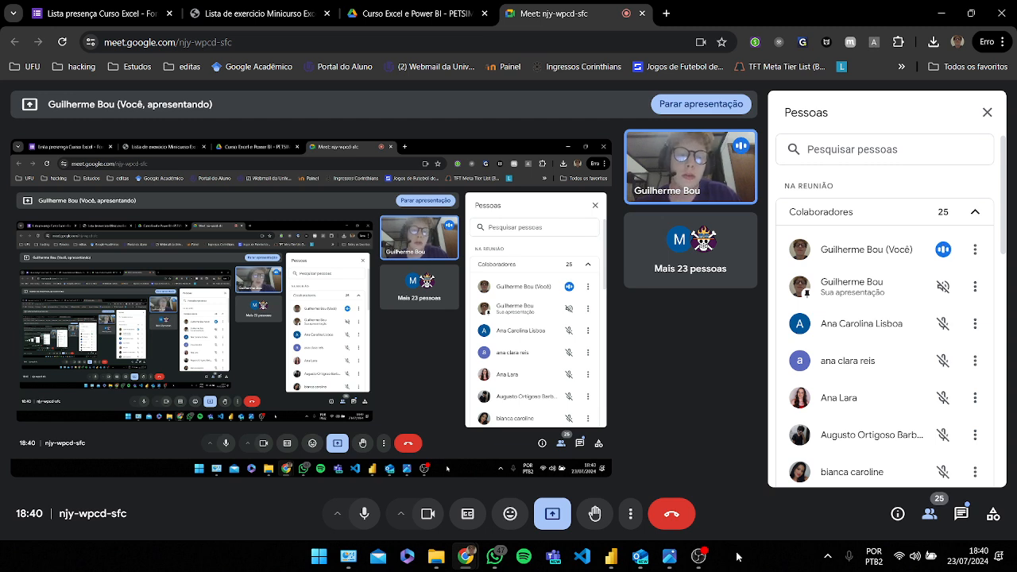
# Step: Open the modelo.png dashboard image full screen to show the target report, then minimize it
pyautogui.moveTo(670, 556)
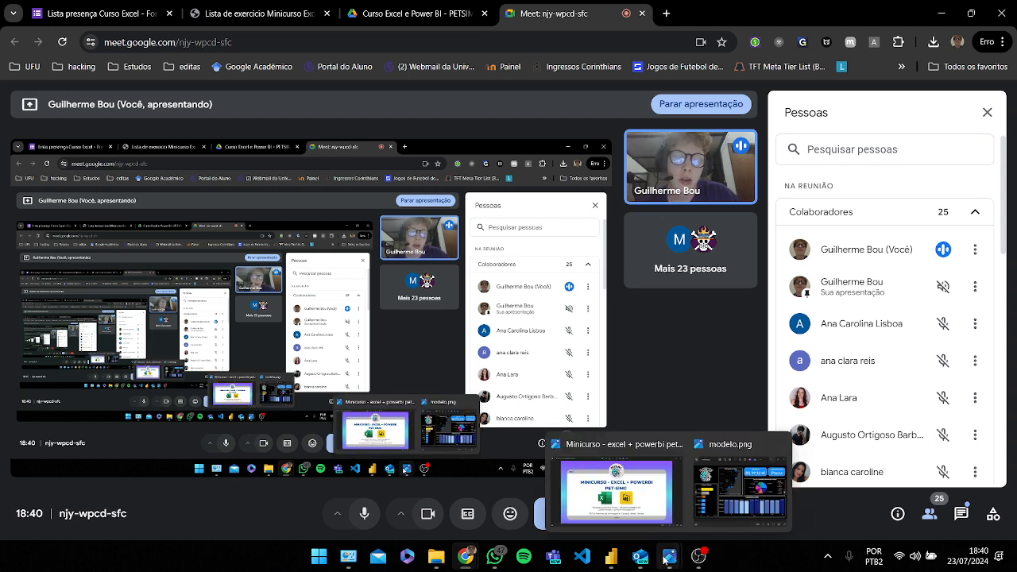
pyautogui.click(708, 488)
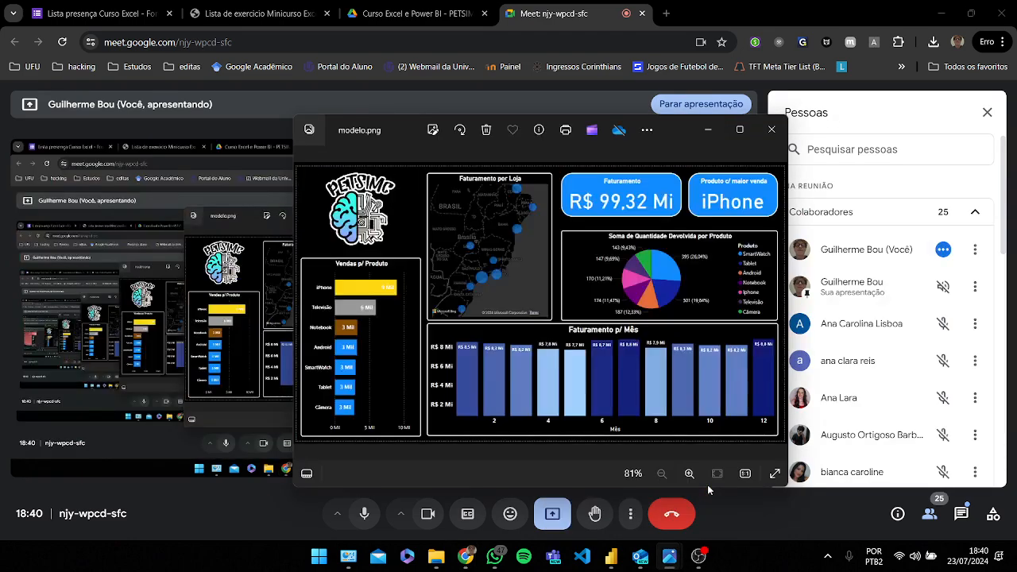
pyautogui.click(741, 128)
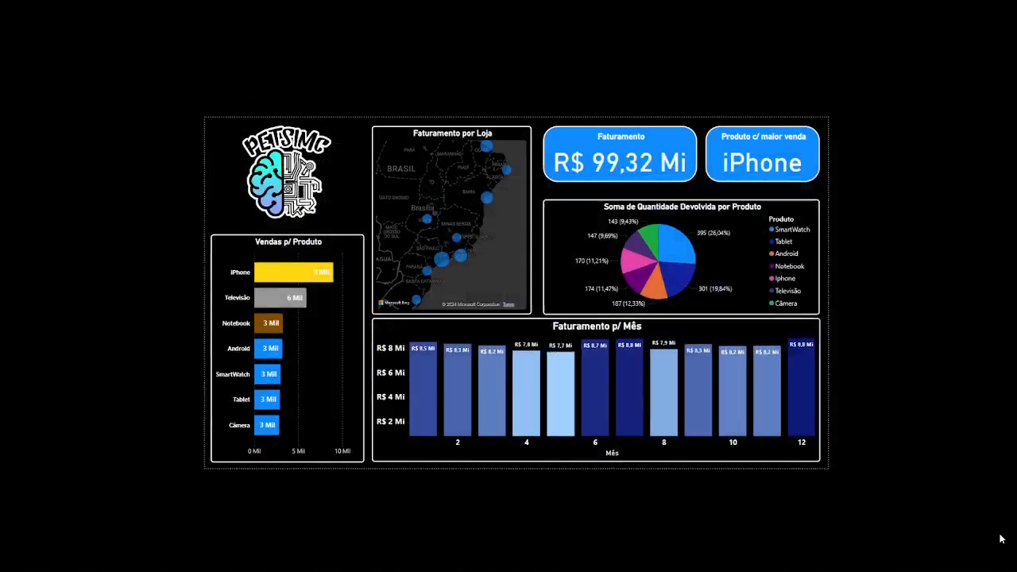
pyautogui.click(1001, 536)
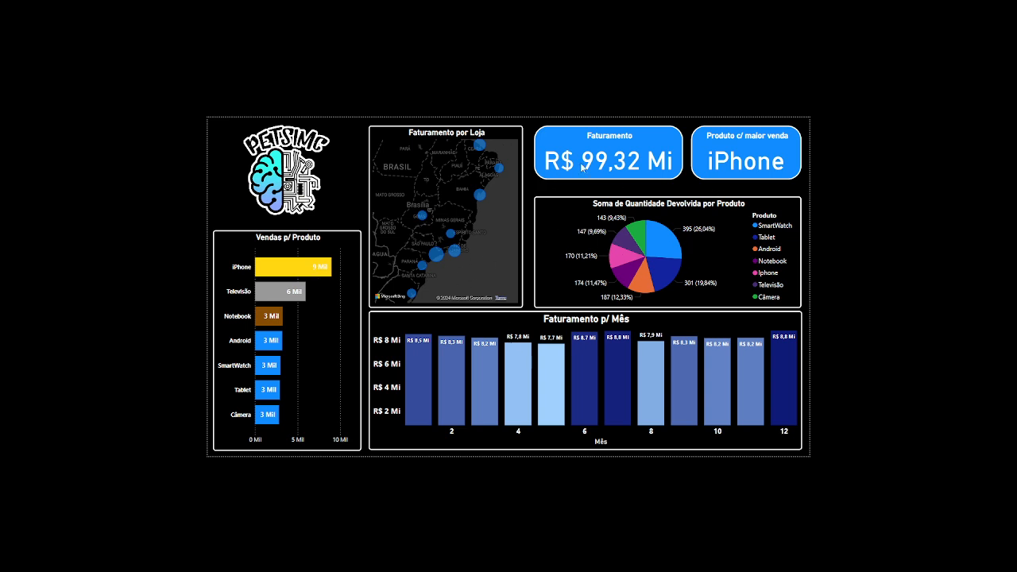
pyautogui.press('Escape')
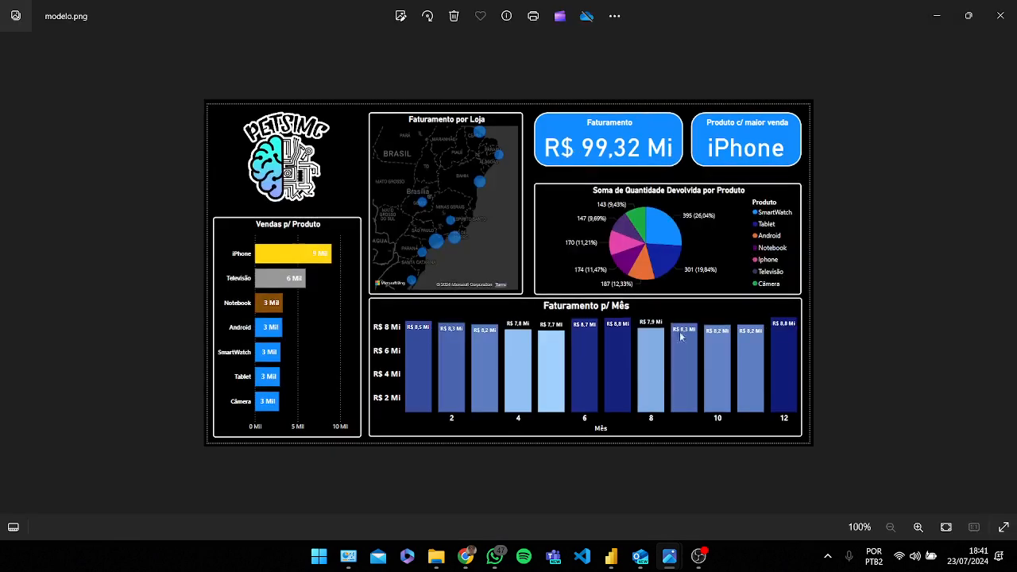
pyautogui.click(940, 12)
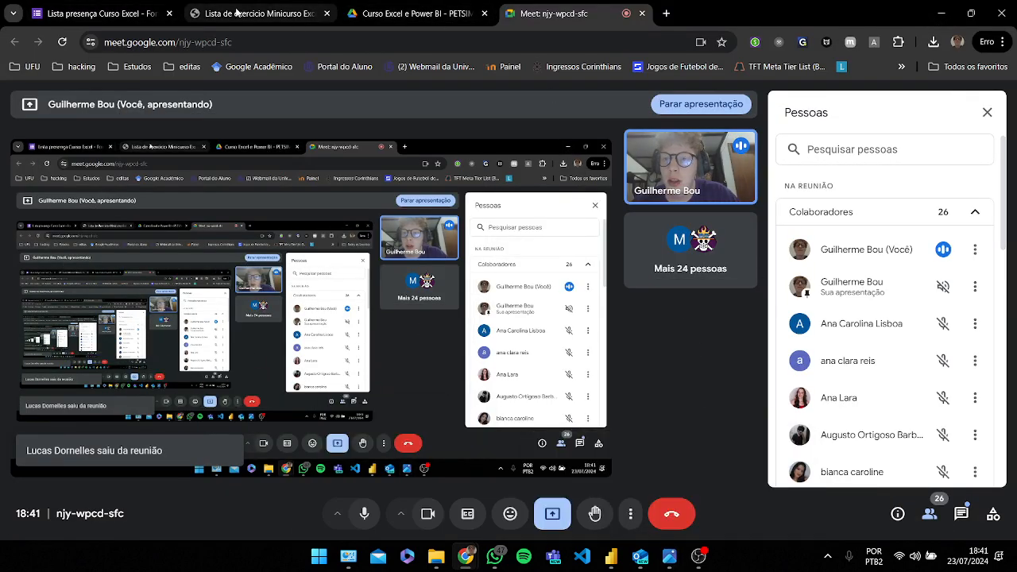
# Step: Review the course group's message with the Power BI Desktop requirements and download link
pyautogui.click(494, 556)
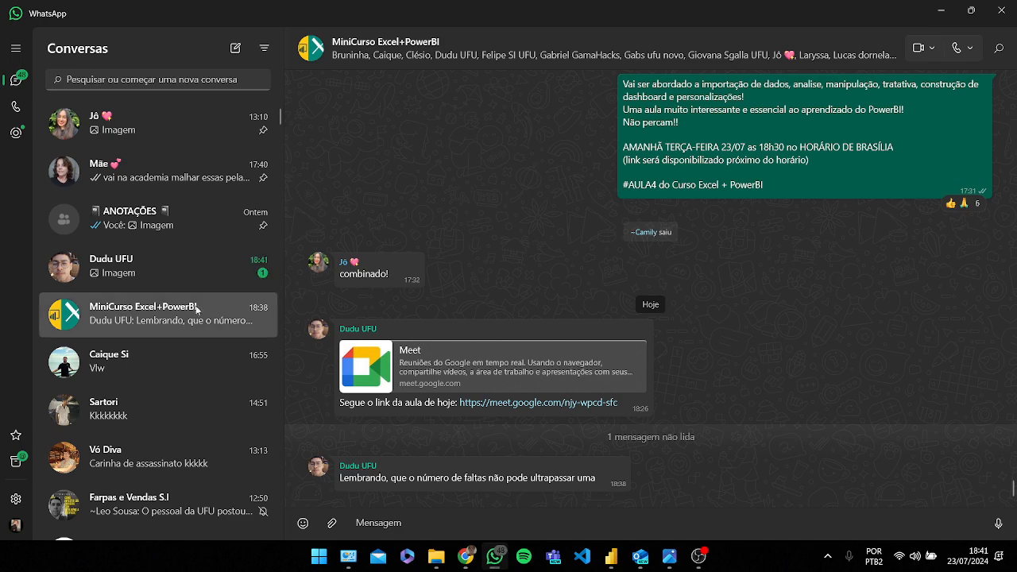
pyautogui.scroll(2, 689, 314)
pyautogui.scroll(2, 690, 315)
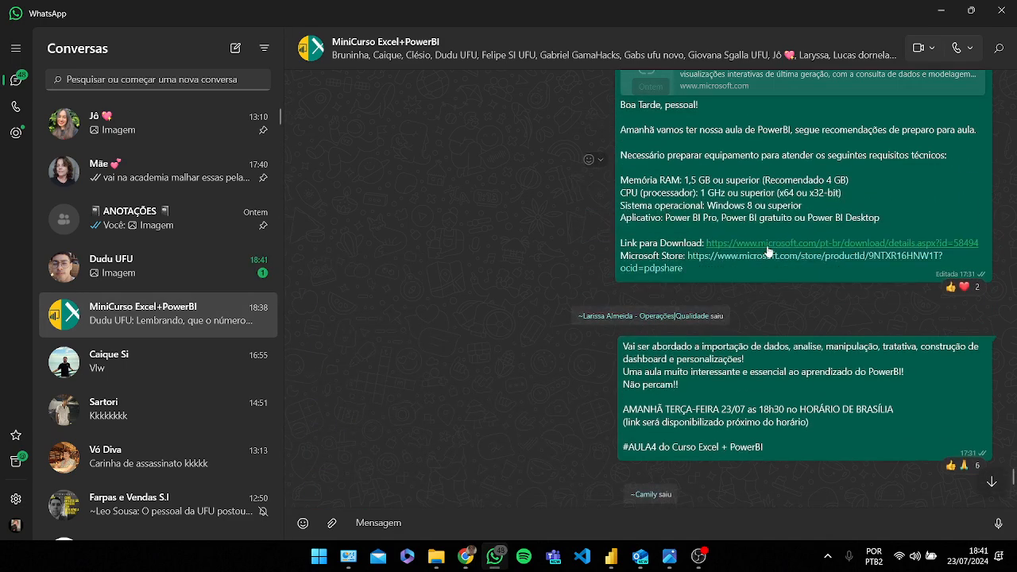
pyautogui.hotkey('alt', 'Tab')
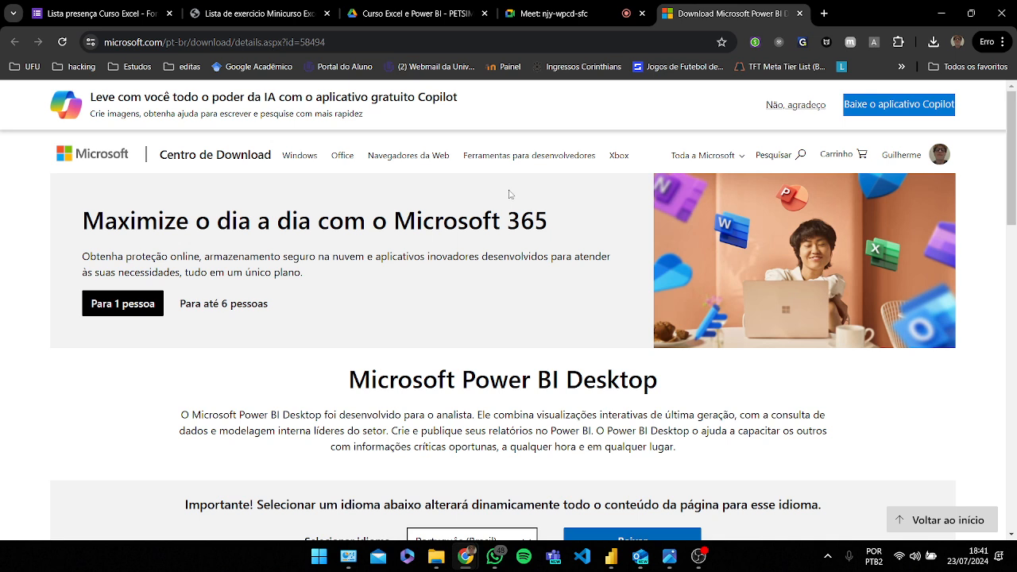
# Step: Try to download PBIDesktopSetup.exe from the Microsoft Power BI Desktop download page
pyautogui.scroll(-1, 545, 220)
pyautogui.scroll(1, 545, 221)
pyautogui.scroll(-1, 541, 224)
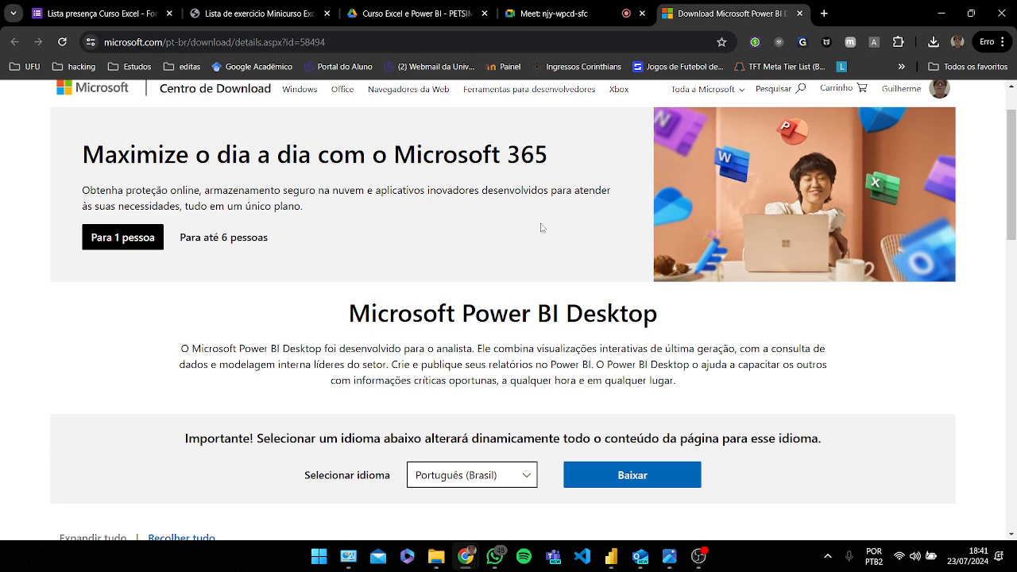
pyautogui.scroll(-1, 542, 228)
pyautogui.click(659, 410)
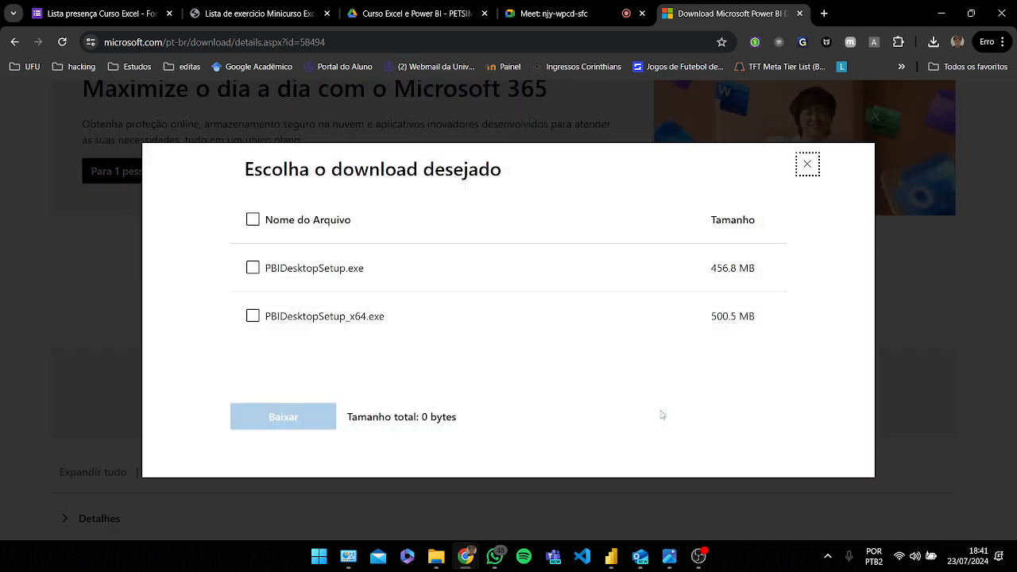
pyautogui.click(302, 272)
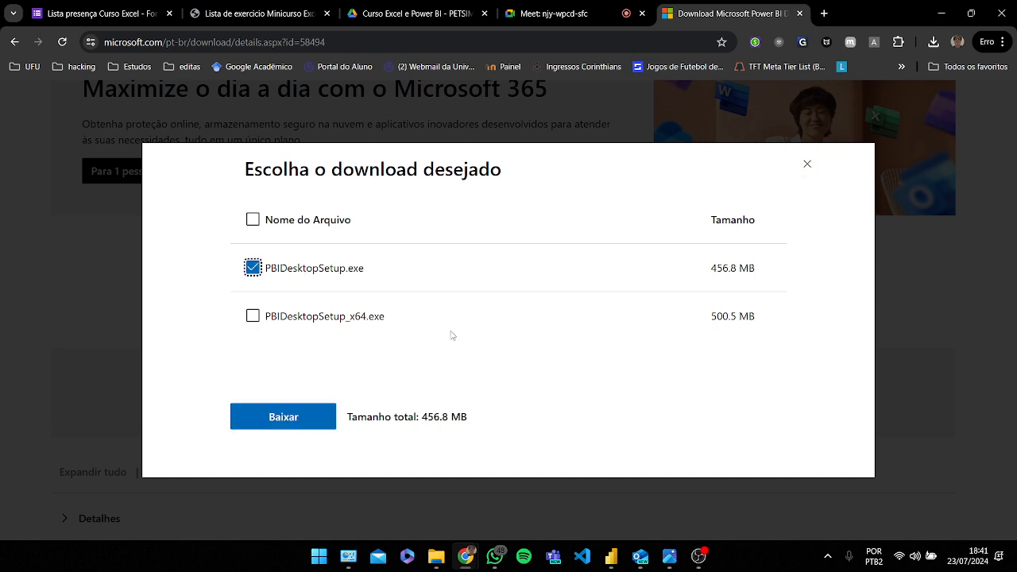
pyautogui.click(286, 419)
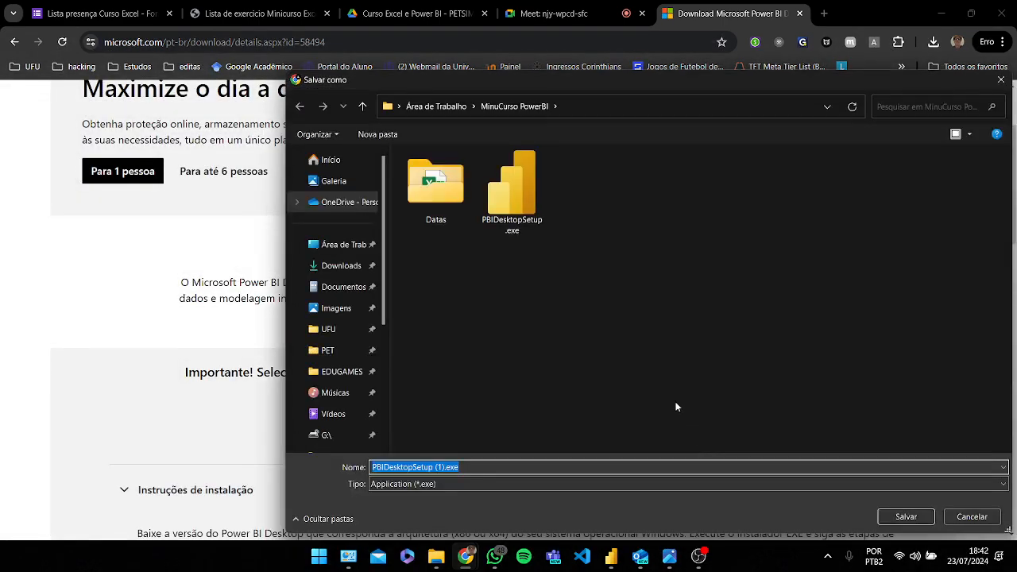
pyautogui.click(1001, 80)
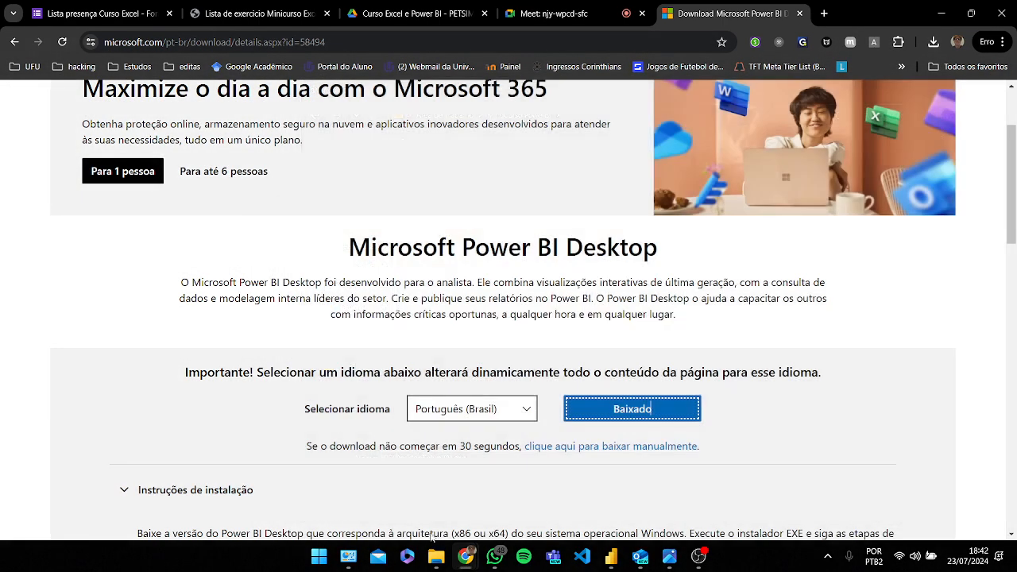
# Step: Try to run the PBIDesktopSetup.exe installer from the MinuCurso PowerBI folder
pyautogui.click(440, 560)
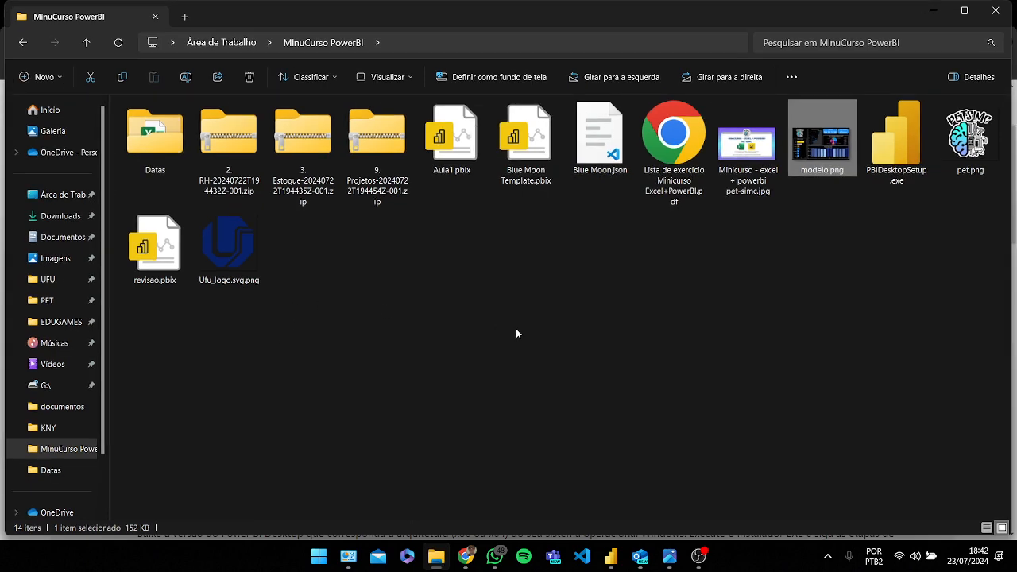
pyautogui.click(885, 155)
pyautogui.doubleClick(885, 155)
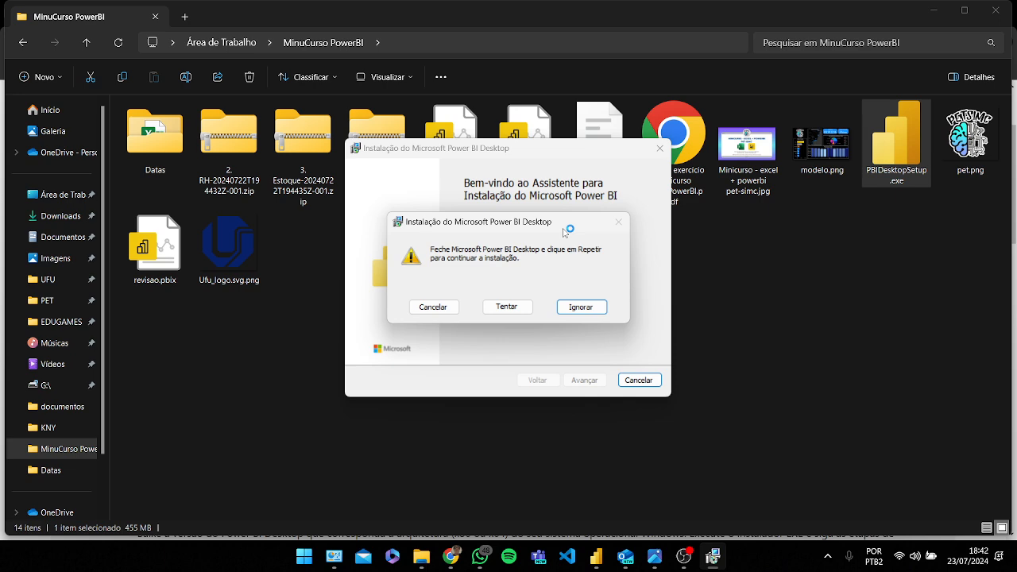
pyautogui.click(589, 310)
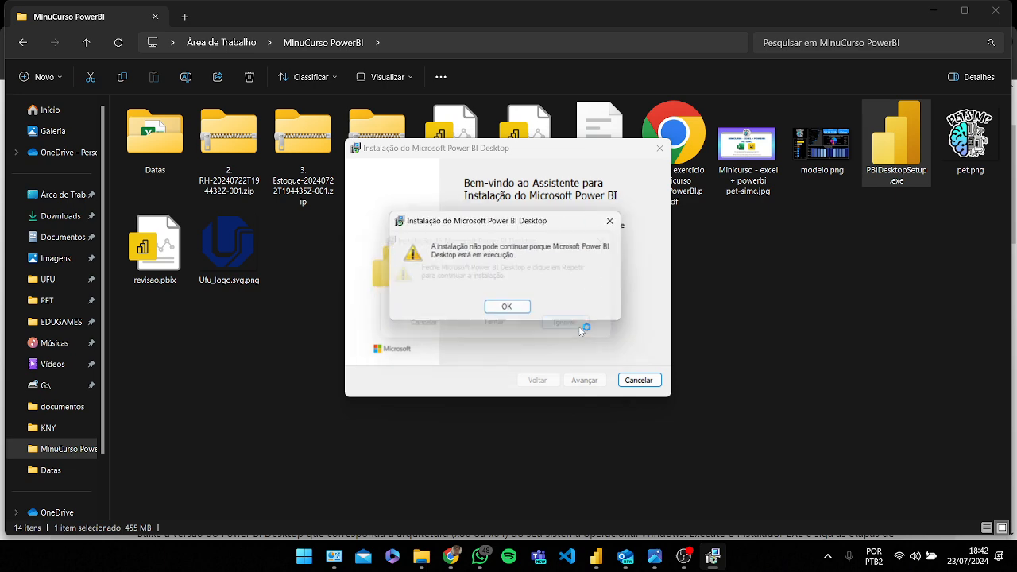
pyautogui.click(520, 312)
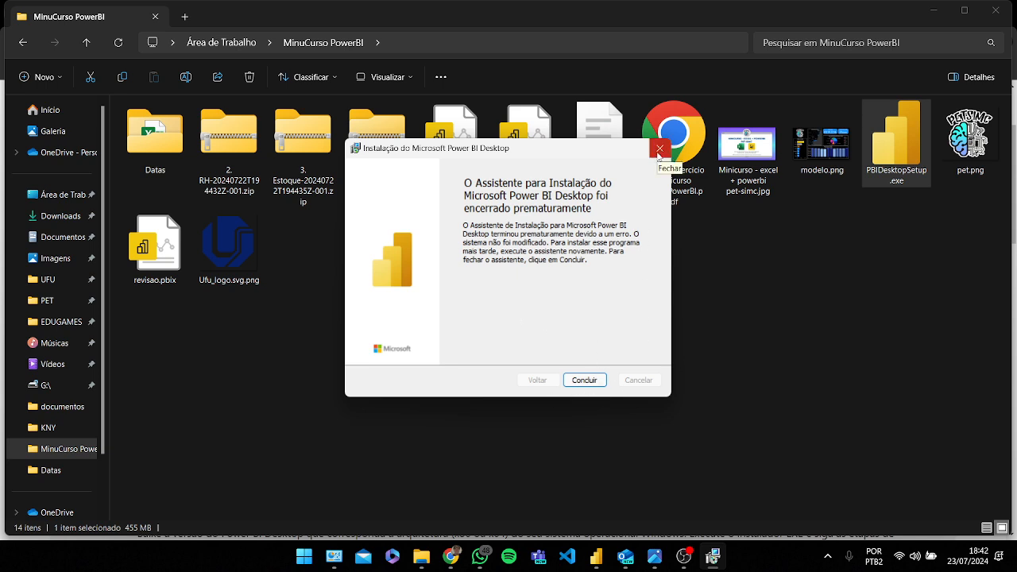
pyautogui.click(659, 149)
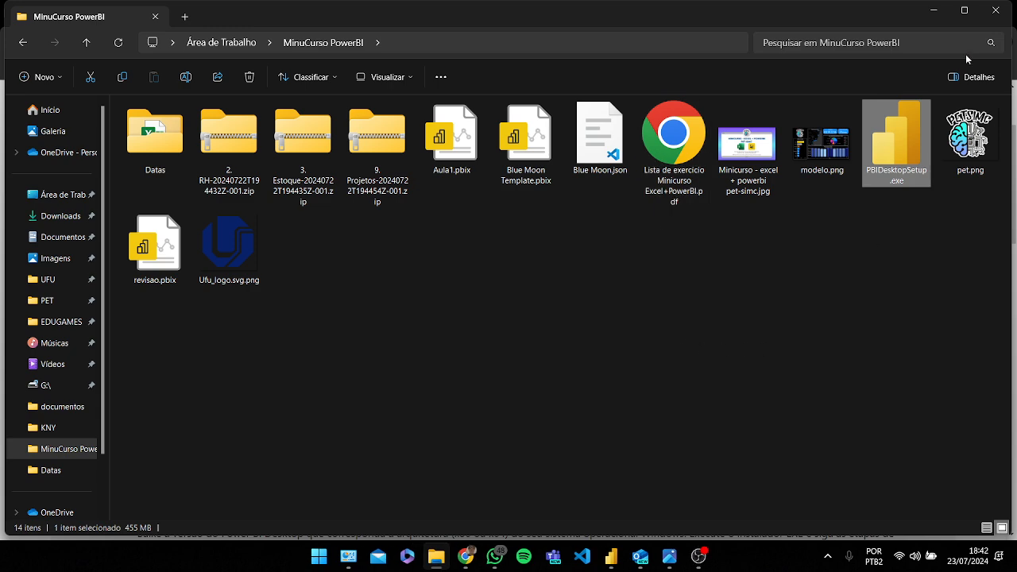
pyautogui.click(935, 10)
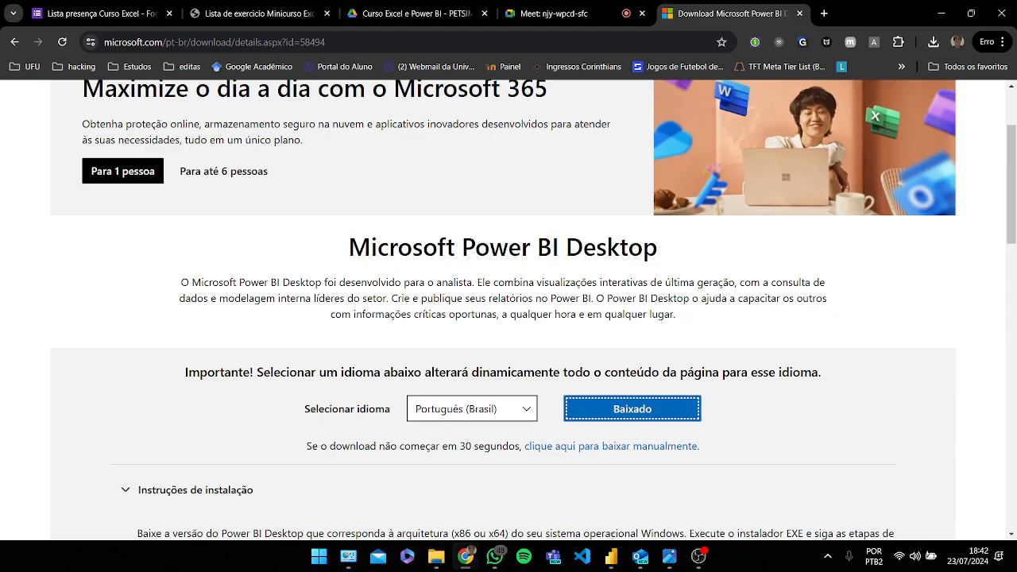
# Step: Close the revisao report, saving its changes
pyautogui.moveTo(612, 554)
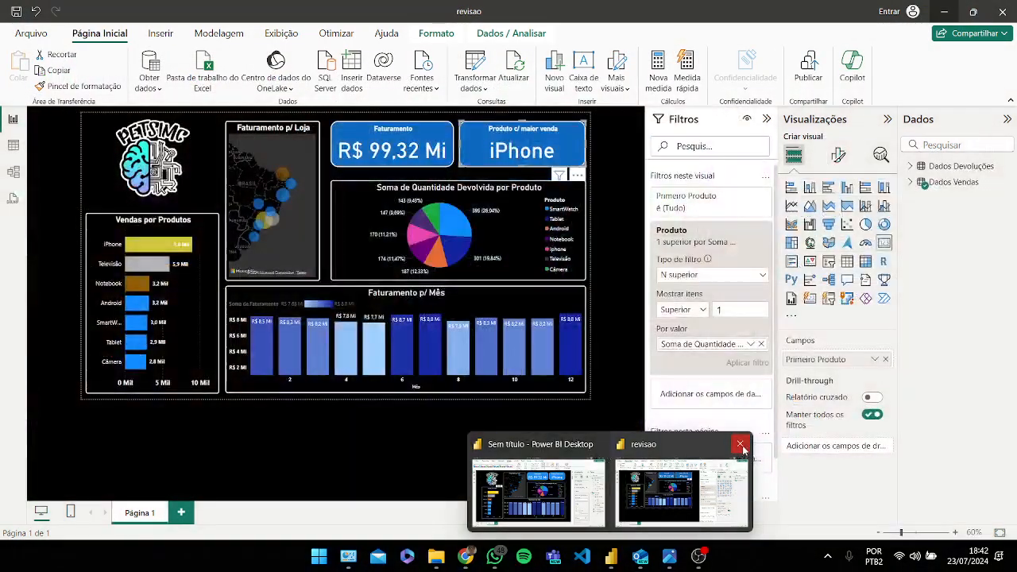
pyautogui.click(740, 445)
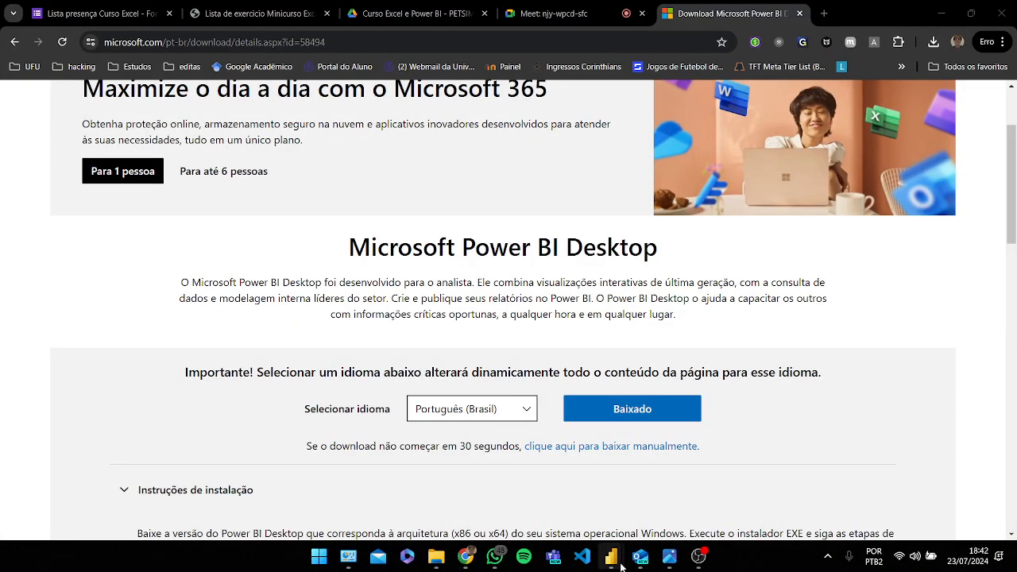
pyautogui.click(945, 13)
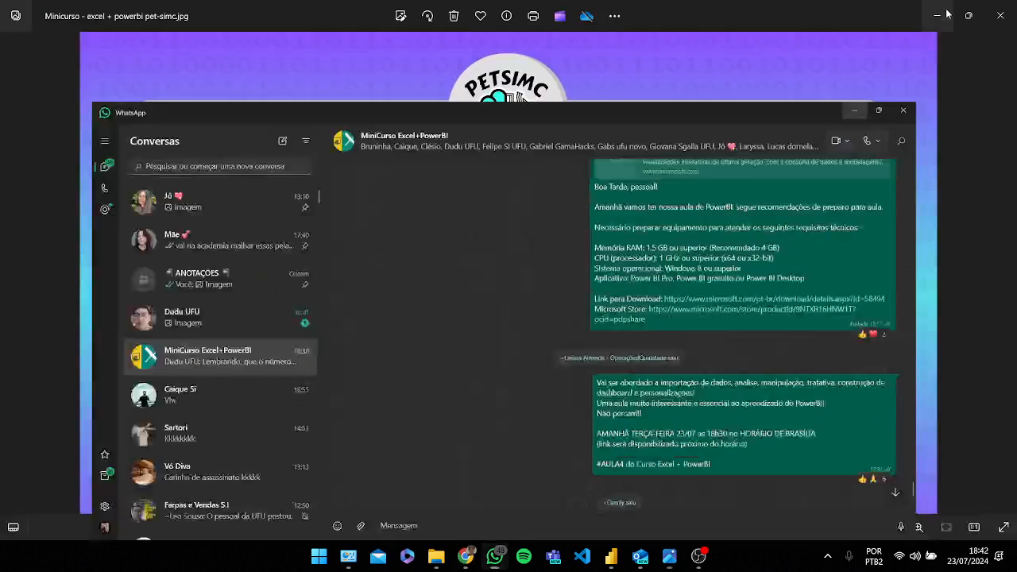
pyautogui.click(947, 13)
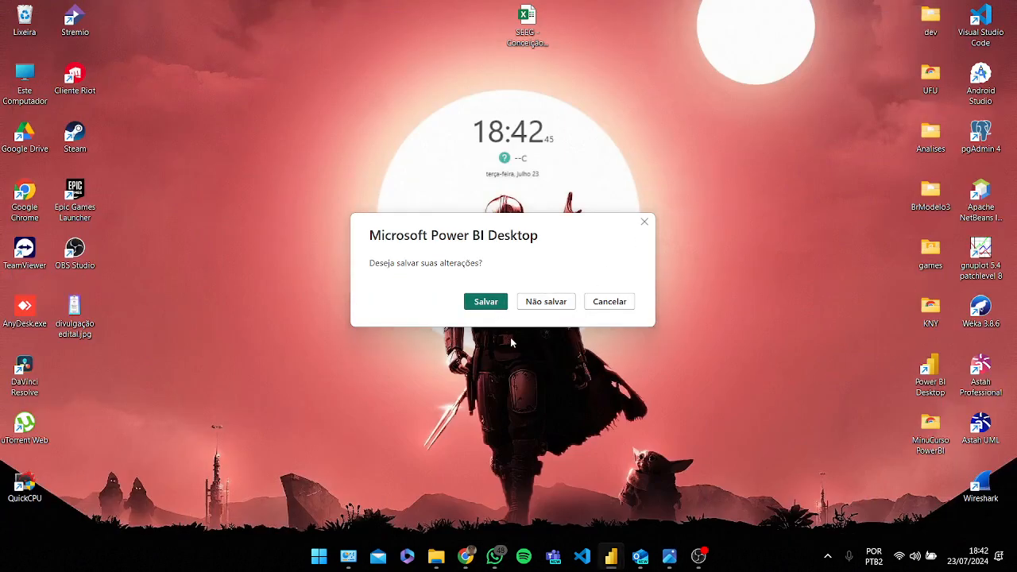
pyautogui.click(489, 302)
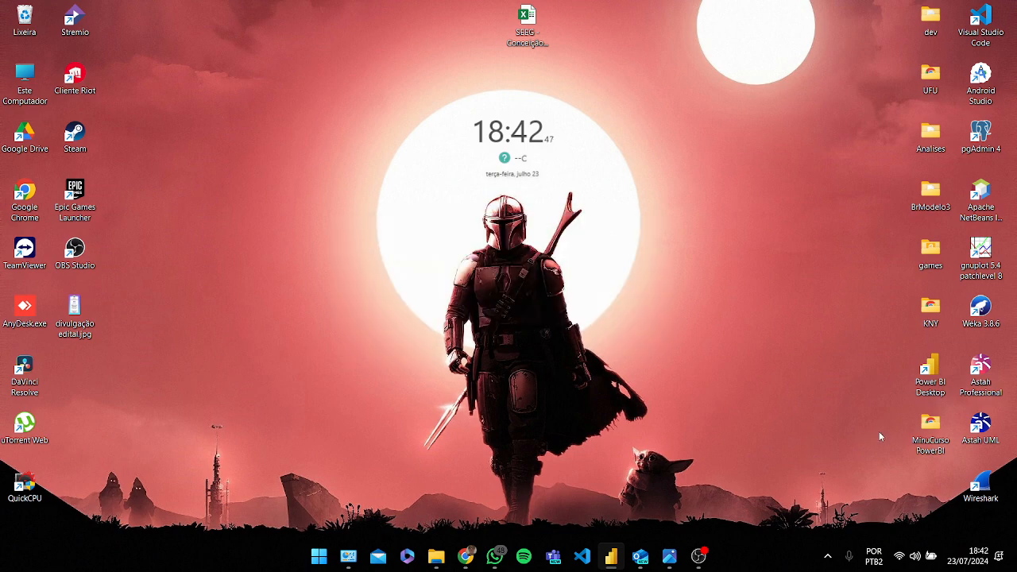
# Step: Save the untitled report as TEST.pbix in the MinuCurso PowerBI folder
pyautogui.doubleClick(931, 429)
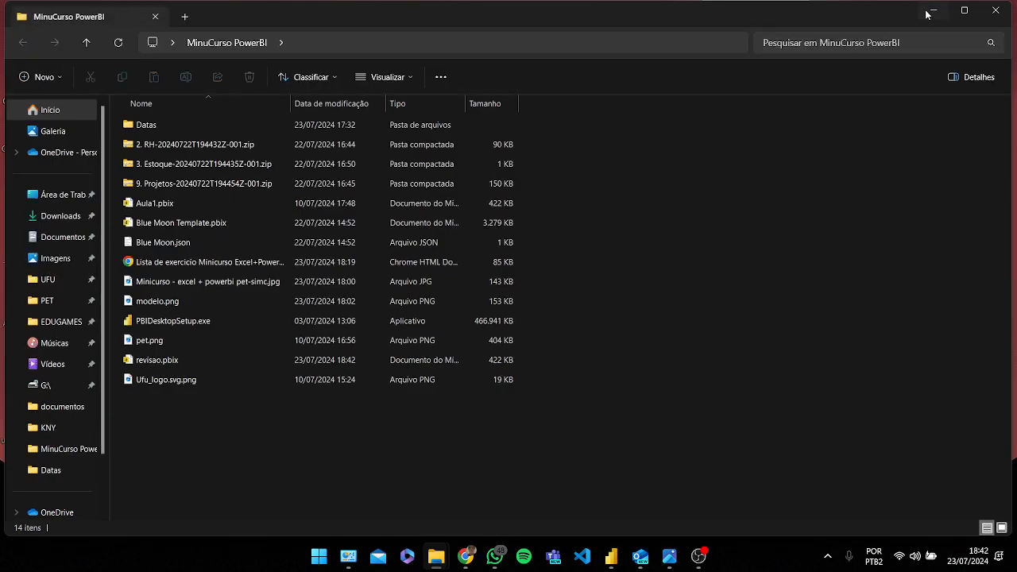
pyautogui.click(932, 11)
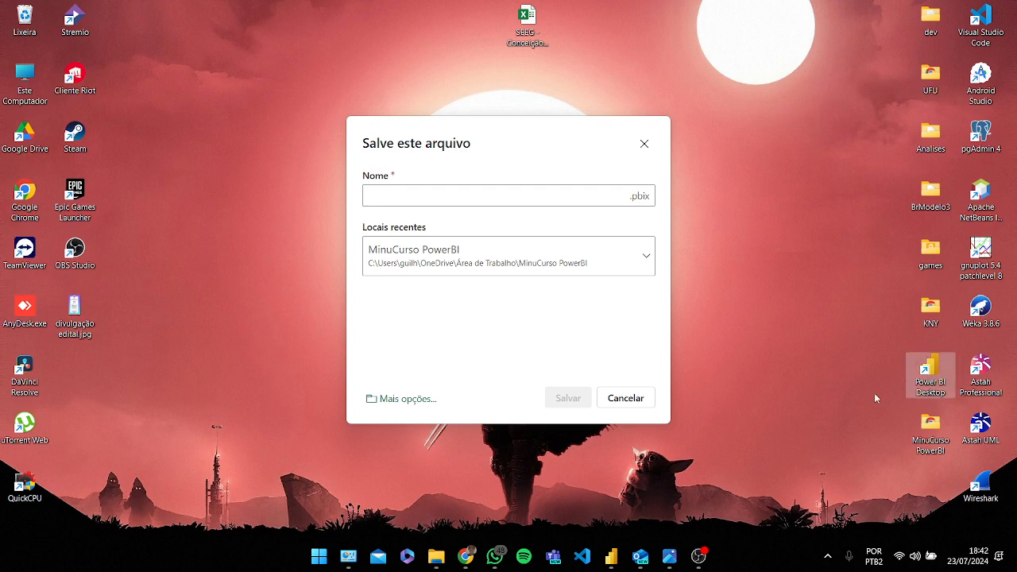
pyautogui.click(463, 195)
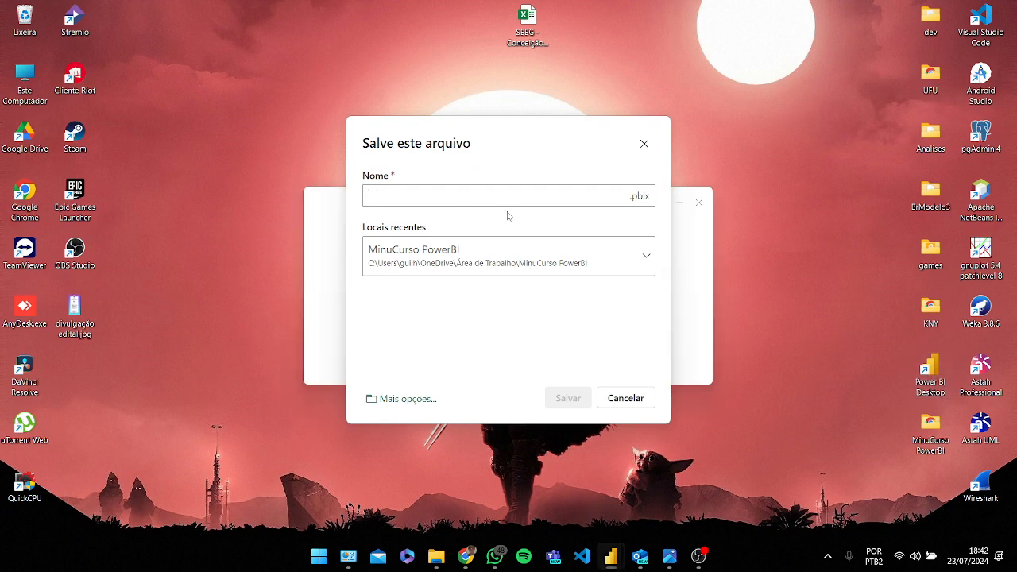
pyautogui.write('TEST')
pyautogui.click(568, 400)
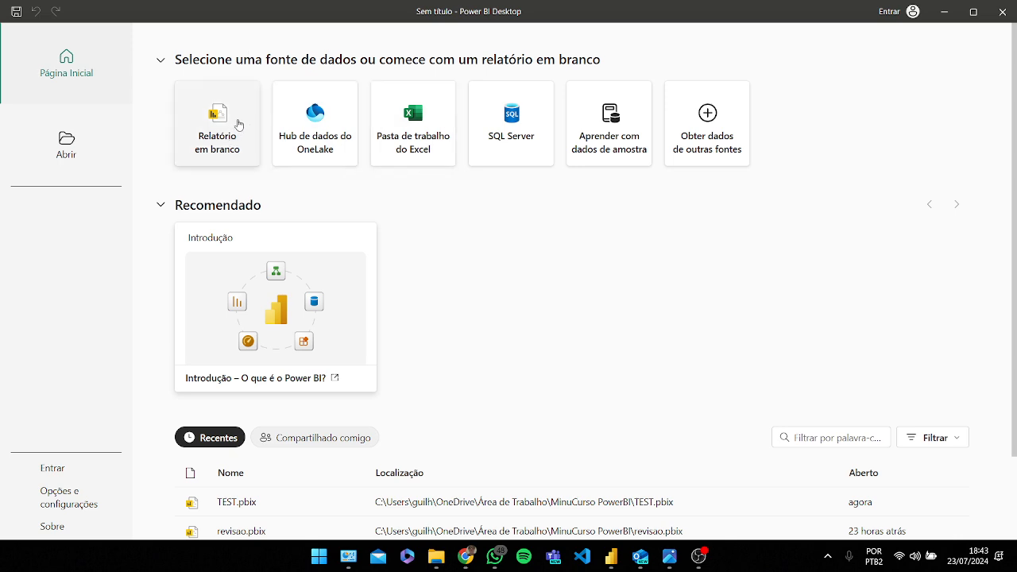
# Step: Start a blank report and browse through its ribbon tabs
pyautogui.click(217, 123)
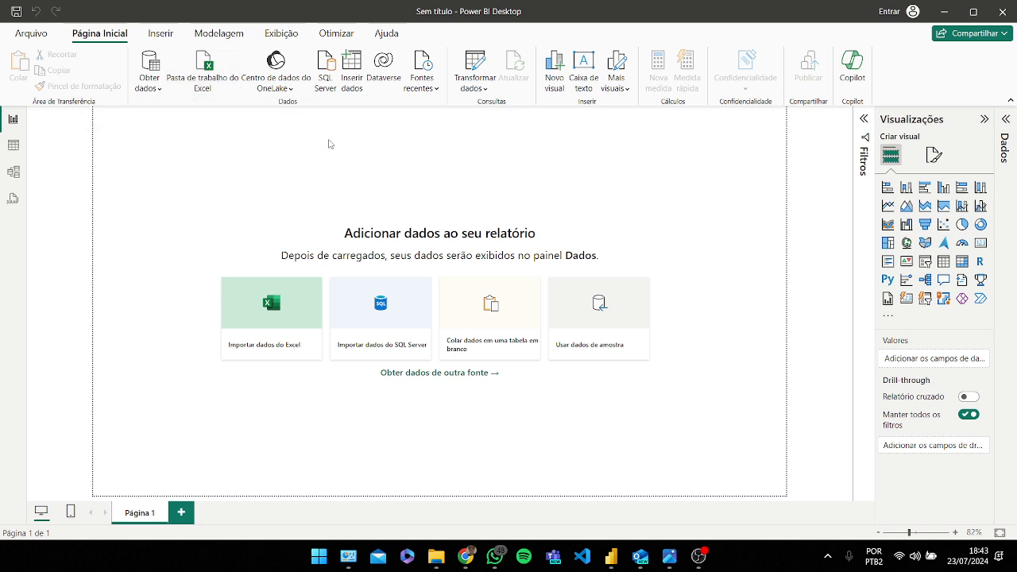
pyautogui.click(161, 33)
pyautogui.click(219, 33)
pyautogui.click(282, 33)
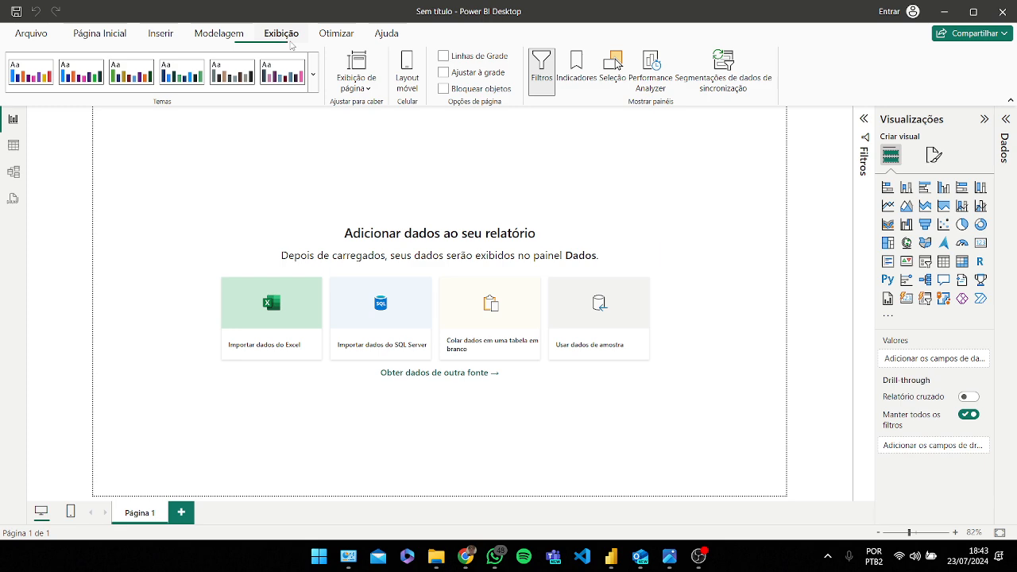
pyautogui.click(336, 33)
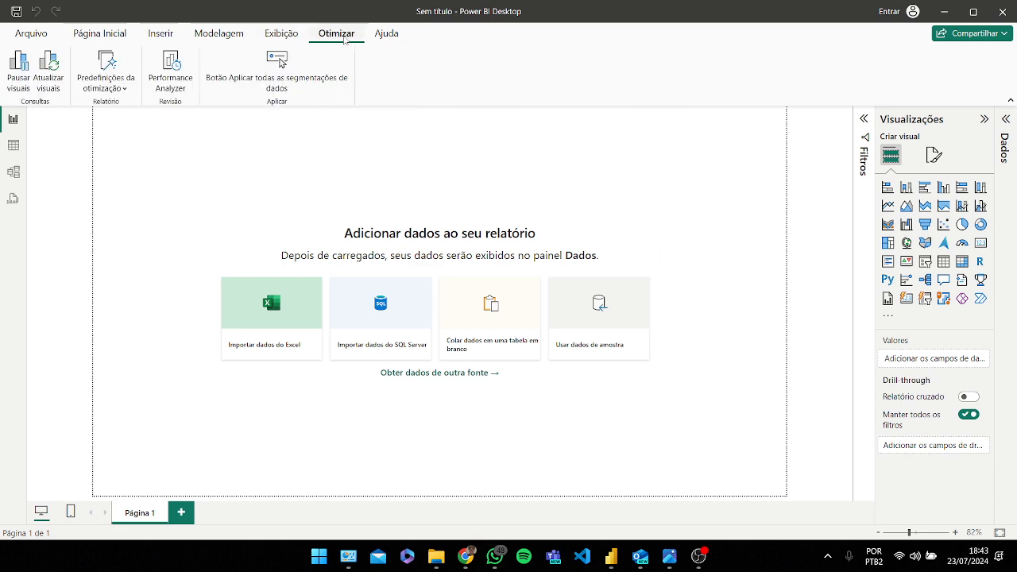
pyautogui.click(160, 33)
pyautogui.click(99, 33)
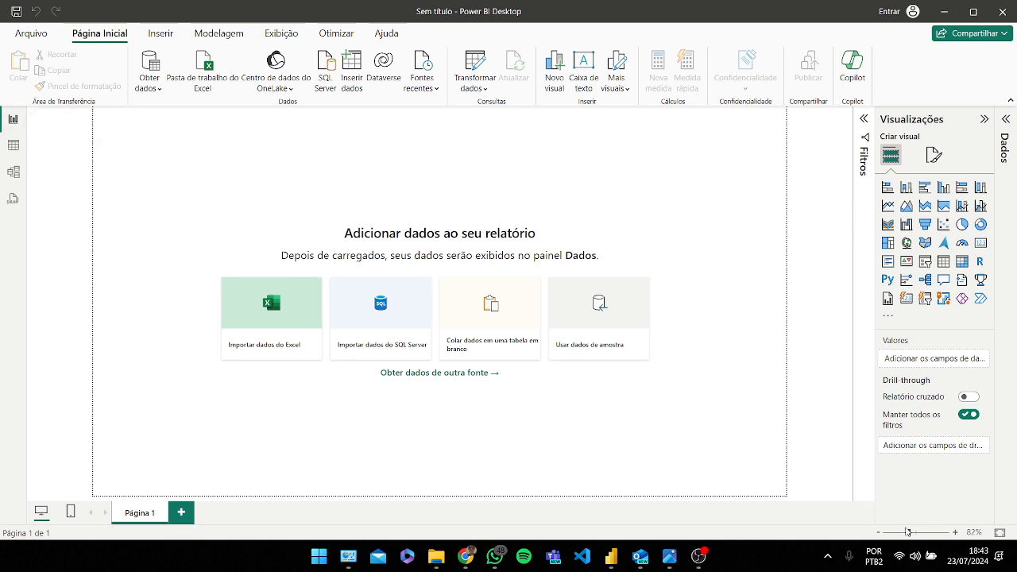
# Step: Zoom the report canvas to 67% and switch to the table view
pyautogui.moveTo(908, 531); pyautogui.dragTo(902, 531)
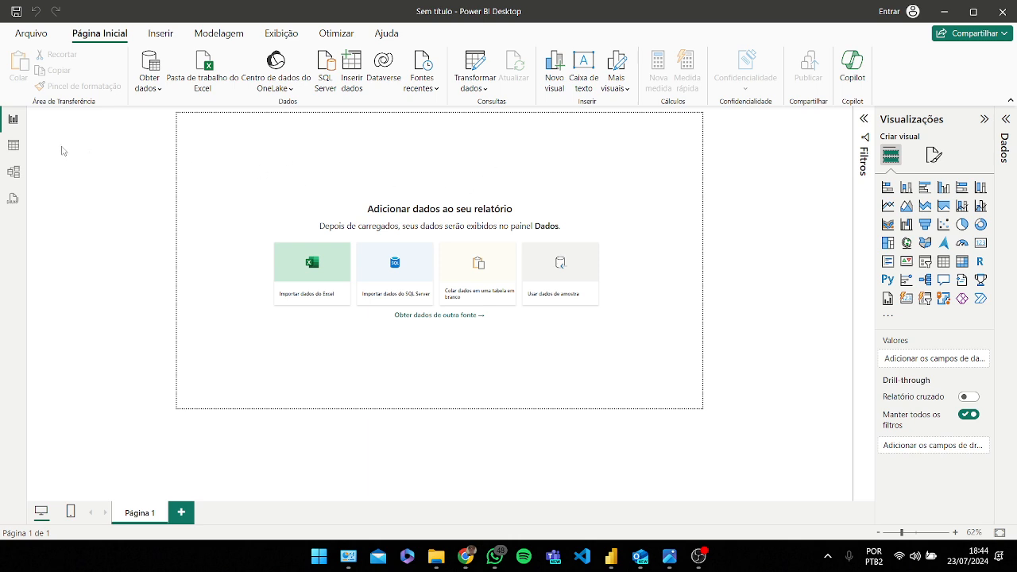
pyautogui.click(14, 146)
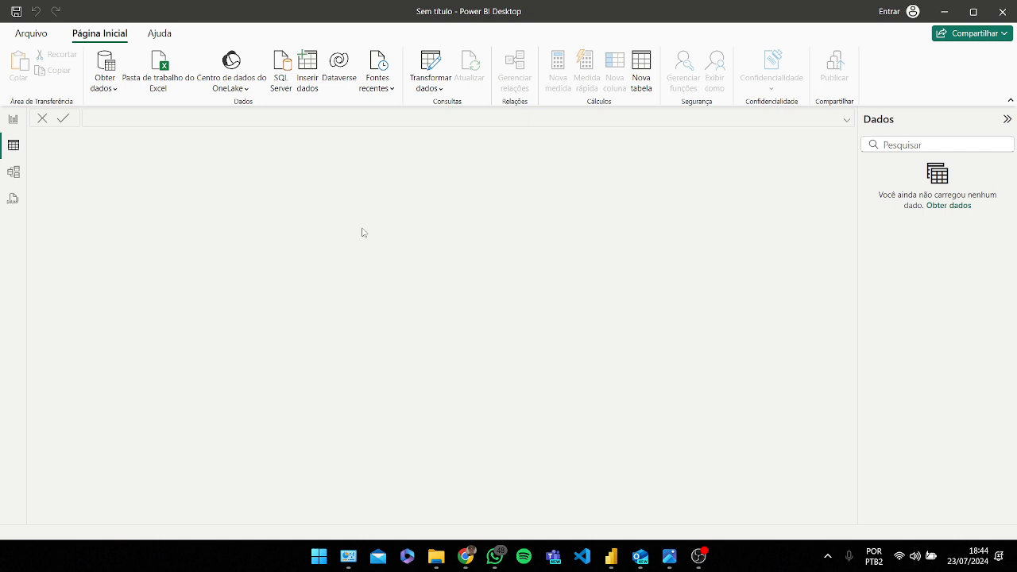
# Step: Browse the model view and the DAX query view, then return to the report view
pyautogui.click(13, 173)
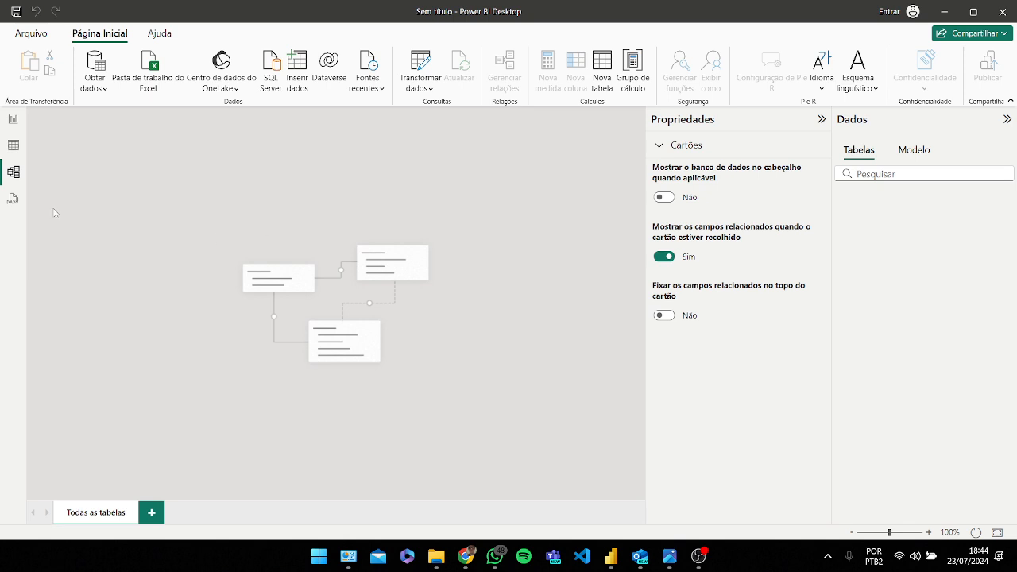
pyautogui.click(12, 200)
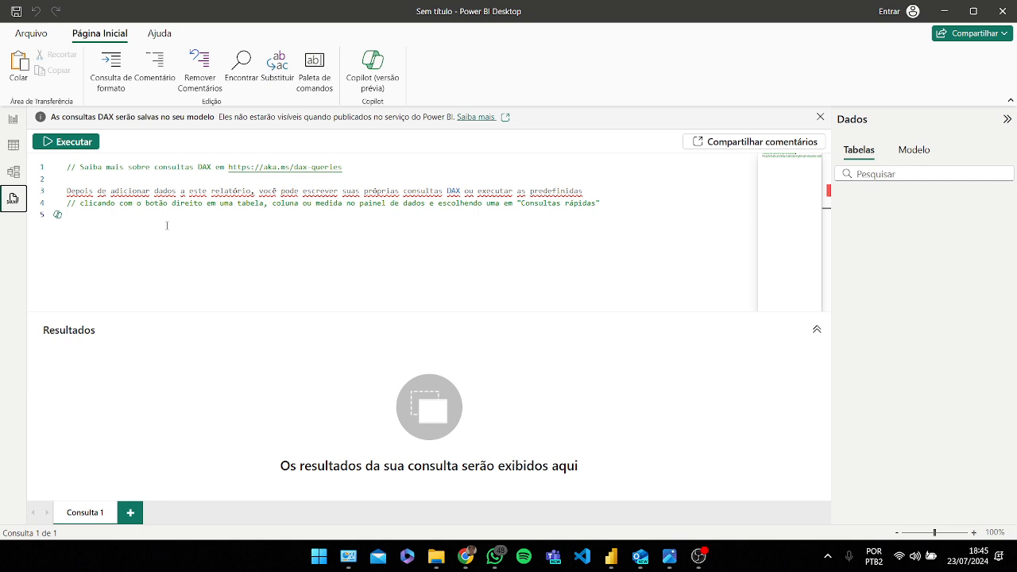
pyautogui.click(13, 124)
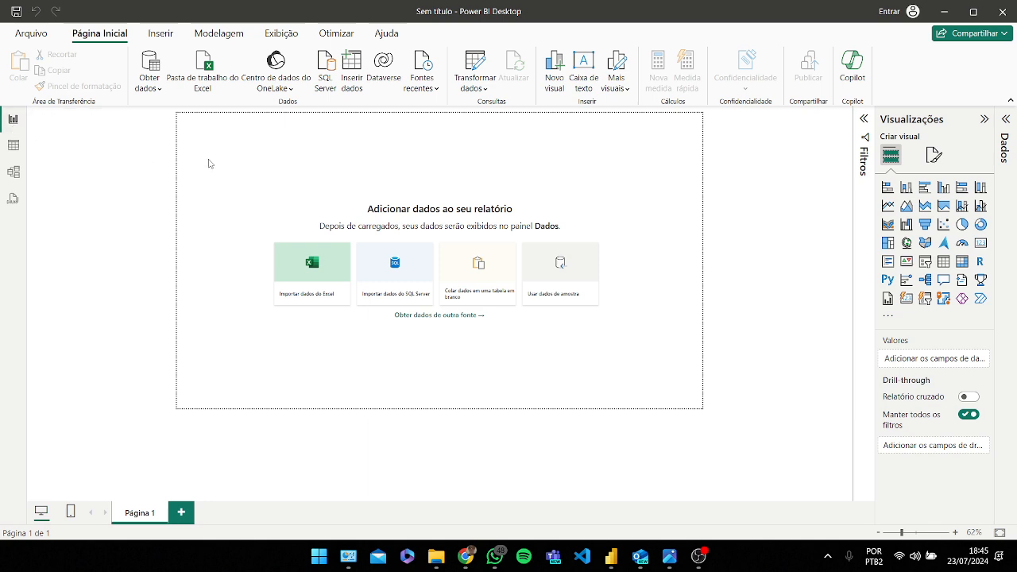
# Step: Switch to the browser and open the shared course's Base de dados folder in Google Drive
pyautogui.press('capslock')
pyautogui.click(415, 490)
pyautogui.click(405, 16)
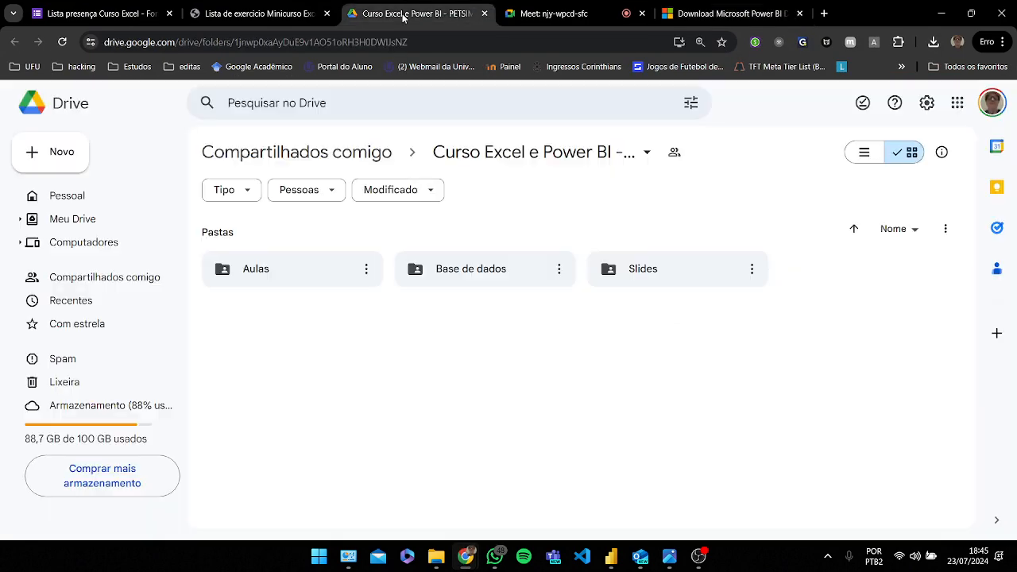
pyautogui.click(479, 279)
pyautogui.doubleClick(479, 279)
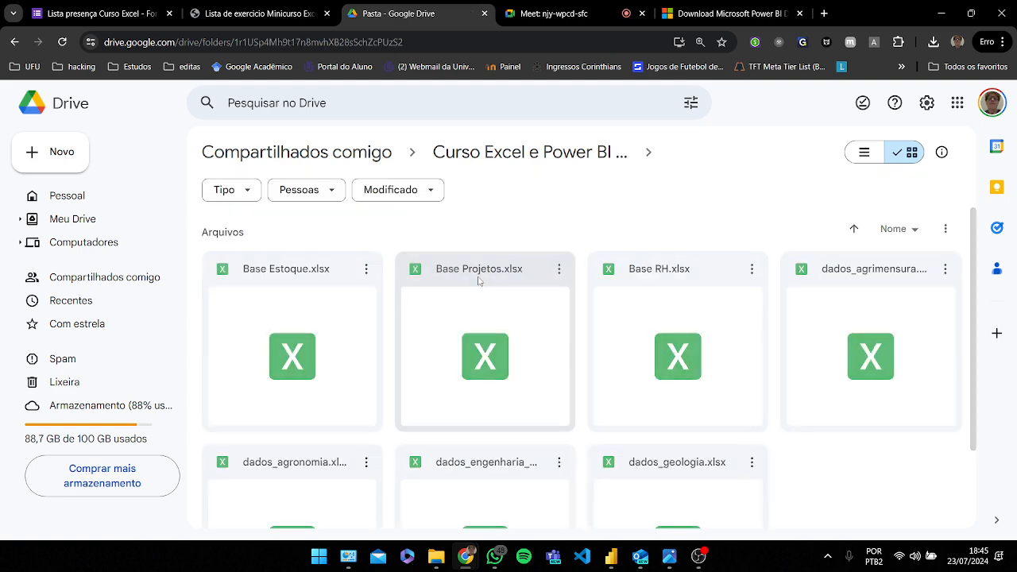
# Step: Navigate through the Aulas folder into Aula 4 to locate the sales data files, then return to Power BI
pyautogui.click(511, 162)
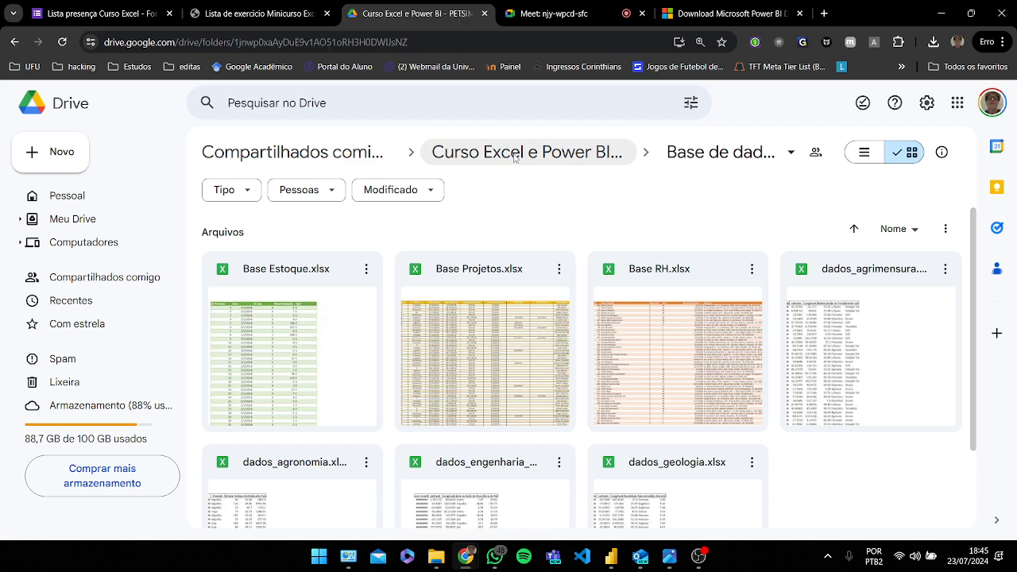
pyautogui.doubleClick(289, 278)
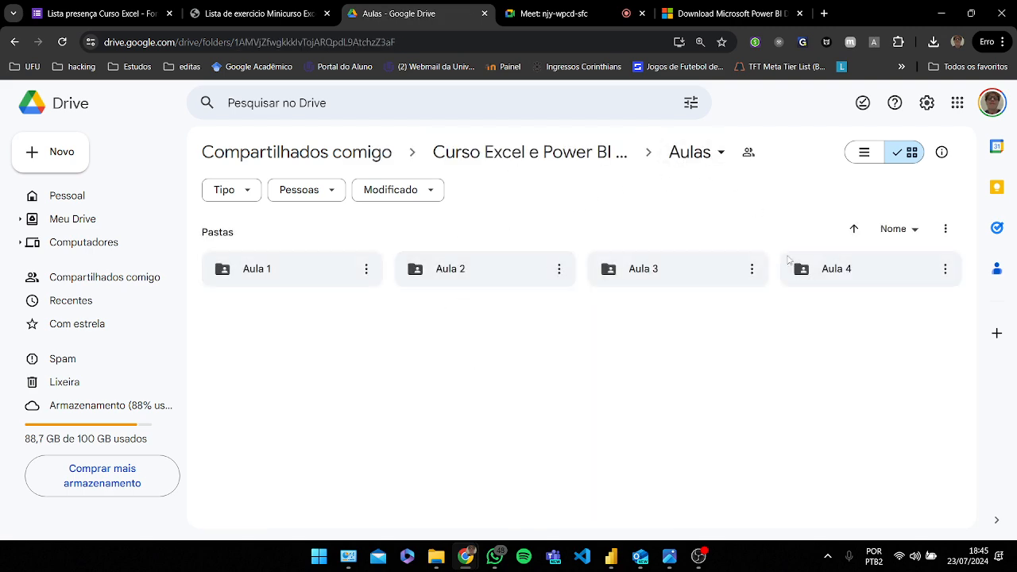
pyautogui.doubleClick(849, 275)
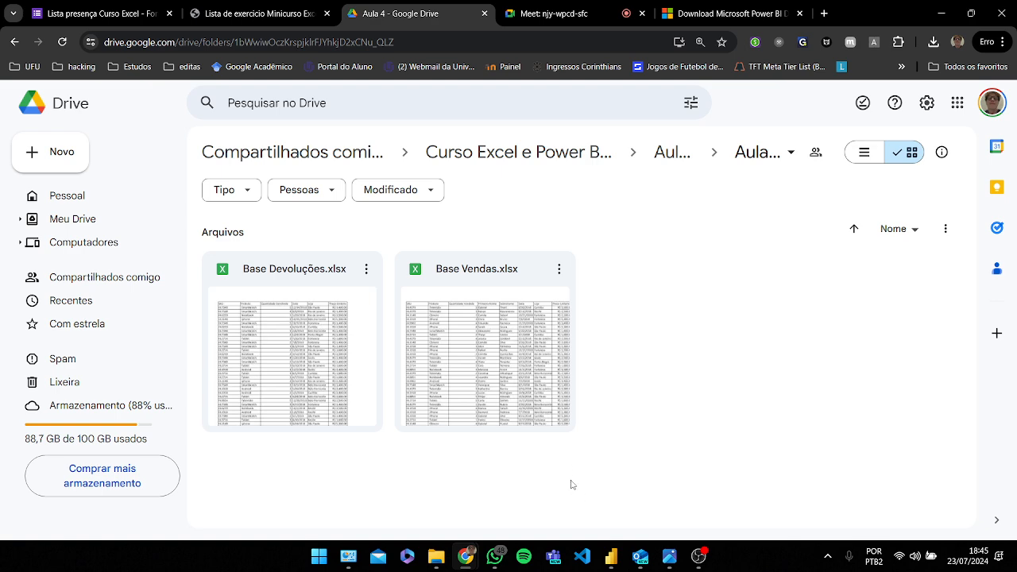
pyautogui.moveTo(611, 557)
pyautogui.moveTo(602, 513)
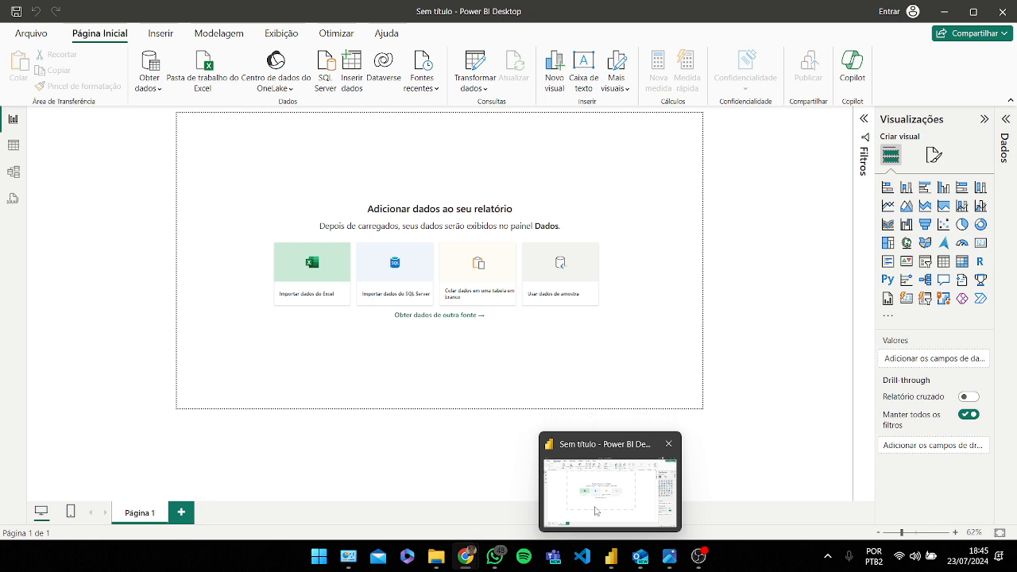
pyautogui.click(602, 513)
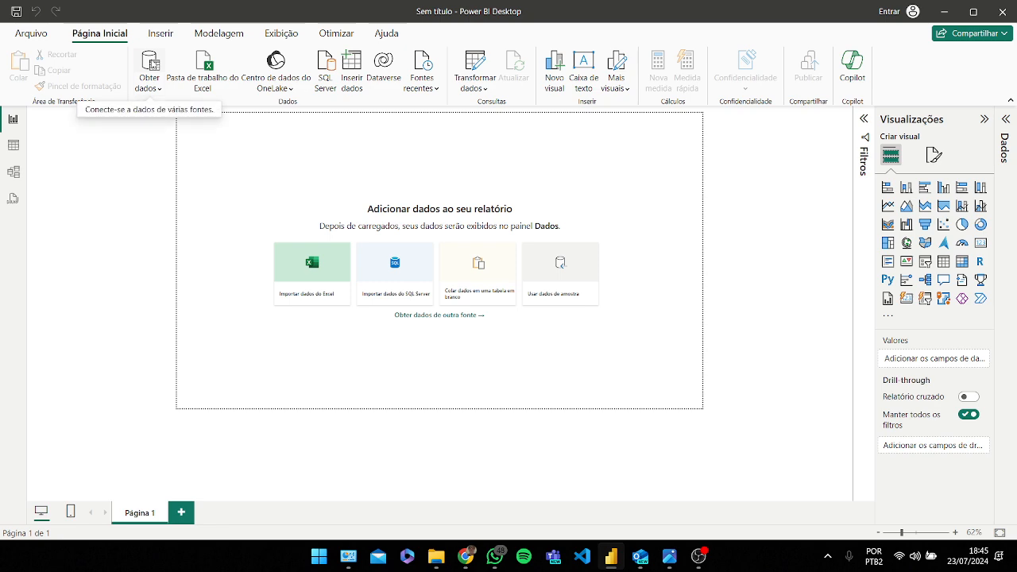
# Step: Open the Get Data dialog and scroll through the list of available data connectors
pyautogui.click(158, 61)
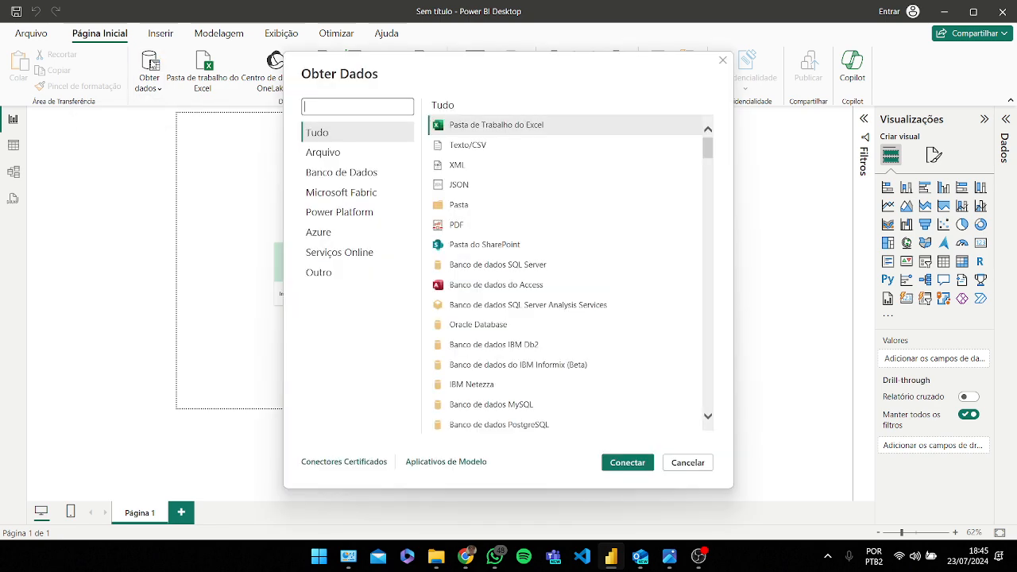
pyautogui.moveTo(490, 66); pyautogui.dragTo(482, 81)
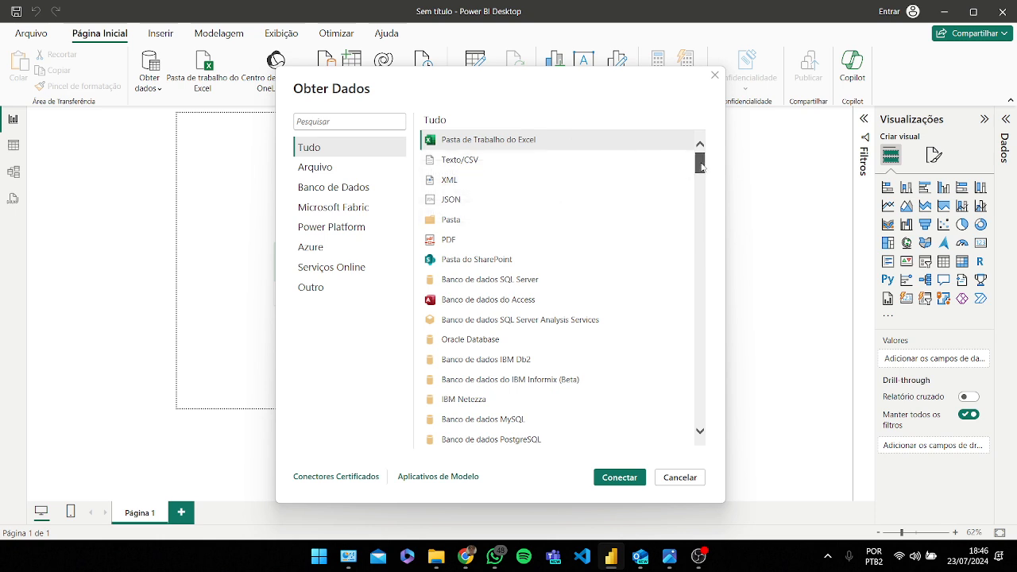
pyautogui.moveTo(702, 165)
pyautogui.mouseDown()
pyautogui.moveTo(702, 188)
pyautogui.moveTo(706, 162)
pyautogui.mouseUp()
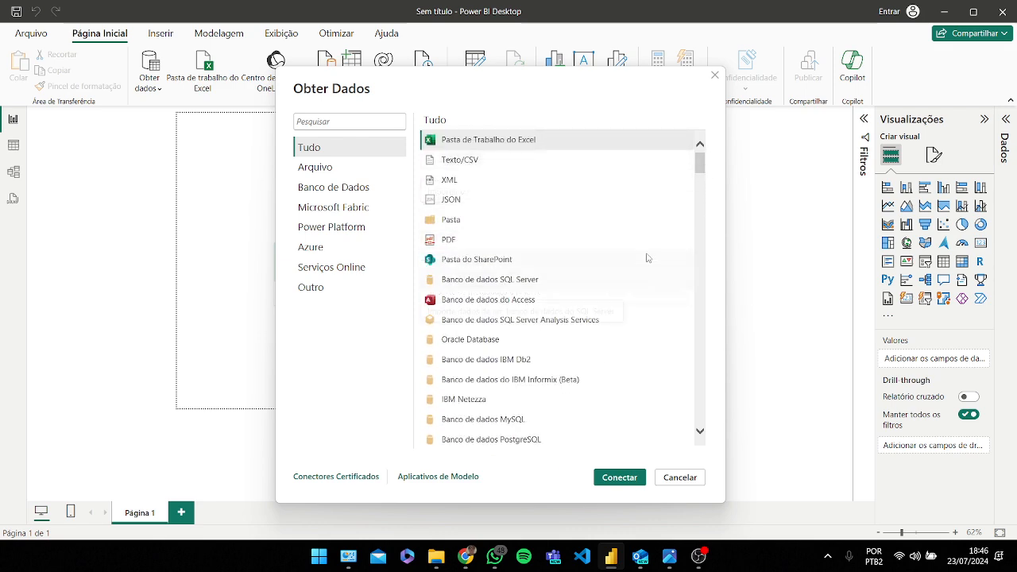
pyautogui.scroll(-1, 647, 258)
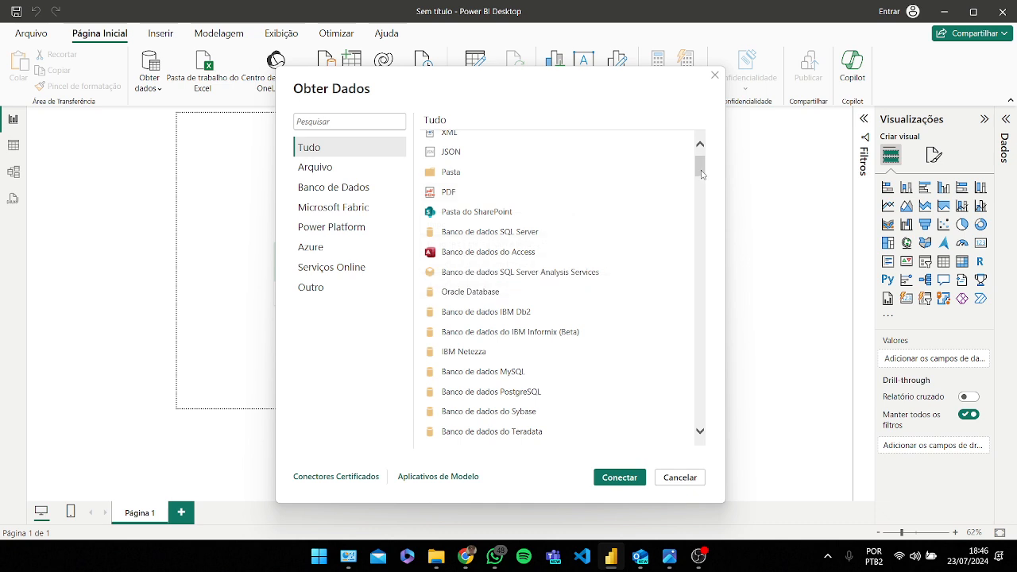
pyautogui.scroll(-1, 702, 173)
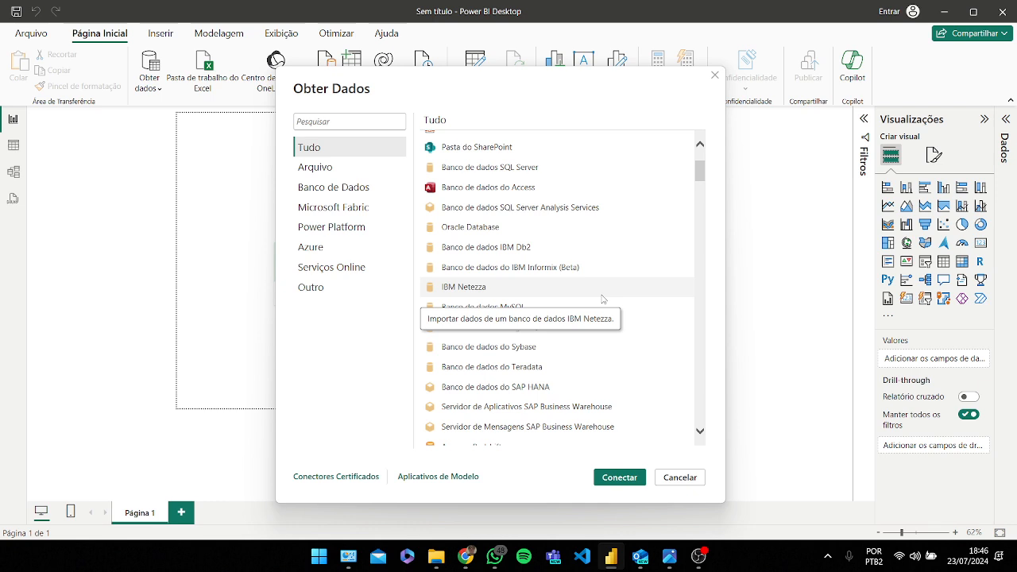
pyautogui.scroll(3, 602, 298)
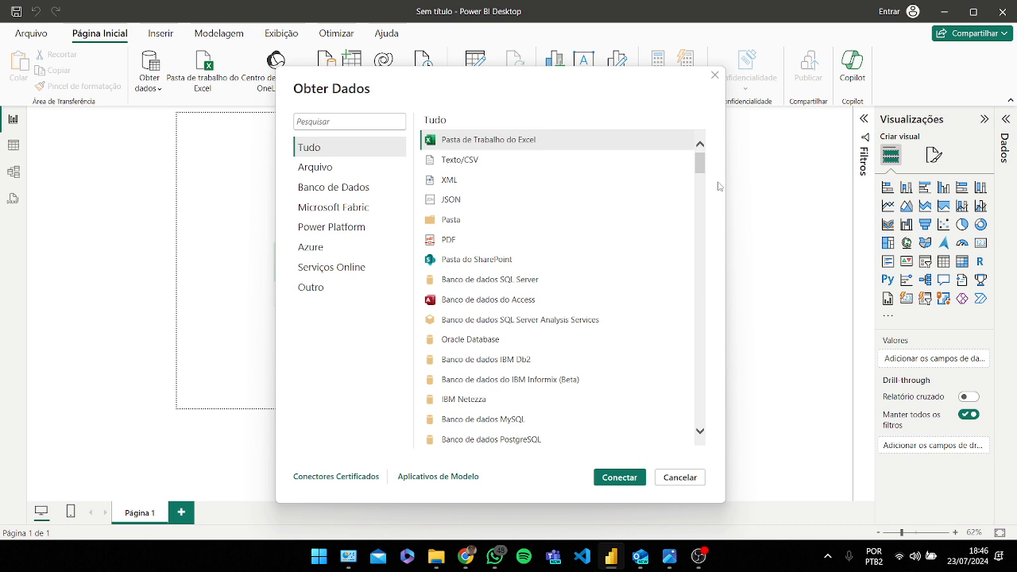
pyautogui.scroll(-3, 635, 309)
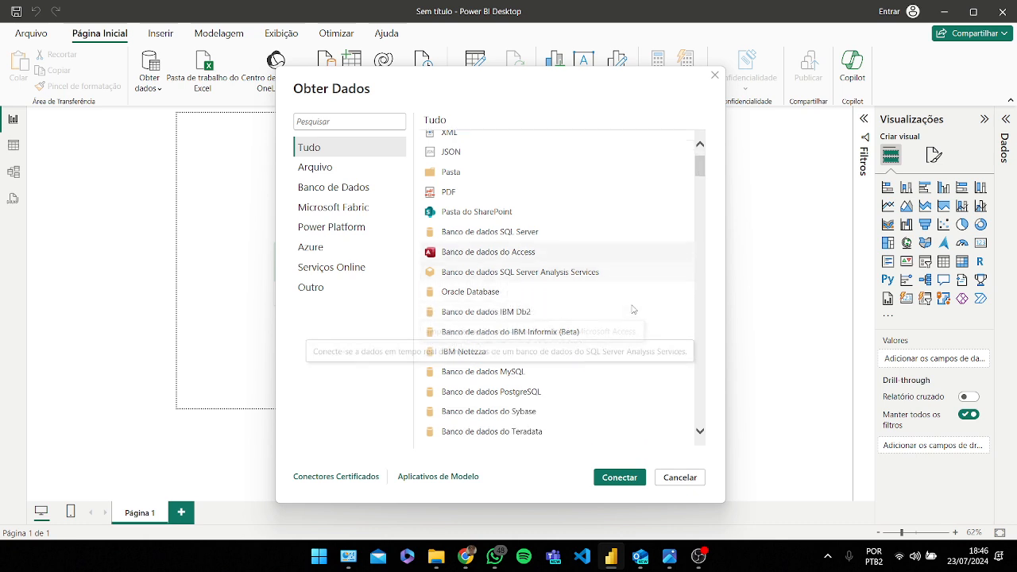
pyautogui.scroll(3, 530, 327)
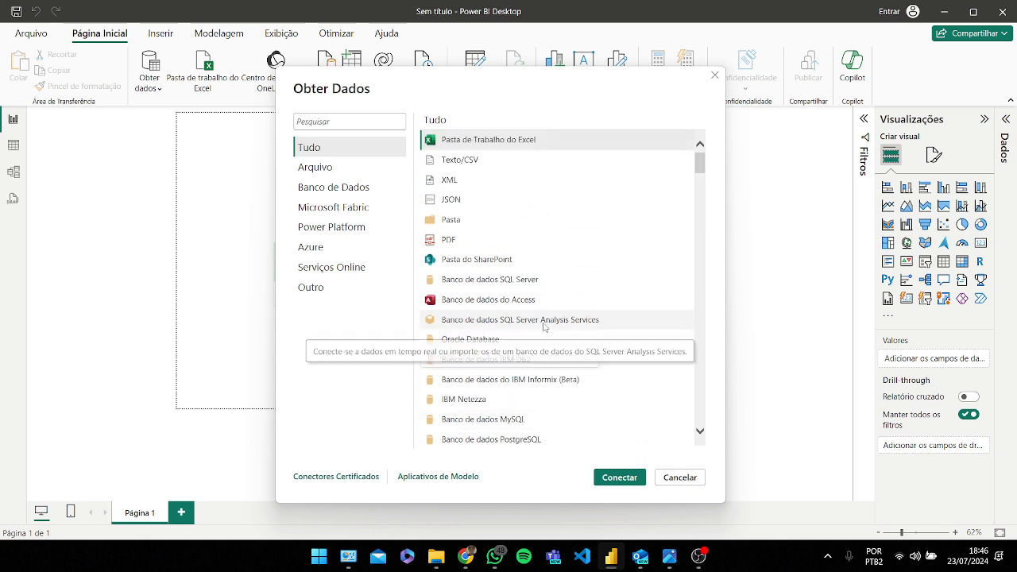
# Step: Connect to an Excel workbook, opening Base Vendas.xlsx from the Datas > Aula folder
pyautogui.click(518, 141)
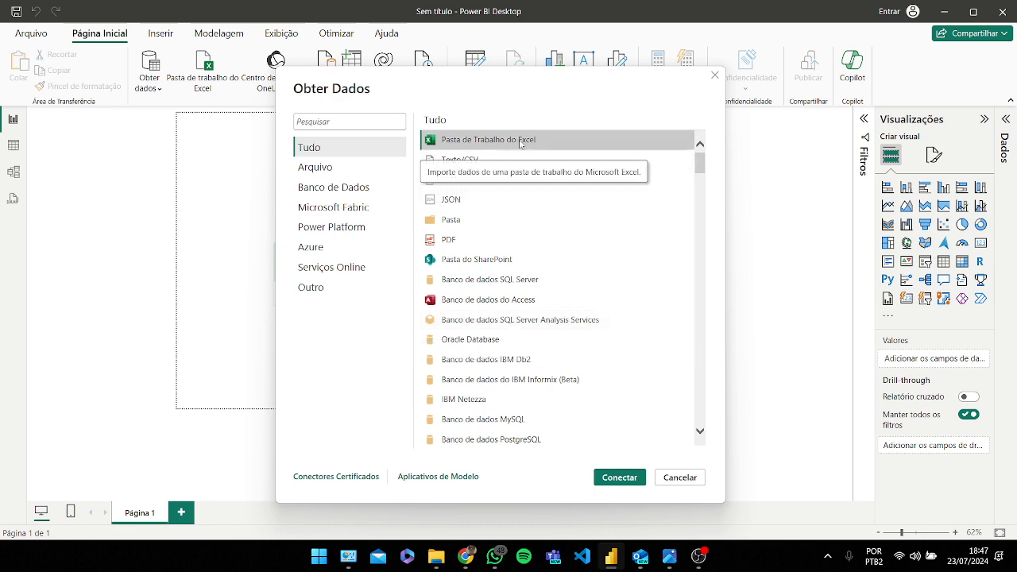
pyautogui.click(620, 477)
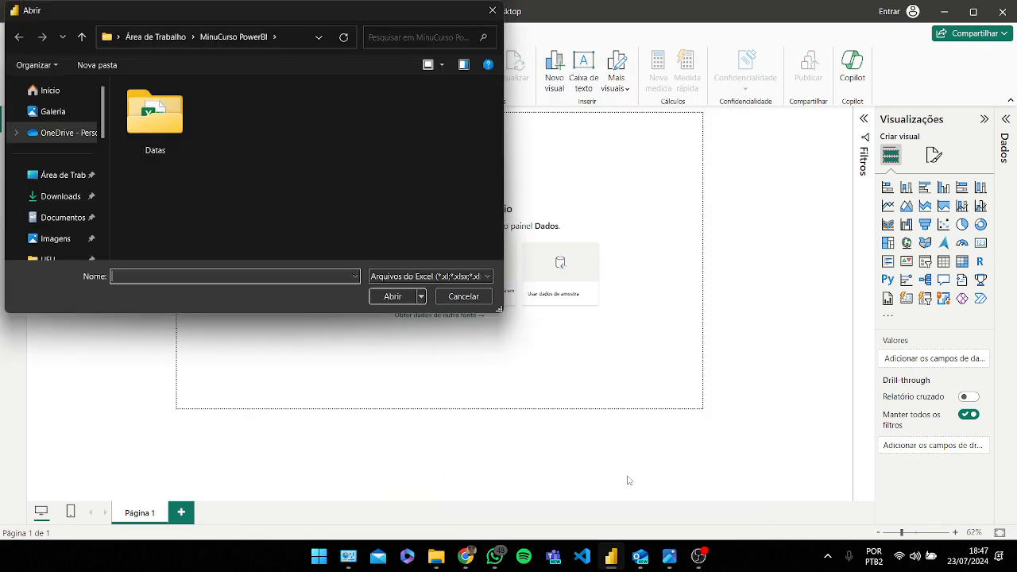
pyautogui.doubleClick(180, 114)
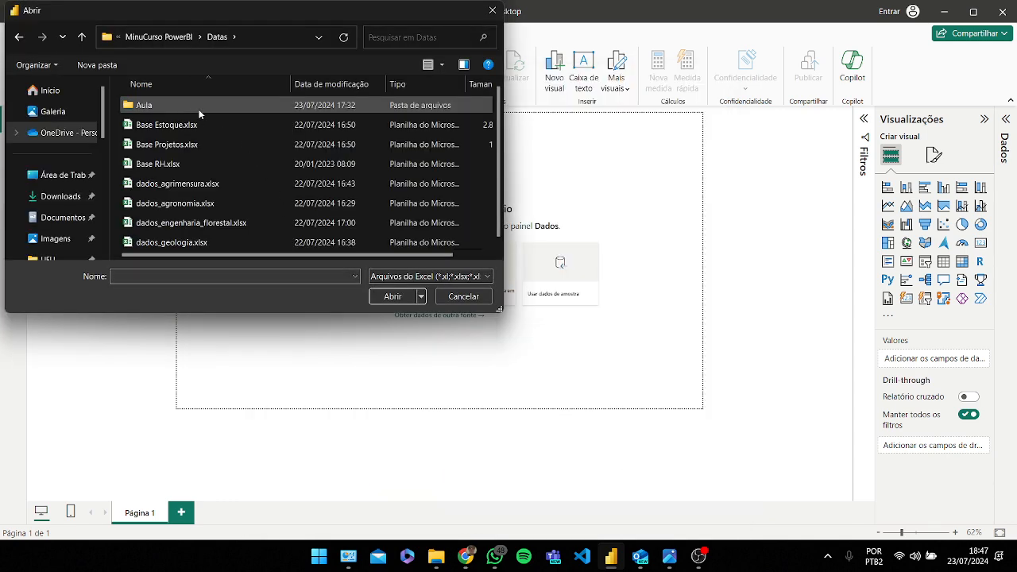
pyautogui.doubleClick(199, 106)
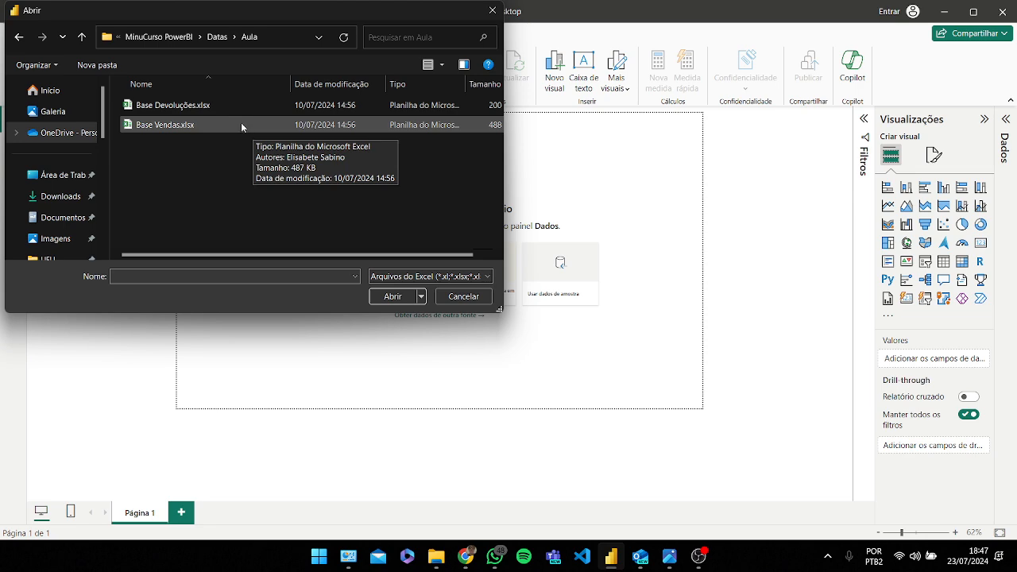
pyautogui.click(207, 125)
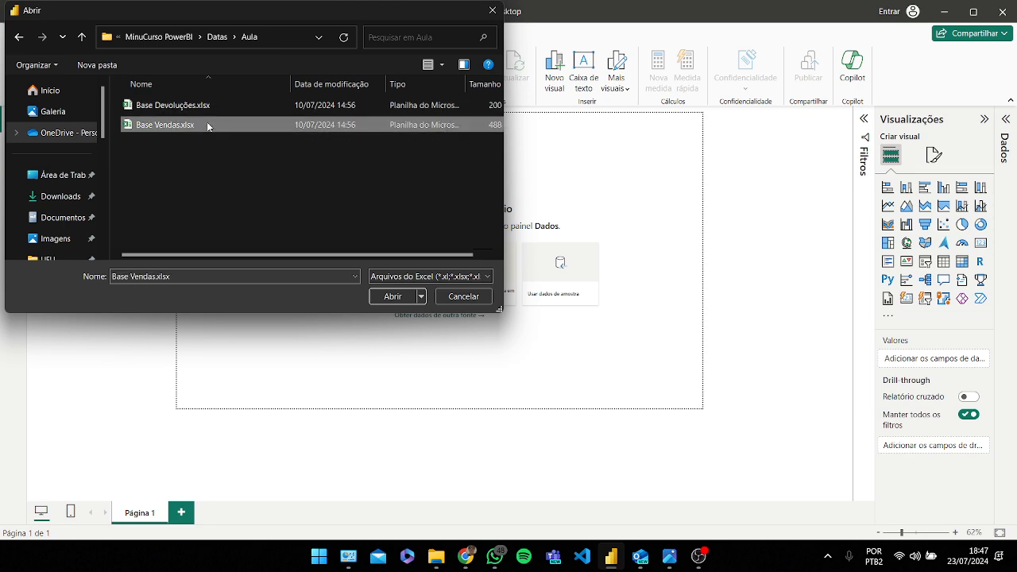
pyautogui.click(392, 296)
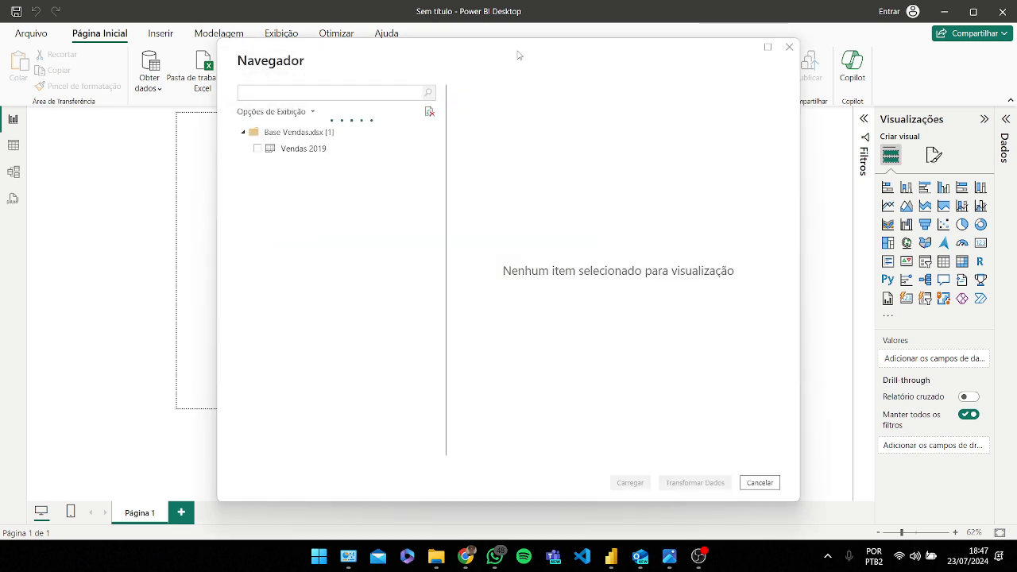
# Step: Preview the Vendas 2019 sheet in the navigator and scroll across its columns
pyautogui.moveTo(517, 59)
pyautogui.mouseDown()
pyautogui.moveTo(529, 61)
pyautogui.moveTo(515, 69)
pyautogui.mouseUp()
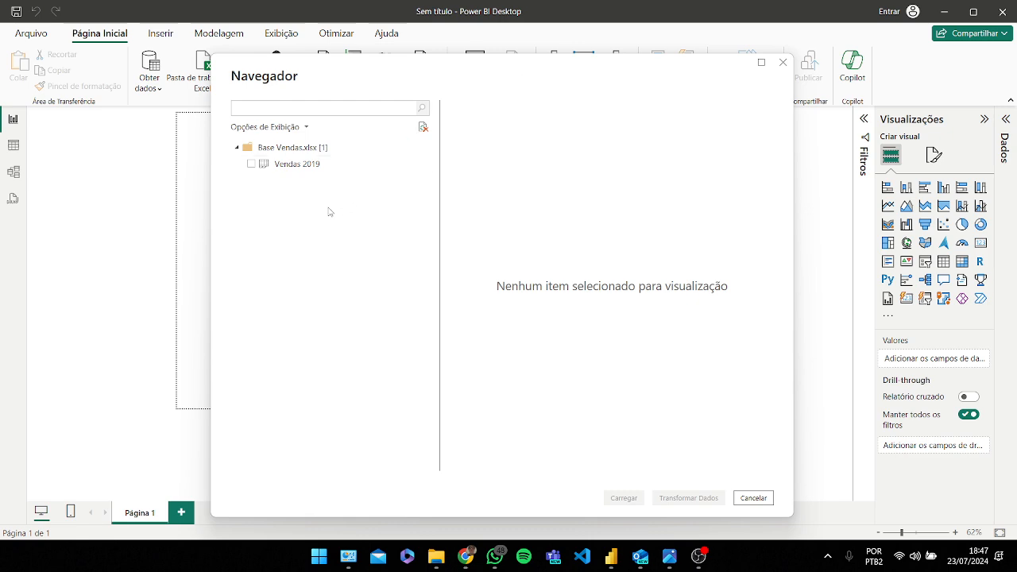
pyautogui.click(297, 165)
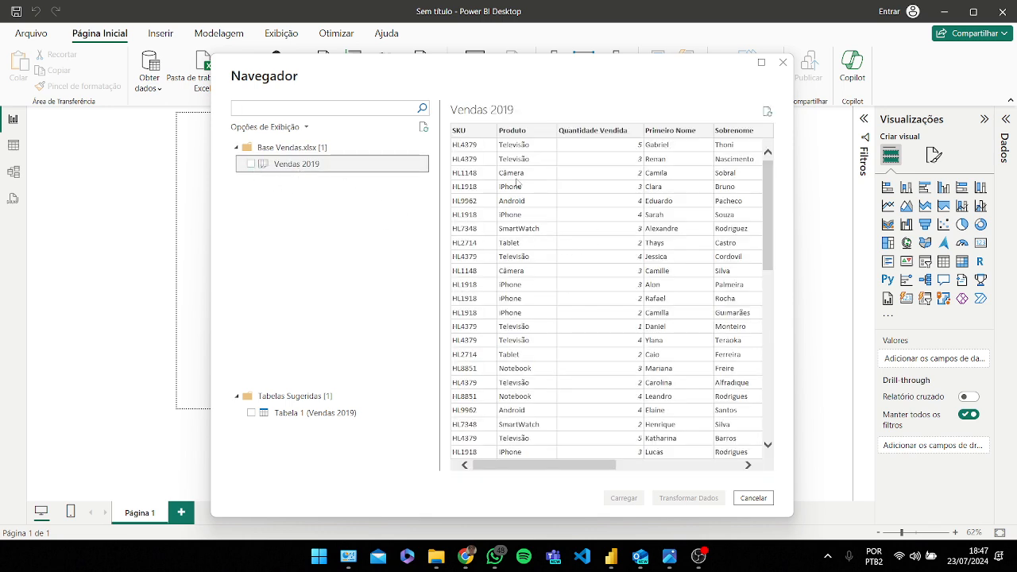
pyautogui.click(543, 467)
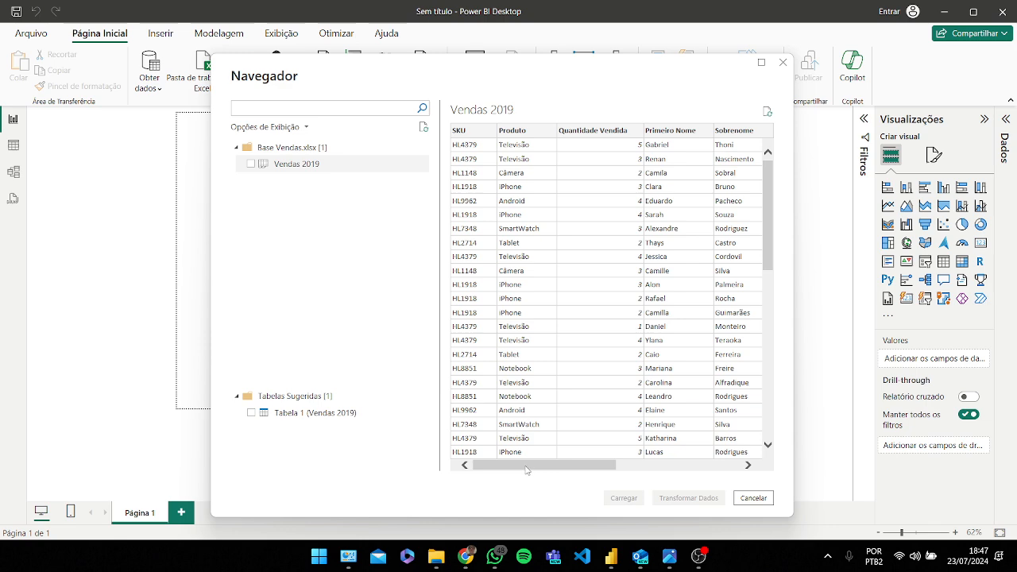
pyautogui.moveTo(526, 471)
pyautogui.mouseDown()
pyautogui.moveTo(691, 461)
pyautogui.moveTo(510, 467)
pyautogui.mouseUp()
pyautogui.moveTo(582, 469); pyautogui.dragTo(708, 474)
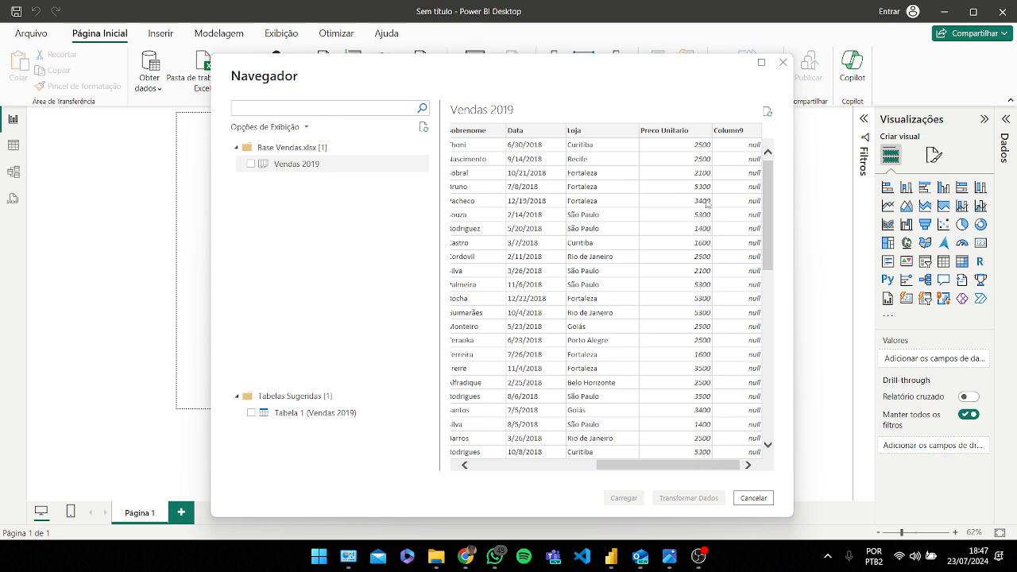
pyautogui.moveTo(671, 467); pyautogui.dragTo(545, 468)
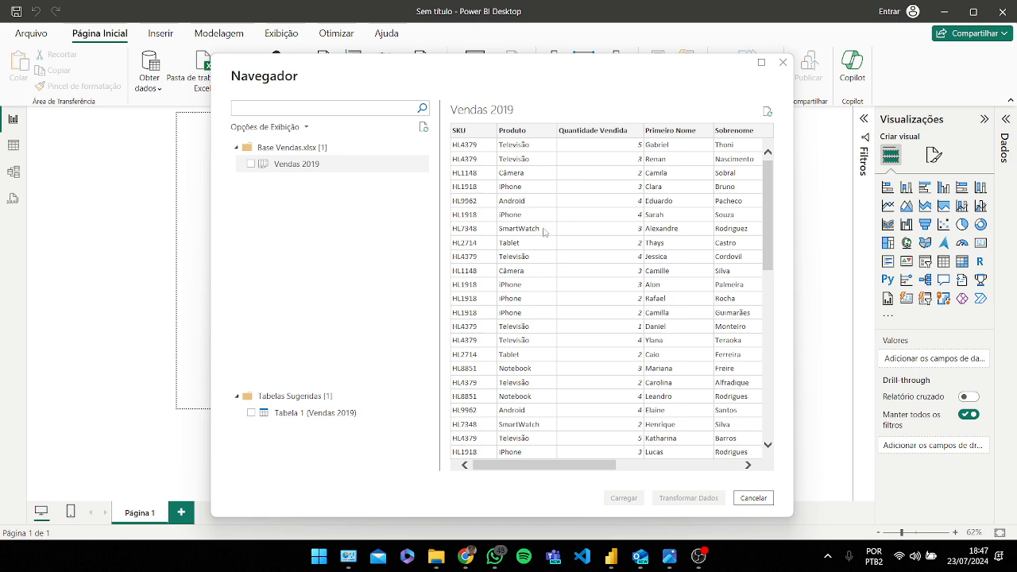
pyautogui.moveTo(573, 467); pyautogui.dragTo(546, 467)
# Step: Select the Vendas 2019 sheet and open it in the Power Query editor to transform the data
pyautogui.click(251, 165)
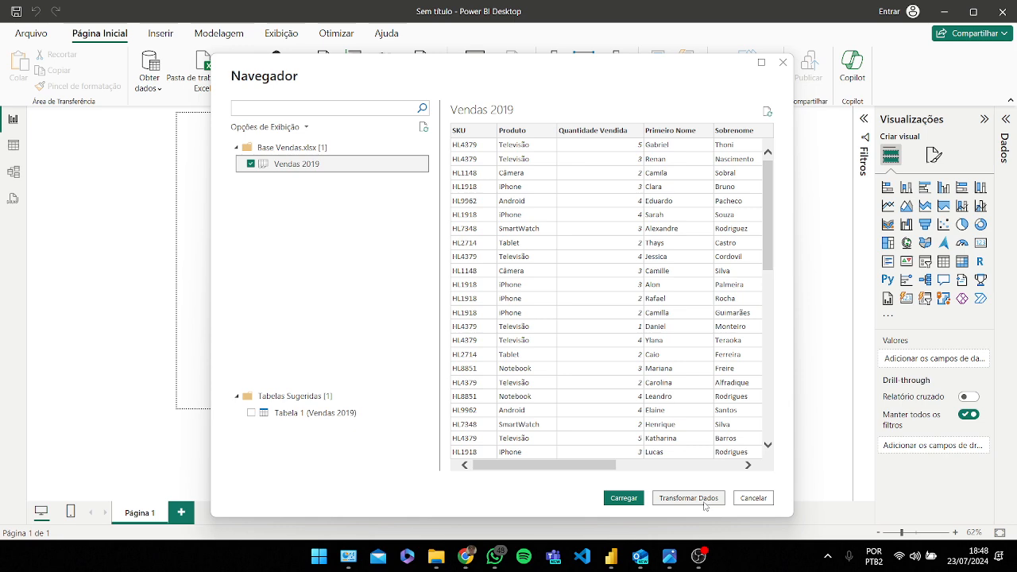
pyautogui.moveTo(600, 467); pyautogui.dragTo(644, 472)
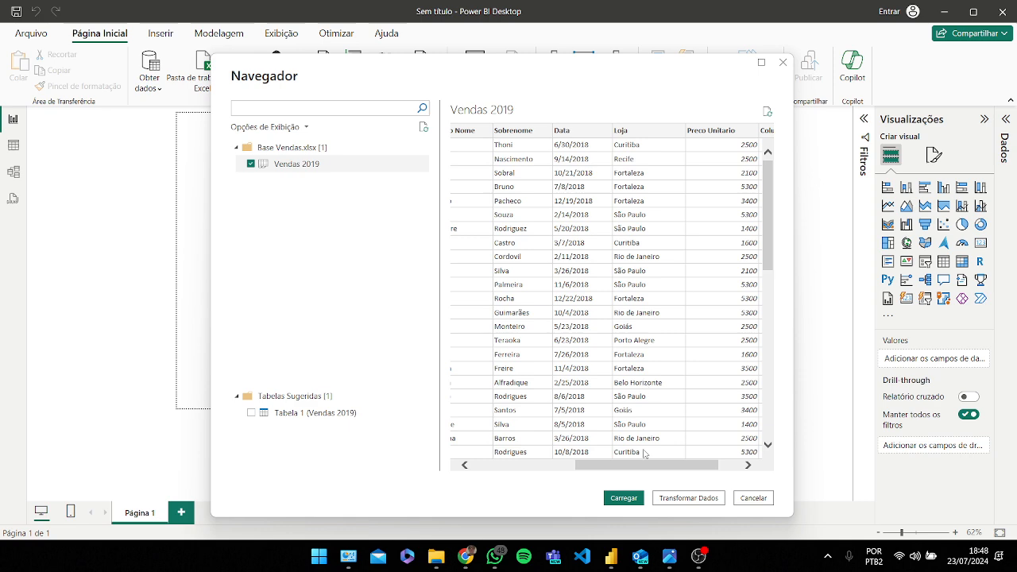
pyautogui.moveTo(645, 469)
pyautogui.mouseDown()
pyautogui.moveTo(656, 471)
pyautogui.moveTo(633, 471)
pyautogui.mouseUp()
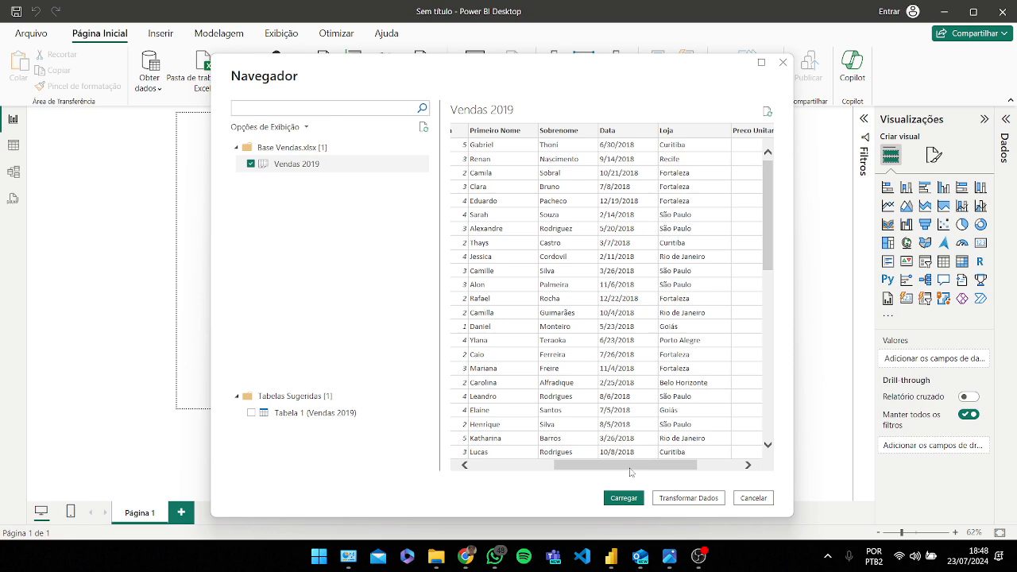
pyautogui.moveTo(627, 470); pyautogui.dragTo(664, 472)
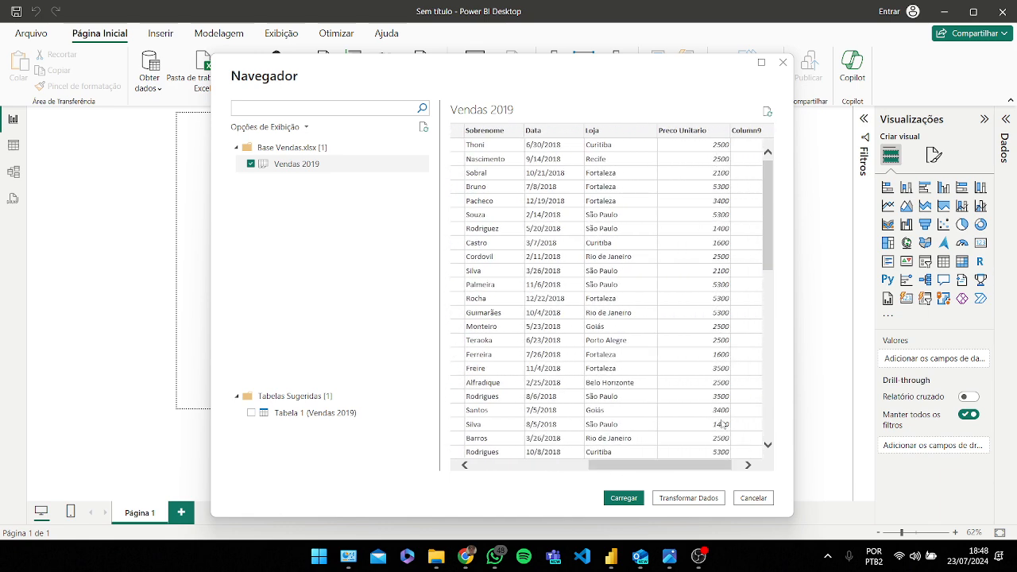
pyautogui.click(693, 502)
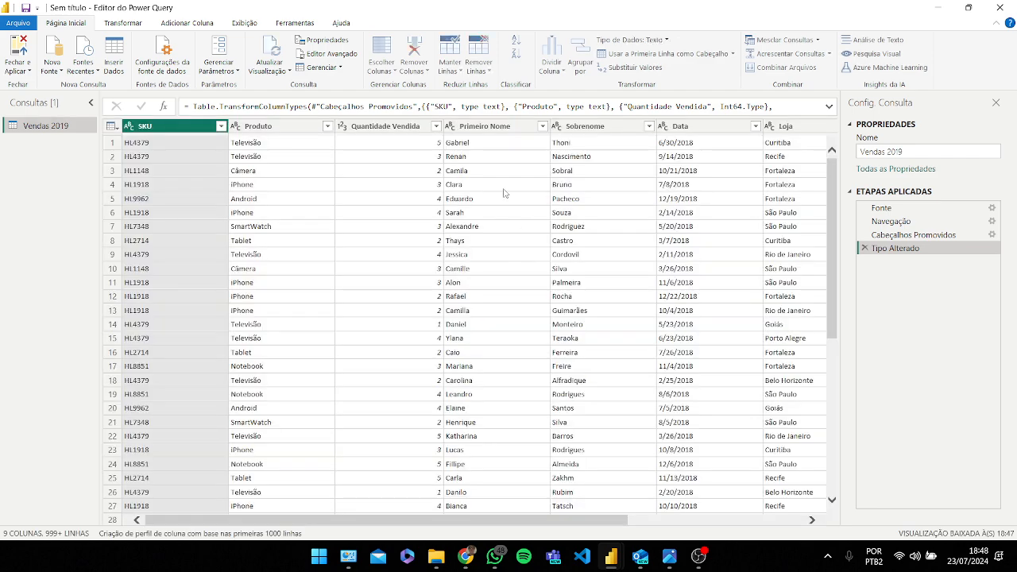
pyautogui.moveTo(610, 556)
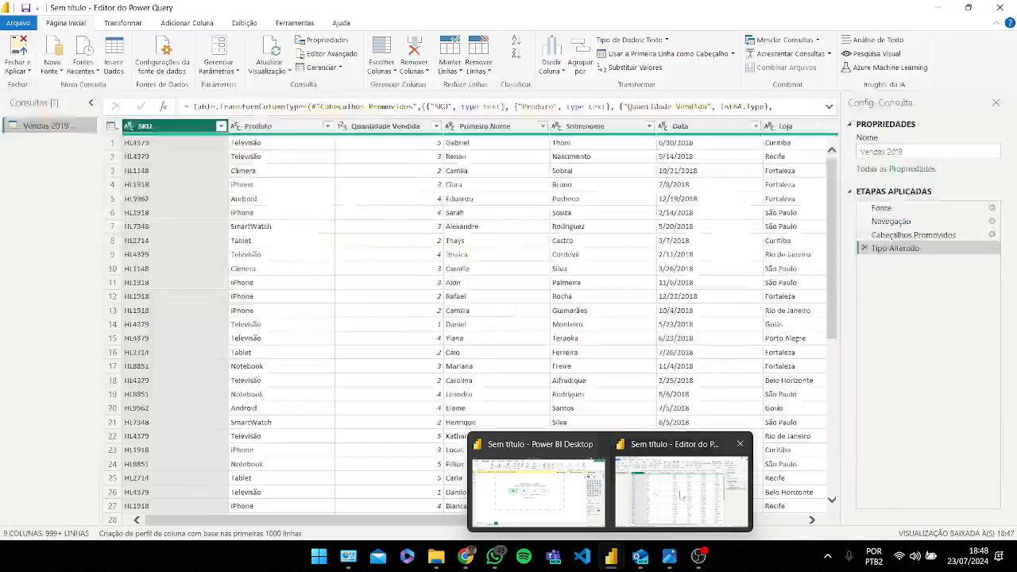
# Step: Return to the Power Query editor window and browse across all the Vendas 2019 table columns
pyautogui.moveTo(567, 486)
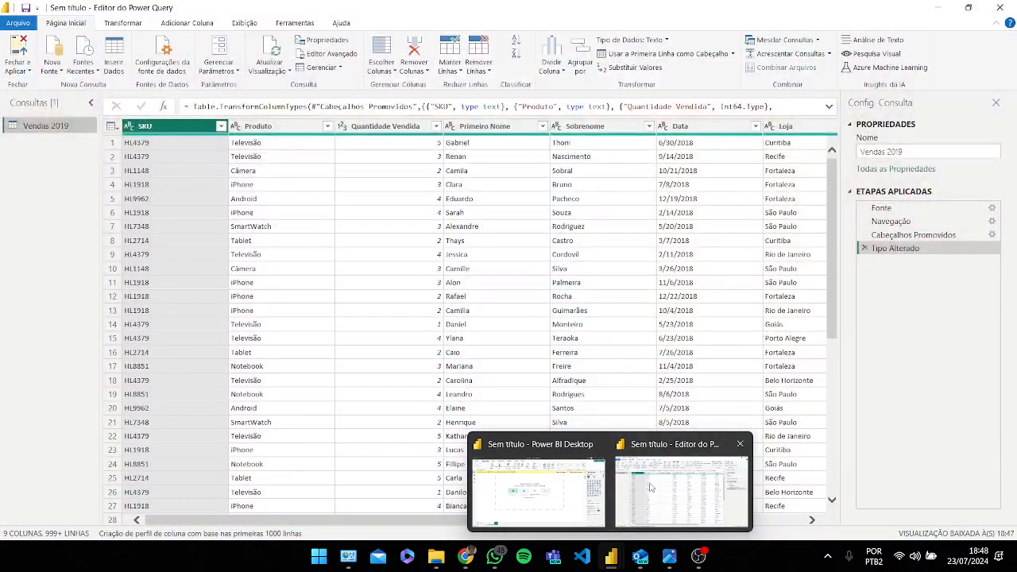
pyautogui.click(650, 486)
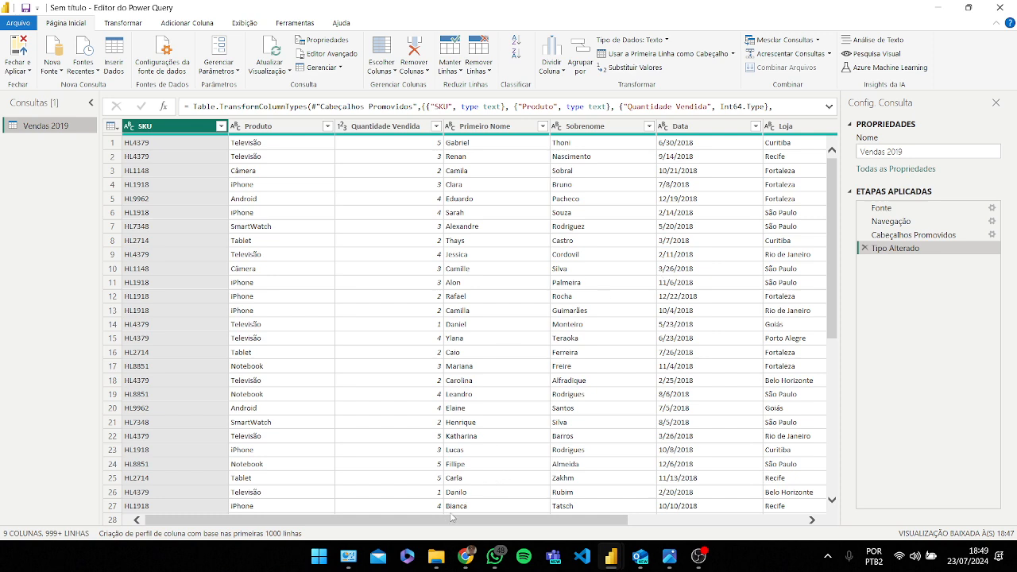
pyautogui.moveTo(440, 522)
pyautogui.mouseDown()
pyautogui.moveTo(707, 525)
pyautogui.moveTo(421, 525)
pyautogui.mouseUp()
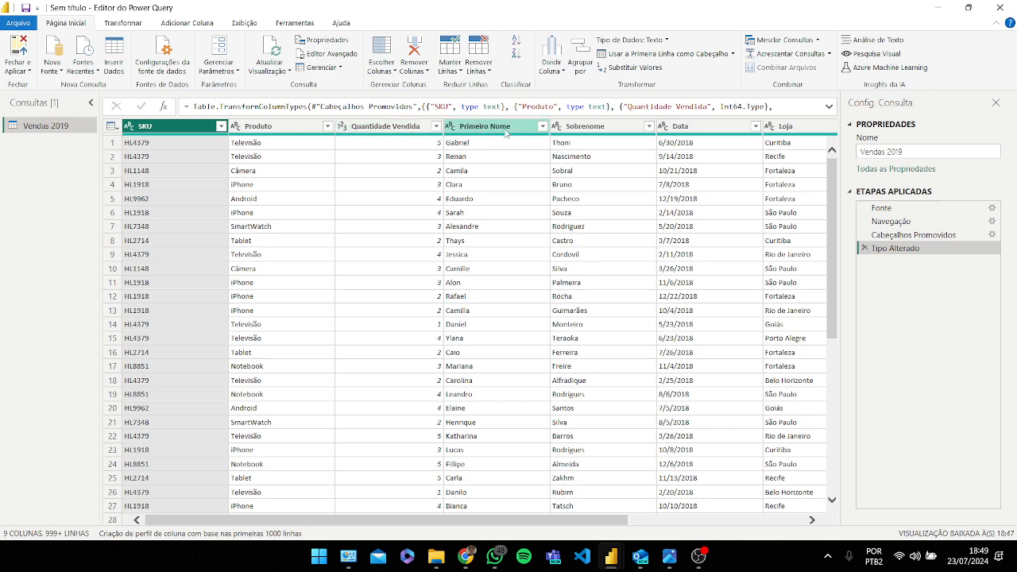
pyautogui.moveTo(350, 524); pyautogui.dragTo(529, 529)
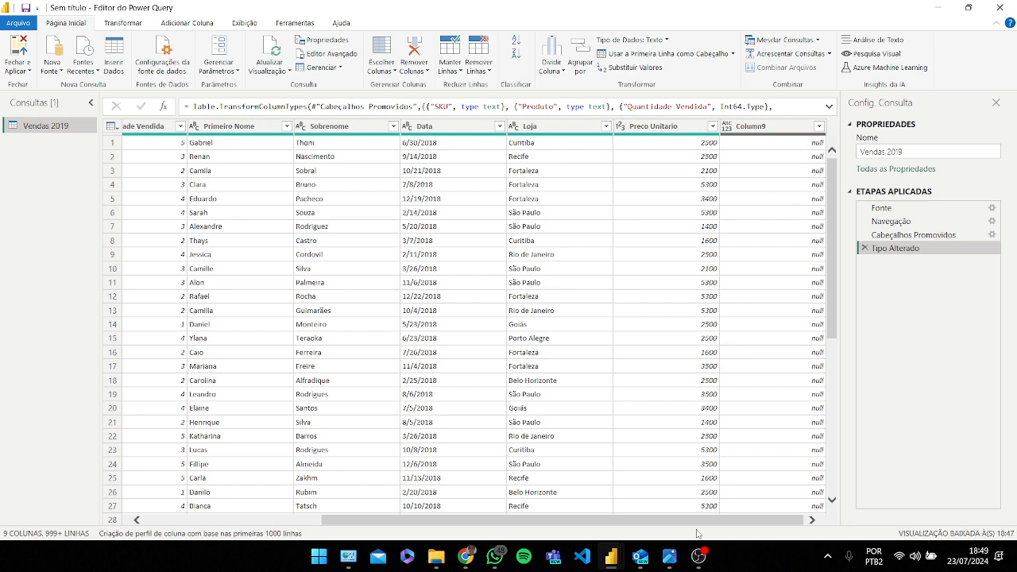
pyautogui.moveTo(709, 523); pyautogui.dragTo(520, 533)
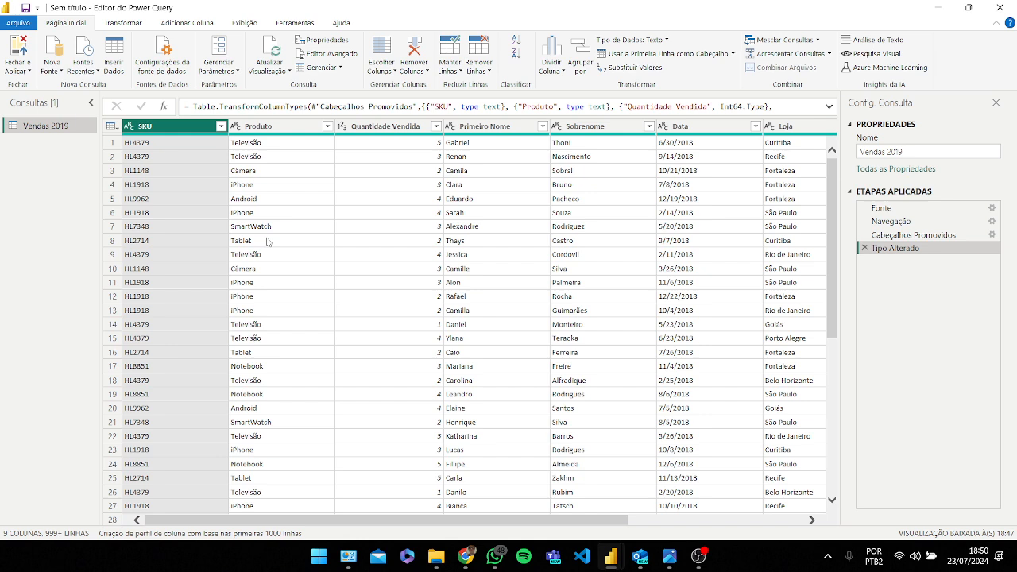
pyautogui.click(701, 129)
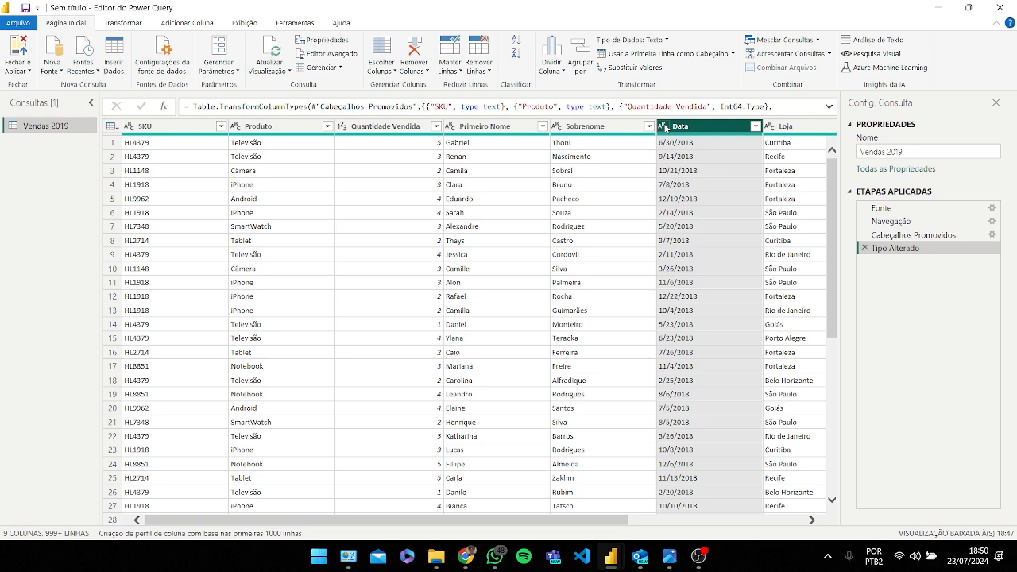
pyautogui.click(664, 127)
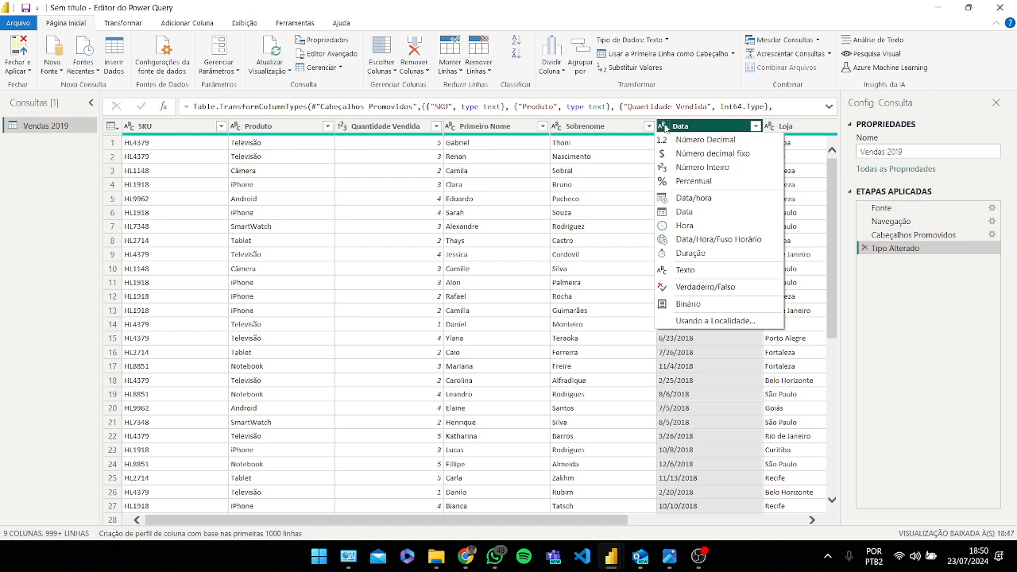
pyautogui.click(715, 321)
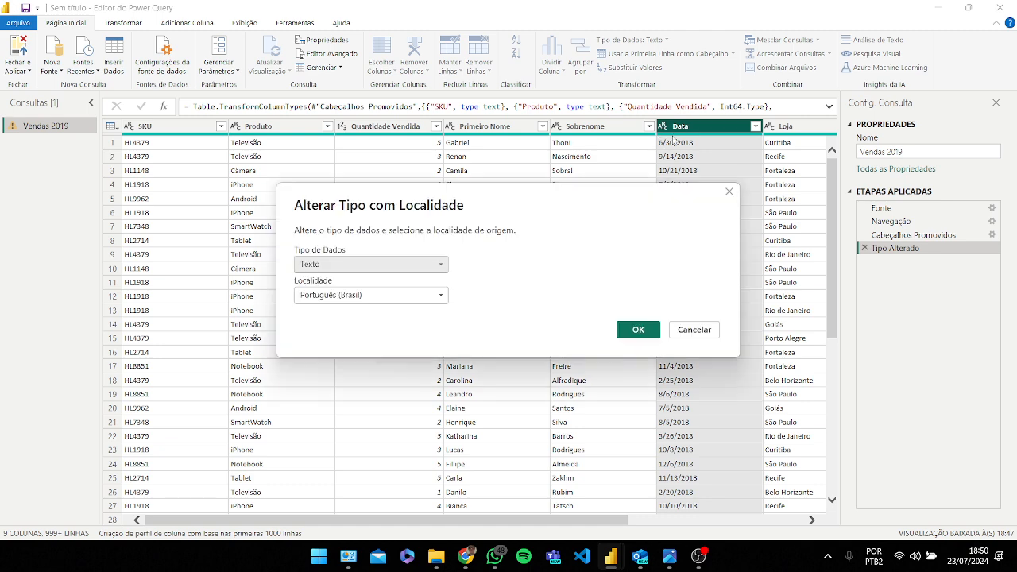
pyautogui.click(728, 196)
# Step: Convert the Data column to the Data type using the Inglês (Estados Unidos) locale
pyautogui.click(664, 128)
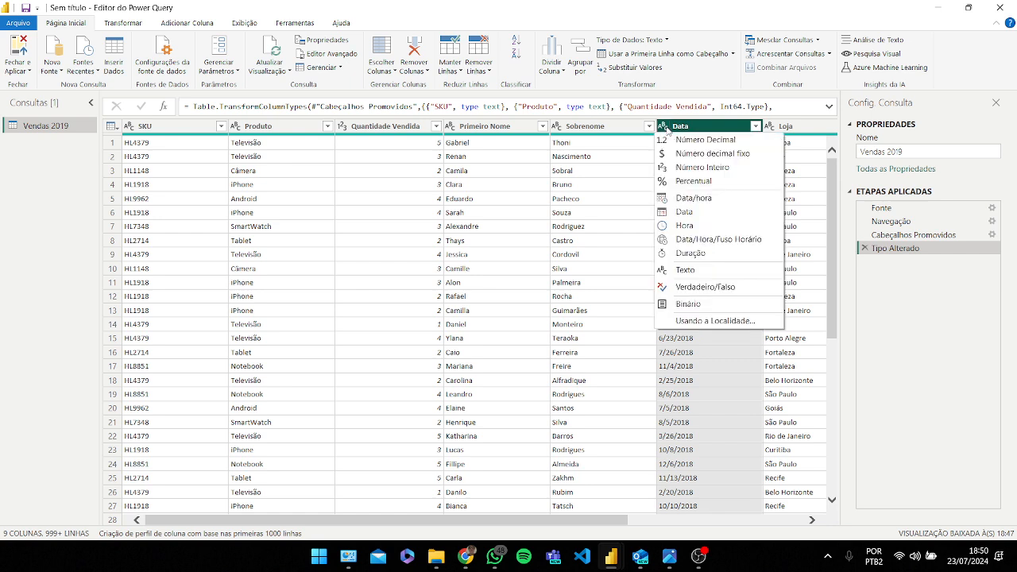
pyautogui.click(715, 322)
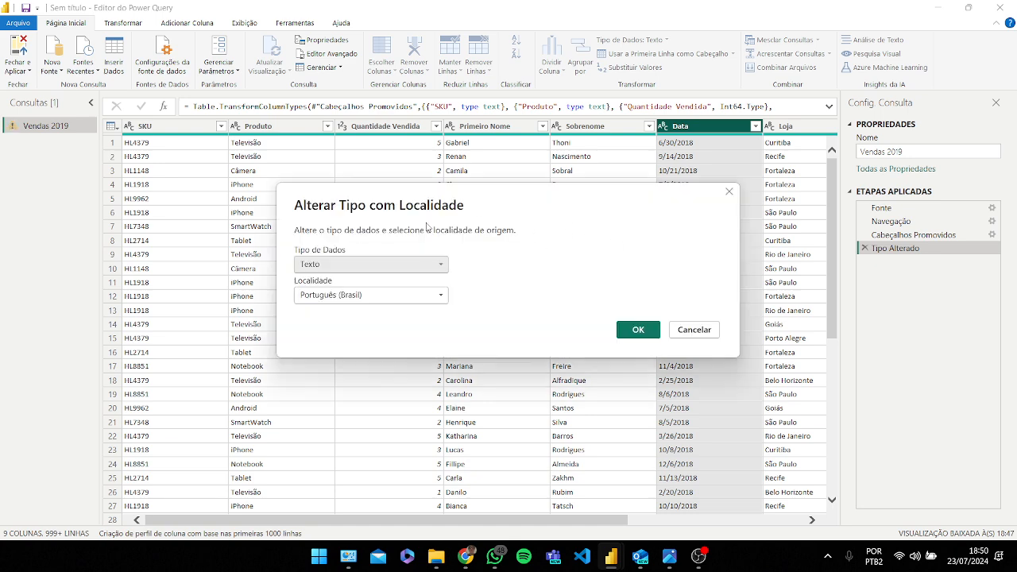
pyautogui.click(441, 266)
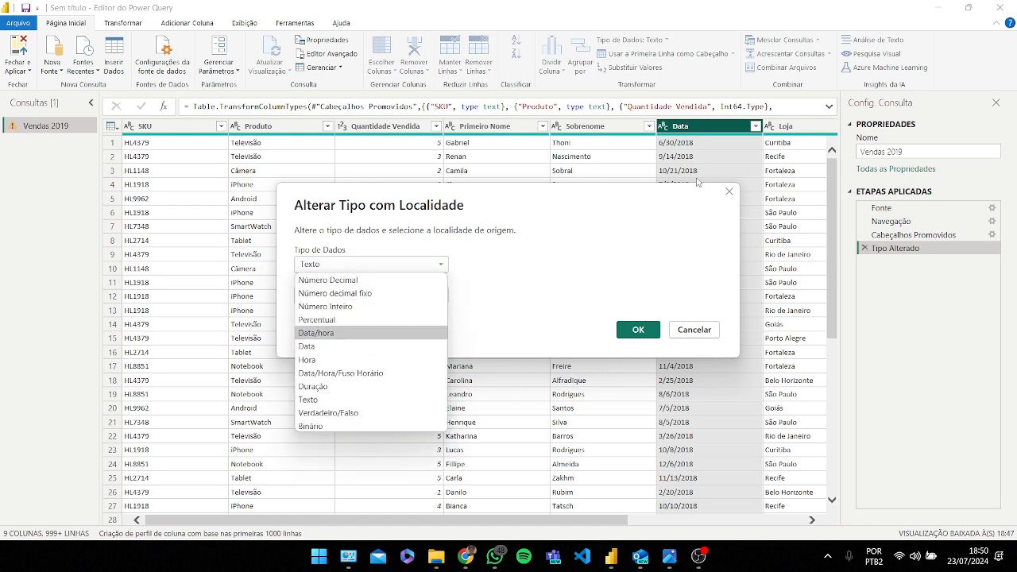
pyautogui.click(369, 347)
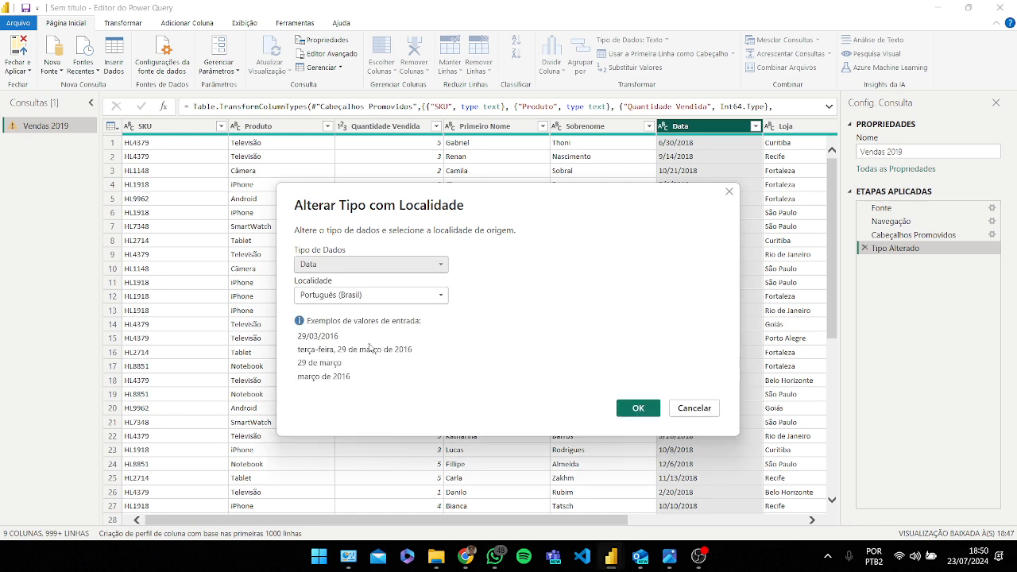
pyautogui.click(439, 298)
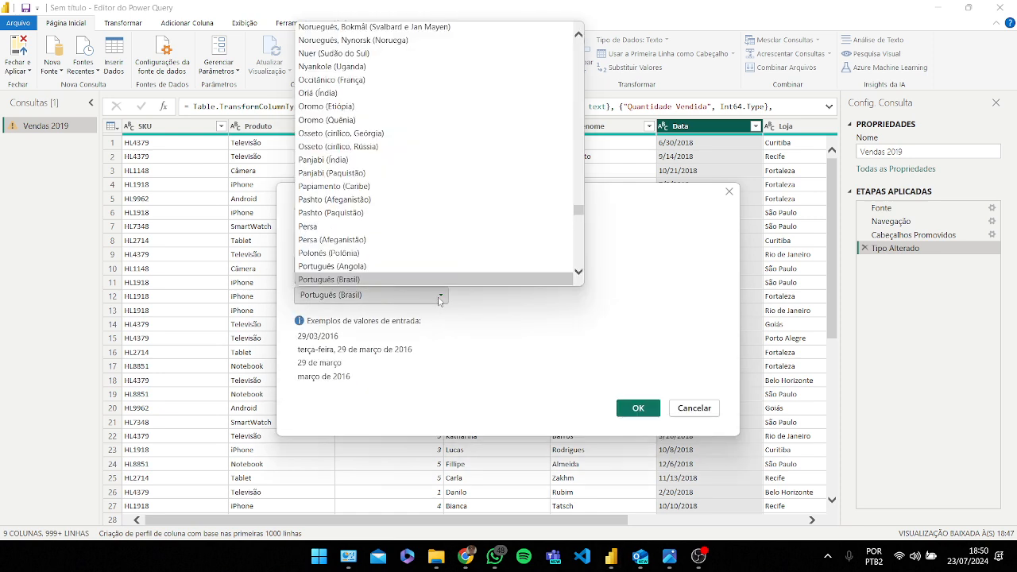
pyautogui.scroll(6, 451, 209)
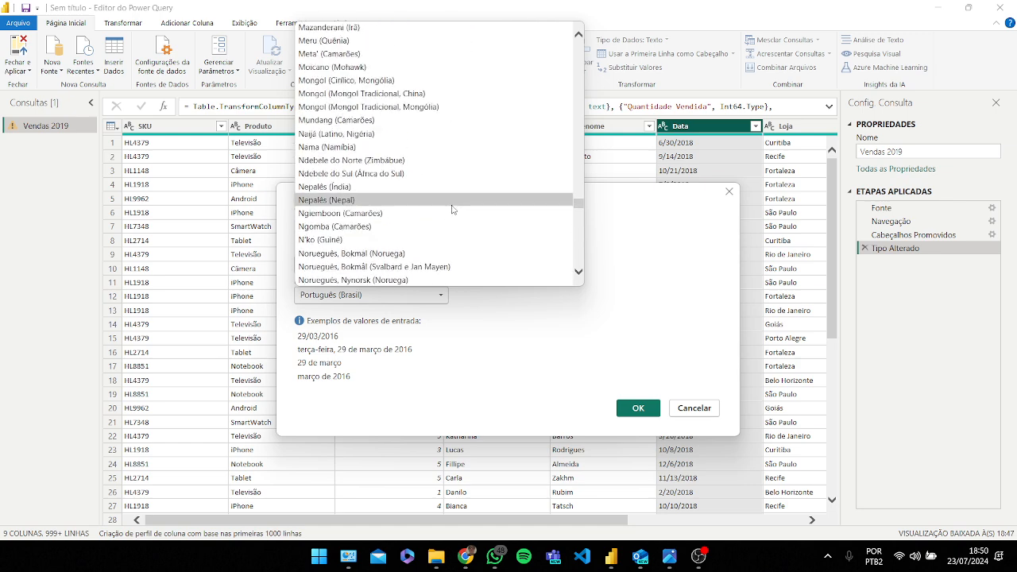
pyautogui.scroll(15, 451, 209)
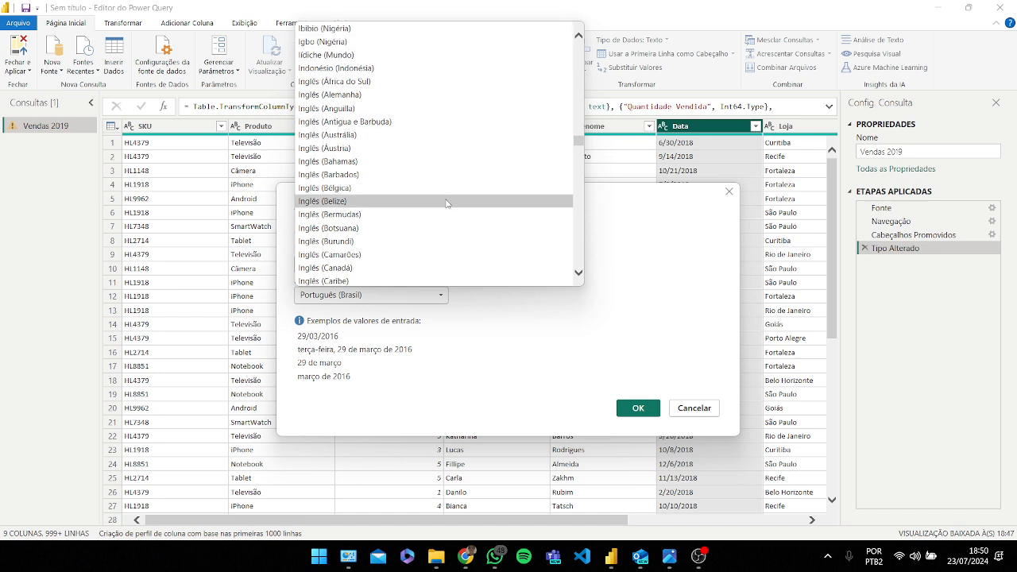
pyautogui.scroll(-2, 447, 204)
pyautogui.scroll(-3, 410, 181)
pyautogui.click(385, 219)
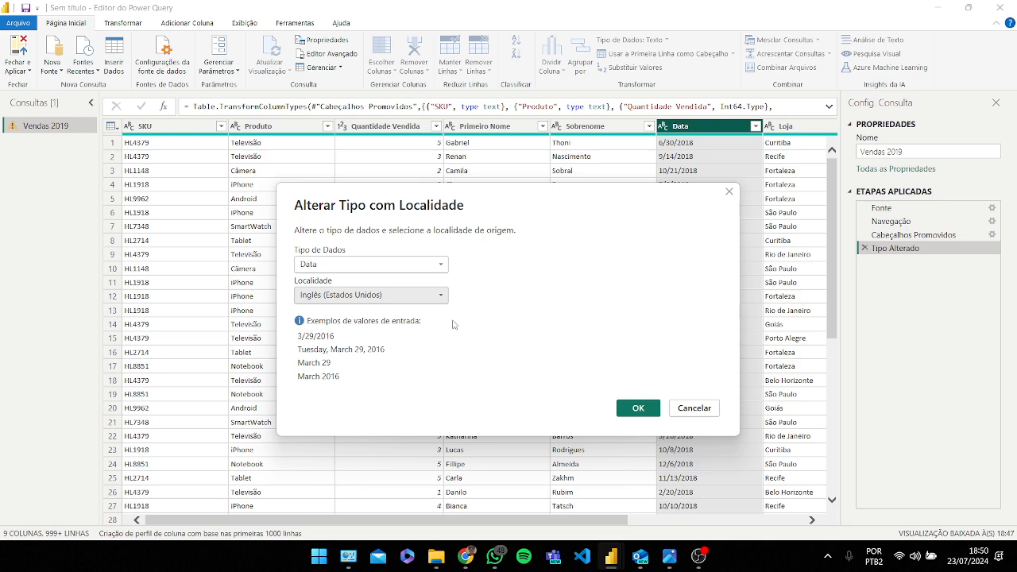
pyautogui.moveTo(494, 193); pyautogui.dragTo(481, 217)
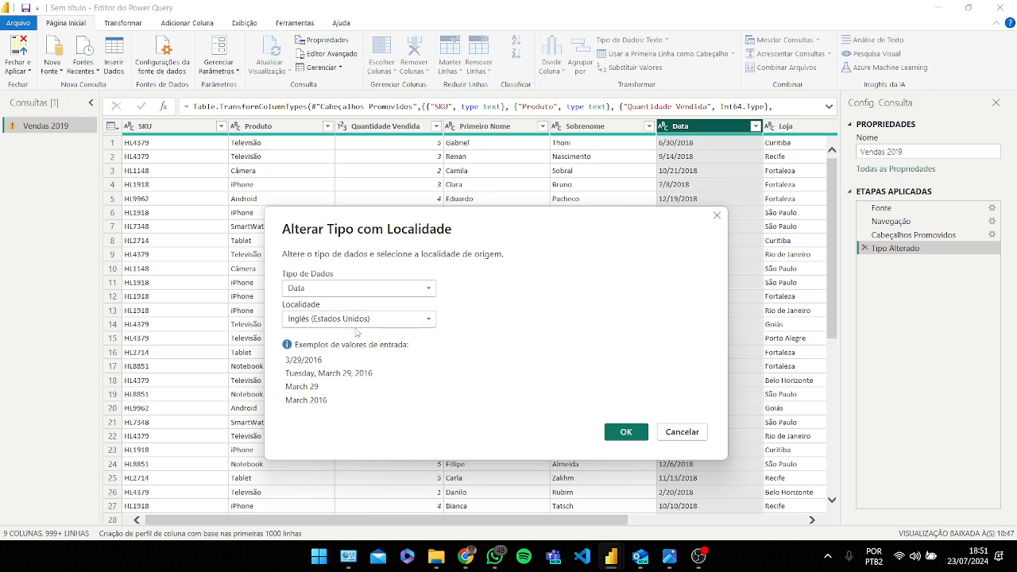
pyautogui.click(627, 433)
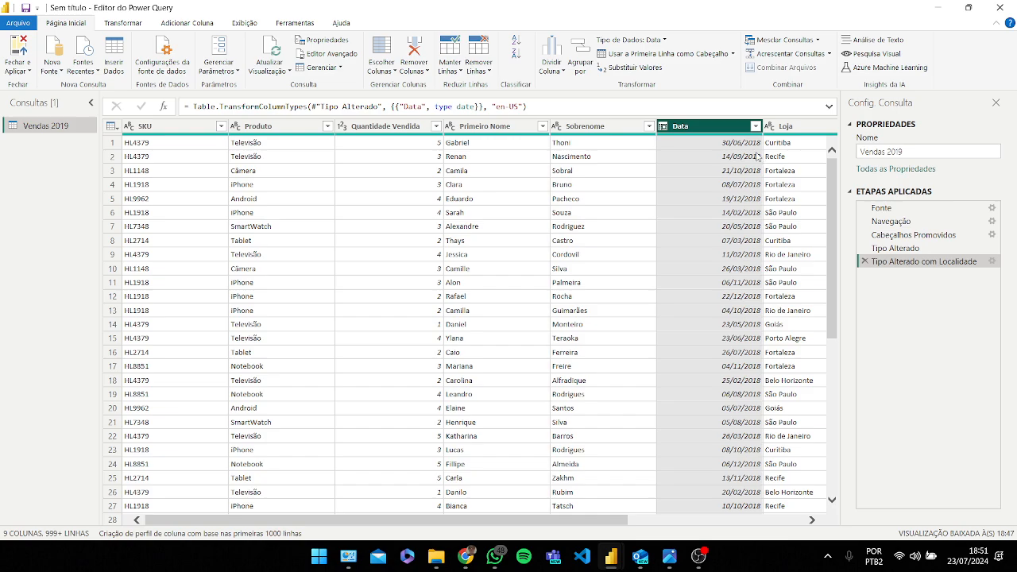
# Step: Delete the Tipo Alterado com Localidade step from the applied steps
pyautogui.scroll(-6, 724, 254)
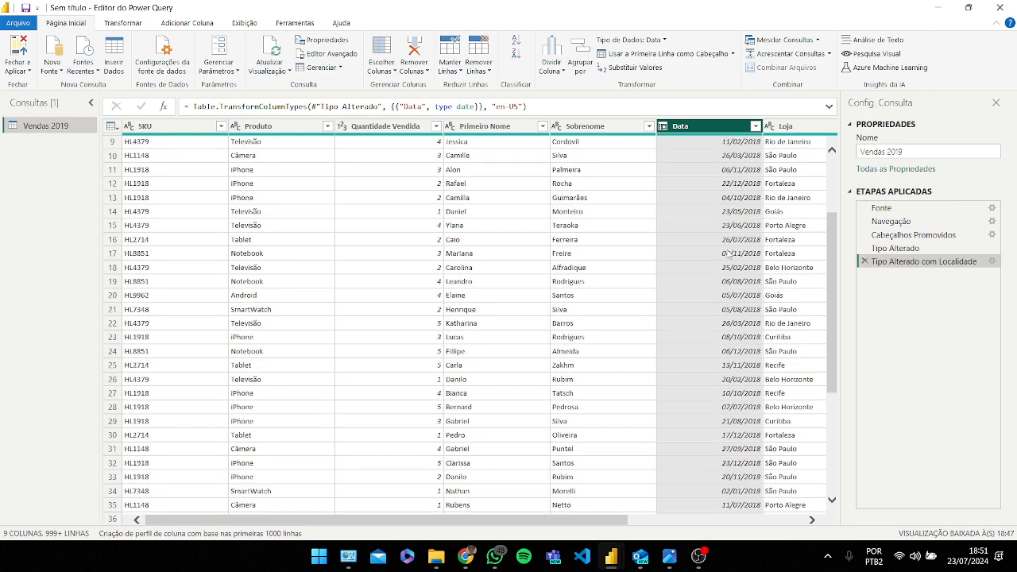
pyautogui.scroll(6, 735, 294)
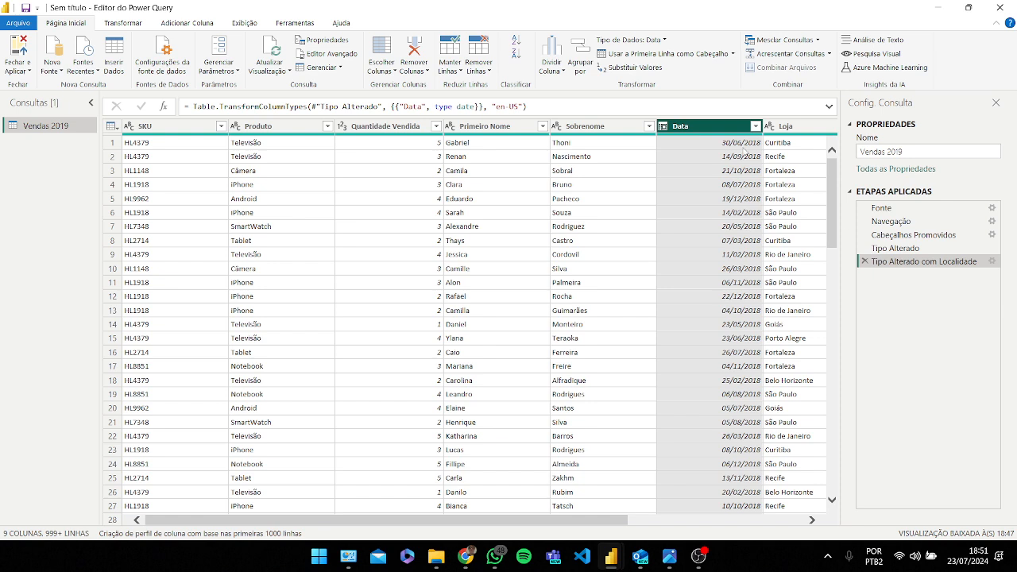
pyautogui.click(866, 262)
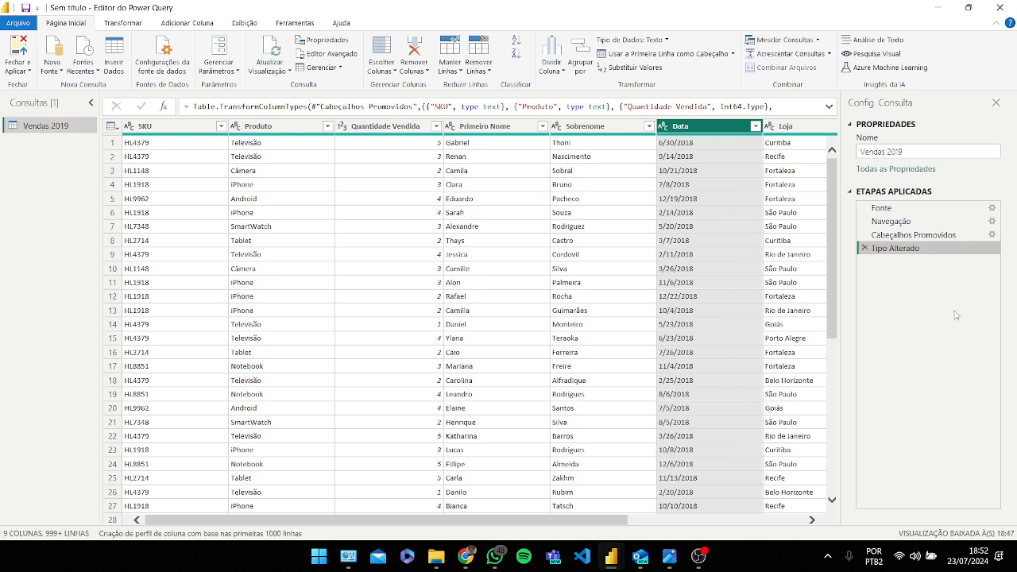
# Step: Change the Data column's type to Data with the Inglês (Estados Unidos) source locale
pyautogui.click(663, 127)
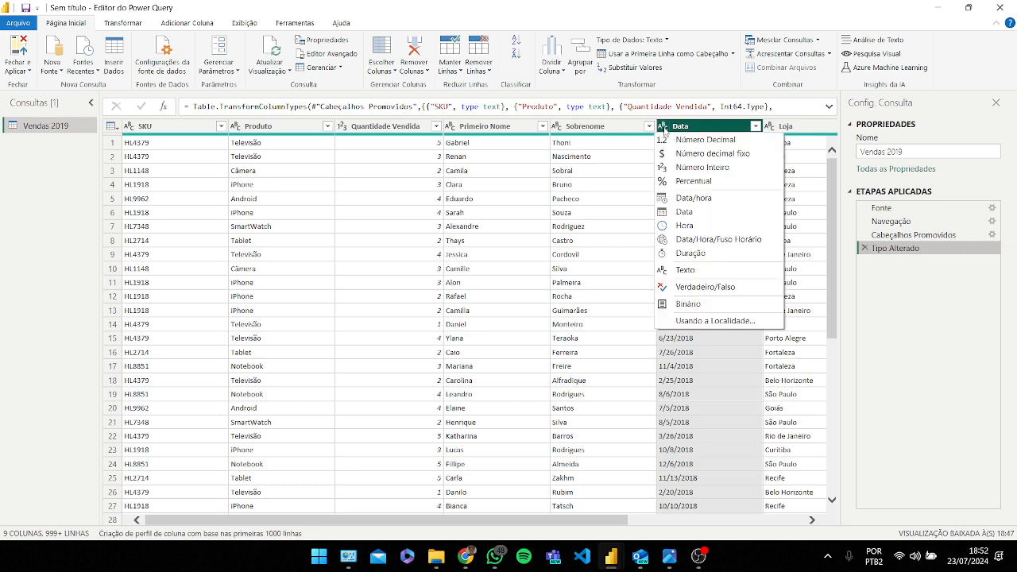
pyautogui.click(700, 321)
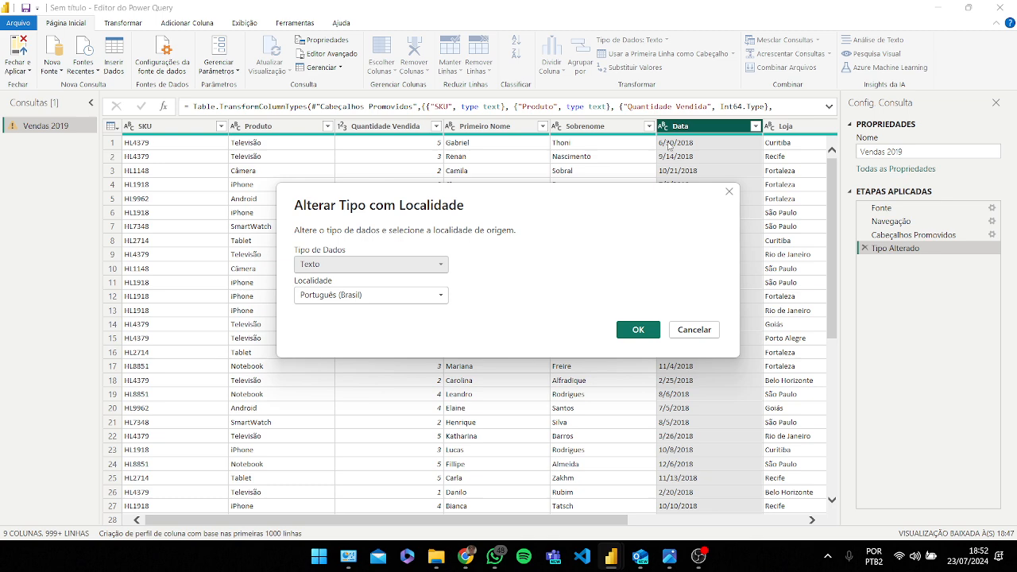
pyautogui.click(377, 267)
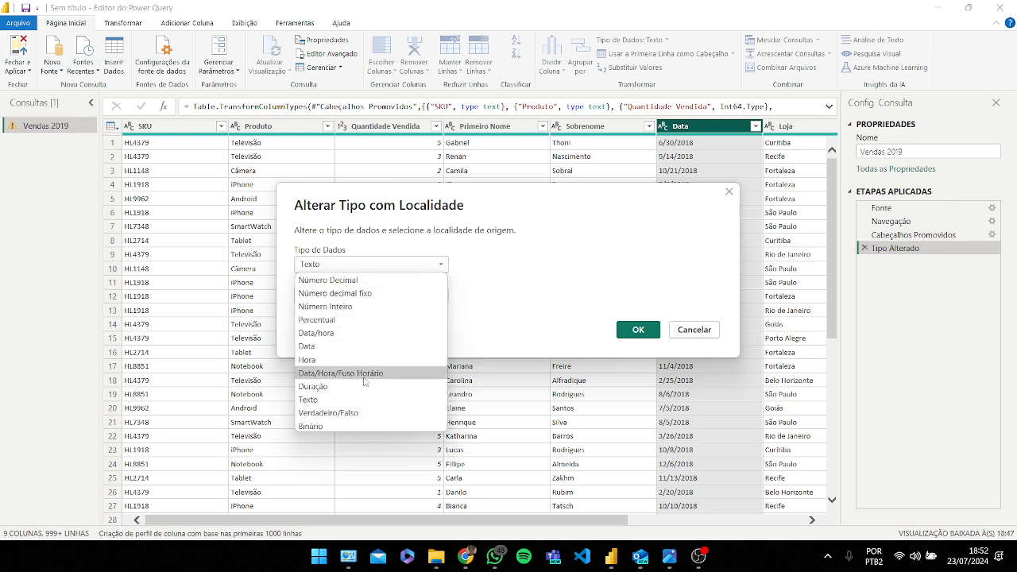
pyautogui.click(338, 347)
pyautogui.click(370, 296)
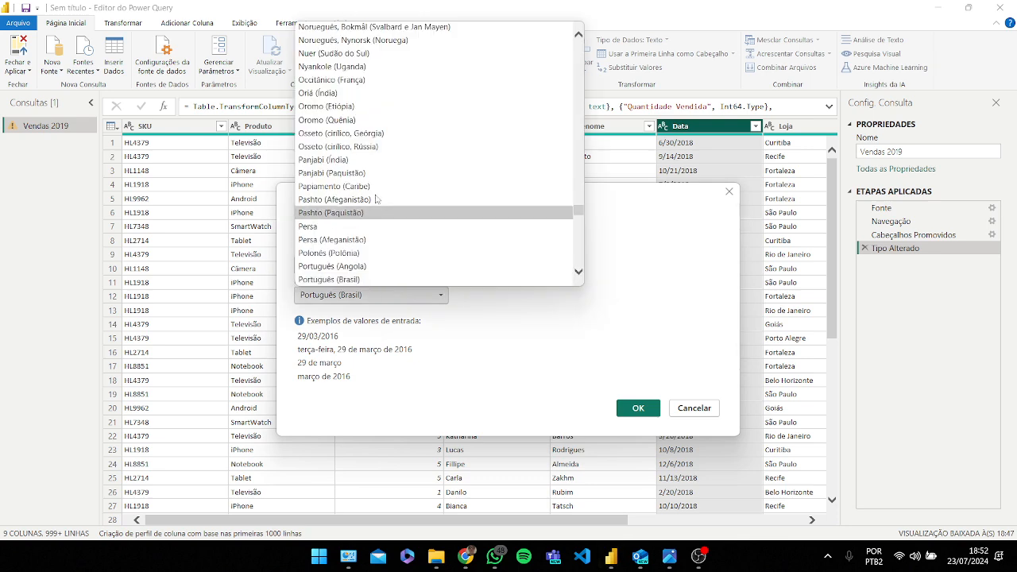
pyautogui.scroll(20, 377, 199)
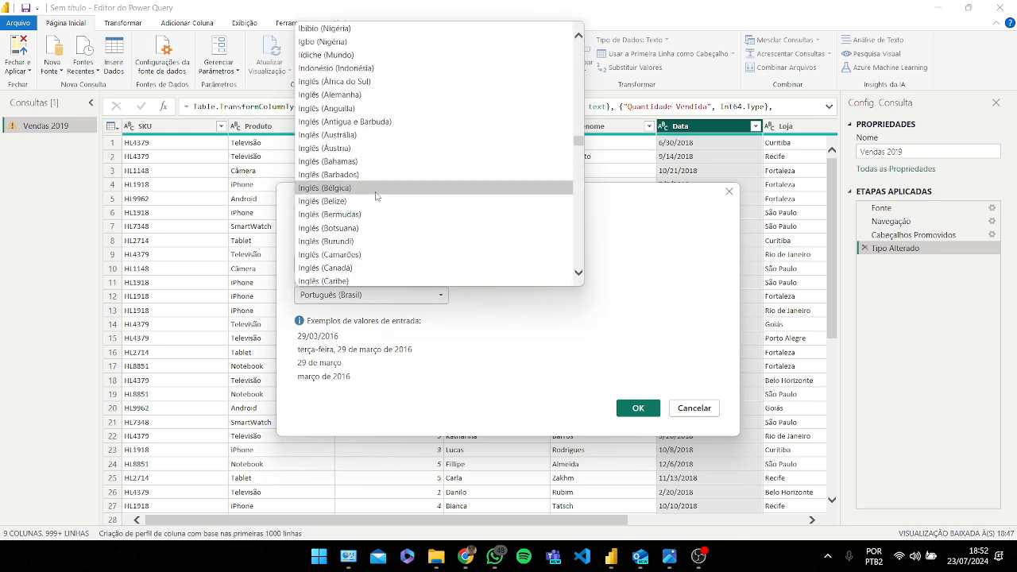
pyautogui.scroll(-3, 377, 196)
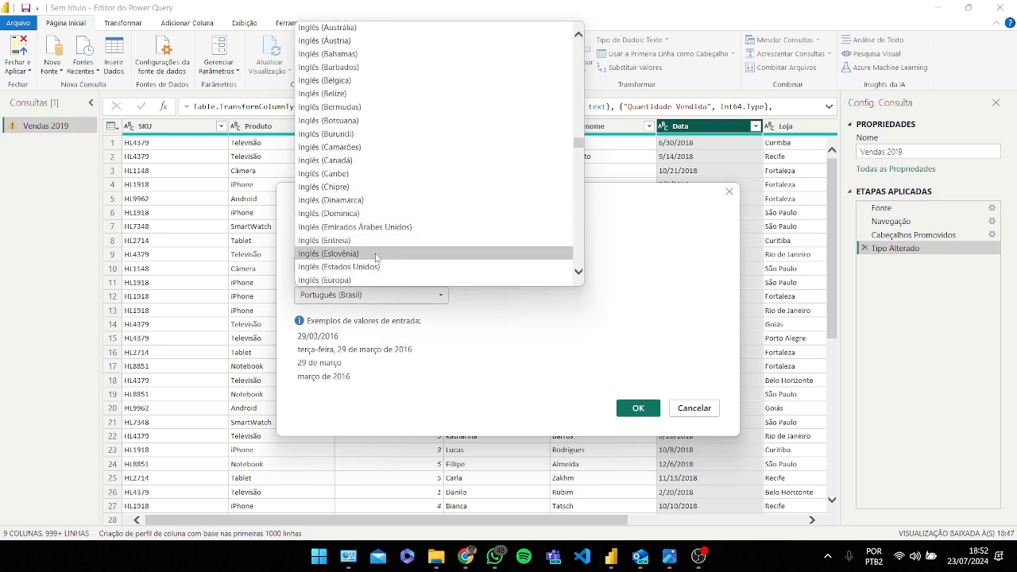
pyautogui.click(376, 267)
pyautogui.click(638, 408)
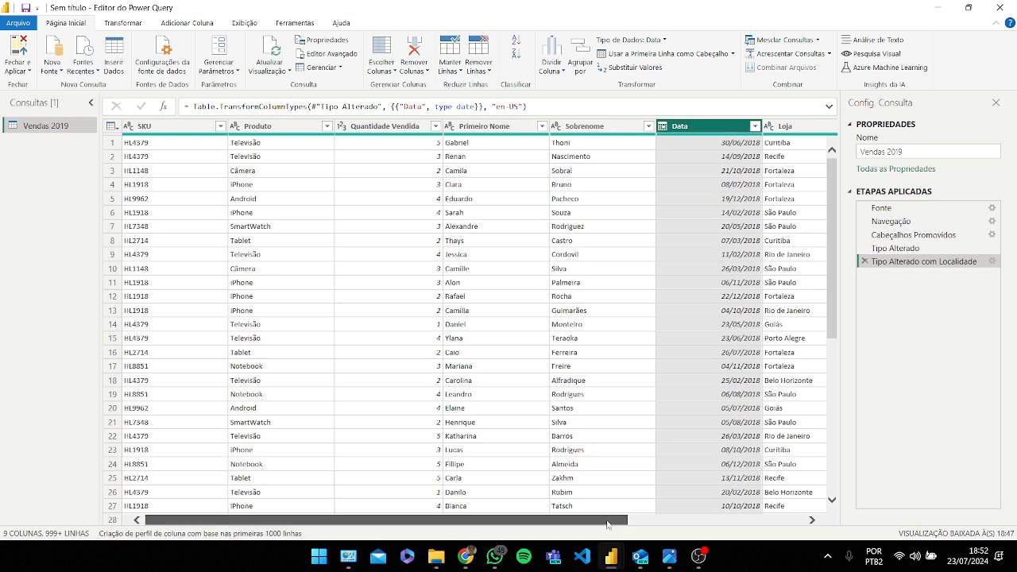
# Step: Remove the empty Column9 column from the table
pyautogui.hscroll(5, 608, 524)
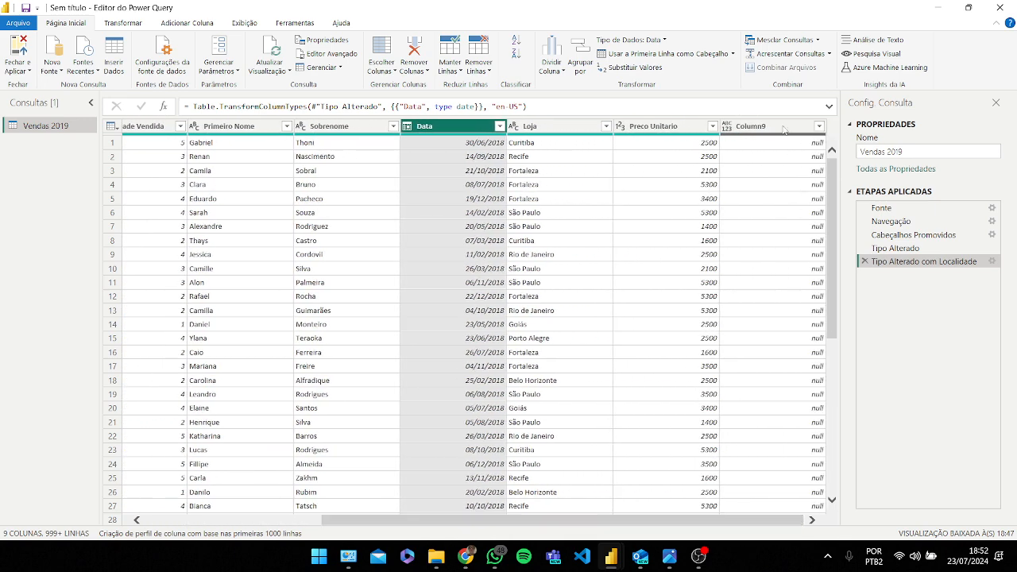
pyautogui.rightClick(782, 130)
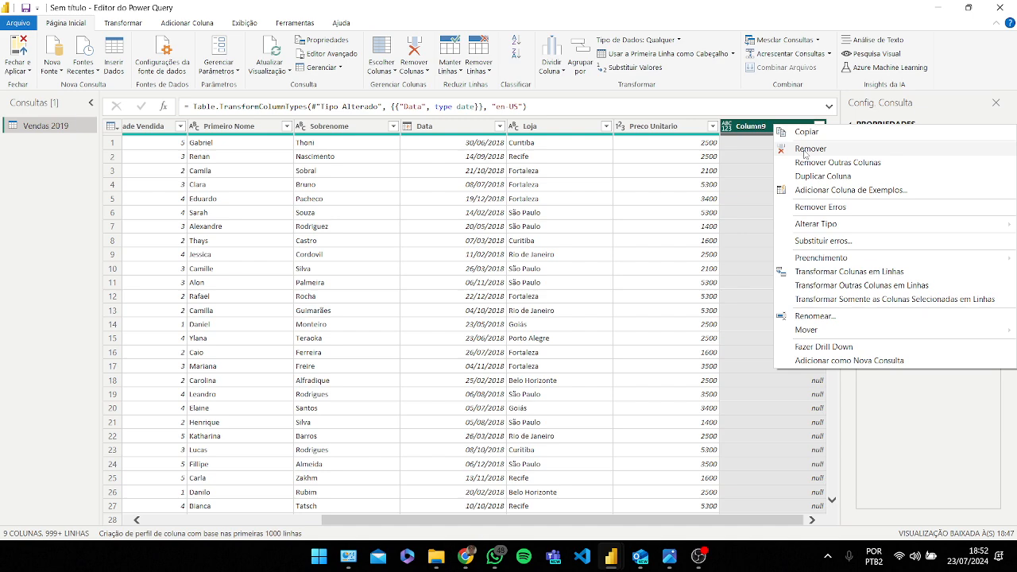
pyautogui.click(805, 150)
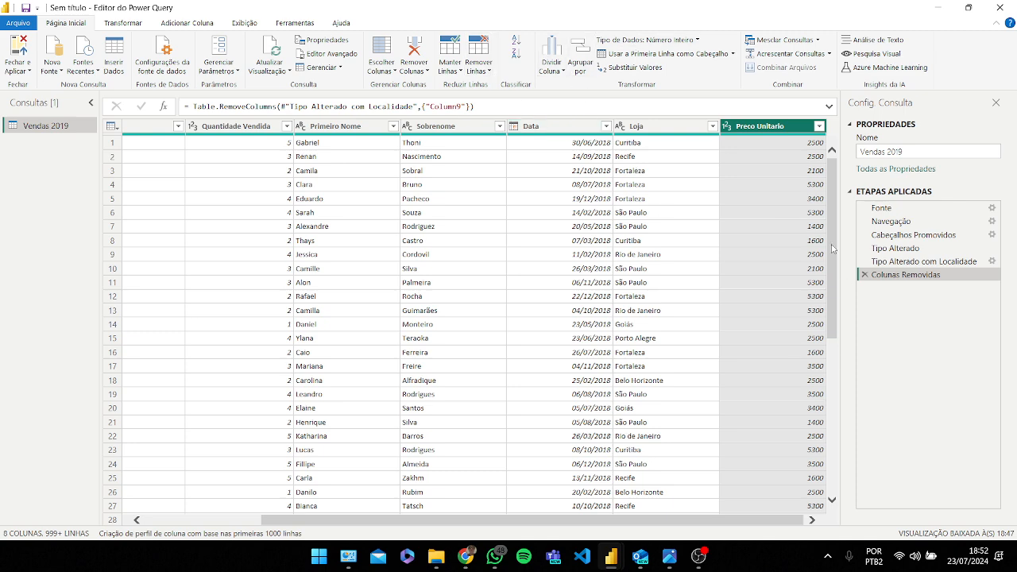
# Step: Remove blank rows and then rows containing errors from the table
pyautogui.moveTo(832, 249); pyautogui.dragTo(137, 545)
pyautogui.click(489, 72)
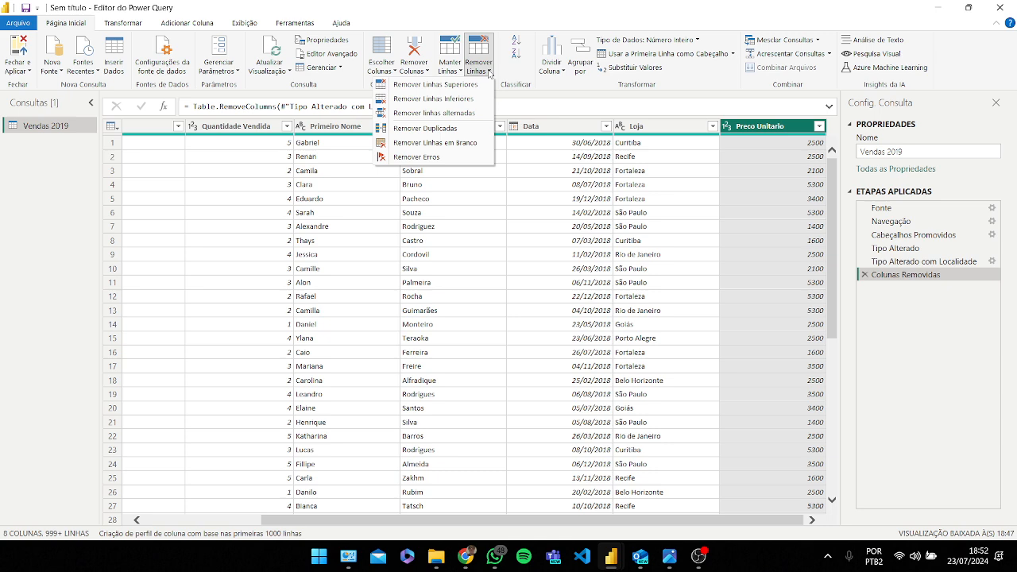
pyautogui.click(457, 147)
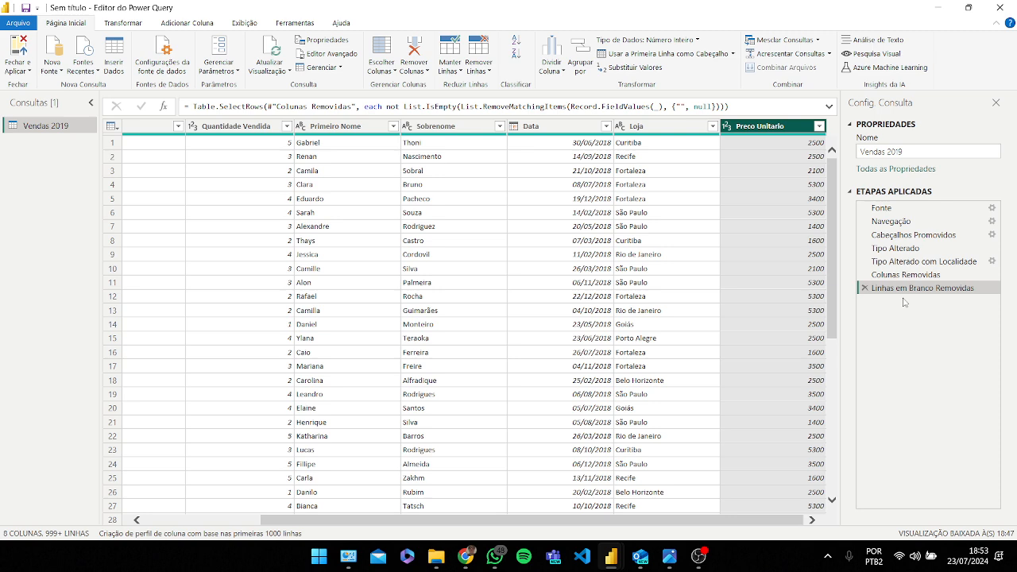
pyautogui.click(486, 71)
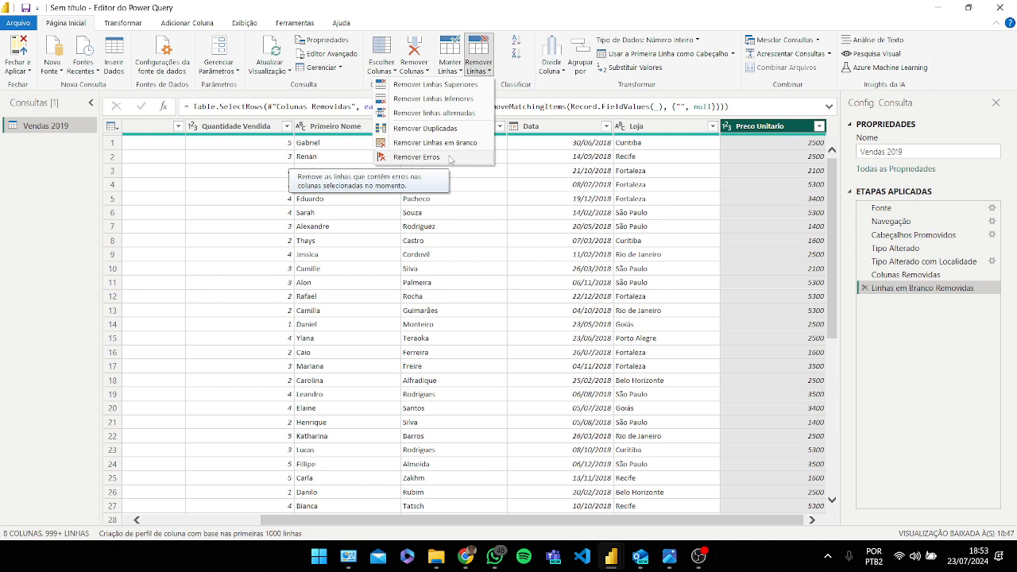
pyautogui.click(450, 158)
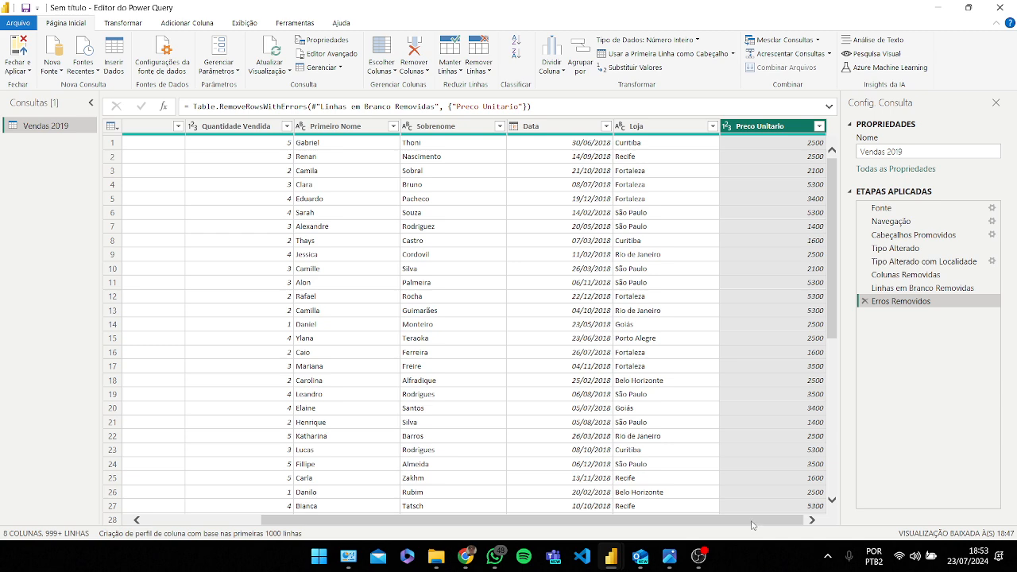
# Step: Change the Preco Unitario column's type to Número decimal fixo using the Português (Brasil) locale
pyautogui.click(726, 126)
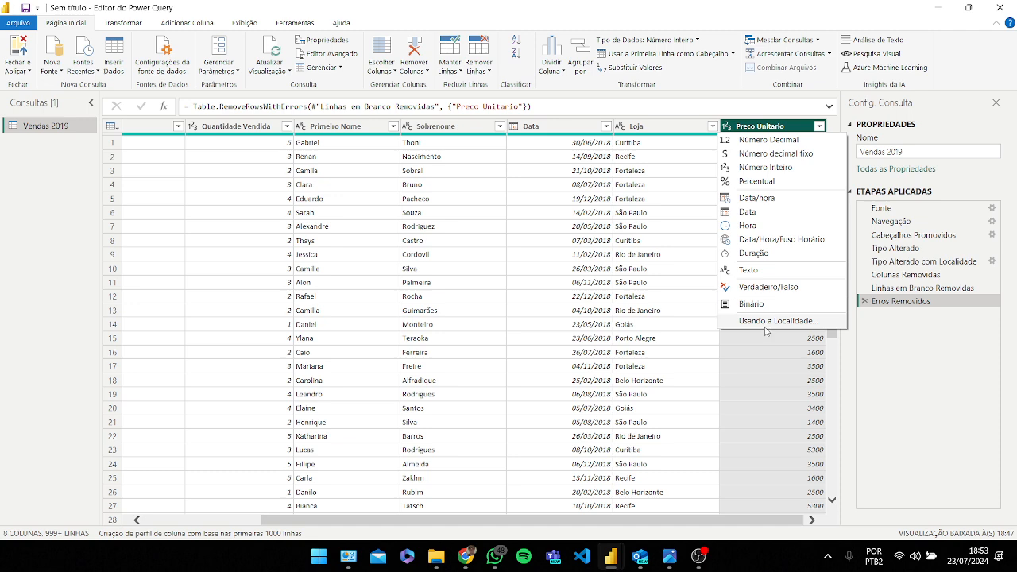
pyautogui.click(791, 324)
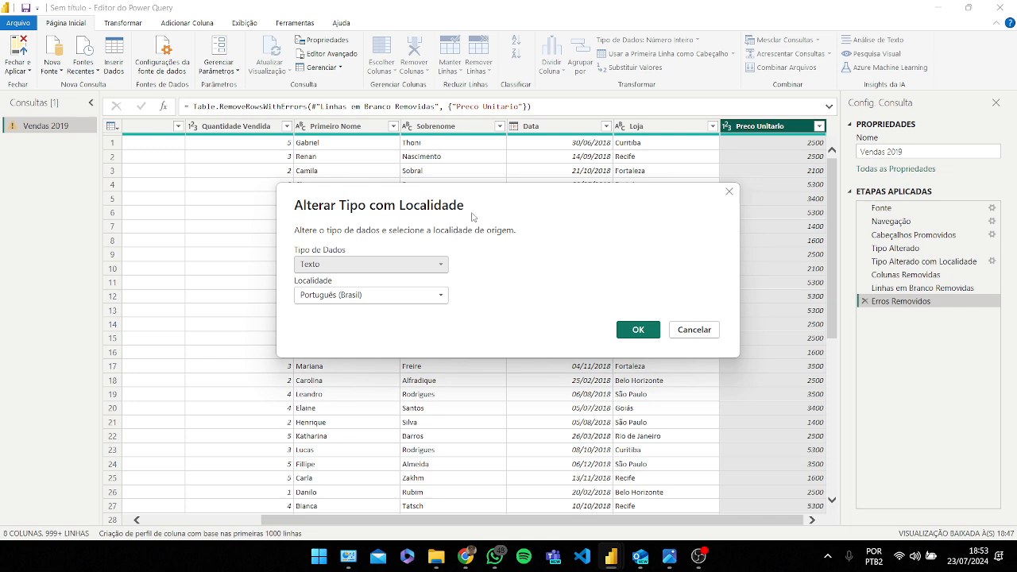
pyautogui.click(442, 265)
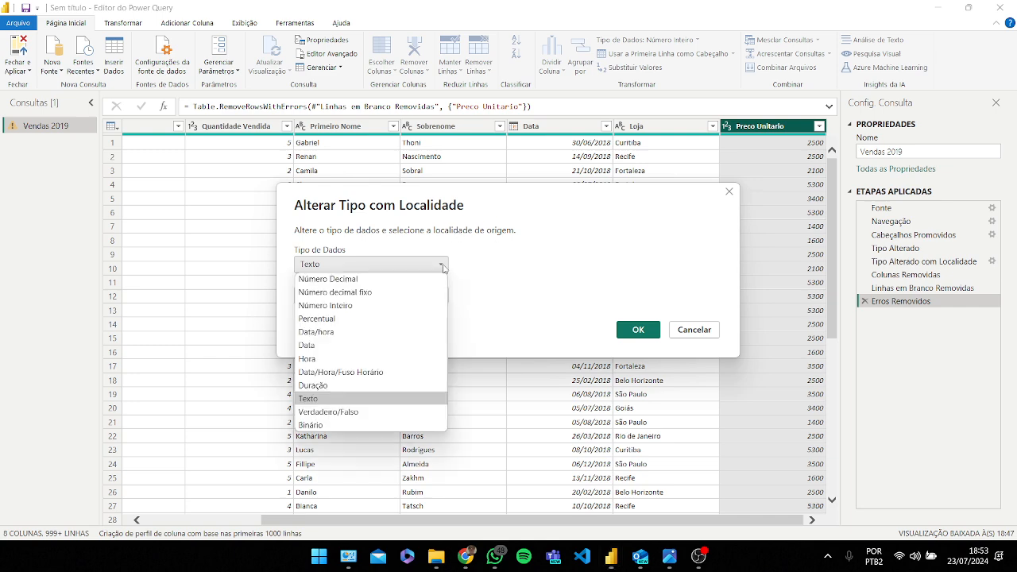
pyautogui.click(401, 297)
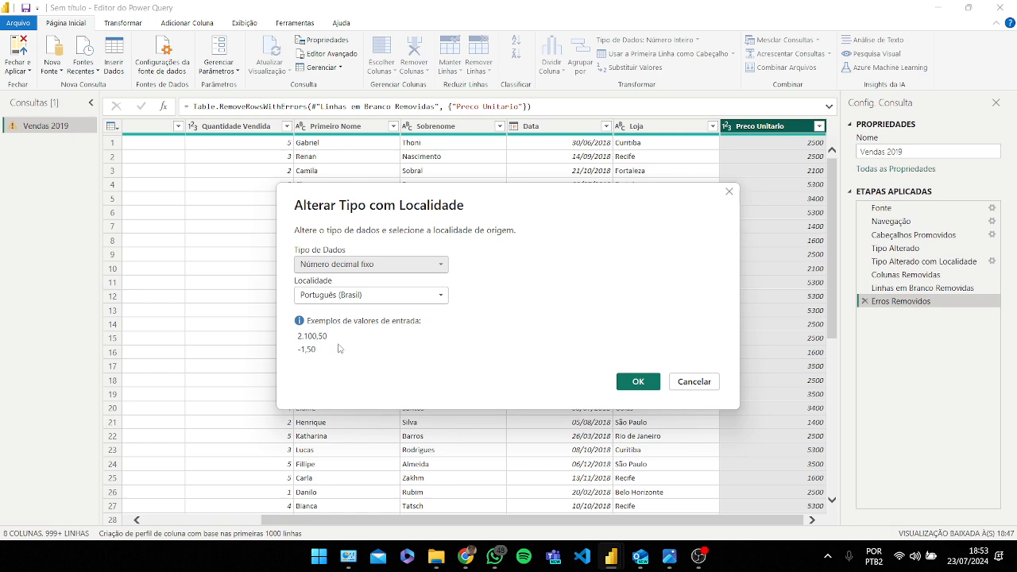
pyautogui.click(638, 382)
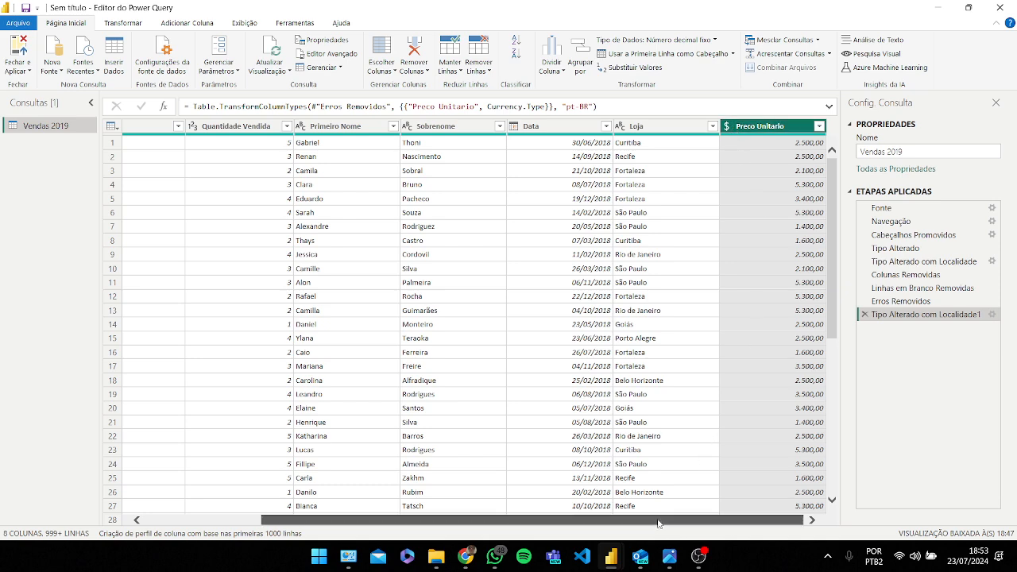
# Step: Merge the Primeiro Nome and Sobrenome columns with a space separator into a new column named Nome Completo
pyautogui.moveTo(675, 520); pyautogui.dragTo(509, 516)
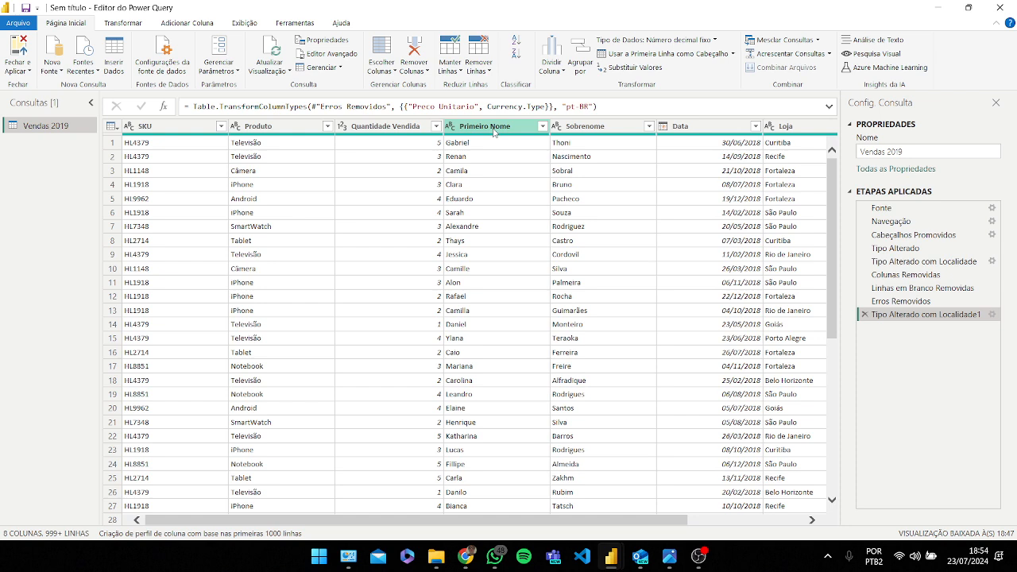
pyautogui.press('capslock')
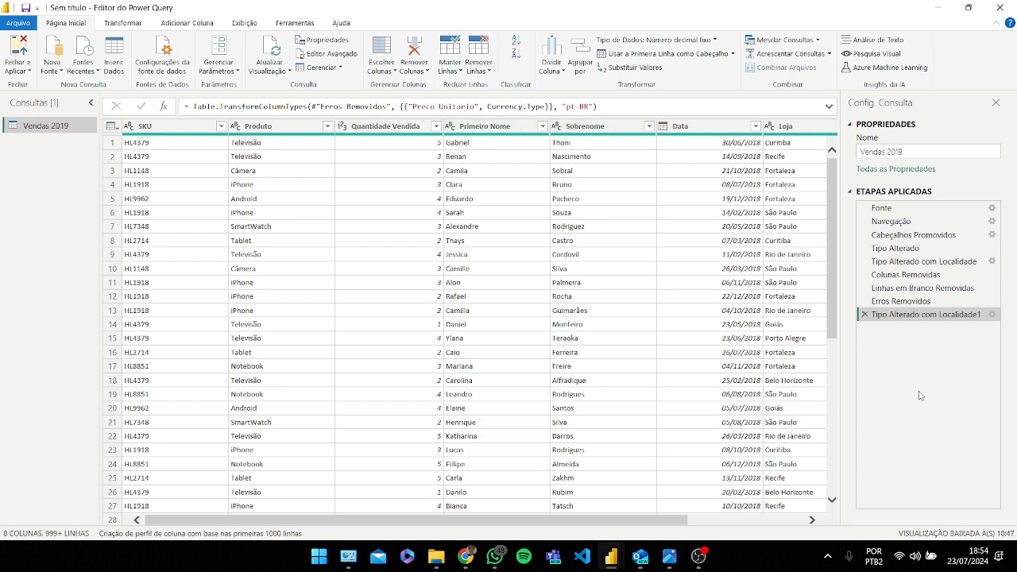
pyautogui.click(500, 127)
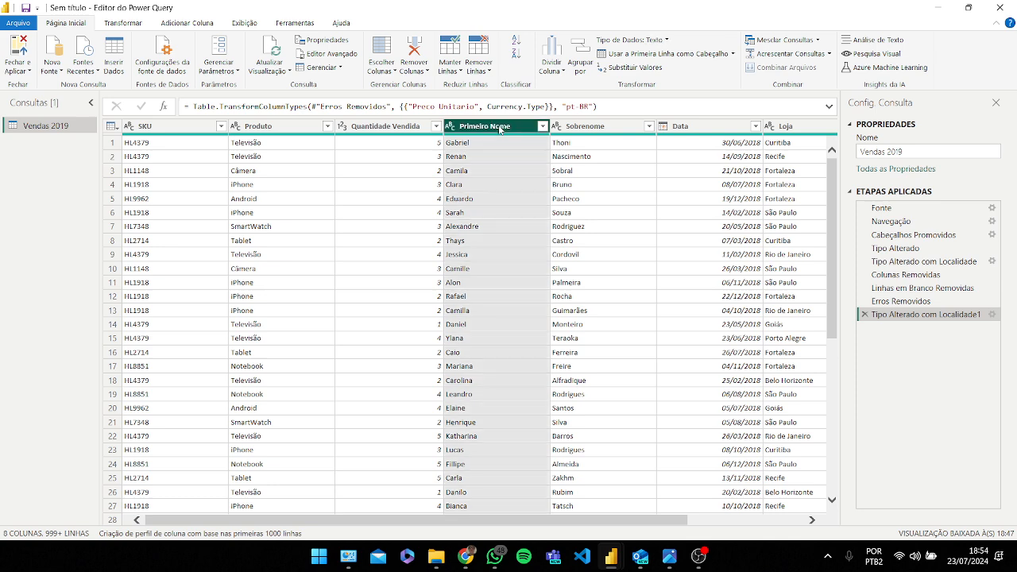
pyautogui.keyDown('ctrl'); pyautogui.click(600, 127); pyautogui.keyUp('ctrl')
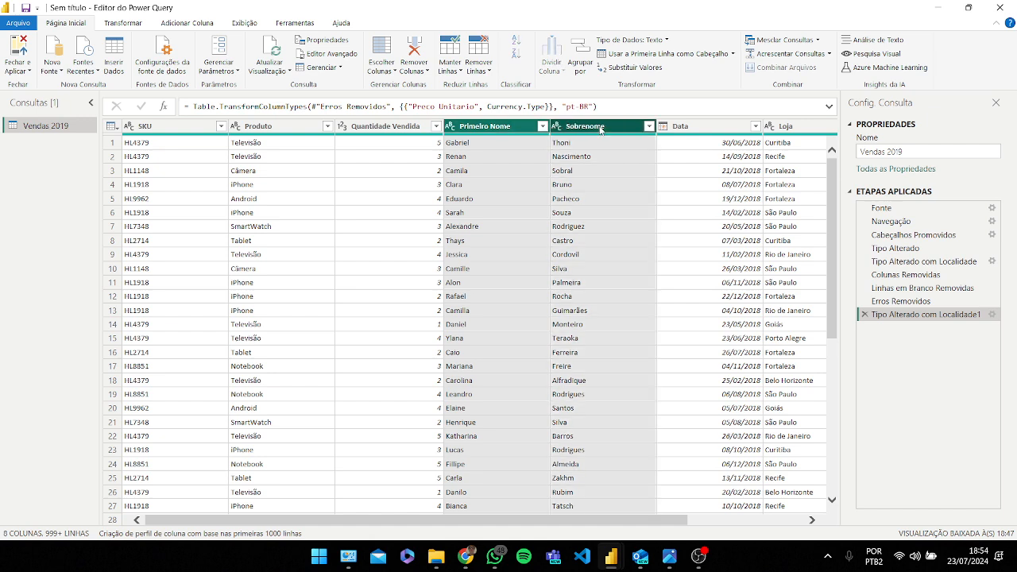
pyautogui.click(132, 25)
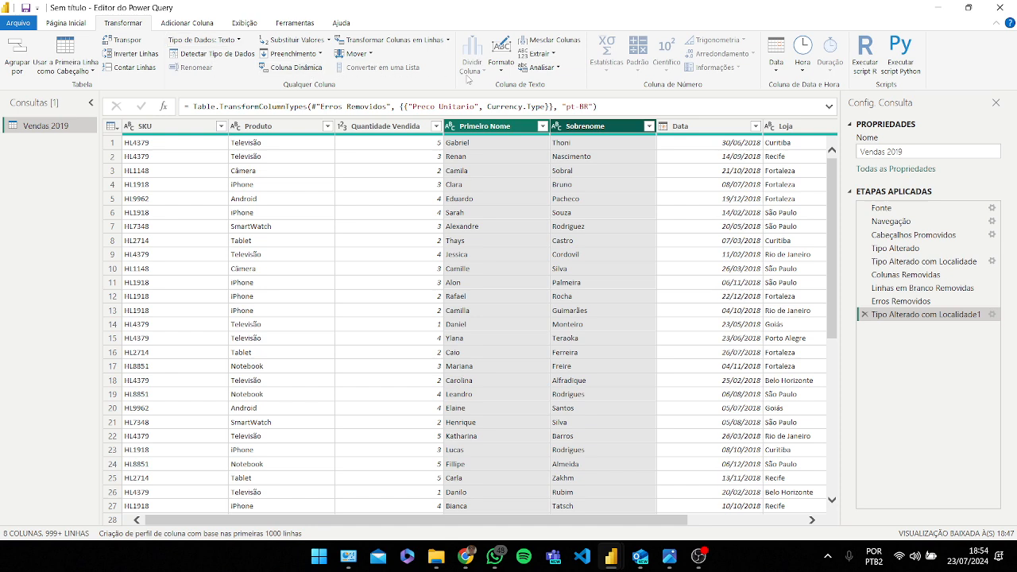
pyautogui.click(552, 46)
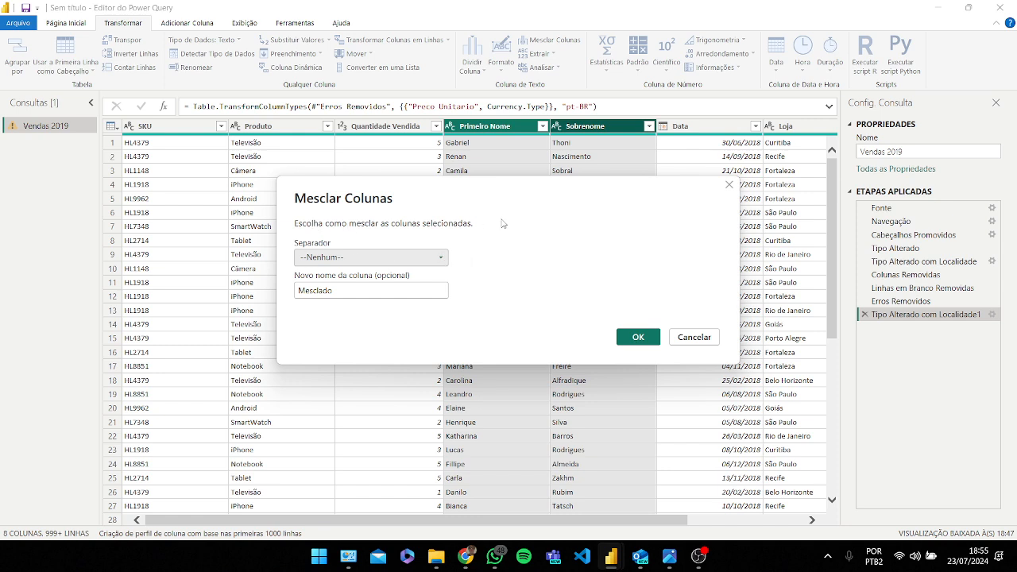
pyautogui.click(442, 262)
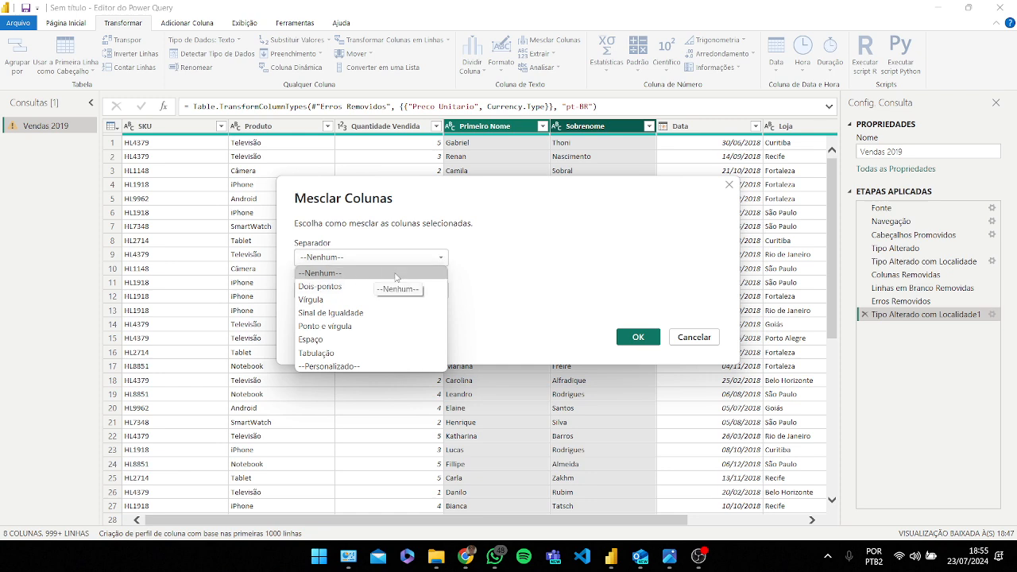
pyautogui.click(379, 340)
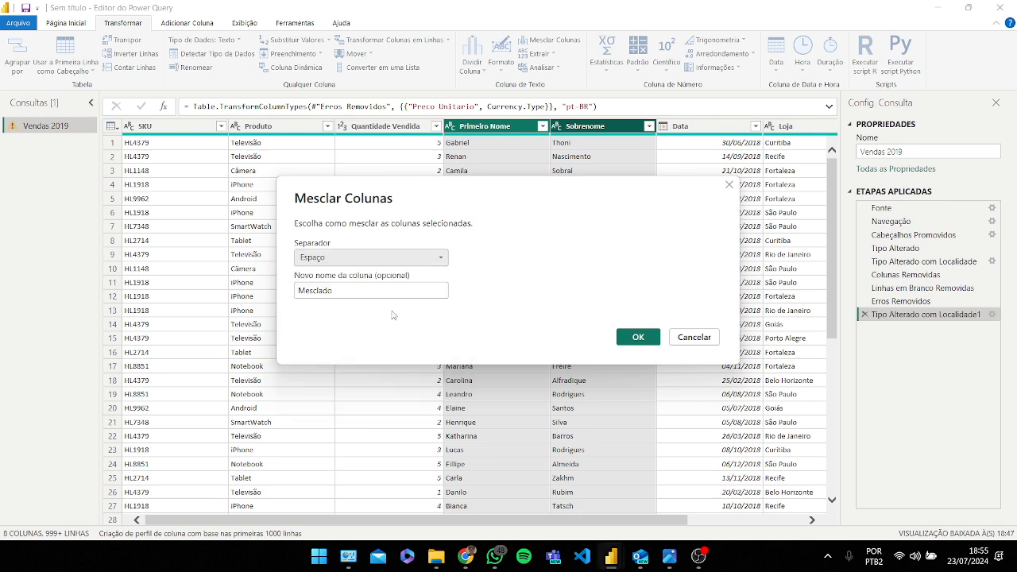
pyautogui.click(423, 292)
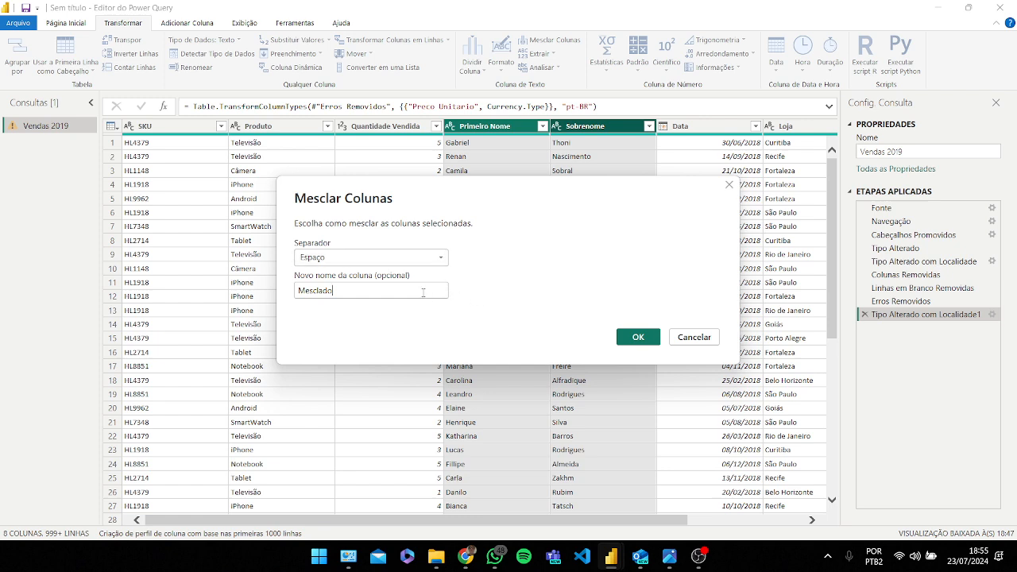
pyautogui.doubleClick(405, 292)
pyautogui.press('BackSpace')
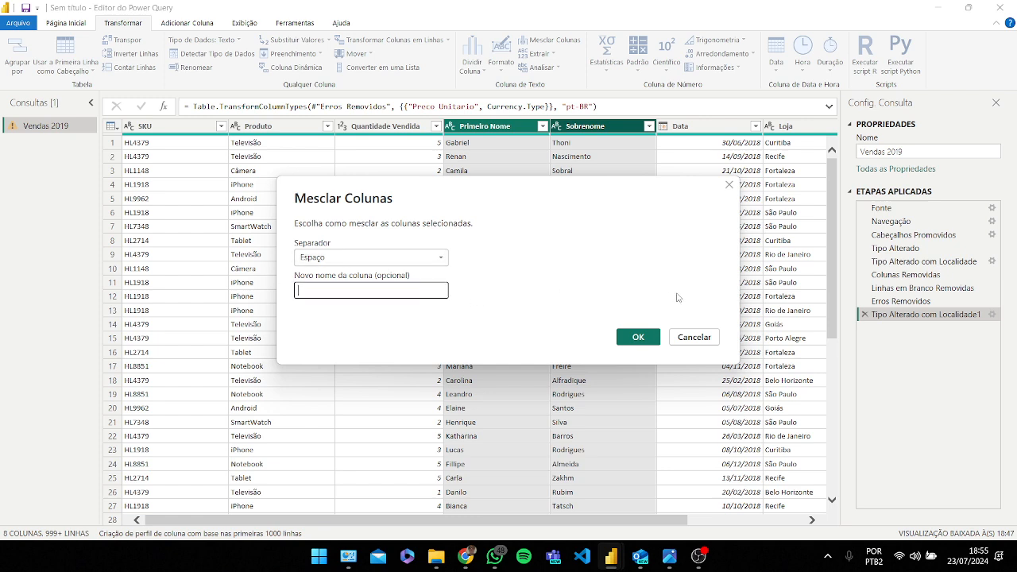
pyautogui.press('capslock')
pyautogui.write('N')
pyautogui.press('capslock')
pyautogui.write('ome Completo')
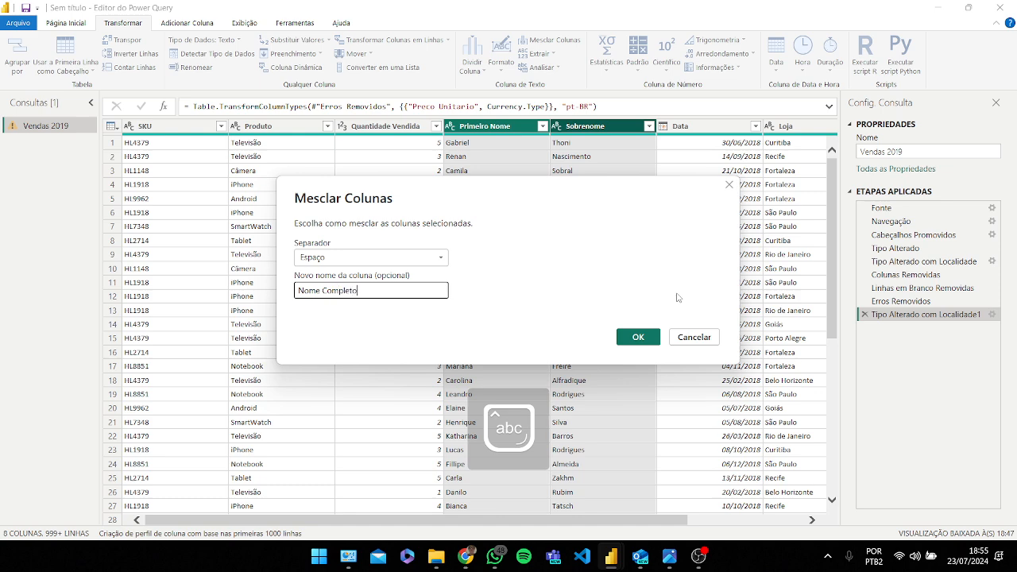
pyautogui.click(637, 337)
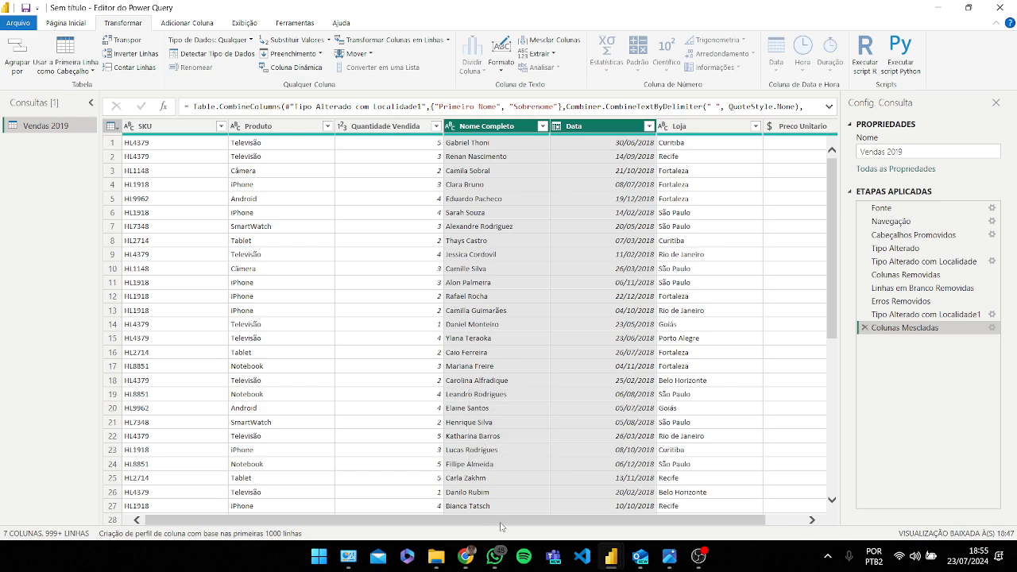
# Step: Add a Mês column extracting the month from the Data column
pyautogui.moveTo(503, 522); pyautogui.dragTo(443, 526)
pyautogui.click(610, 202)
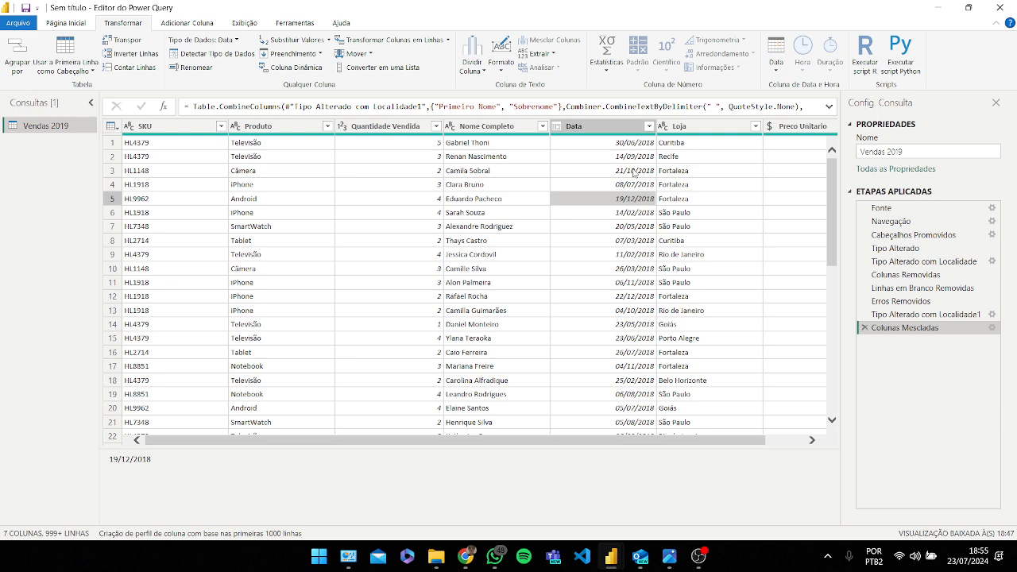
pyautogui.moveTo(664, 446); pyautogui.dragTo(722, 446)
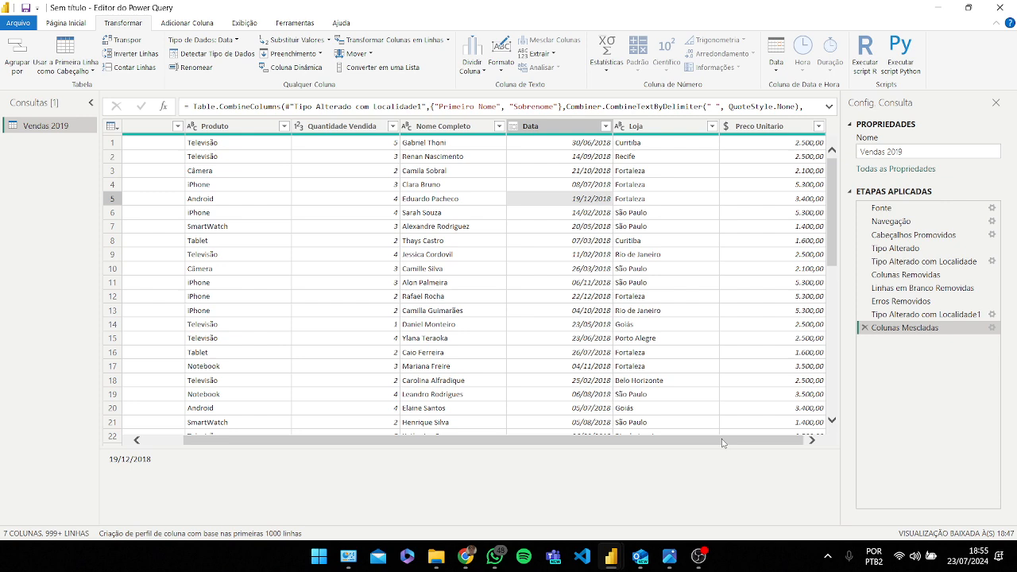
pyautogui.press('capslock')
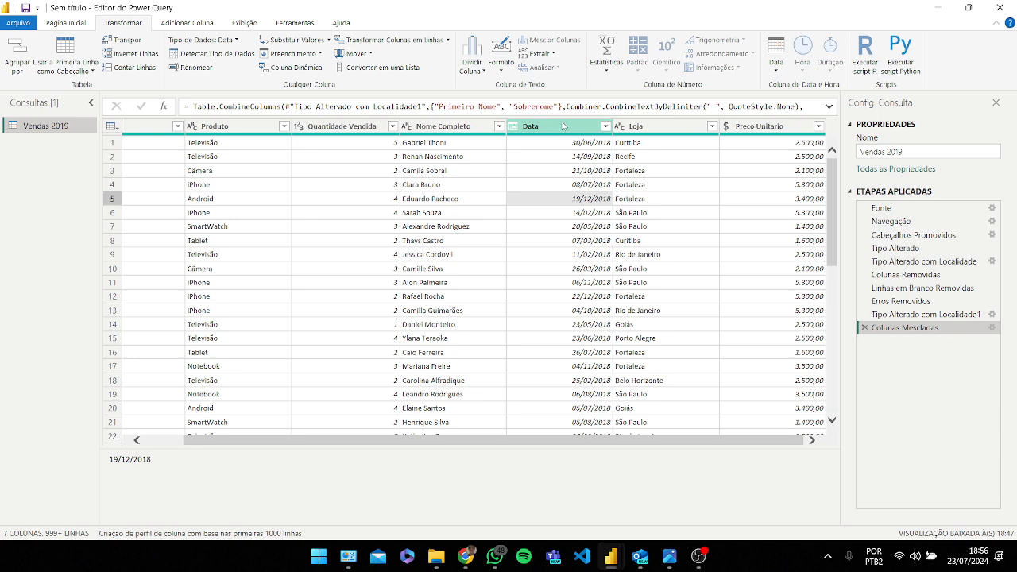
pyautogui.click(560, 127)
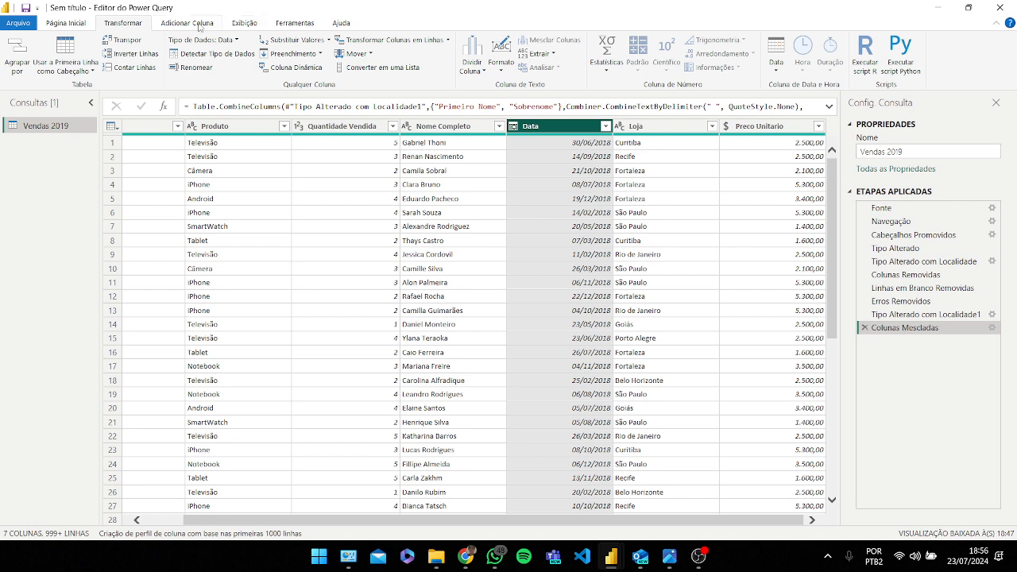
pyautogui.click(199, 25)
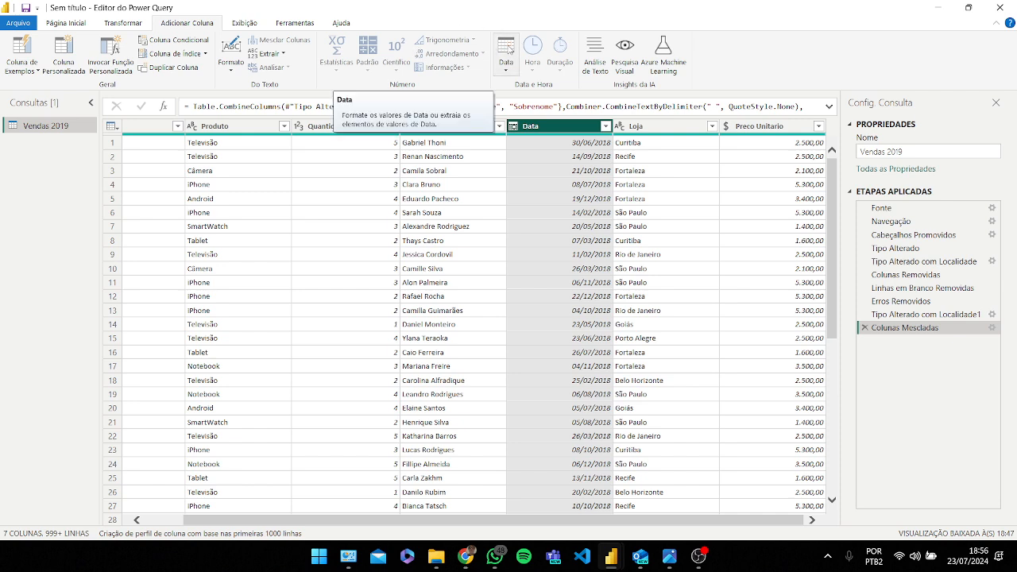
pyautogui.click(509, 49)
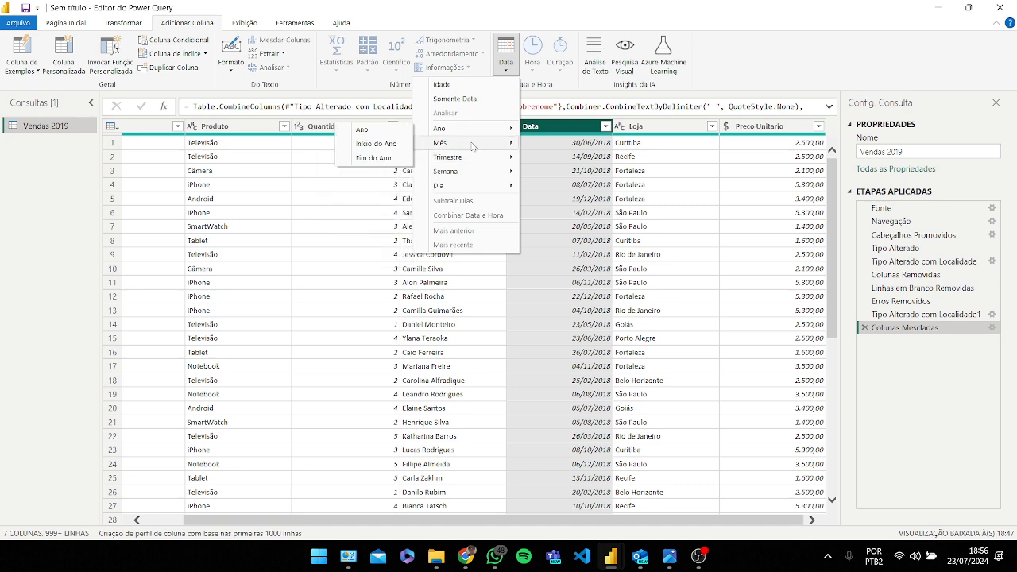
pyautogui.moveTo(473, 143)
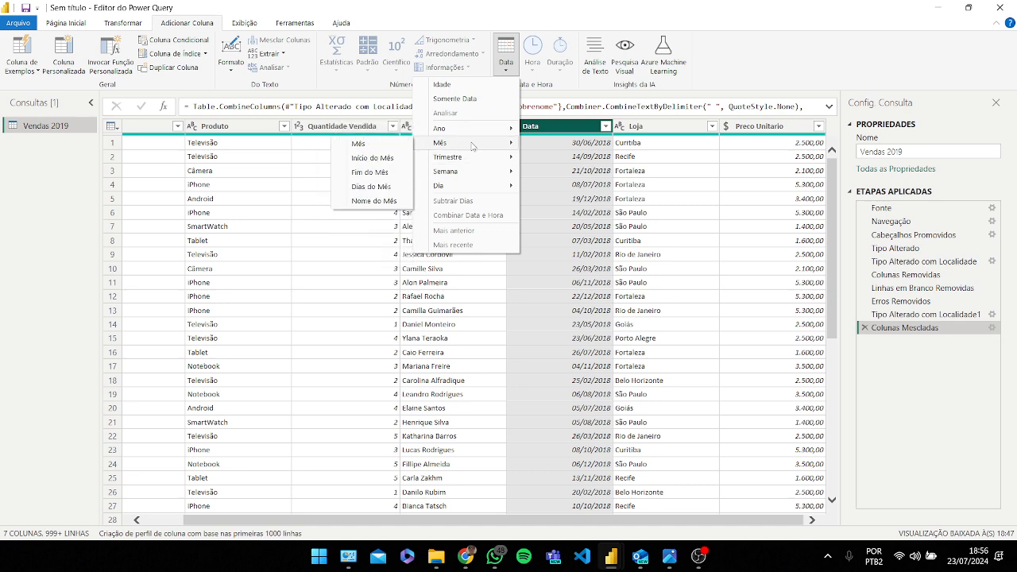
pyautogui.click(390, 144)
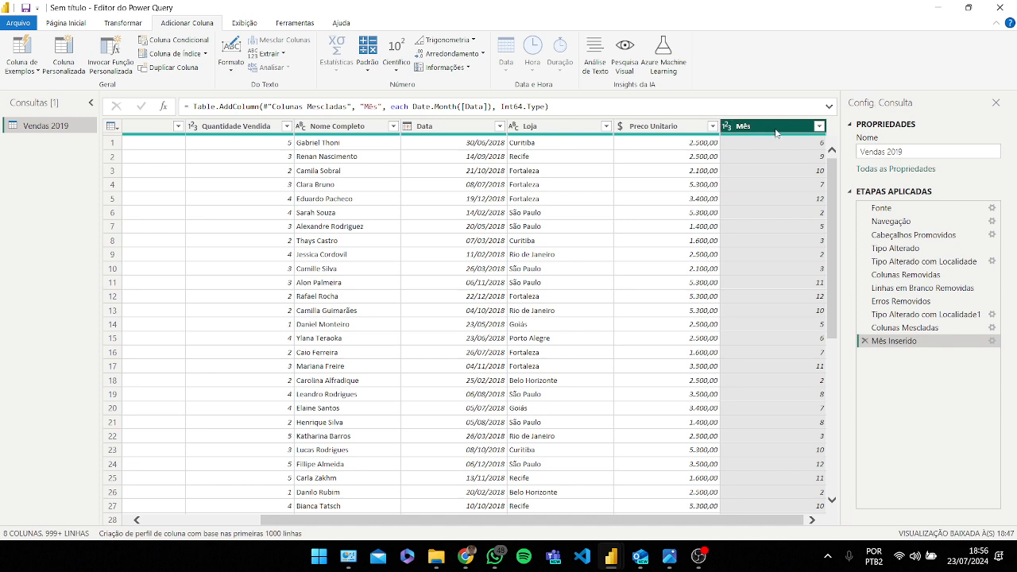
# Step: Move the Mês column to sit between the Data and Loja columns
pyautogui.moveTo(776, 132); pyautogui.dragTo(587, 132)
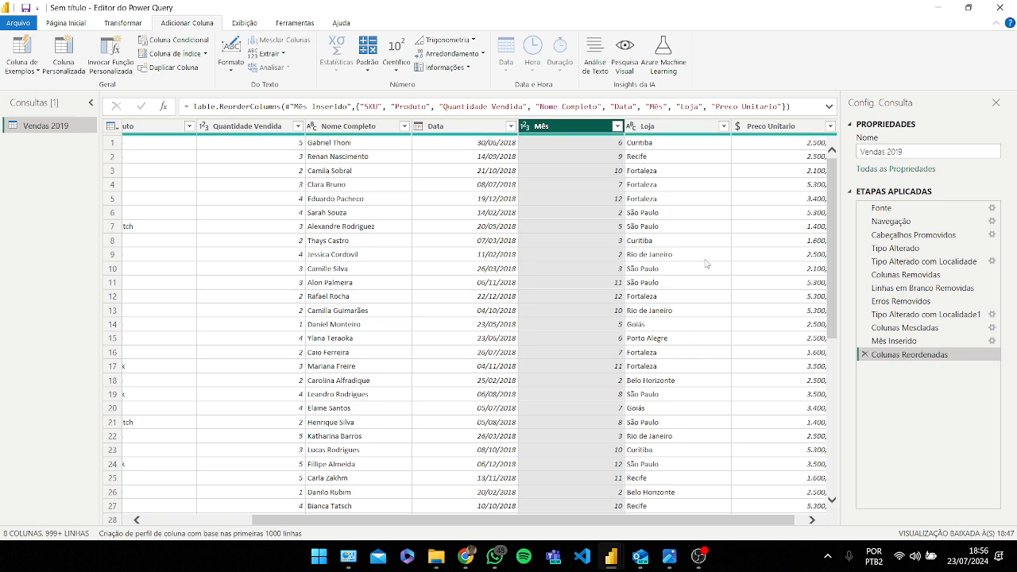
pyautogui.moveTo(578, 522)
pyautogui.mouseDown()
pyautogui.moveTo(656, 522)
pyautogui.moveTo(529, 525)
pyautogui.moveTo(626, 531)
pyautogui.moveTo(559, 527)
pyautogui.mouseUp()
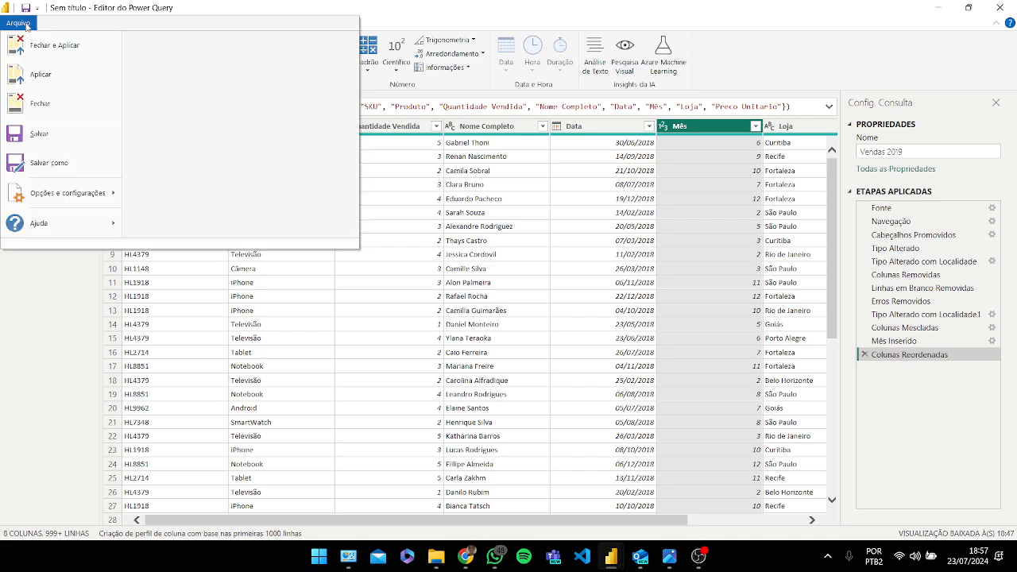
pyautogui.click(397, 13)
pyautogui.click(68, 23)
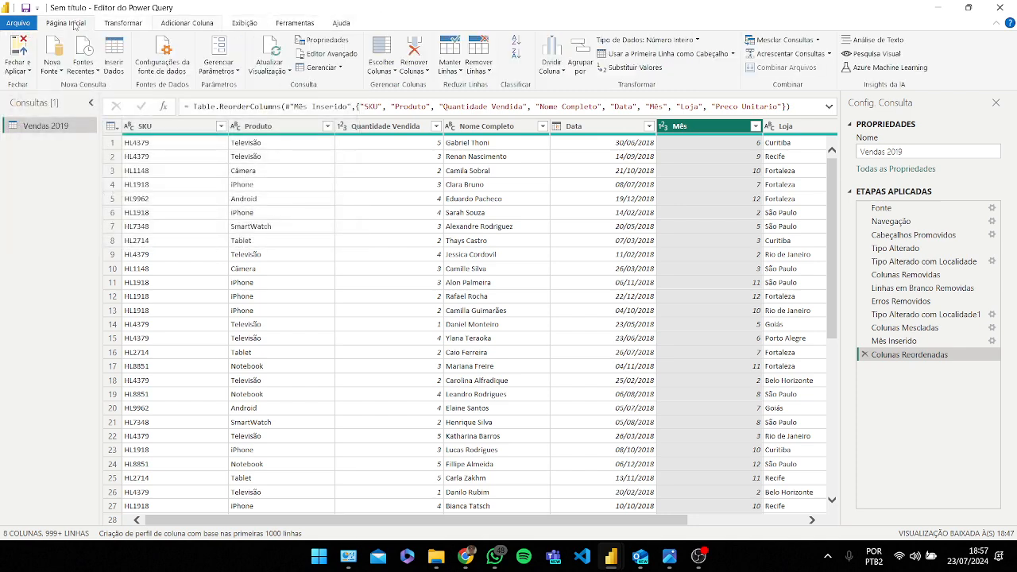
# Step: Rename the query as Dados Vendas
pyautogui.click(22, 49)
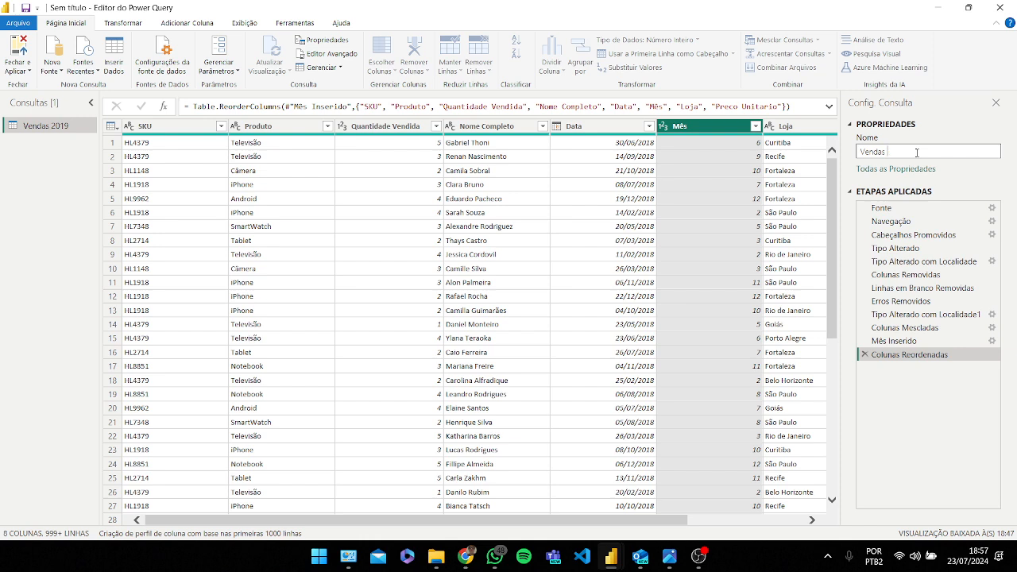
pyautogui.write('Dados')
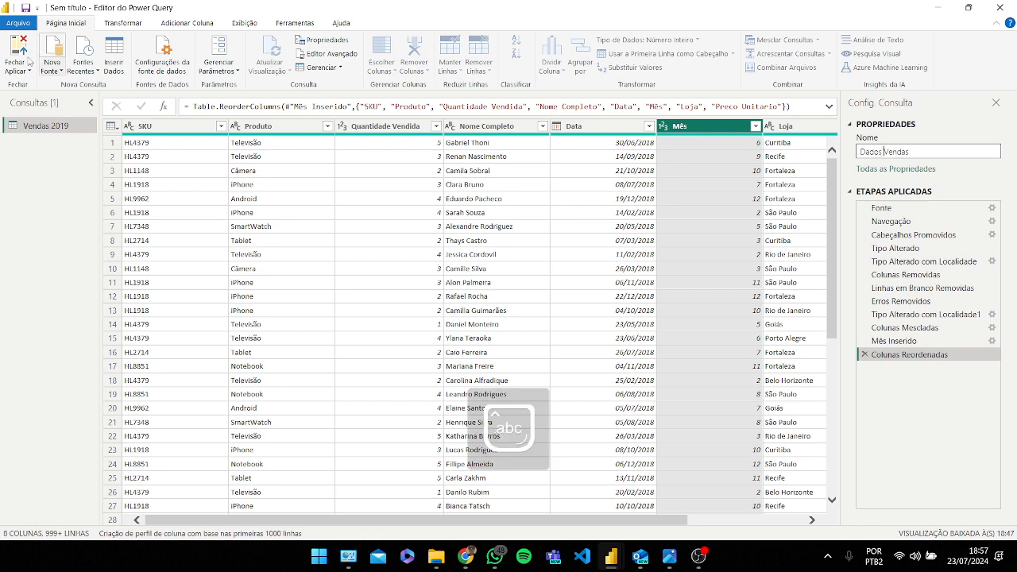
pyautogui.press('Return')
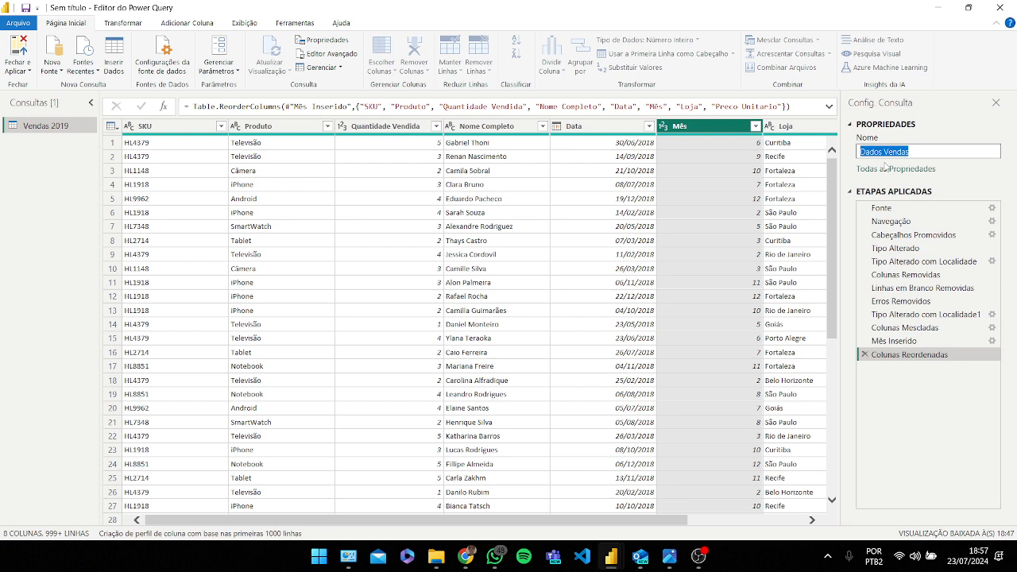
pyautogui.click(957, 154)
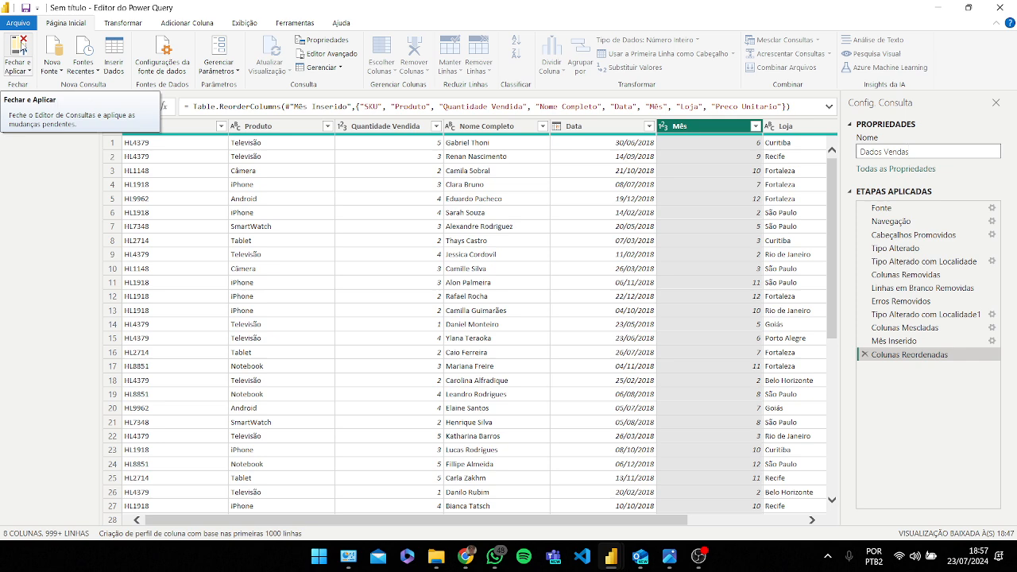
# Step: Close Power Query applying the changes, and open the table data view of the loaded data
pyautogui.click(21, 45)
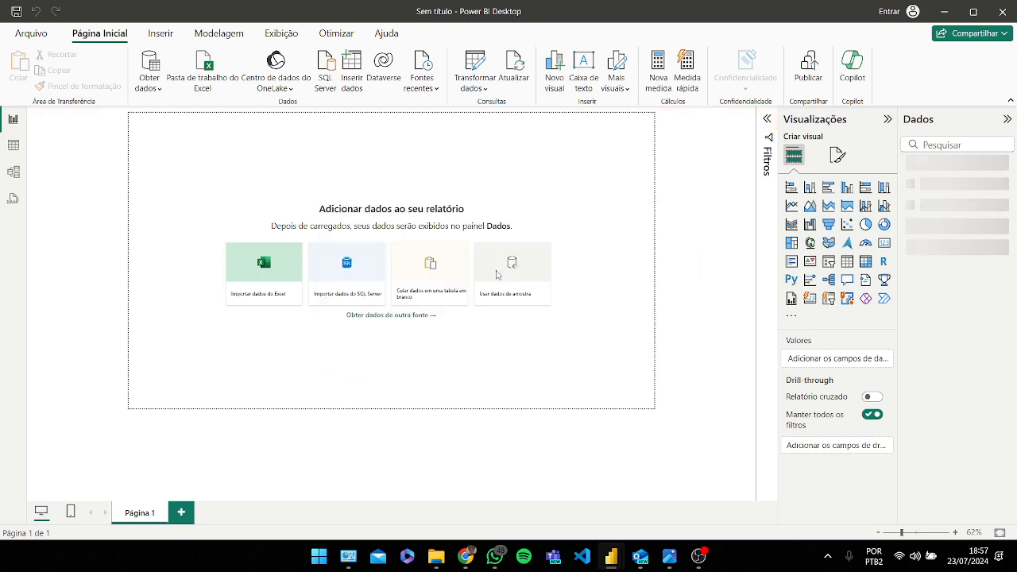
pyautogui.click(14, 146)
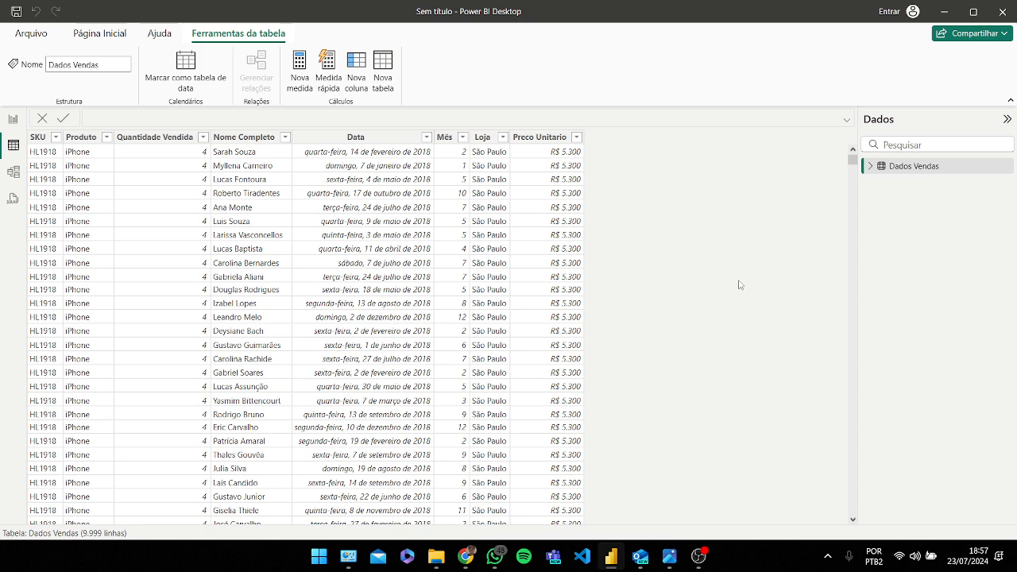
# Step: Get data from the Excel workbook Base Devoluções.xlsx
pyautogui.click(35, 38)
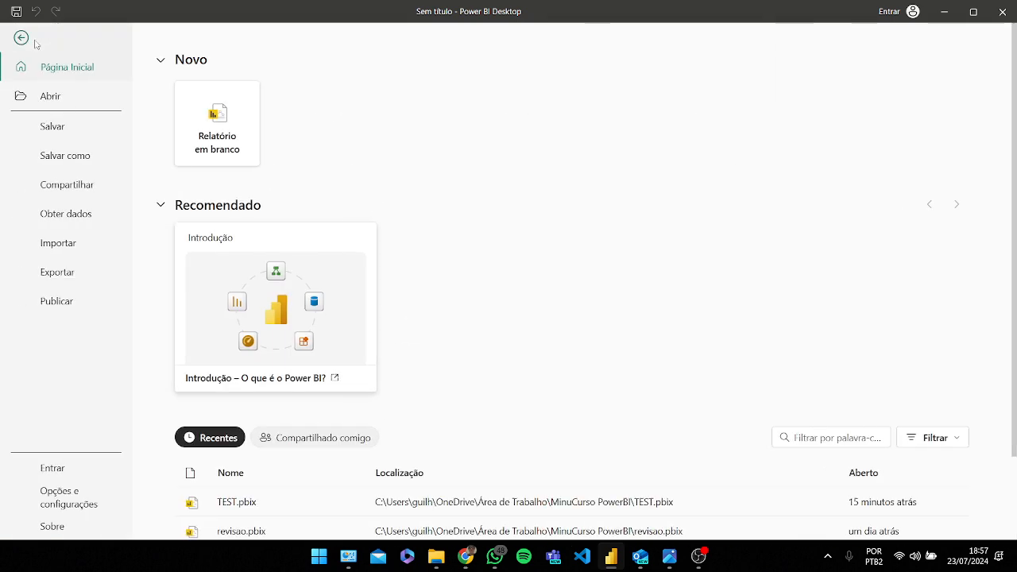
pyautogui.click(22, 37)
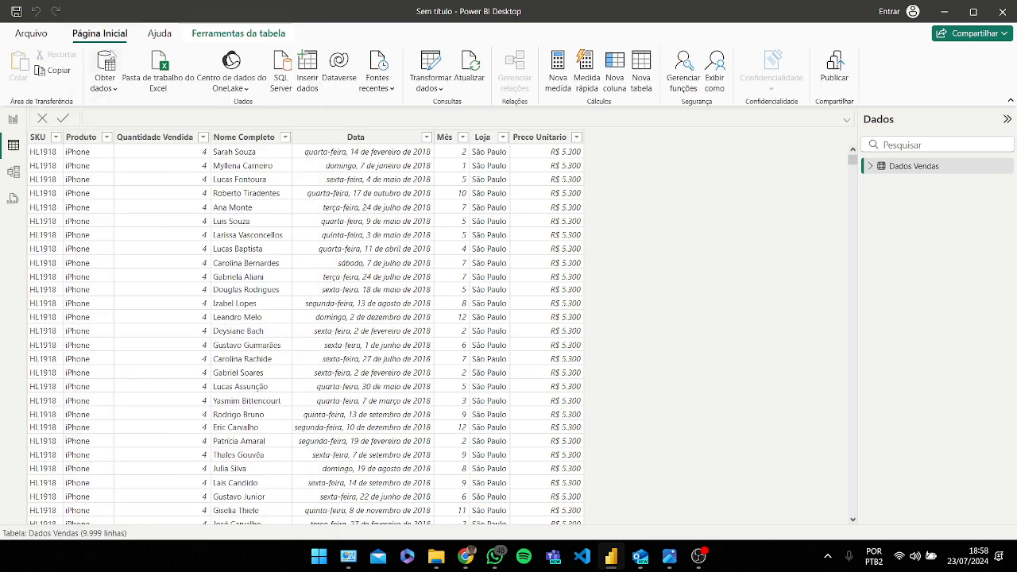
pyautogui.click(106, 62)
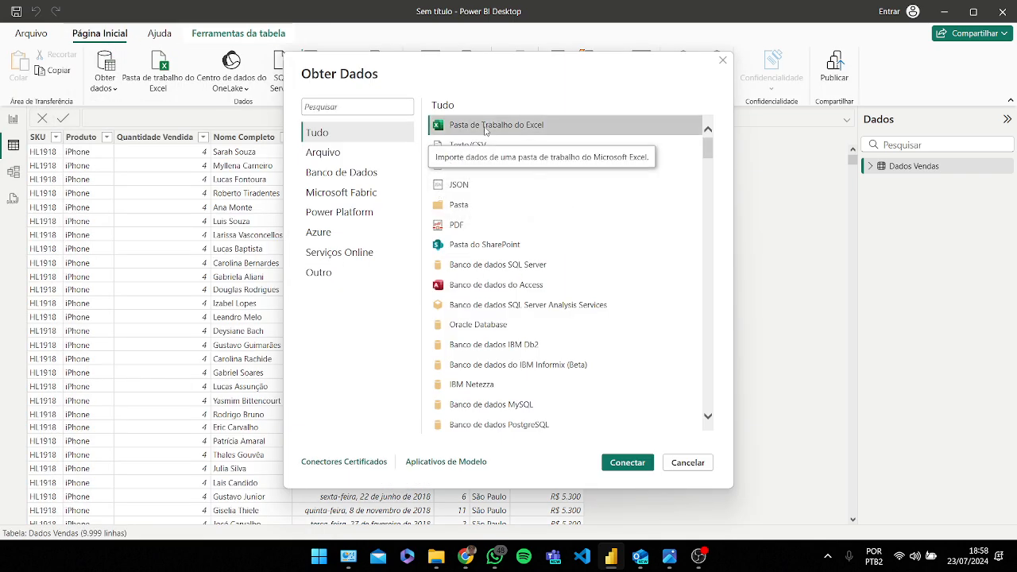
pyautogui.click(626, 462)
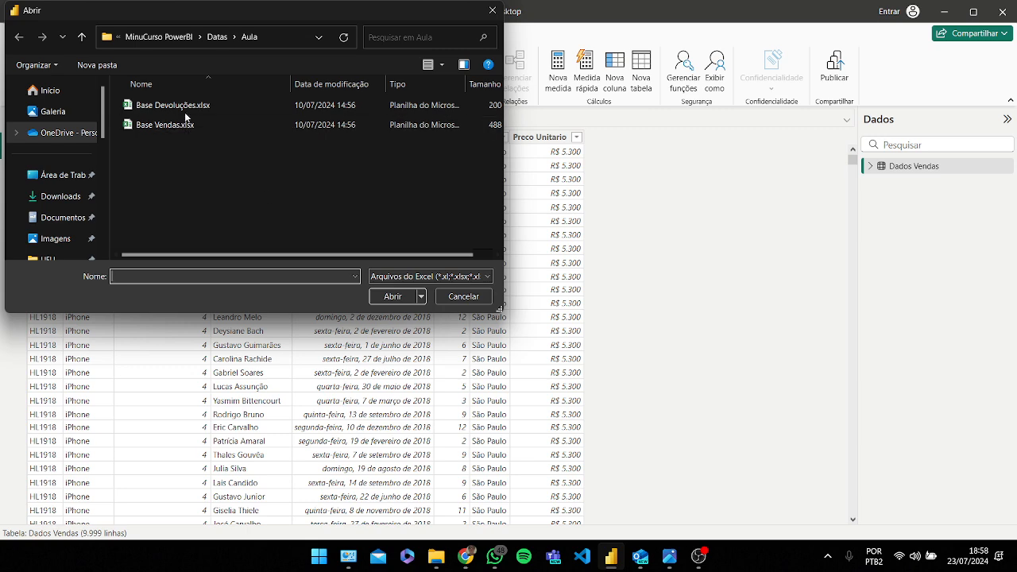
pyautogui.click(187, 108)
pyautogui.click(390, 297)
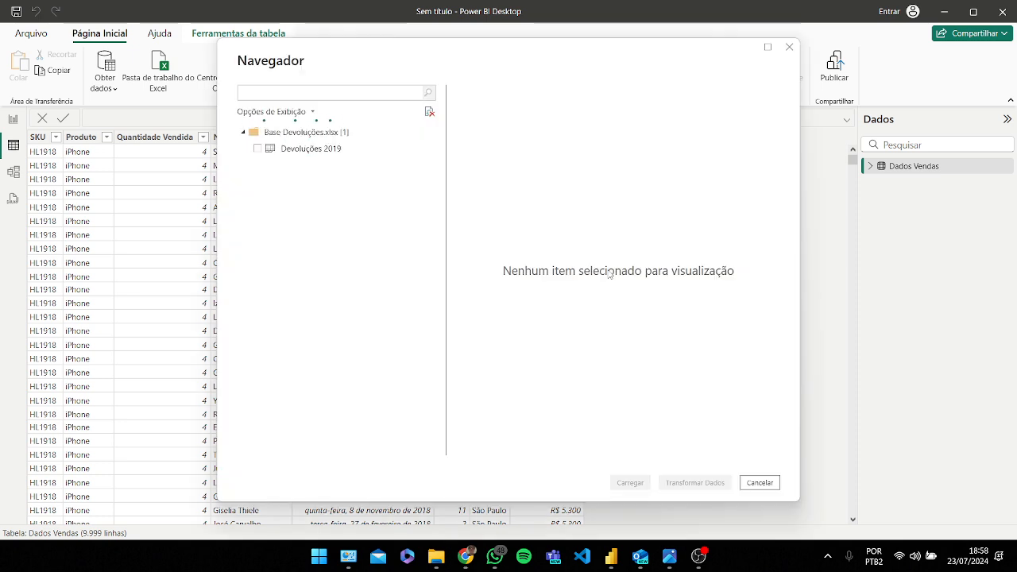
# Step: Select the Devoluções 2019 sheet and open it for transformation in Power Query
pyautogui.click(308, 150)
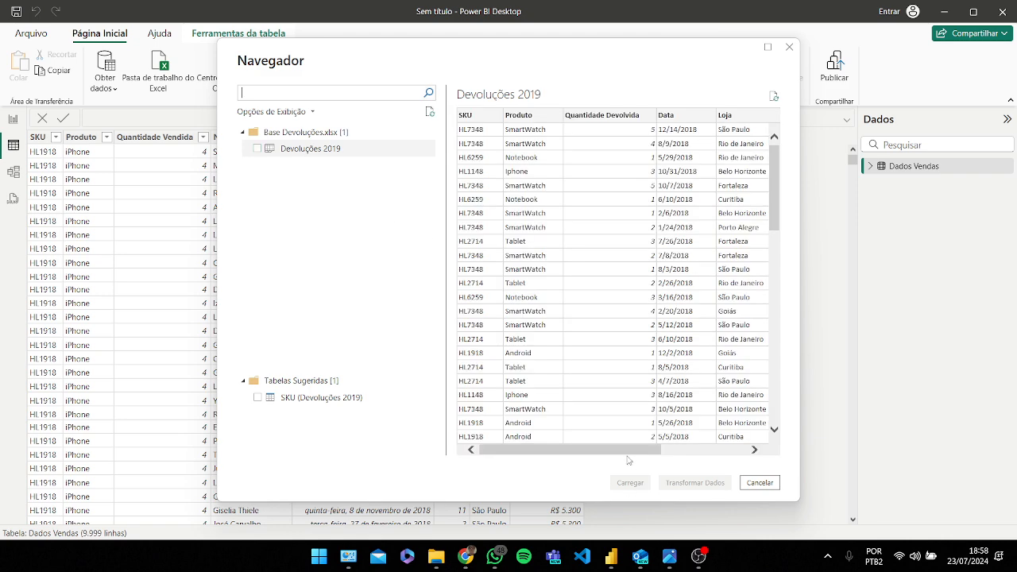
pyautogui.moveTo(618, 455)
pyautogui.mouseDown()
pyautogui.moveTo(647, 454)
pyautogui.moveTo(619, 455)
pyautogui.mouseUp()
pyautogui.click(256, 148)
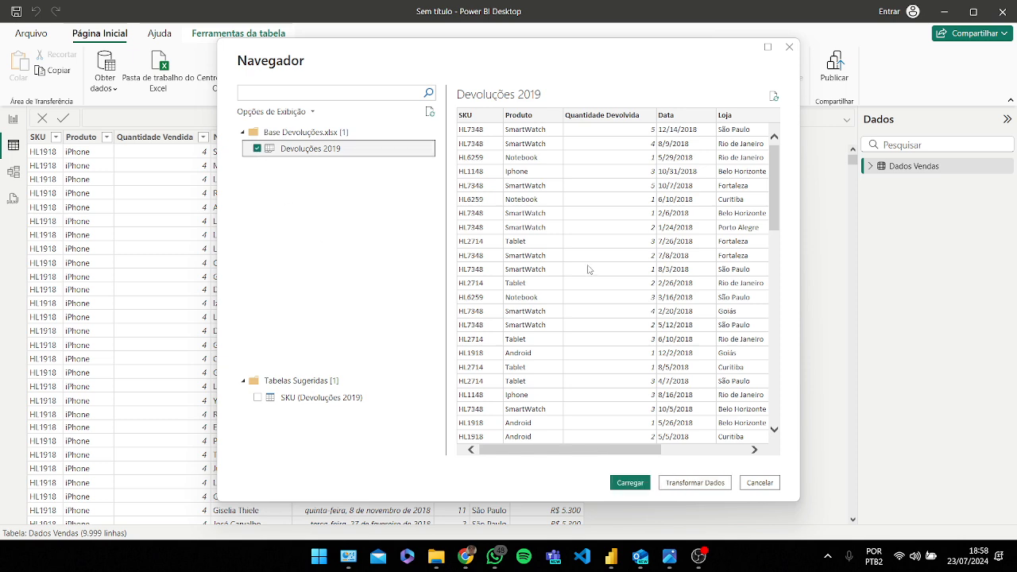
pyautogui.hotkey('alt', 'Tab')
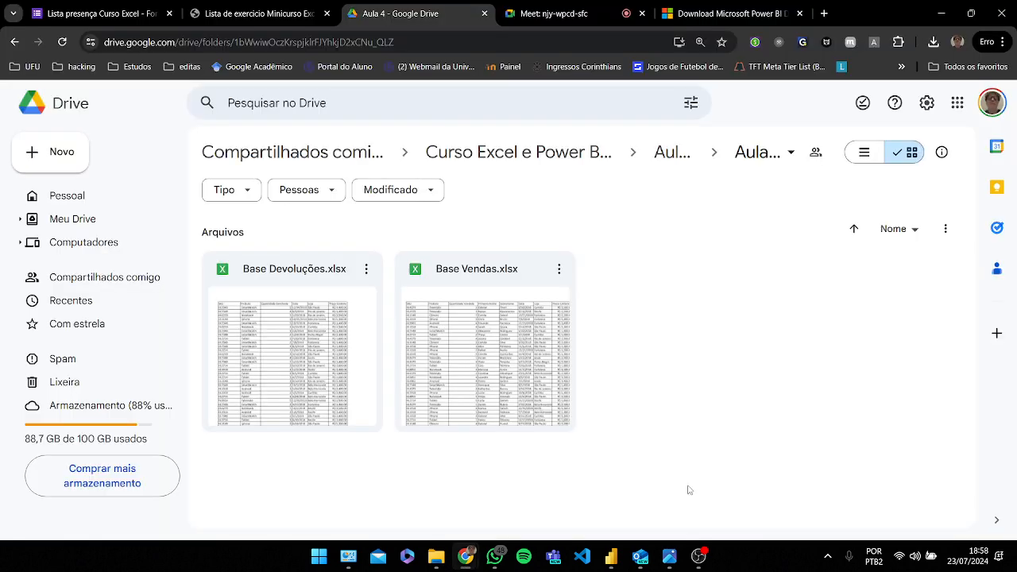
pyautogui.hotkey('alt', 'Tab')
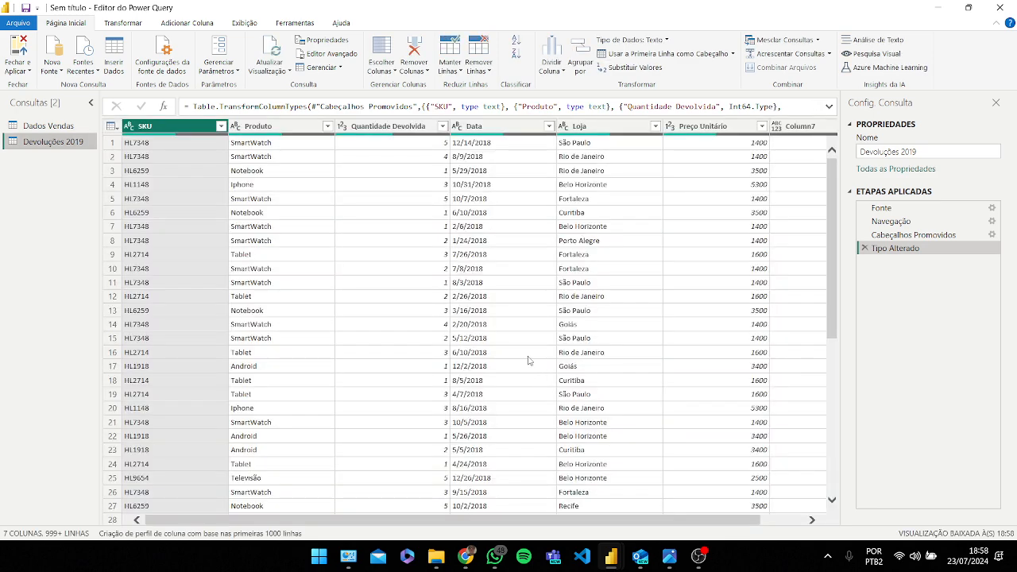
# Step: Remove the empty Column7 column from the Devoluções 2019 query
pyautogui.moveTo(459, 528); pyautogui.dragTo(574, 524)
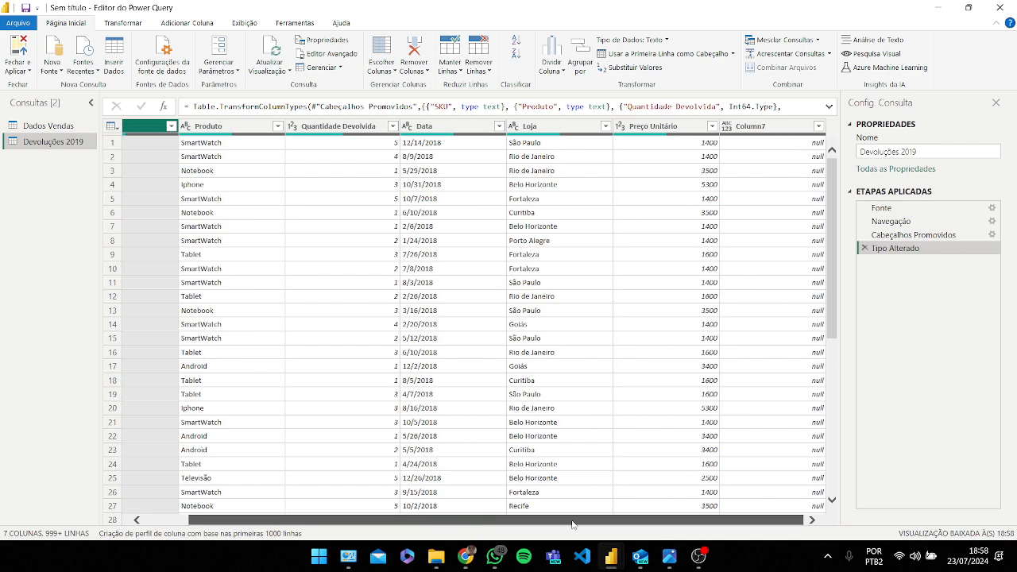
pyautogui.click(782, 130)
pyautogui.rightClick(783, 132)
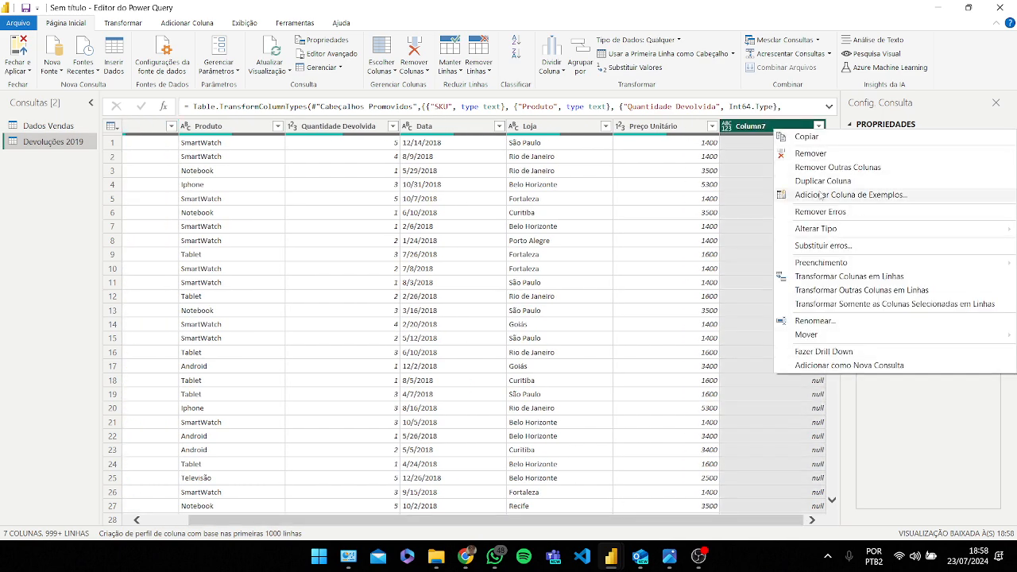
pyautogui.click(814, 152)
# Step: Remove rows with errors and blank rows from the query
pyautogui.click(479, 66)
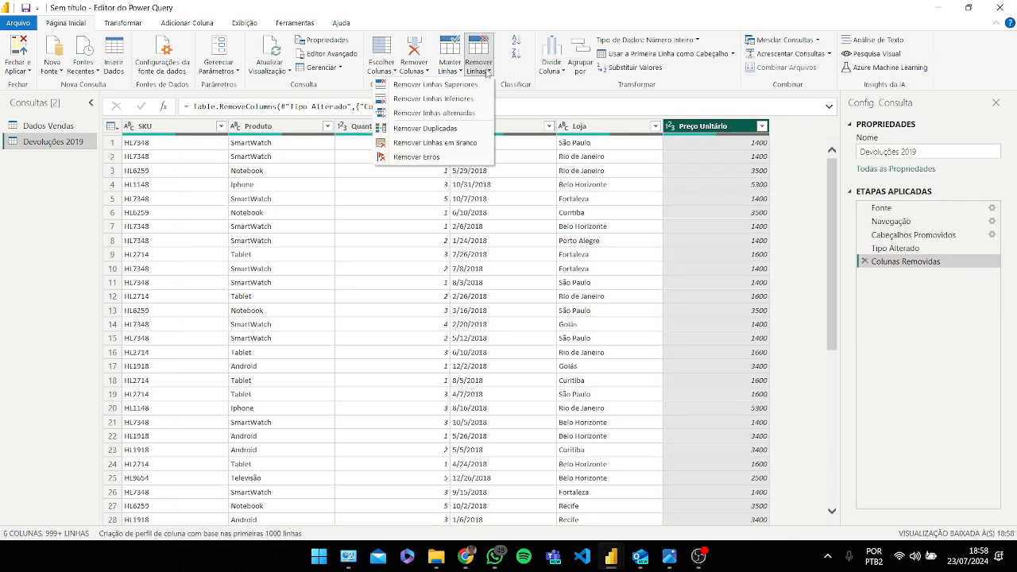
pyautogui.click(469, 157)
pyautogui.click(480, 69)
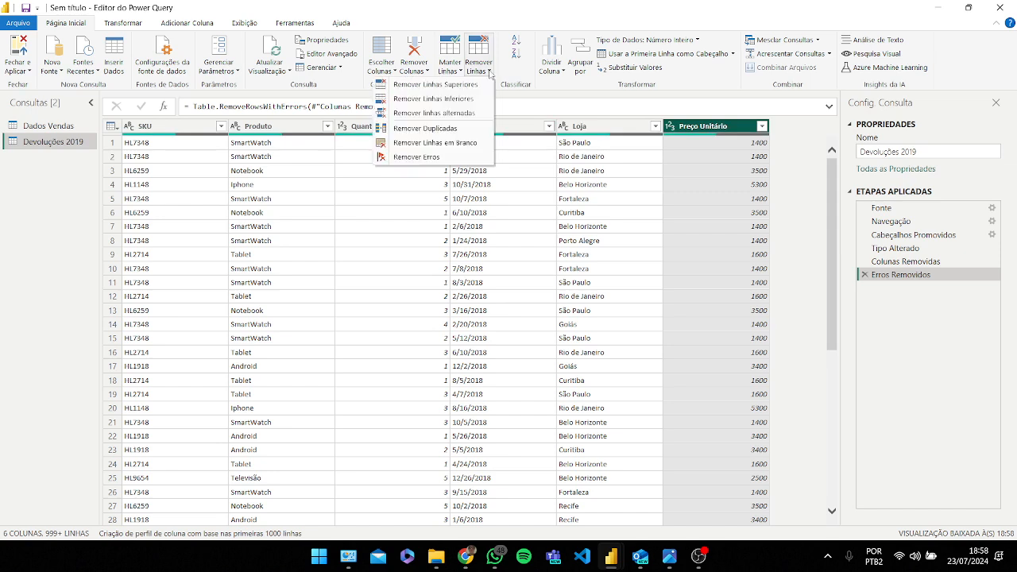
pyautogui.click(473, 144)
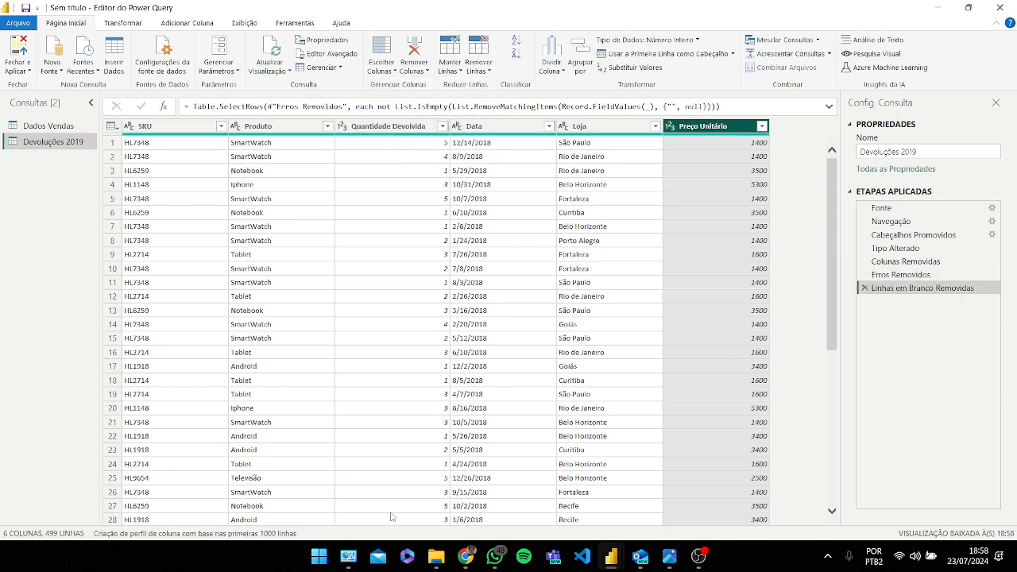
# Step: Try converting the Data column to Date with the Português (Brasil) locale, then delete that applied step
pyautogui.click(503, 130)
pyautogui.rightClick(504, 130)
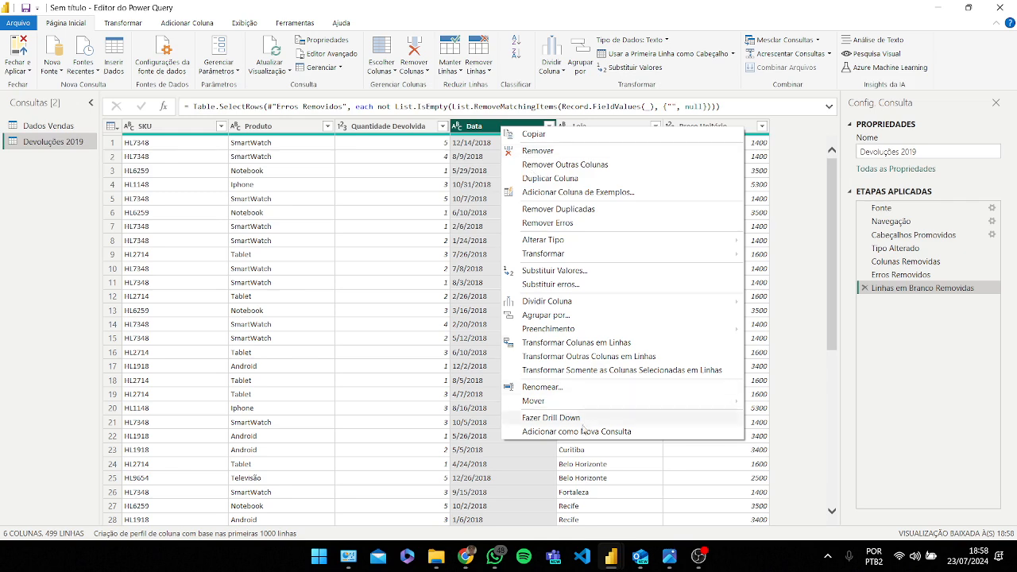
pyautogui.click(457, 126)
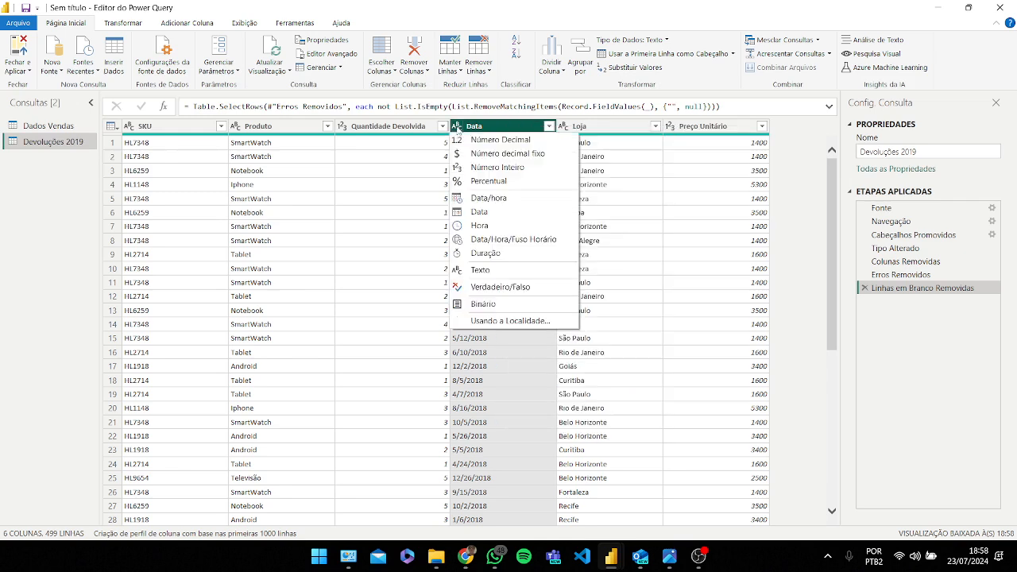
pyautogui.click(513, 321)
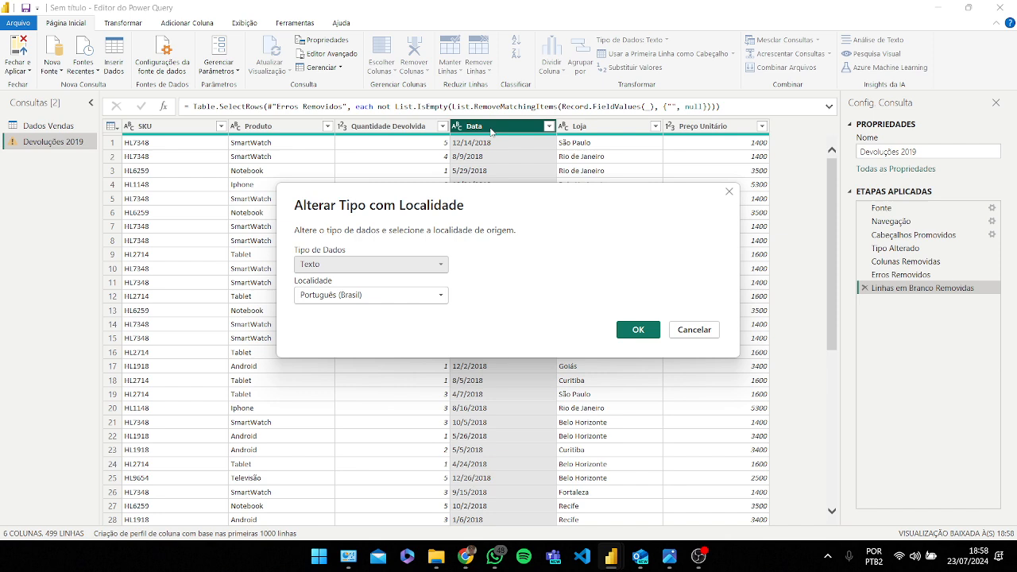
pyautogui.click(424, 270)
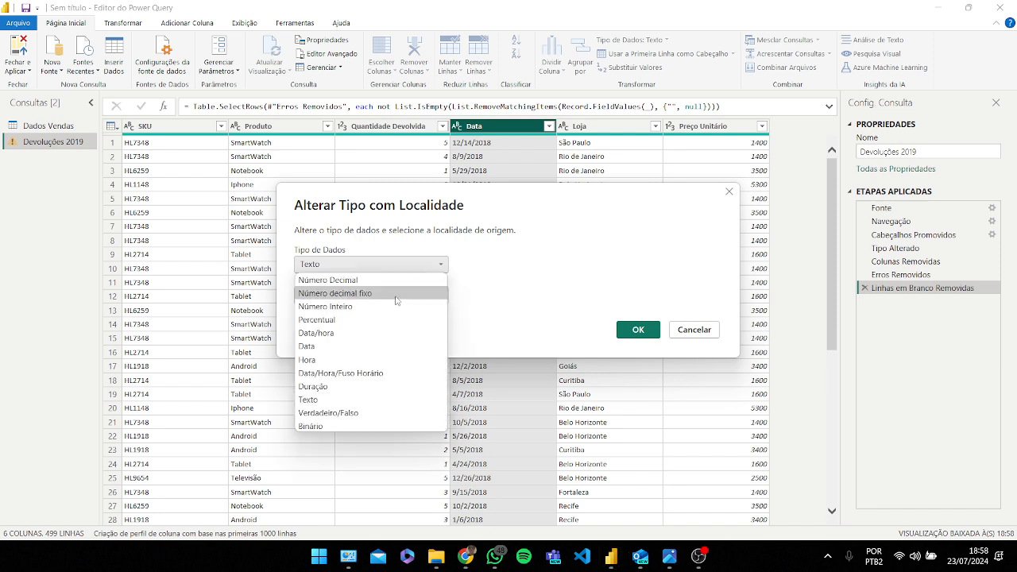
pyautogui.click(338, 346)
pyautogui.click(403, 298)
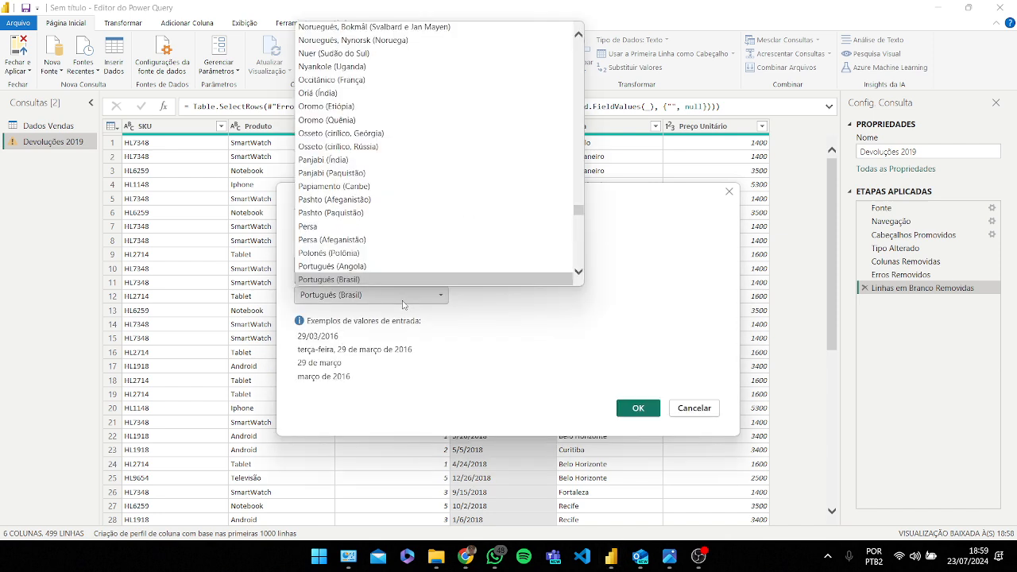
pyautogui.scroll(1, 386, 217)
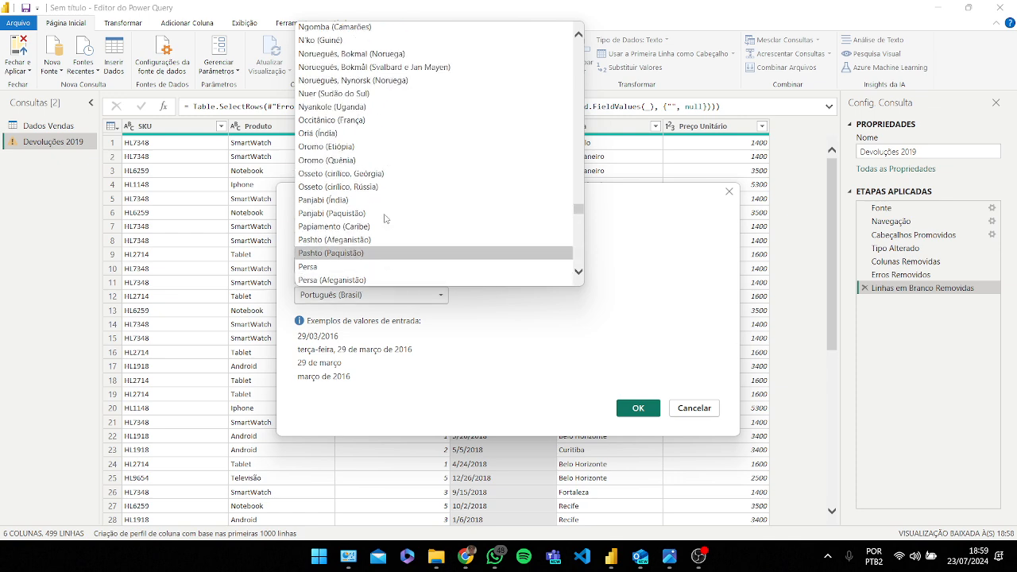
pyautogui.scroll(-2, 386, 217)
pyautogui.click(580, 347)
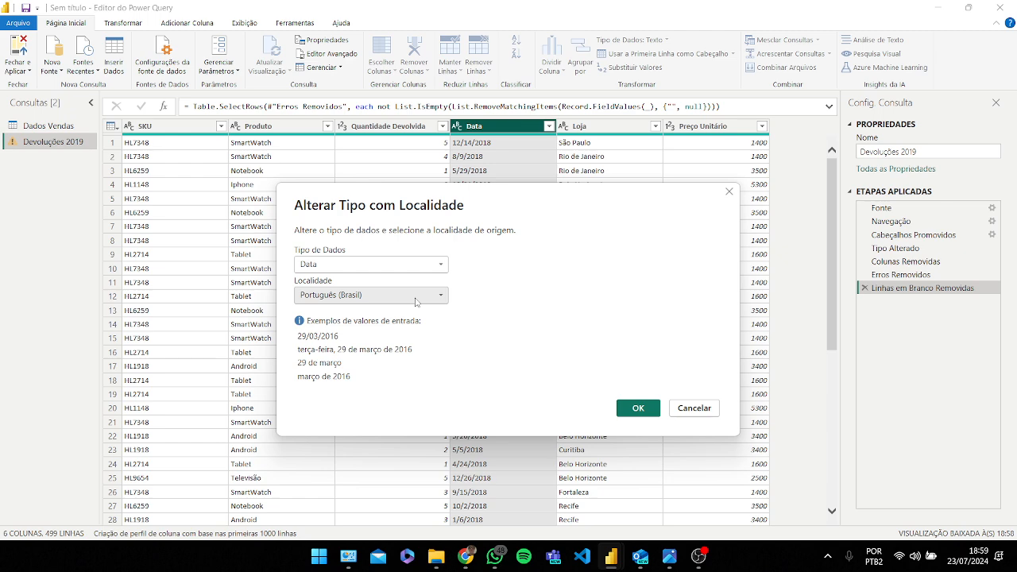
pyautogui.click(638, 407)
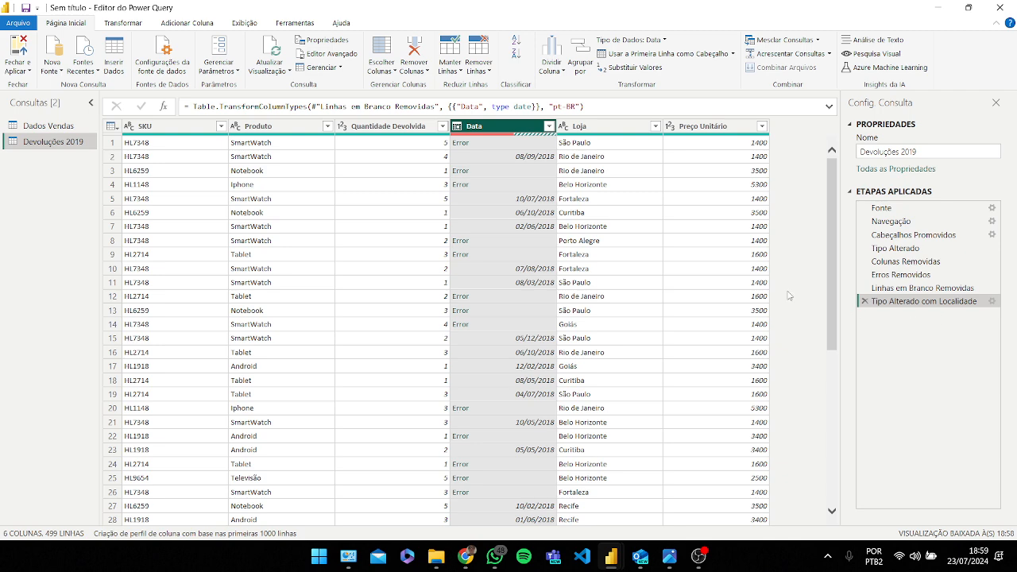
pyautogui.click(866, 302)
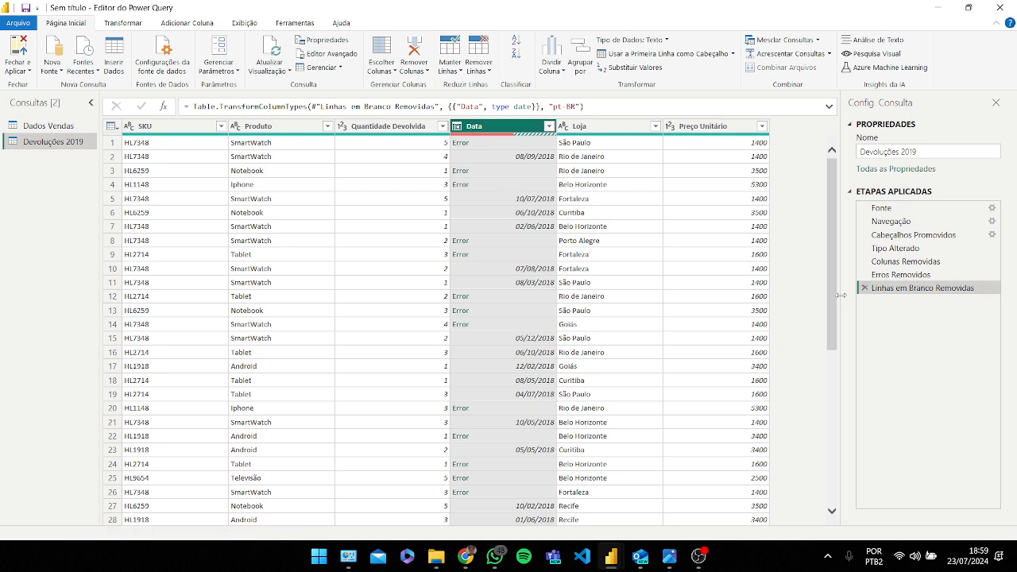
# Step: Convert the Data column to Date using the Inglês (Estados Unidos) locale
pyautogui.click(457, 126)
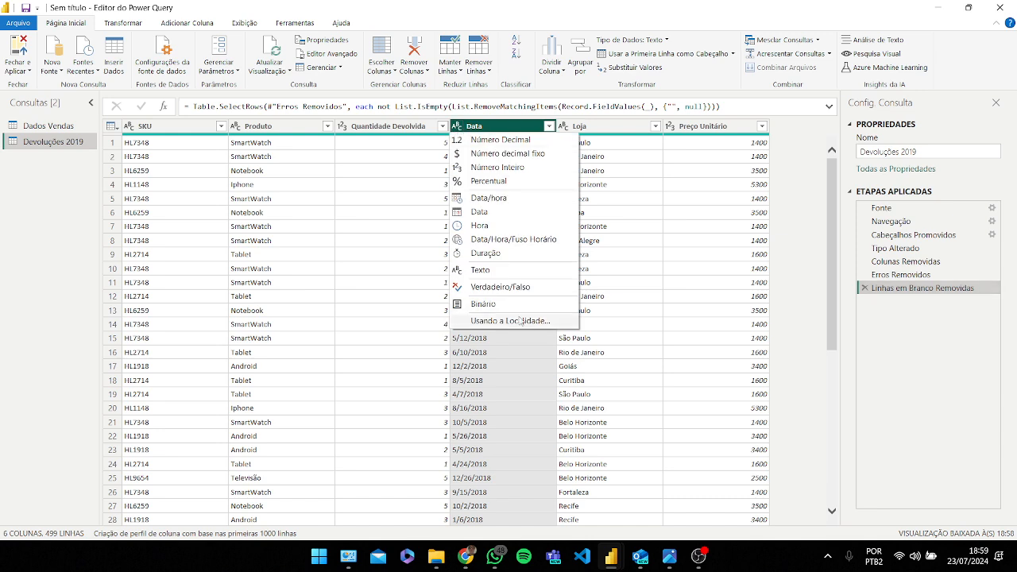
pyautogui.click(520, 321)
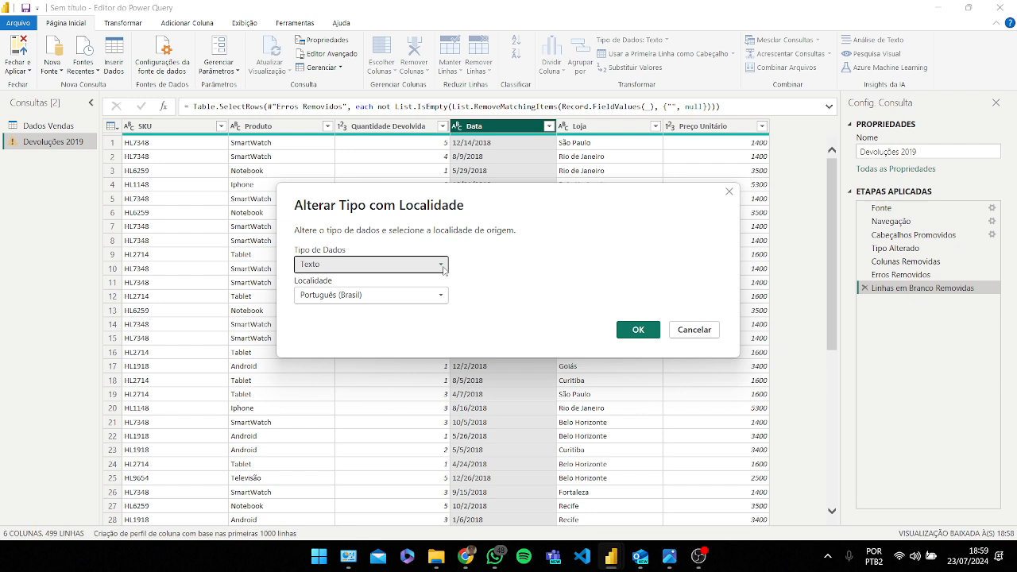
pyautogui.click(444, 269)
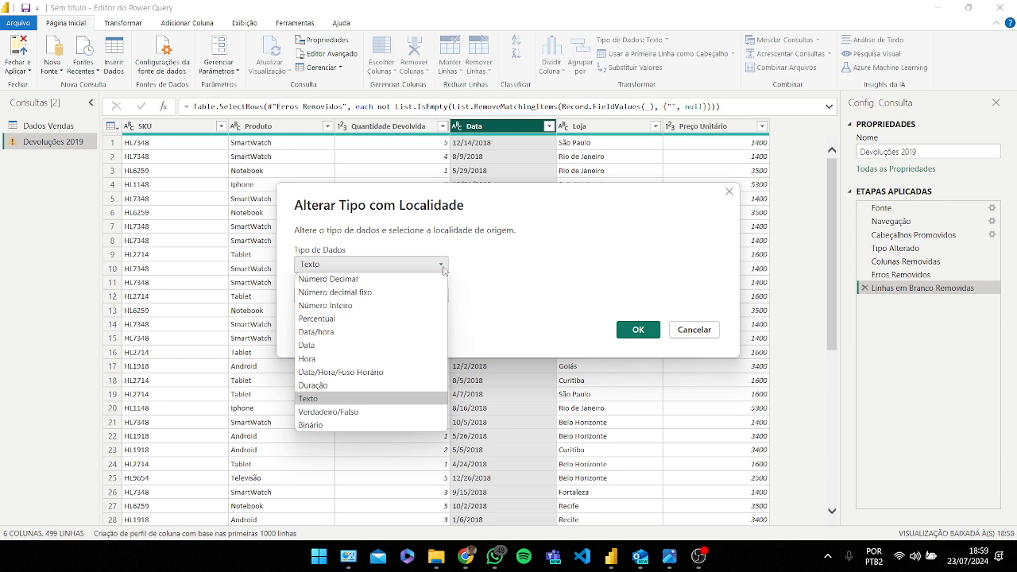
pyautogui.click(365, 346)
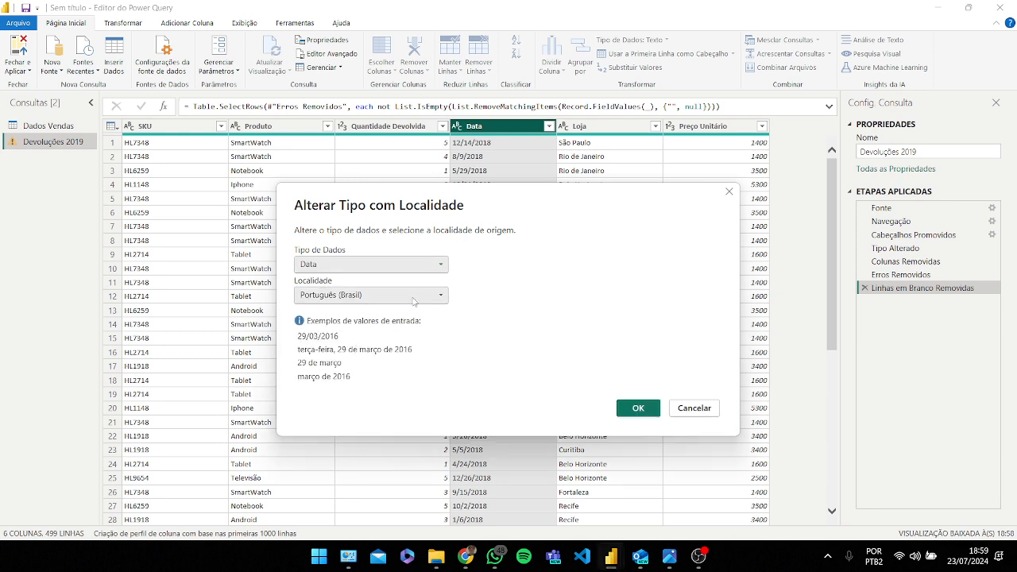
pyautogui.click(401, 295)
pyautogui.scroll(12, 402, 195)
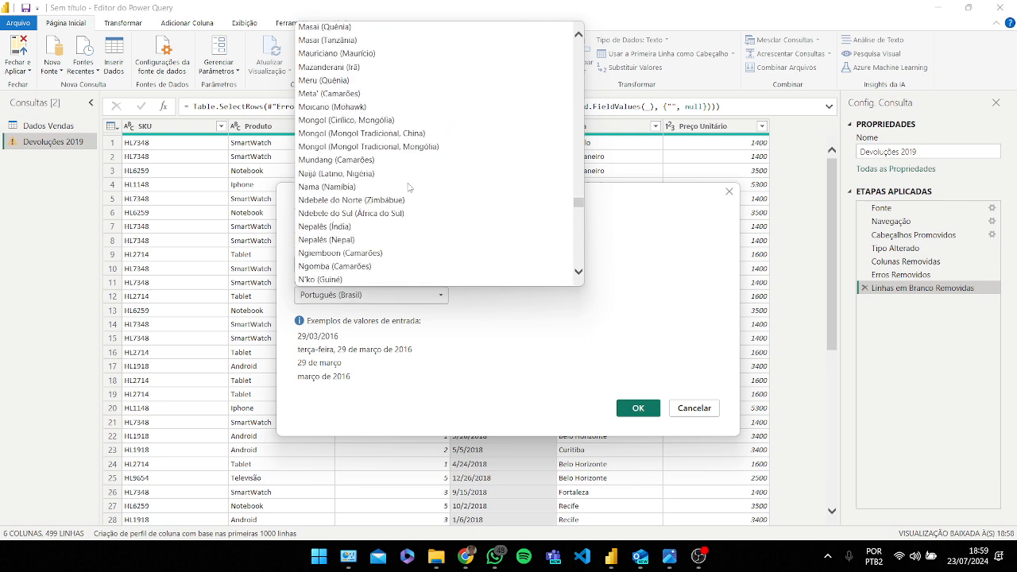
pyautogui.press('i')
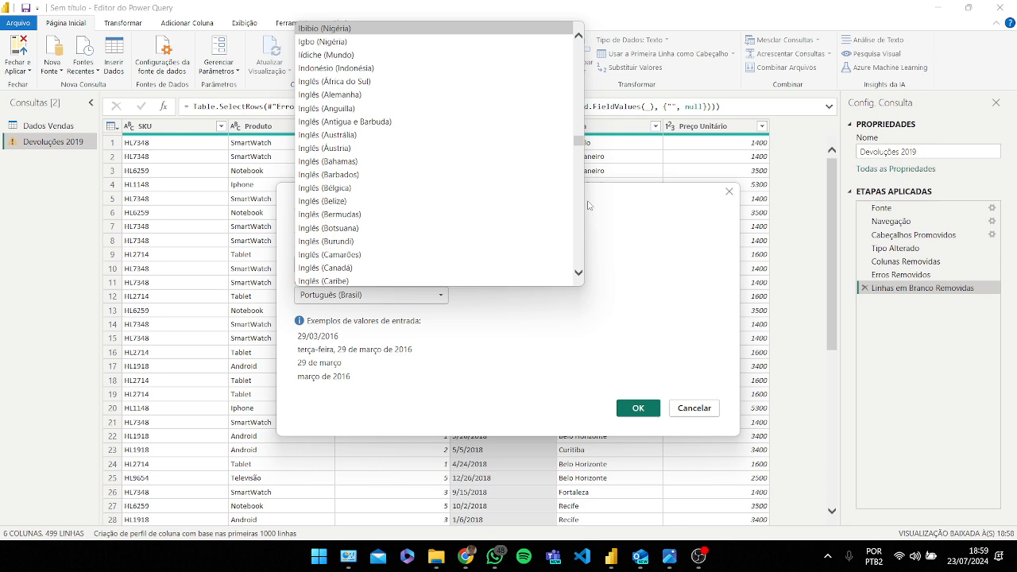
pyautogui.press('Down')
pyautogui.press('Down')
pyautogui.press('Down')
pyautogui.press('Down')
pyautogui.press('Down')
pyautogui.press('Down')
pyautogui.press('Down')
pyautogui.press('Down')
pyautogui.press('Down')
pyautogui.press('Down')
pyautogui.press('Down')
pyautogui.press('Down')
pyautogui.press('Down')
pyautogui.press('Down')
pyautogui.press('Down')
pyautogui.press('Down')
pyautogui.press('Down')
pyautogui.press('Down')
pyautogui.press('Down')
pyautogui.press('Down')
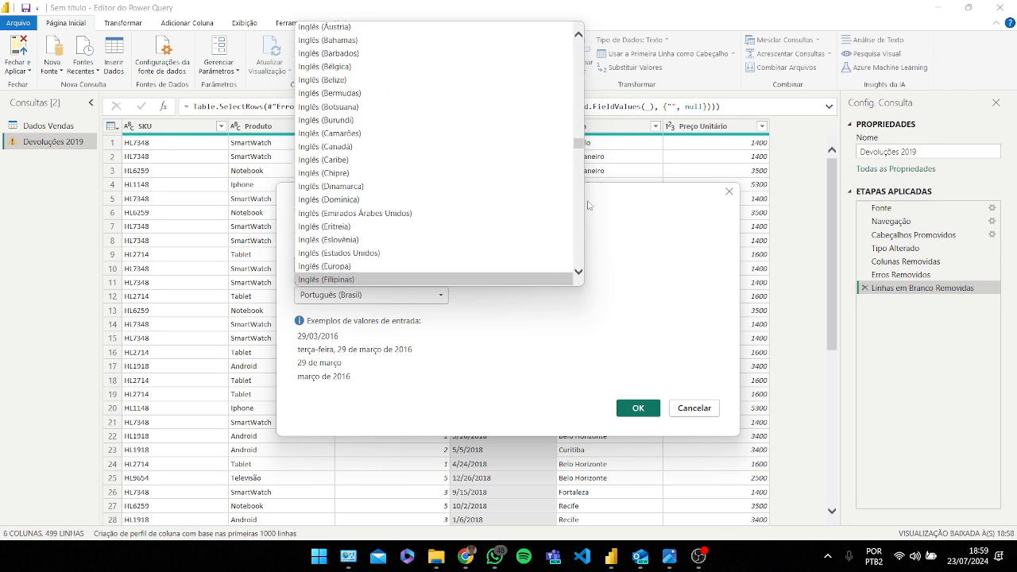
pyautogui.click(437, 254)
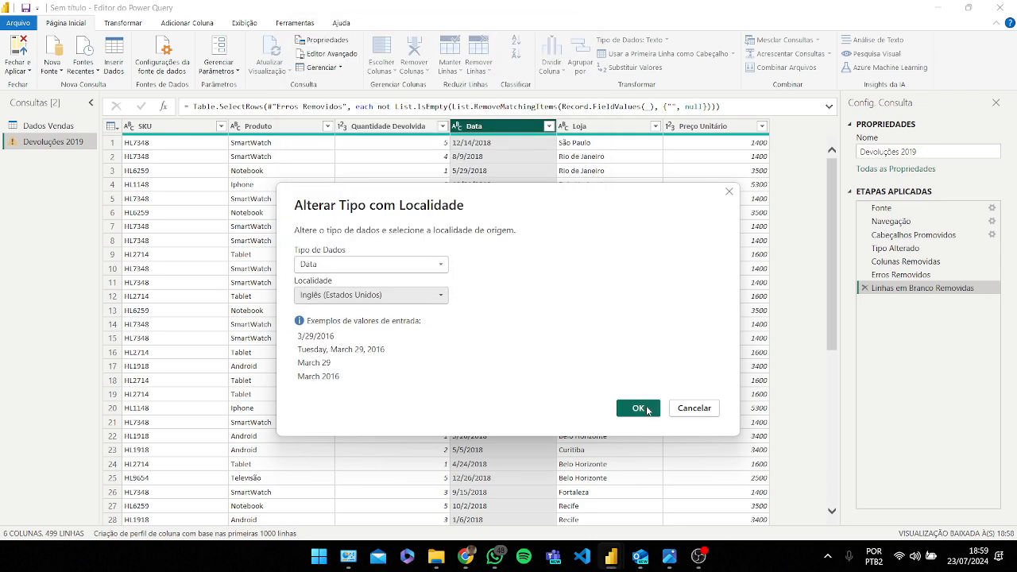
pyautogui.click(648, 411)
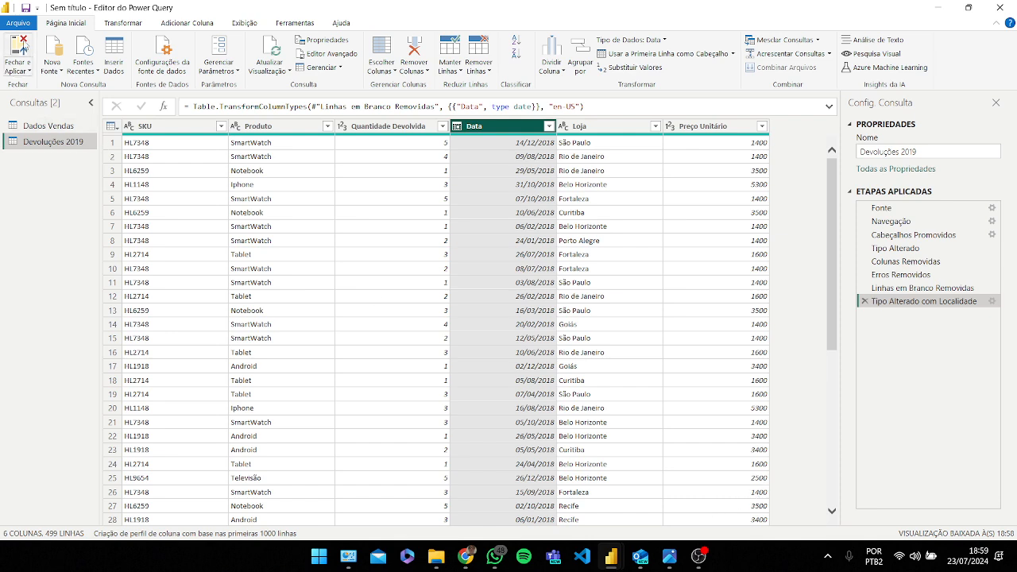
# Step: Close Power Query applying the changes, then reopen the Devoluções 2019 query for editing
pyautogui.click(23, 44)
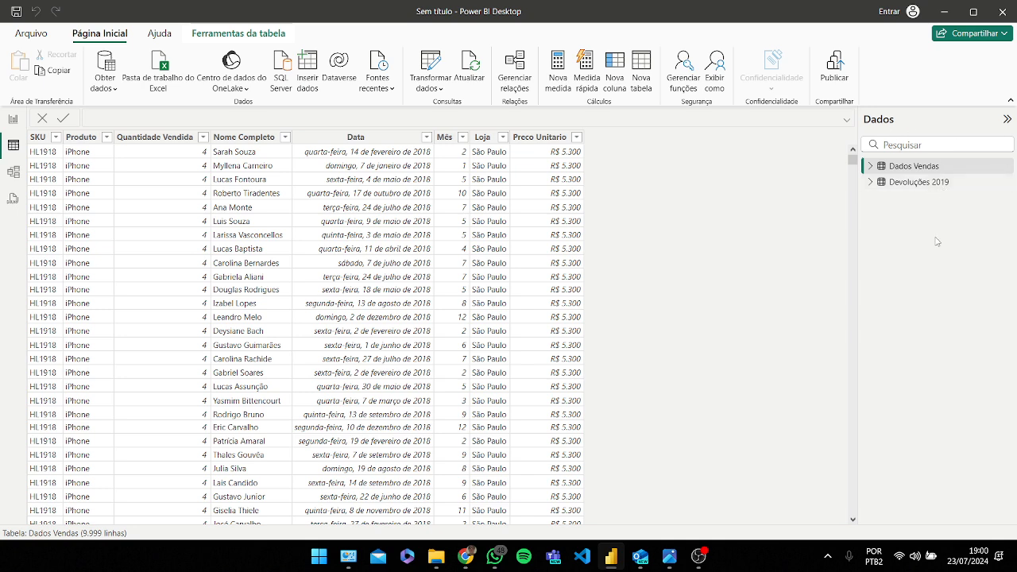
pyautogui.click(922, 186)
pyautogui.rightClick(940, 189)
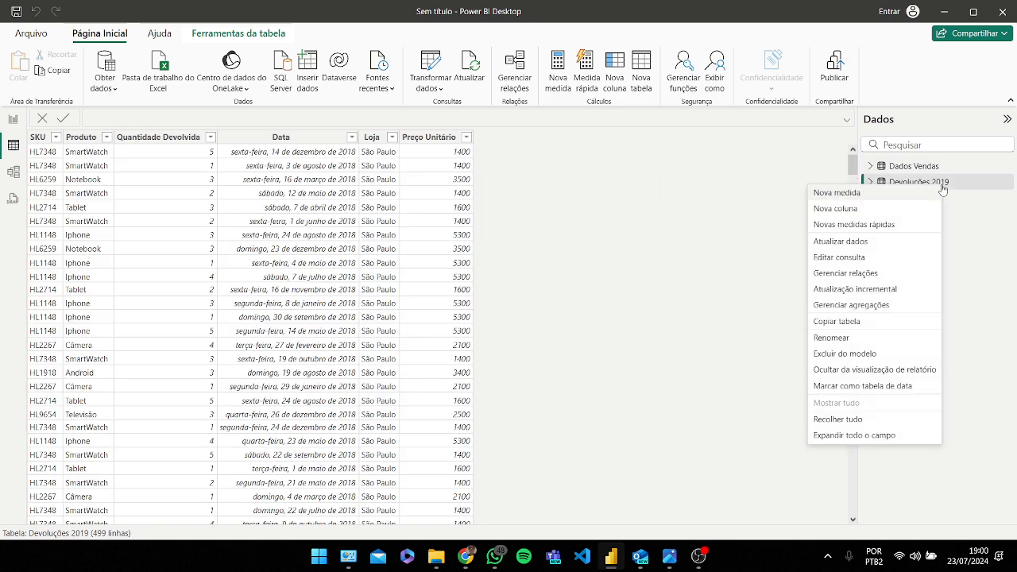
pyautogui.click(869, 261)
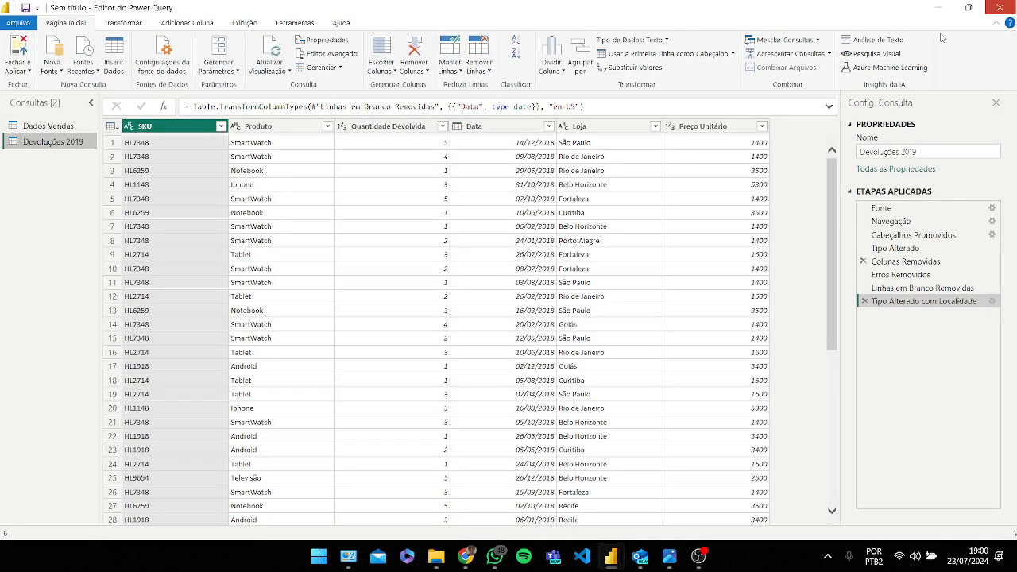
# Step: Close Power Query and rename the Devoluções 2019 table as Dados Devoluções
pyautogui.click(940, 9)
pyautogui.rightClick(934, 189)
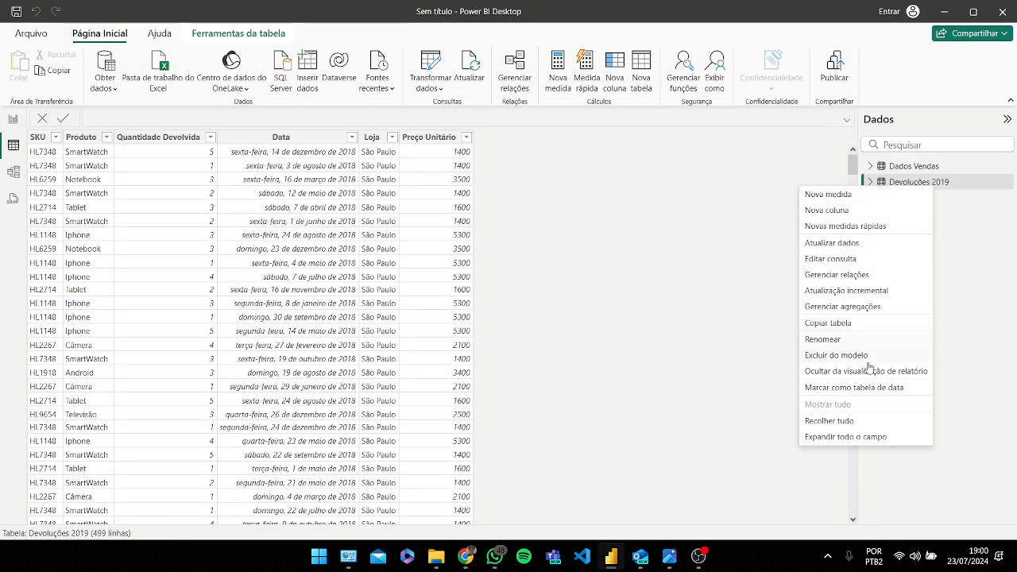
pyautogui.click(823, 340)
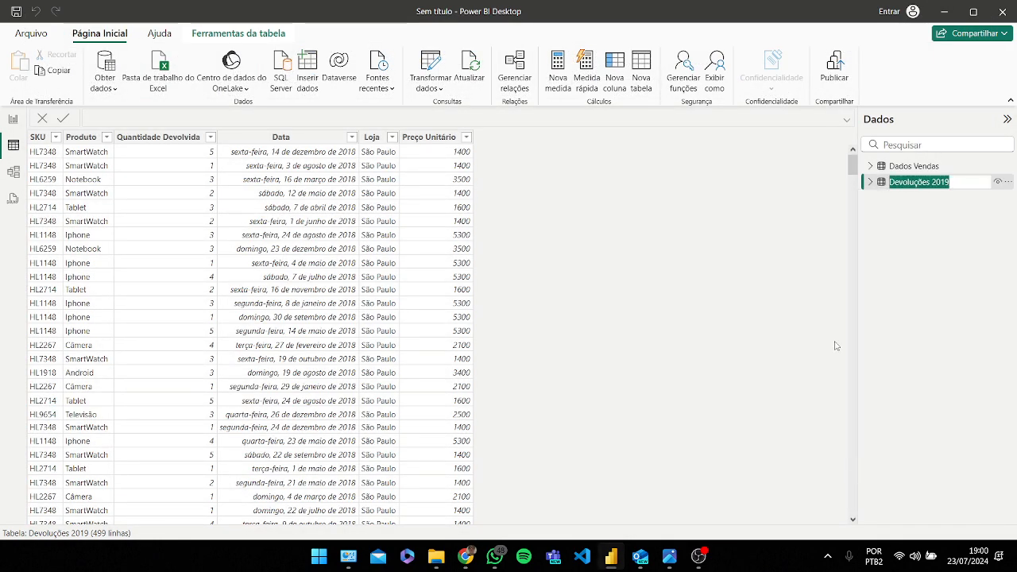
pyautogui.click(959, 182)
pyautogui.press('BackSpace')
pyautogui.press('BackSpace')
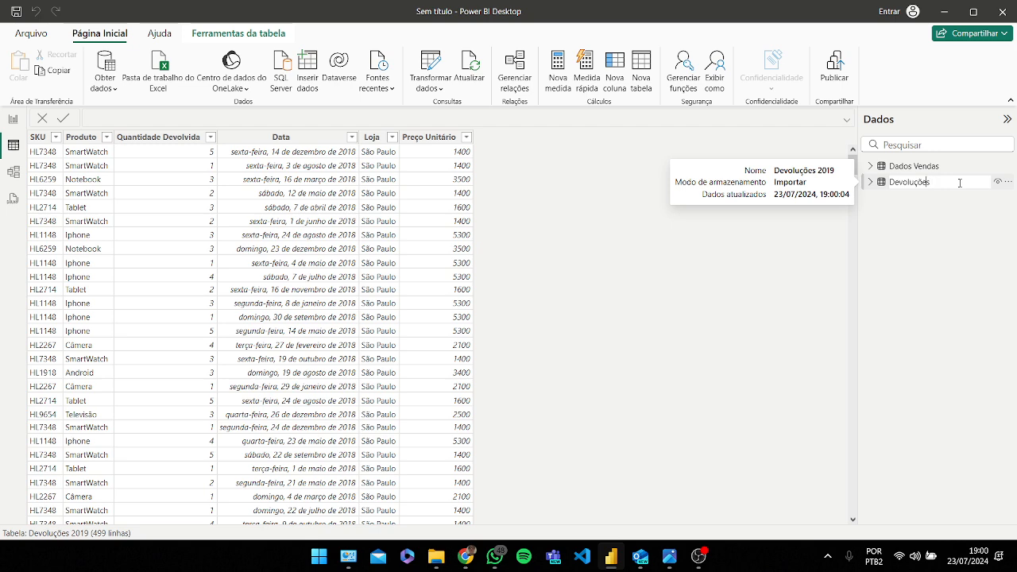
pyautogui.press('Home')
pyautogui.press('capslock')
pyautogui.write('D')
pyautogui.press('capslock')
pyautogui.write('ados')
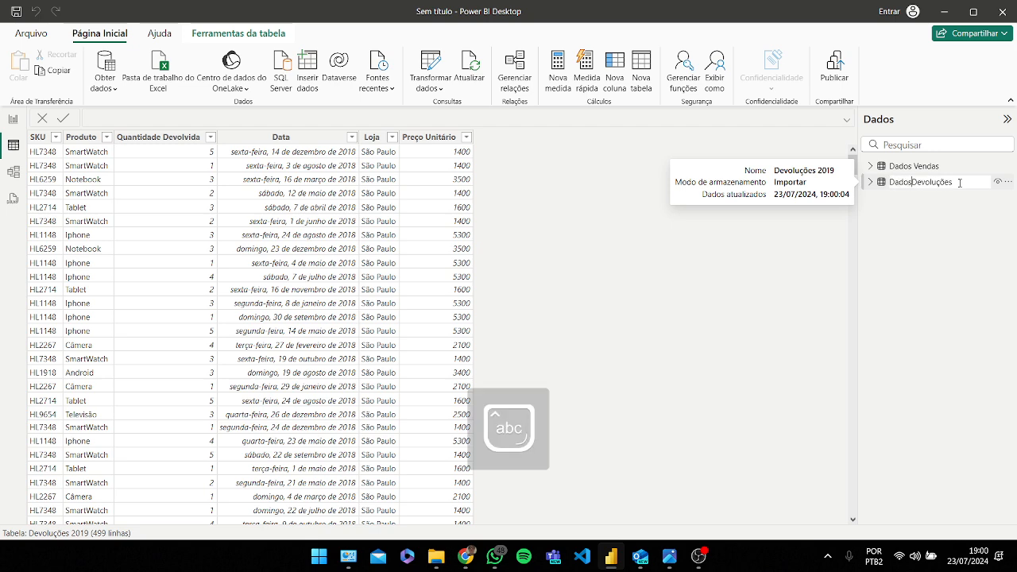
pyautogui.press('Return')
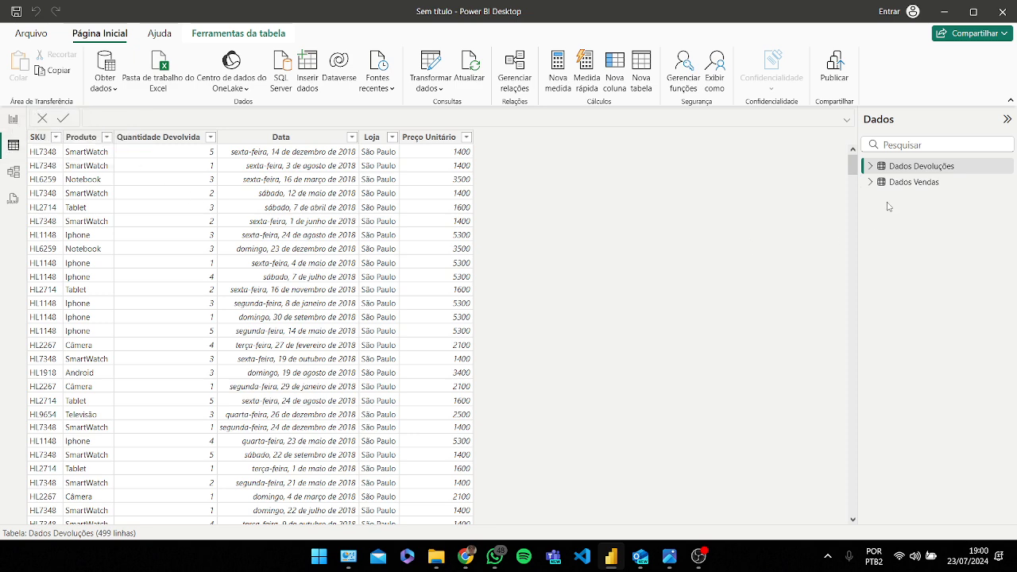
# Step: Add a calculated column to Dados Vendas: Faturamento = 'Dados Vendas'[Preco Unitario] * 'Dados Vendas'[Quantidade Vendida]
pyautogui.click(915, 184)
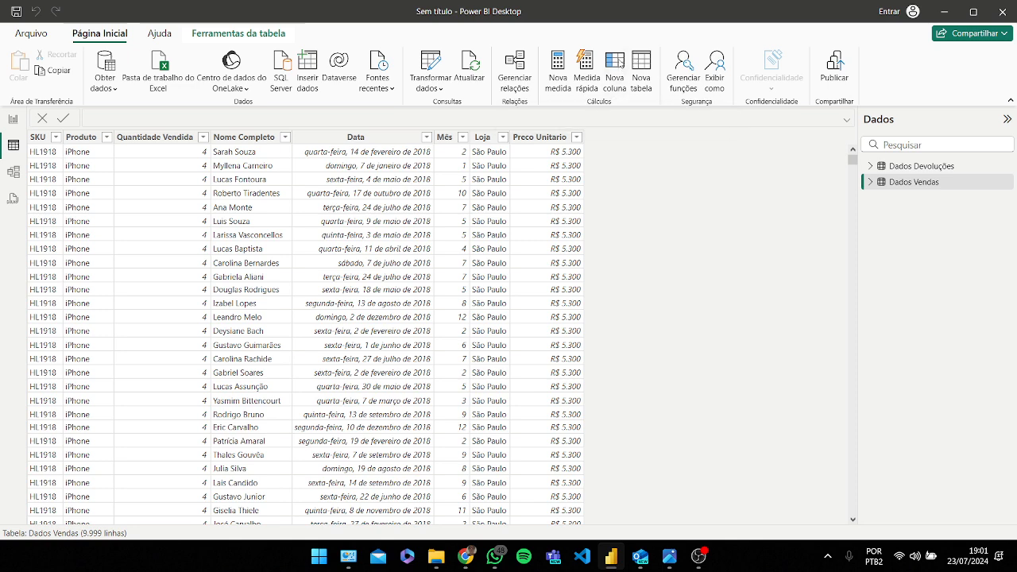
pyautogui.click(615, 72)
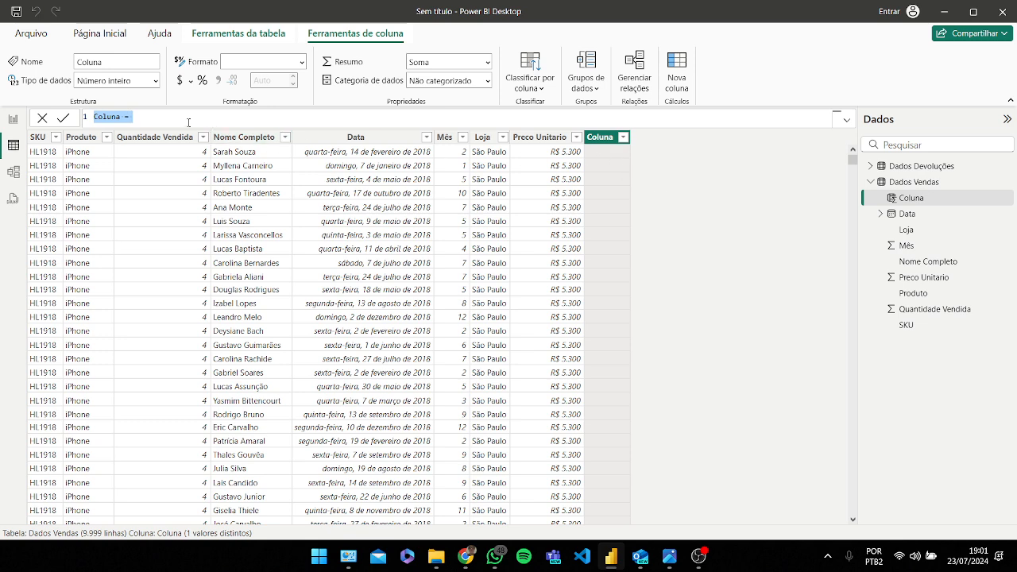
pyautogui.click(158, 118)
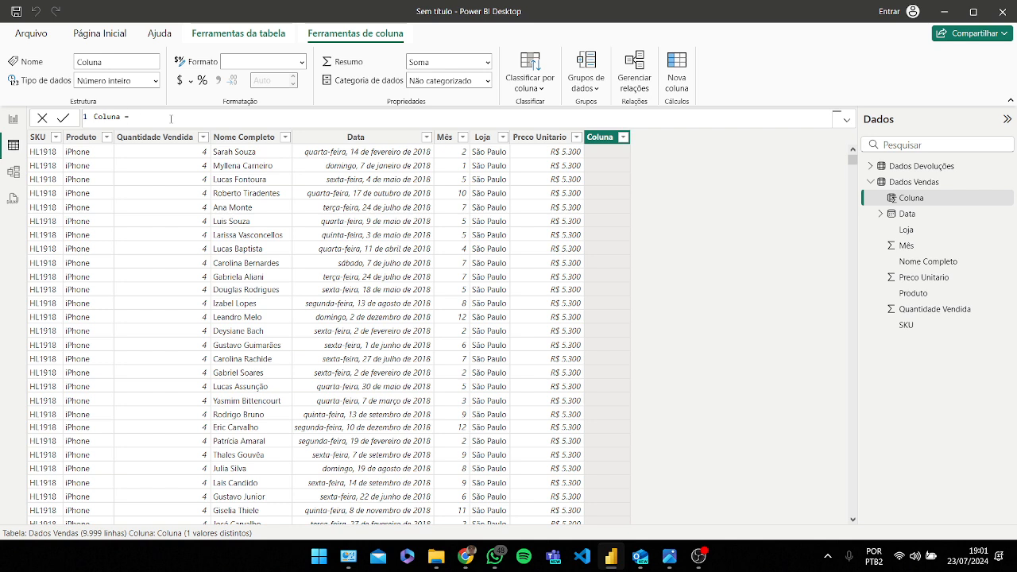
pyautogui.press('BackSpace')
pyautogui.press('BackSpace')
pyautogui.press('BackSpace')
pyautogui.press('BackSpace')
pyautogui.write('Fa')
pyautogui.write('turamento = pre')
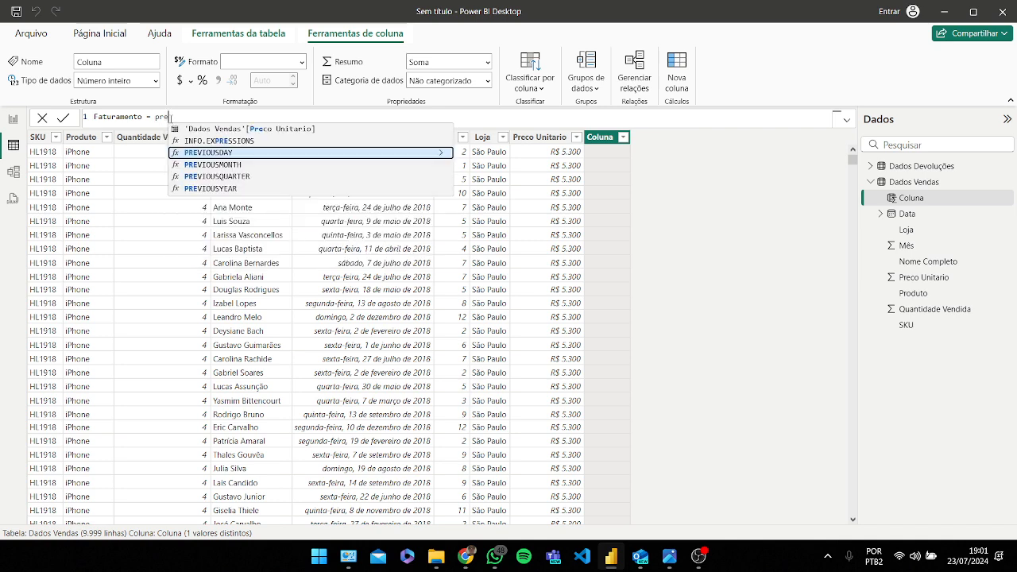
pyautogui.press('Up')
pyautogui.press('Up')
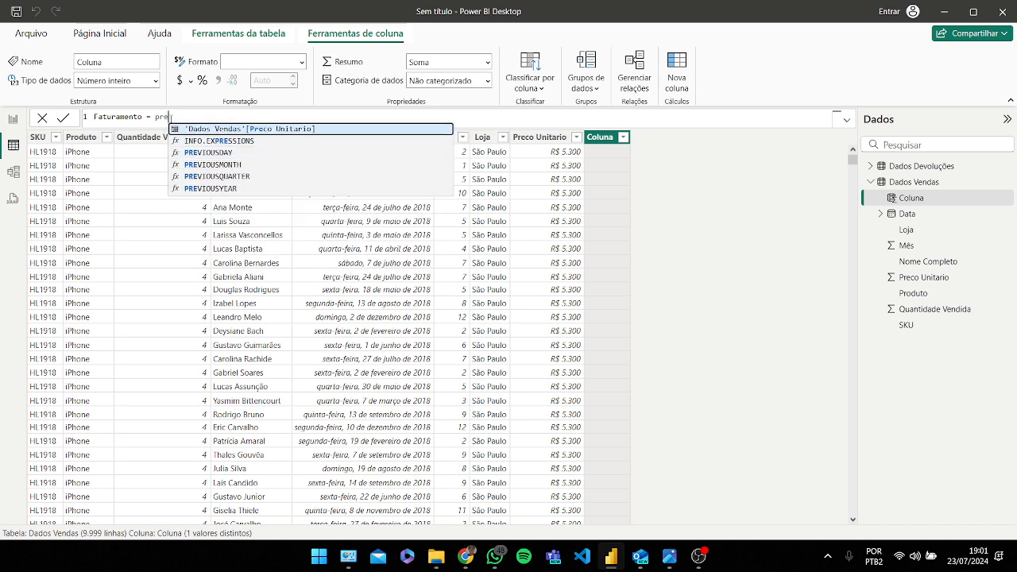
pyautogui.press('Tab')
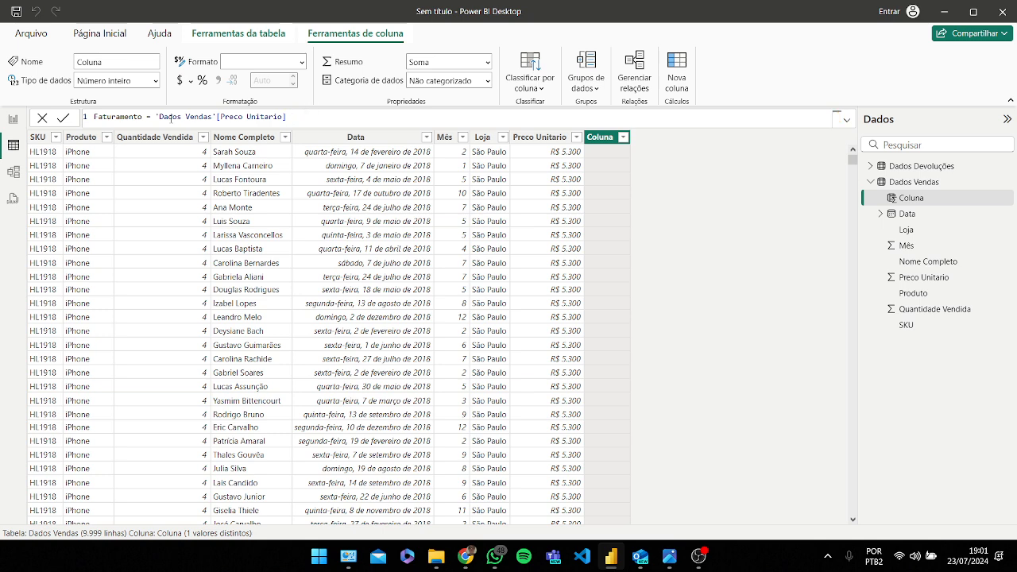
pyautogui.write('* data')
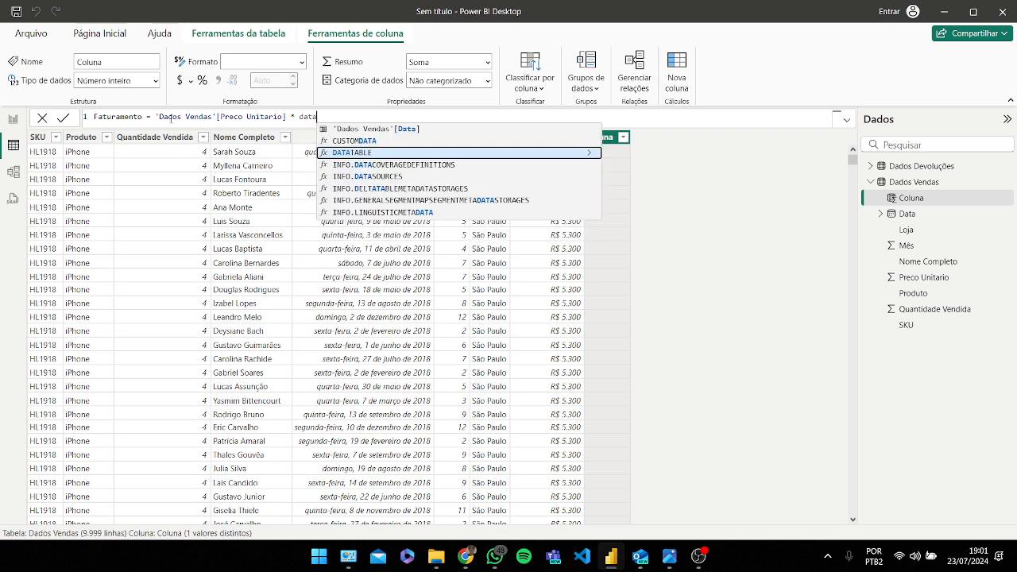
pyautogui.press('Up')
pyautogui.press('Up')
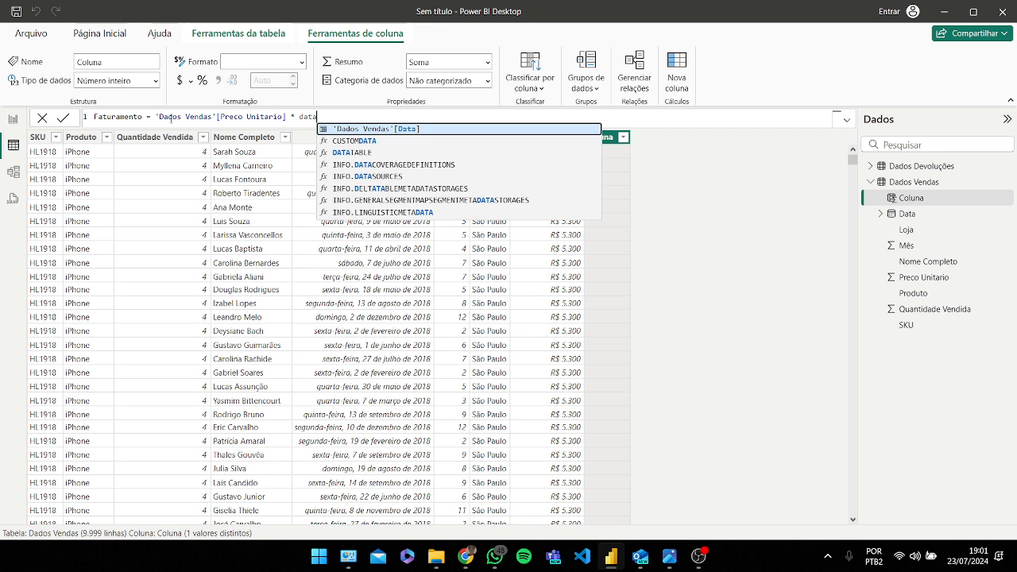
pyautogui.press('BackSpace')
pyautogui.press('BackSpace')
pyautogui.press('BackSpace')
pyautogui.press('BackSpace')
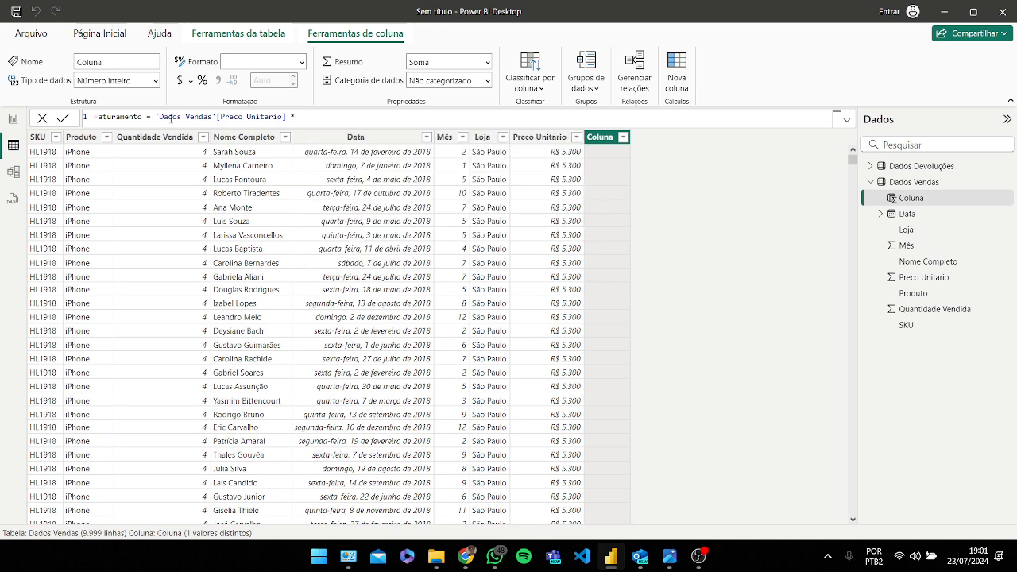
pyautogui.write('quanti')
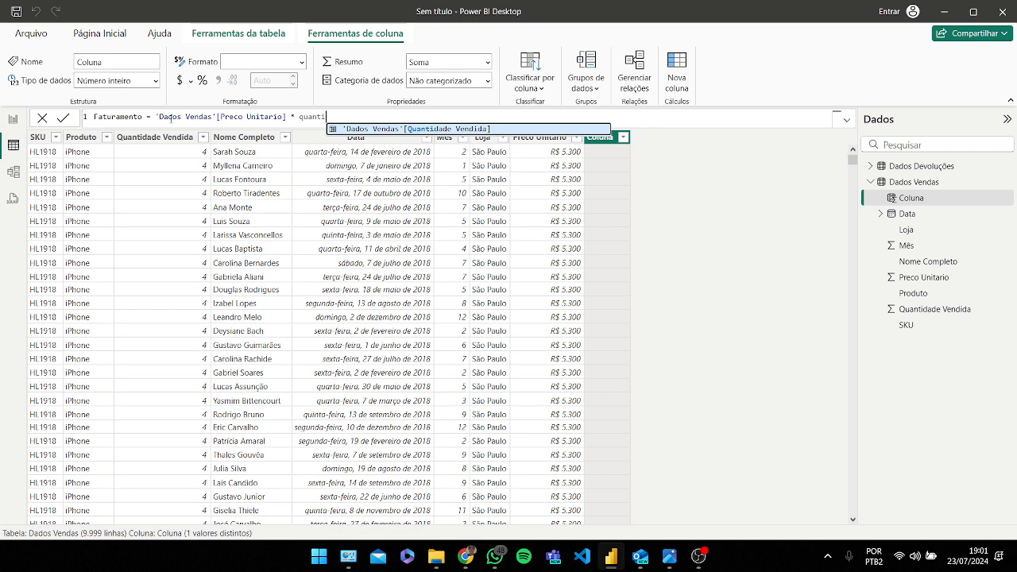
pyautogui.click(422, 130)
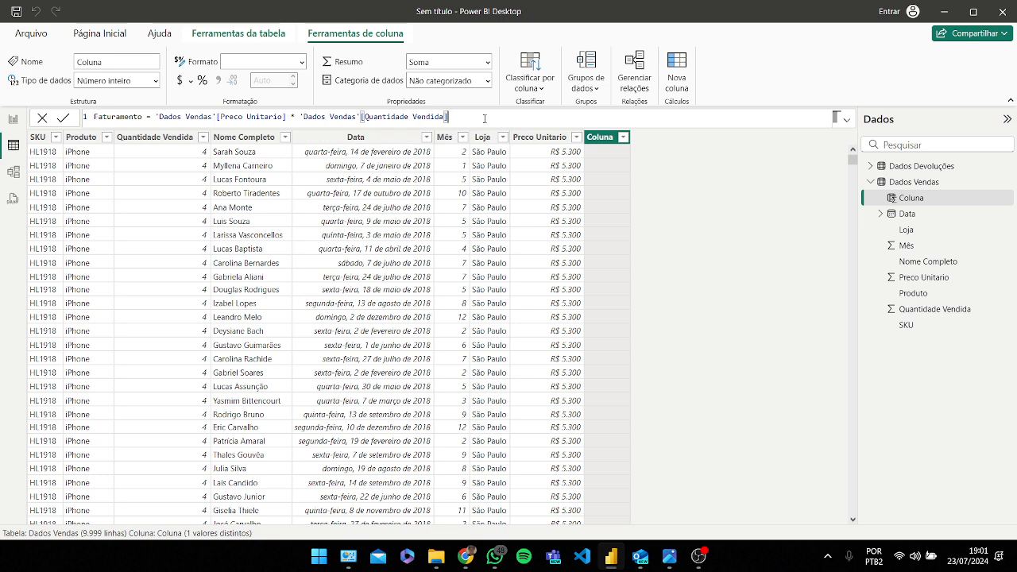
pyautogui.press('Return')
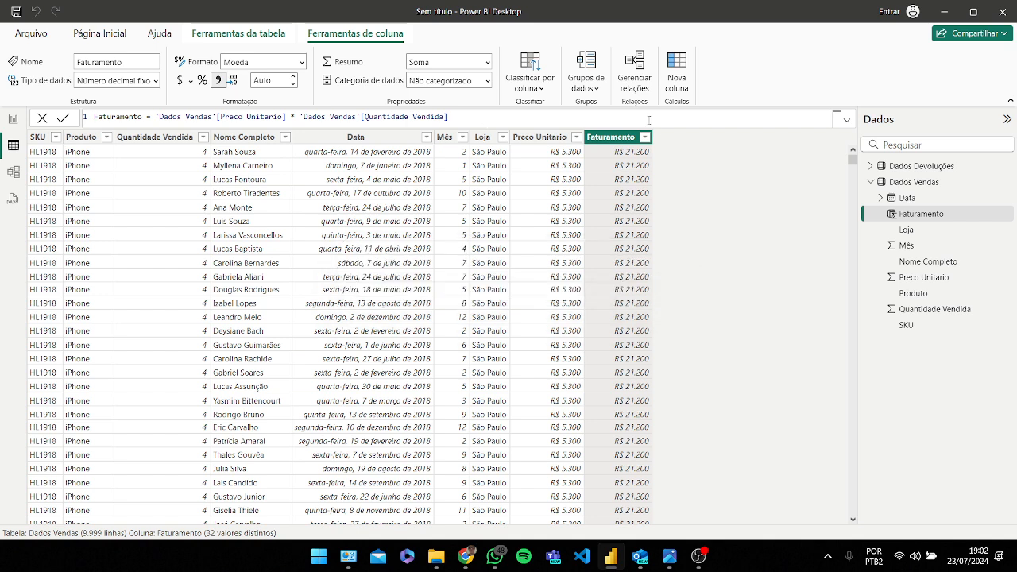
pyautogui.click(565, 152)
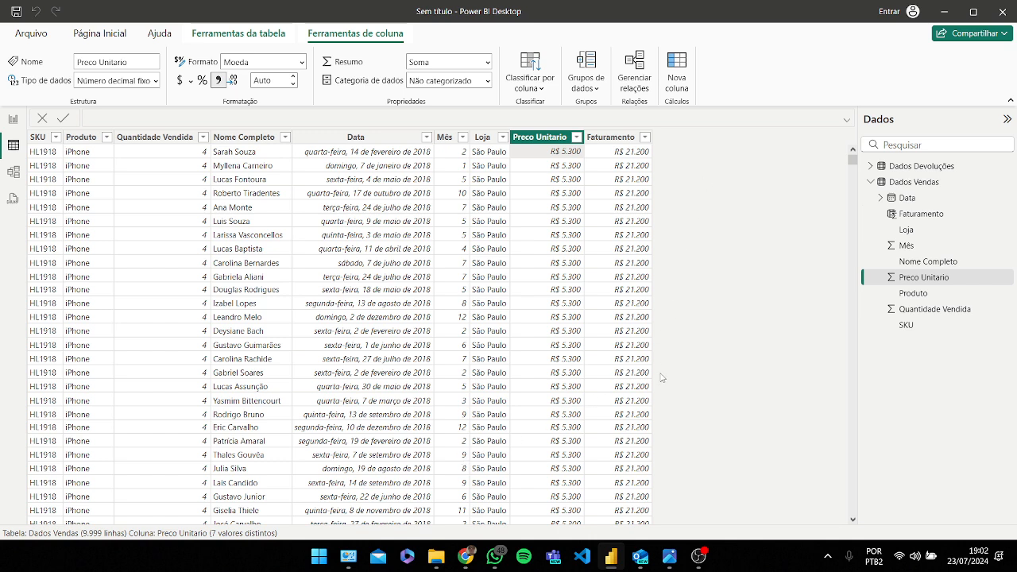
pyautogui.press('capslock')
pyautogui.press('capslock')
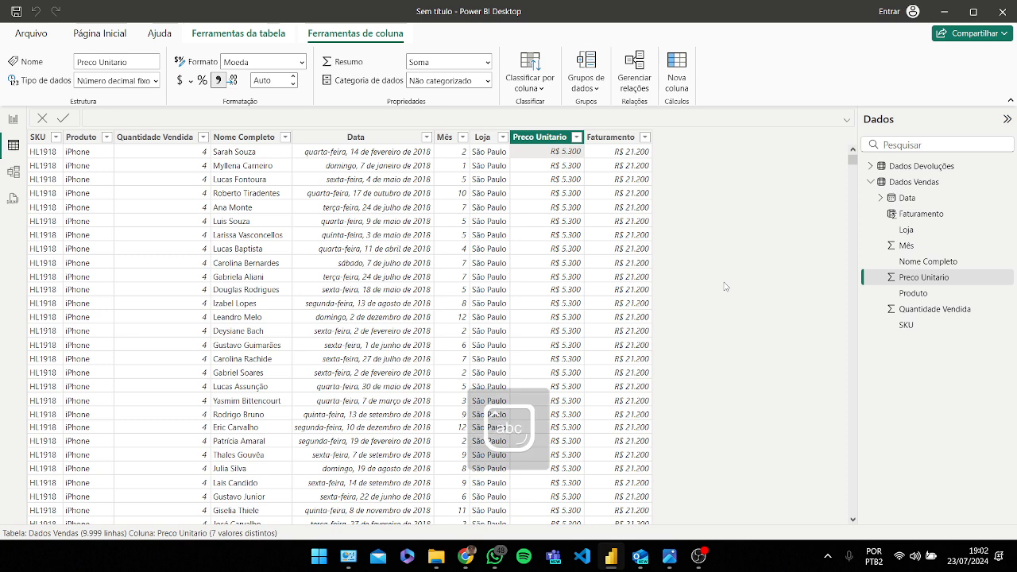
# Step: Switch to the report view and explore the filters, visualizations and data panes and the tables' fields
pyautogui.click(13, 120)
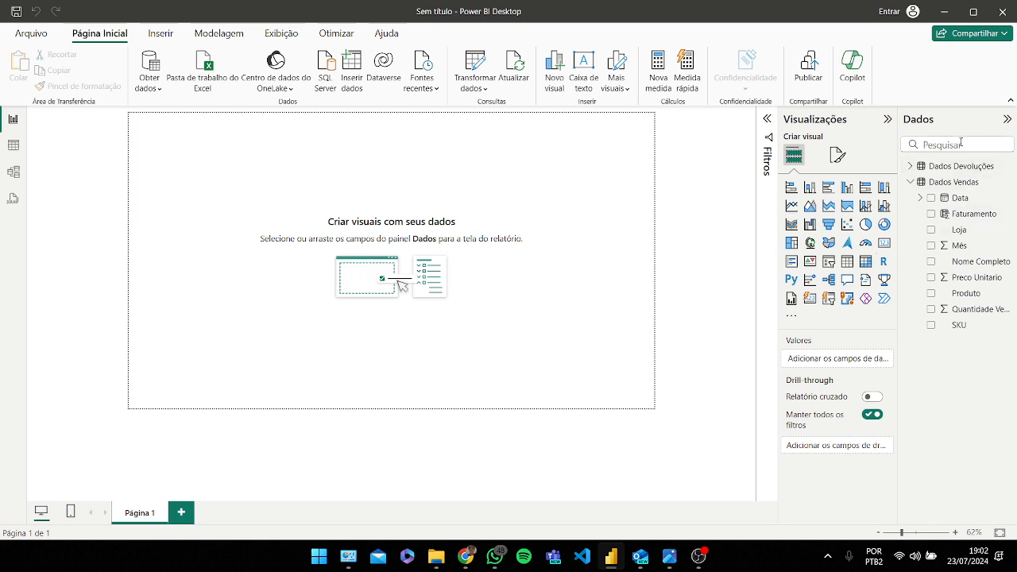
pyautogui.click(767, 118)
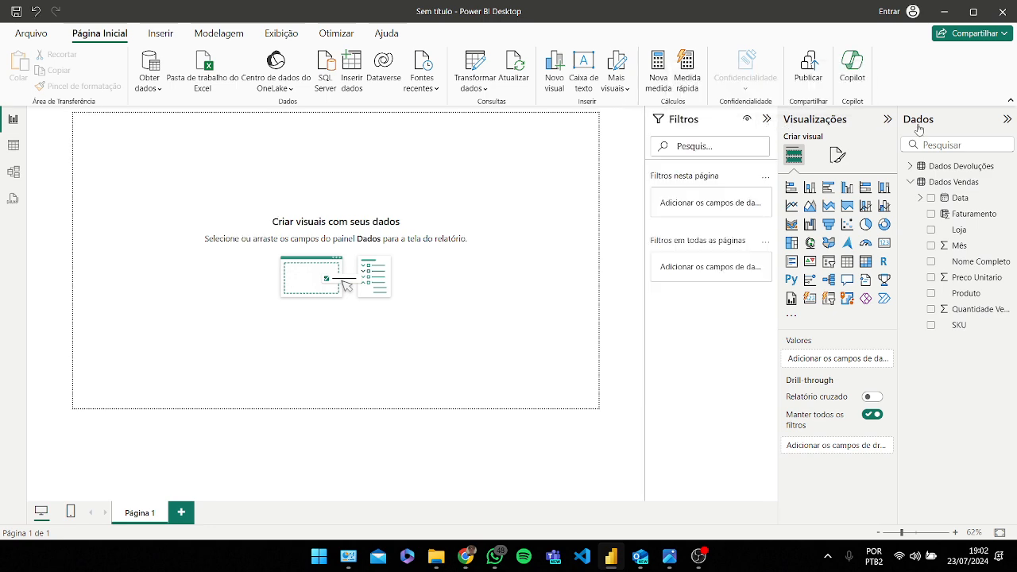
pyautogui.click(911, 182)
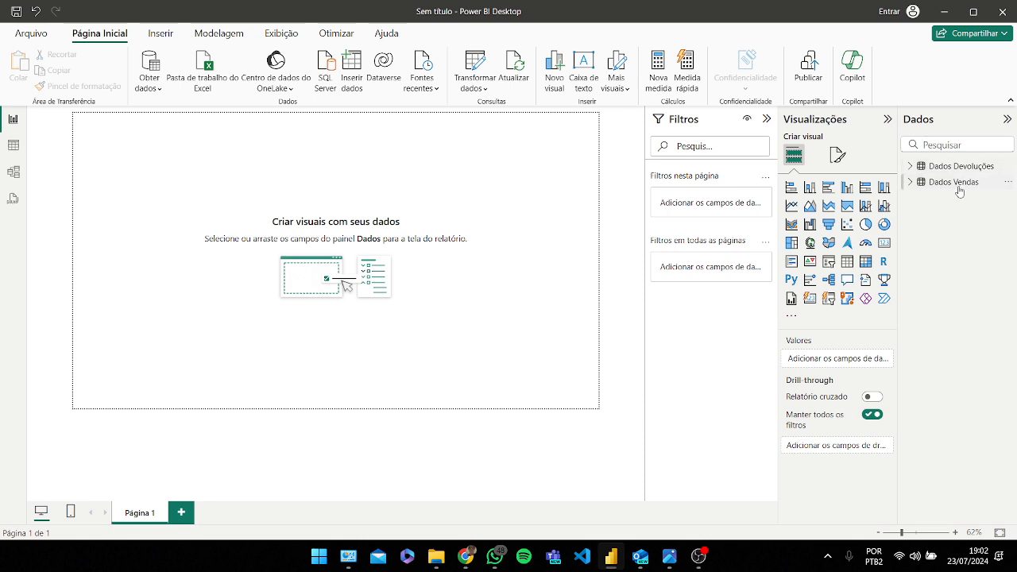
pyautogui.click(911, 182)
pyautogui.click(910, 166)
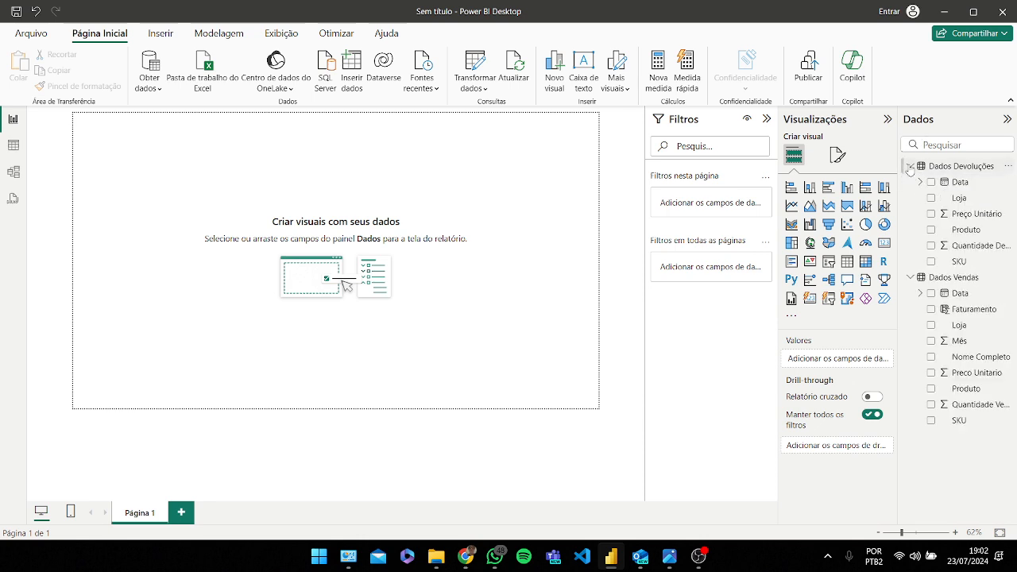
pyautogui.click(911, 166)
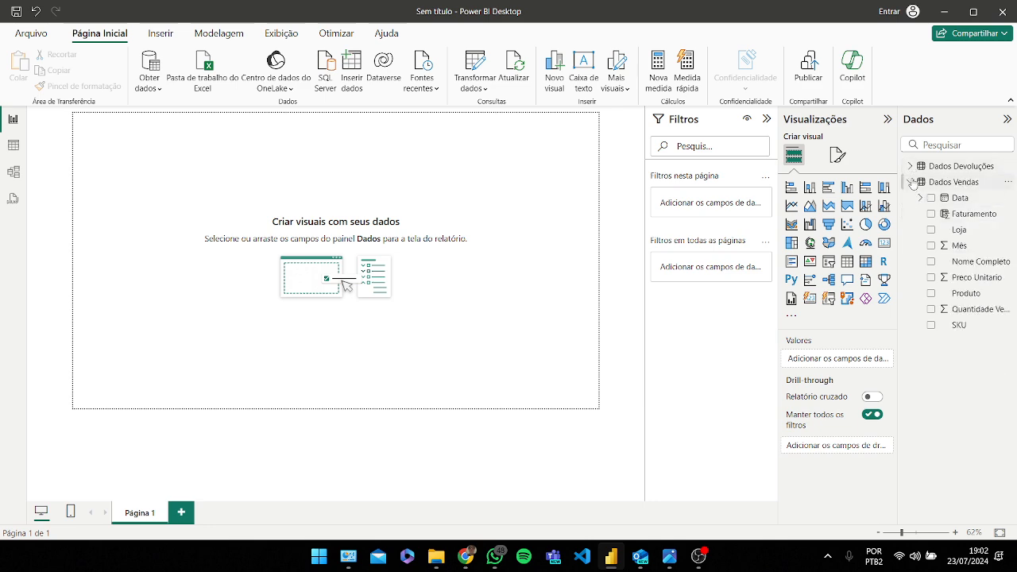
pyautogui.click(911, 182)
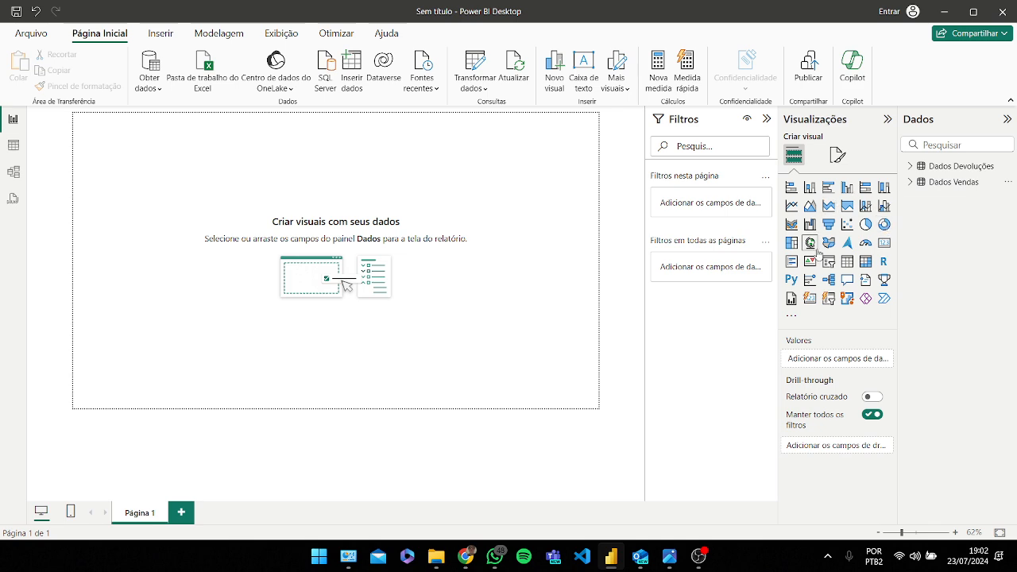
pyautogui.click(837, 154)
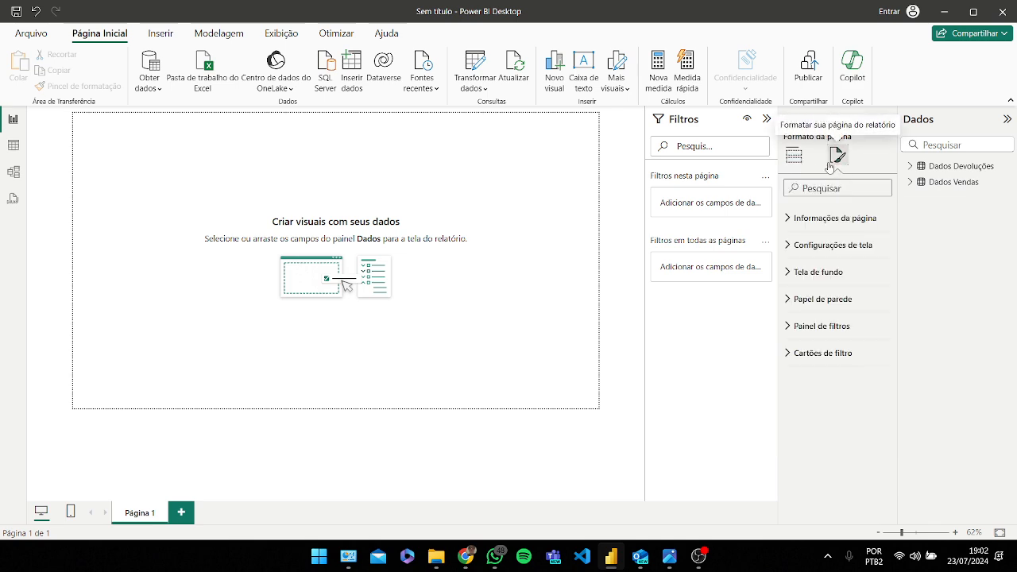
pyautogui.click(794, 154)
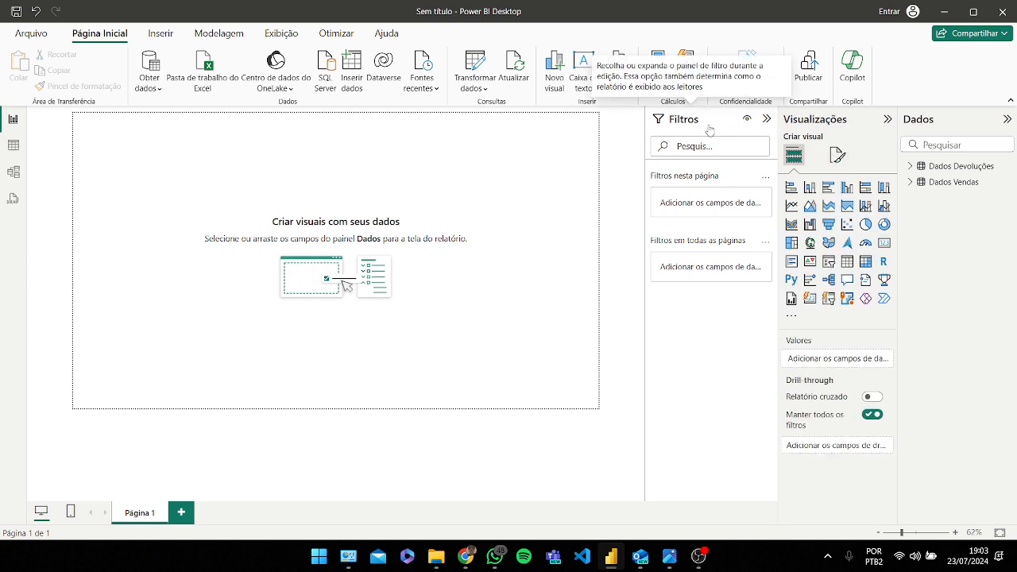
pyautogui.press('capslock')
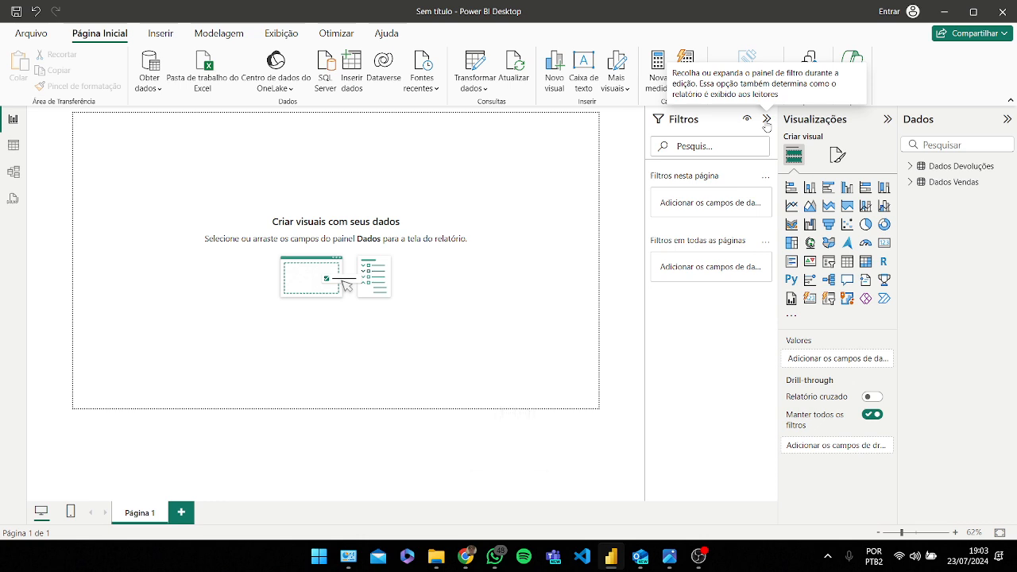
pyautogui.click(767, 119)
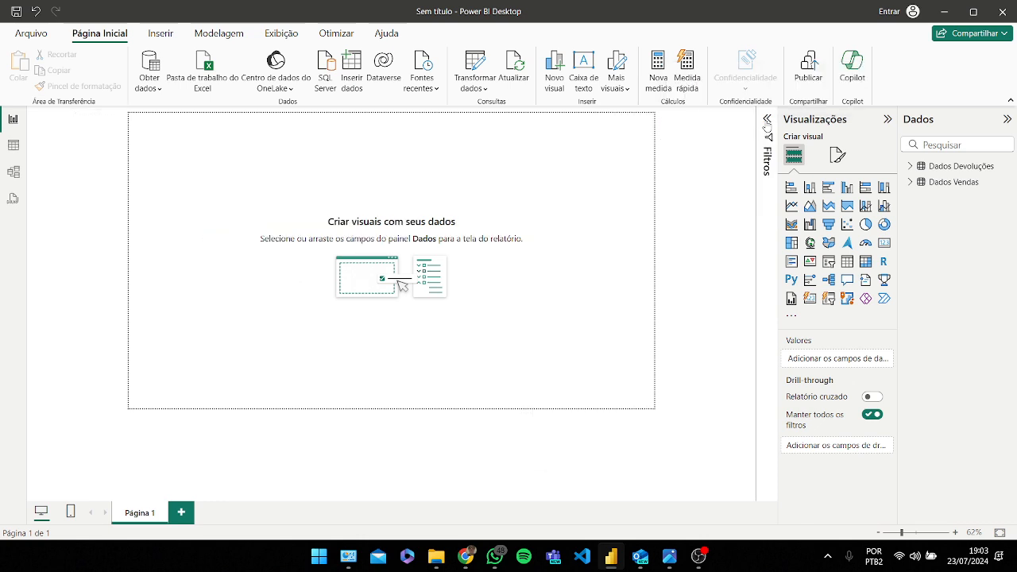
# Step: Insert a stacked bar chart on the report page, resizing it and moving it toward the page's middle-left area
pyautogui.click(792, 187)
pyautogui.moveTo(194, 188); pyautogui.dragTo(215, 333)
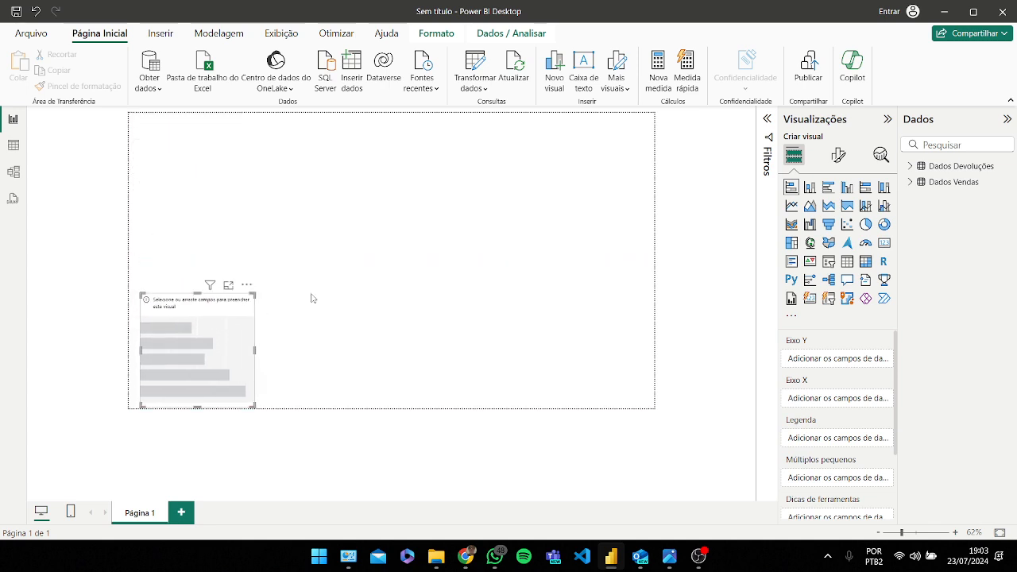
pyautogui.click(313, 297)
pyautogui.click(206, 311)
pyautogui.moveTo(203, 293); pyautogui.dragTo(208, 211)
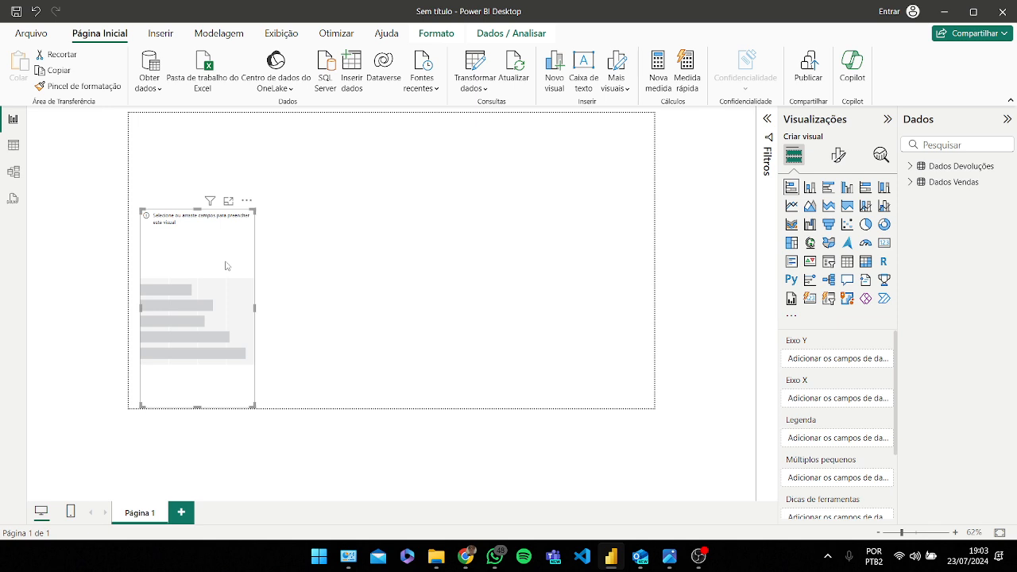
pyautogui.click(290, 273)
pyautogui.click(201, 282)
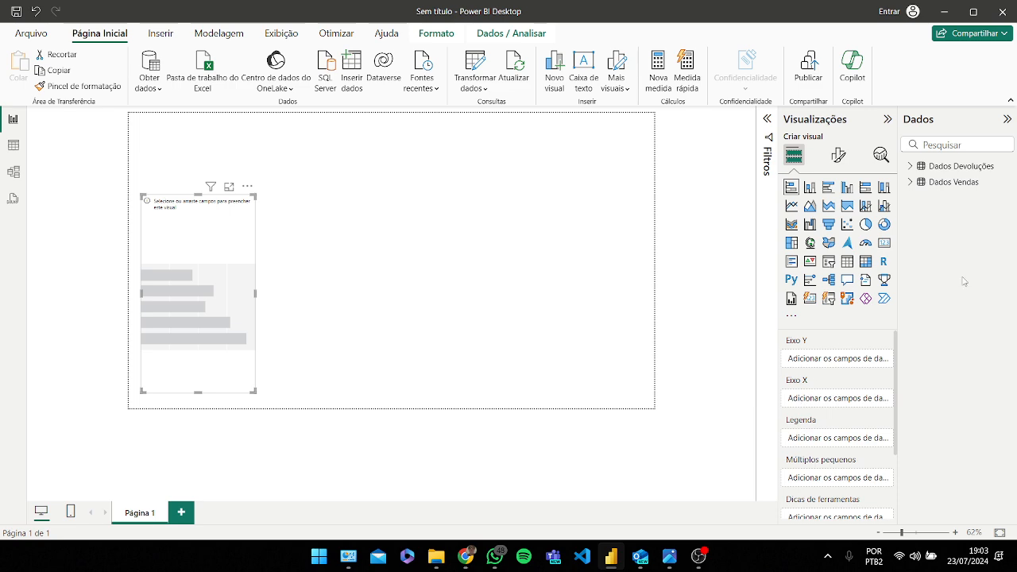
# Step: Add the Dados Vendas Produto field to the bar chart's Y axis
pyautogui.scroll(-3, 834, 433)
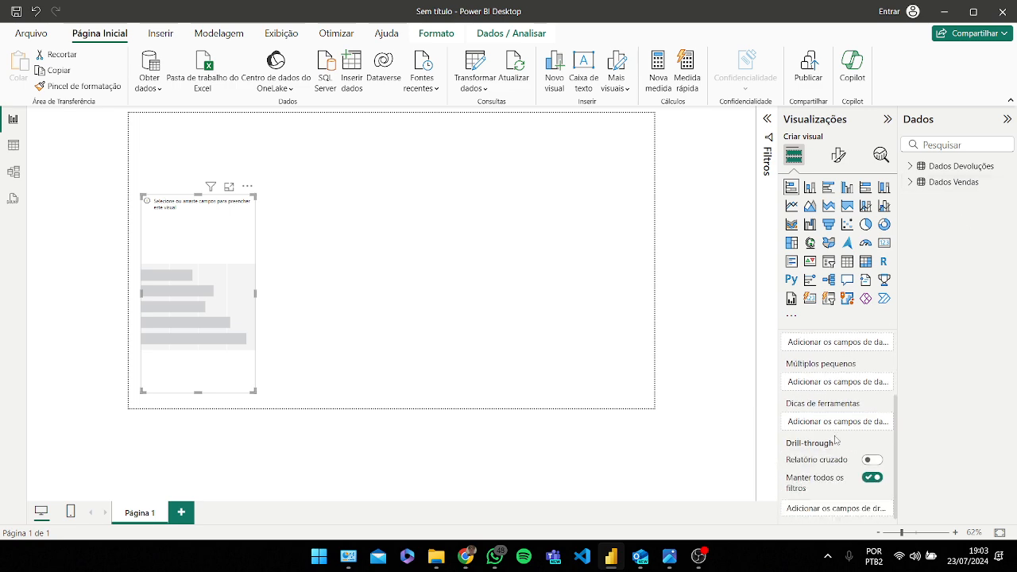
pyautogui.scroll(3, 834, 433)
pyautogui.click(911, 183)
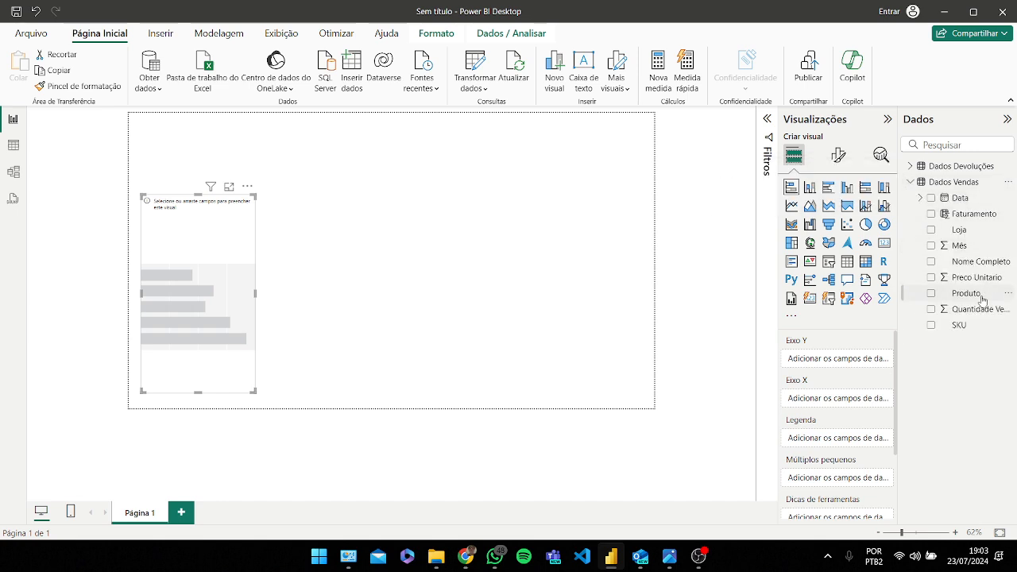
pyautogui.moveTo(969, 298); pyautogui.dragTo(848, 368)
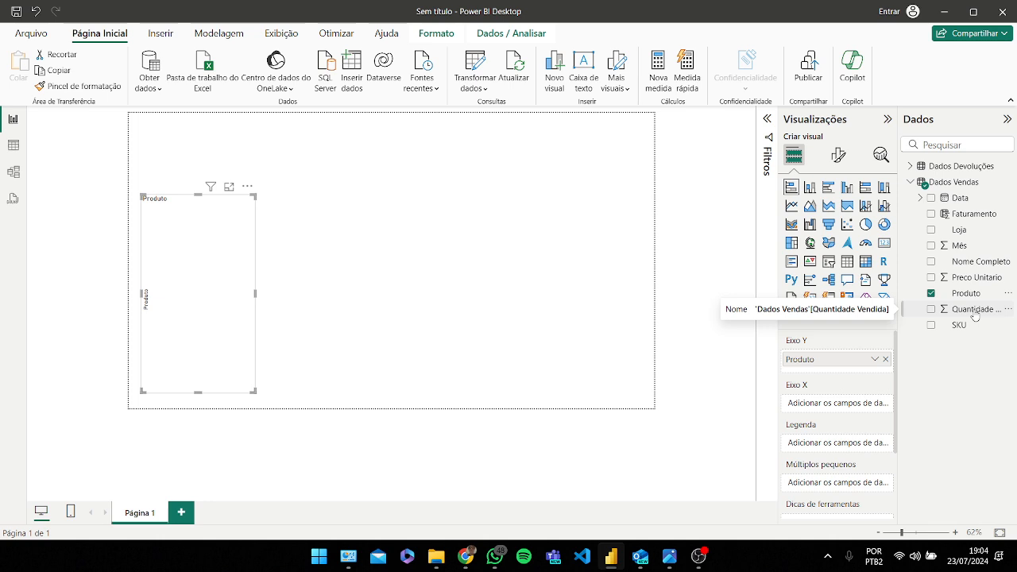
# Step: Add the Quantidade Vendida field to the bar chart's X axis
pyautogui.moveTo(975, 315); pyautogui.dragTo(850, 408)
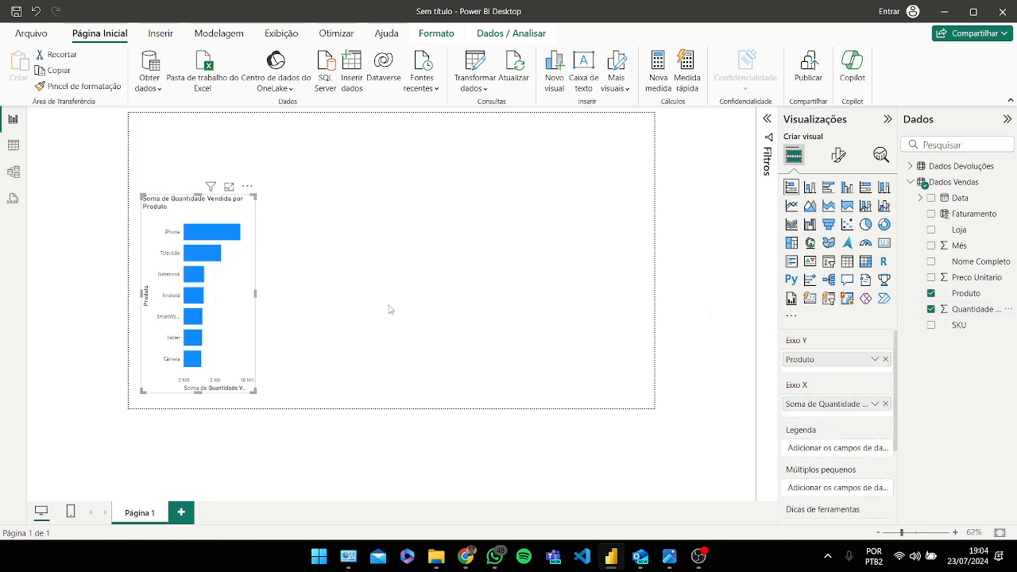
pyautogui.moveTo(230, 276)
pyautogui.mouseDown()
pyautogui.moveTo(246, 278)
pyautogui.moveTo(234, 282)
pyautogui.mouseUp()
pyautogui.click(339, 274)
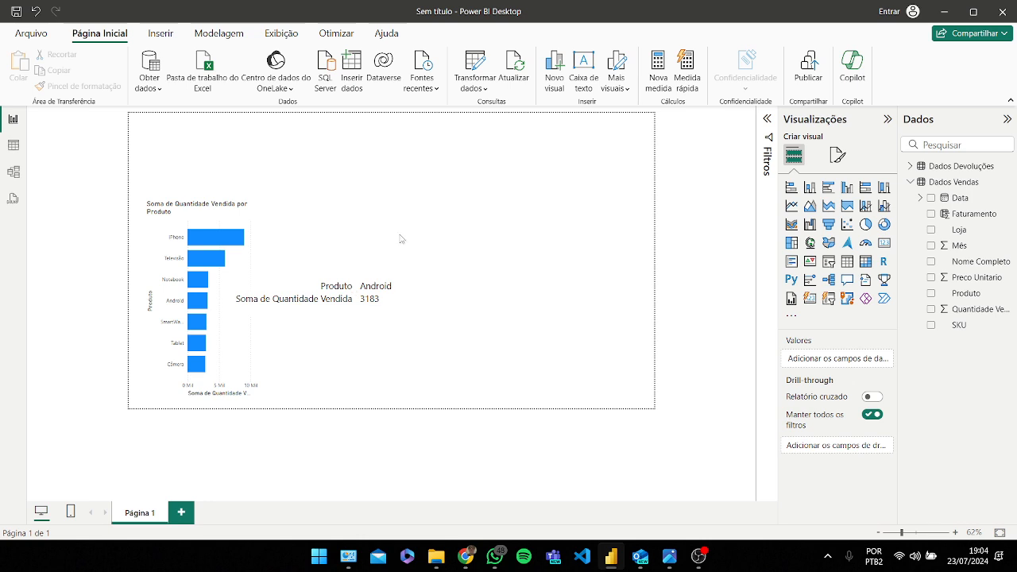
# Step: Move the bar chart slightly lower on the page, toward the left edge
pyautogui.click(227, 226)
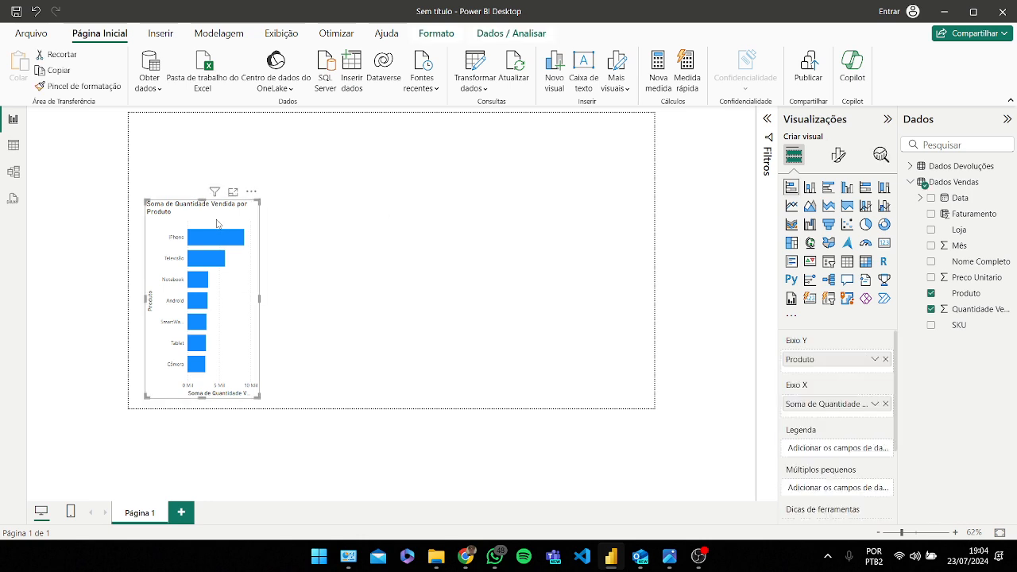
pyautogui.moveTo(216, 224); pyautogui.dragTo(267, 225)
pyautogui.moveTo(205, 246); pyautogui.dragTo(241, 238)
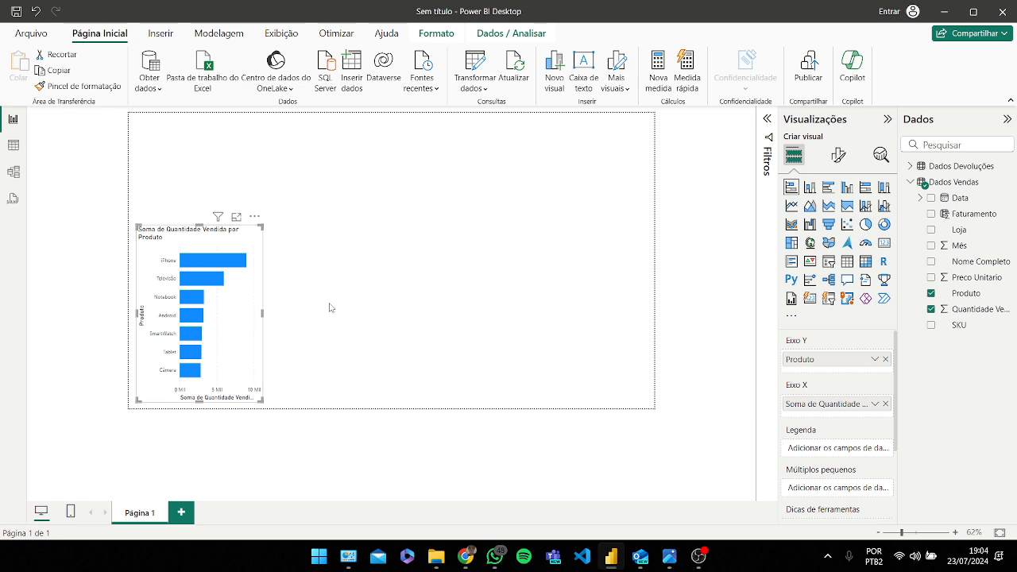
pyautogui.click(386, 302)
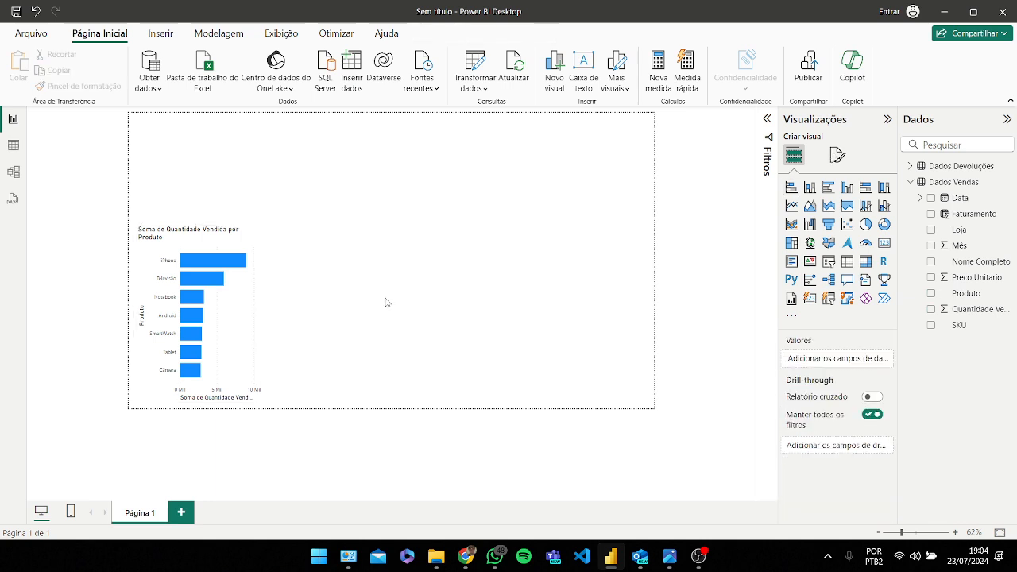
pyautogui.click(211, 248)
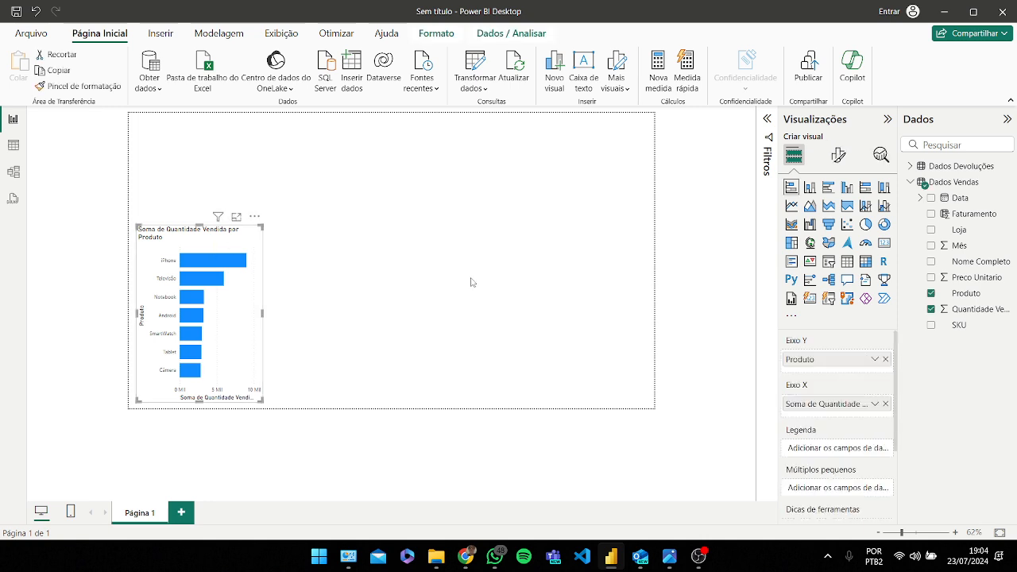
# Step: Change the bar chart's title text to "Quantidade Vendida p/Produto" in the format settings
pyautogui.click(842, 157)
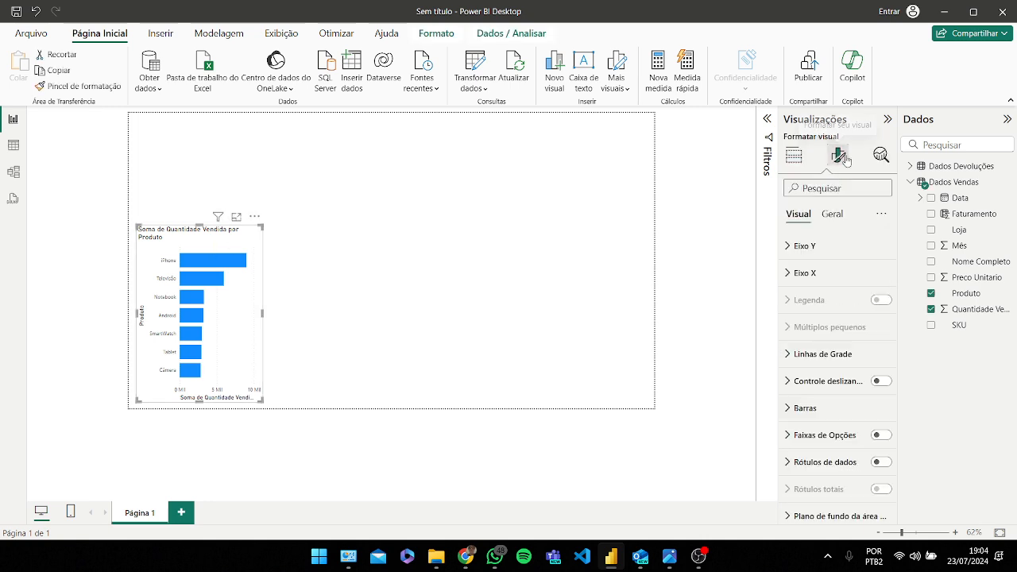
pyautogui.click(831, 215)
pyautogui.click(803, 272)
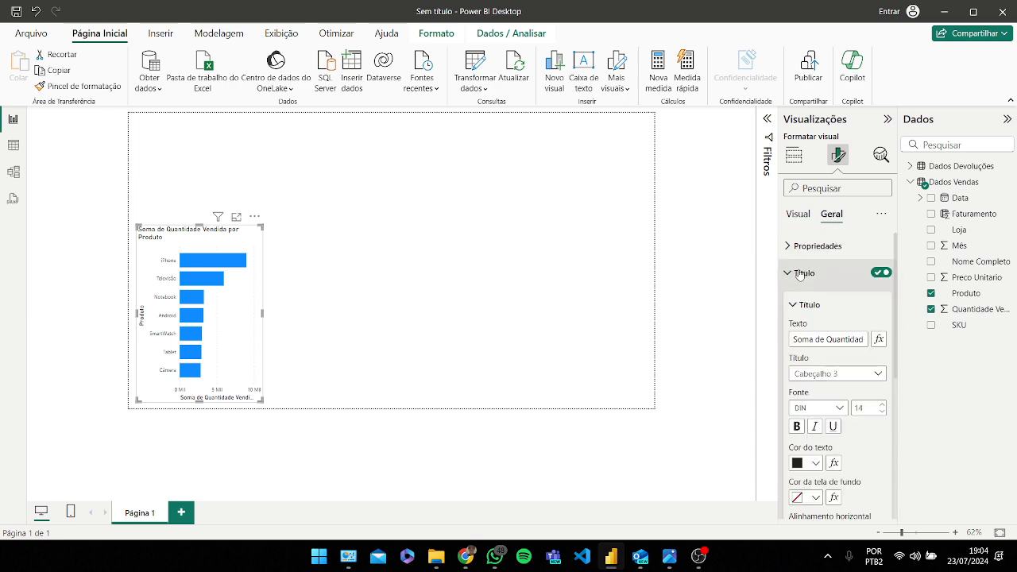
pyautogui.moveTo(822, 344); pyautogui.dragTo(755, 348)
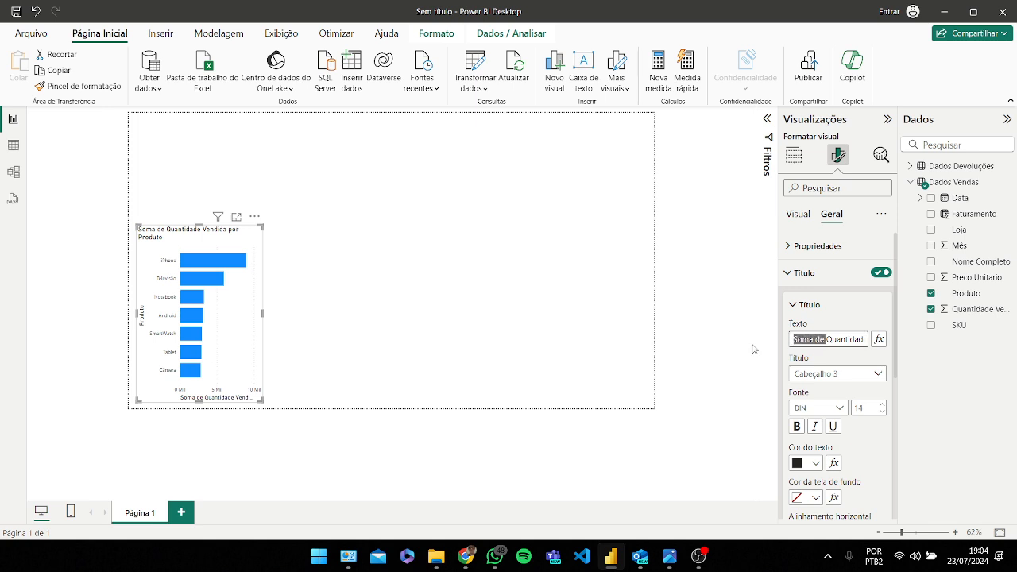
pyautogui.press('BackSpace')
pyautogui.moveTo(833, 342)
pyautogui.mouseDown()
pyautogui.moveTo(878, 343)
pyautogui.moveTo(821, 341)
pyautogui.mouseUp()
pyautogui.click(835, 342)
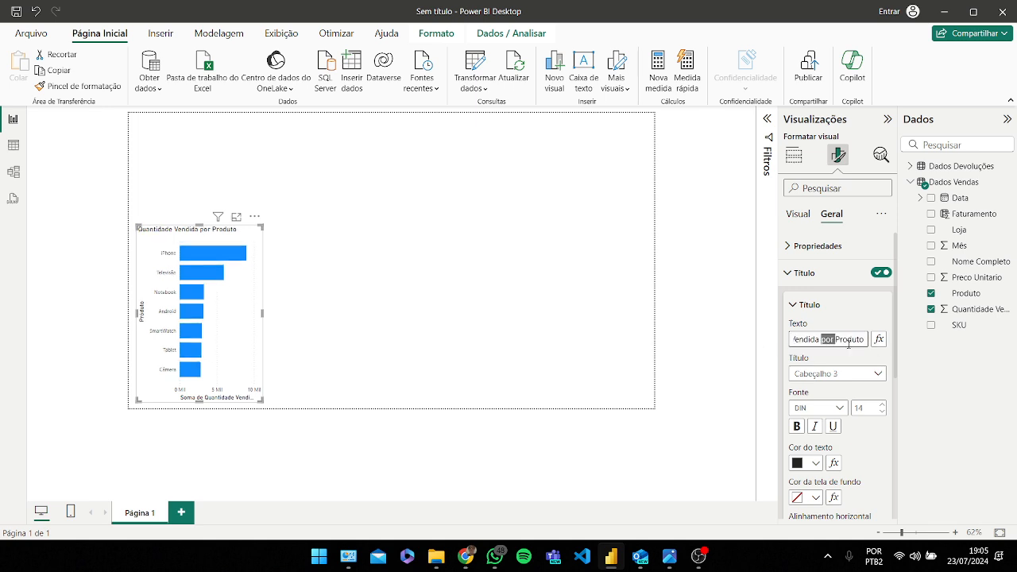
pyautogui.press('BackSpace')
pyautogui.write('p')
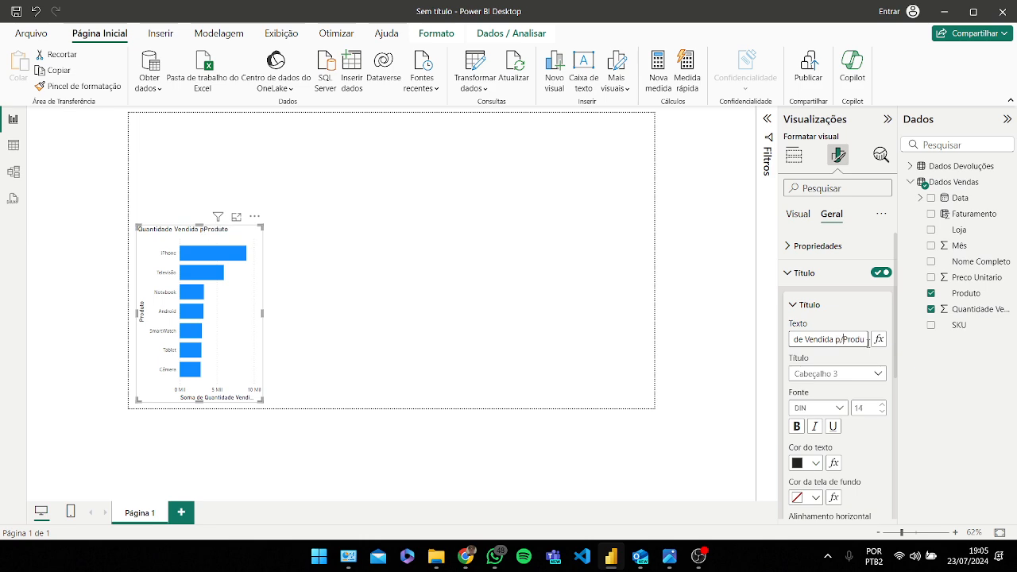
pyautogui.write('/')
# Step: Make the bar chart title bold and centre-aligned
pyautogui.scroll(-2, 850, 388)
pyautogui.scroll(2, 842, 333)
pyautogui.click(798, 214)
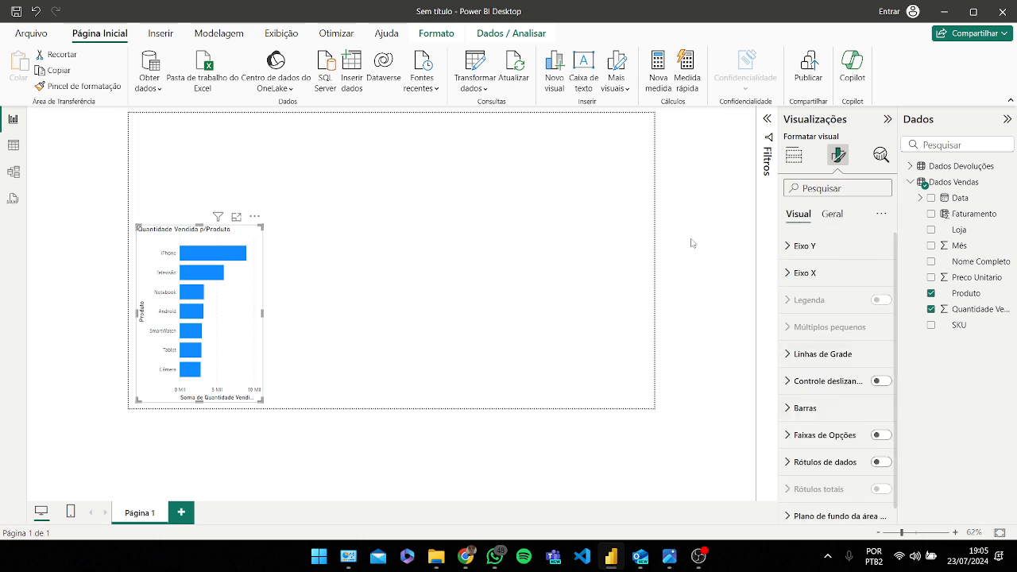
pyautogui.click(831, 218)
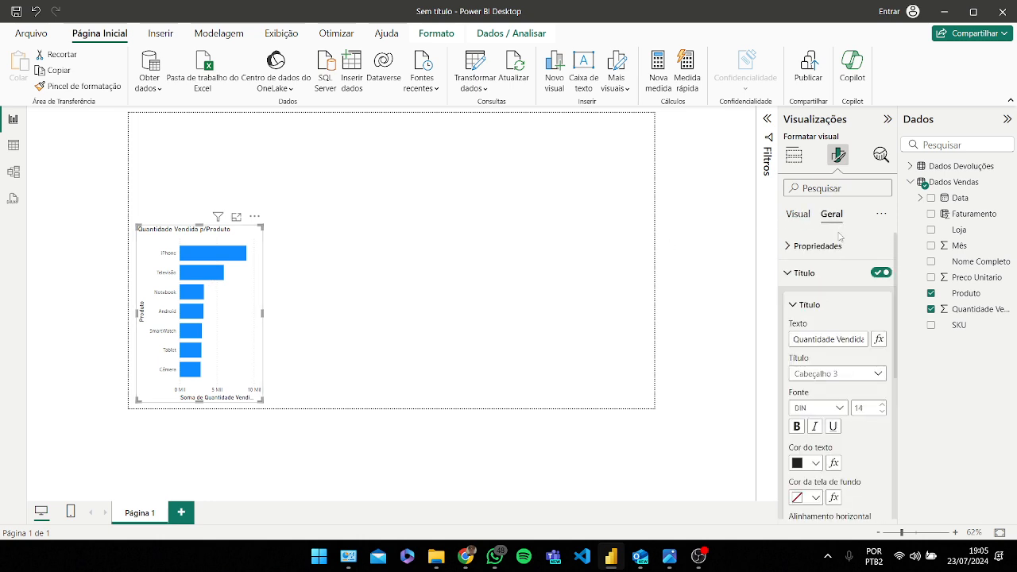
pyautogui.scroll(-1, 827, 308)
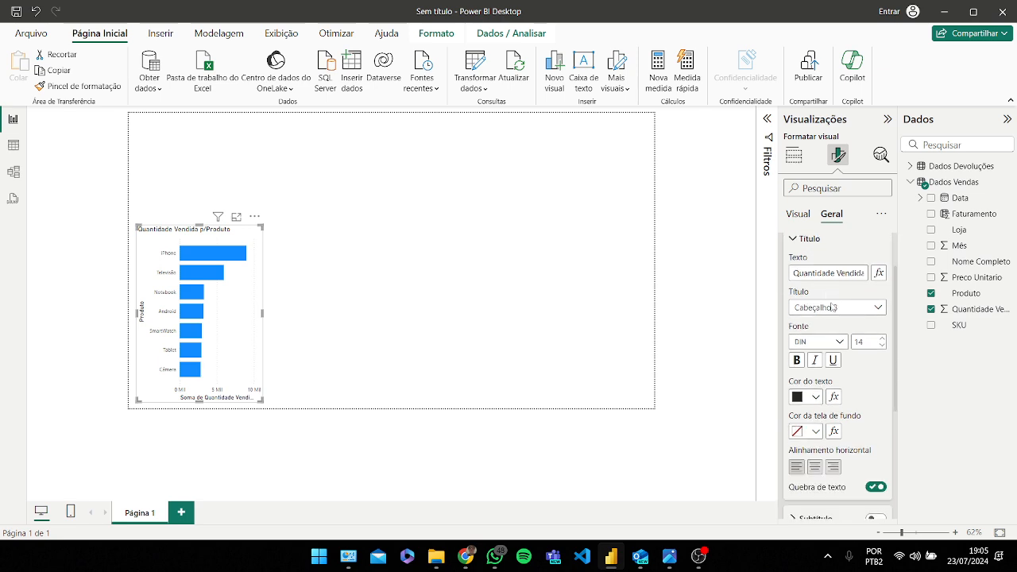
pyautogui.scroll(1, 834, 397)
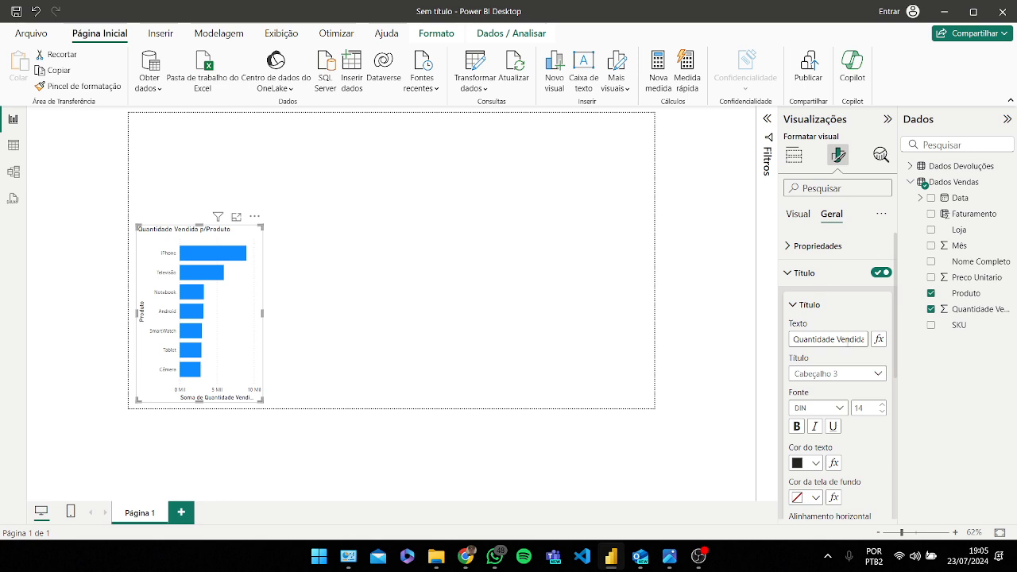
pyautogui.scroll(-1, 848, 340)
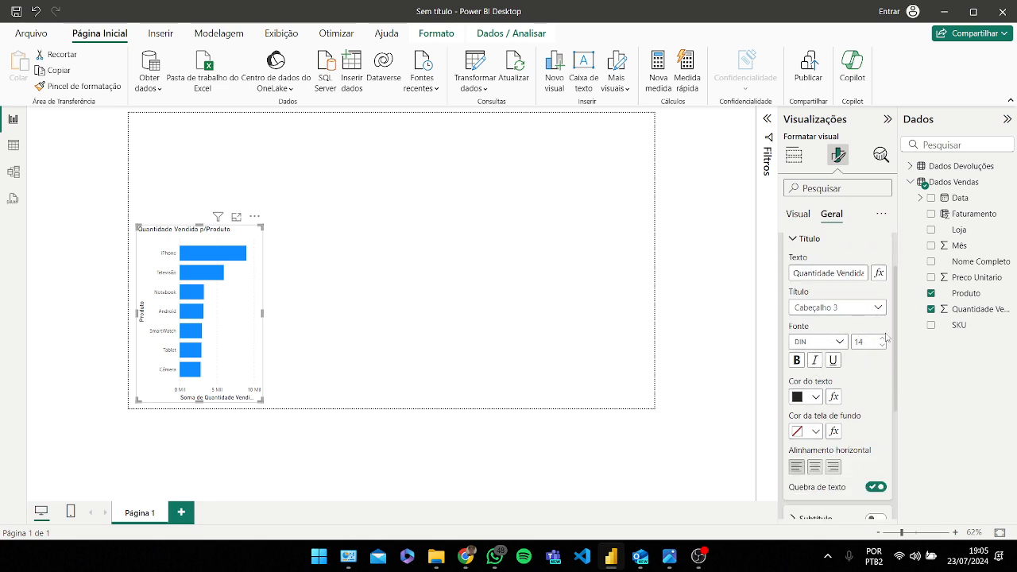
pyautogui.click(796, 362)
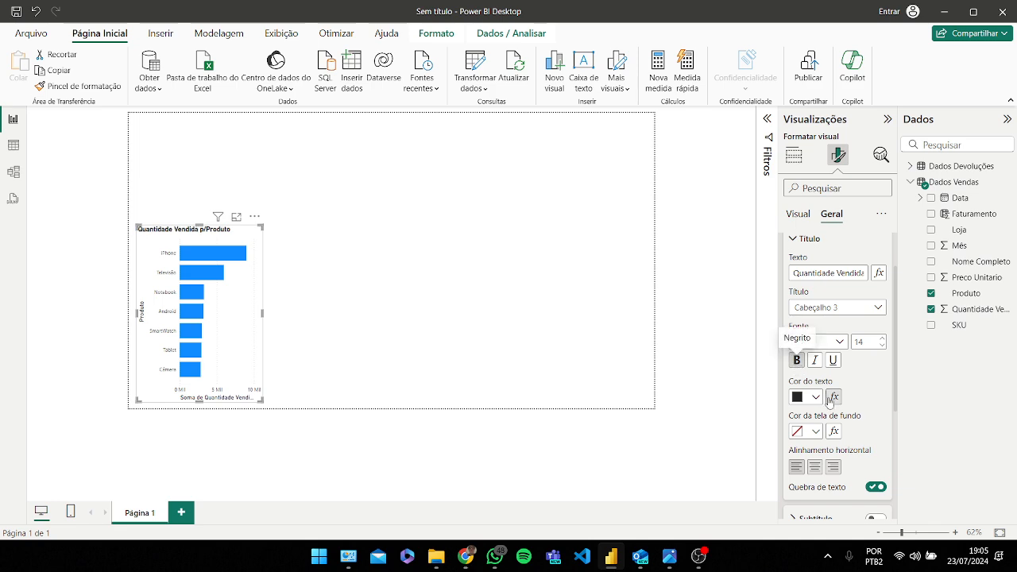
pyautogui.click(814, 467)
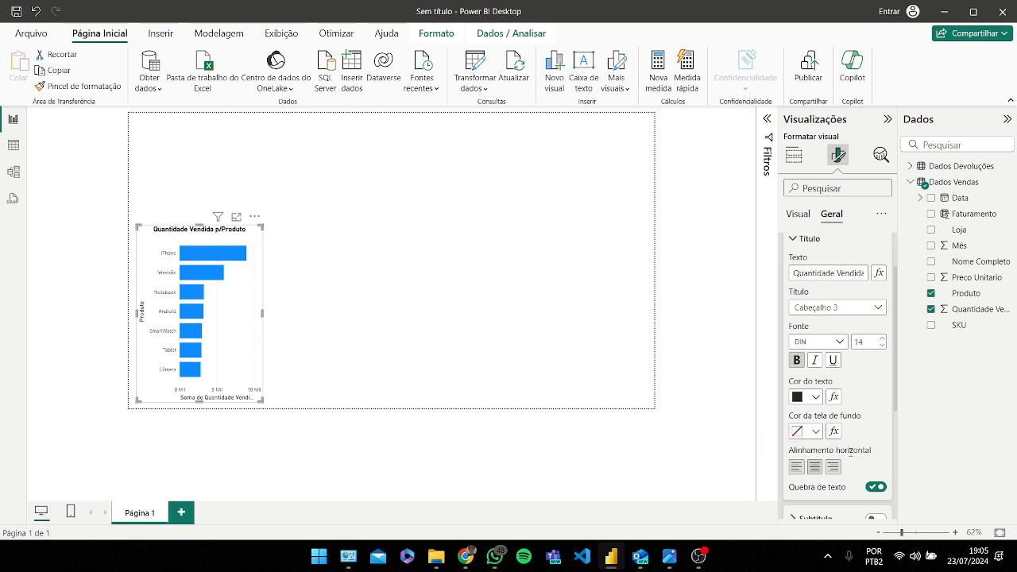
pyautogui.scroll(-2, 862, 443)
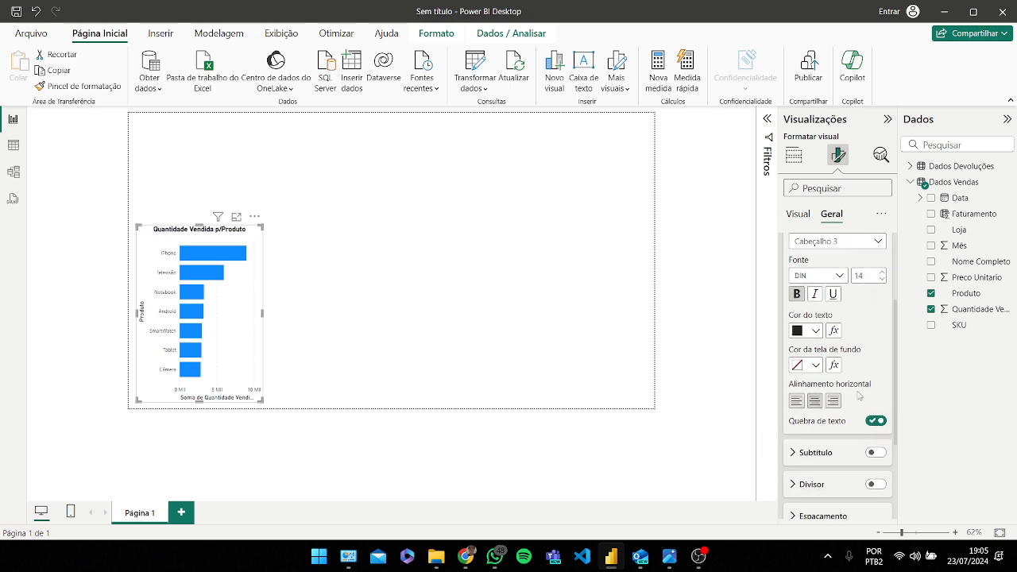
pyautogui.scroll(-2, 861, 397)
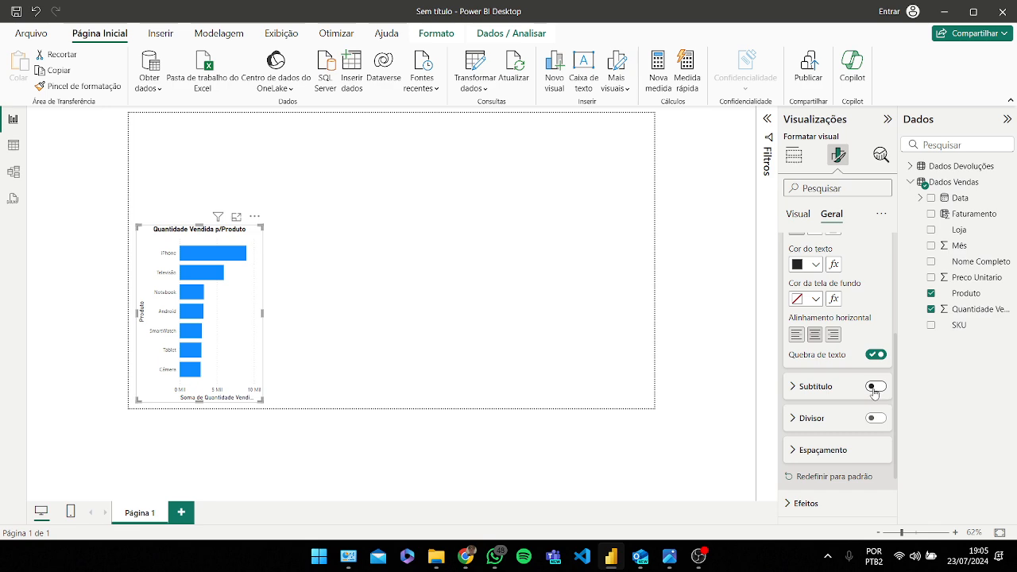
pyautogui.scroll(-2, 874, 389)
pyautogui.scroll(8, 870, 389)
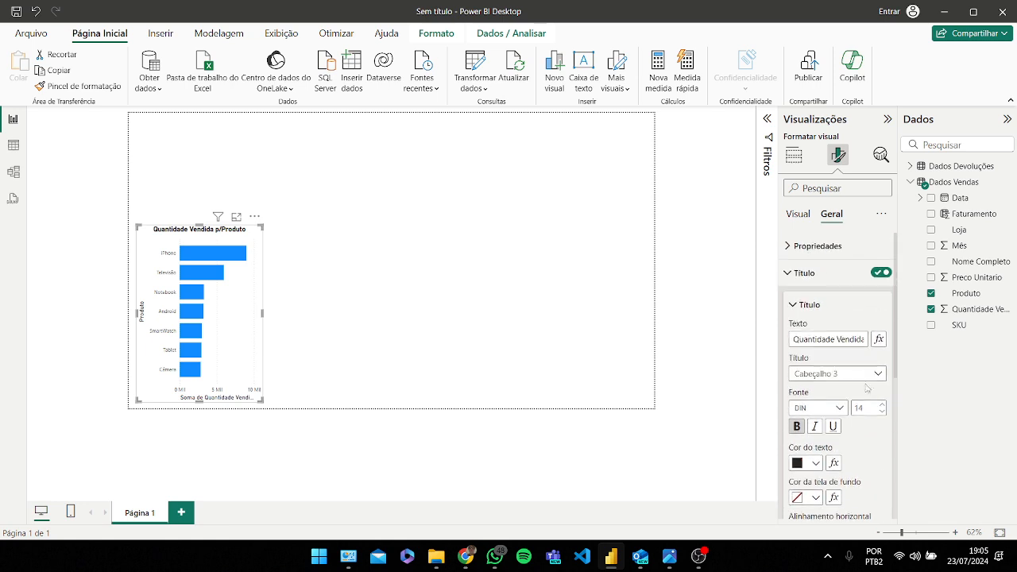
pyautogui.click(804, 272)
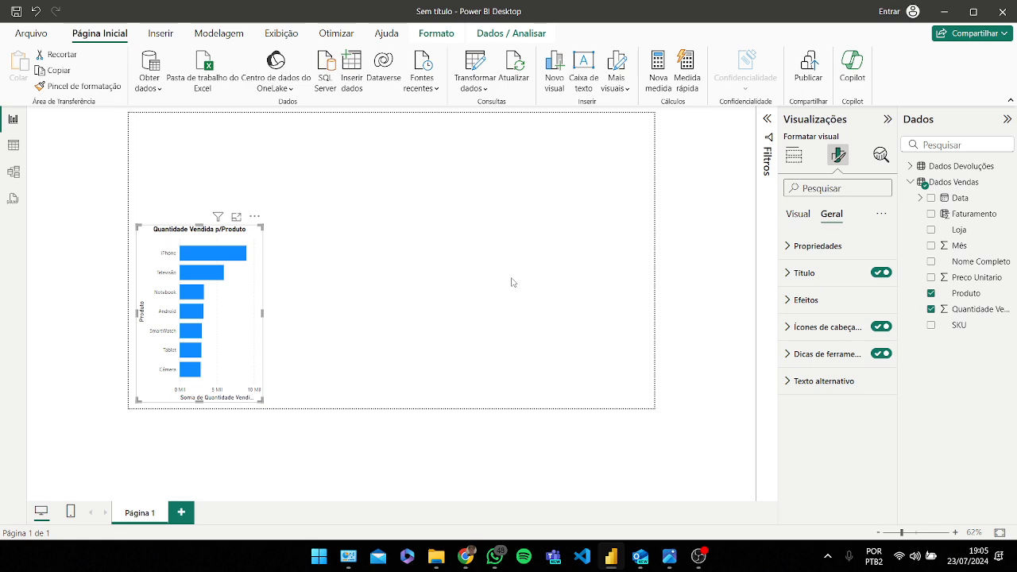
pyautogui.click(583, 274)
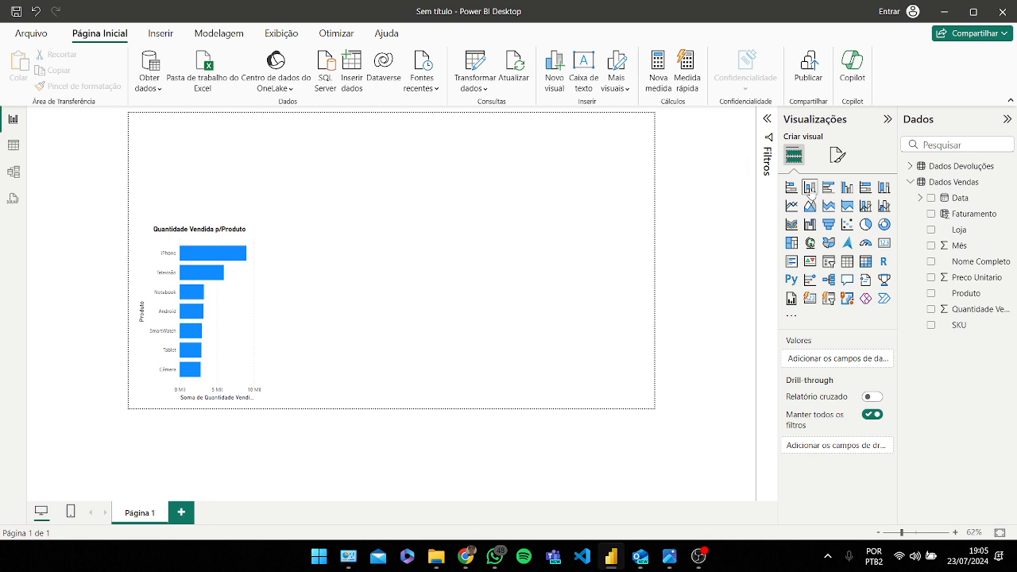
# Step: Insert a stacked column chart and move it to the right of the bar chart
pyautogui.click(809, 189)
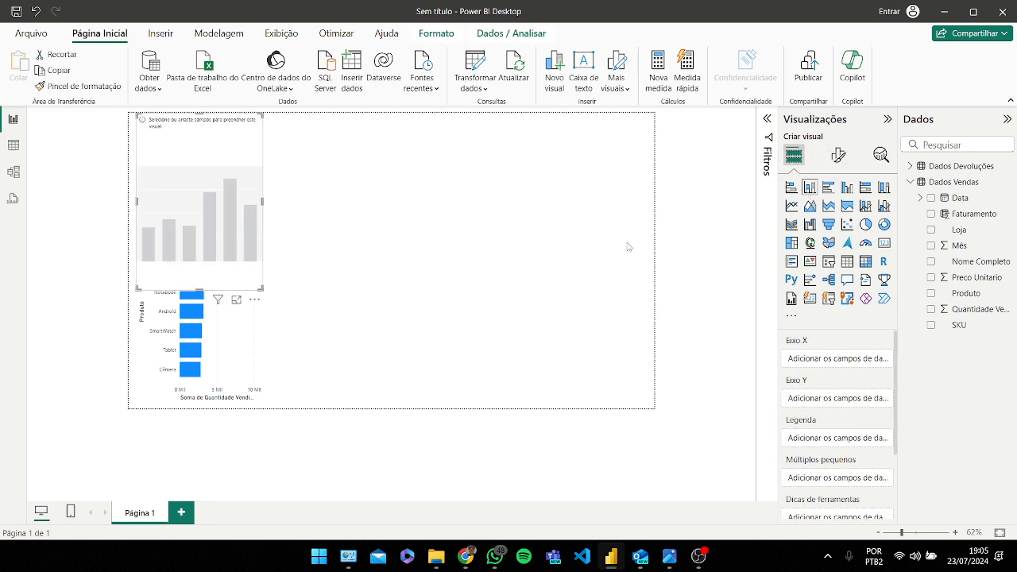
pyautogui.moveTo(205, 207); pyautogui.dragTo(553, 315)
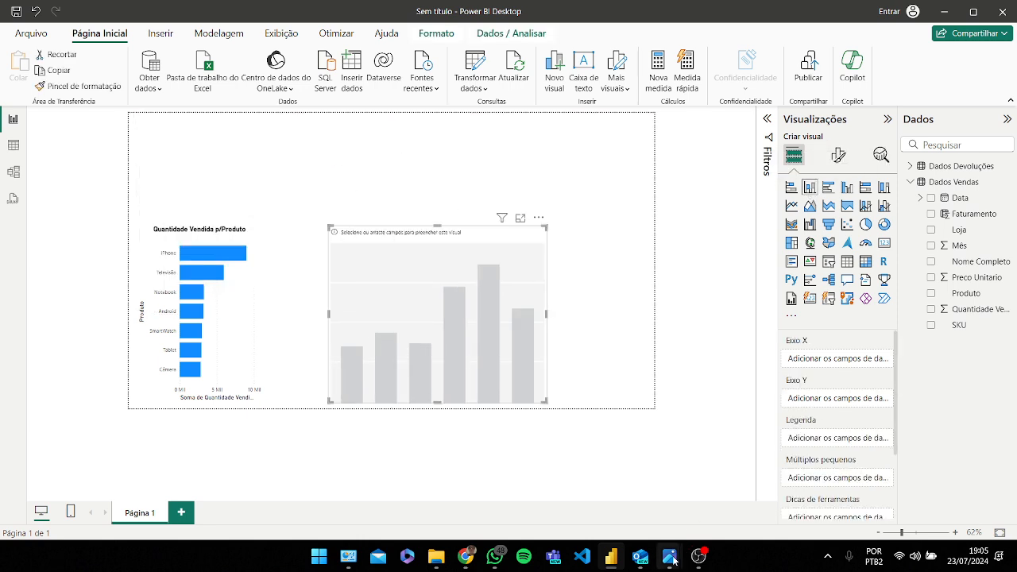
# Step: Open the modelo.png reference dashboard image to compare the layout, then close it
pyautogui.moveTo(669, 556)
pyautogui.click(731, 499)
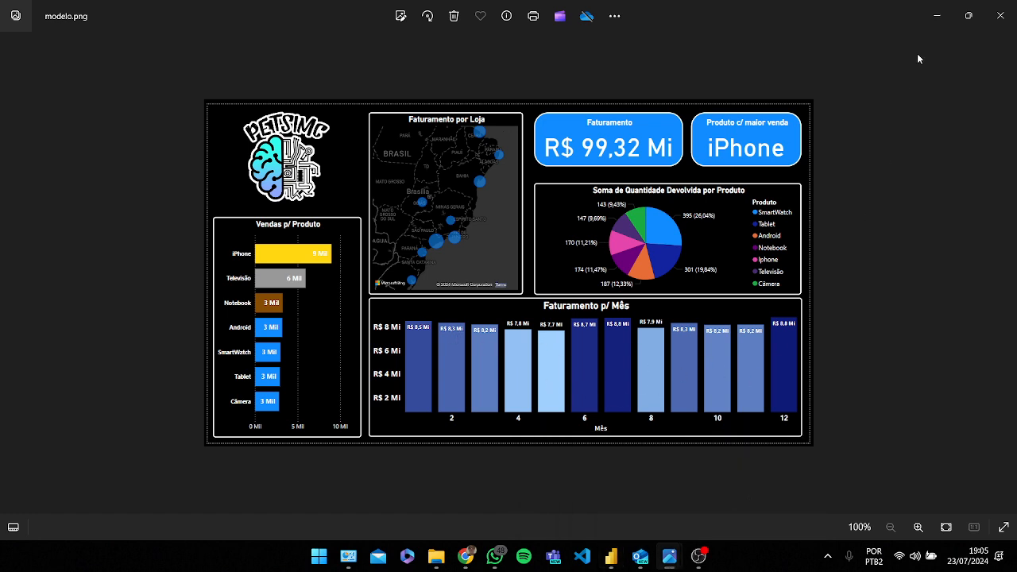
pyautogui.click(939, 15)
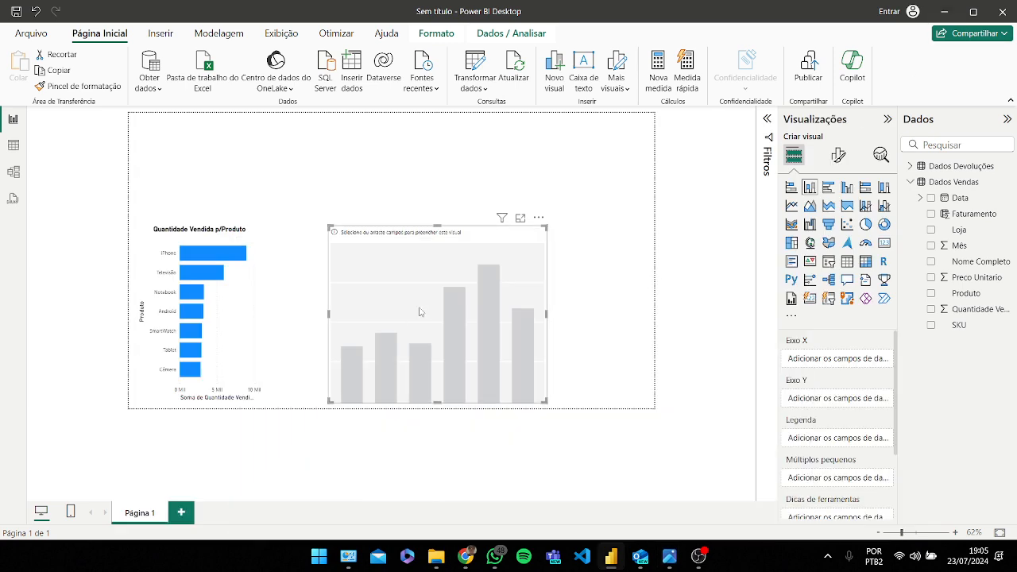
# Step: Resize the column chart wider and shorter, spanning the page's lower-right area beside the bar chart
pyautogui.moveTo(439, 330); pyautogui.dragTo(440, 337)
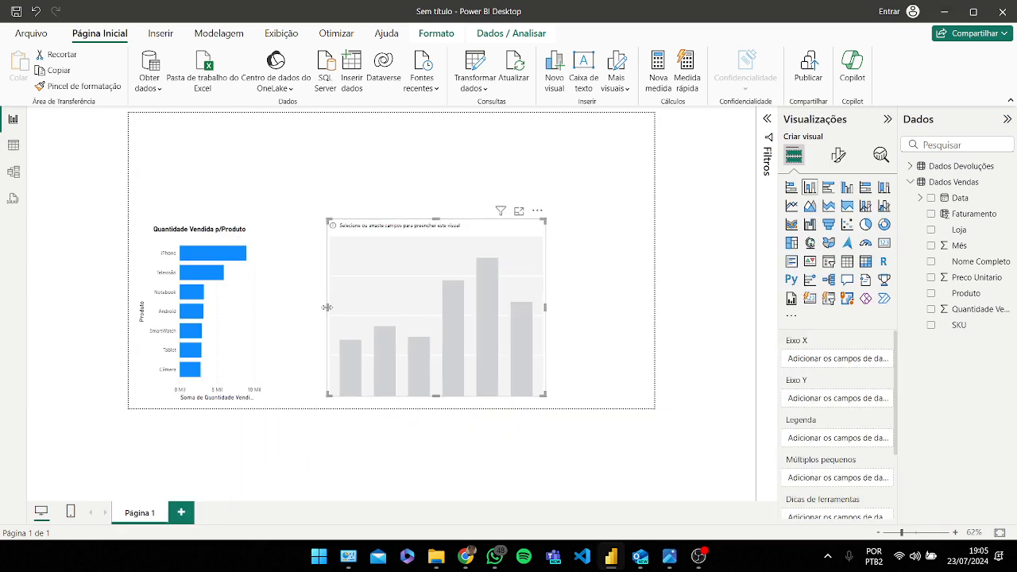
pyautogui.moveTo(327, 313); pyautogui.dragTo(265, 316)
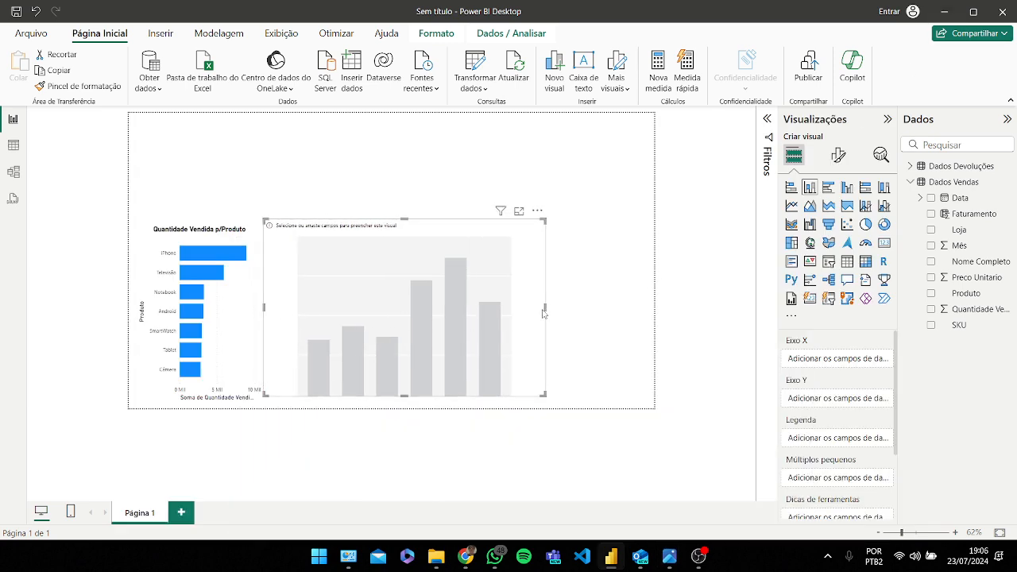
pyautogui.moveTo(543, 312); pyautogui.dragTo(641, 313)
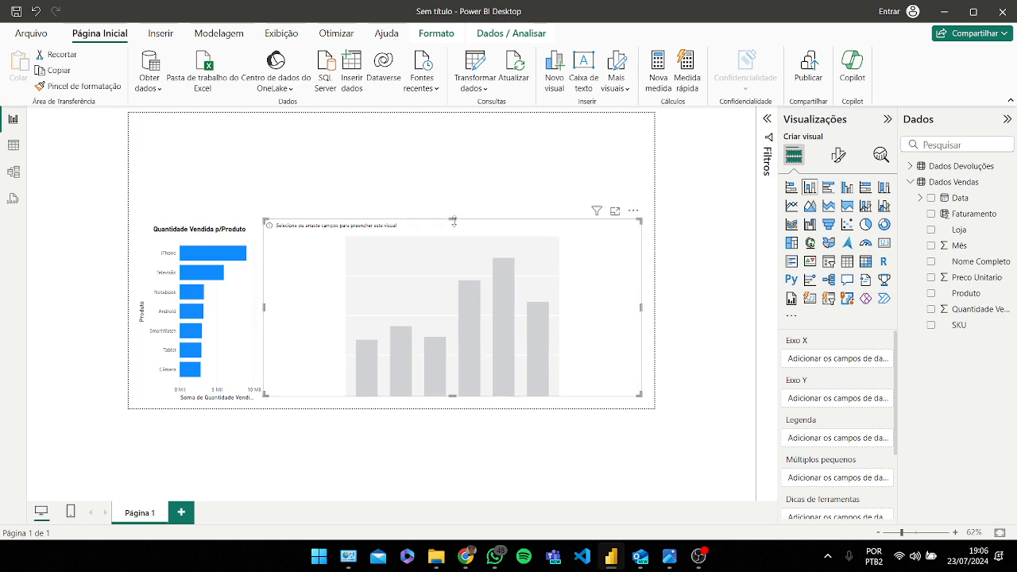
pyautogui.moveTo(453, 221); pyautogui.dragTo(452, 278)
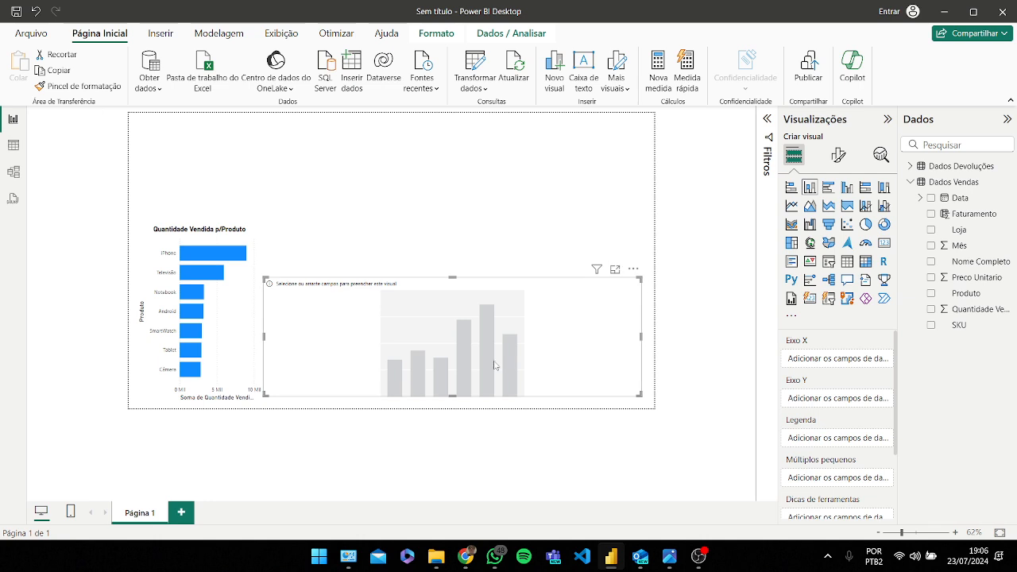
pyautogui.moveTo(487, 348); pyautogui.dragTo(492, 350)
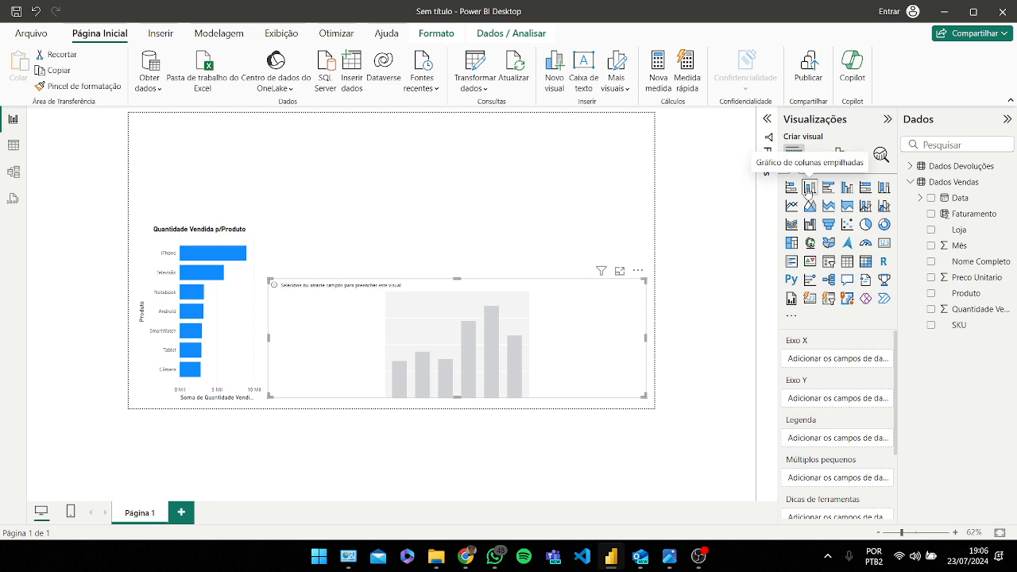
# Step: Open the modelo.png reference image again to check the monthly chart, then close it
pyautogui.moveTo(669, 556)
pyautogui.click(724, 471)
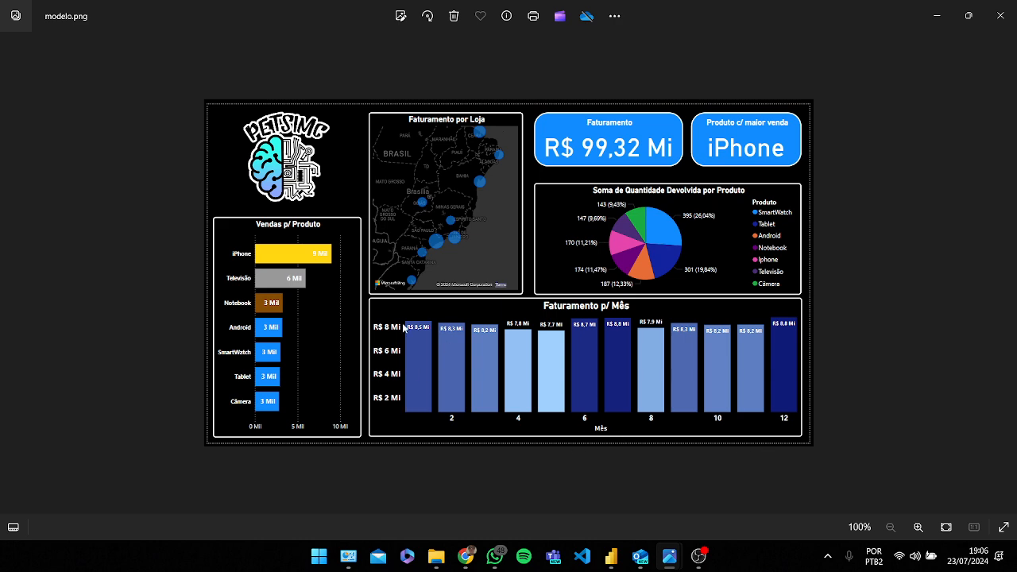
pyautogui.click(937, 15)
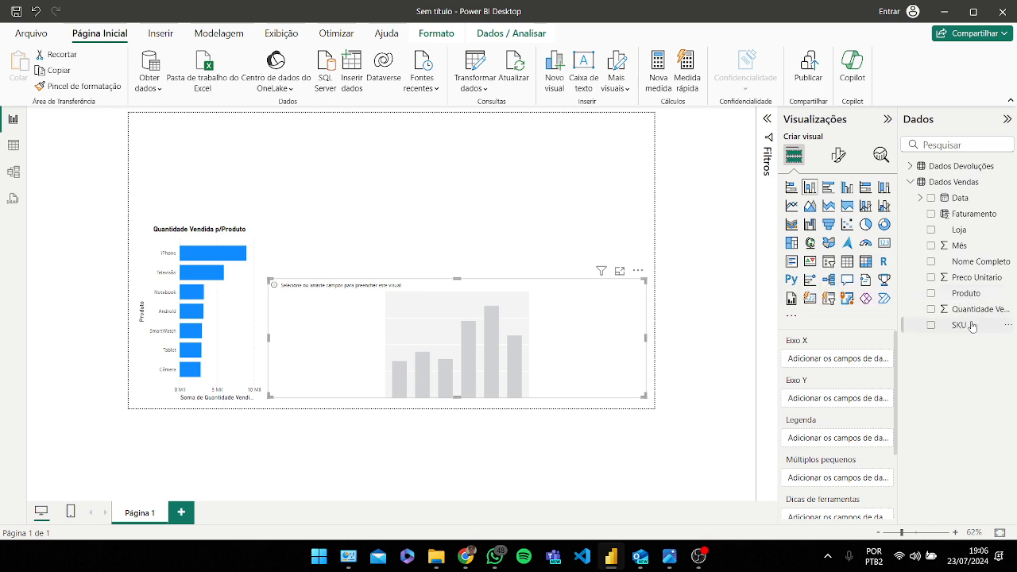
# Step: Add the Dados Vendas Mês field to the column chart's X axis
pyautogui.moveTo(963, 247); pyautogui.dragTo(839, 361)
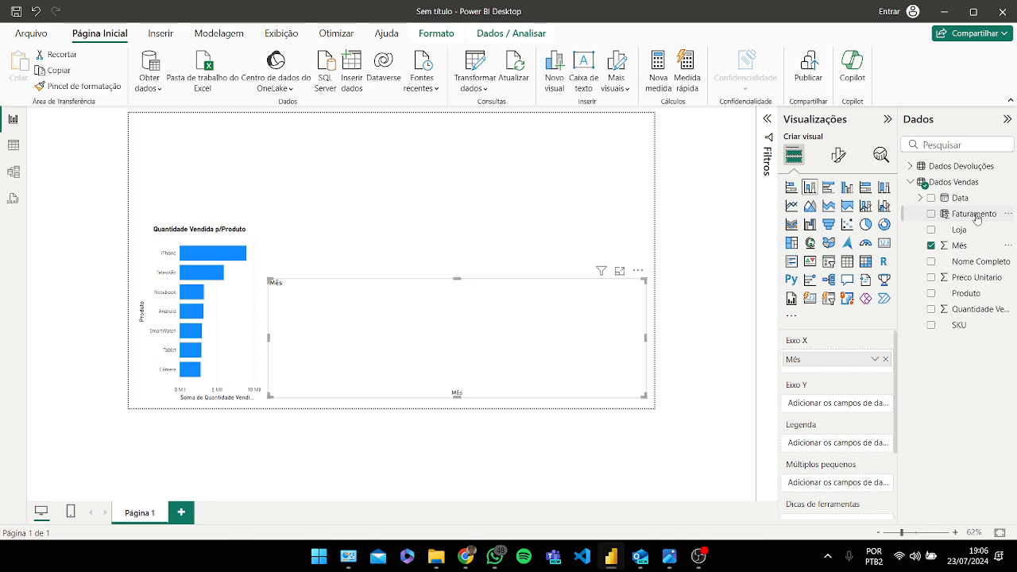
# Step: Add the Faturamento field to the column chart's Y axis and nudge the chart slightly upward
pyautogui.moveTo(977, 219); pyautogui.dragTo(847, 407)
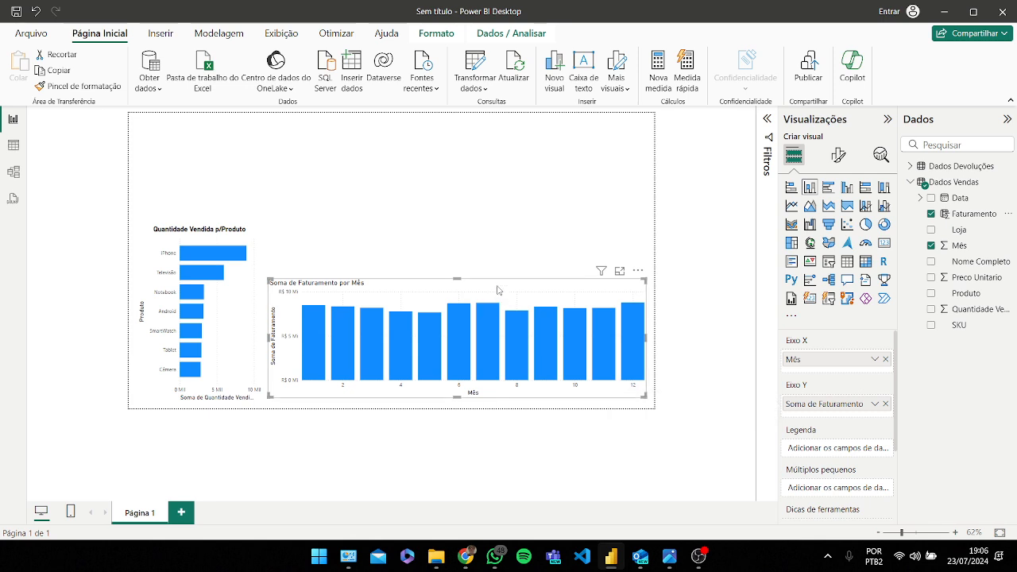
pyautogui.moveTo(495, 294); pyautogui.dragTo(492, 287)
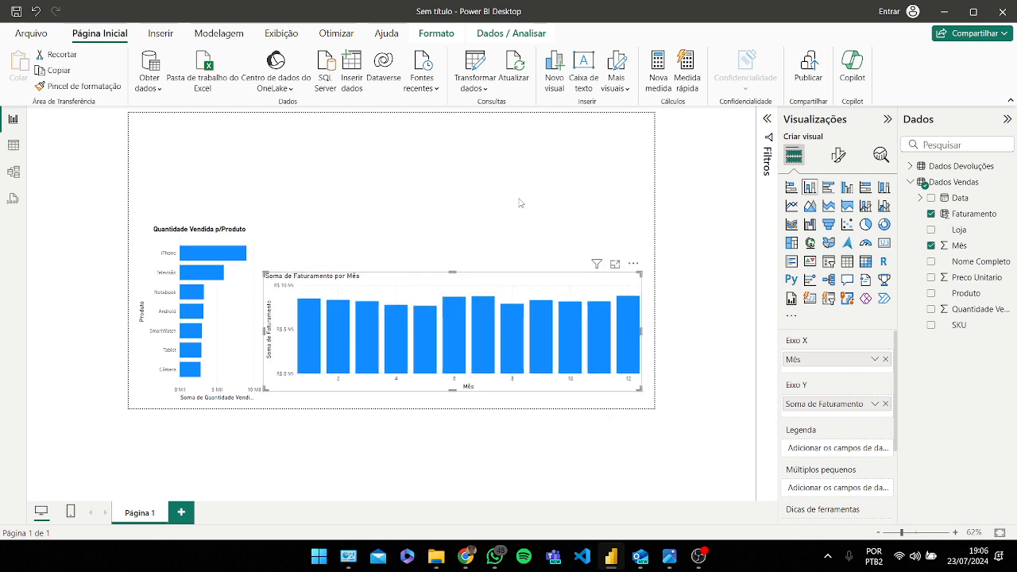
# Step: Turn on data labels for the monthly revenue column chart
pyautogui.click(519, 199)
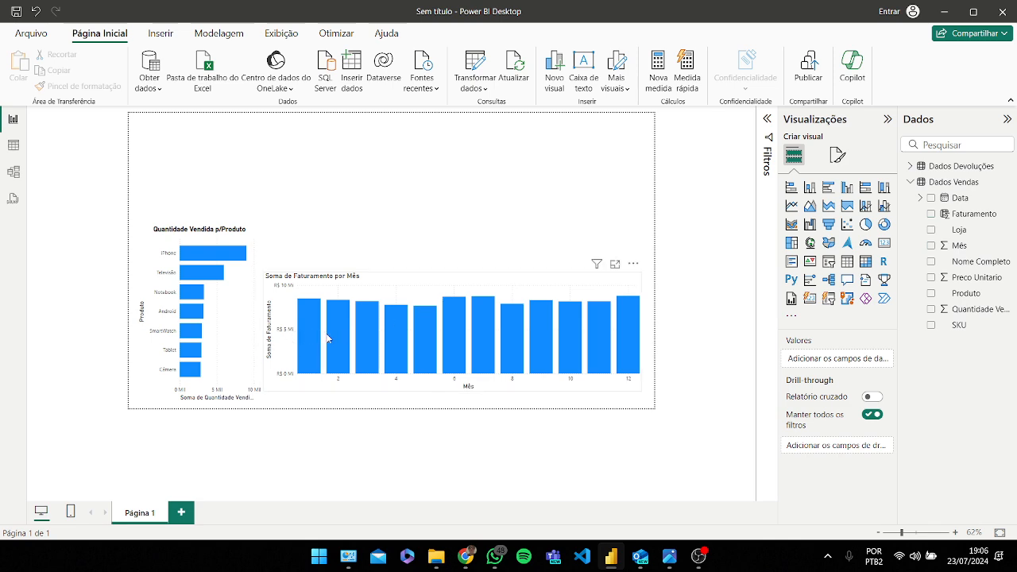
pyautogui.click(349, 338)
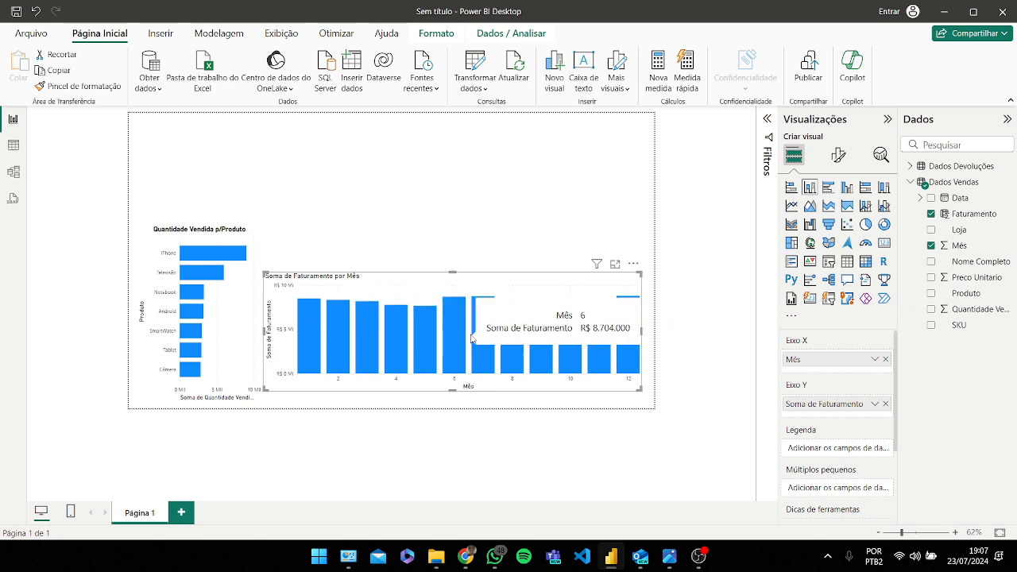
pyautogui.click(838, 155)
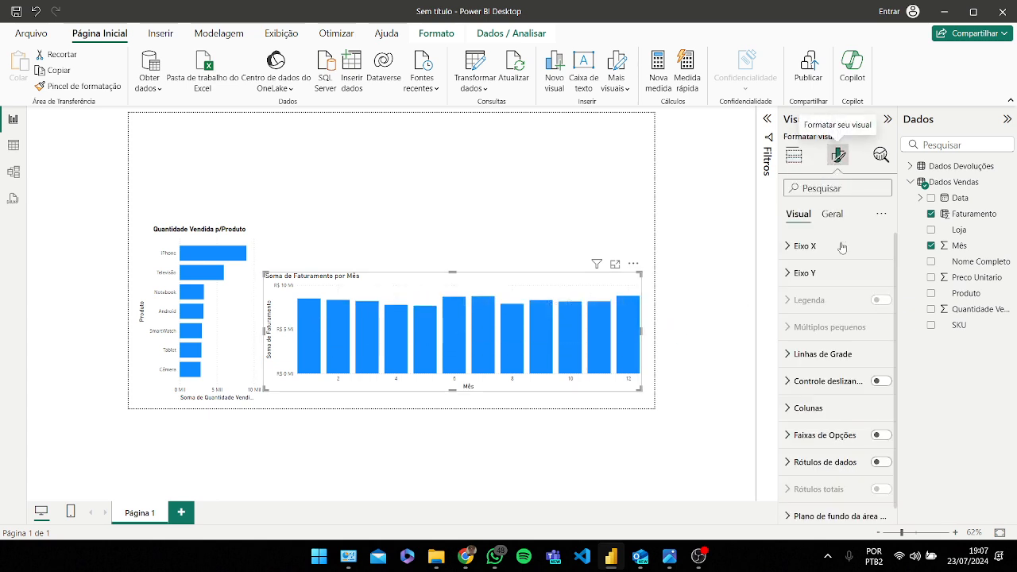
pyautogui.click(881, 434)
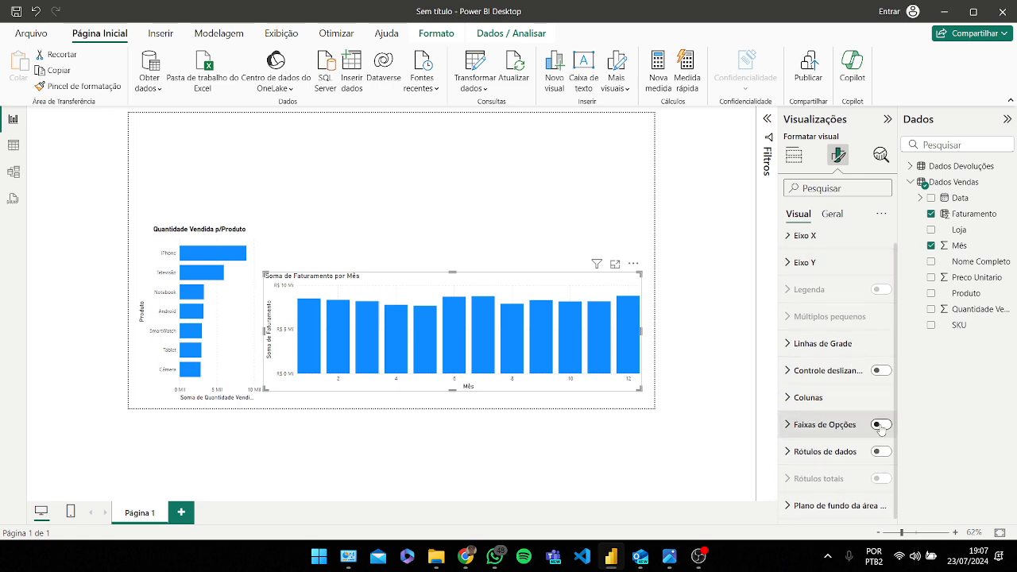
pyautogui.click(880, 426)
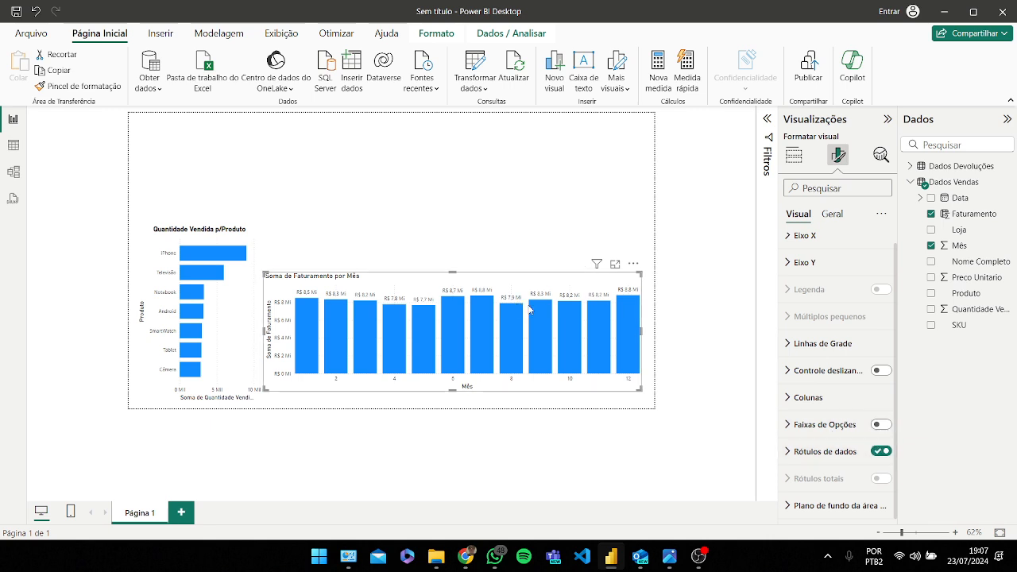
# Step: Turn on data labels for the Quantidade Vendida p/Produto bar chart
pyautogui.click(231, 306)
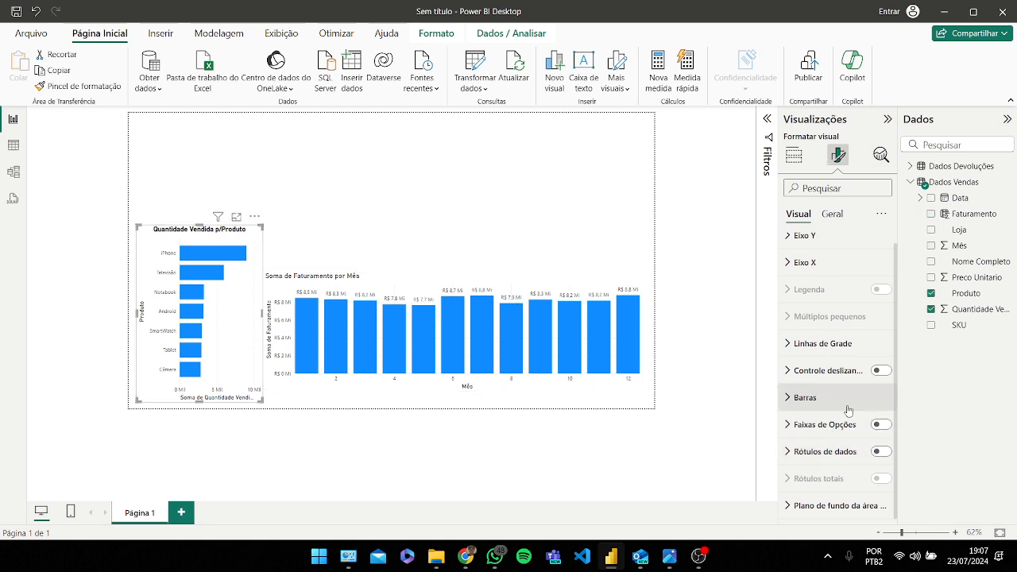
pyautogui.click(881, 452)
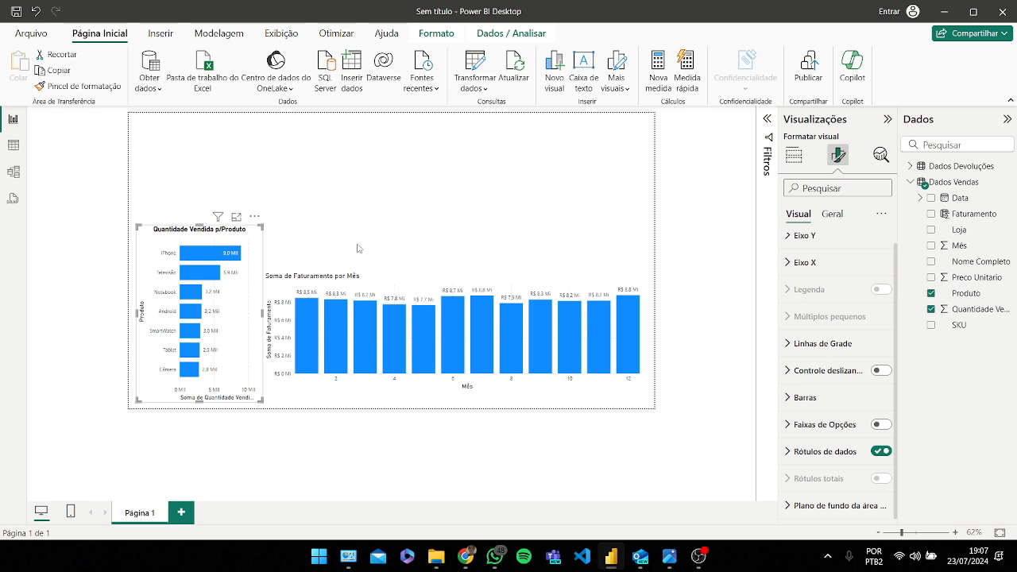
pyautogui.click(455, 333)
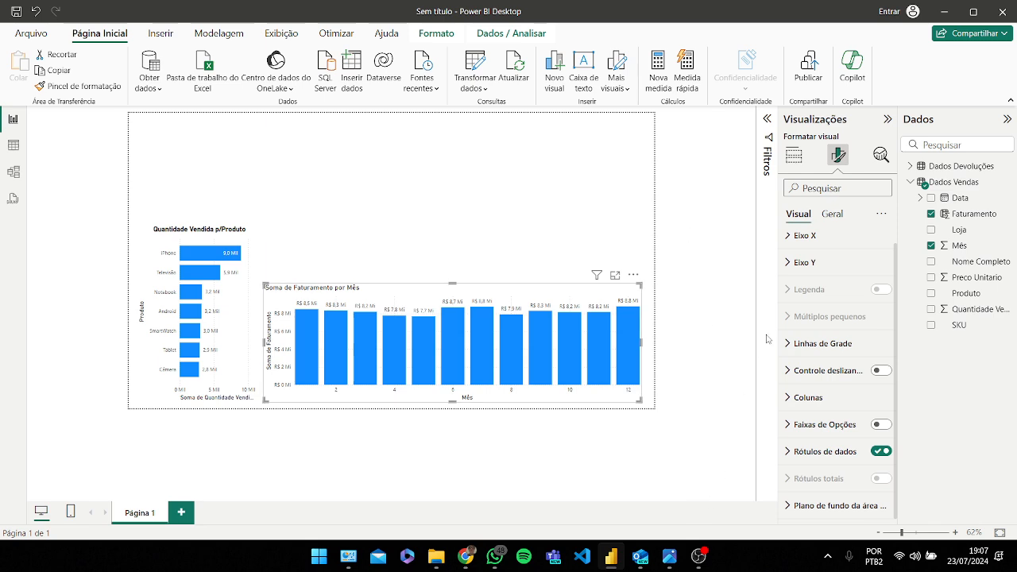
pyautogui.click(793, 156)
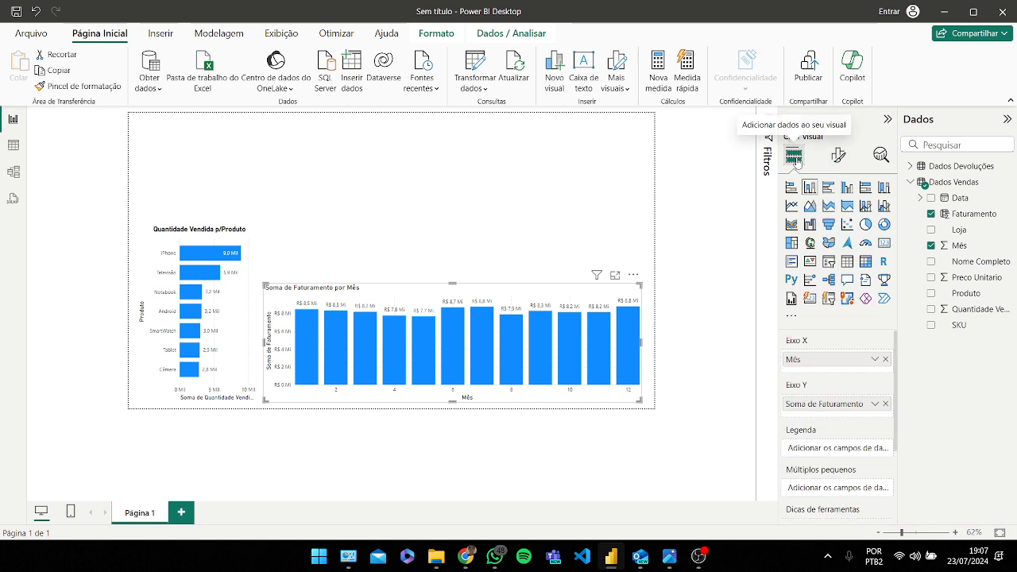
pyautogui.click(885, 243)
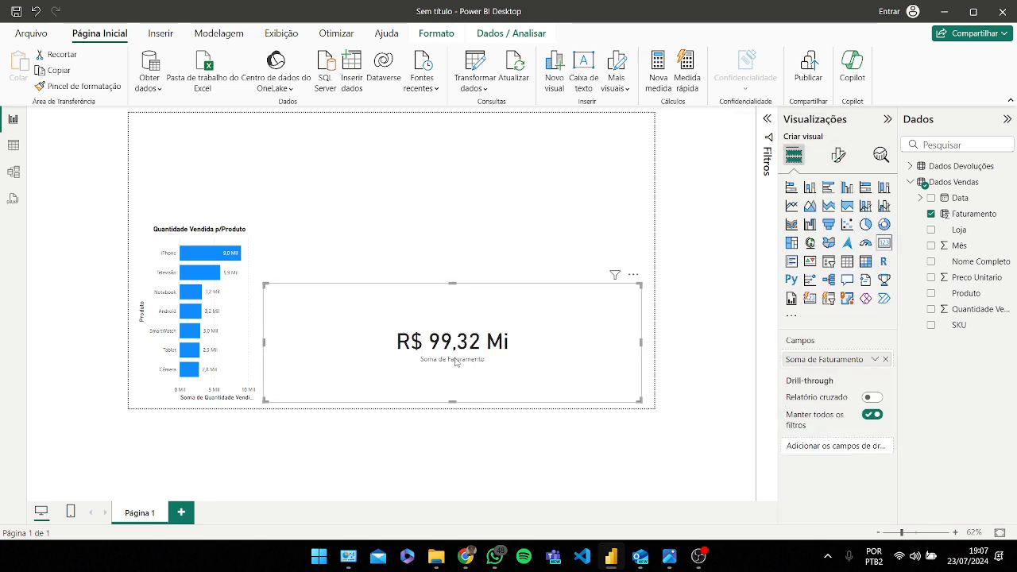
pyautogui.hotkey('ctrl', 'z')
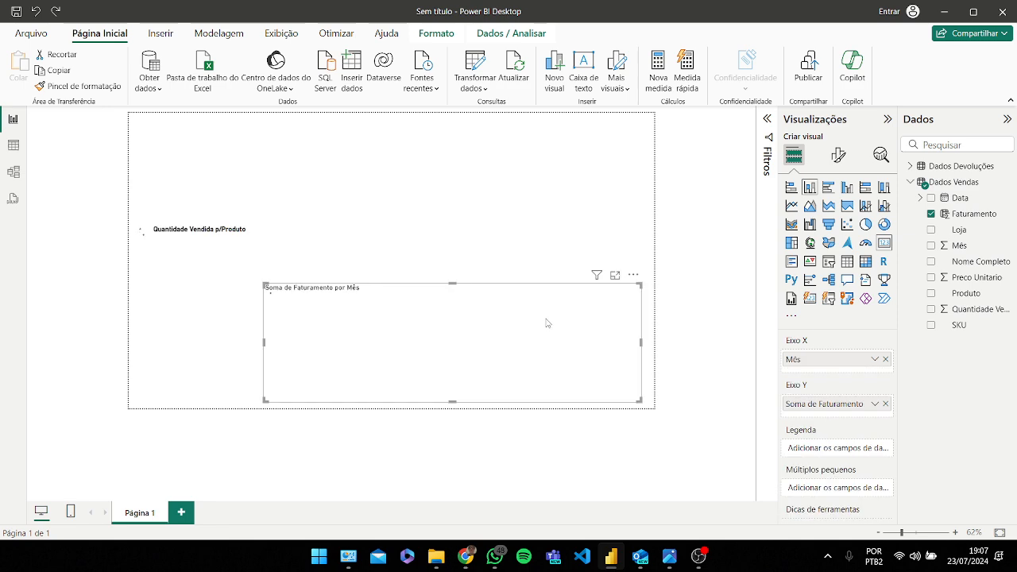
pyautogui.click(542, 224)
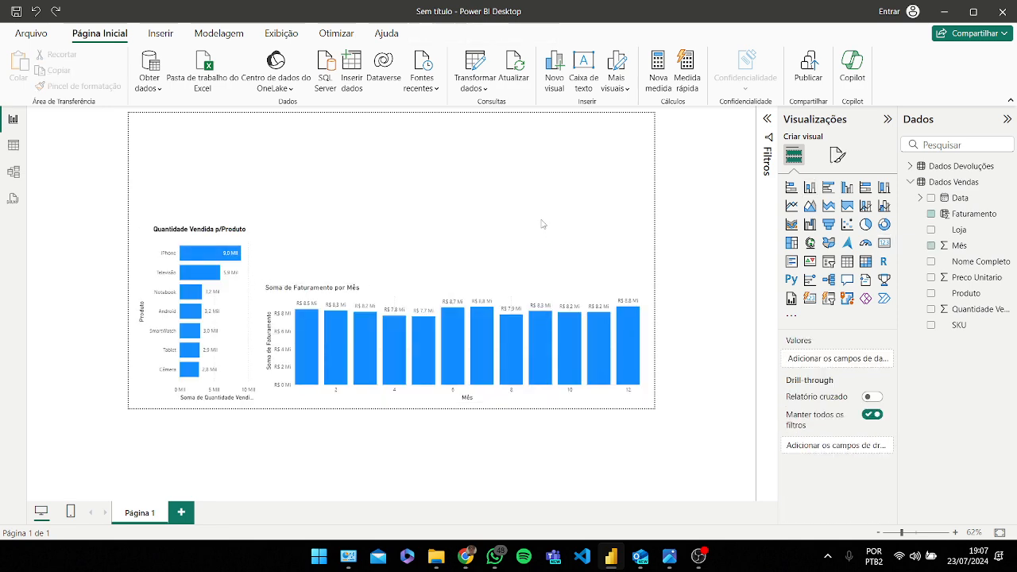
# Step: Test the cross-filtering by selecting bars in the product and monthly charts, then clearing the selection
pyautogui.click(207, 276)
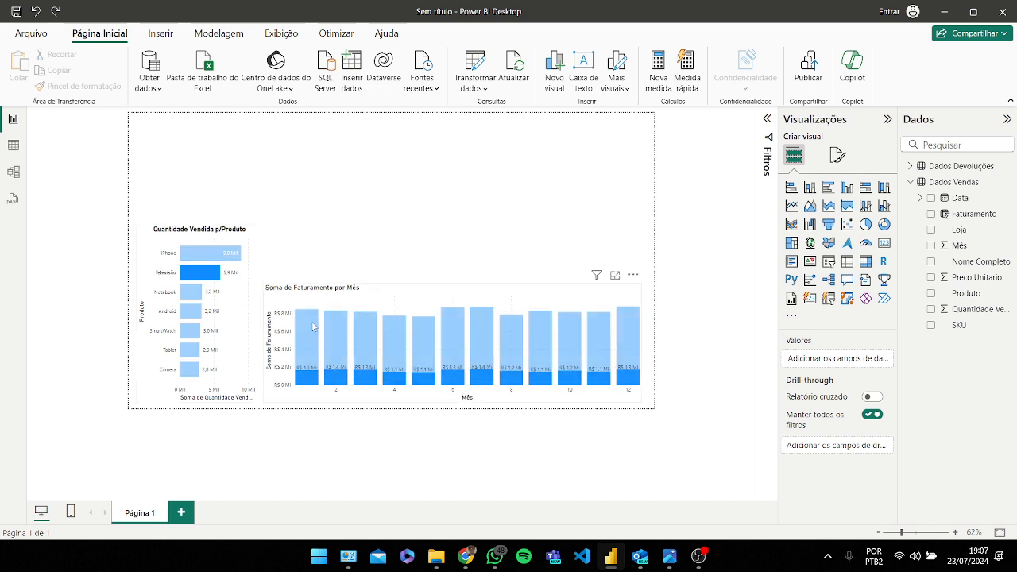
pyautogui.click(309, 327)
pyautogui.click(236, 293)
pyautogui.click(341, 234)
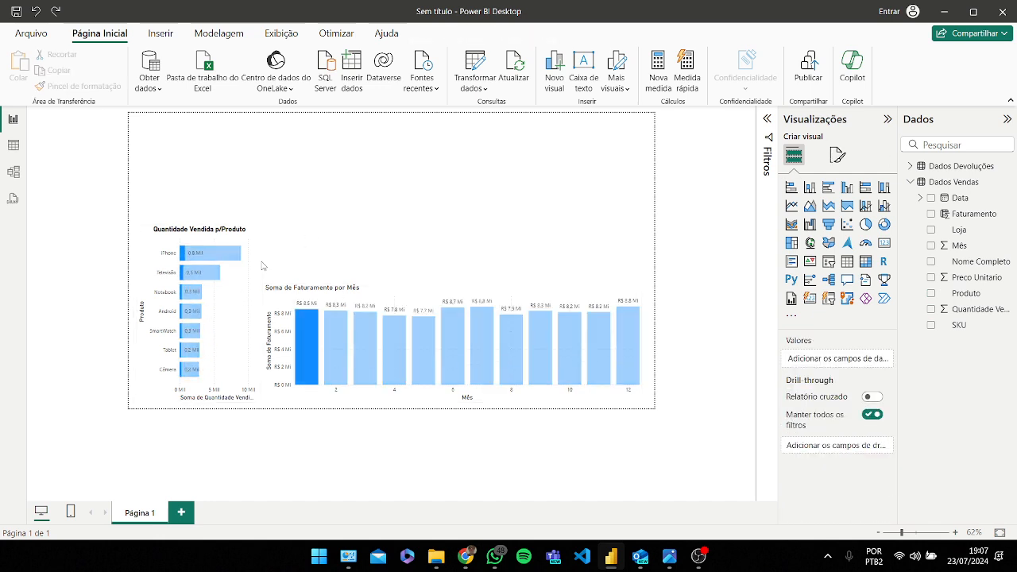
pyautogui.click(252, 240)
pyautogui.click(838, 156)
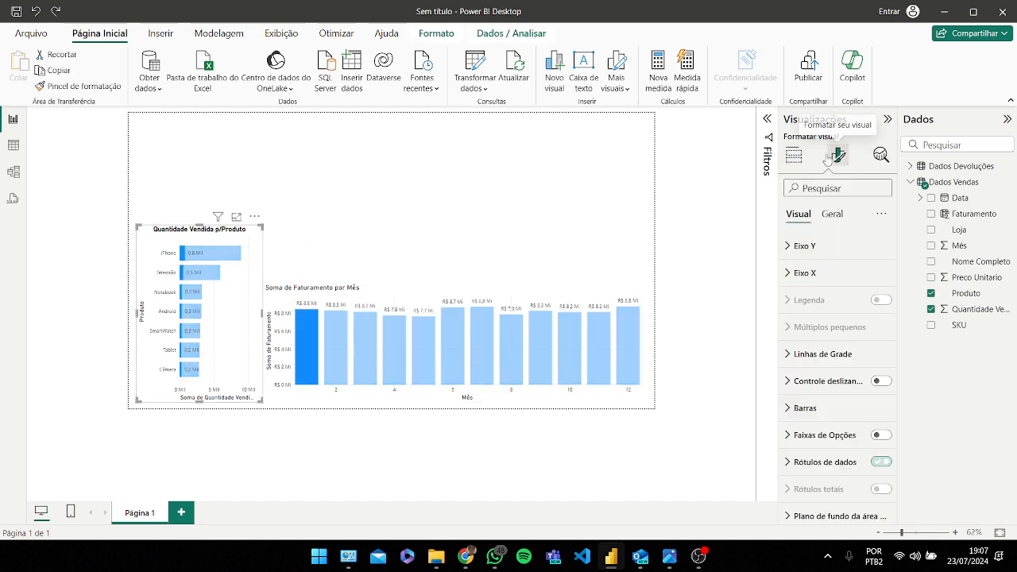
pyautogui.click(793, 156)
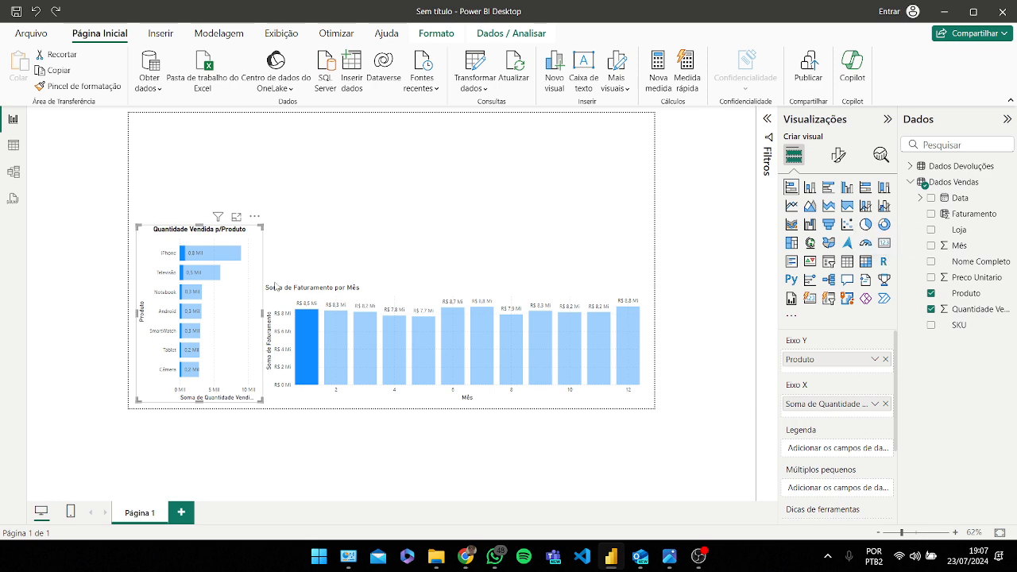
pyautogui.click(884, 245)
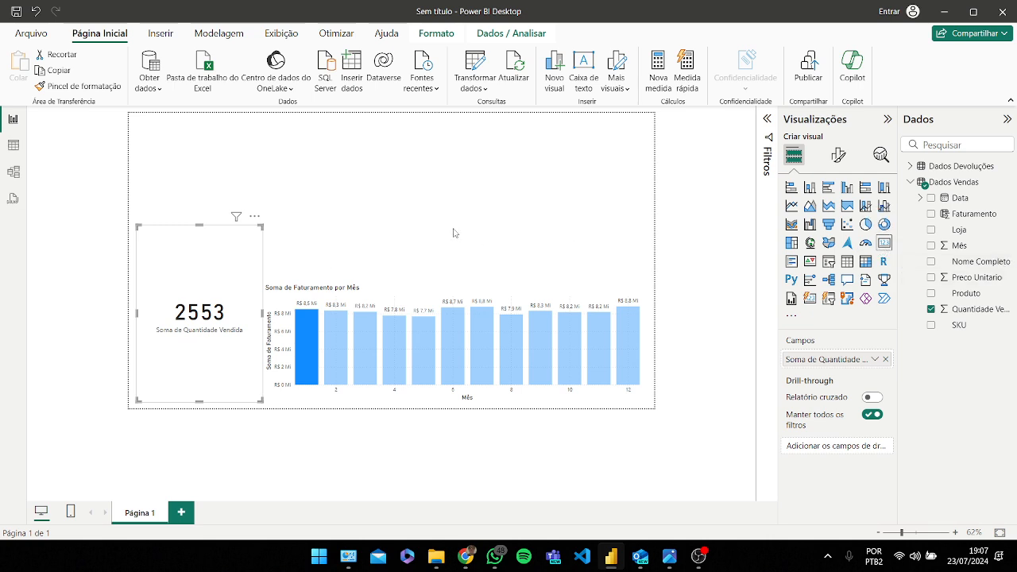
pyautogui.hotkey('ctrl', 'z')
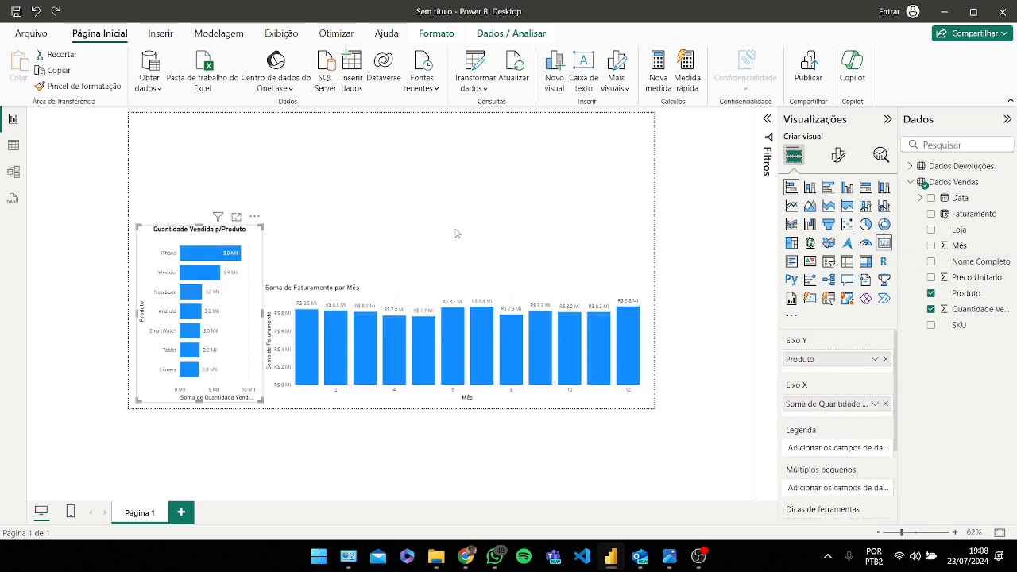
pyautogui.click(455, 233)
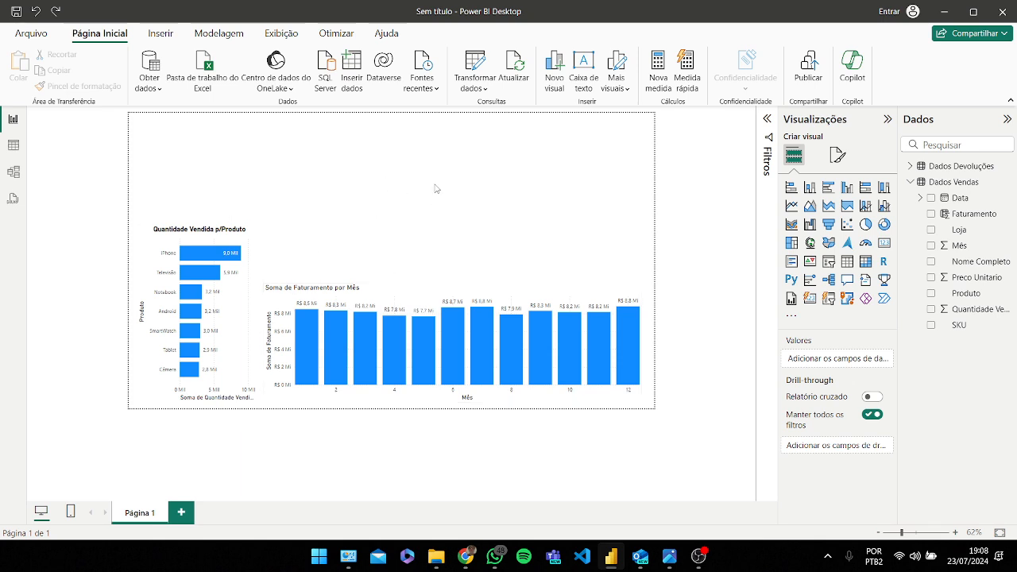
# Step: Insert a new empty card visual and position it near the top centre of the page
pyautogui.click(884, 243)
pyautogui.moveTo(199, 114); pyautogui.dragTo(357, 212)
pyautogui.moveTo(359, 256); pyautogui.dragTo(490, 184)
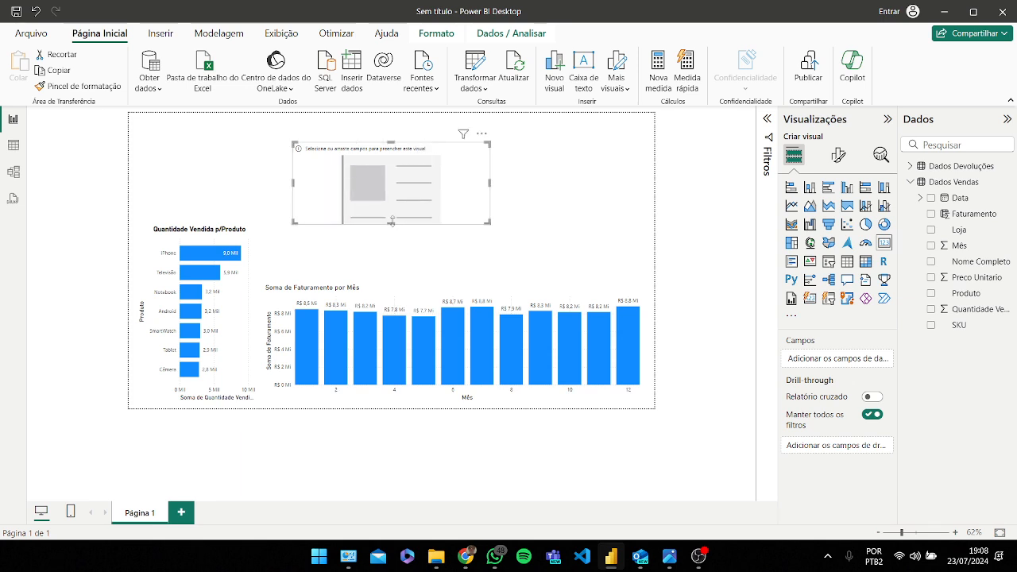
pyautogui.moveTo(394, 216); pyautogui.dragTo(440, 173)
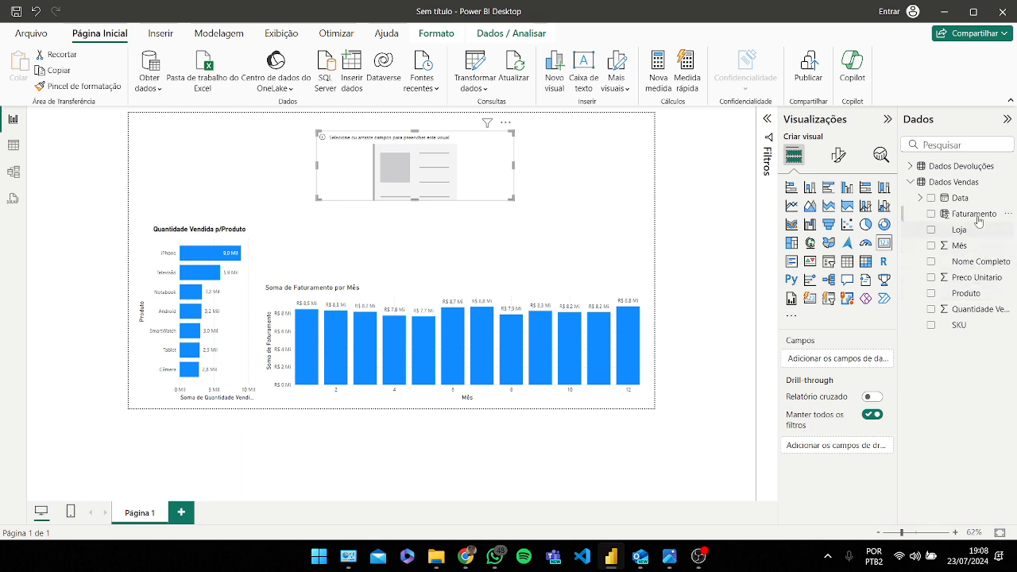
# Step: Add the Faturamento field to the card, then resize and reposition it above the charts
pyautogui.moveTo(978, 221); pyautogui.dragTo(834, 359)
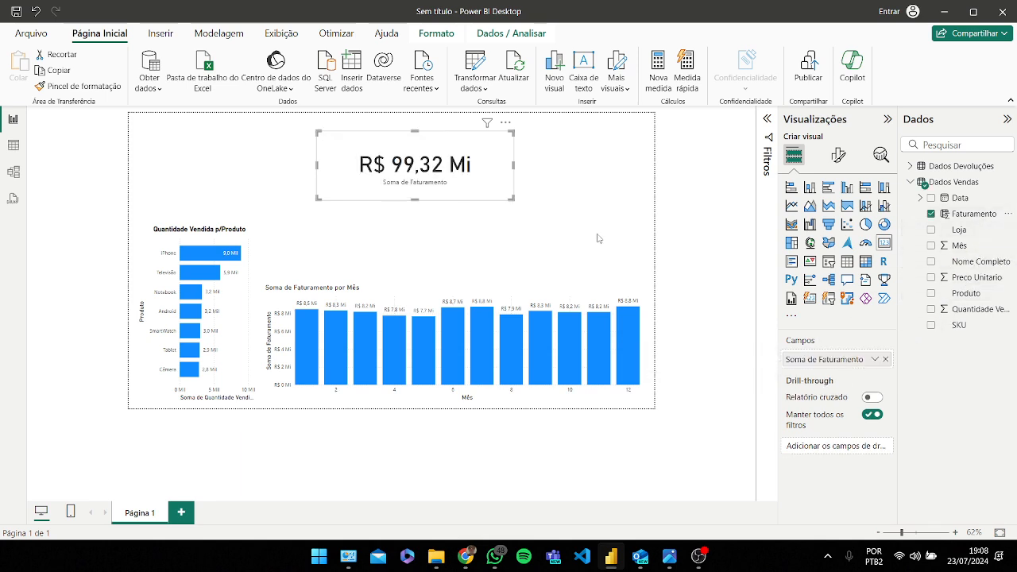
pyautogui.moveTo(469, 159); pyautogui.dragTo(454, 166)
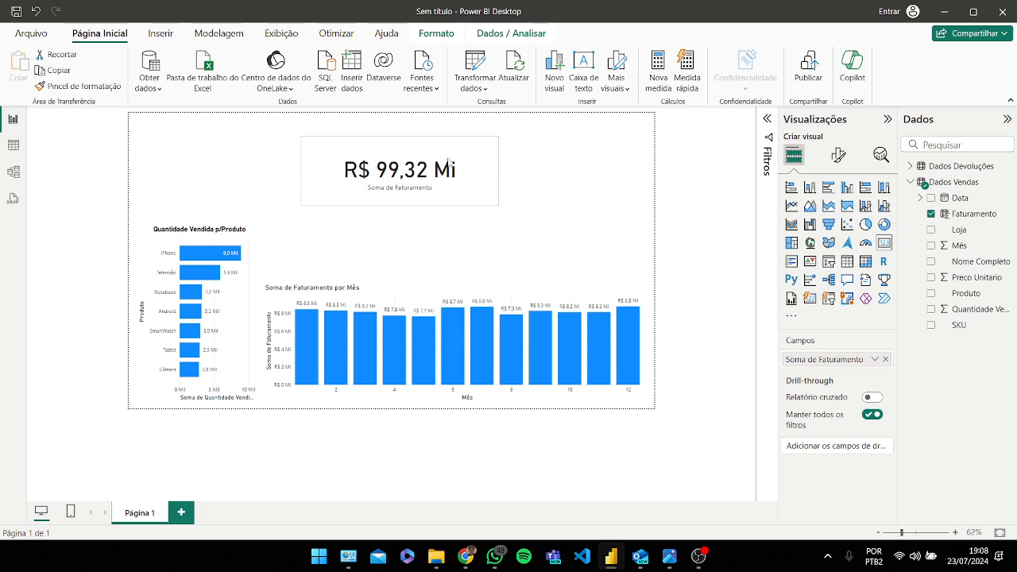
pyautogui.moveTo(496, 140); pyautogui.dragTo(468, 156)
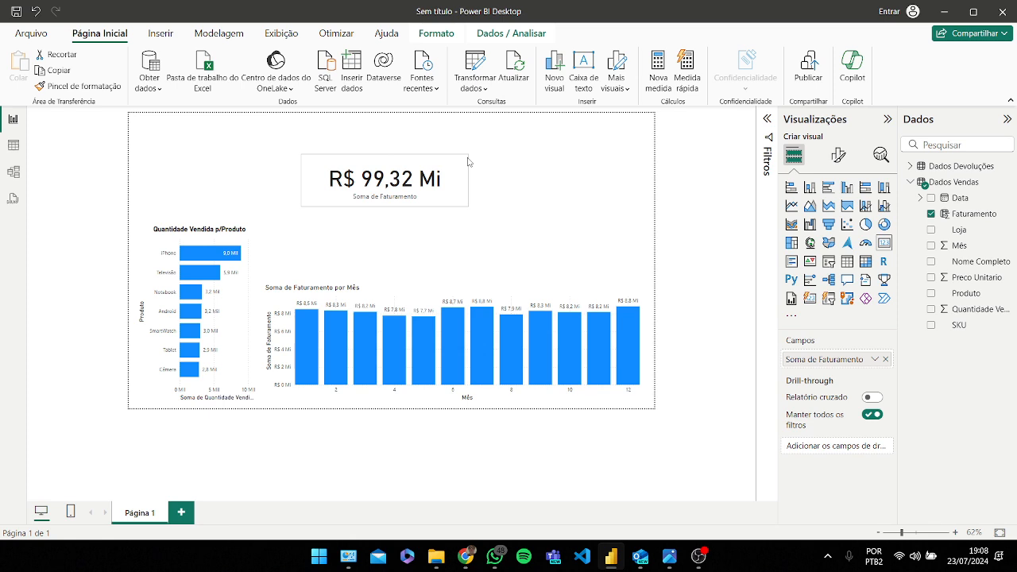
pyautogui.click(538, 178)
pyautogui.moveTo(410, 182); pyautogui.dragTo(421, 164)
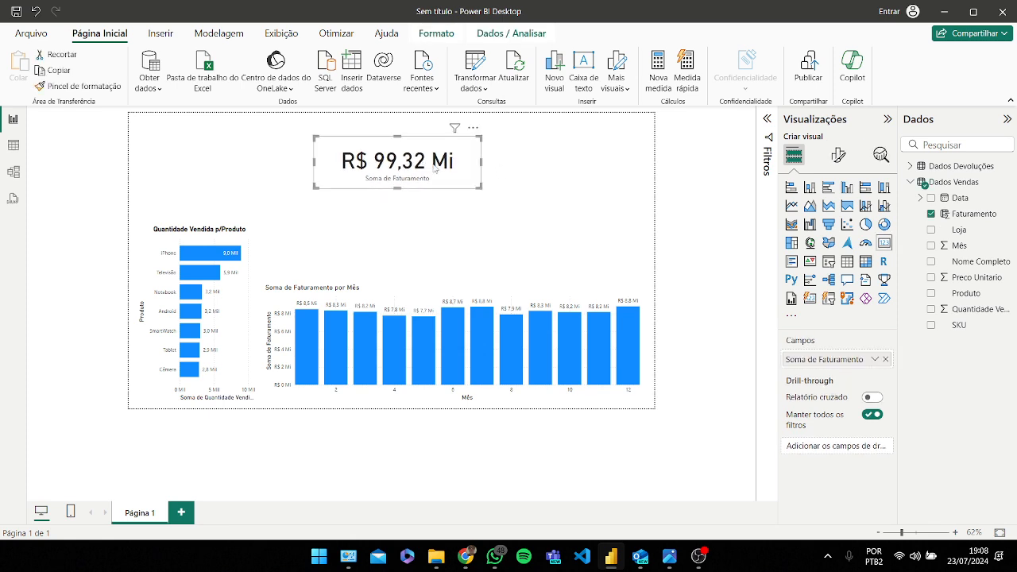
pyautogui.click(560, 184)
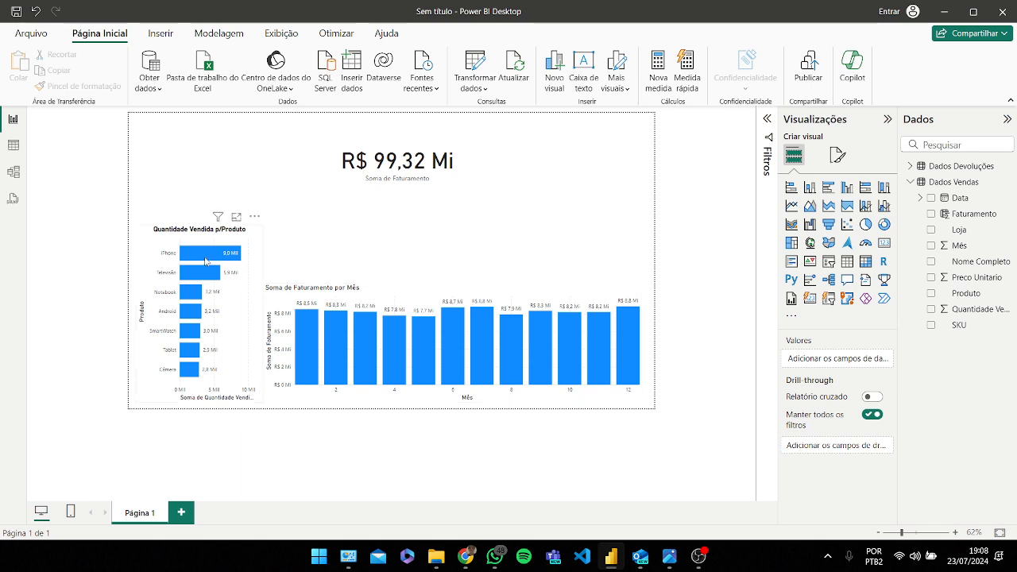
# Step: Select each product bar in turn to check how the revenue card and monthly chart respond, then clear the selection
pyautogui.moveTo(205, 261)
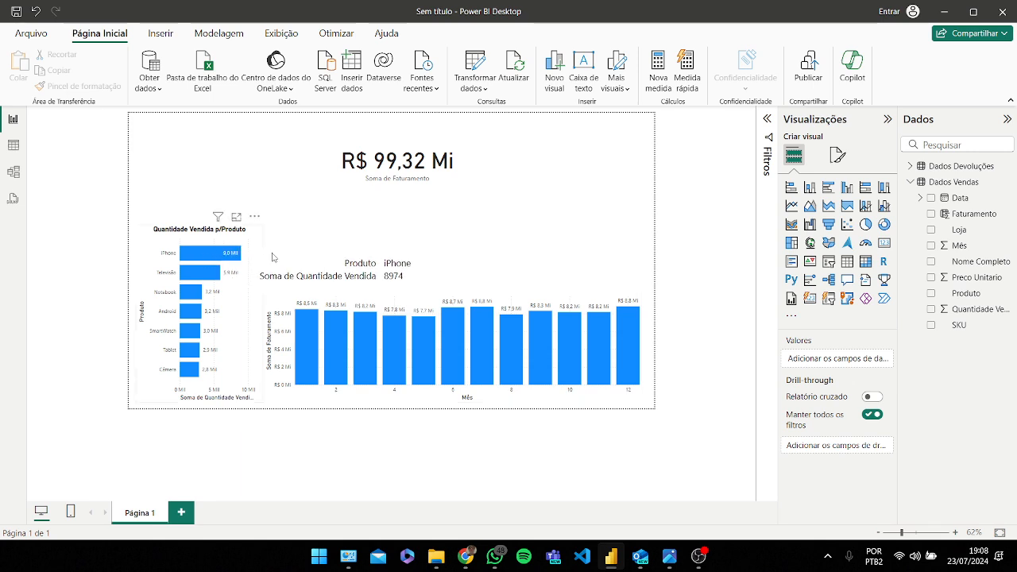
pyautogui.click(200, 256)
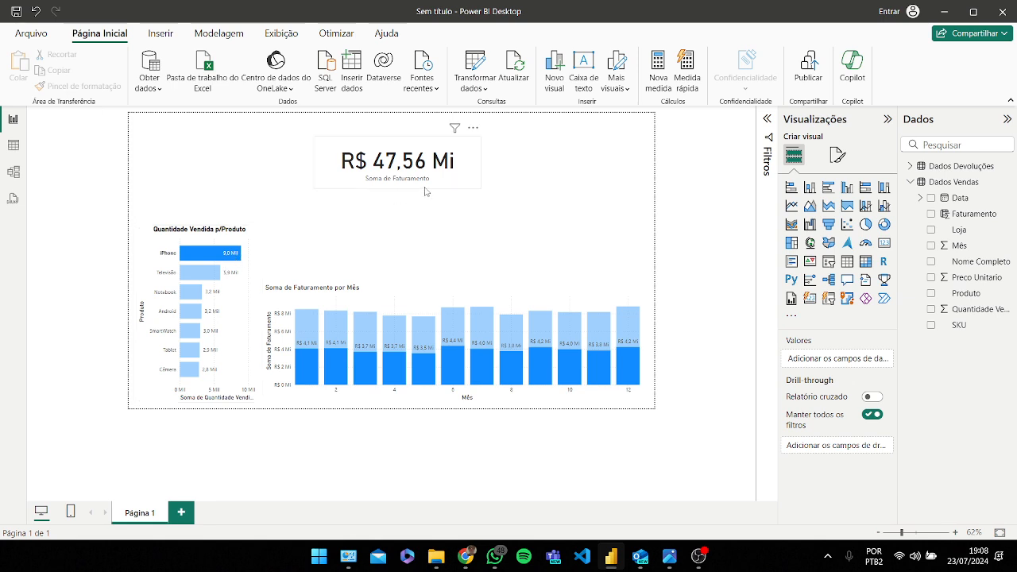
pyautogui.click(213, 274)
pyautogui.click(190, 292)
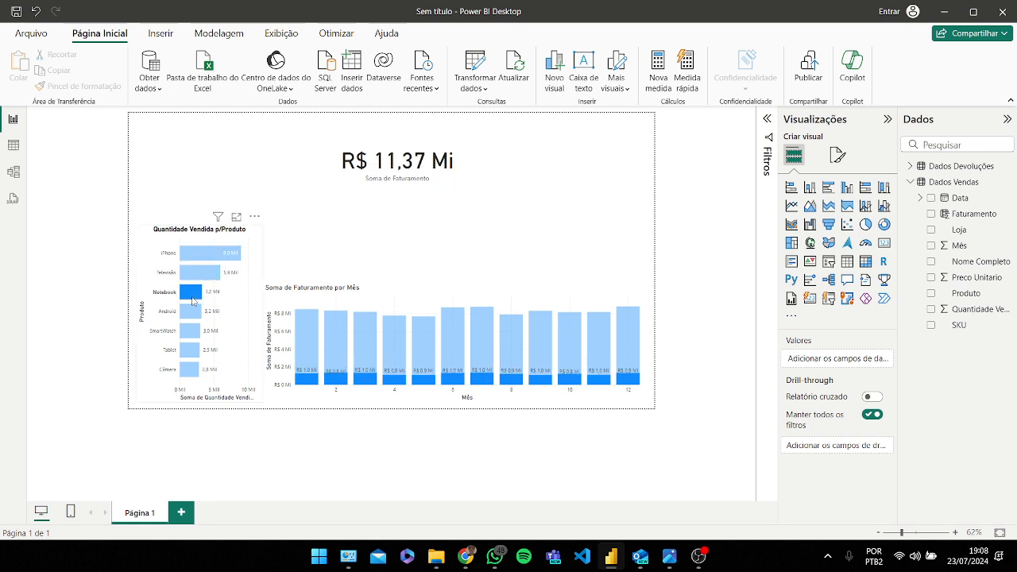
pyautogui.click(190, 312)
pyautogui.click(193, 333)
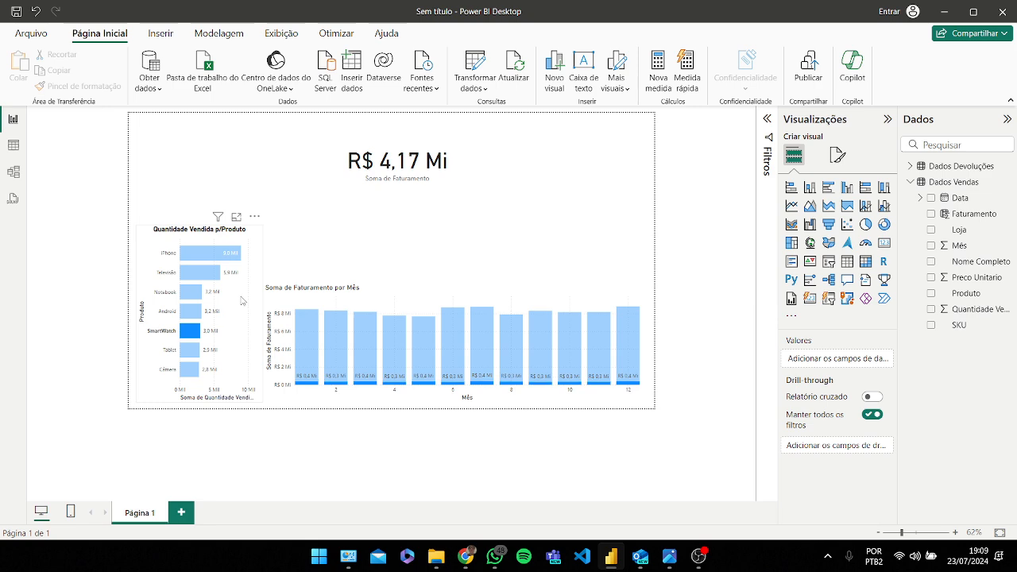
pyautogui.click(242, 300)
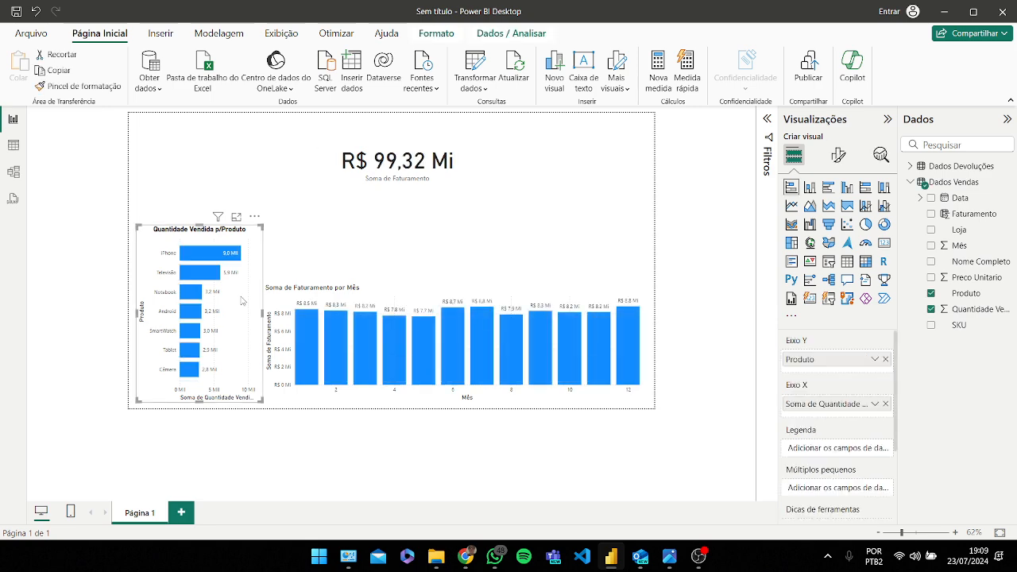
# Step: Move the revenue card slightly to the left
pyautogui.click(411, 181)
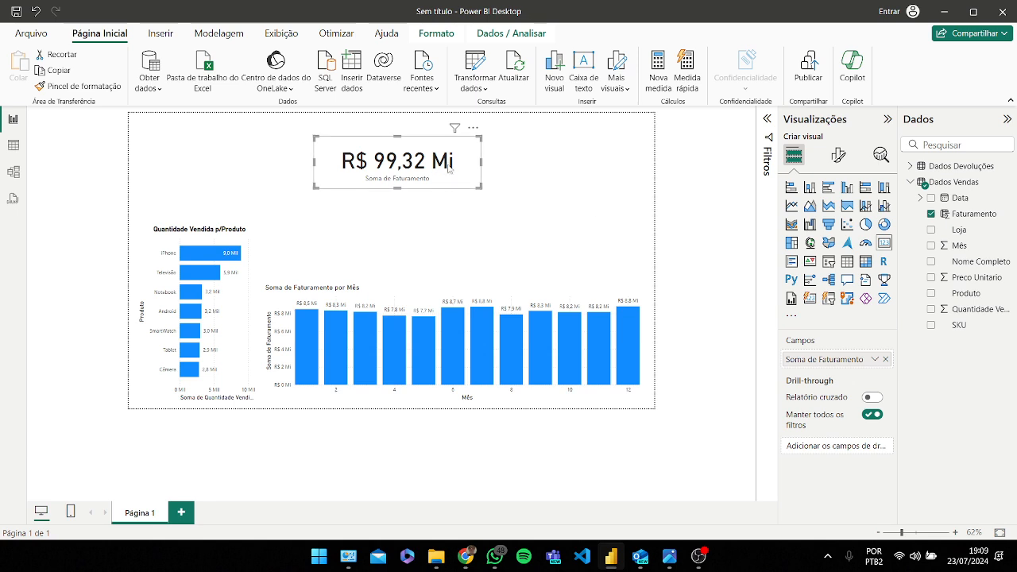
pyautogui.moveTo(423, 167); pyautogui.dragTo(392, 162)
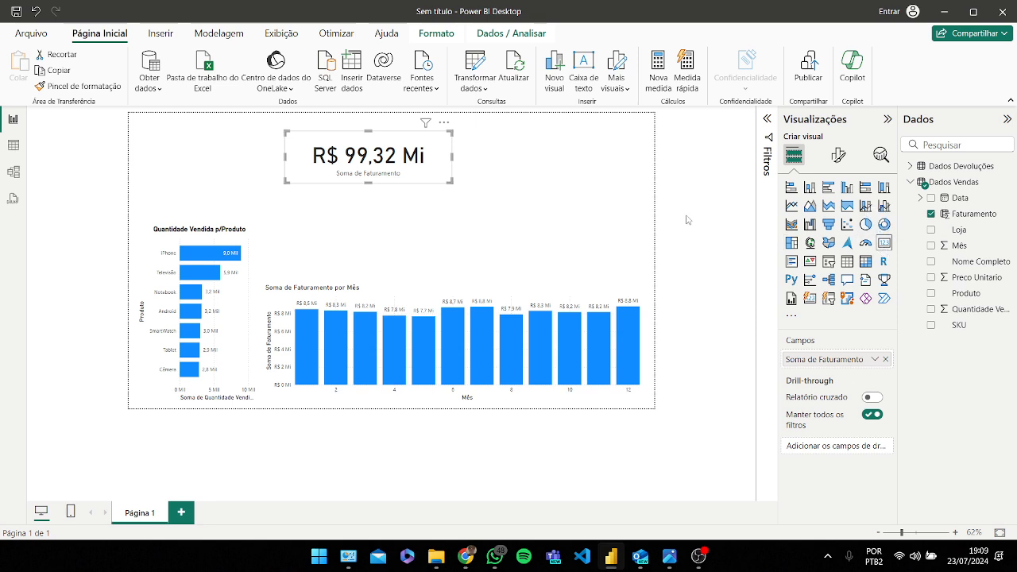
pyautogui.click(564, 196)
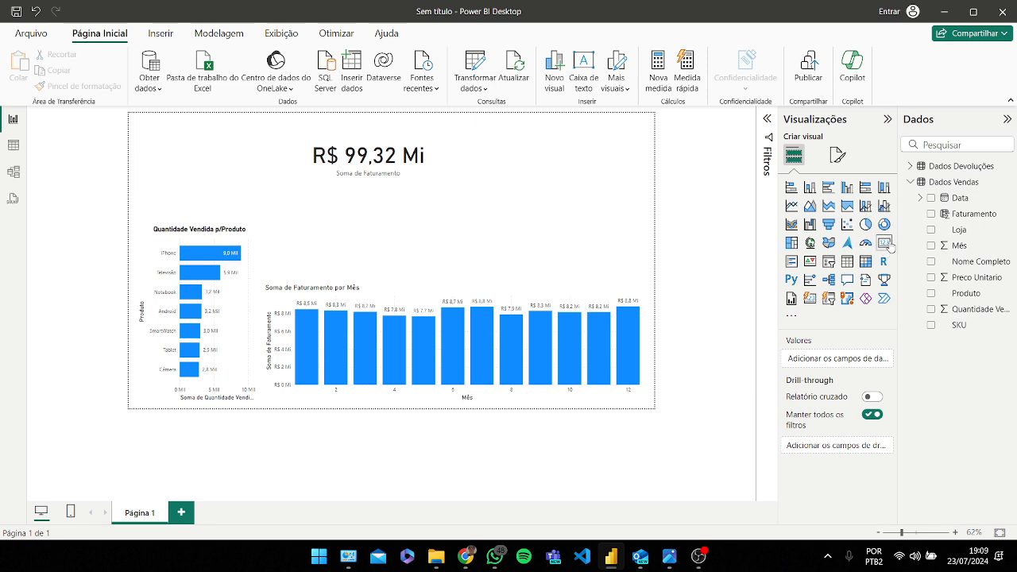
# Step: Add a second card showing the Produto field, placed at the top right beside the revenue card
pyautogui.click(883, 242)
pyautogui.moveTo(243, 157); pyautogui.dragTo(569, 172)
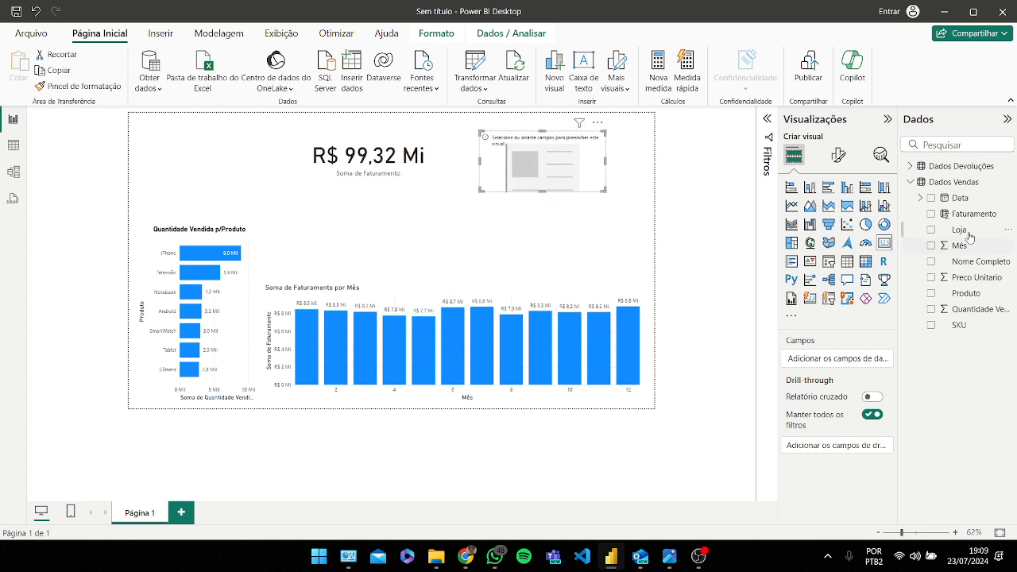
pyautogui.moveTo(973, 298); pyautogui.dragTo(842, 357)
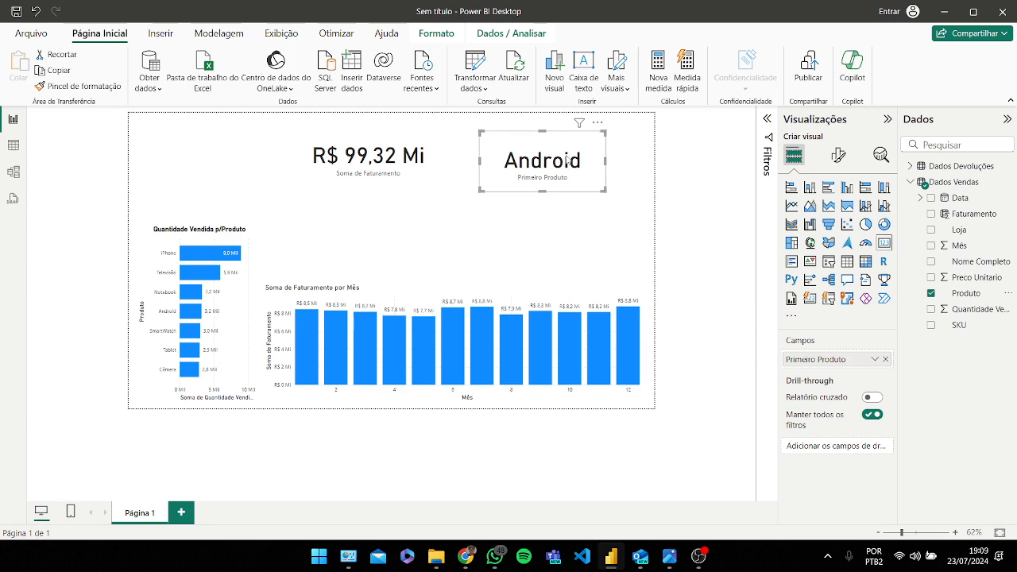
pyautogui.moveTo(532, 180); pyautogui.dragTo(542, 176)
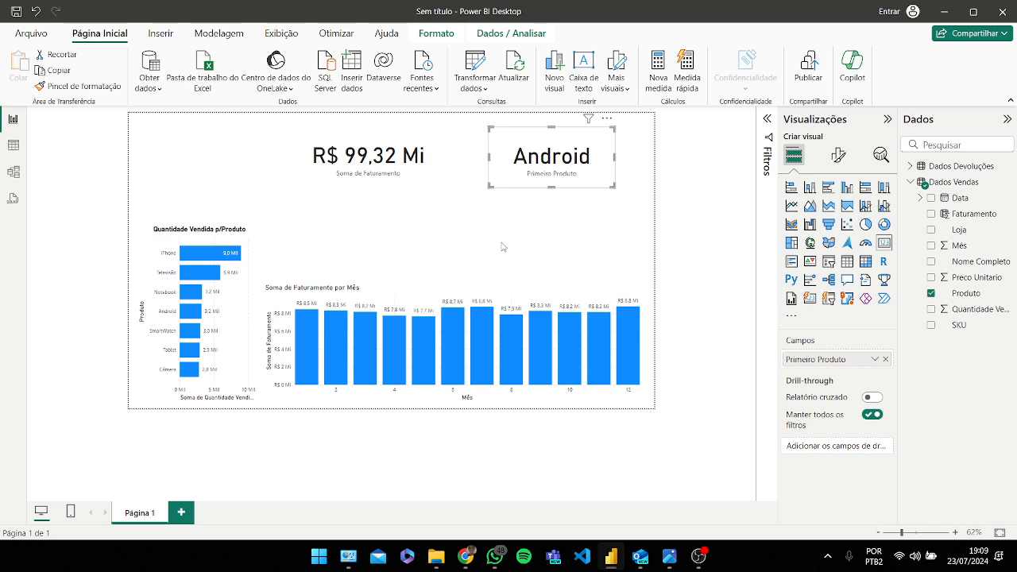
# Step: Expand the Filters pane for the product card
pyautogui.click(767, 119)
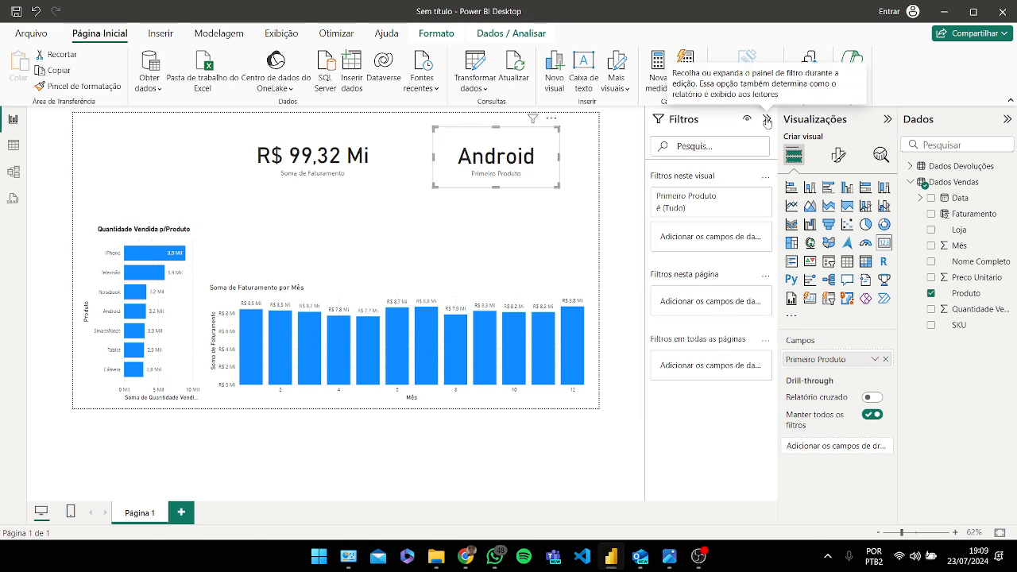
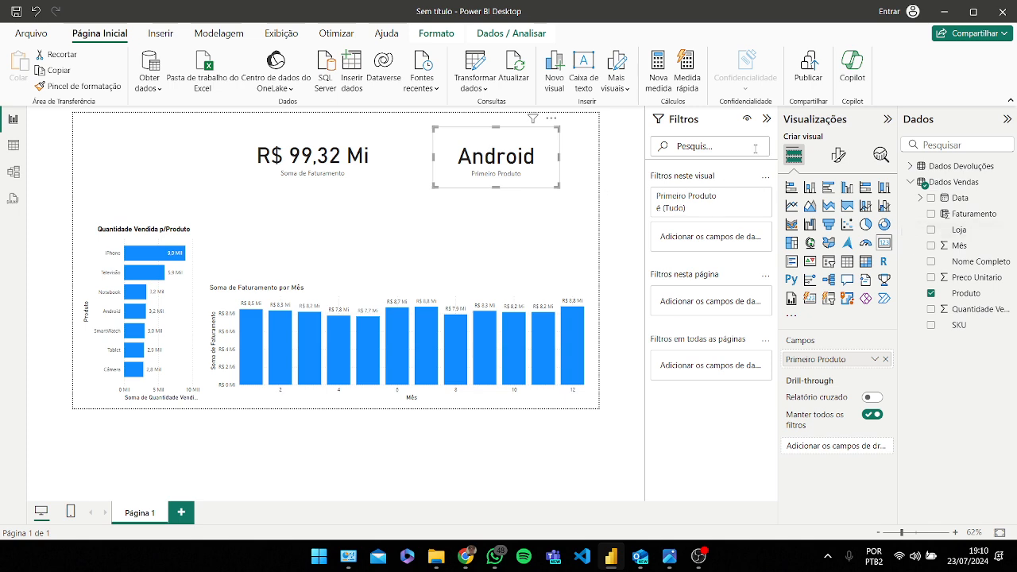
# Step: Add a visual-level Produto filter to the product card showing the top 1 product by sum of Quantidade Vendida
pyautogui.click(769, 120)
pyautogui.click(772, 120)
pyautogui.moveTo(967, 298); pyautogui.dragTo(714, 237)
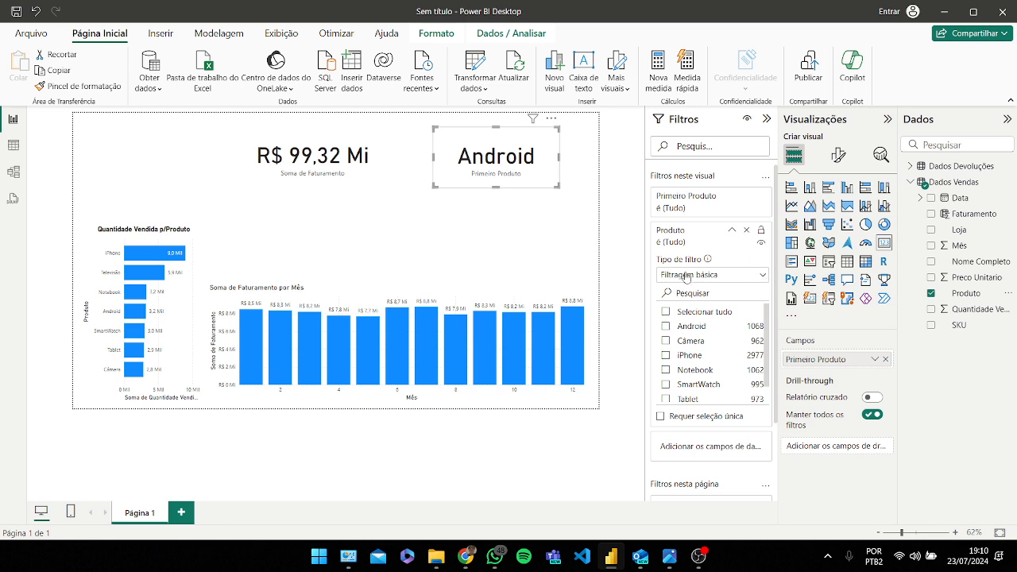
pyautogui.click(763, 278)
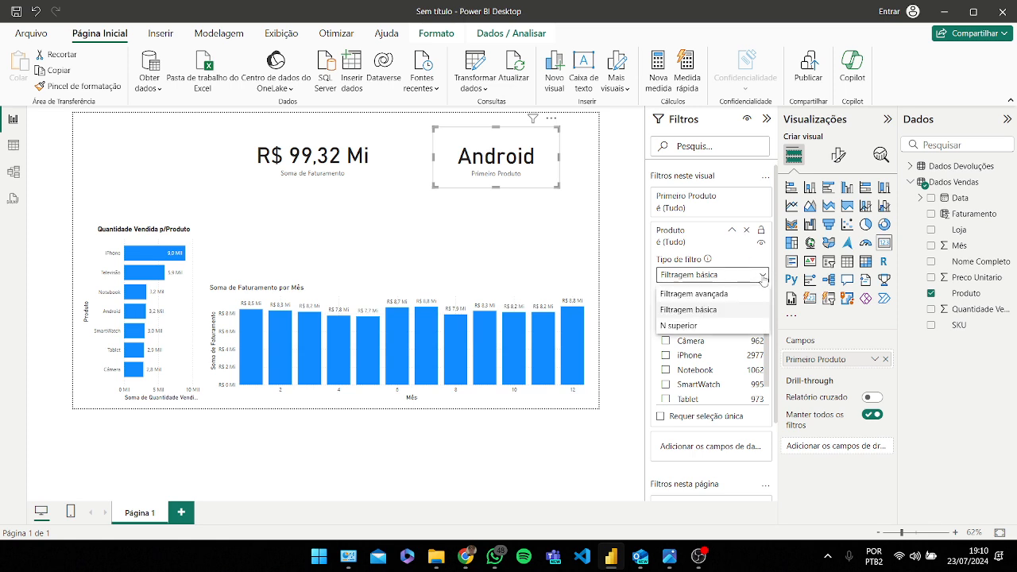
pyautogui.click(699, 328)
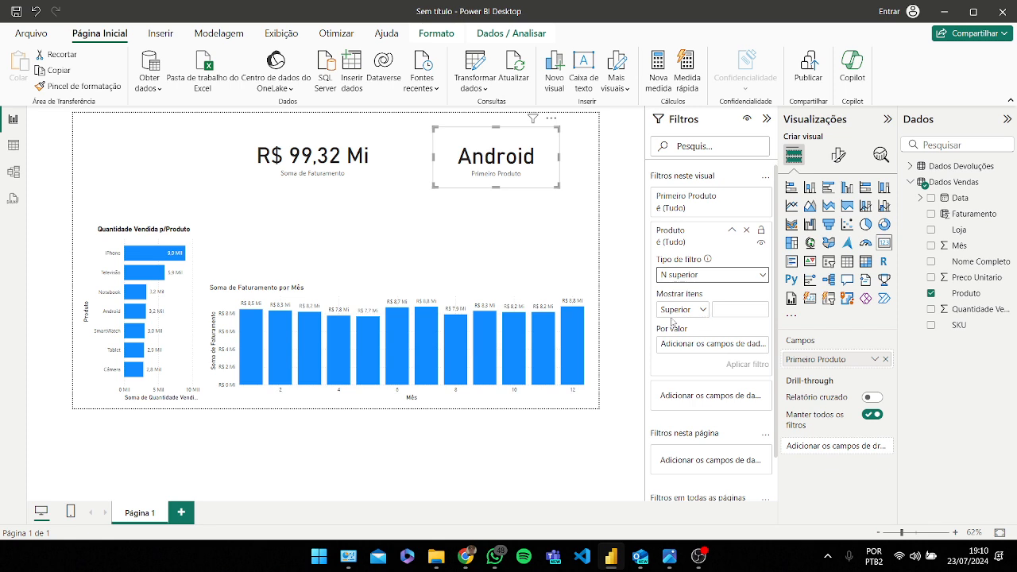
pyautogui.click(701, 313)
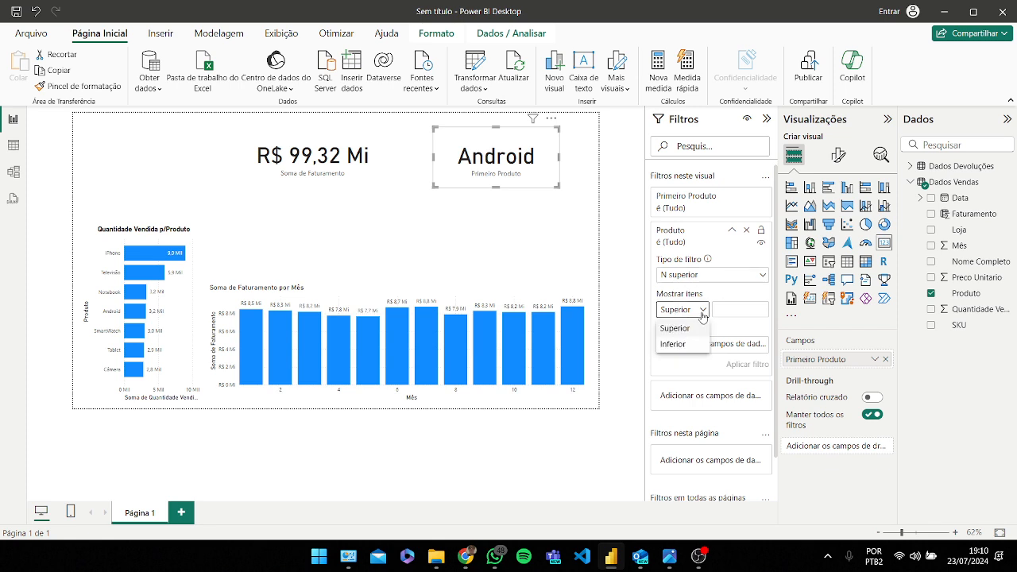
pyautogui.click(734, 312)
pyautogui.write('1')
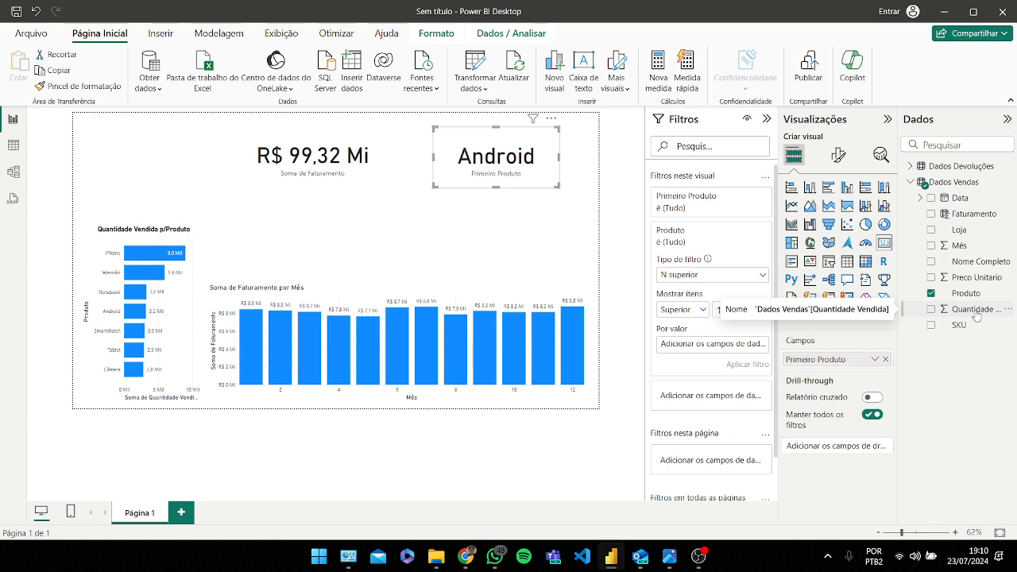
pyautogui.moveTo(977, 316); pyautogui.dragTo(719, 351)
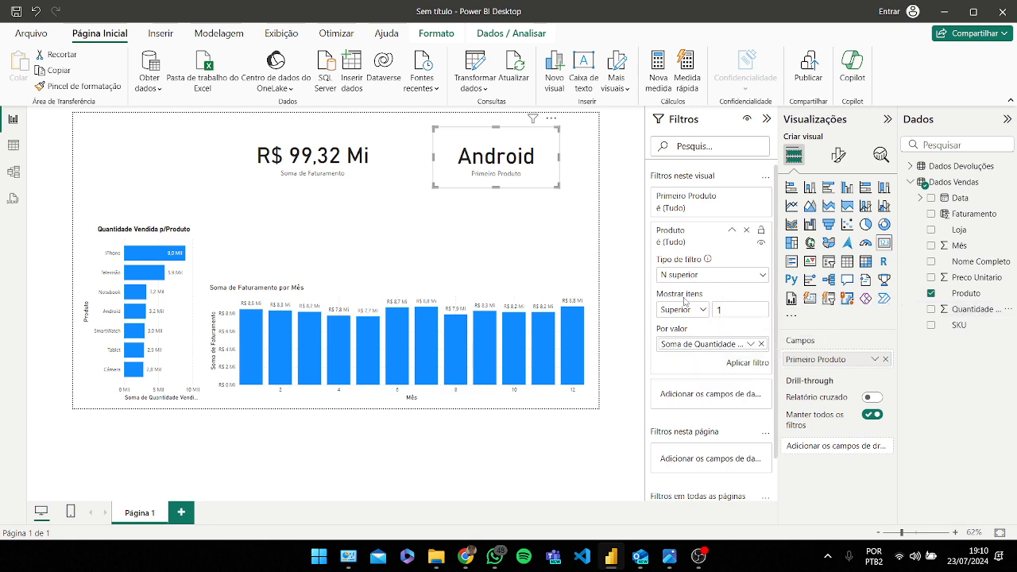
pyautogui.click(742, 368)
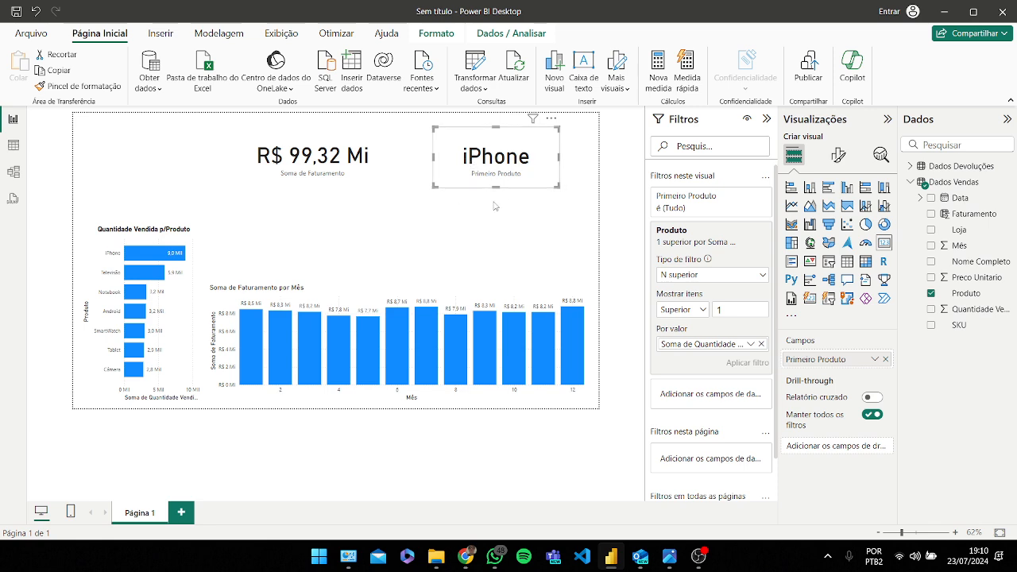
# Step: Select product bars to check how the cards respond, then clear the selection
pyautogui.click(386, 230)
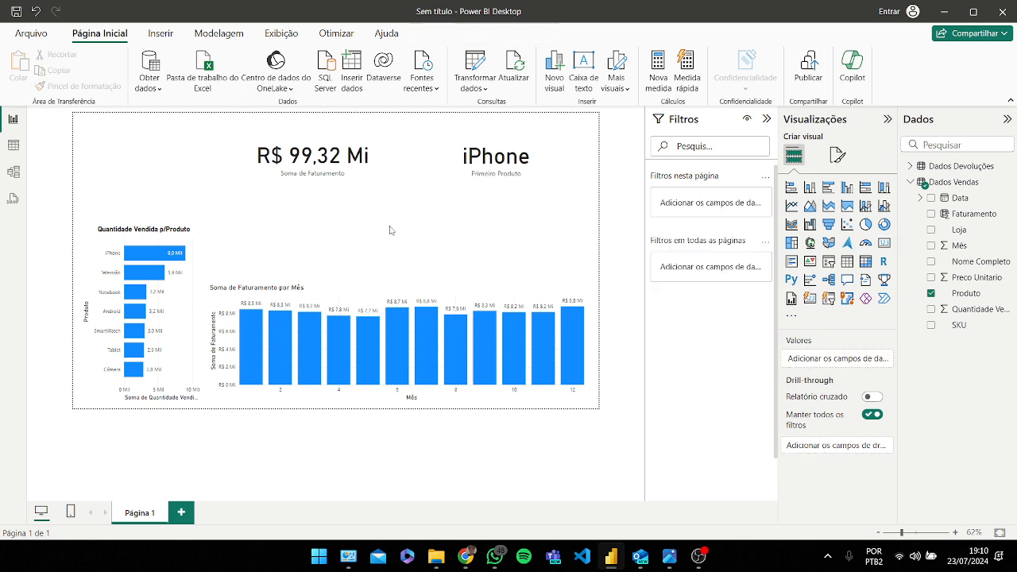
pyautogui.click(142, 275)
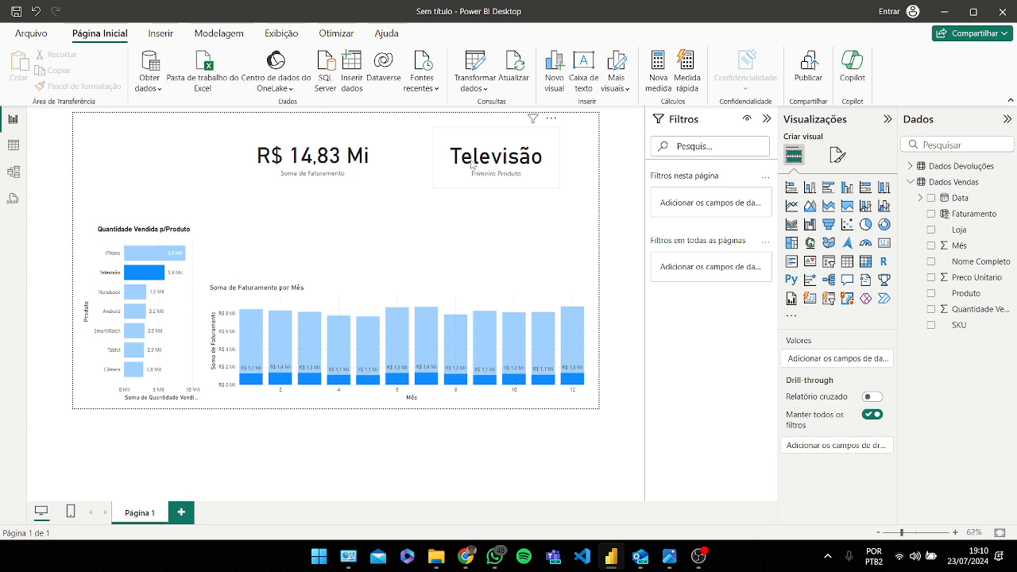
pyautogui.click(151, 254)
pyautogui.click(195, 291)
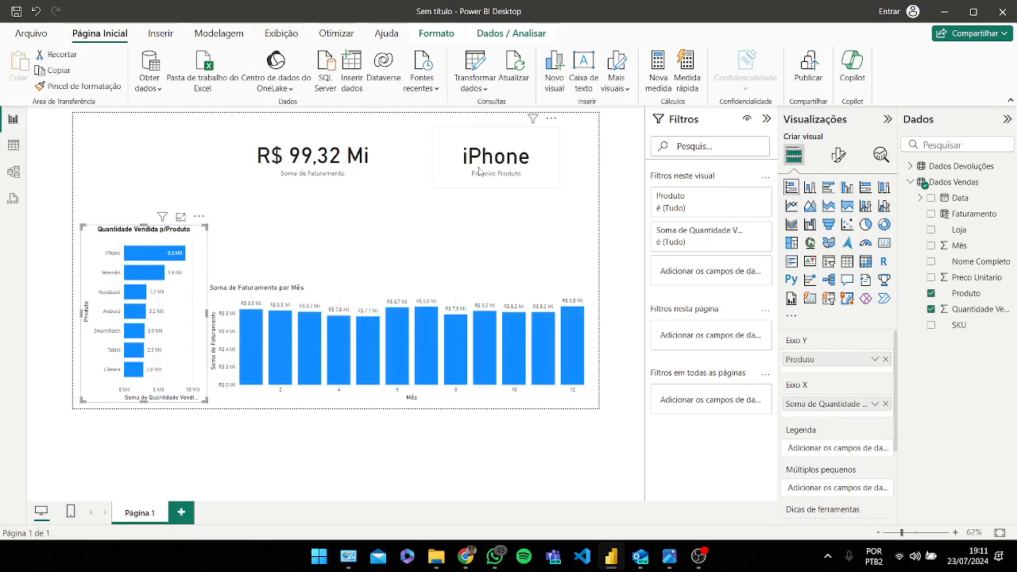
# Step: Move the product card and the revenue card slightly to the right
pyautogui.moveTo(478, 170); pyautogui.dragTo(505, 168)
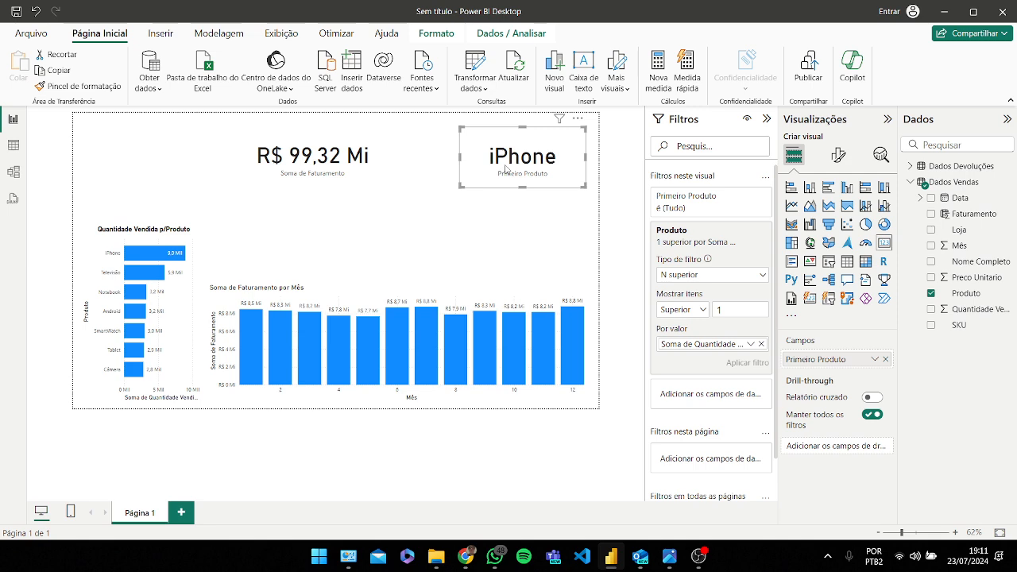
pyautogui.moveTo(305, 168); pyautogui.dragTo(328, 168)
pyautogui.click(263, 273)
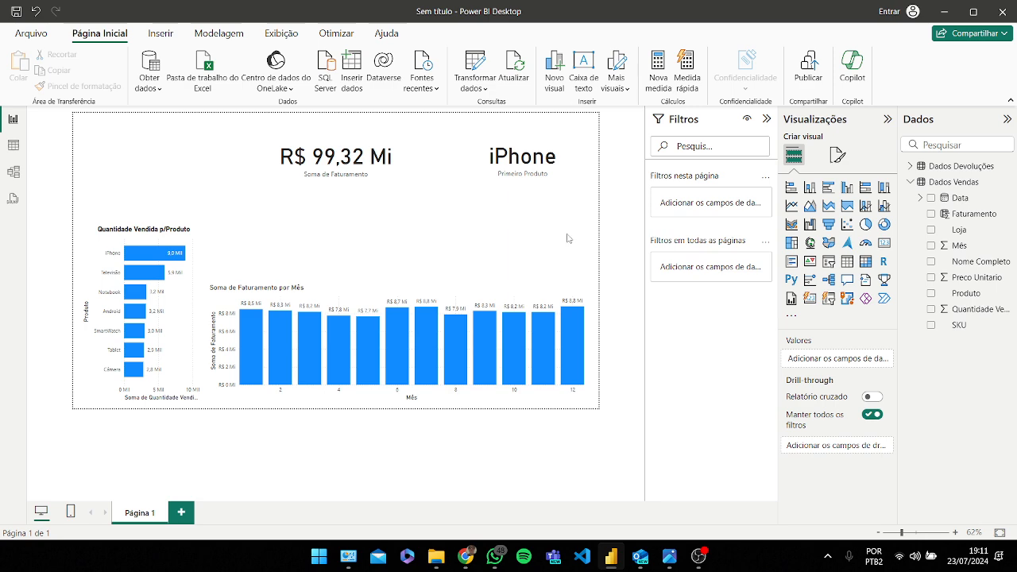
# Step: Collapse the Filters pane and compare the report layout with the modelo.png reference image
pyautogui.click(766, 118)
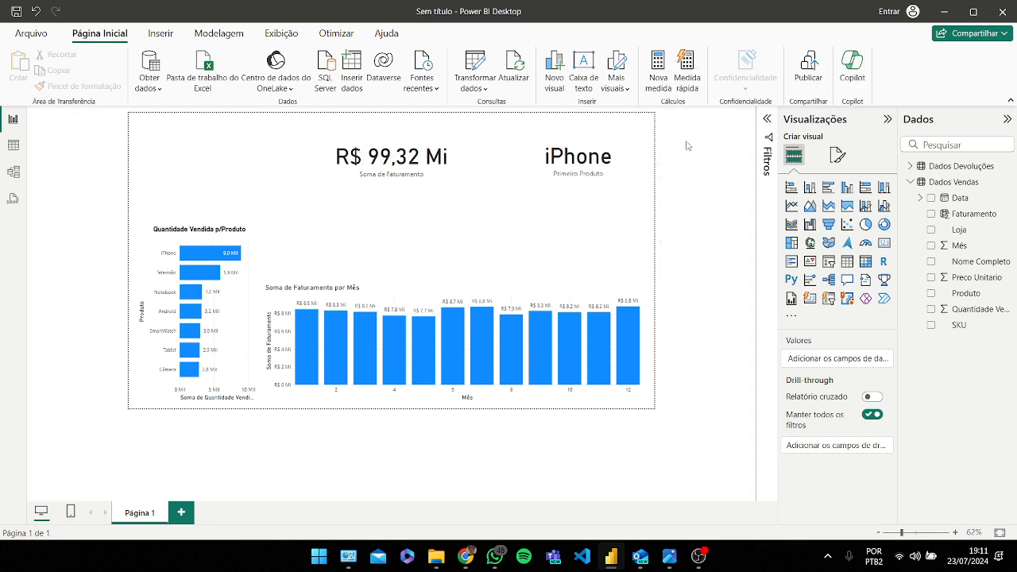
pyautogui.click(408, 165)
pyautogui.hotkey('alt', 'Tab')
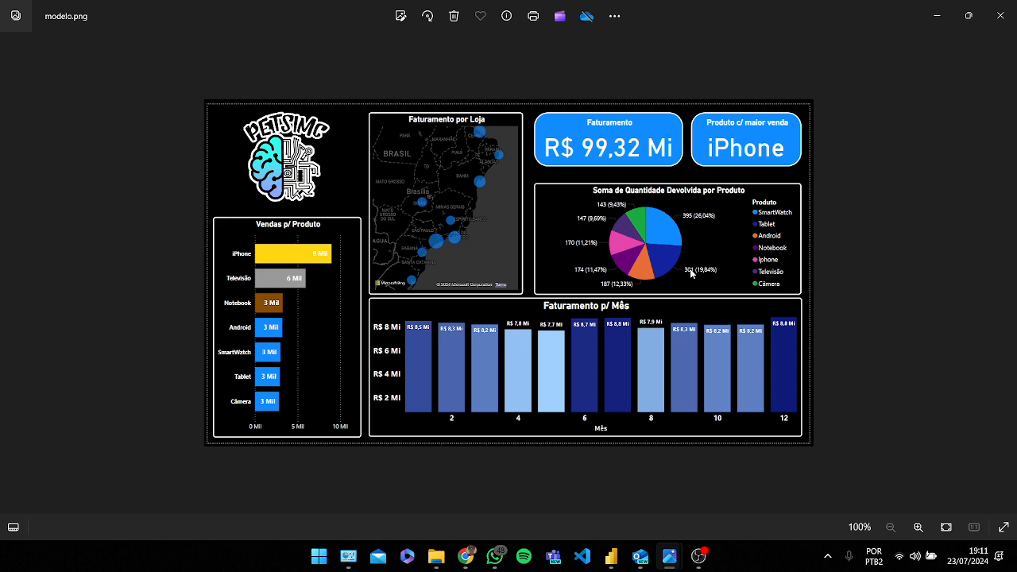
pyautogui.hotkey('alt', 'Tab')
pyautogui.click(586, 178)
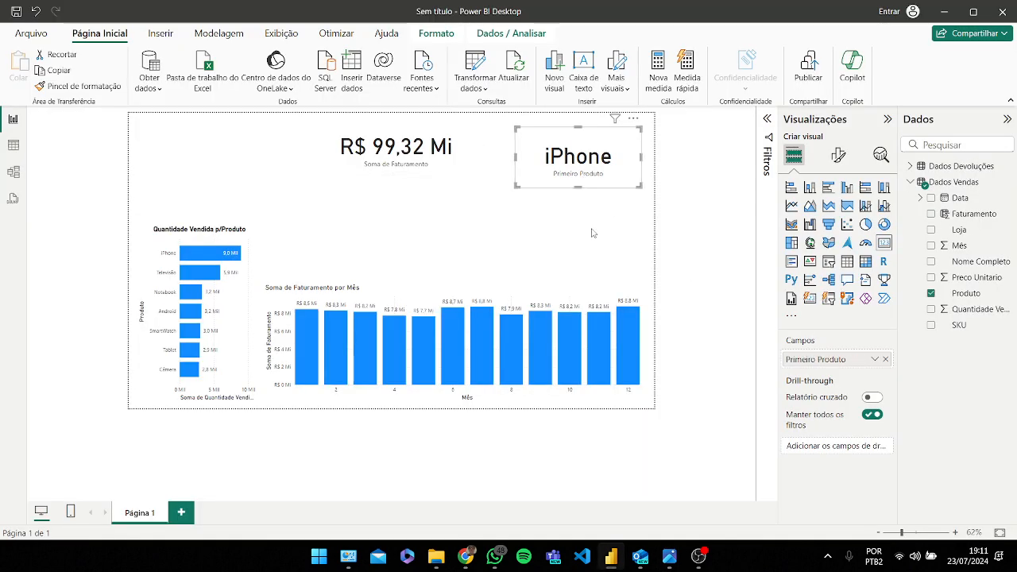
pyautogui.click(593, 233)
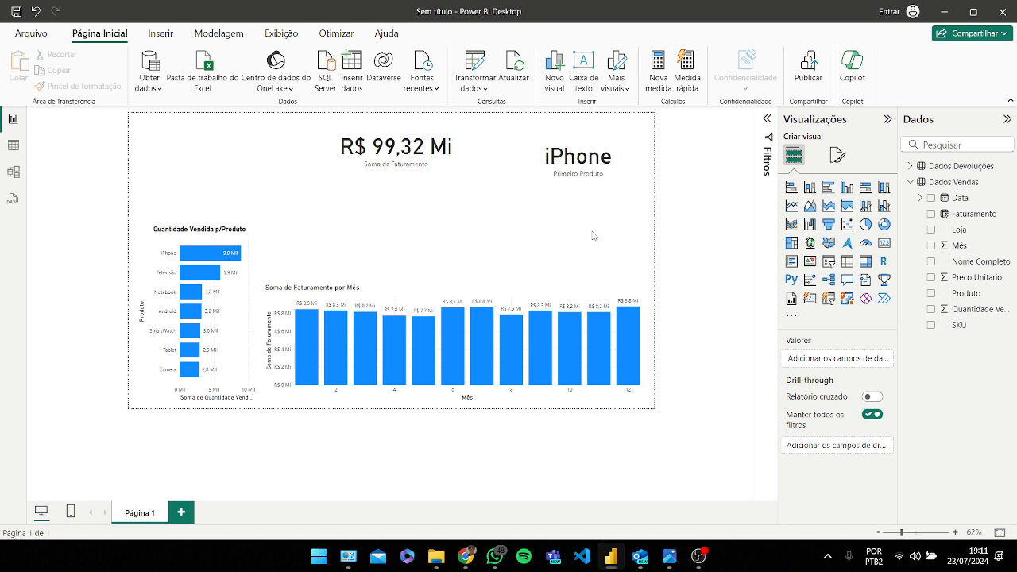
# Step: Expand the Dados Devoluções table and insert an empty pie chart visual
pyautogui.click(917, 189)
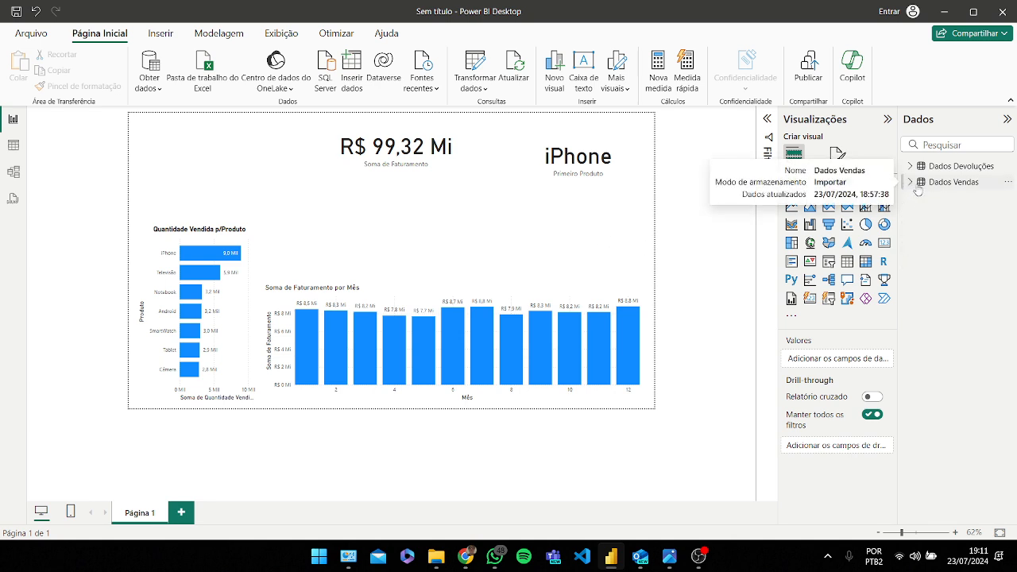
pyautogui.click(910, 168)
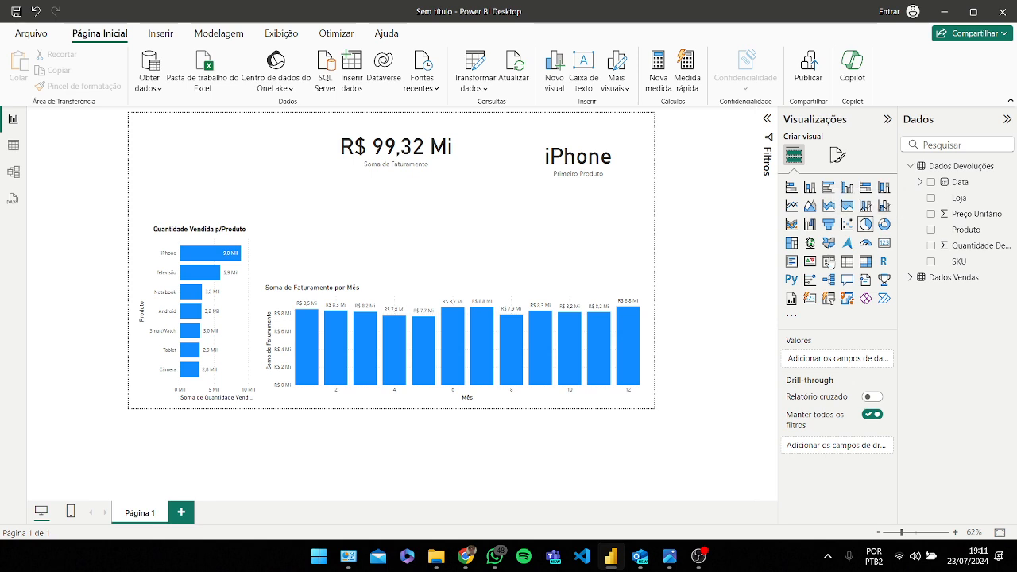
pyautogui.click(864, 225)
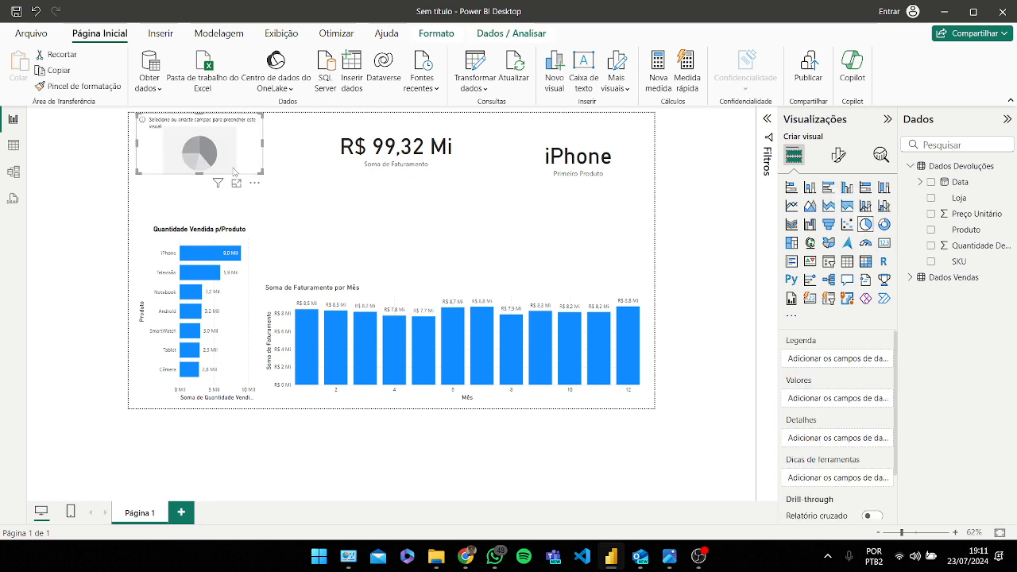
# Step: Move and resize the pie chart to sit below the product card, above the monthly chart
pyautogui.moveTo(259, 154); pyautogui.dragTo(550, 284)
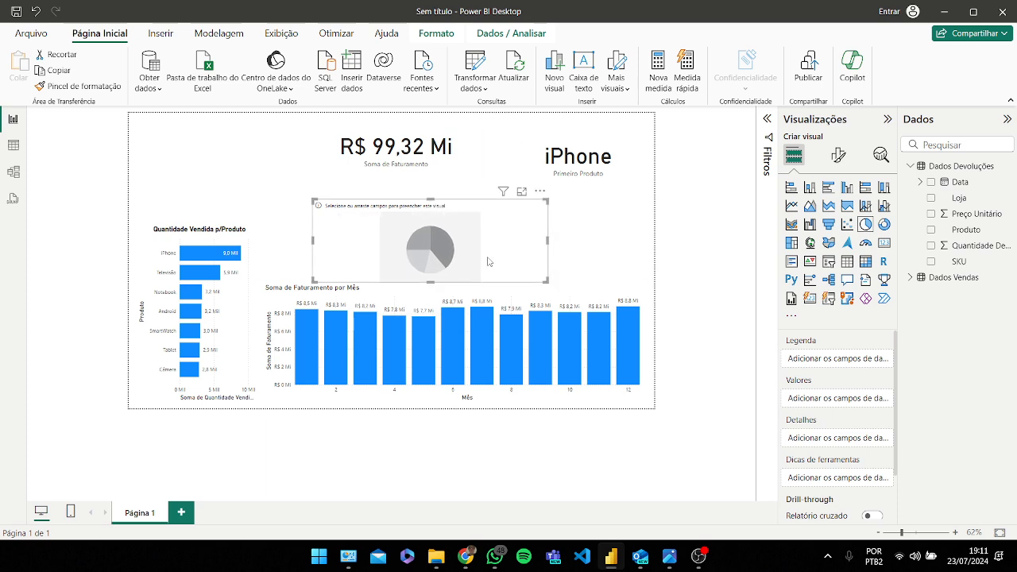
pyautogui.moveTo(486, 256); pyautogui.dragTo(515, 231)
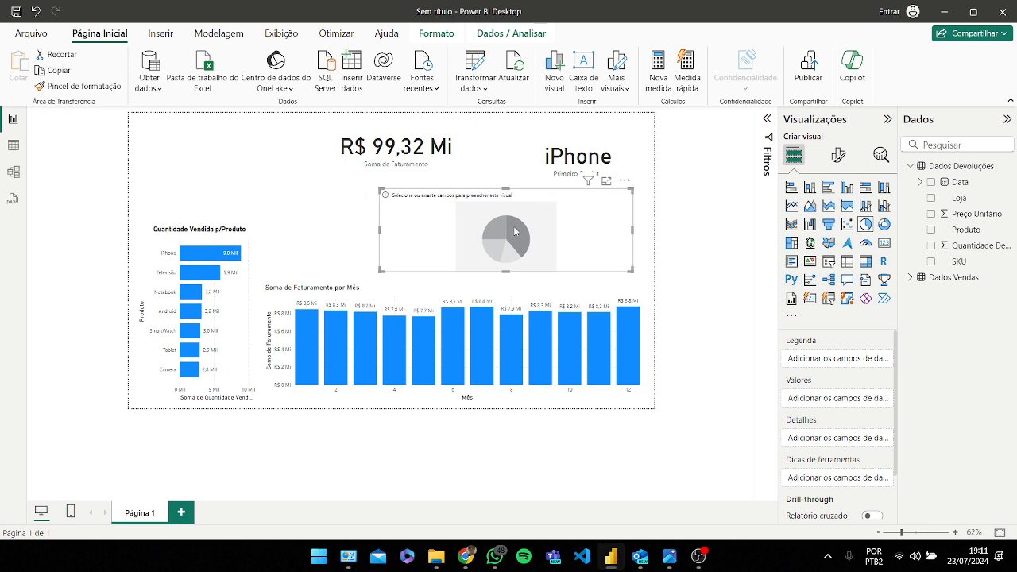
pyautogui.moveTo(382, 271); pyautogui.dragTo(372, 275)
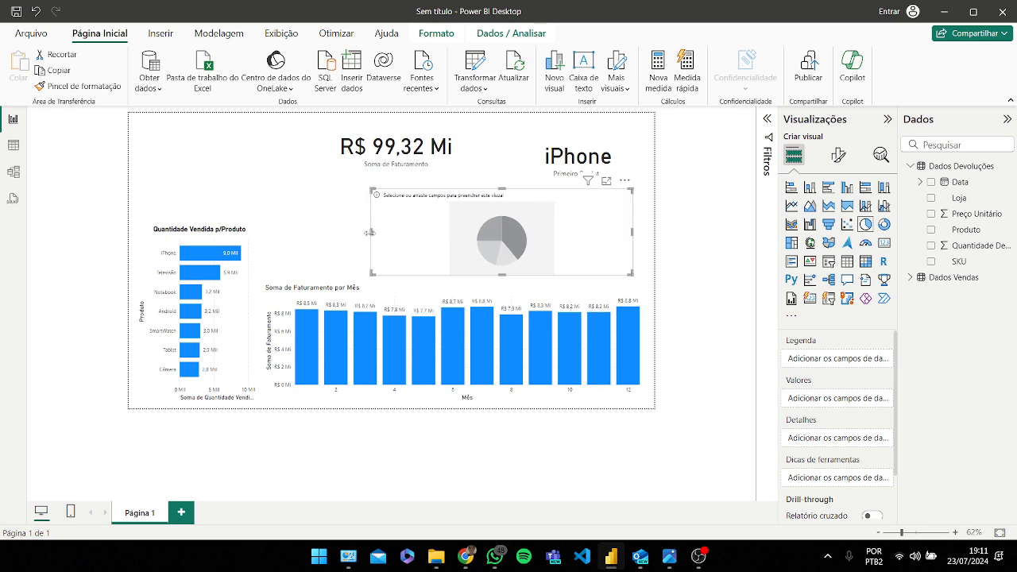
pyautogui.moveTo(370, 233); pyautogui.dragTo(358, 233)
pyautogui.moveTo(476, 234); pyautogui.dragTo(461, 233)
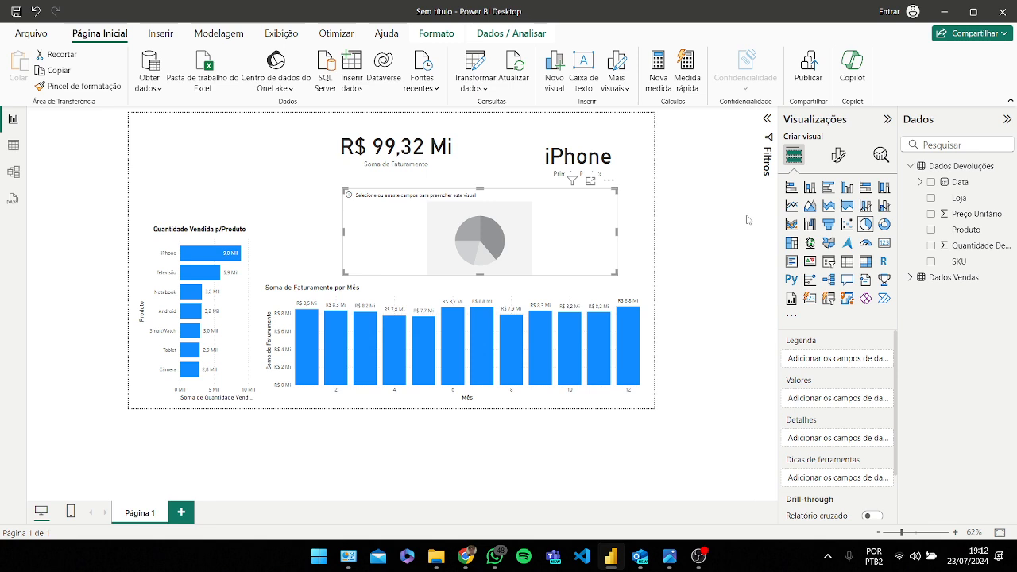
pyautogui.moveTo(468, 556)
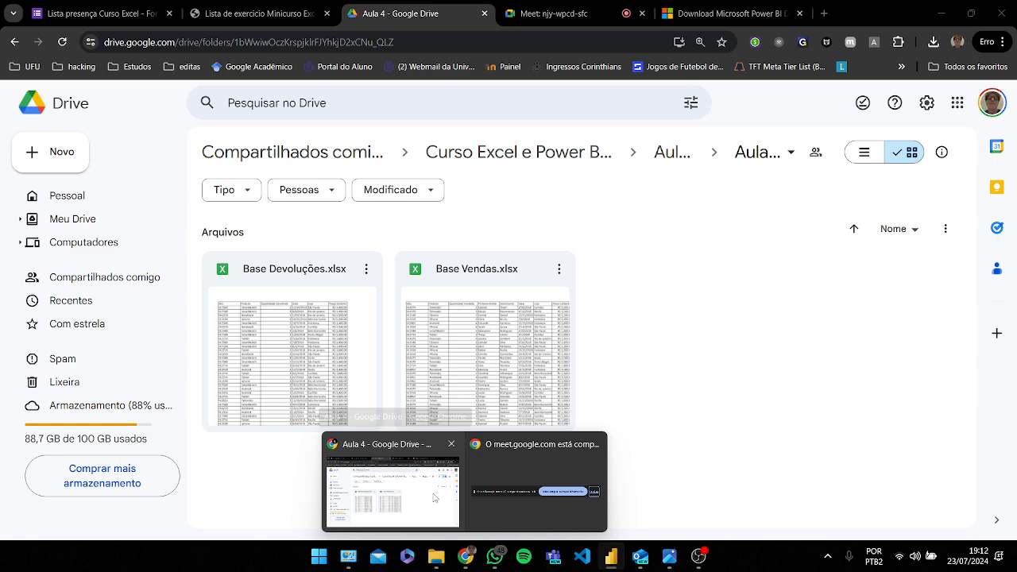
pyautogui.click(433, 498)
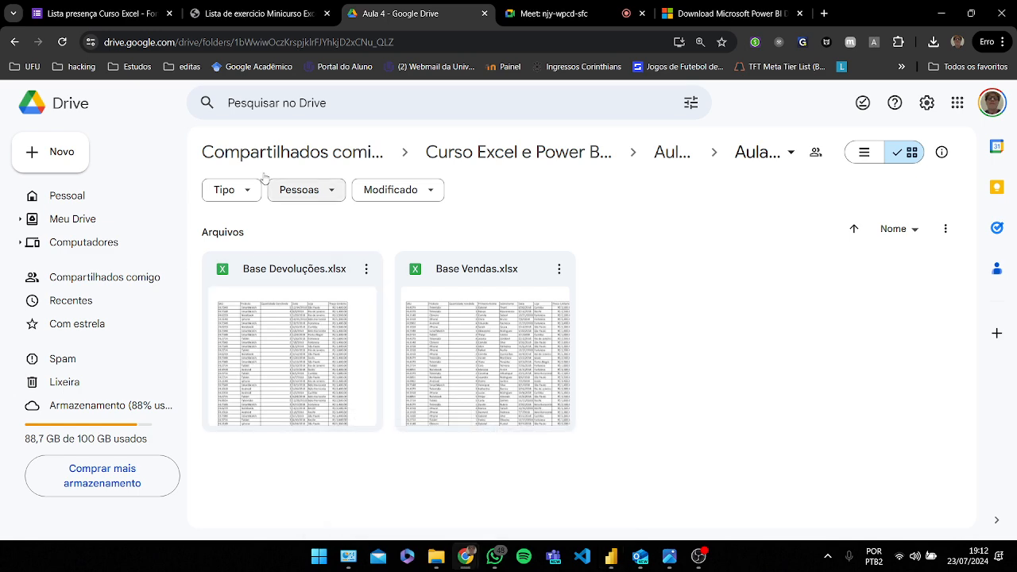
pyautogui.click(562, 16)
pyautogui.click(996, 514)
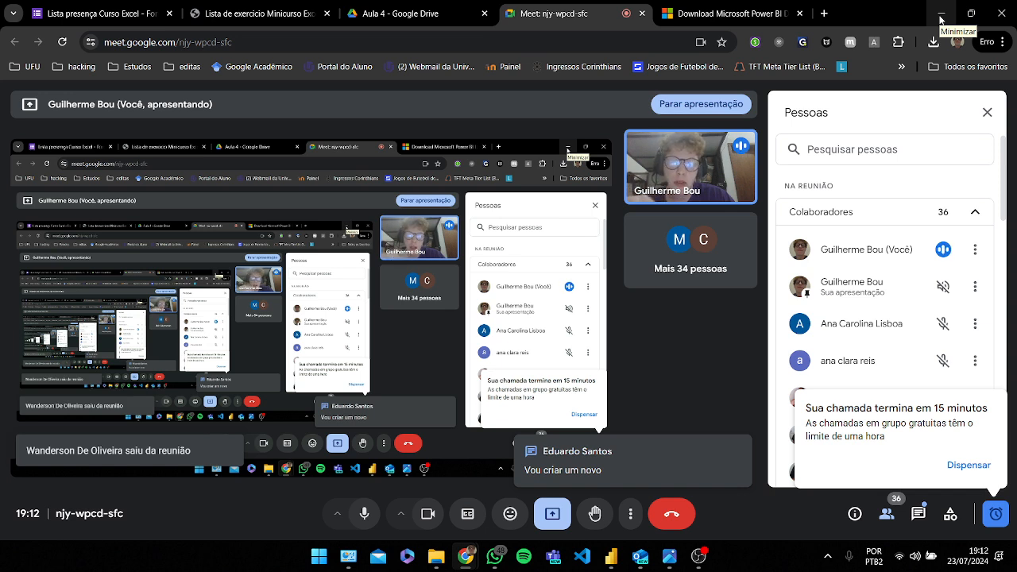
pyautogui.moveTo(669, 560)
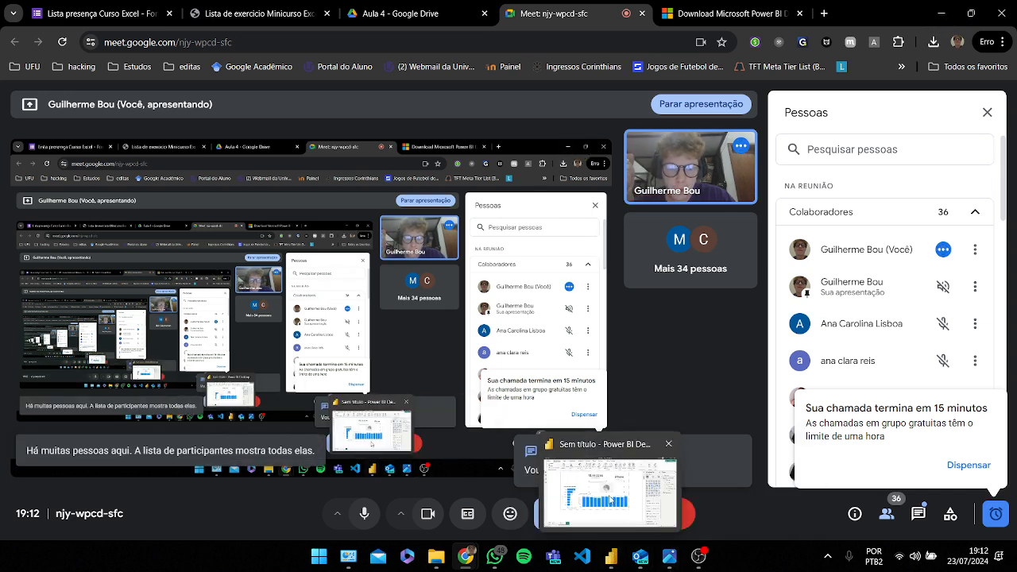
pyautogui.click(611, 556)
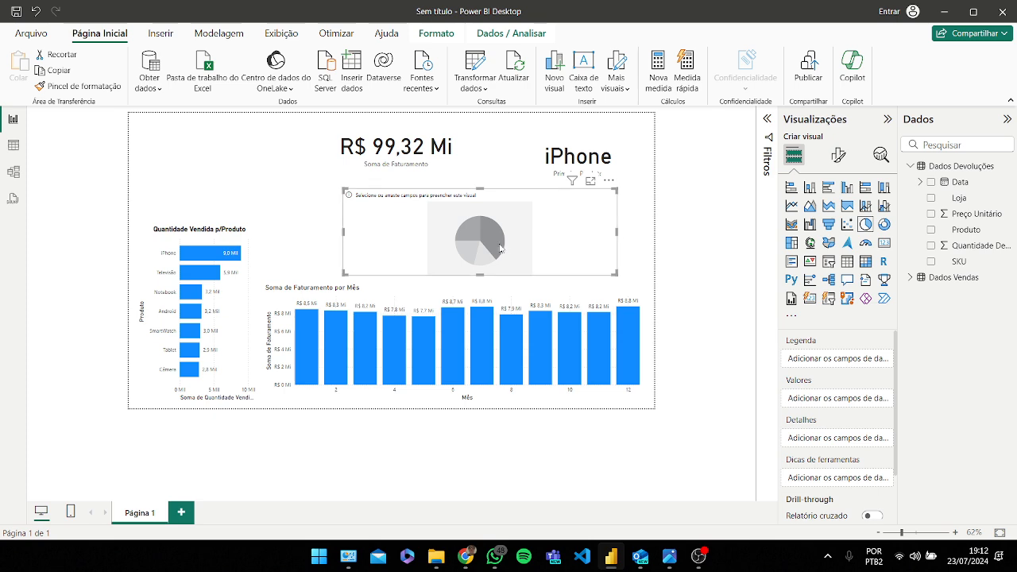
# Step: Nudge the pie chart right and fill it with Dados Devoluções Produto as legend and Quantidade Devolvida as values
pyautogui.moveTo(483, 238); pyautogui.dragTo(492, 239)
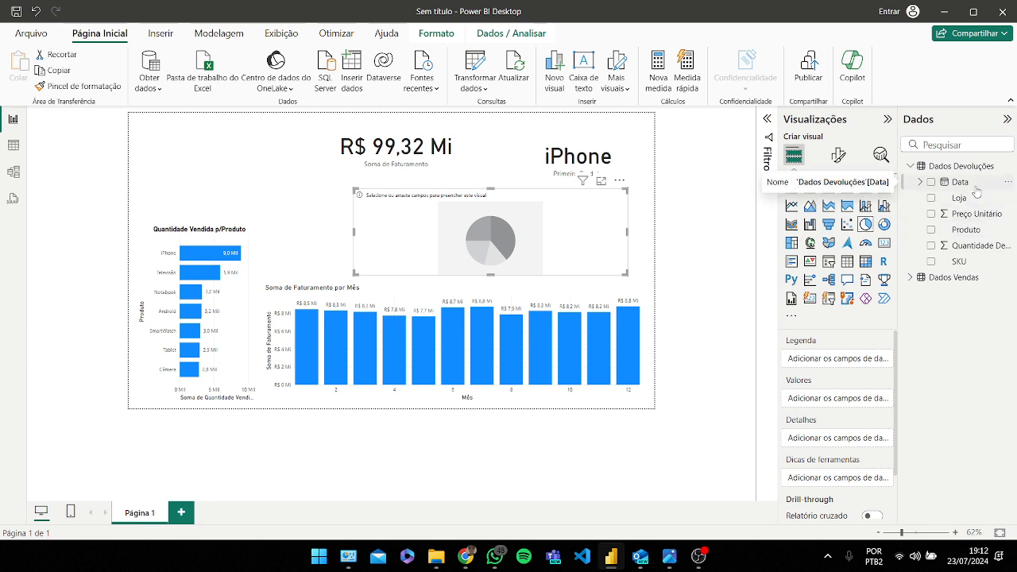
pyautogui.moveTo(965, 242); pyautogui.dragTo(838, 366)
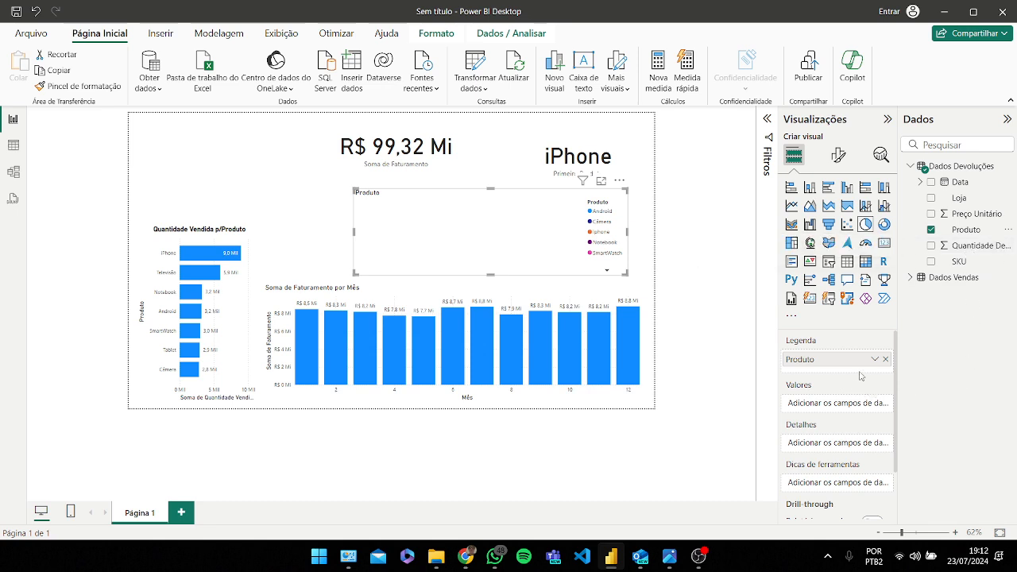
pyautogui.moveTo(975, 245); pyautogui.dragTo(859, 403)
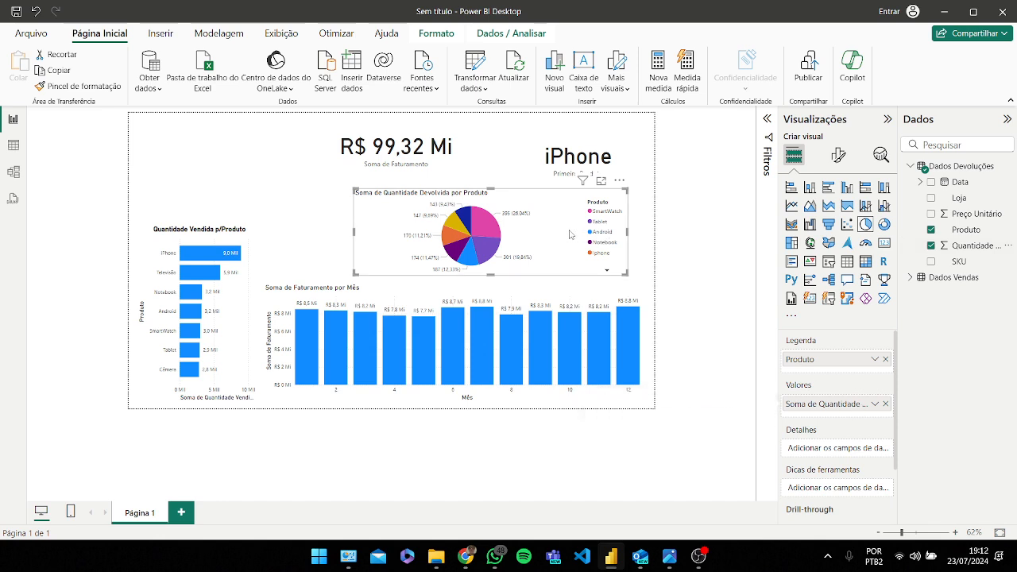
# Step: Open the pie chart's format options and expand its slice colours and detail label settings
pyautogui.click(838, 156)
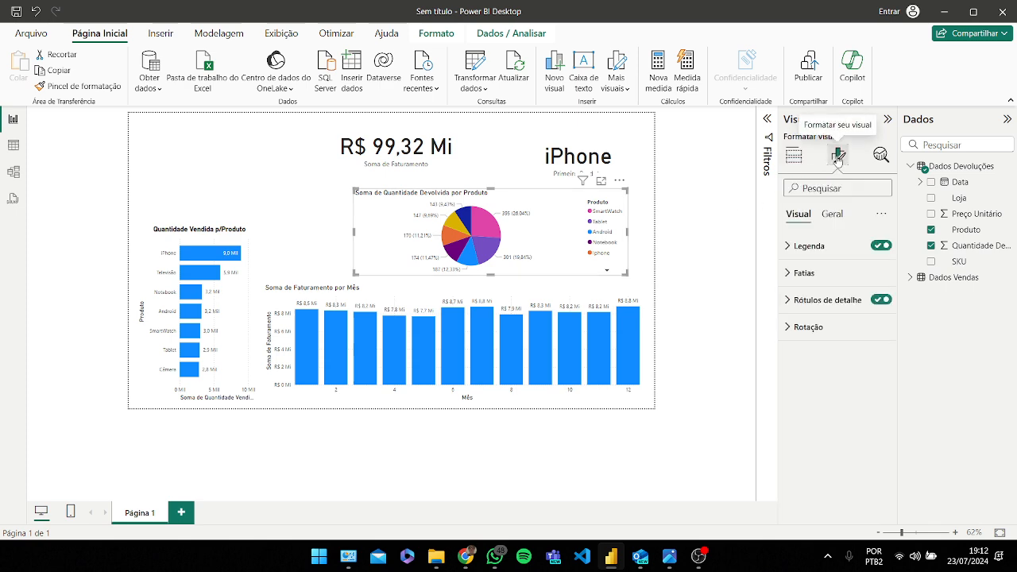
pyautogui.click(798, 273)
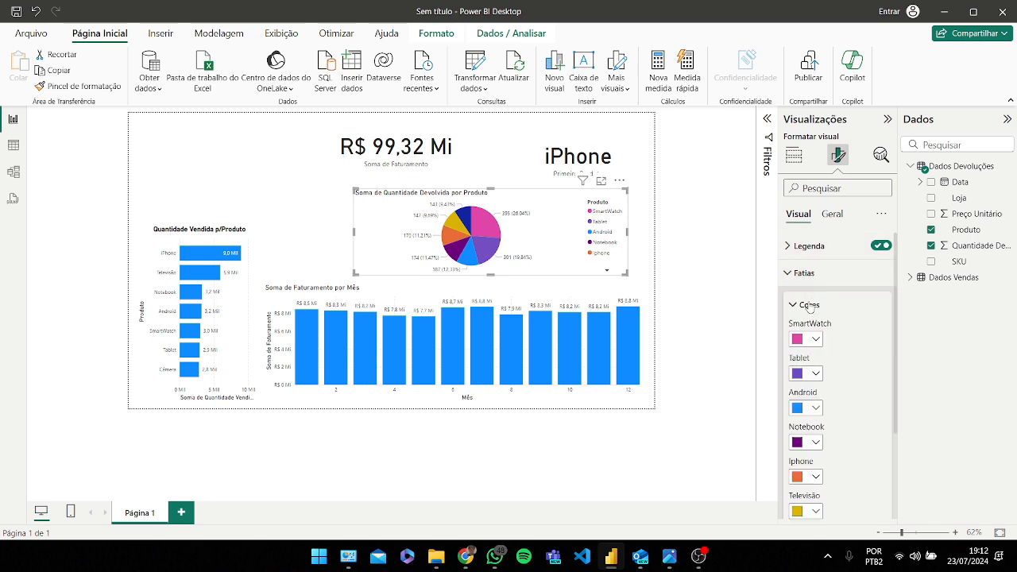
pyautogui.click(809, 310)
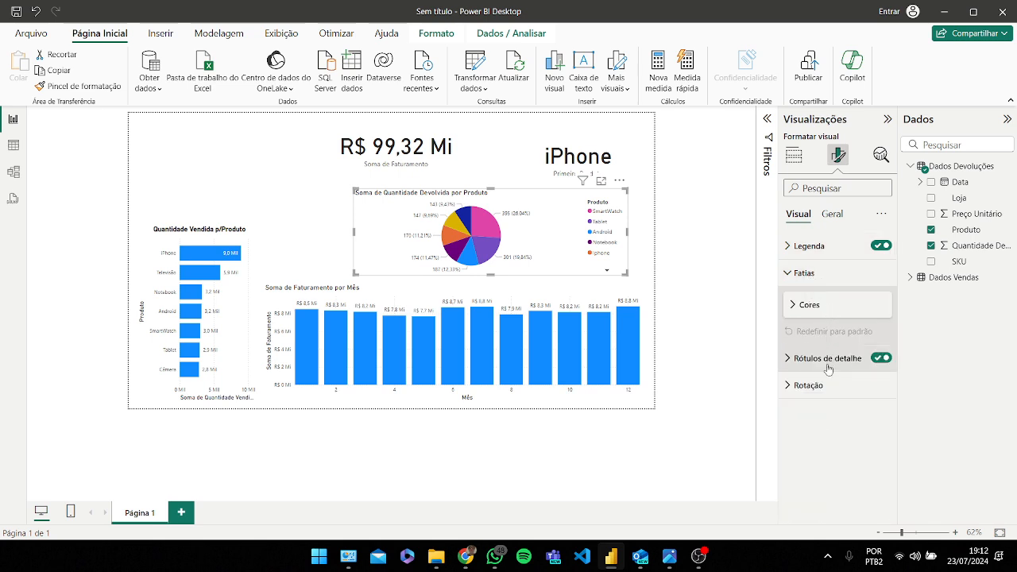
pyautogui.click(833, 360)
pyautogui.scroll(-1, 834, 359)
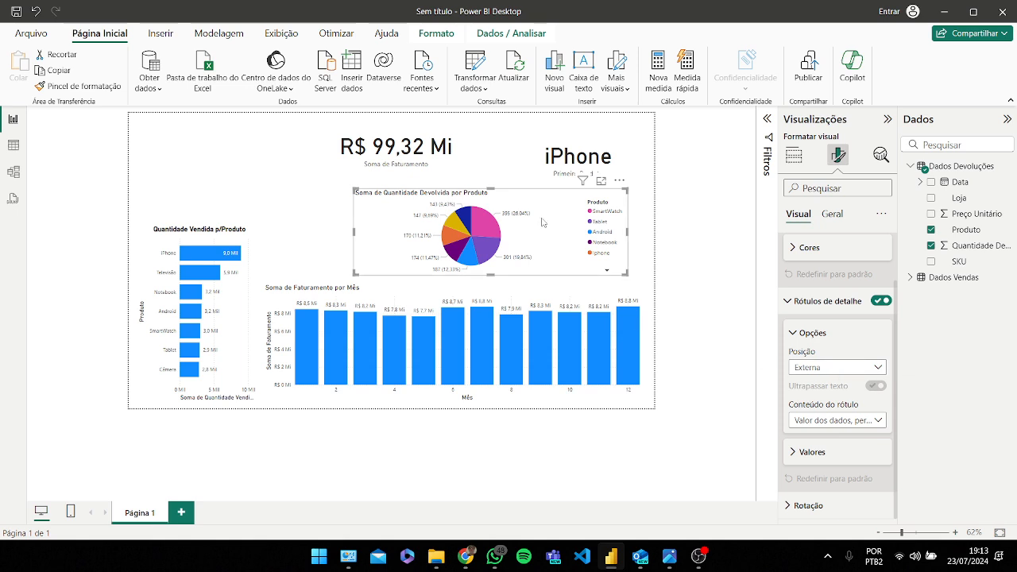
# Step: Try other detail label contents on the pie chart, settling on Valor dos dados, percentual do total
pyautogui.click(877, 421)
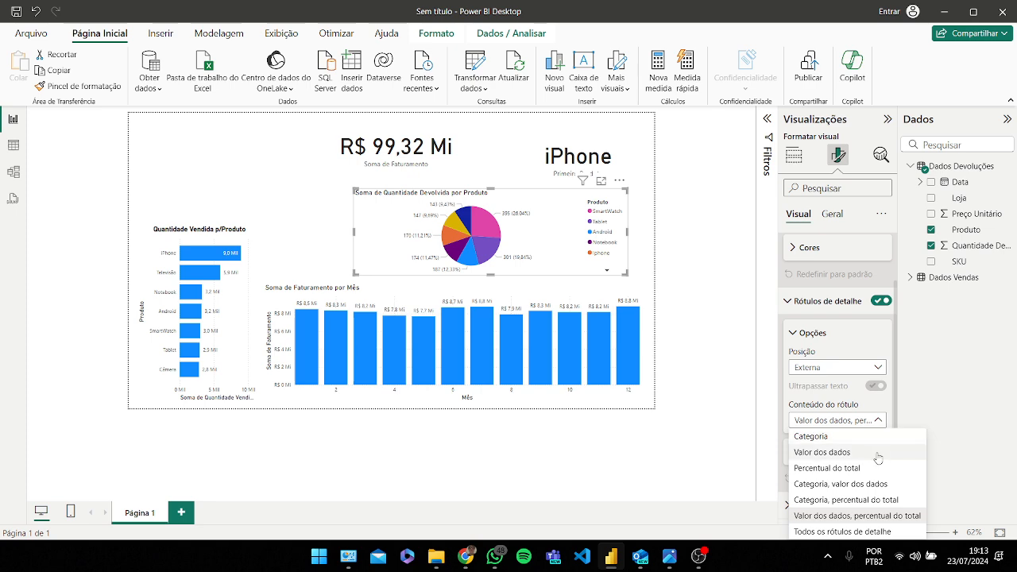
pyautogui.click(849, 455)
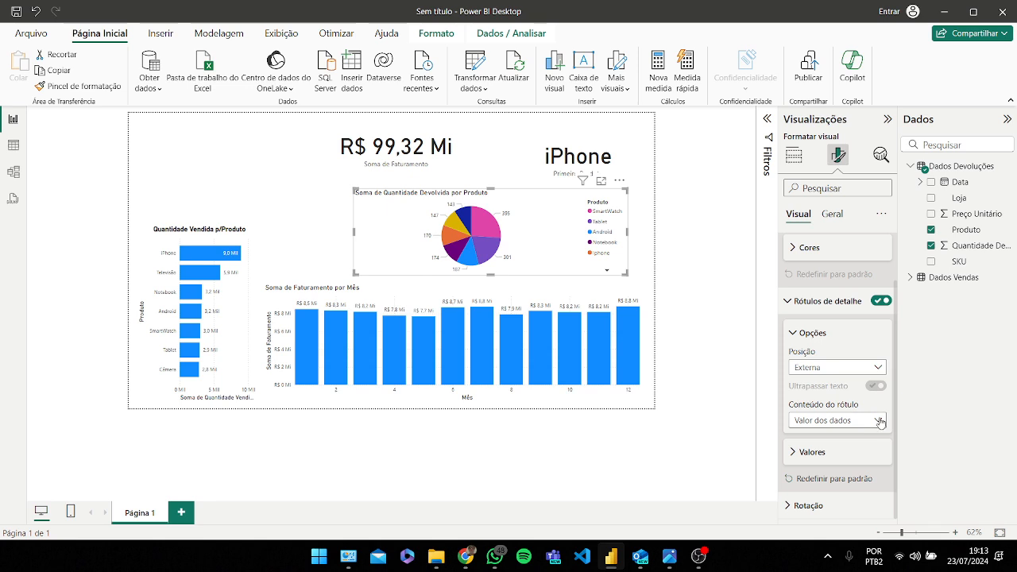
pyautogui.click(880, 422)
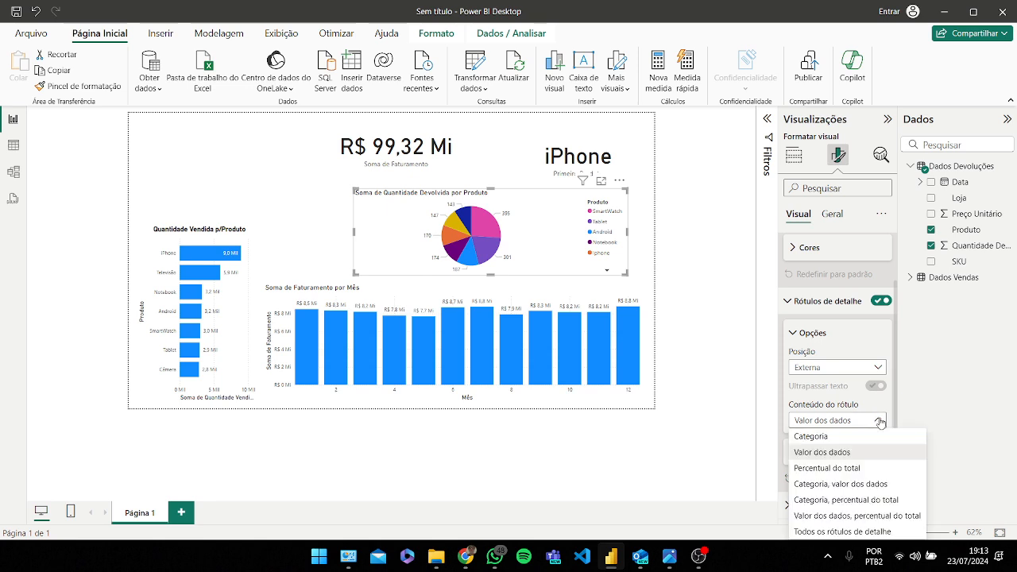
pyautogui.click(847, 485)
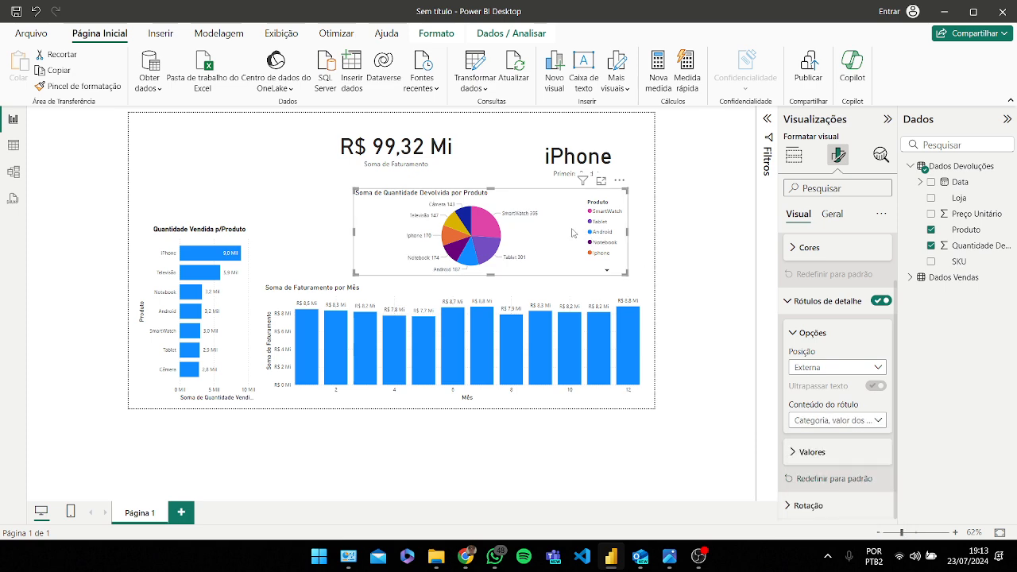
pyautogui.click(873, 367)
pyautogui.click(877, 371)
pyautogui.click(878, 420)
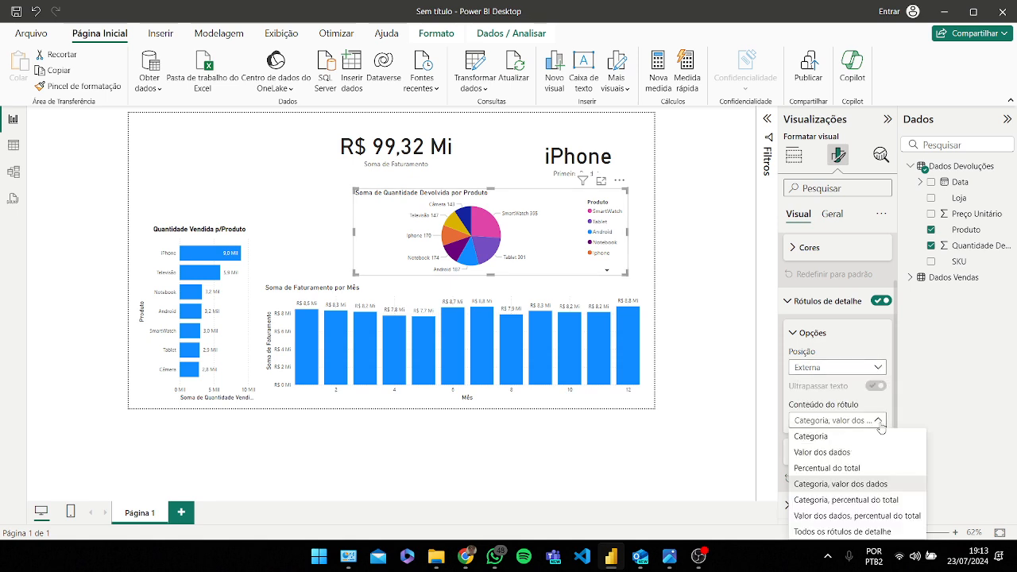
pyautogui.click(839, 518)
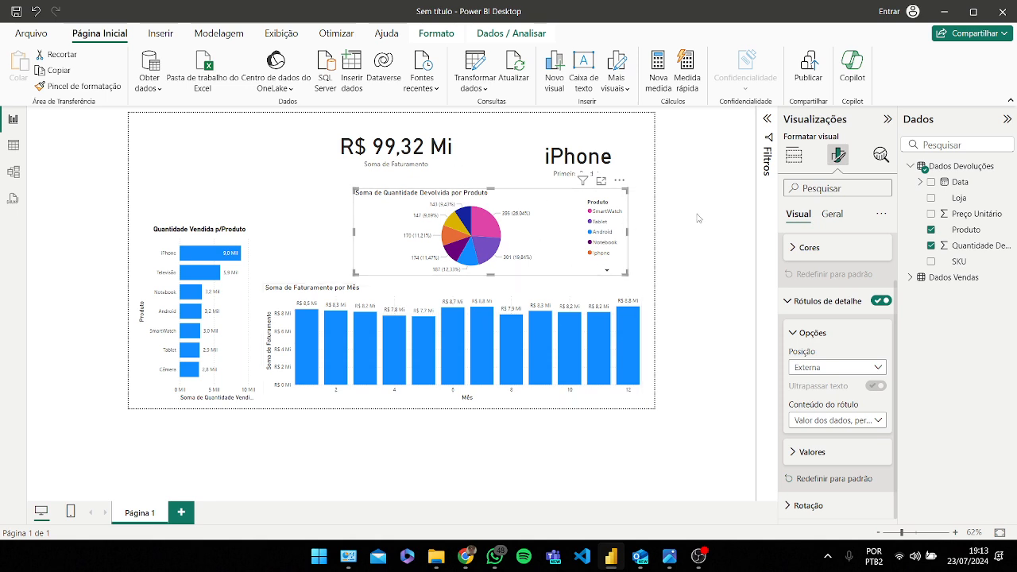
# Step: Shift the pie chart, the revenue card and the first-product card slightly right across the top of the page
pyautogui.click(641, 186)
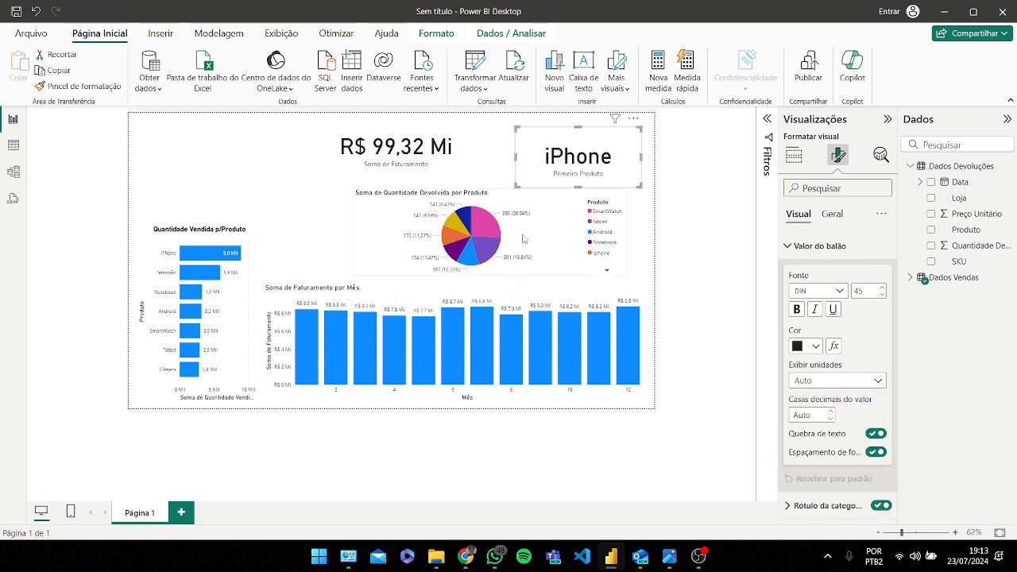
pyautogui.moveTo(523, 236); pyautogui.dragTo(536, 237)
pyautogui.moveTo(428, 156); pyautogui.dragTo(437, 156)
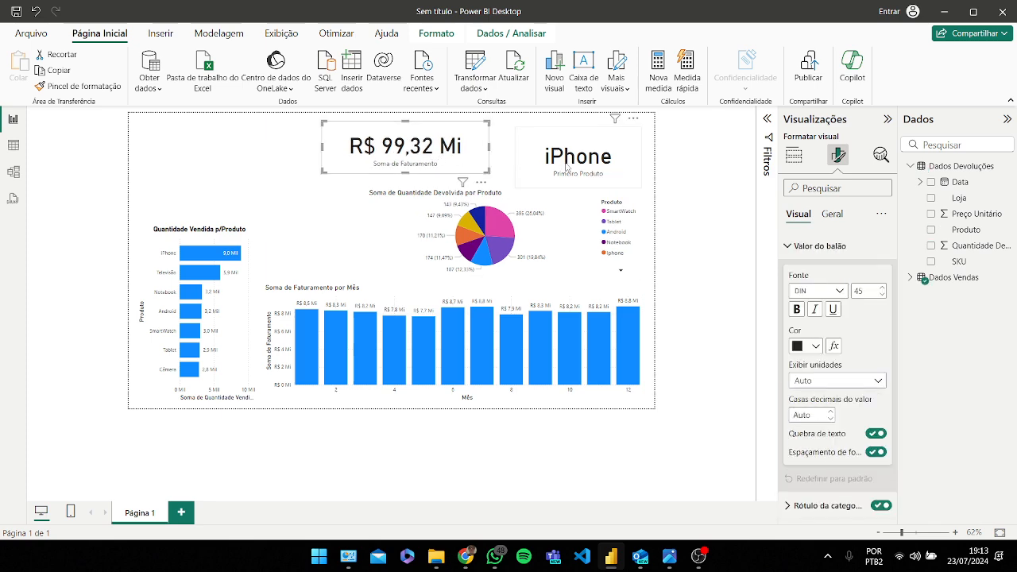
pyautogui.moveTo(569, 162); pyautogui.dragTo(582, 157)
pyautogui.moveTo(425, 156); pyautogui.dragTo(438, 153)
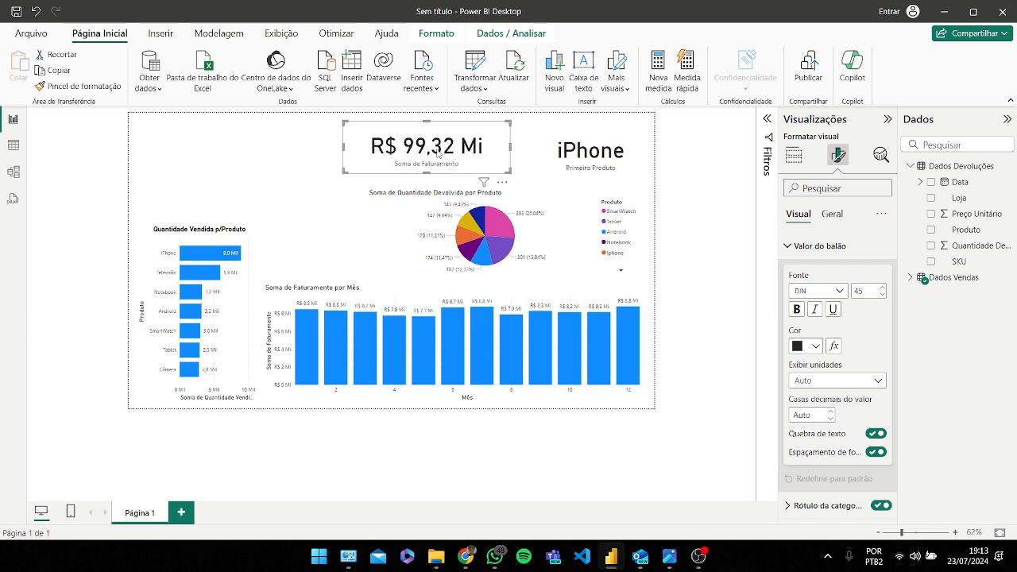
pyautogui.moveTo(344, 122); pyautogui.dragTo(368, 121)
pyautogui.click(571, 152)
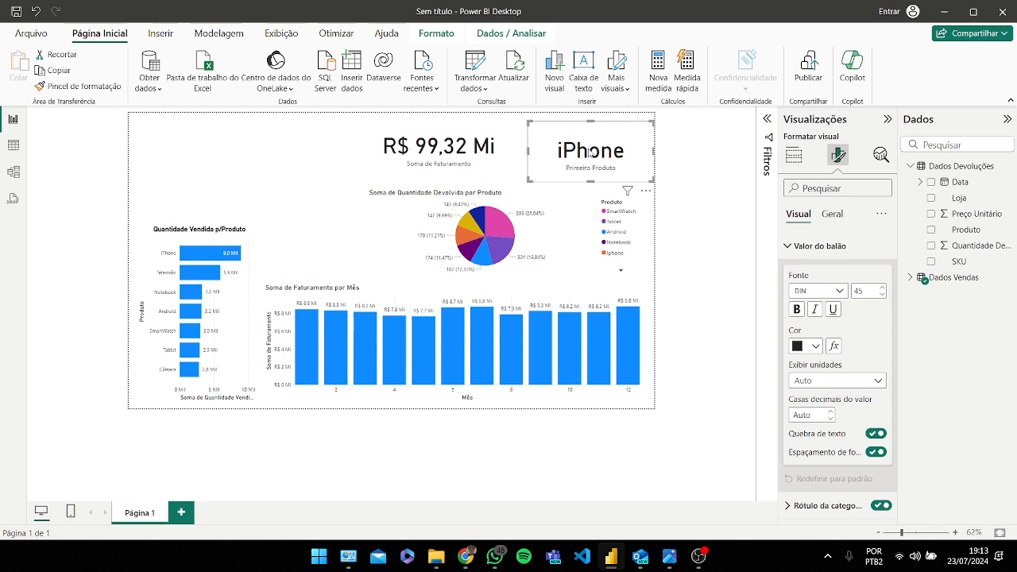
pyautogui.press('capslock')
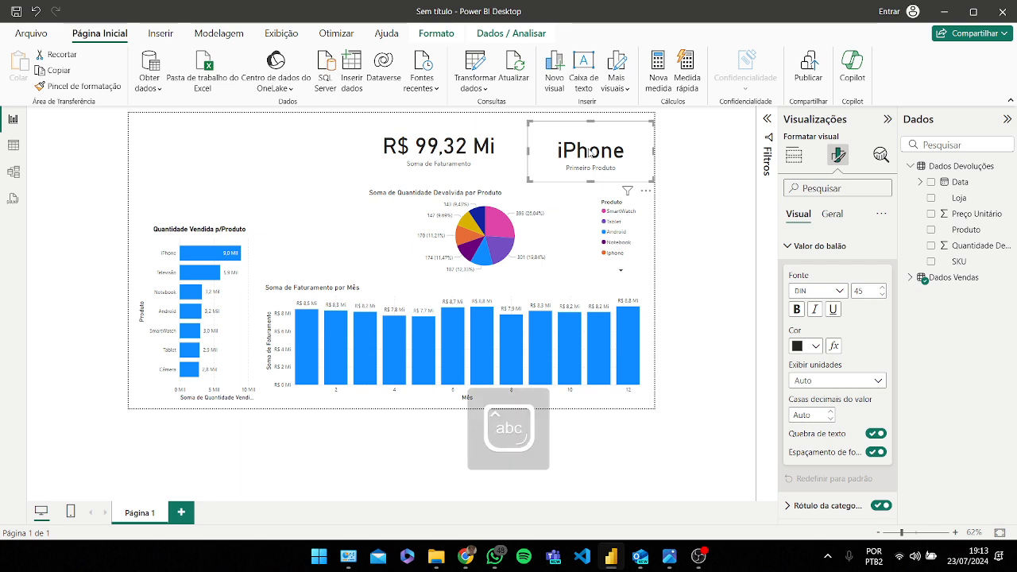
pyautogui.click(796, 156)
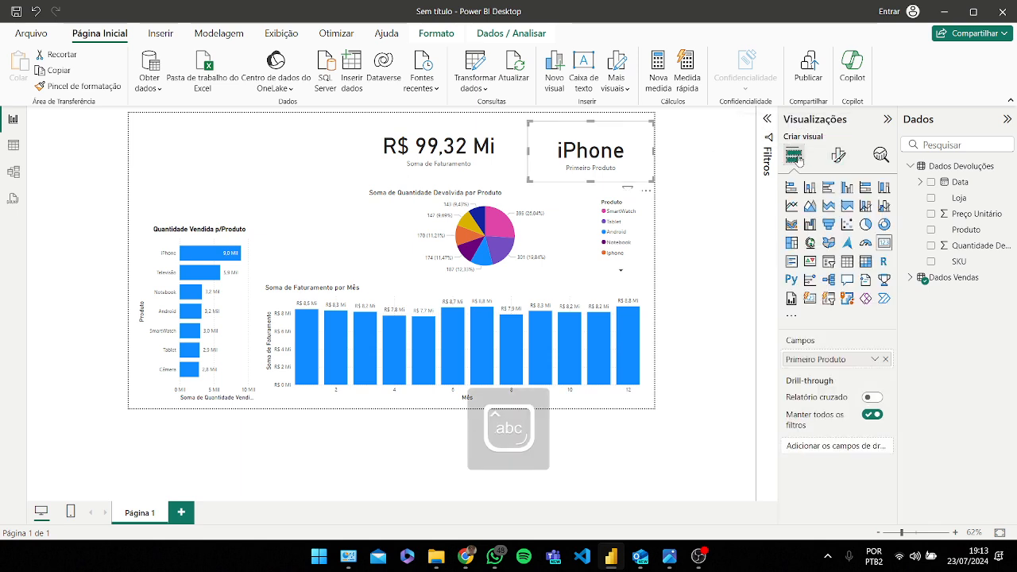
pyautogui.click(809, 245)
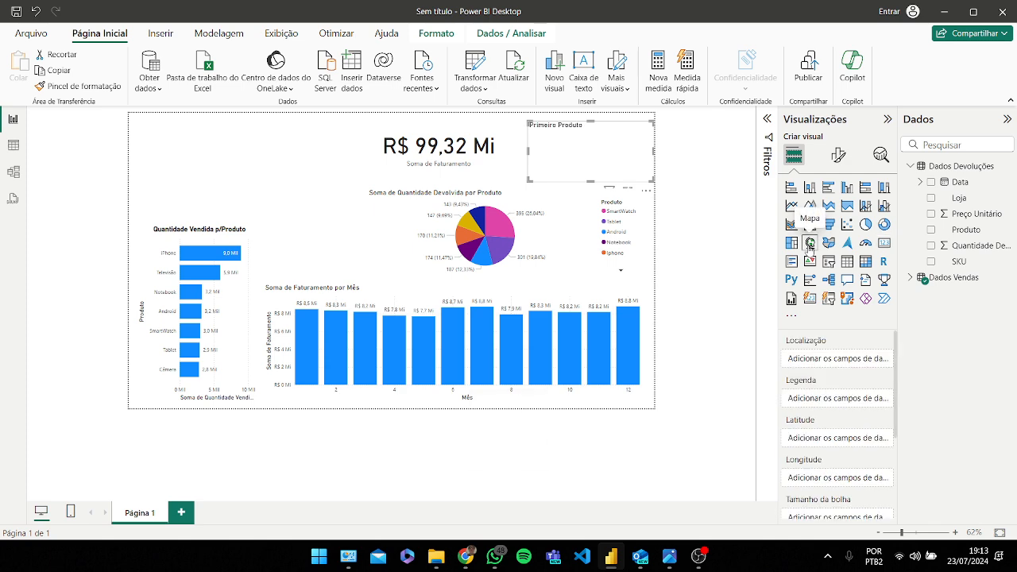
pyautogui.hotkey('ctrl', 'z')
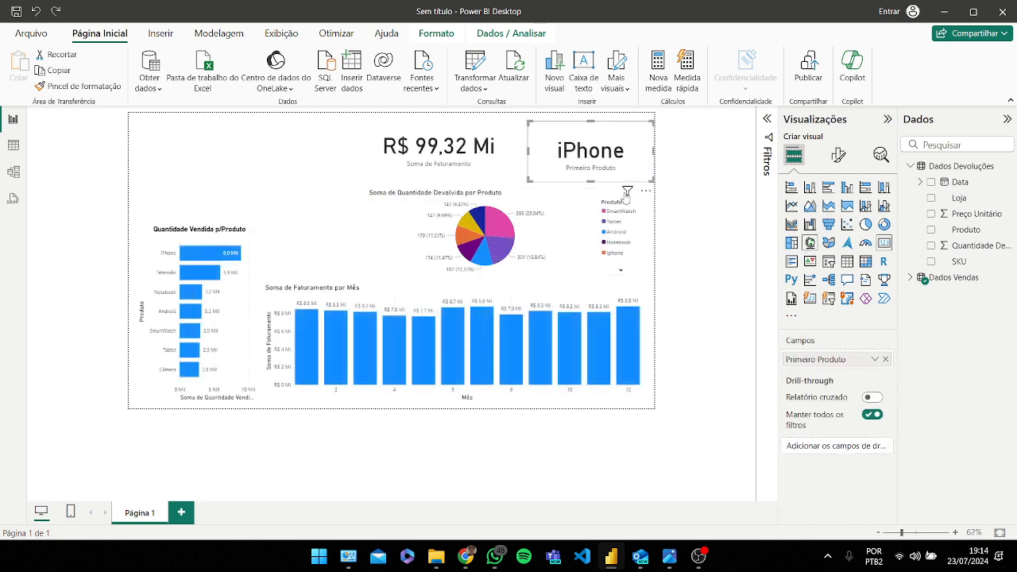
# Step: Insert an empty map visual and place it left of the revenue card at the top of the page
pyautogui.click(262, 155)
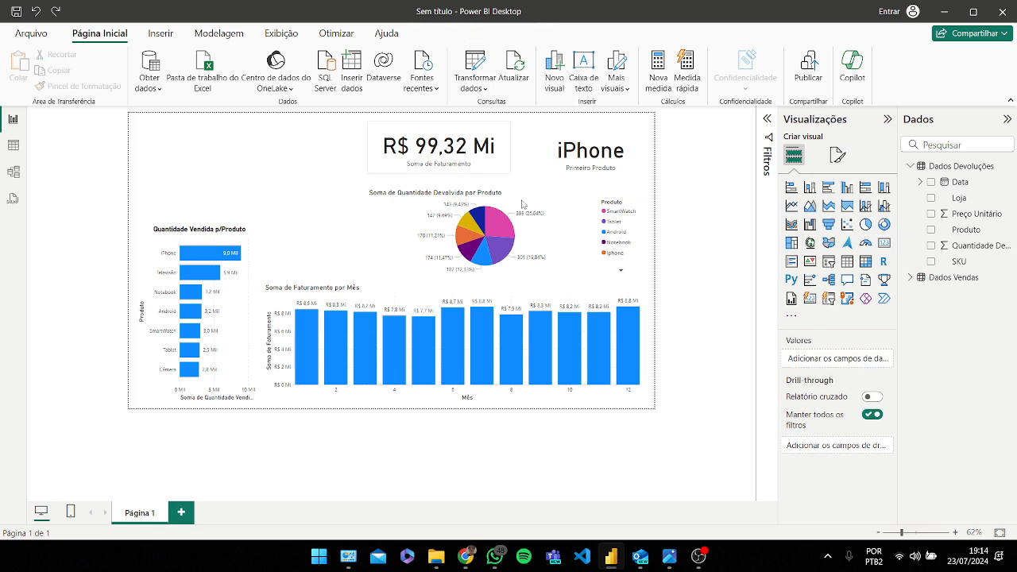
pyautogui.click(810, 243)
pyautogui.moveTo(200, 151); pyautogui.dragTo(282, 158)
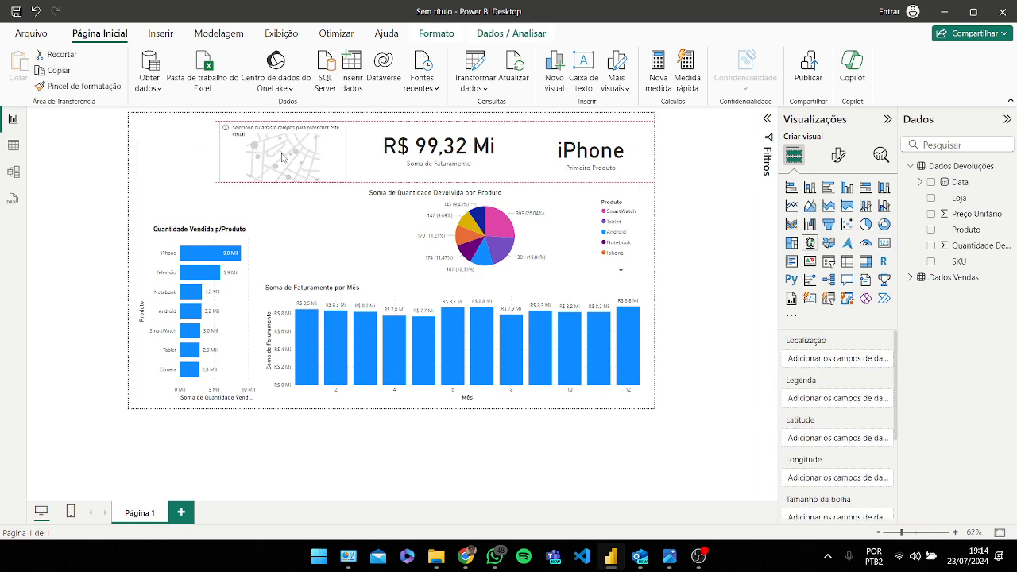
pyautogui.moveTo(220, 156); pyautogui.dragTo(256, 156)
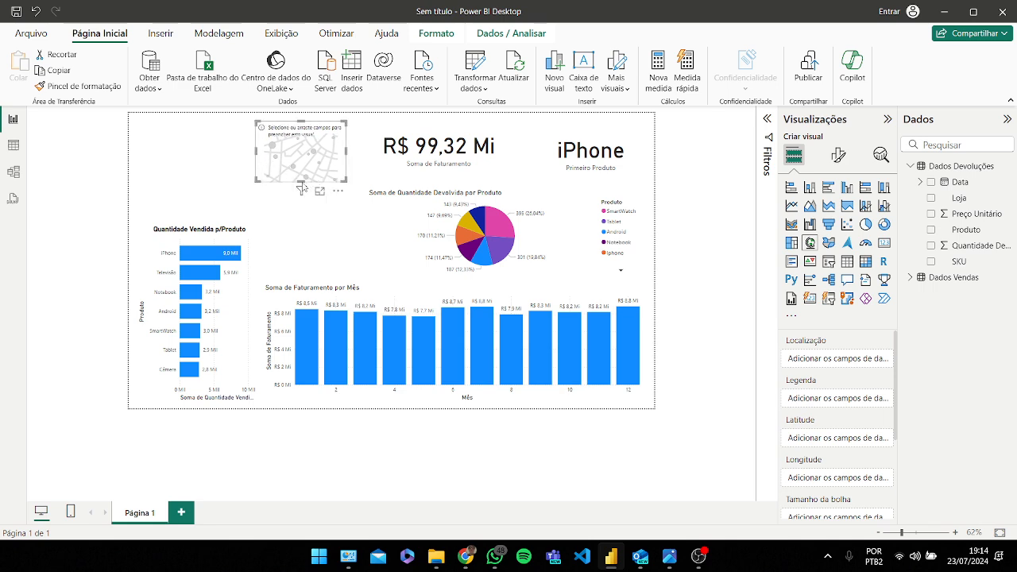
pyautogui.click(219, 158)
# Step: Resize the map taller so it reaches down to the monthly revenue chart
pyautogui.click(341, 178)
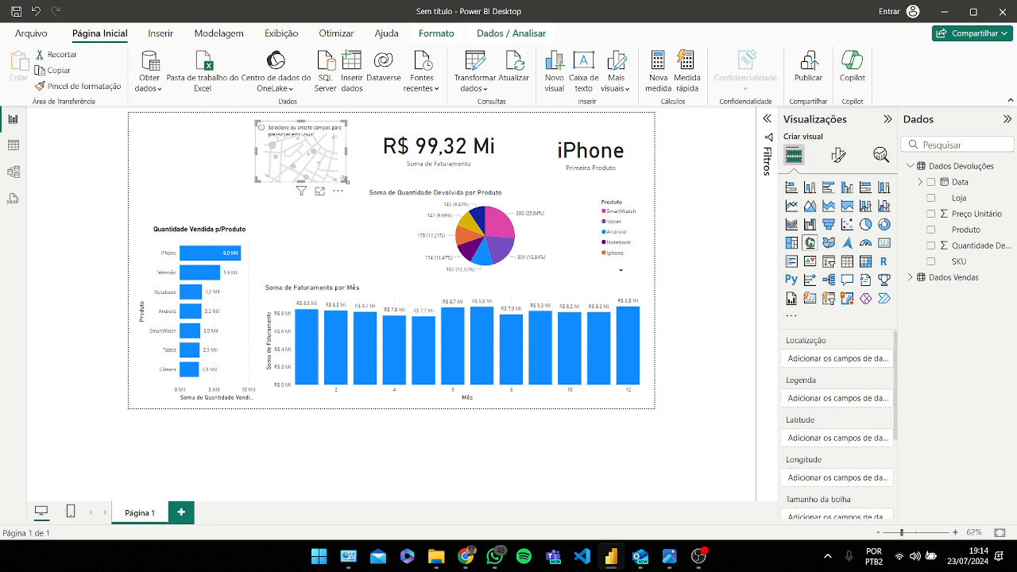
pyautogui.moveTo(344, 179); pyautogui.dragTo(366, 274)
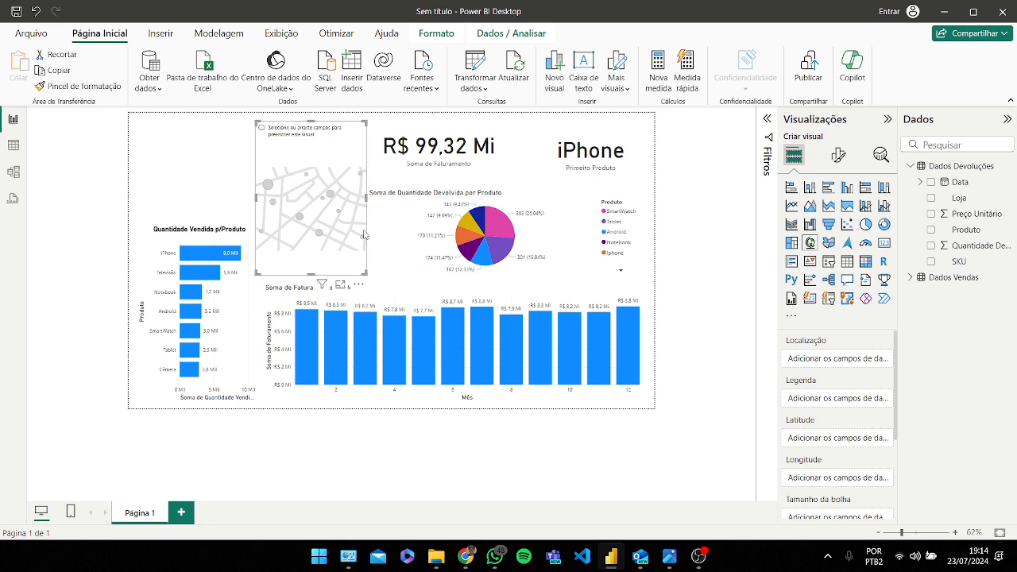
pyautogui.click(216, 179)
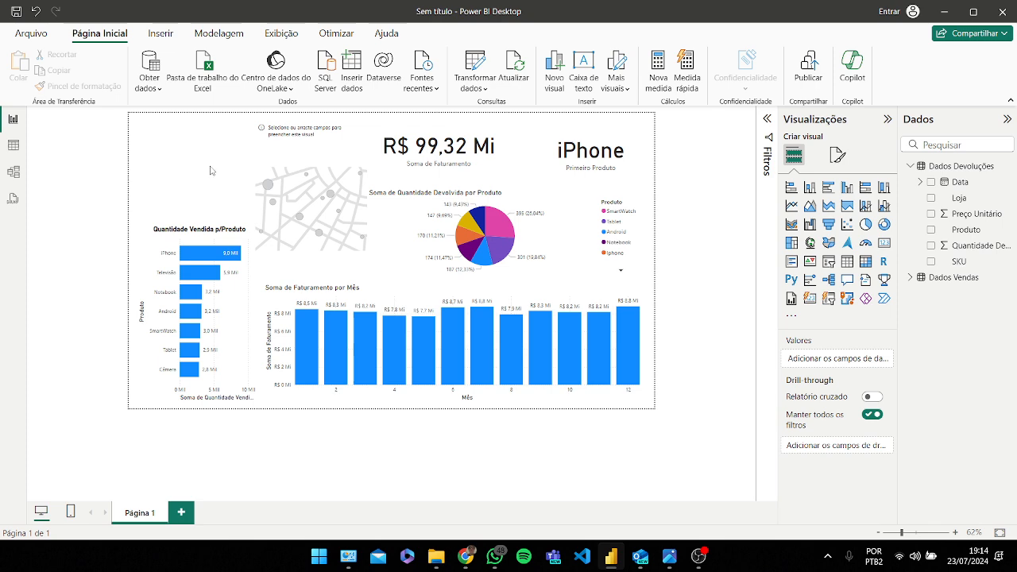
pyautogui.click(301, 195)
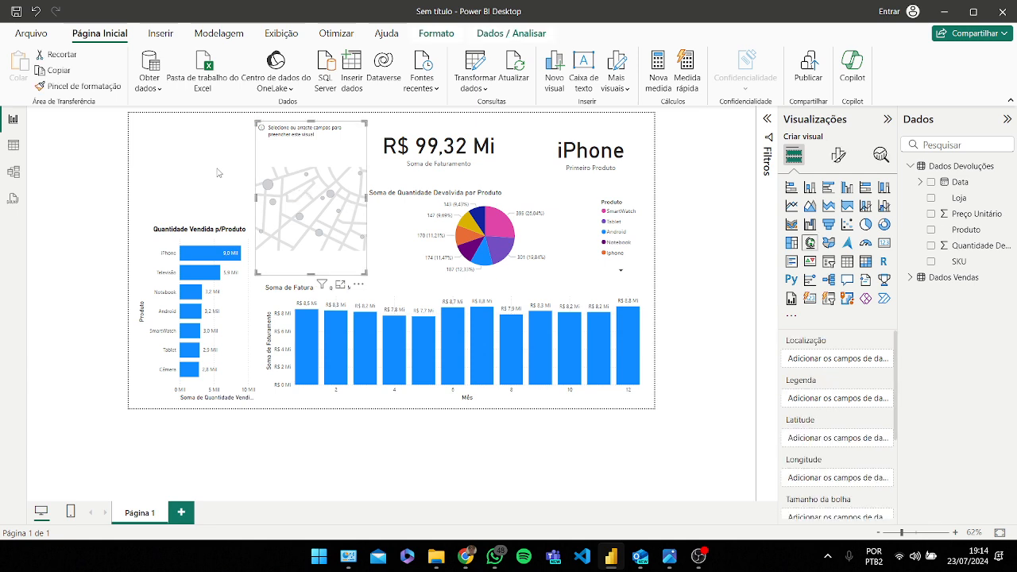
pyautogui.click(218, 172)
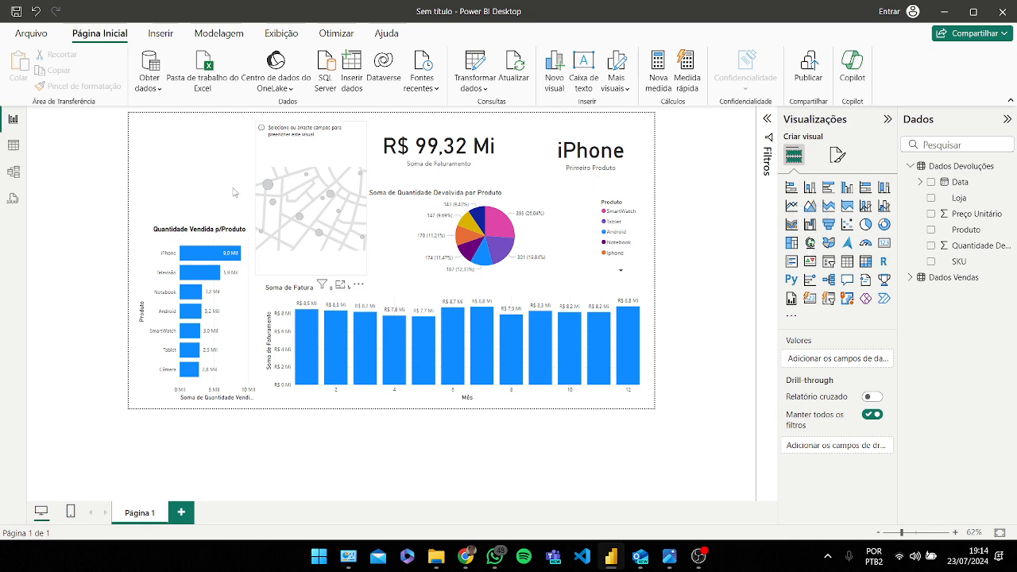
pyautogui.click(306, 177)
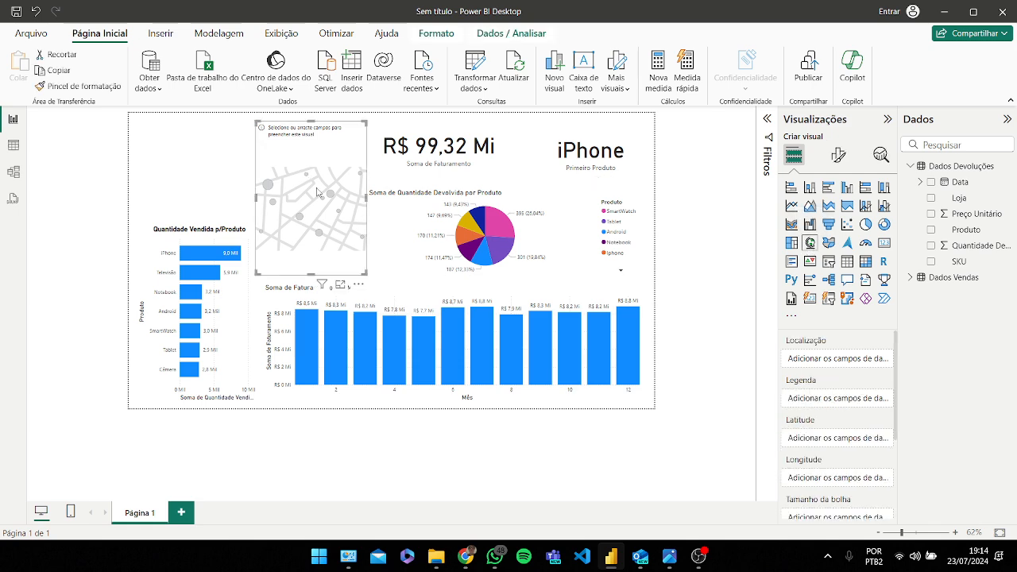
# Step: Expand the Dados Vendas table and inspect its rows in table view
pyautogui.click(911, 167)
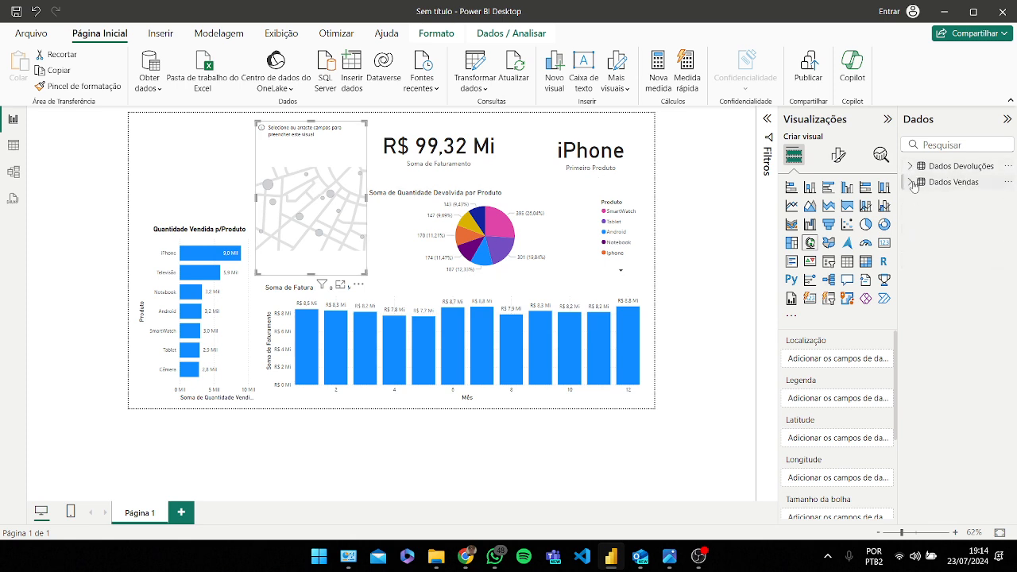
pyautogui.click(911, 182)
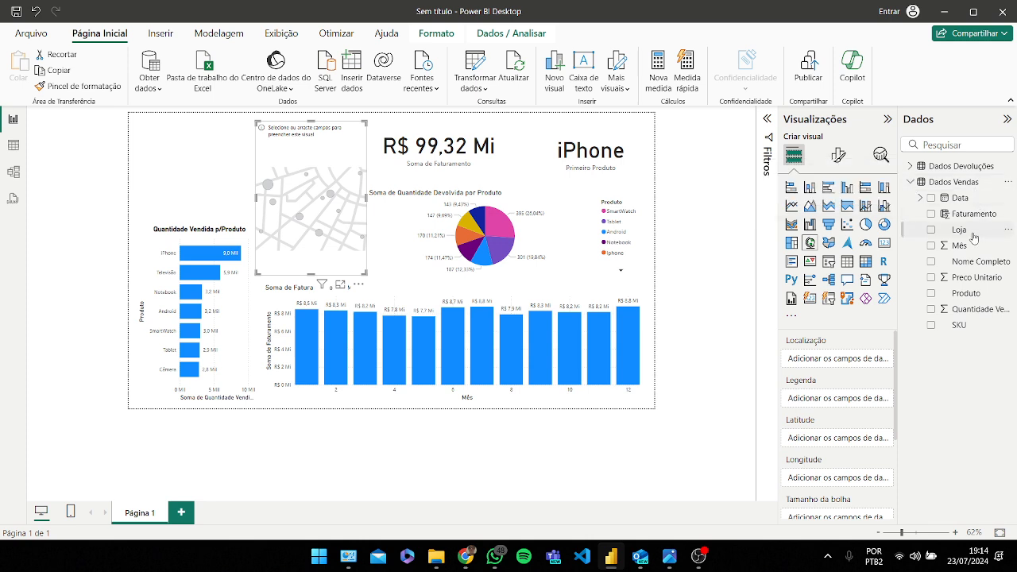
pyautogui.click(13, 146)
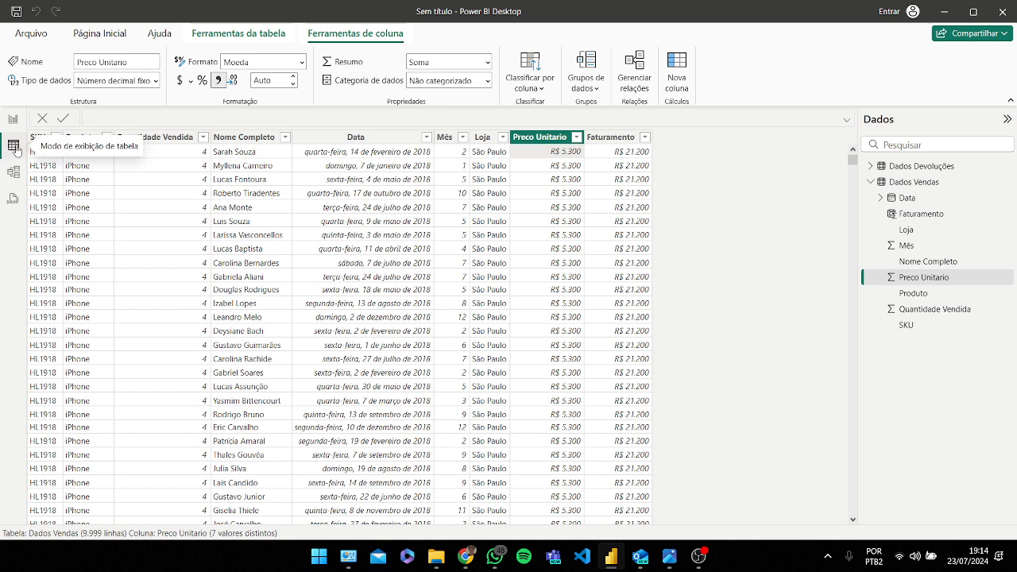
pyautogui.click(916, 187)
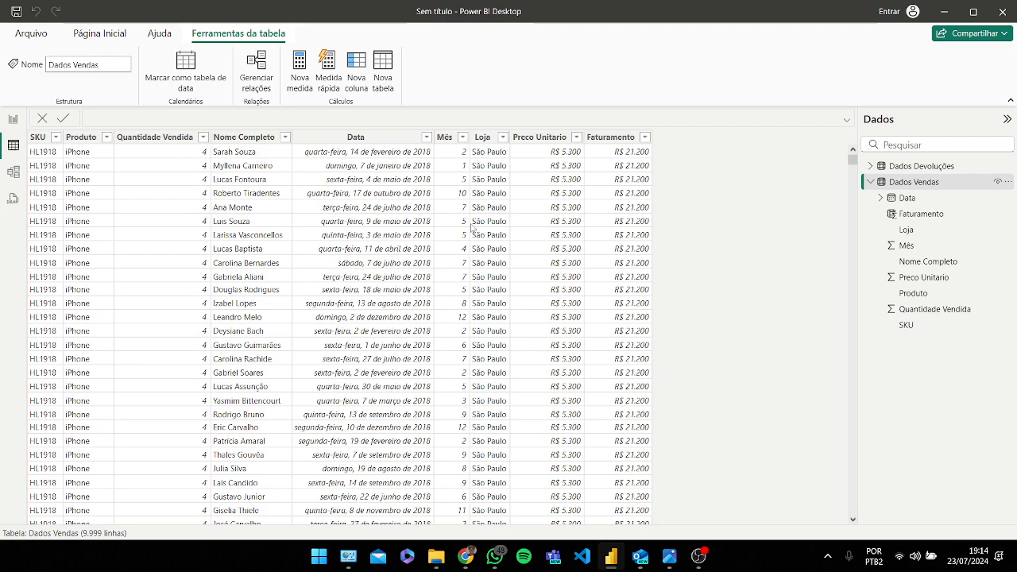
pyautogui.scroll(-15, 486, 191)
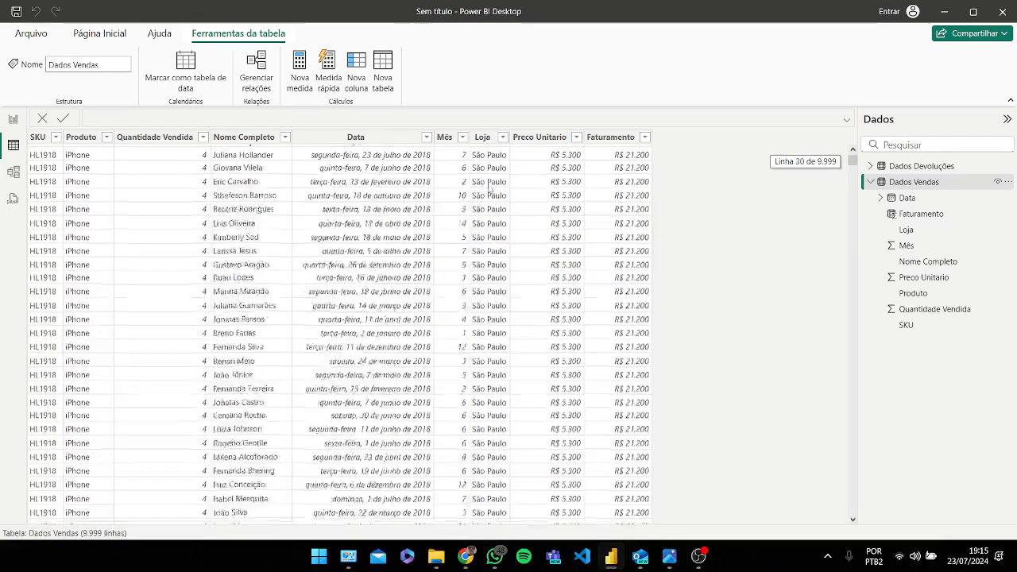
pyautogui.scroll(-5, 486, 201)
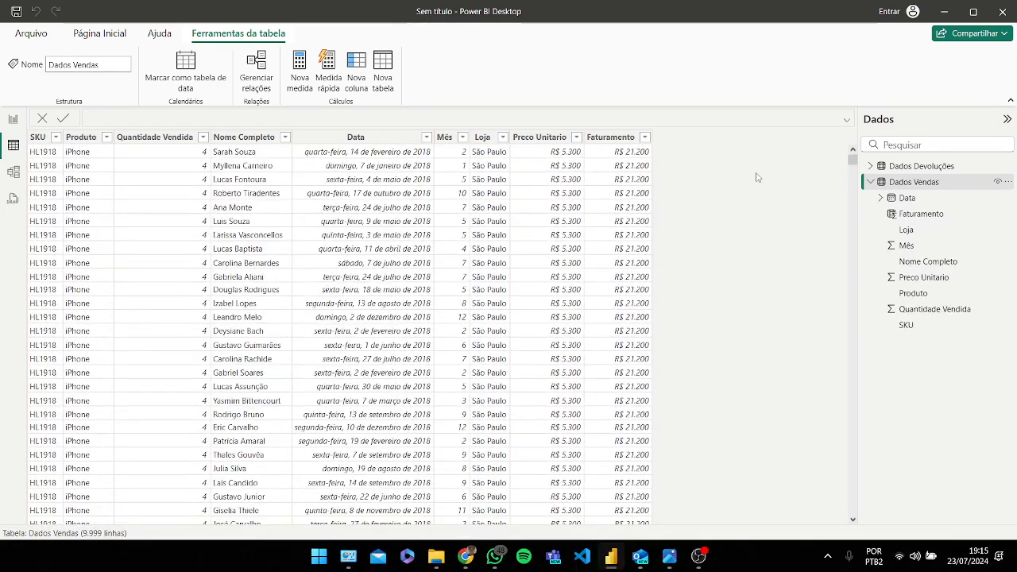
pyautogui.click(13, 119)
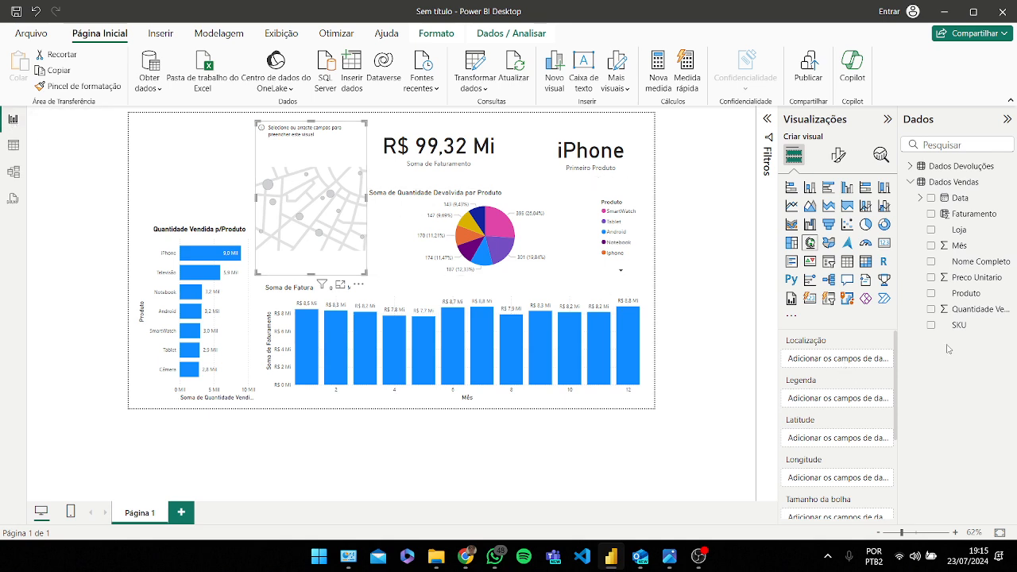
# Step: Add the Dados Vendas Loja field to the map's location
pyautogui.moveTo(960, 230); pyautogui.dragTo(843, 366)
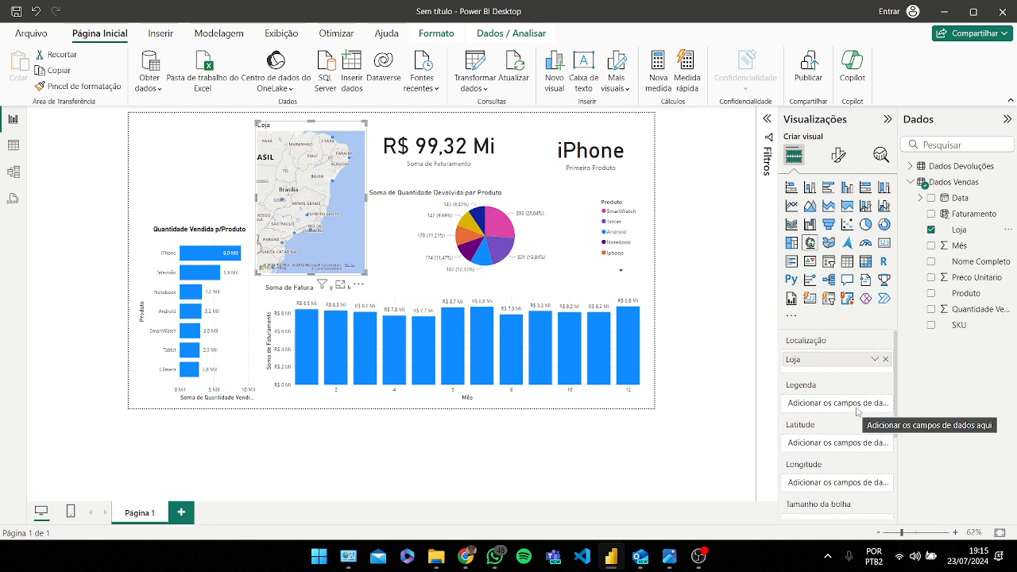
pyautogui.scroll(-1, 858, 411)
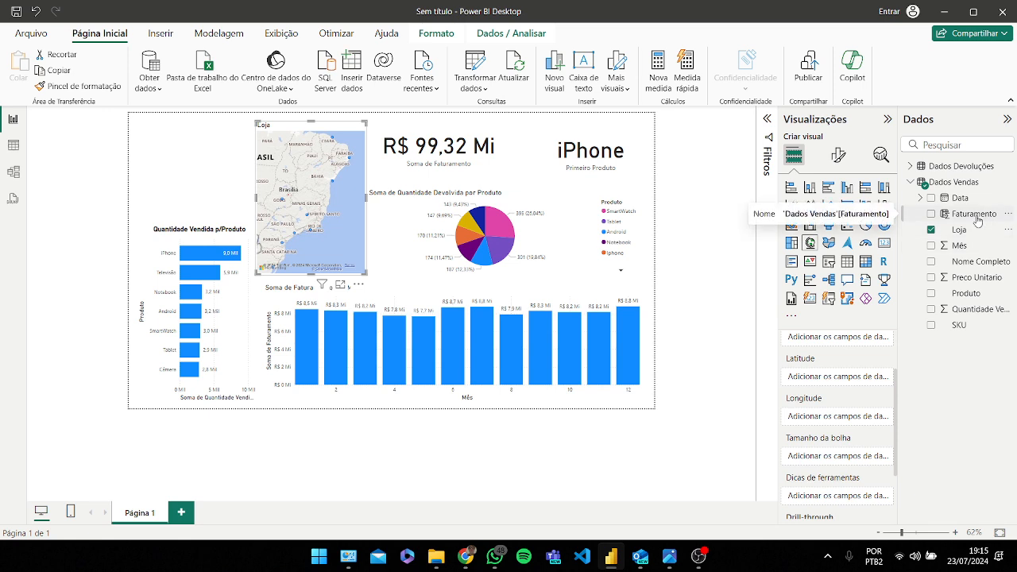
# Step: Add Faturamento as the map's bubble size, then set bubble size range scale to Magnitude and size to 8
pyautogui.moveTo(977, 220); pyautogui.dragTo(838, 455)
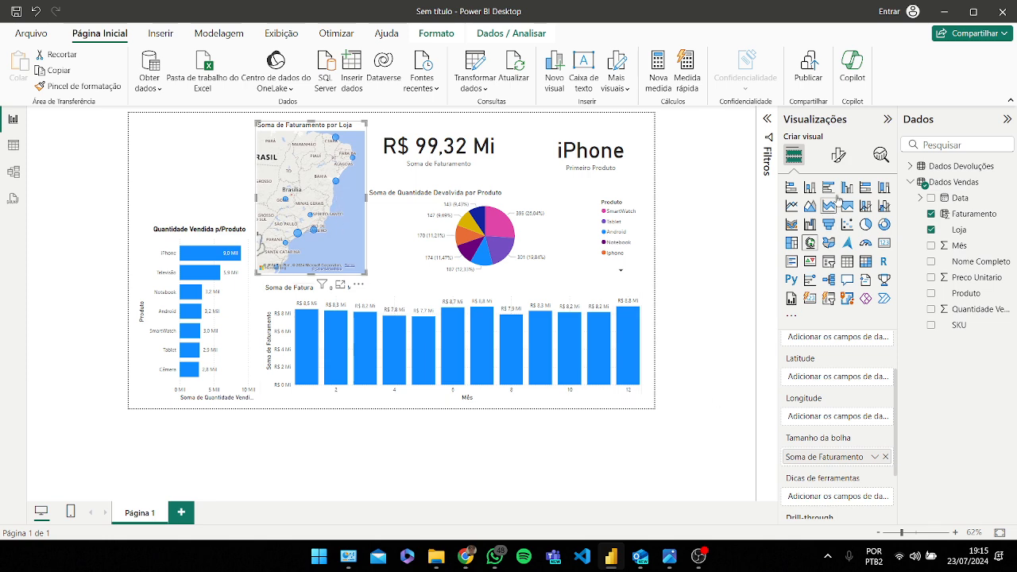
pyautogui.click(838, 155)
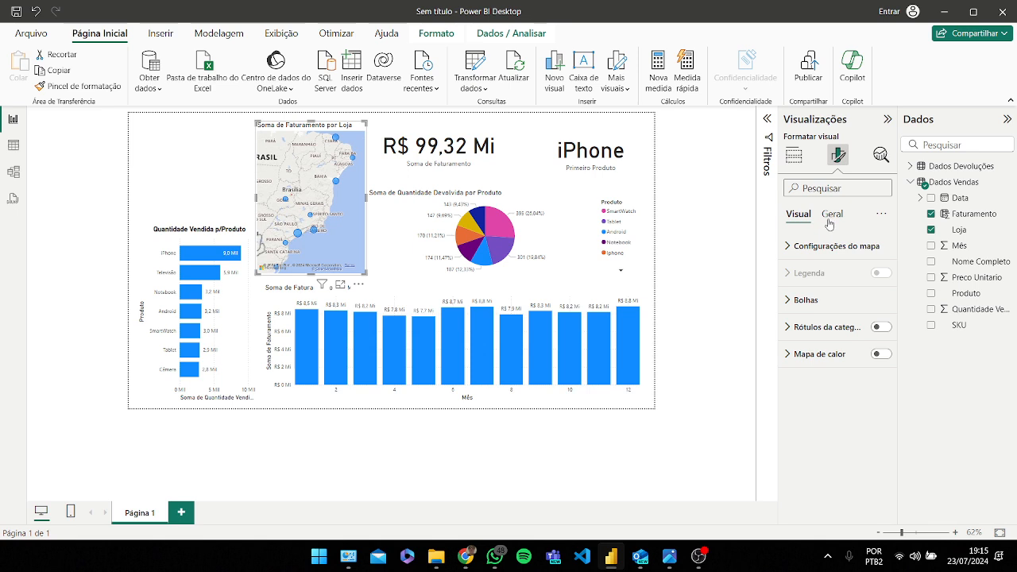
pyautogui.click(792, 300)
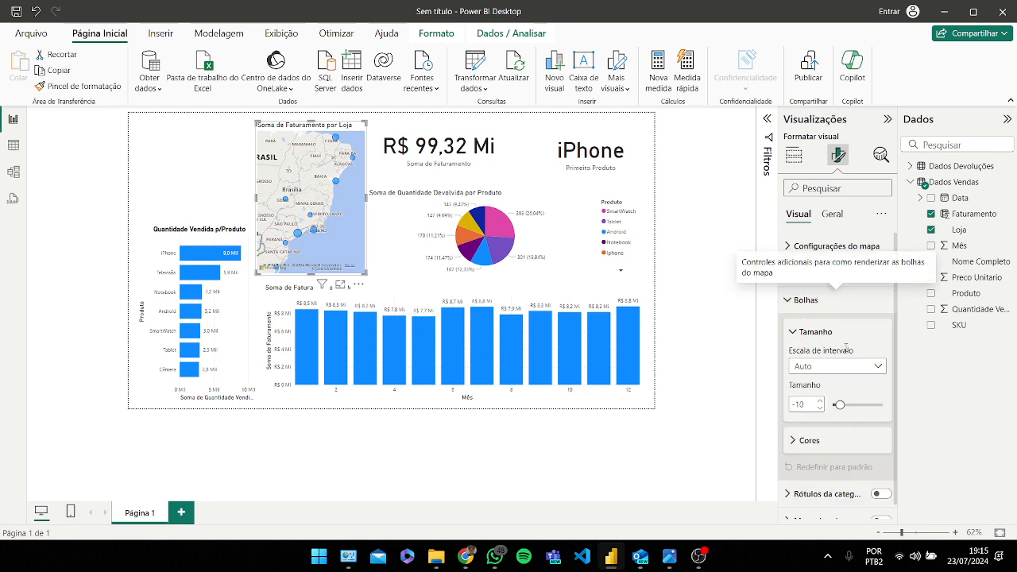
pyautogui.click(877, 367)
pyautogui.click(863, 384)
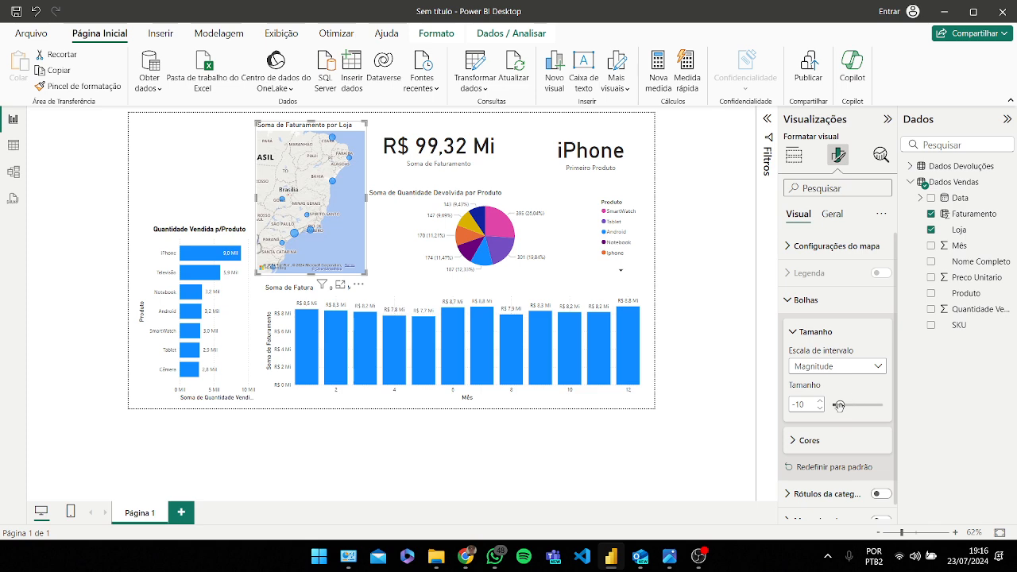
pyautogui.moveTo(839, 405); pyautogui.dragTo(845, 406)
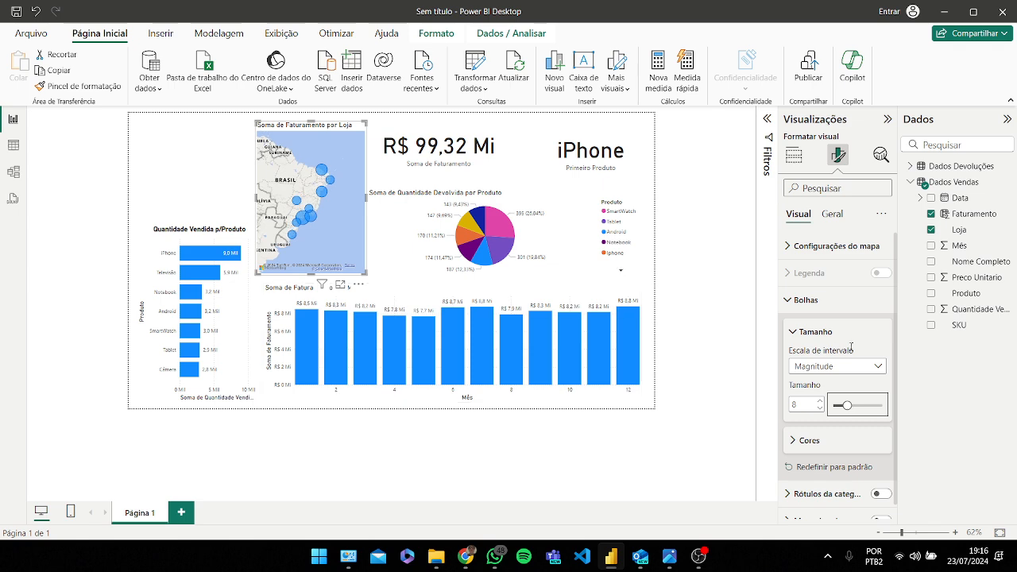
pyautogui.click(793, 334)
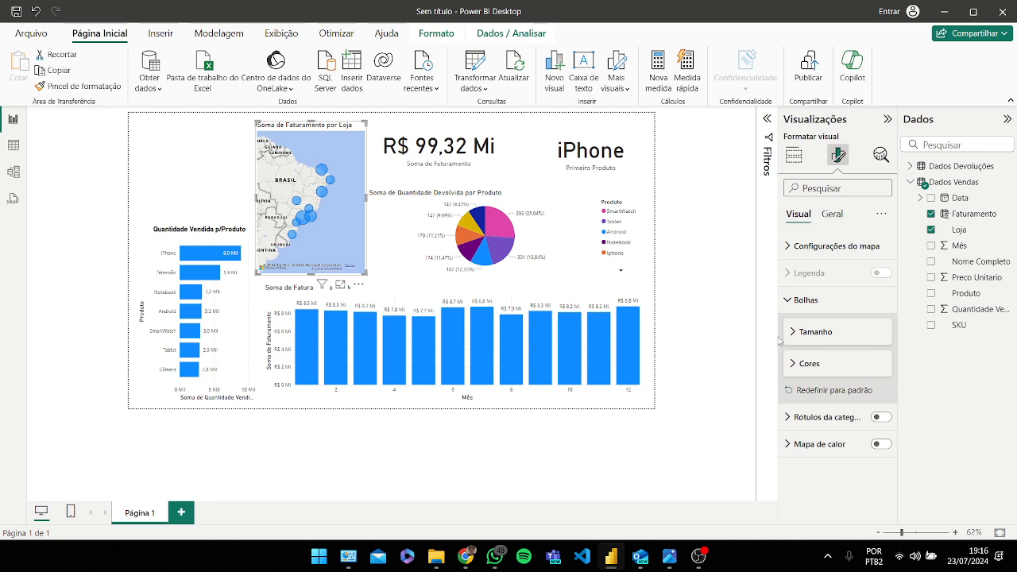
# Step: Switch to the Google Meet call and open the new meeting link posted in the call chat
pyautogui.moveTo(475, 550)
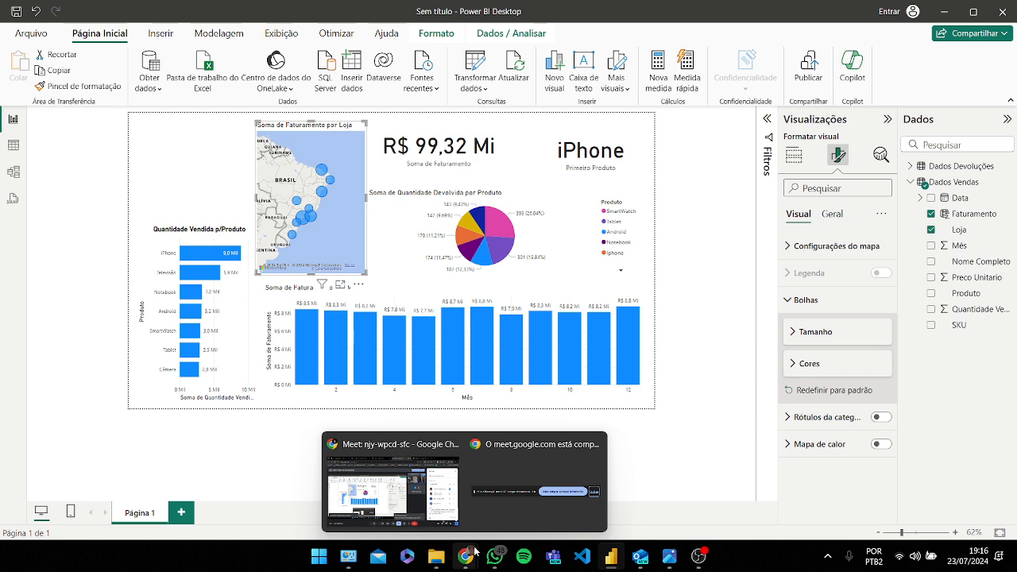
pyautogui.click(444, 500)
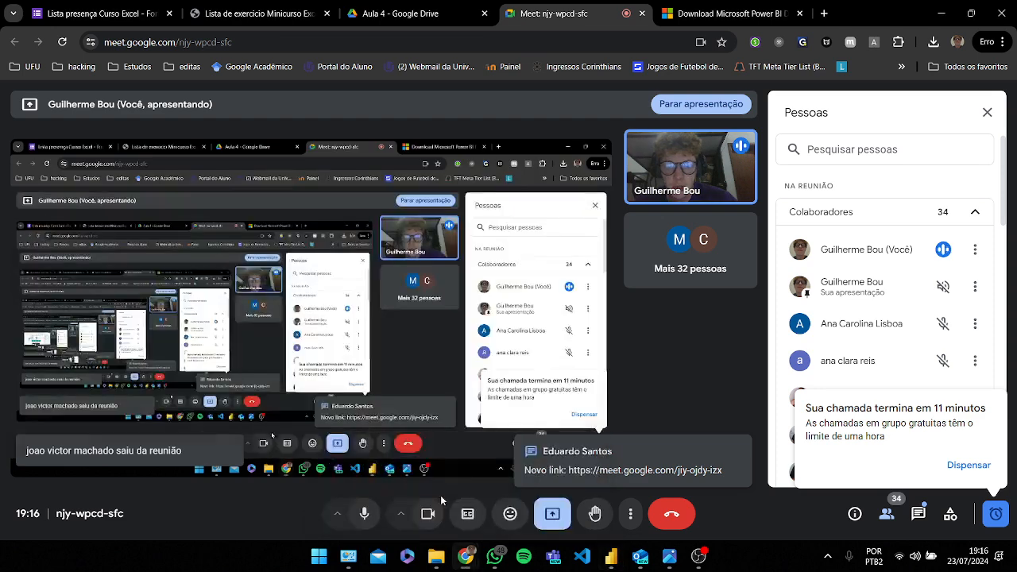
pyautogui.click(968, 465)
pyautogui.click(919, 513)
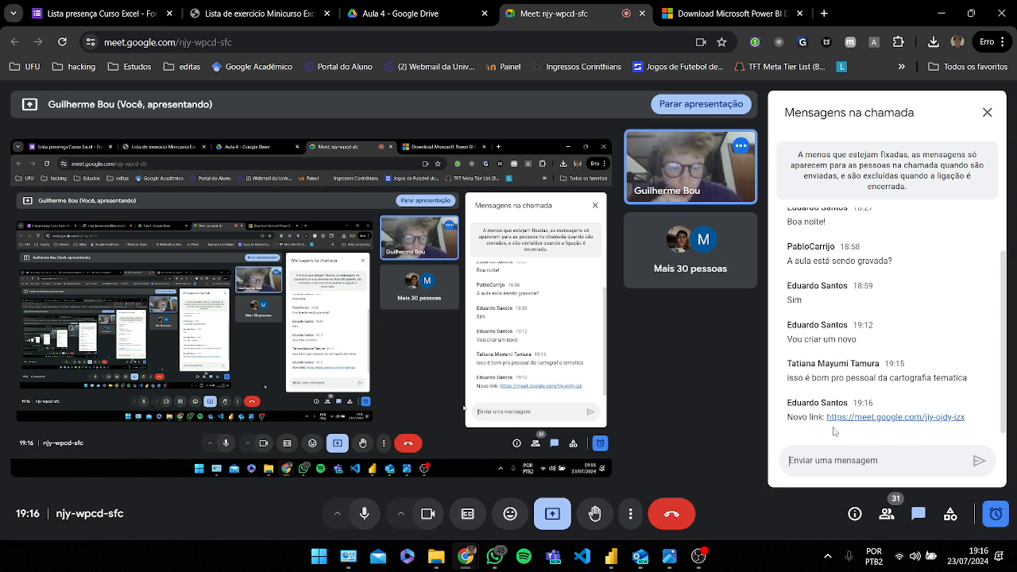
pyautogui.click(895, 418)
pyautogui.click(492, 22)
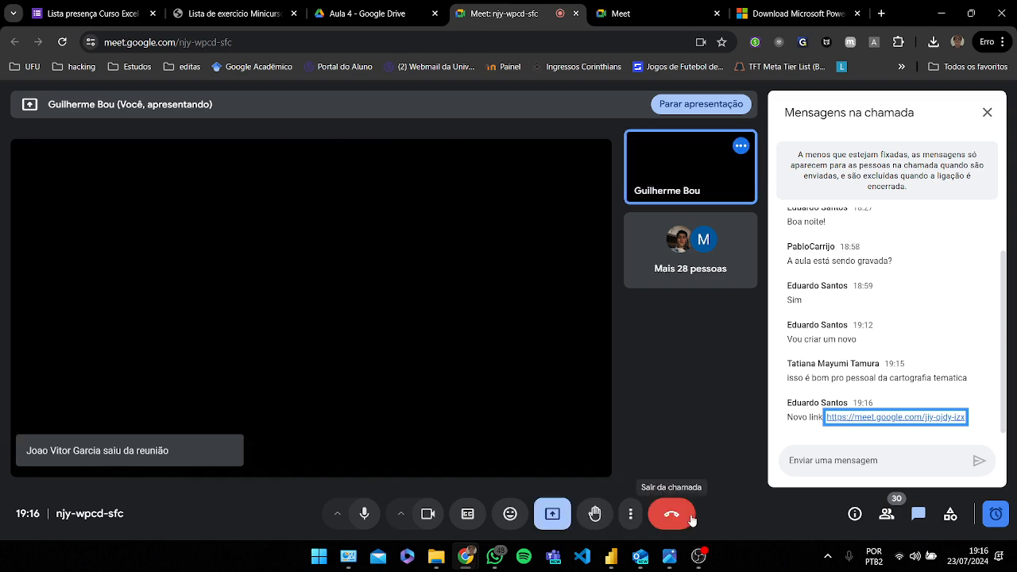
# Step: Leave the old call and ask to join the new meeting with microphone and camera off
pyautogui.click(671, 514)
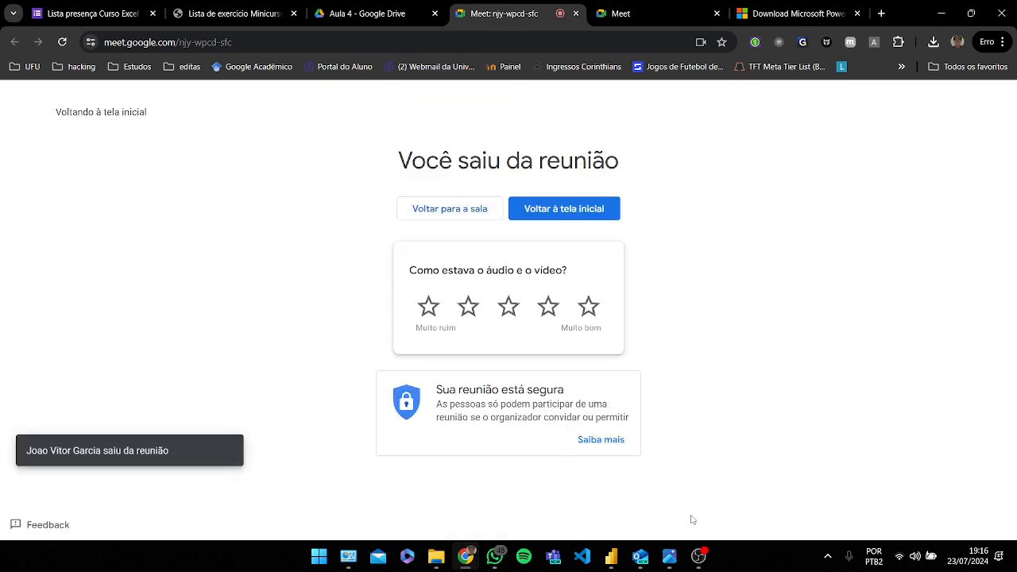
pyautogui.click(639, 13)
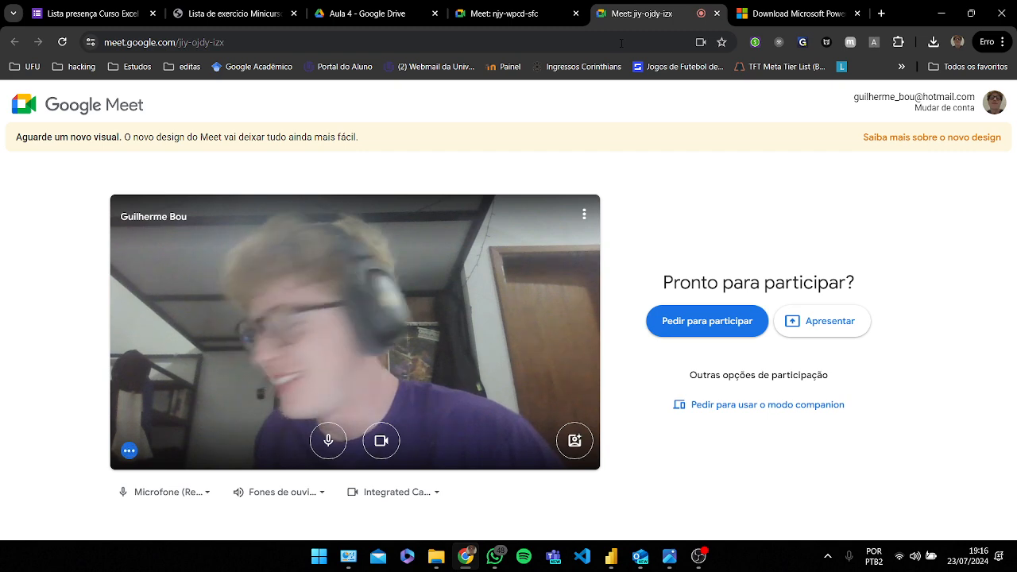
pyautogui.click(331, 442)
pyautogui.click(382, 440)
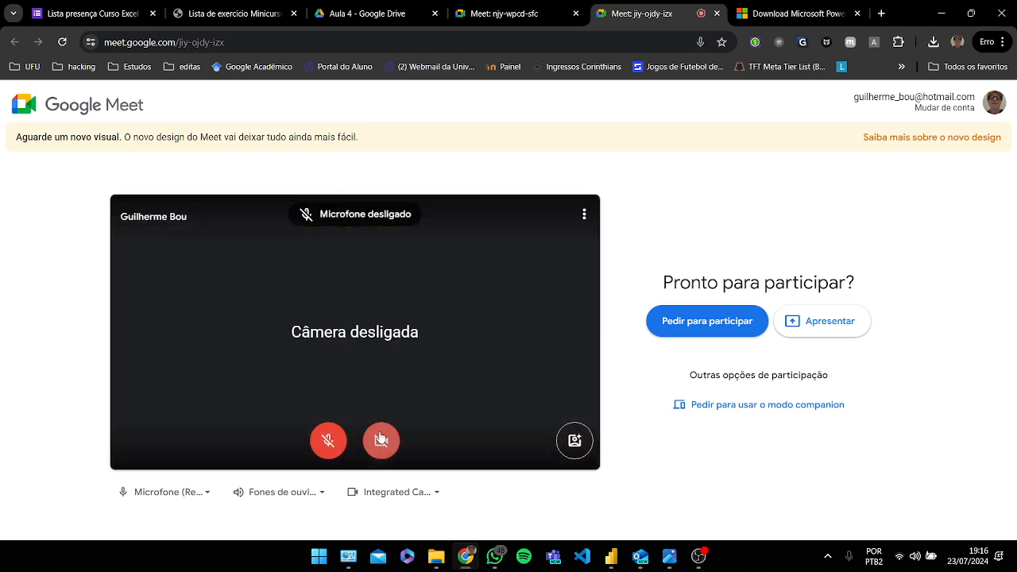
pyautogui.click(707, 326)
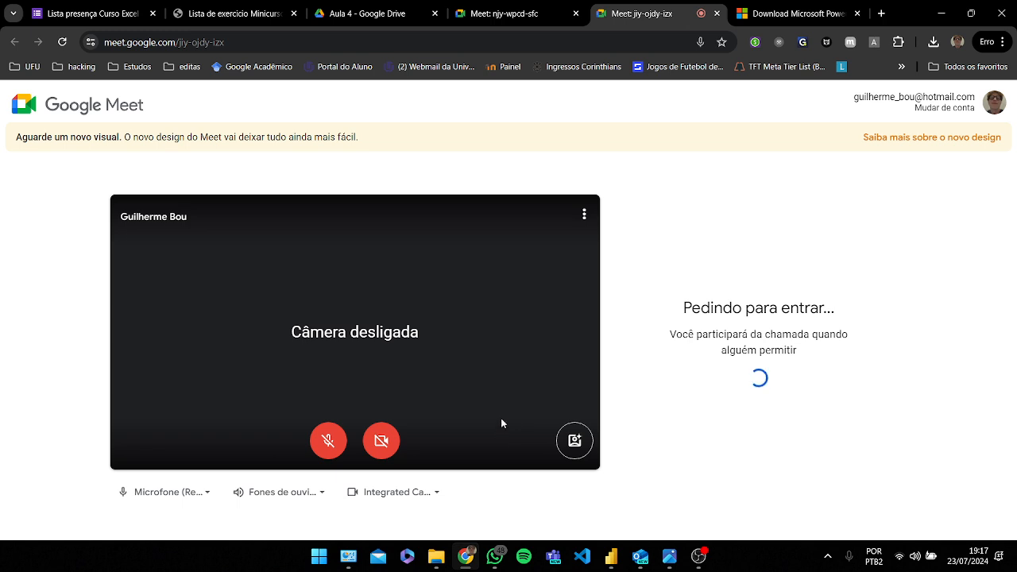
# Step: Turn microphone and camera back on and present the entire screen in the new meeting
pyautogui.click(385, 449)
pyautogui.click(342, 447)
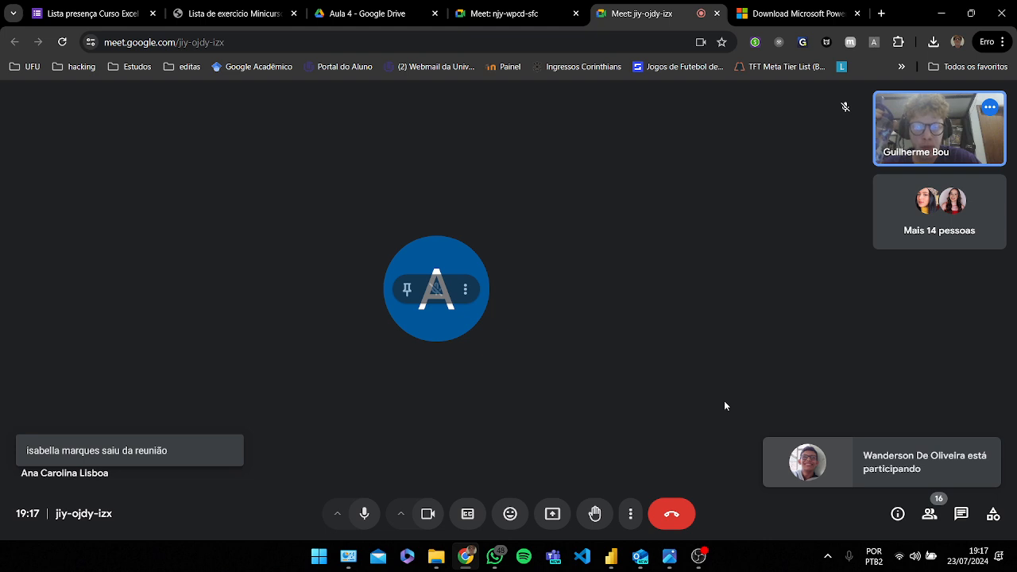
pyautogui.click(552, 513)
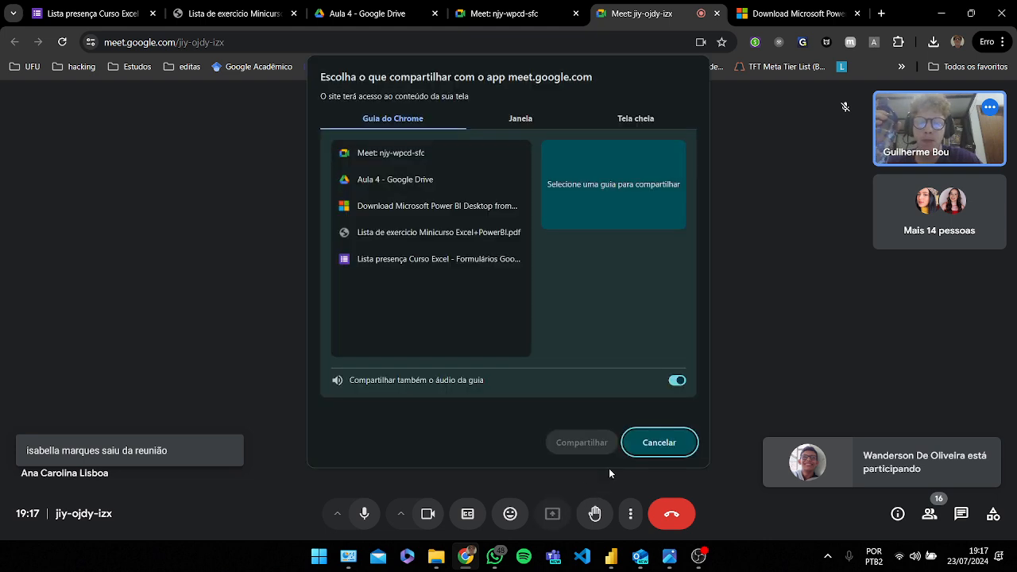
pyautogui.click(624, 119)
pyautogui.click(433, 229)
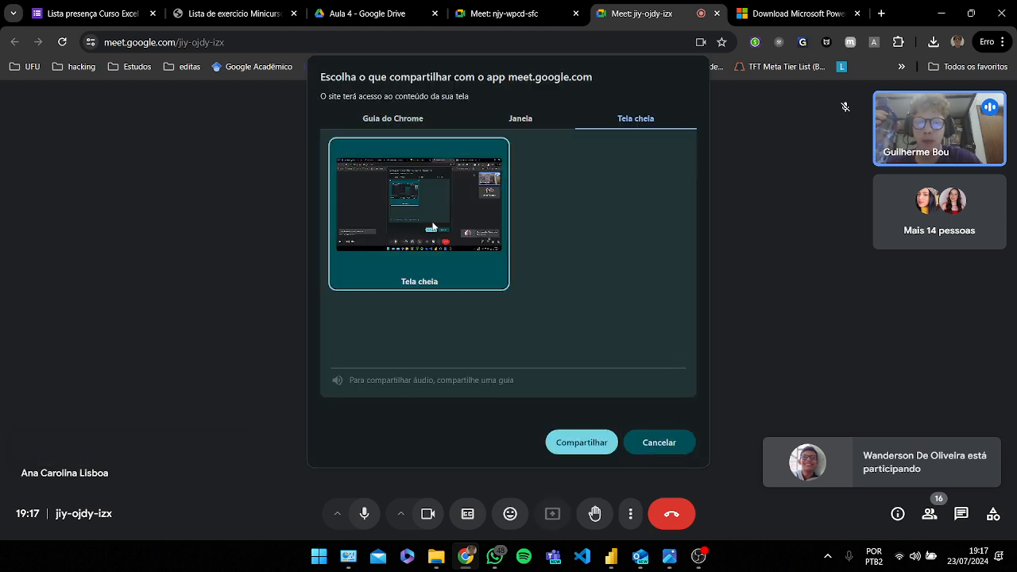
pyautogui.click(582, 446)
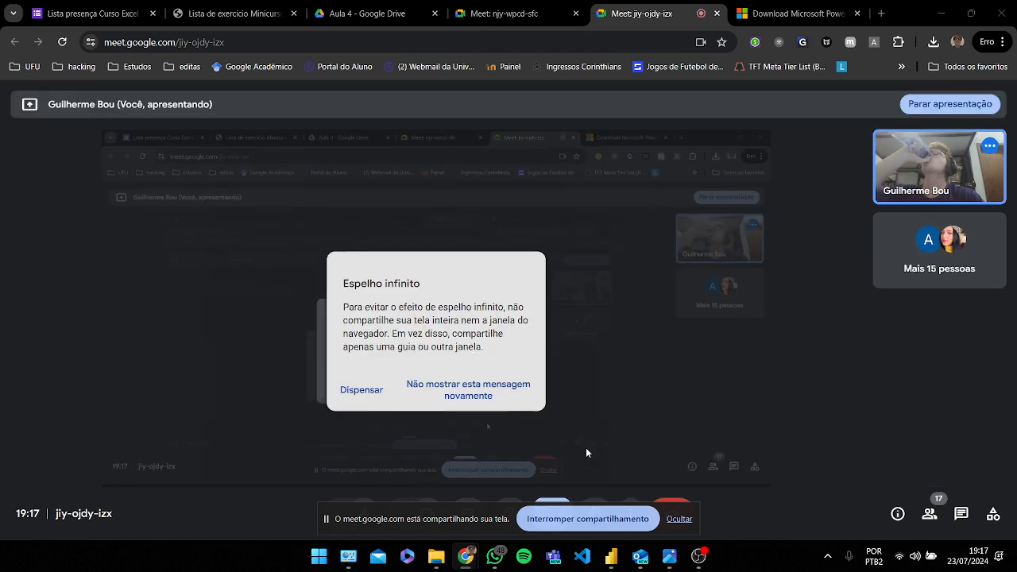
pyautogui.click(378, 392)
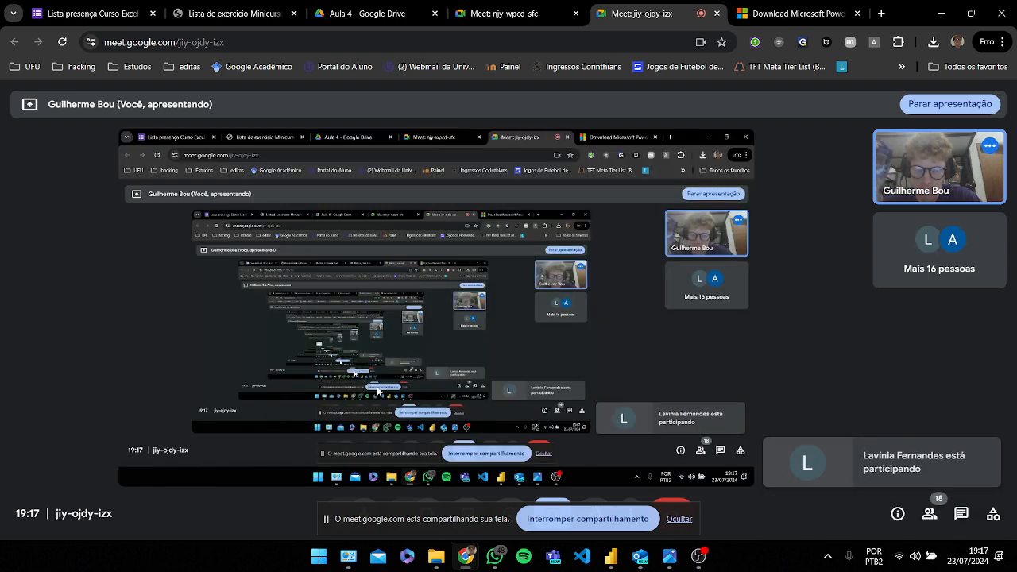
# Step: Review the participant list and hide the screen-sharing notice bar
pyautogui.click(928, 514)
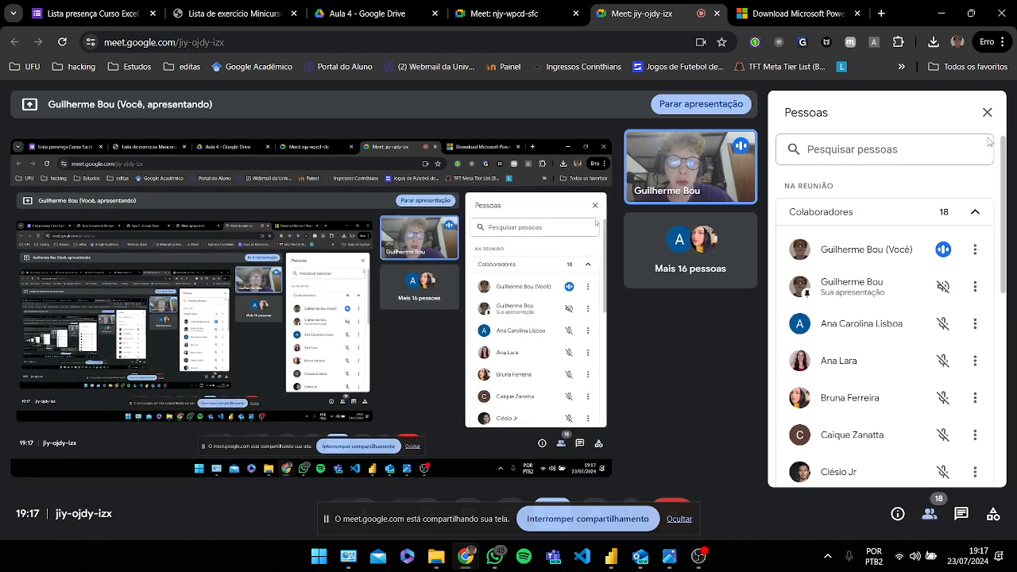
pyautogui.click(679, 519)
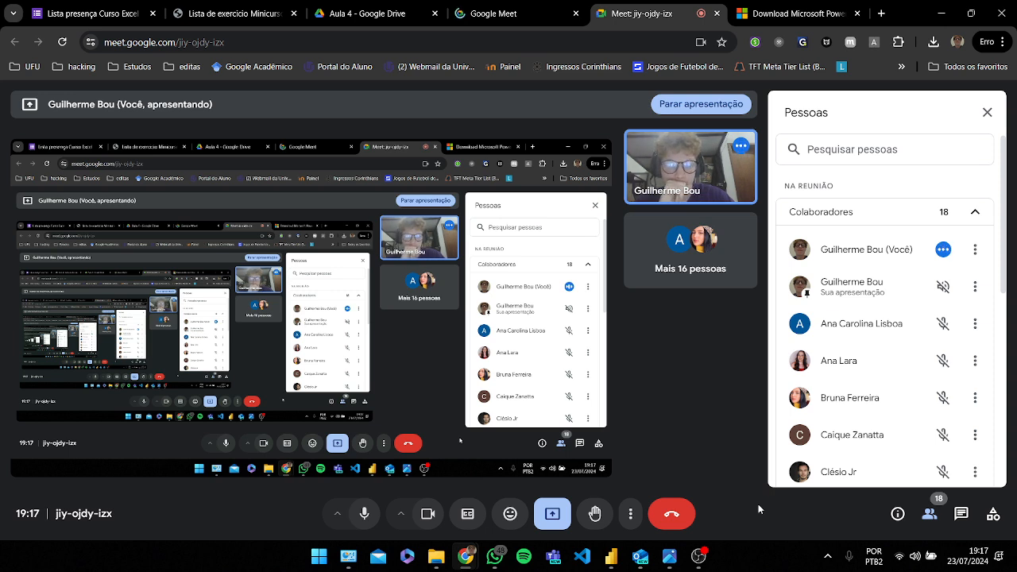
pyautogui.click(993, 121)
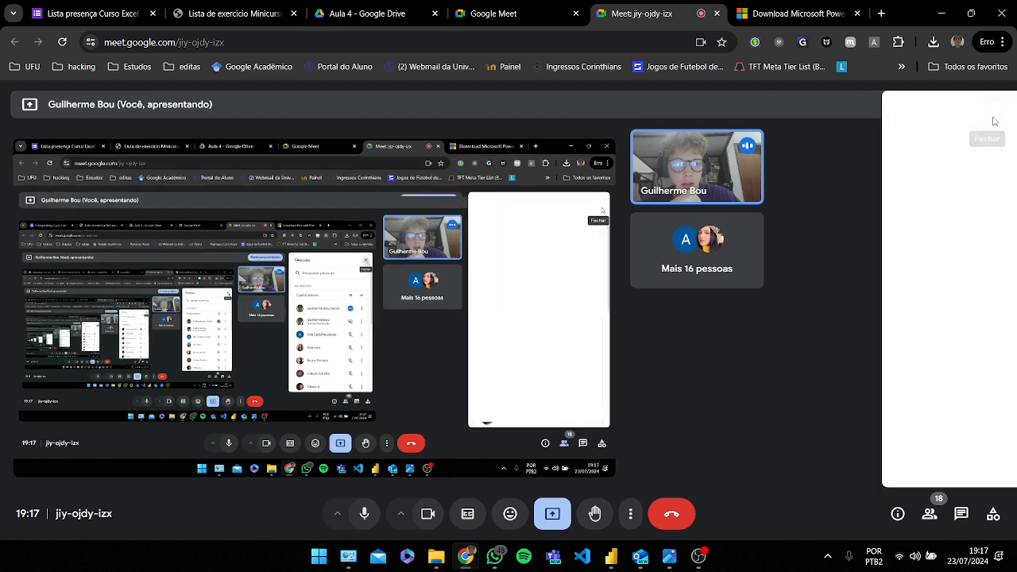
# Step: Mute the microphone in the meeting and return to Power BI Desktop
pyautogui.moveTo(611, 558)
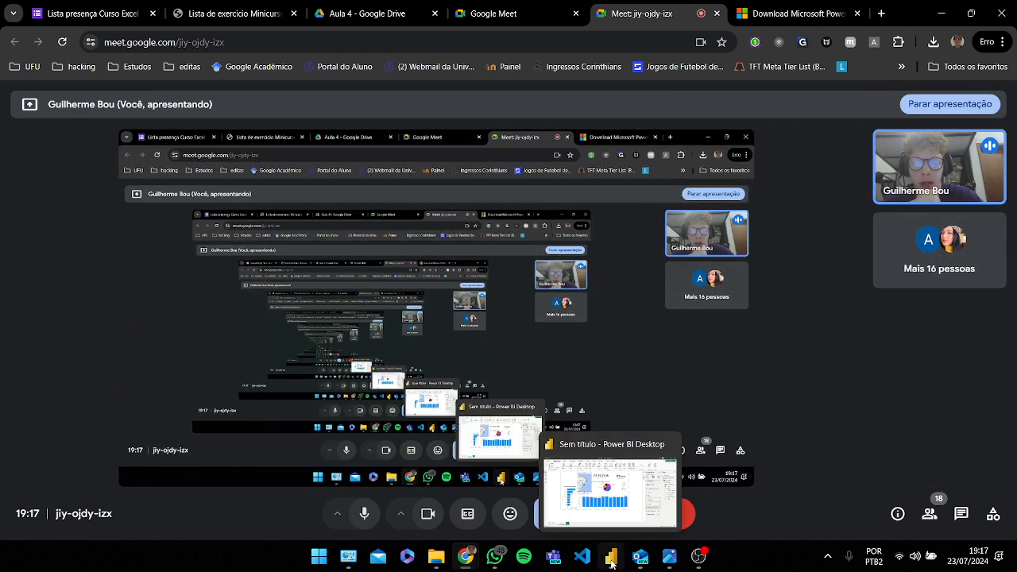
pyautogui.click(611, 501)
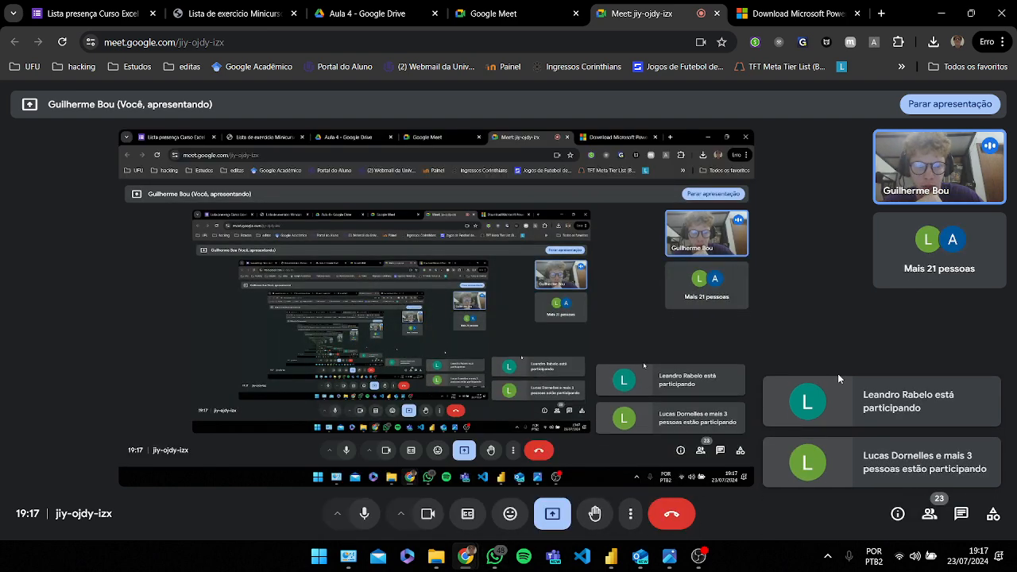
pyautogui.click(364, 515)
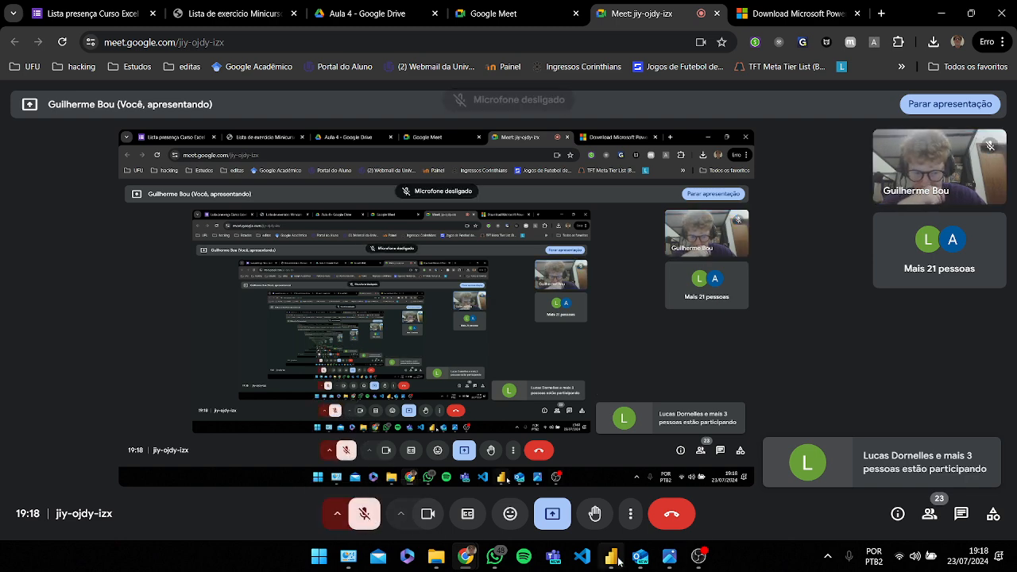
pyautogui.moveTo(621, 555)
pyautogui.click(620, 501)
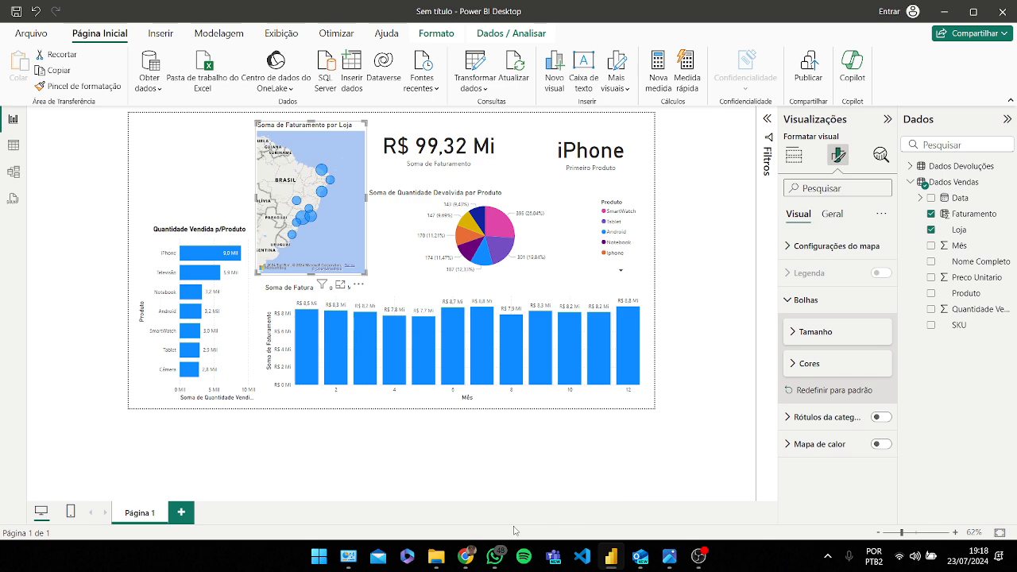
# Step: Switch to the meeting to unmute the microphone and scroll the participant list before returning to Power BI
pyautogui.moveTo(466, 556)
pyautogui.click(442, 496)
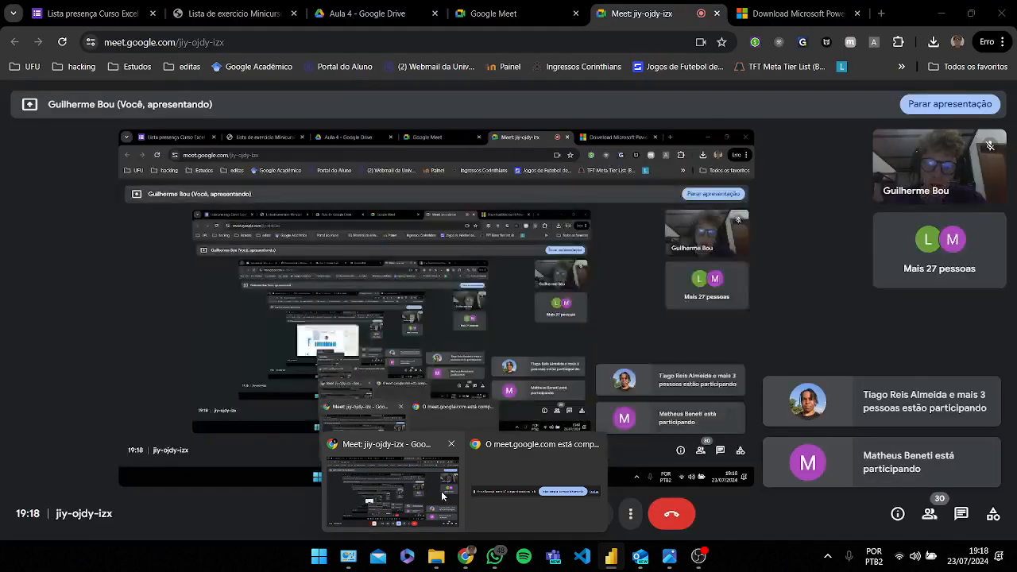
pyautogui.click(370, 514)
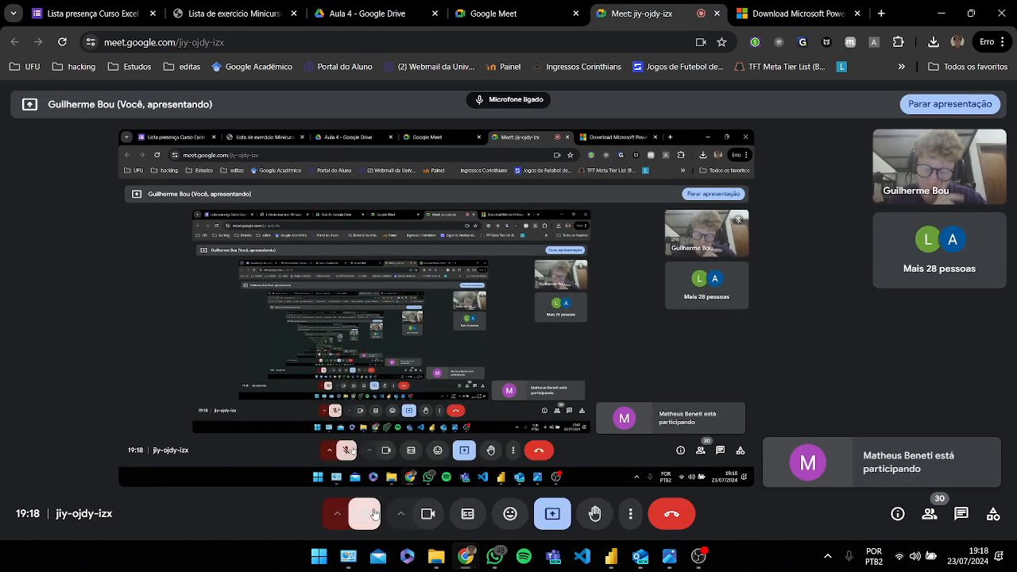
pyautogui.click(931, 518)
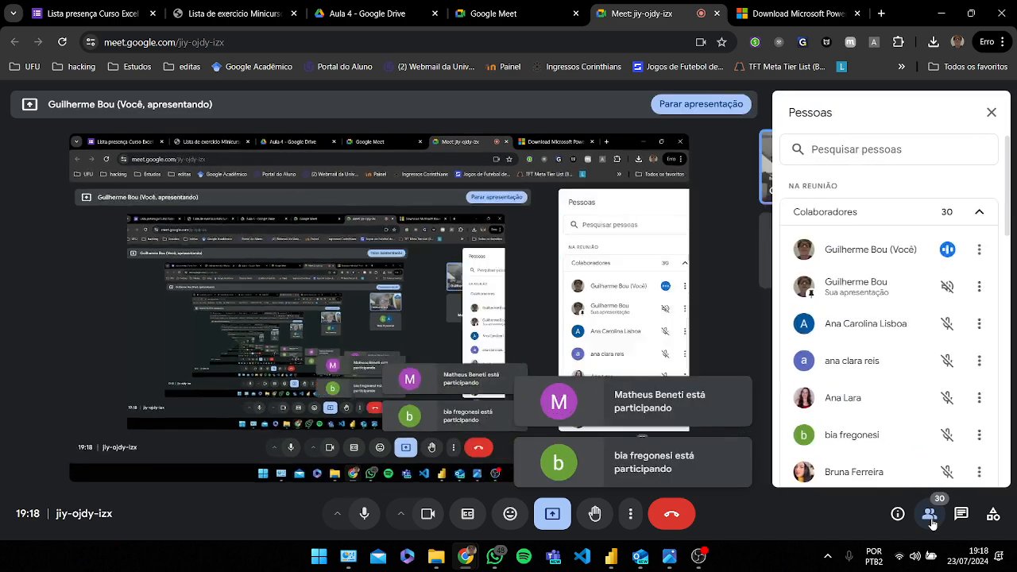
pyautogui.scroll(-1, 904, 396)
pyautogui.scroll(1, 903, 396)
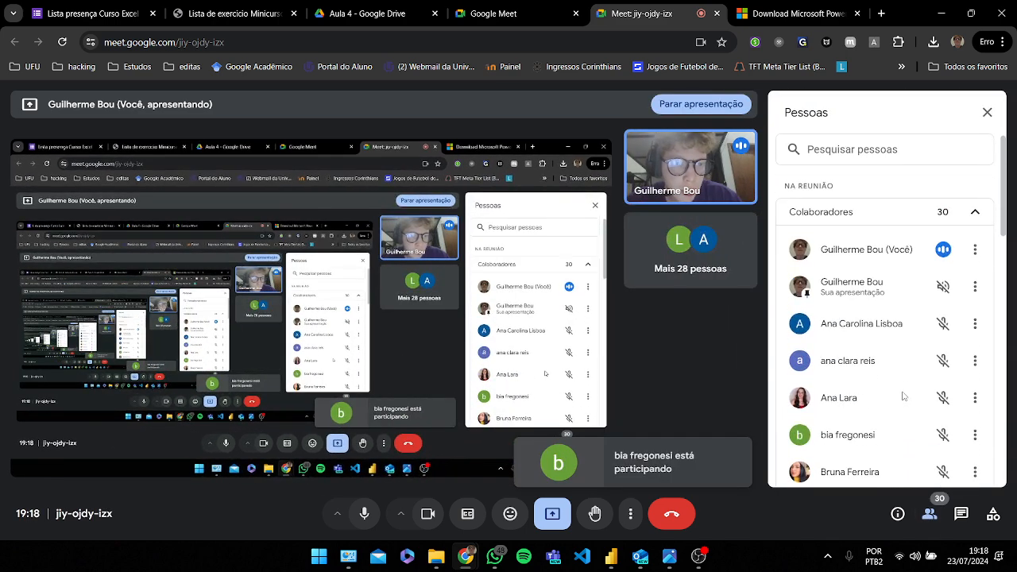
pyautogui.scroll(-1, 903, 396)
pyautogui.moveTo(612, 561)
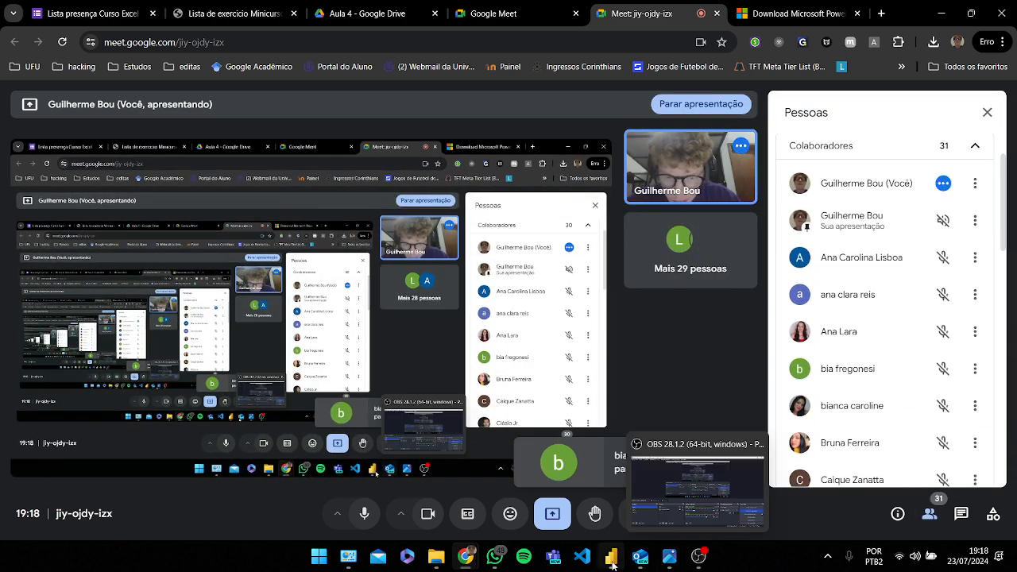
pyautogui.click(616, 513)
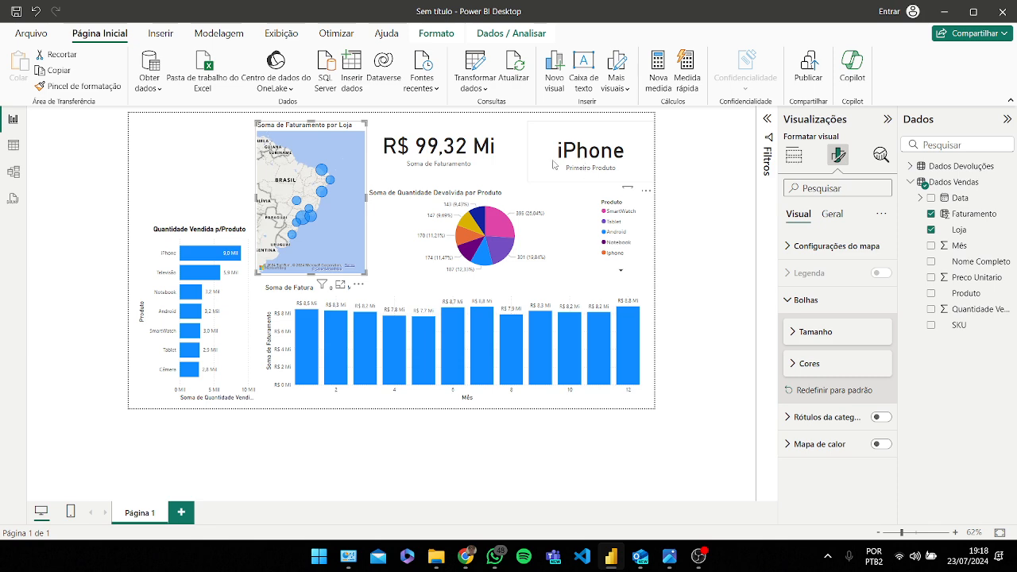
# Step: Select a store bubble on the map to cross-filter the report's cards and charts by that store
pyautogui.moveTo(445, 159); pyautogui.dragTo(458, 159)
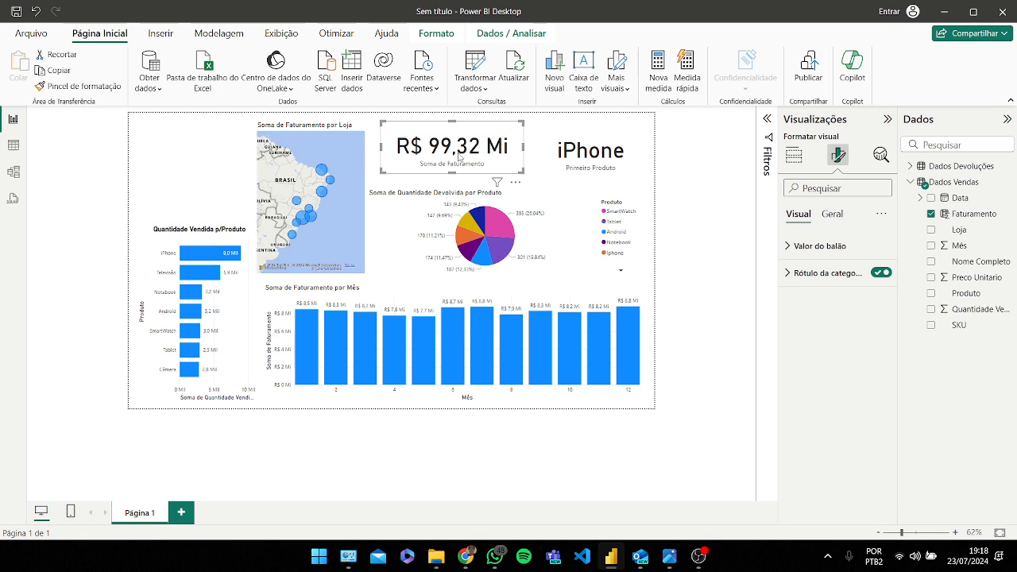
pyautogui.click(302, 218)
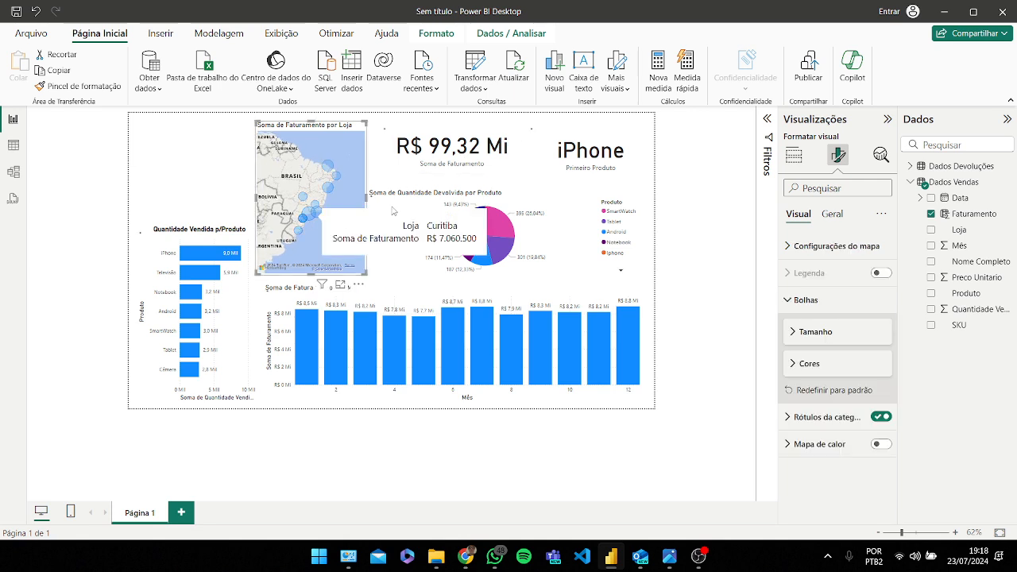
pyautogui.click(240, 298)
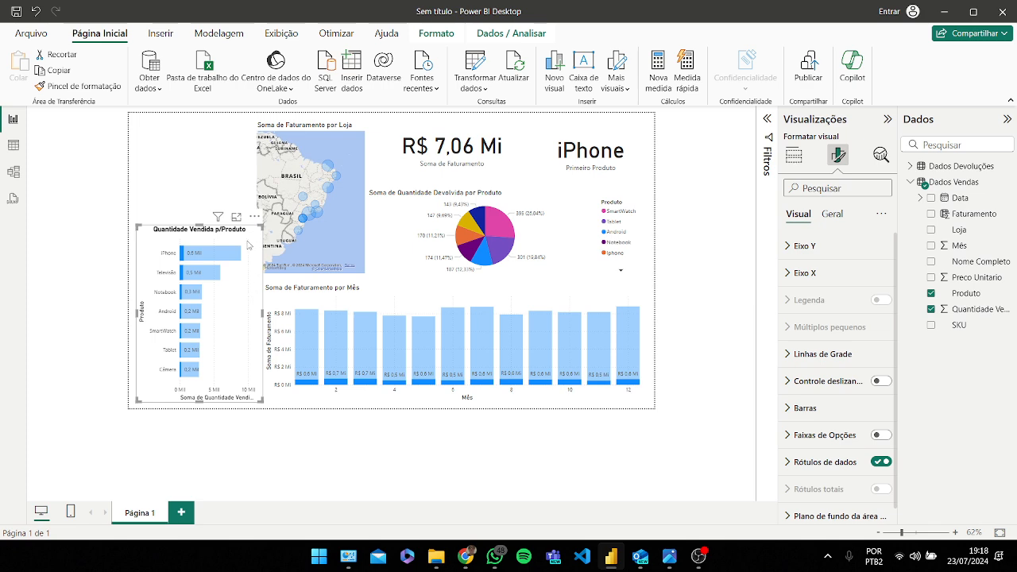
# Step: Clear the store cross-filter so the report shows unfiltered totals again
pyautogui.click(201, 197)
pyautogui.click(231, 320)
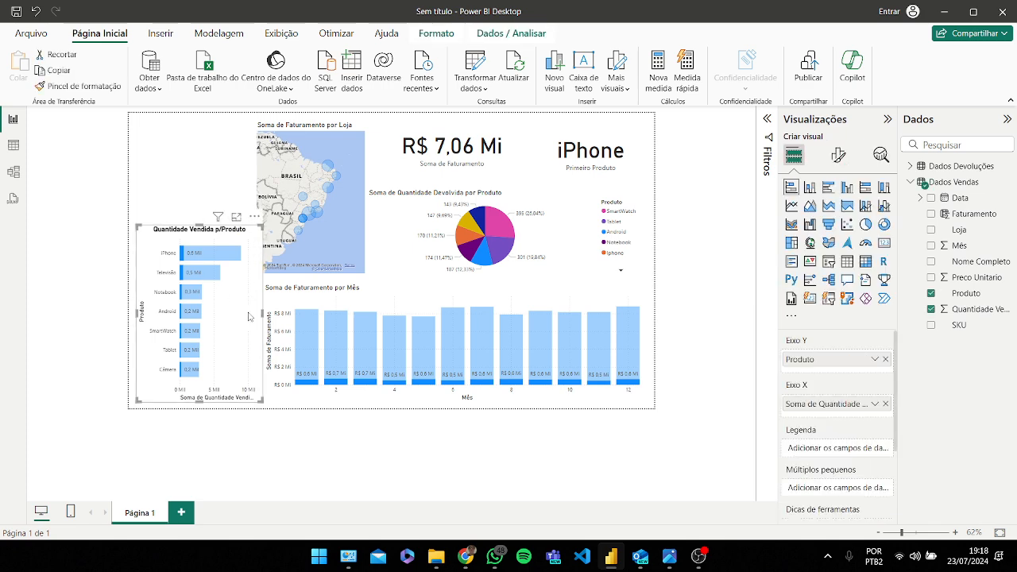
pyautogui.click(332, 242)
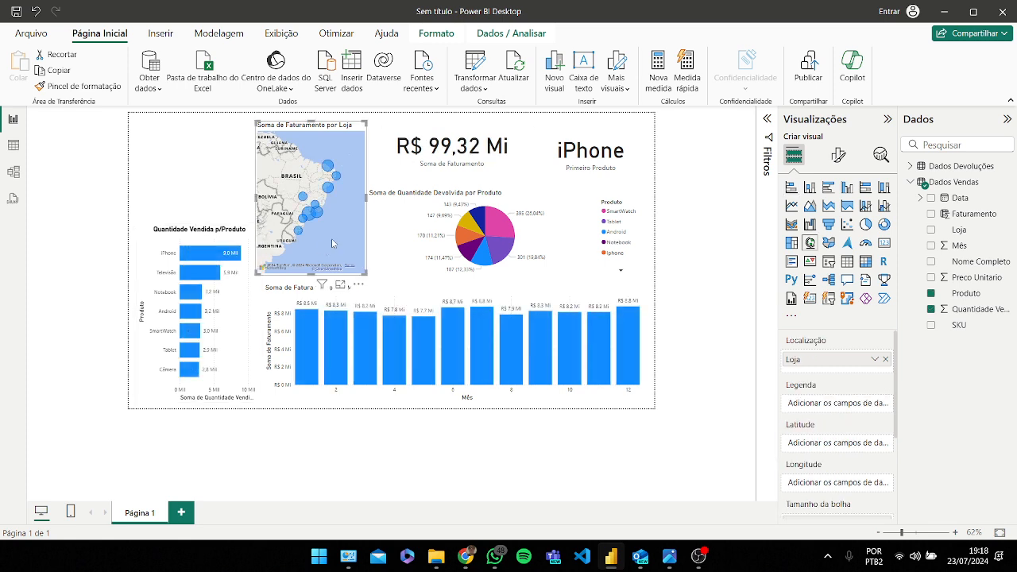
# Step: Turn off the category label on the revenue card
pyautogui.click(481, 167)
pyautogui.click(838, 156)
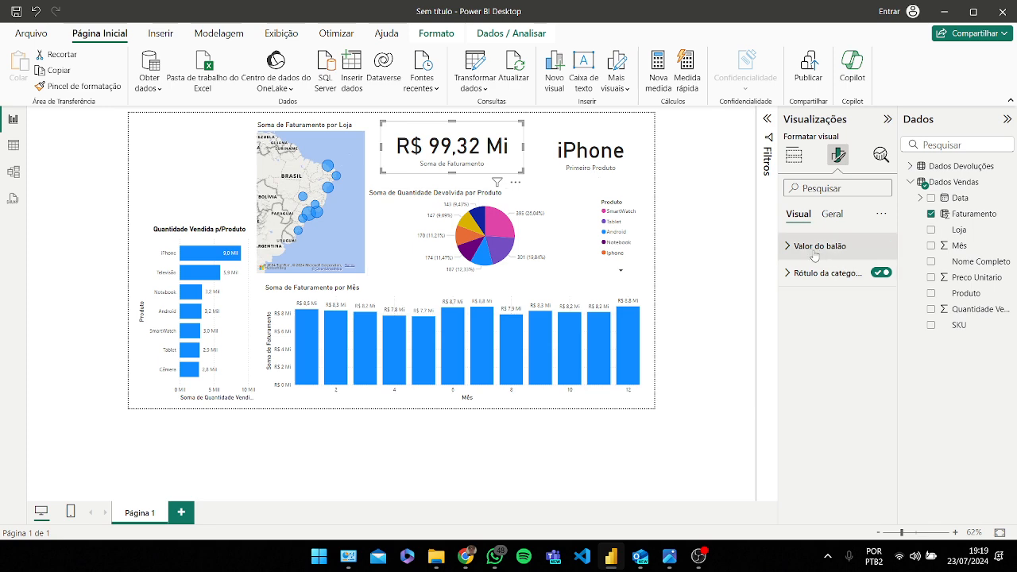
pyautogui.click(842, 273)
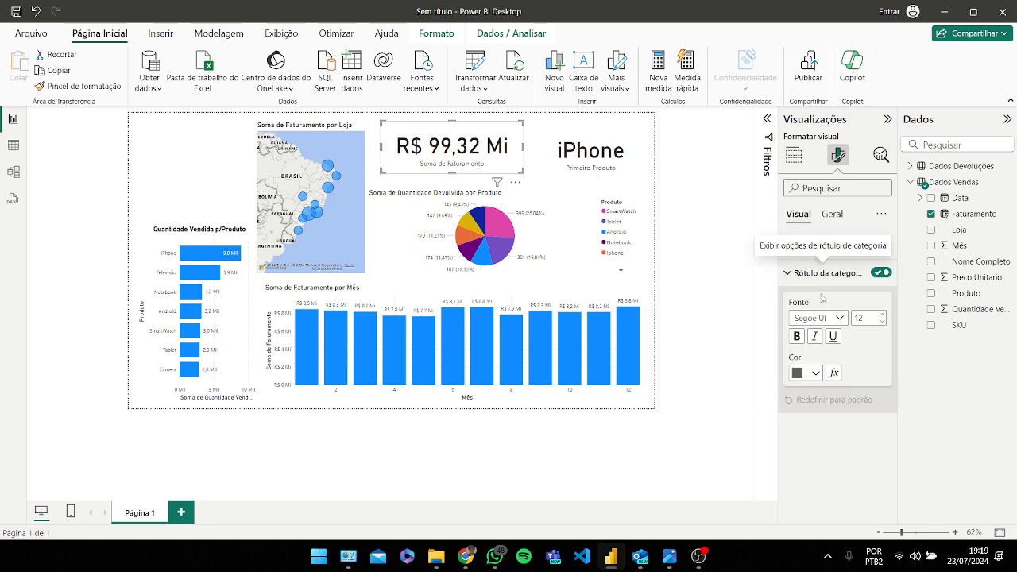
pyautogui.click(884, 275)
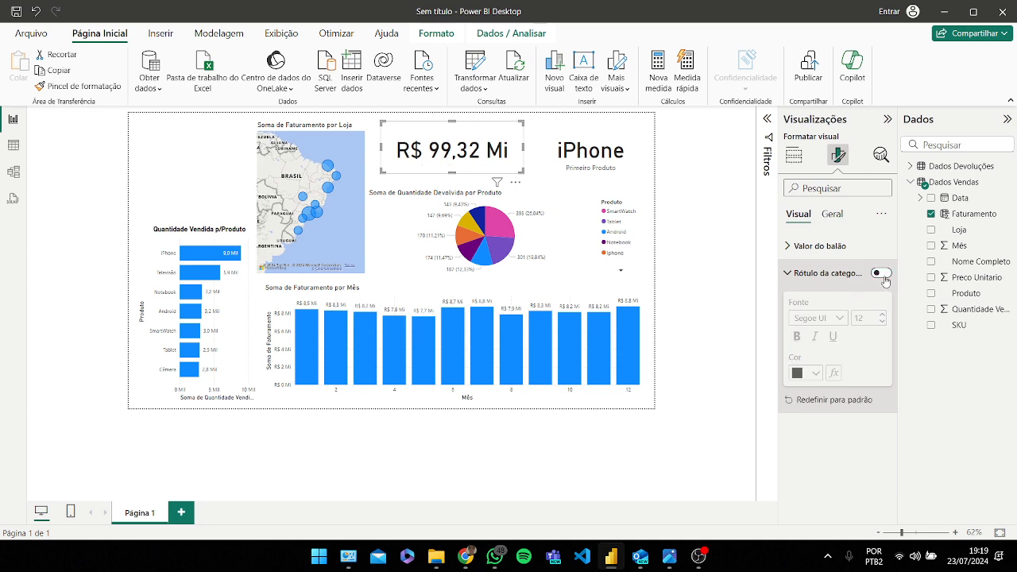
pyautogui.click(882, 278)
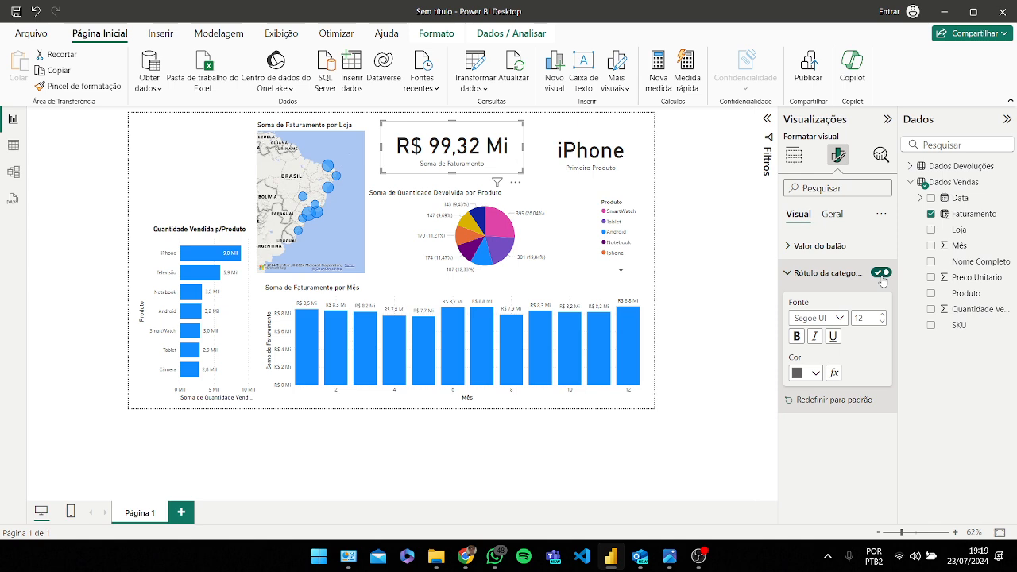
pyautogui.click(883, 279)
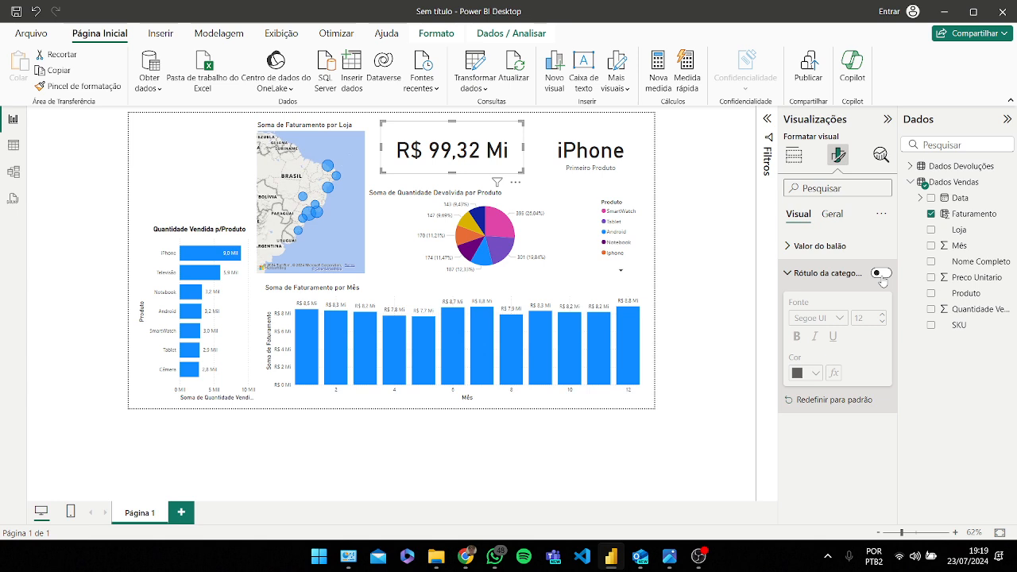
pyautogui.click(883, 278)
pyautogui.click(883, 278)
# Step: Turn on the revenue card's title and set its text to Faturamento
pyautogui.click(820, 249)
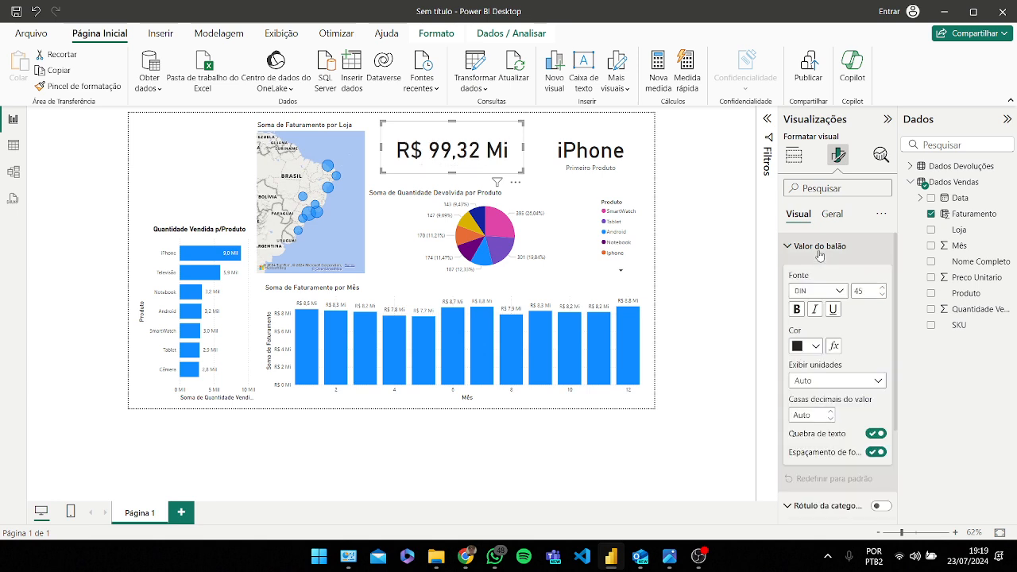
pyautogui.click(819, 253)
pyautogui.click(832, 213)
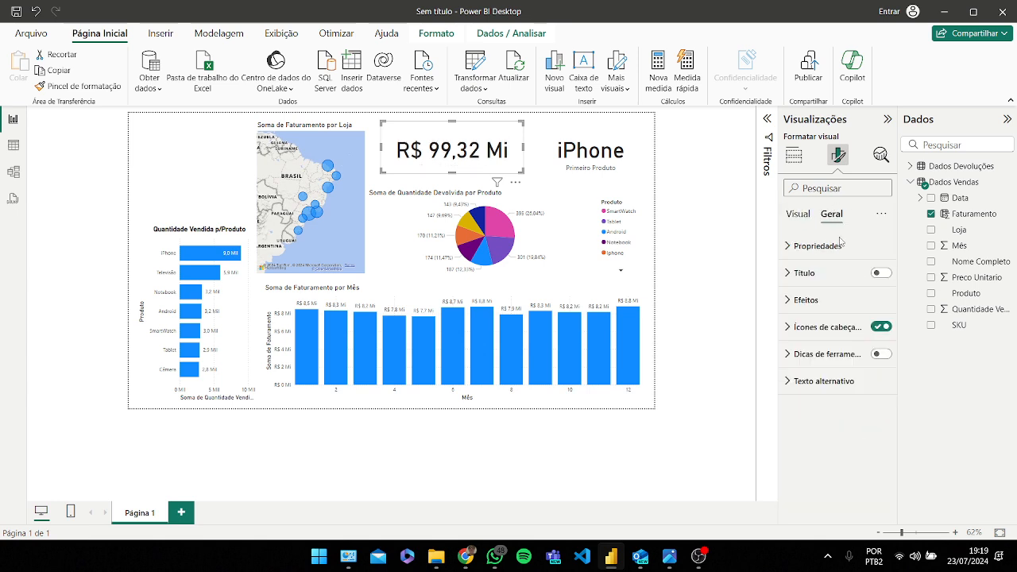
pyautogui.click(821, 273)
pyautogui.click(880, 273)
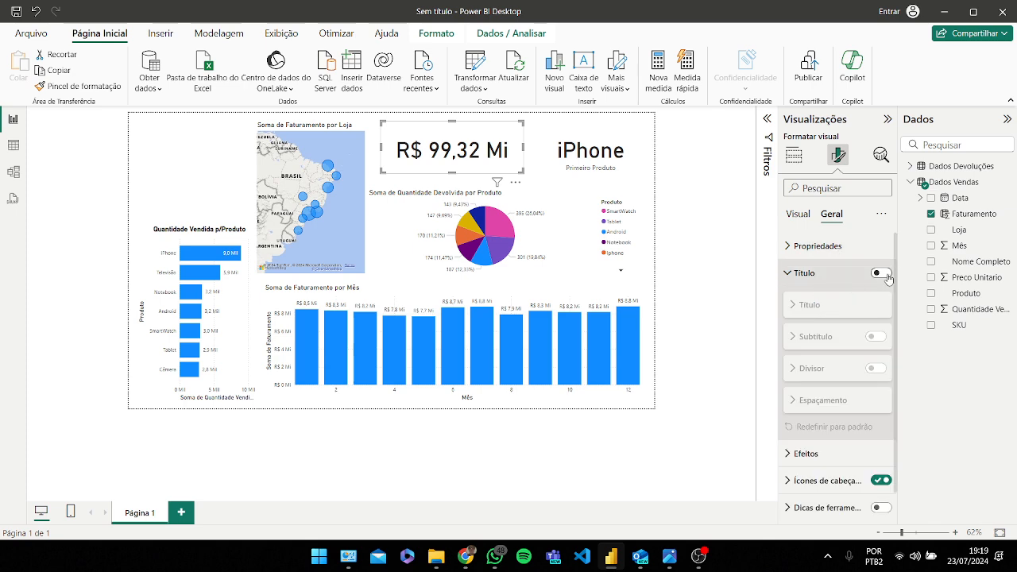
pyautogui.click(826, 305)
pyautogui.click(821, 339)
pyautogui.write('Faturamento')
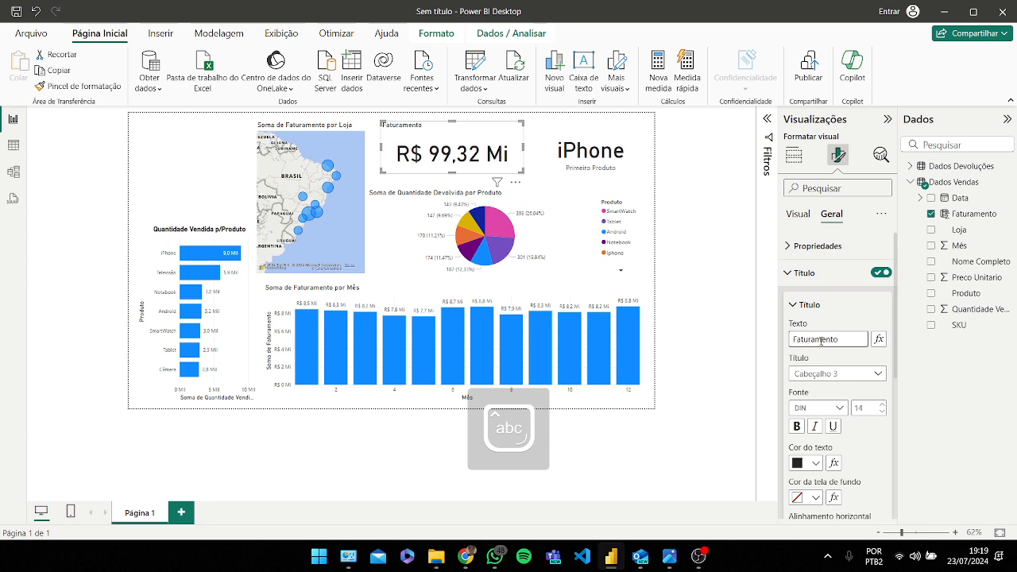
# Step: Make the revenue card's title bold and centre-aligned
pyautogui.scroll(-2, 849, 346)
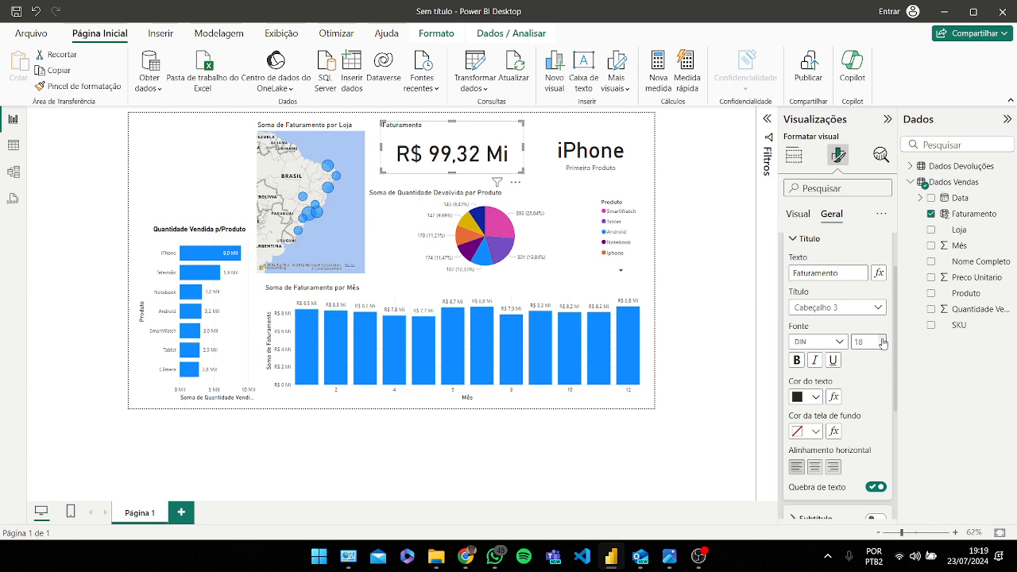
pyautogui.click(797, 360)
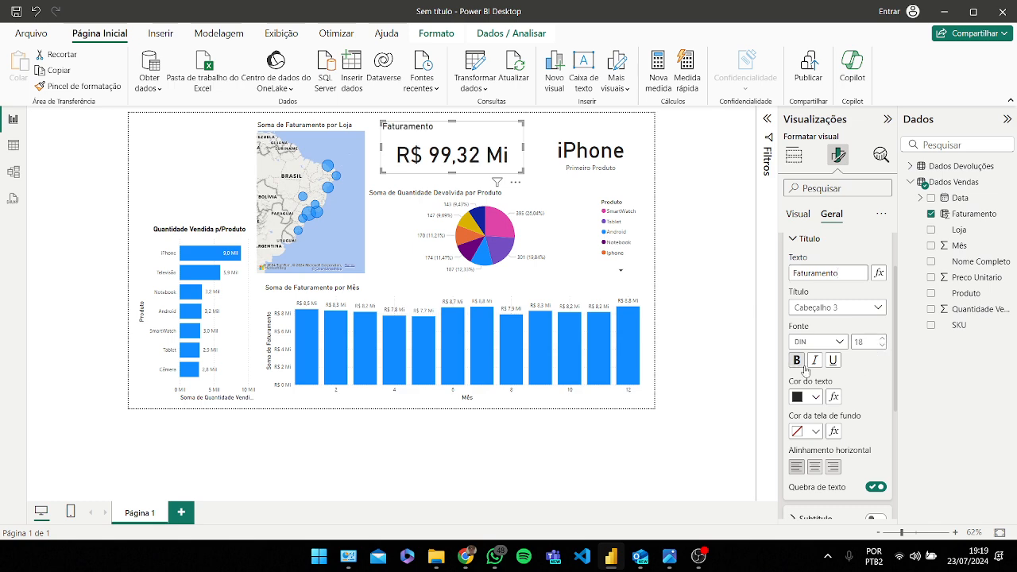
pyautogui.click(815, 466)
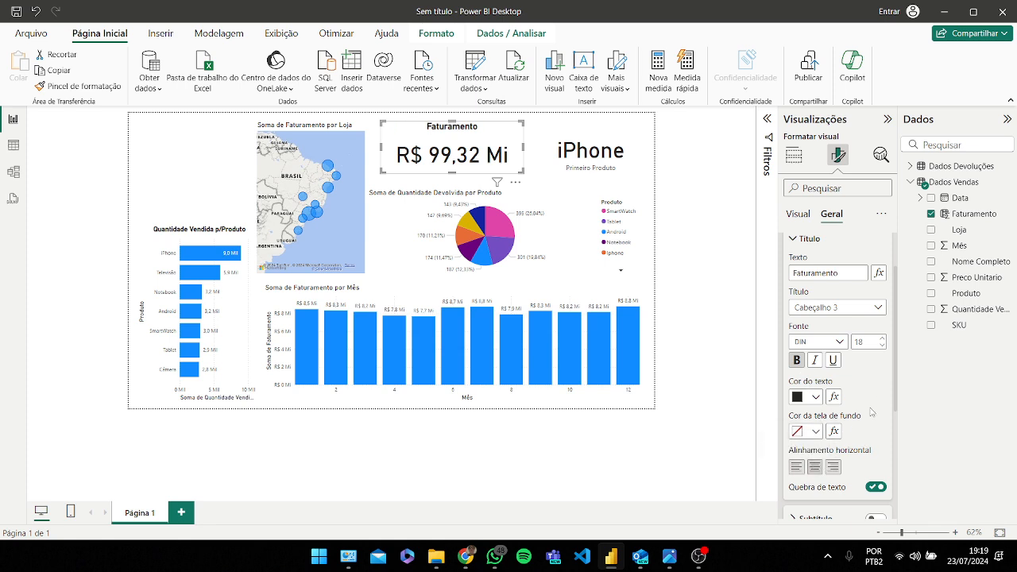
# Step: Set the revenue card's background colour to blue #118DFF
pyautogui.click(814, 238)
pyautogui.click(812, 243)
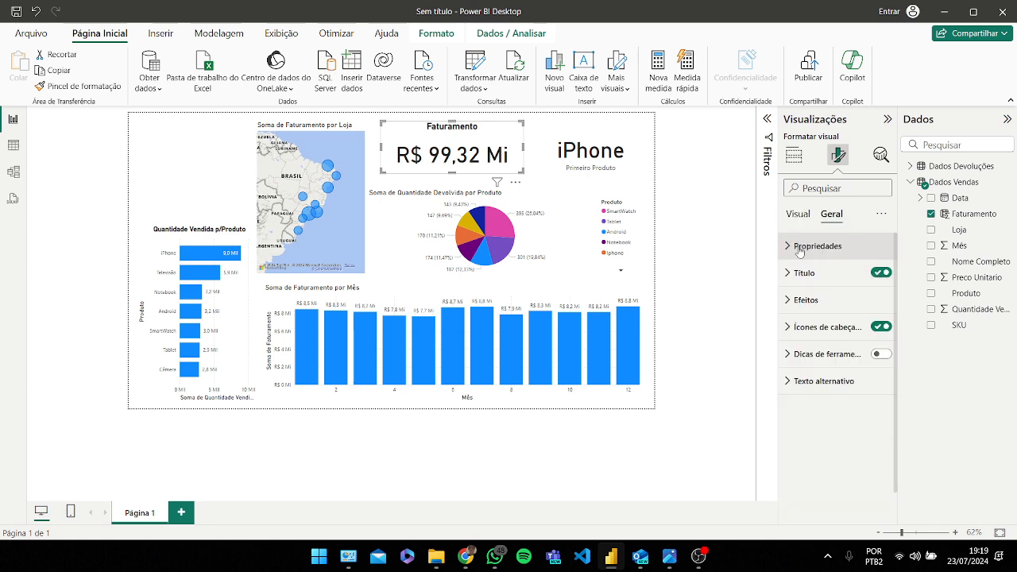
pyautogui.click(823, 299)
pyautogui.scroll(-1, 825, 299)
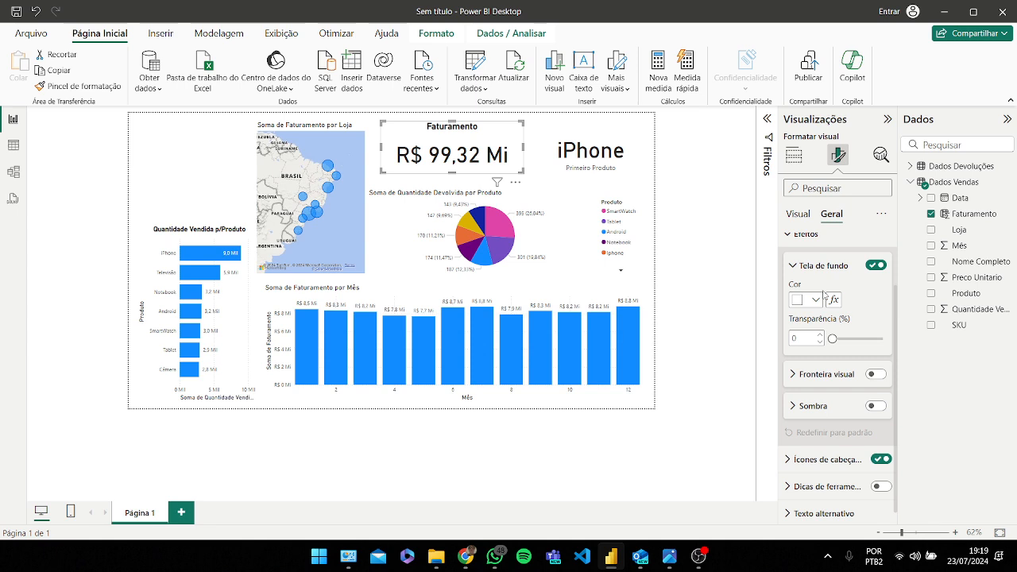
pyautogui.click(816, 301)
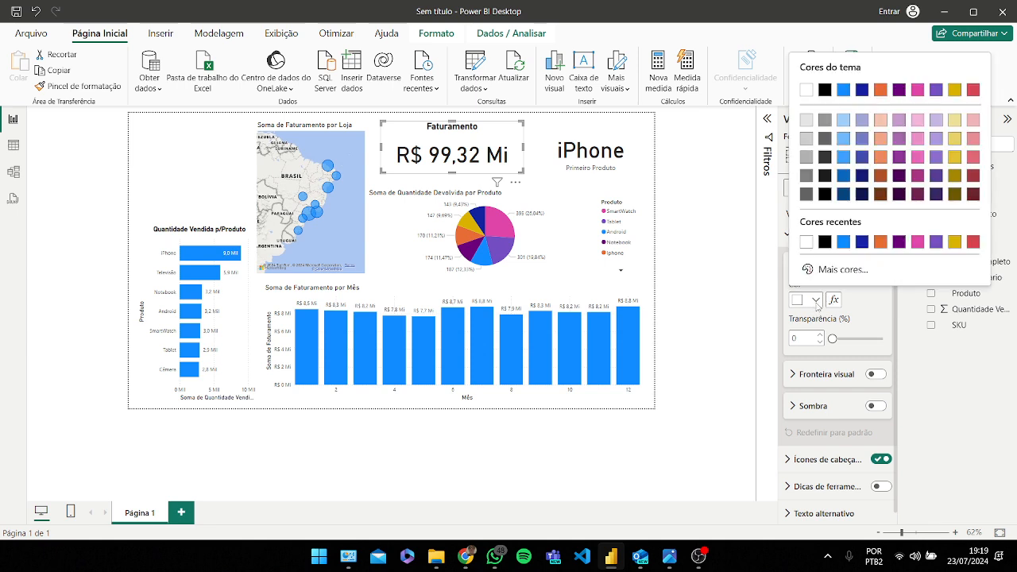
pyautogui.click(843, 242)
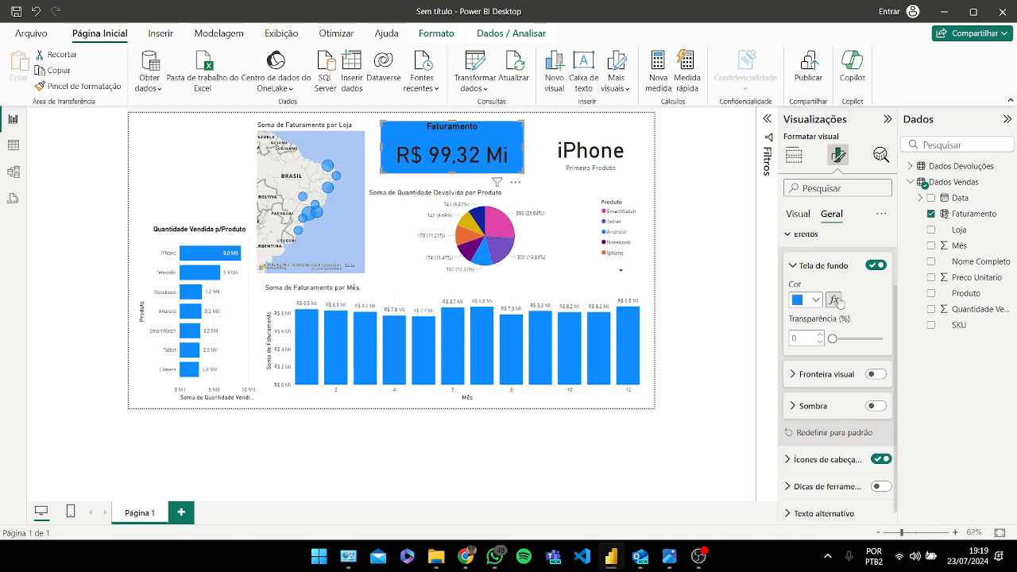
# Step: Turn on the revenue card's visual border and set its colour to white #FFFFFF
pyautogui.click(874, 378)
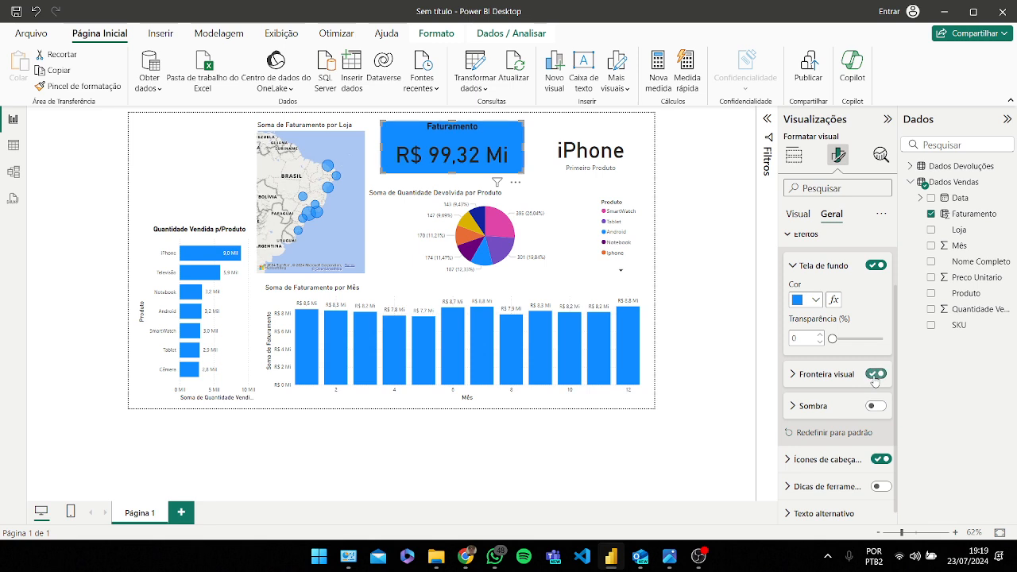
pyautogui.click(831, 386)
pyautogui.scroll(-1, 830, 386)
pyautogui.click(816, 343)
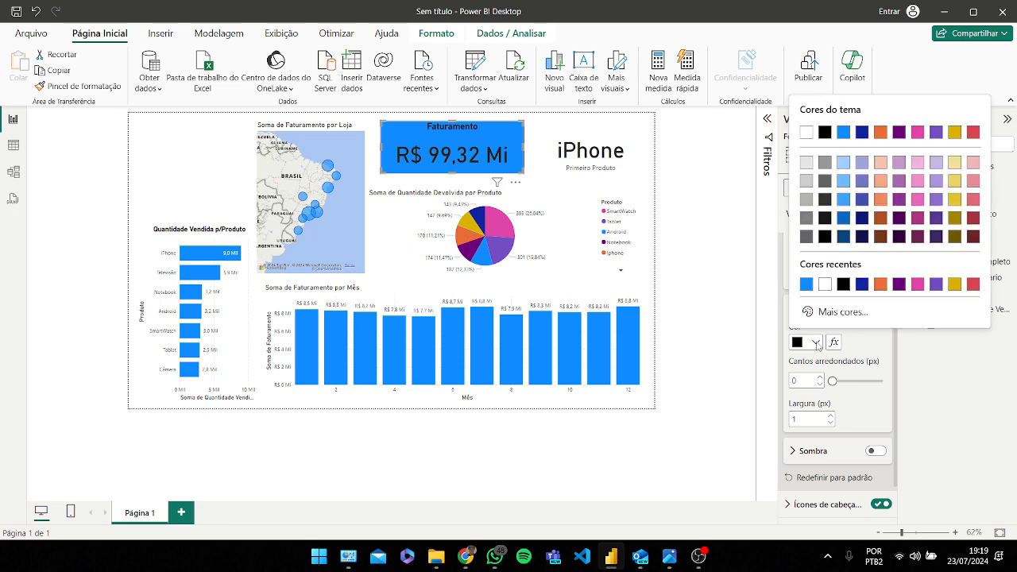
pyautogui.click(825, 283)
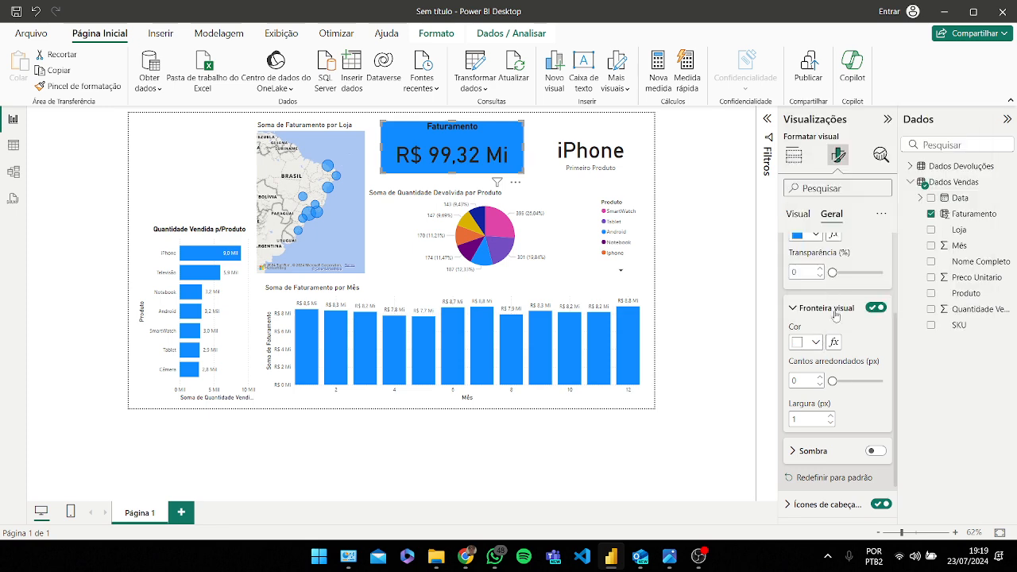
# Step: Set the card border's rounded corners to 30 px and its width to 3 px
pyautogui.click(821, 378)
pyautogui.click(820, 379)
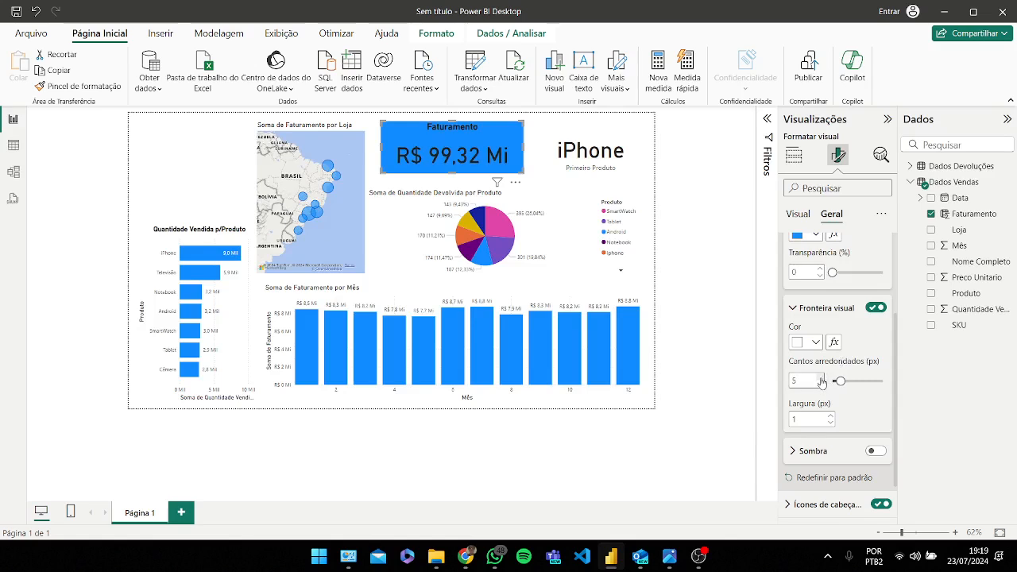
pyautogui.moveTo(840, 381); pyautogui.dragTo(894, 383)
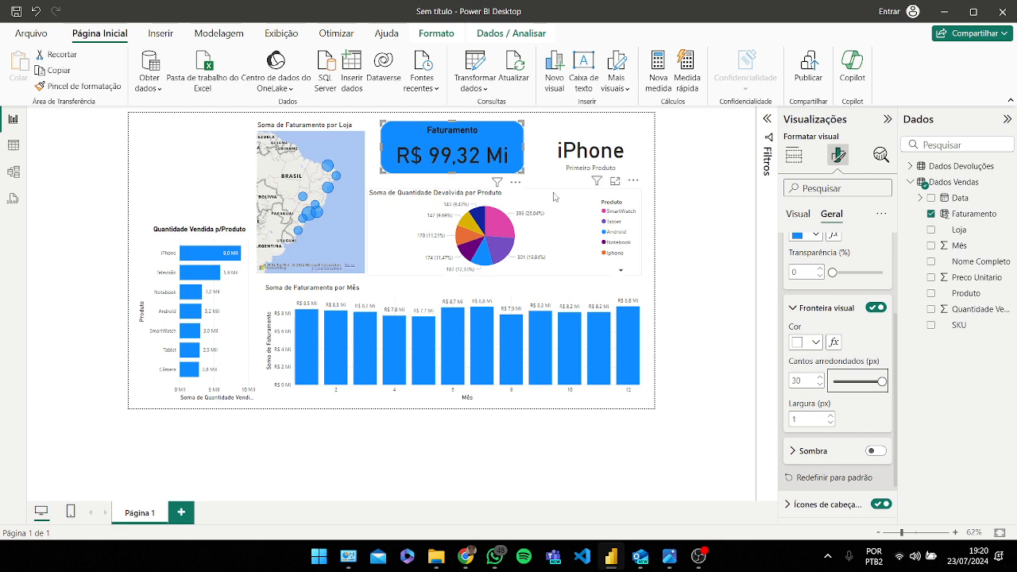
pyautogui.click(831, 415)
pyautogui.click(831, 416)
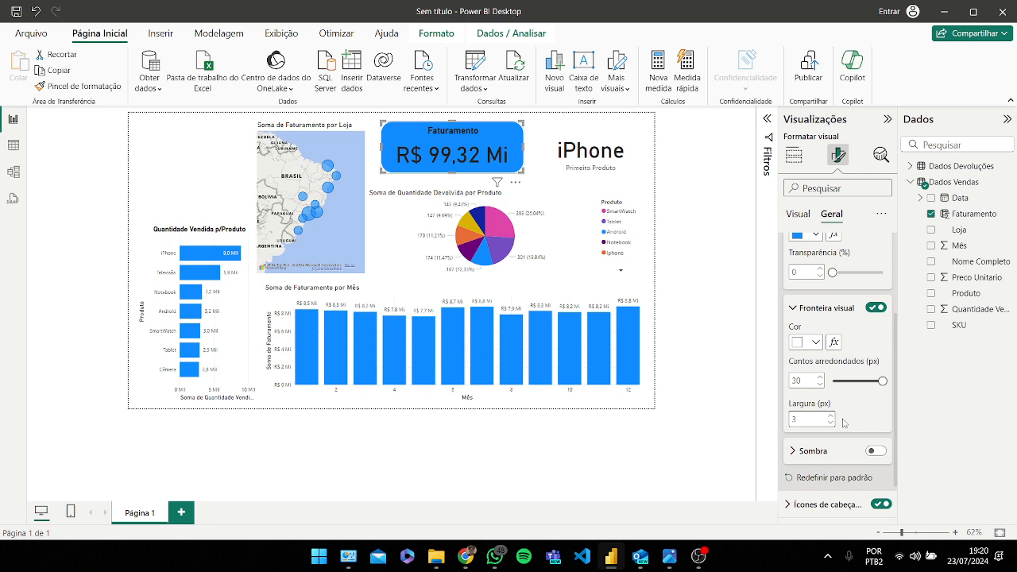
# Step: Set the report page wallpaper colour to black
pyautogui.click(225, 175)
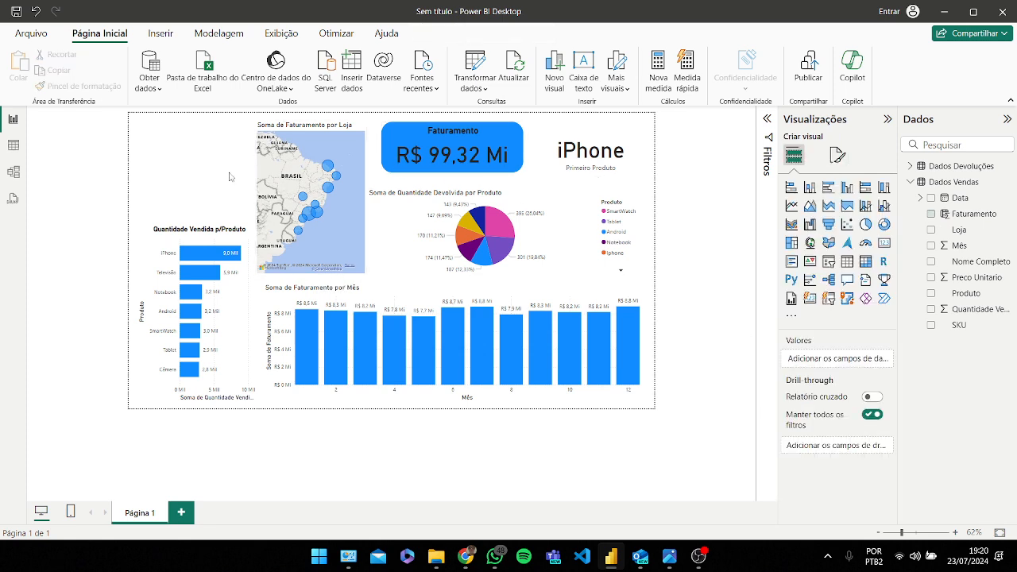
pyautogui.click(837, 156)
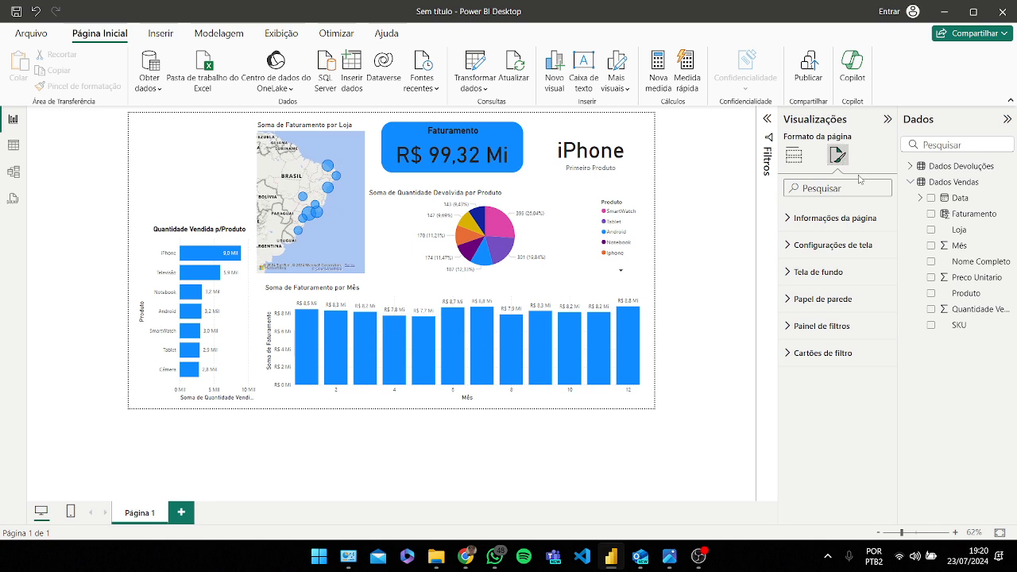
pyautogui.click(832, 310)
pyautogui.click(815, 343)
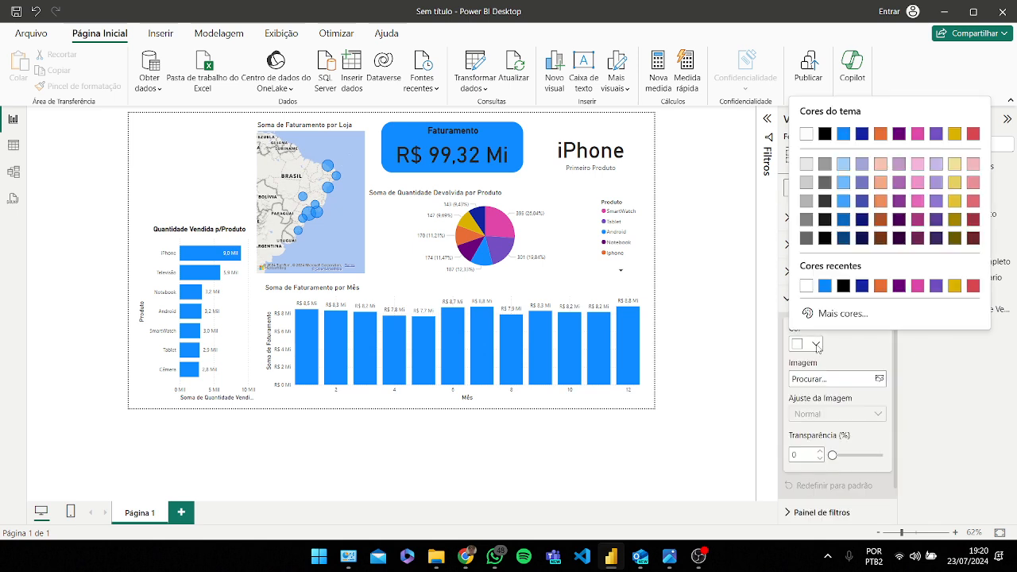
pyautogui.click(843, 286)
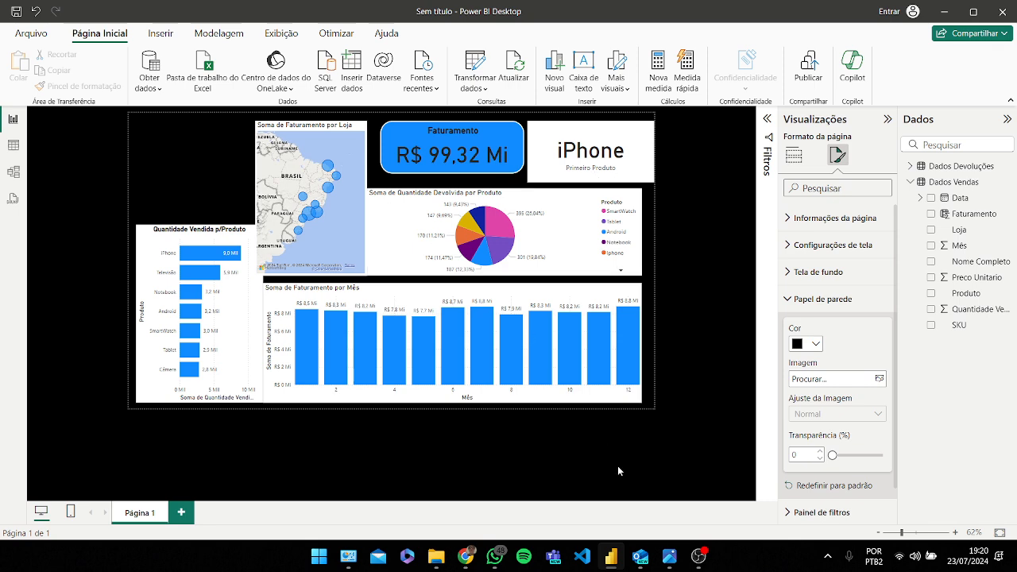
# Step: Shift the returns pie chart slightly to the right
pyautogui.moveTo(669, 556)
pyautogui.moveTo(706, 518)
pyautogui.click(530, 198)
pyautogui.moveTo(530, 196); pyautogui.dragTo(536, 196)
# Step: Set the revenue card's value text colour to white
pyautogui.click(491, 154)
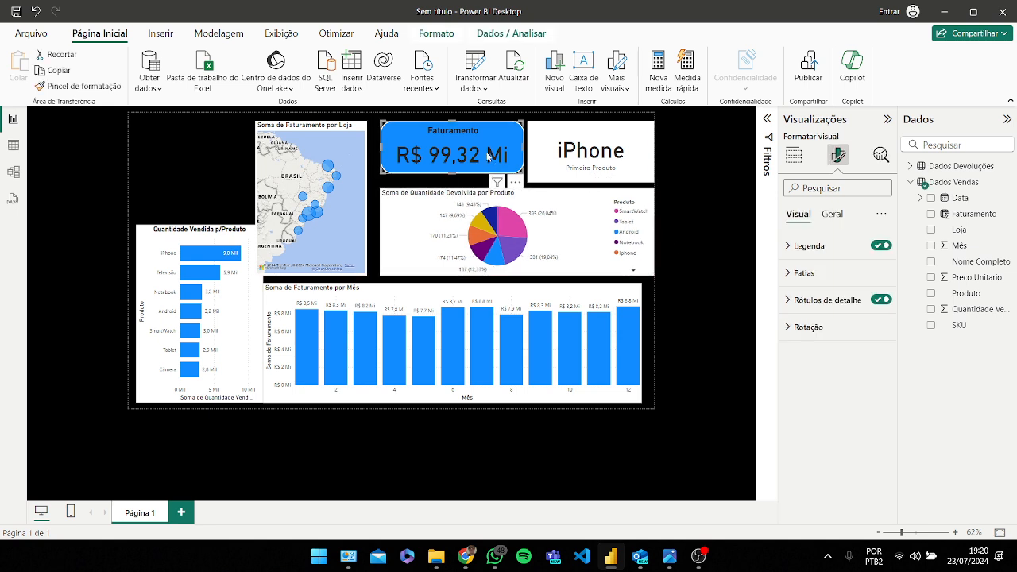
pyautogui.click(831, 214)
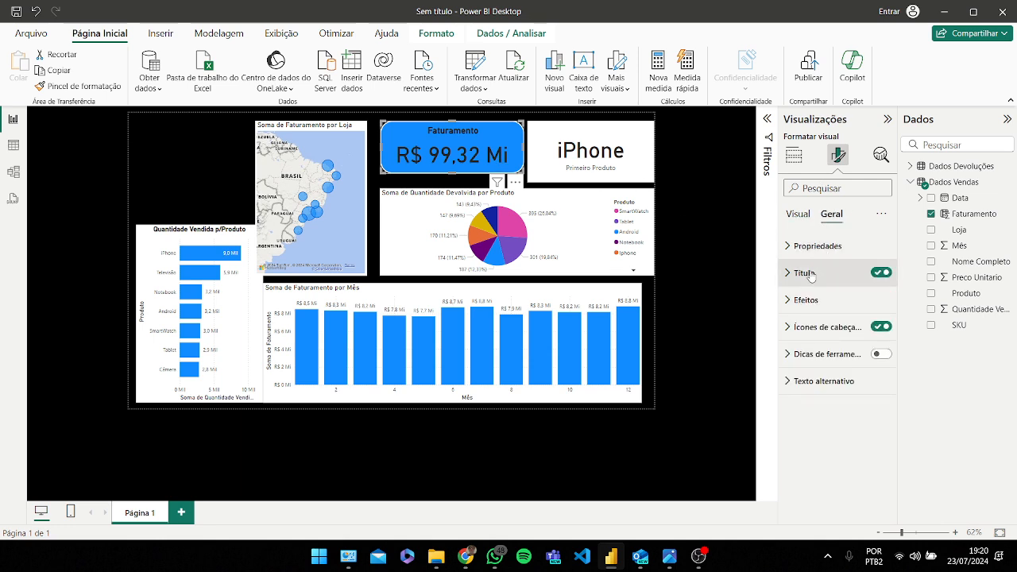
pyautogui.click(797, 214)
pyautogui.click(813, 248)
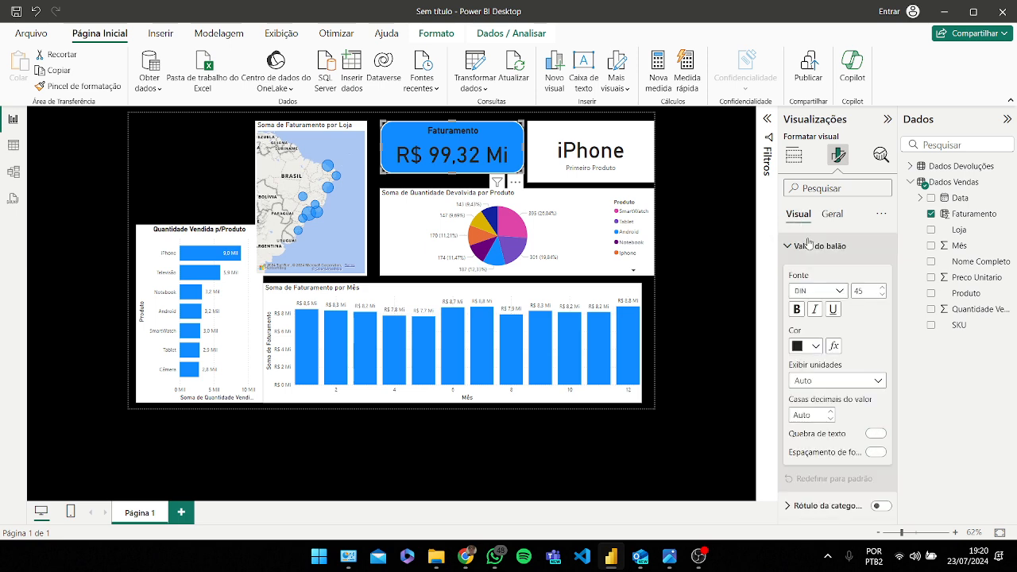
pyautogui.click(806, 346)
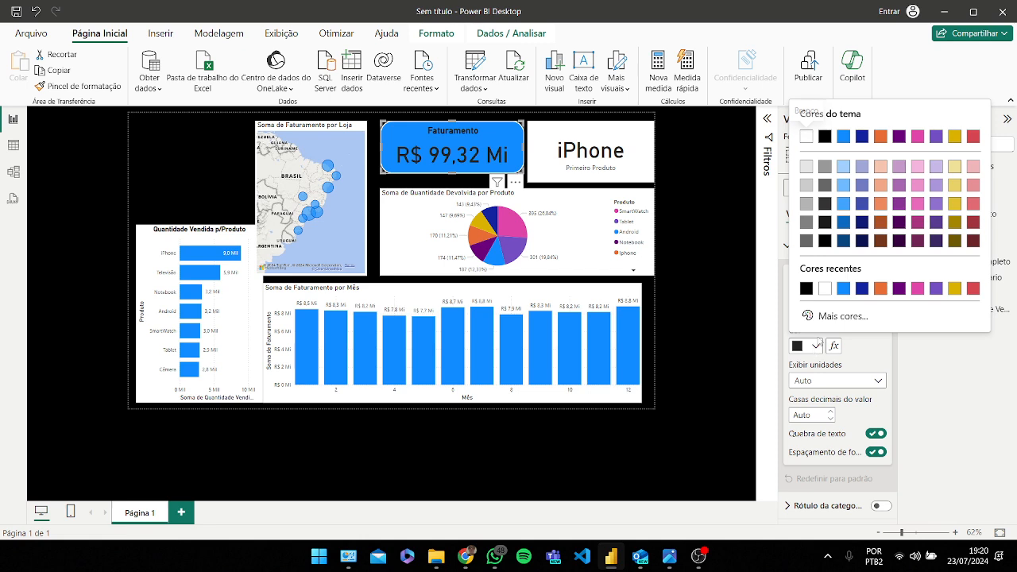
pyautogui.click(825, 289)
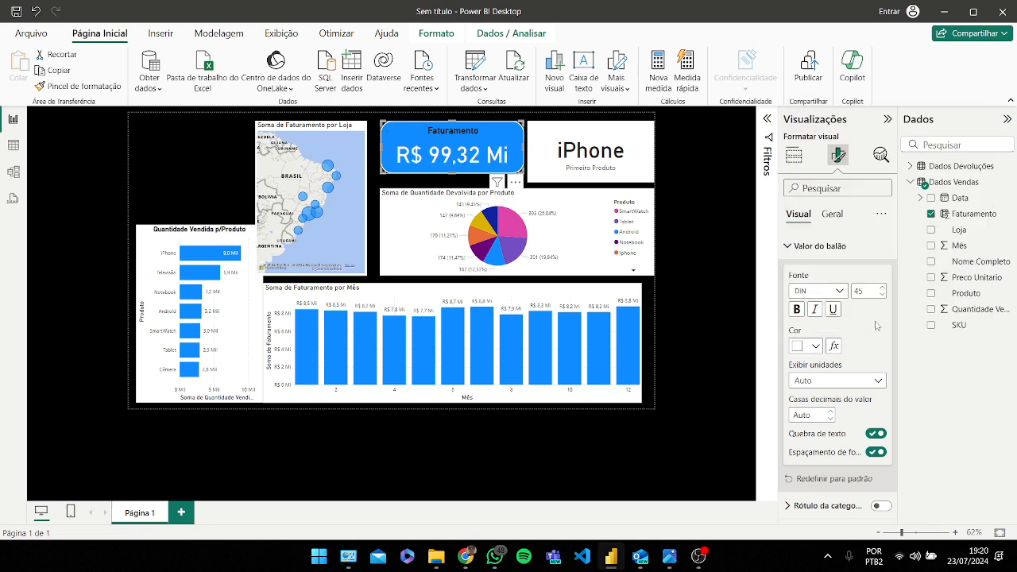
# Step: Set the revenue card's title text colour to white
pyautogui.click(822, 246)
pyautogui.click(819, 272)
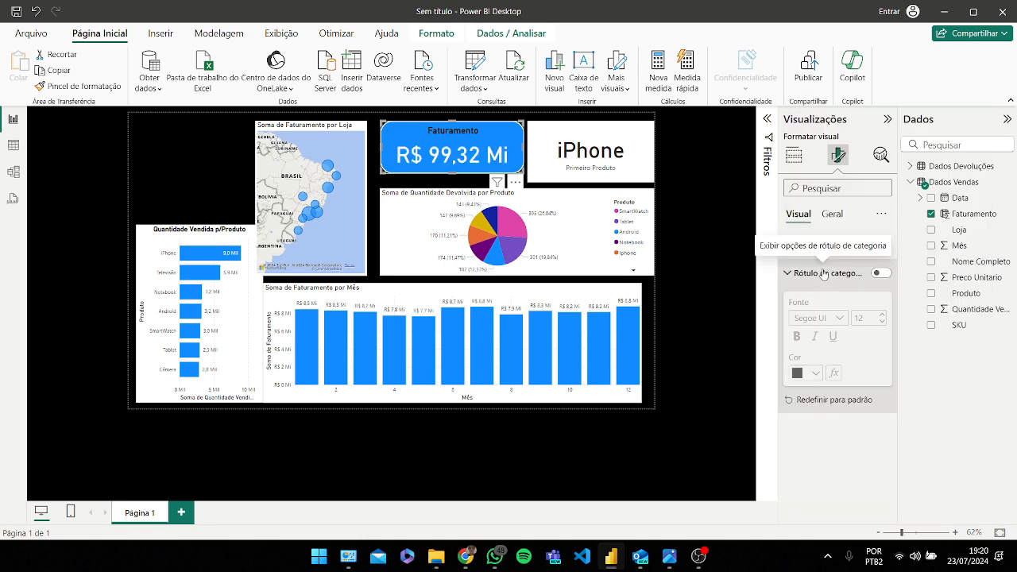
pyautogui.click(818, 271)
pyautogui.click(832, 215)
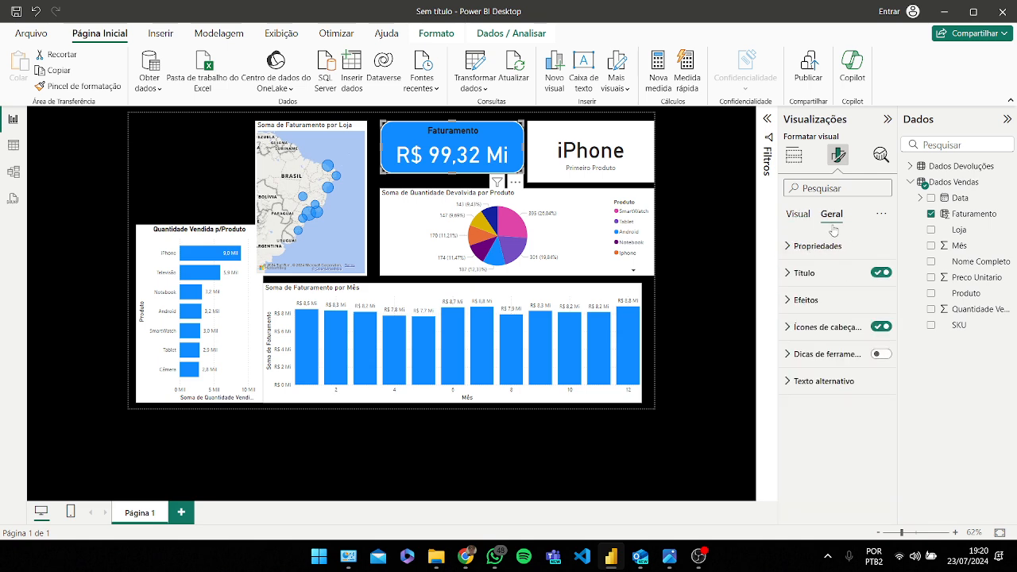
pyautogui.click(818, 272)
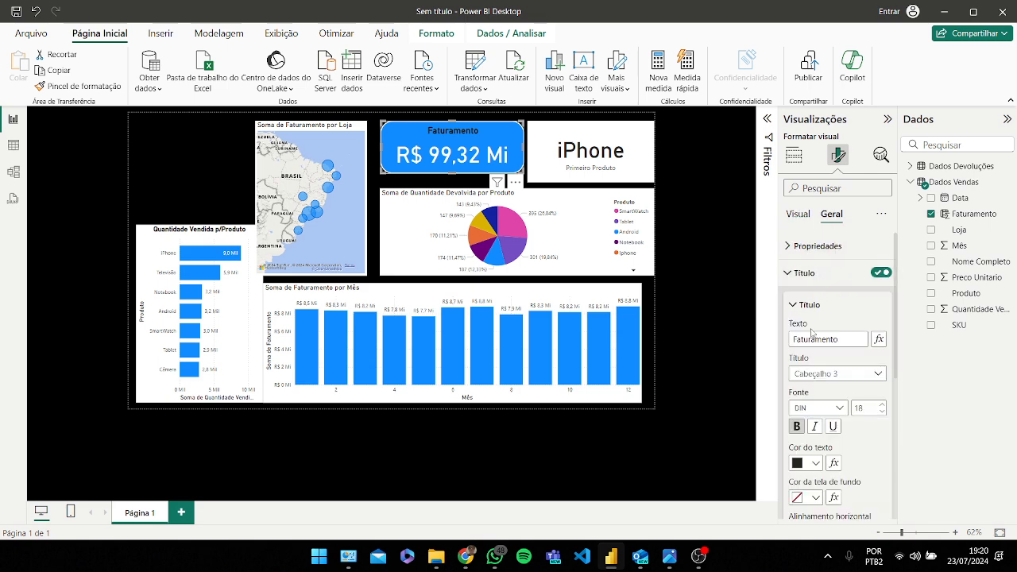
pyautogui.click(806, 463)
pyautogui.click(806, 406)
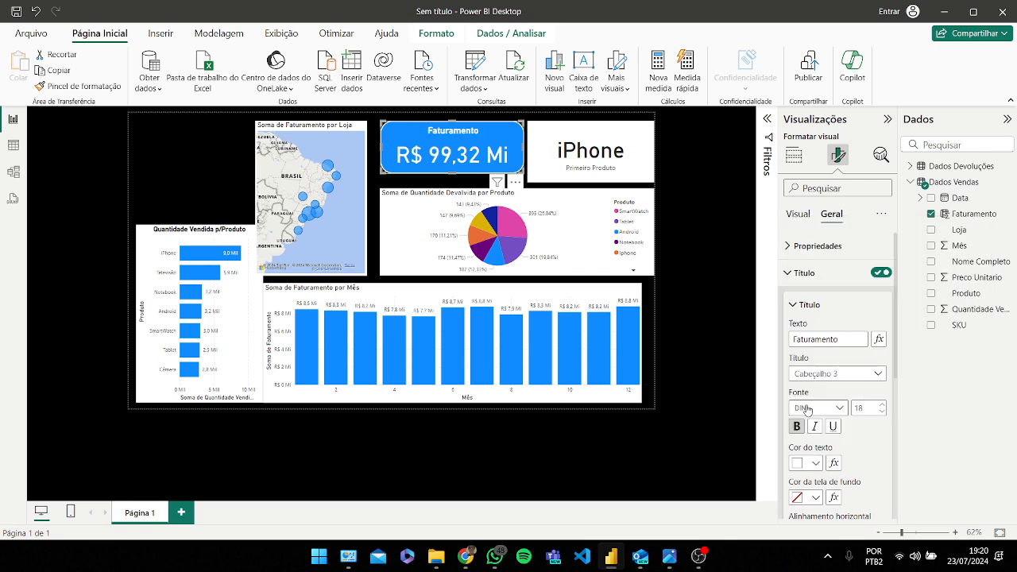
# Step: Copy the revenue card's formatting onto the top-product card with the Format Painter
pyautogui.click(632, 148)
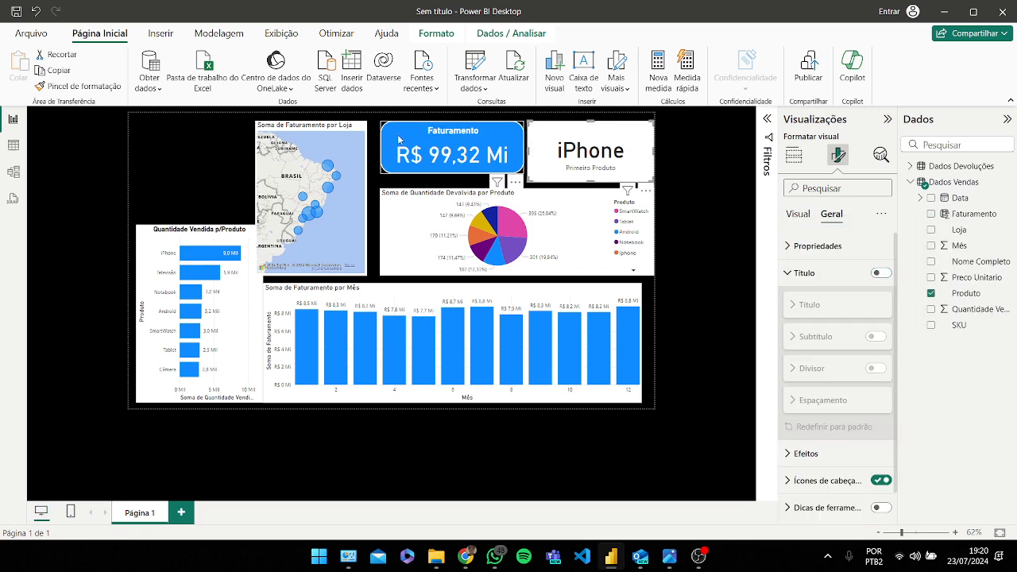
pyautogui.press('Escape')
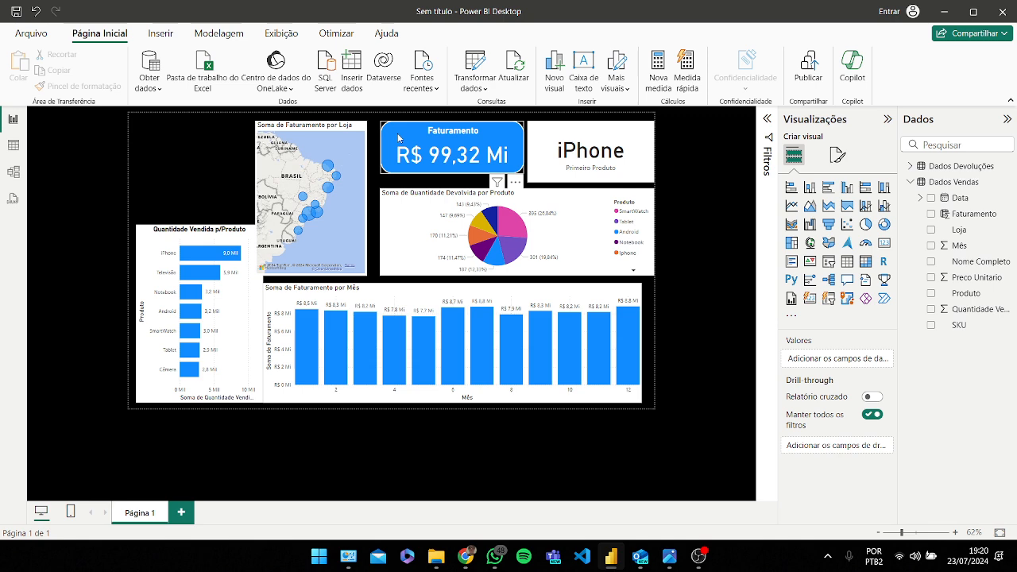
pyautogui.click(399, 138)
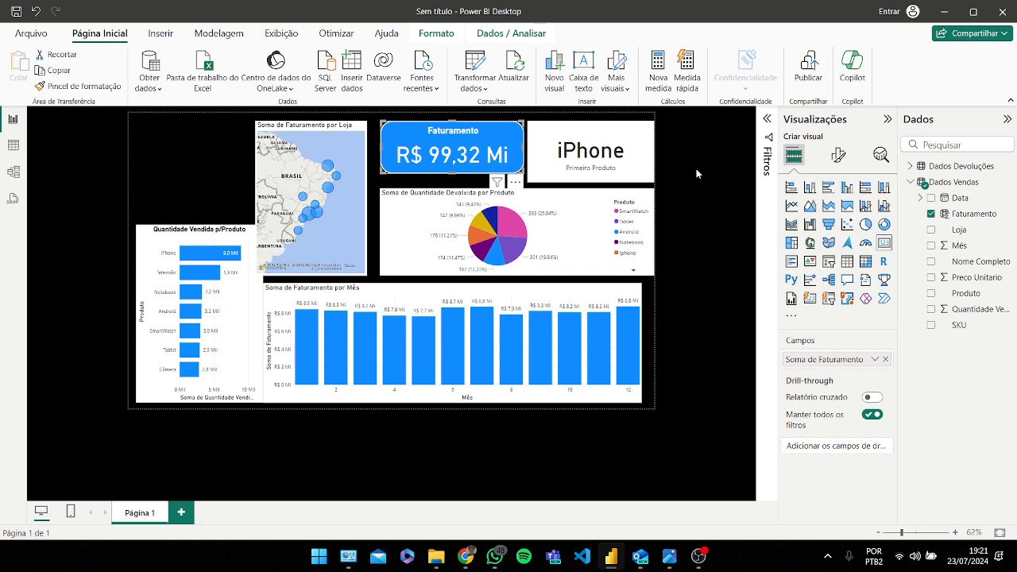
pyautogui.press('Escape')
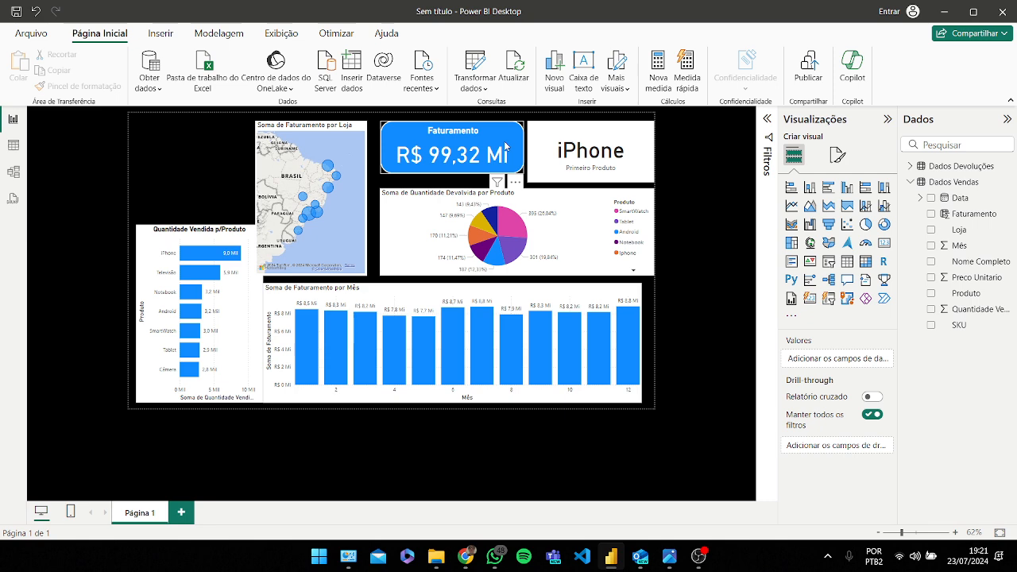
pyautogui.click(505, 146)
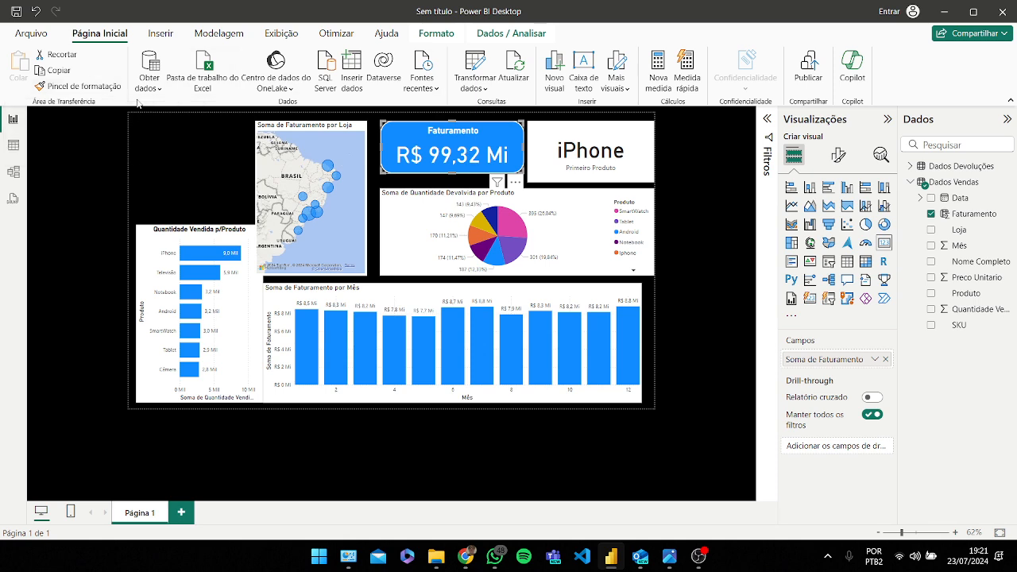
pyautogui.click(102, 86)
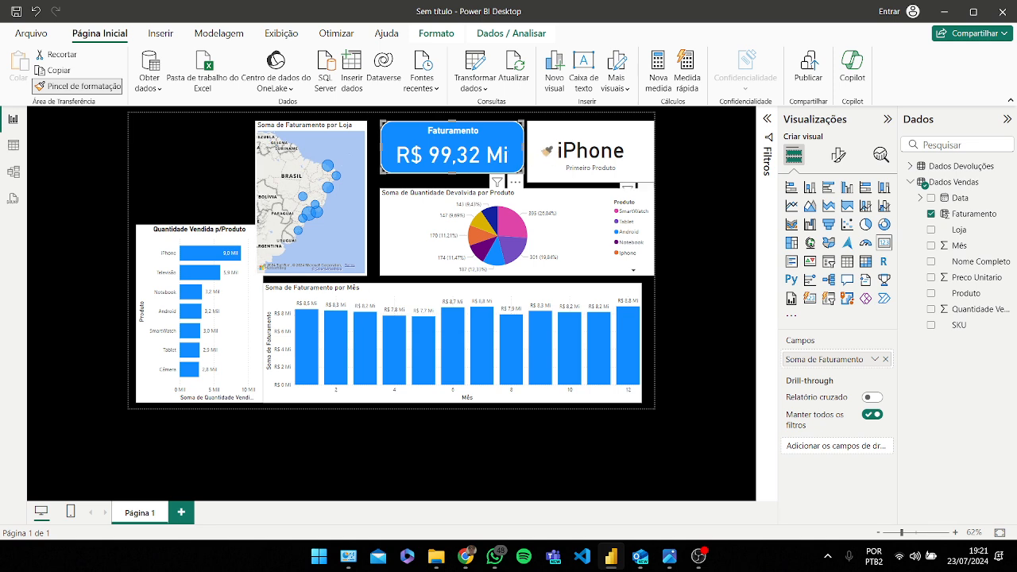
pyautogui.click(548, 150)
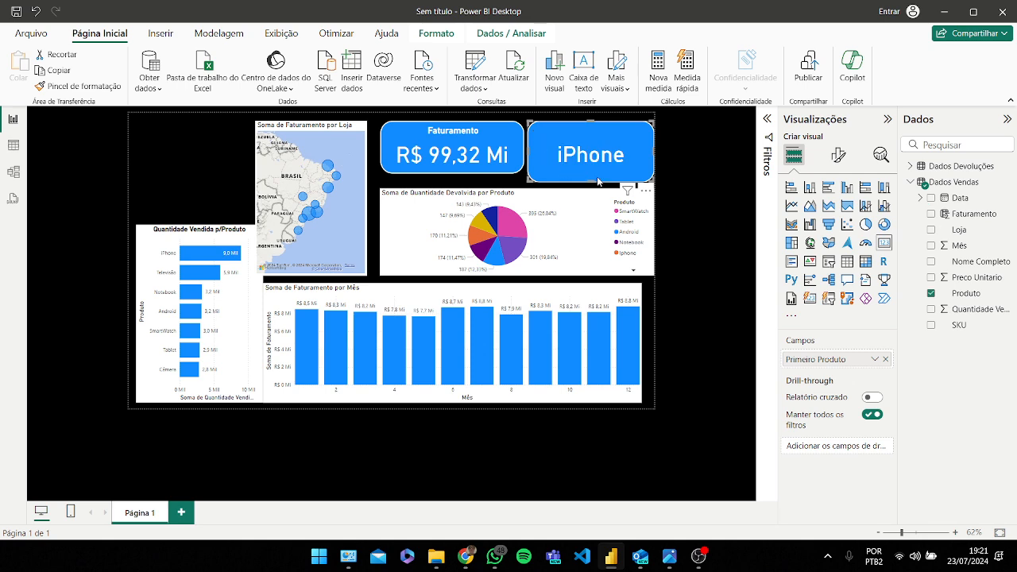
# Step: Resize the top-product card and reposition it beside the revenue card
pyautogui.moveTo(652, 122); pyautogui.dragTo(607, 150)
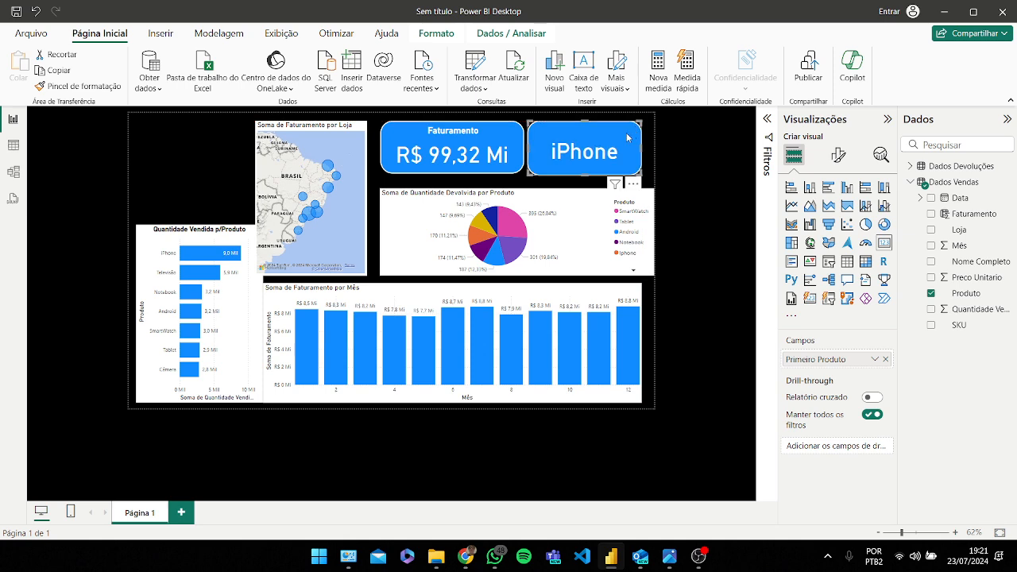
pyautogui.moveTo(610, 149); pyautogui.dragTo(619, 149)
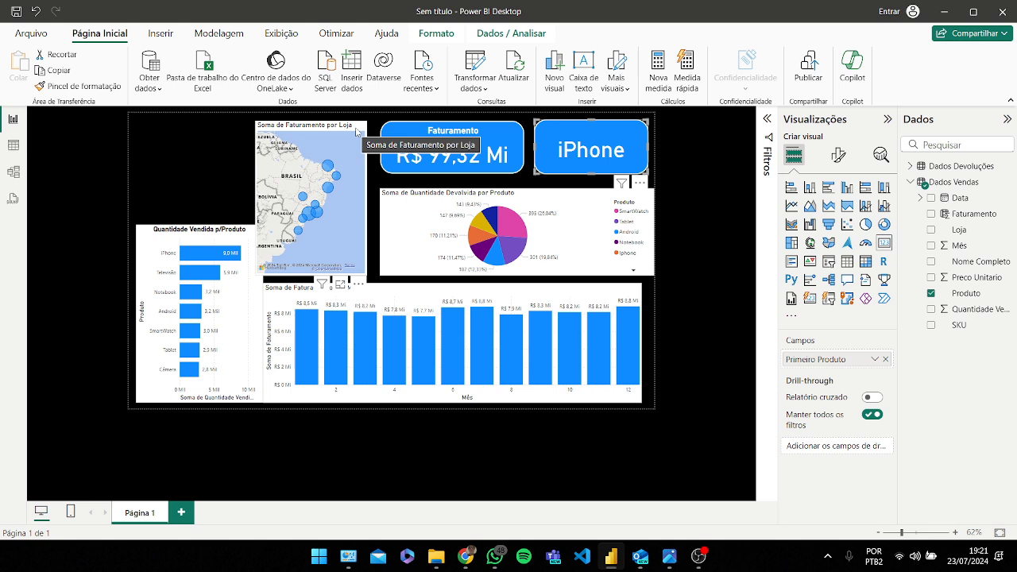
# Step: Shift the store map slightly to the right
pyautogui.moveTo(357, 132); pyautogui.dragTo(365, 131)
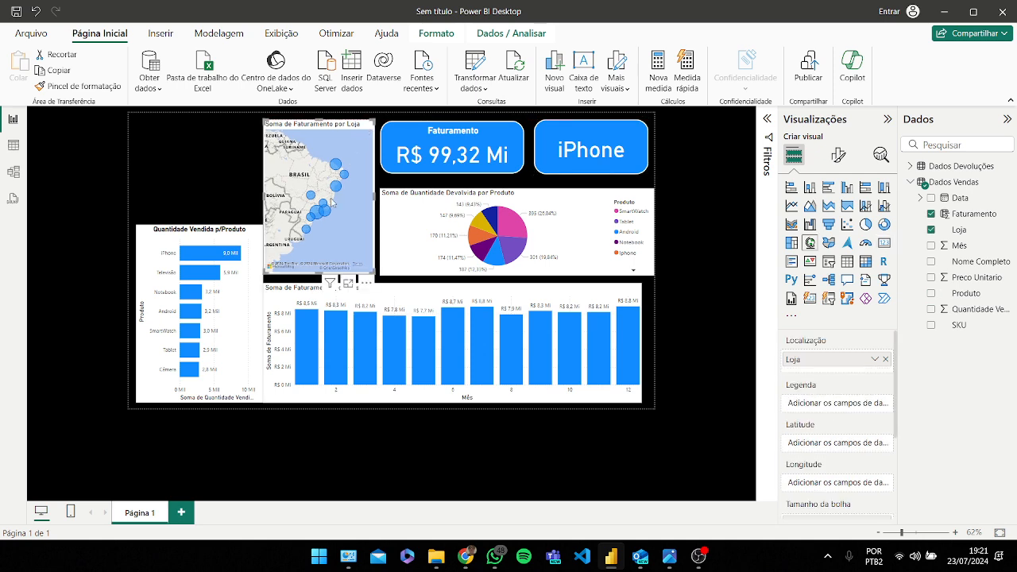
pyautogui.click(234, 289)
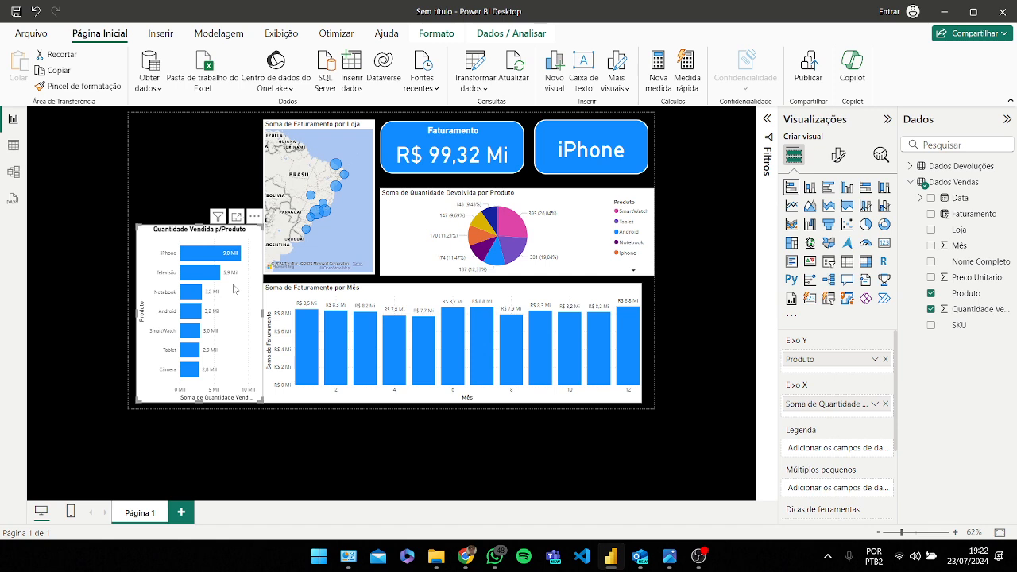
pyautogui.click(403, 302)
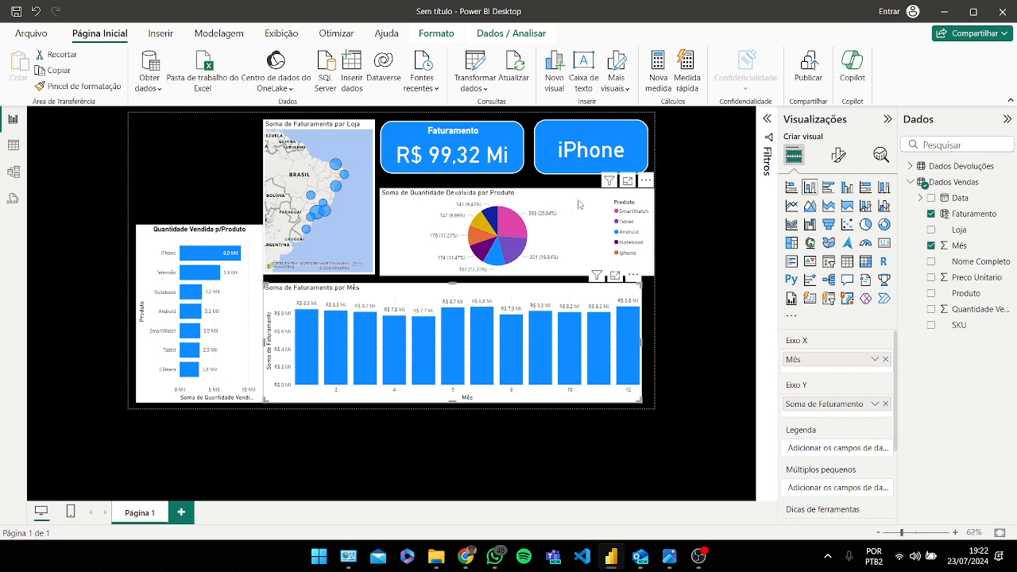
pyautogui.click(579, 204)
# Step: Turn on the visual border for the quantity-by-product bar chart and set its background colour to black
pyautogui.click(250, 260)
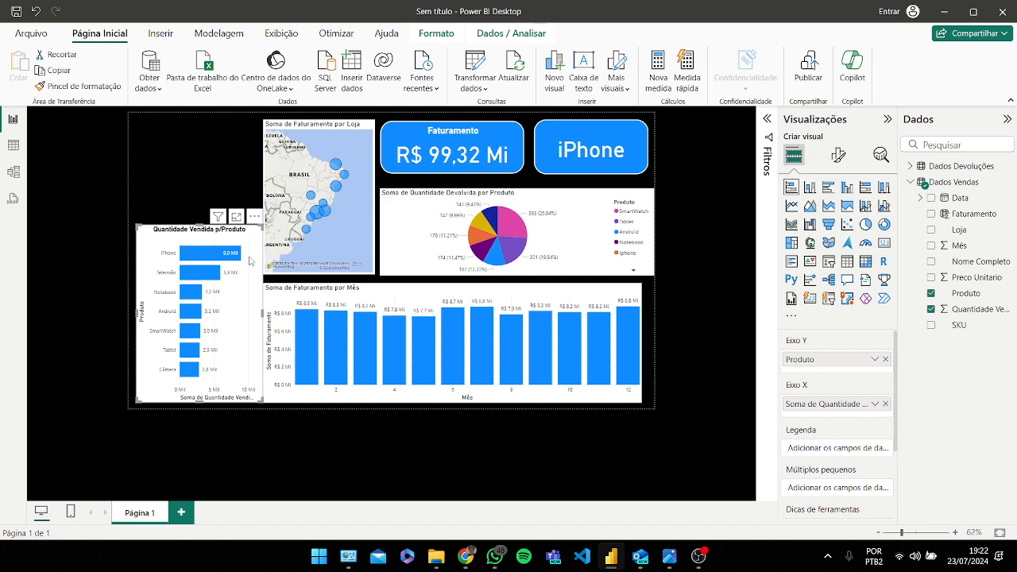
pyautogui.click(840, 158)
pyautogui.scroll(-1, 850, 253)
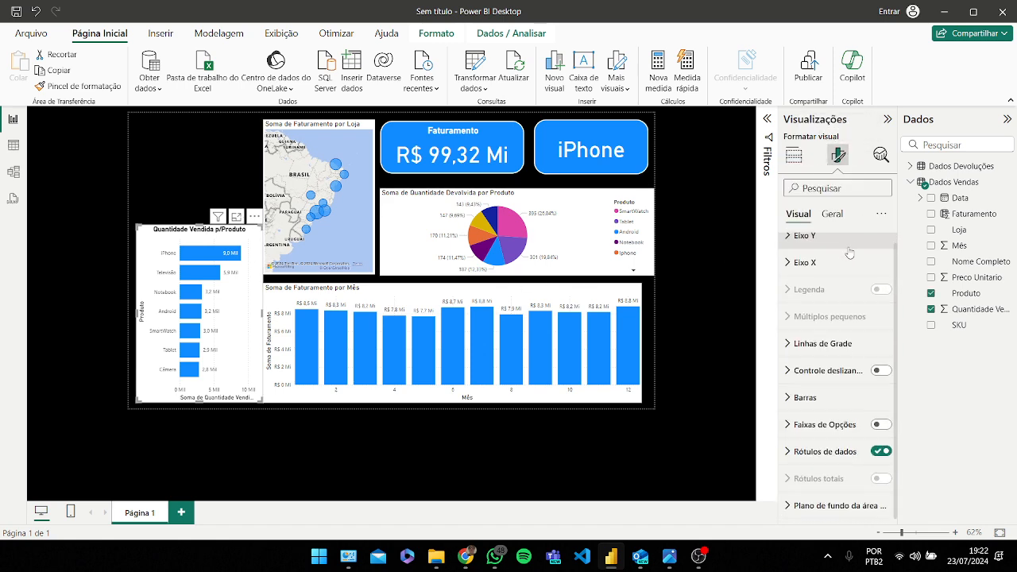
pyautogui.scroll(1, 849, 253)
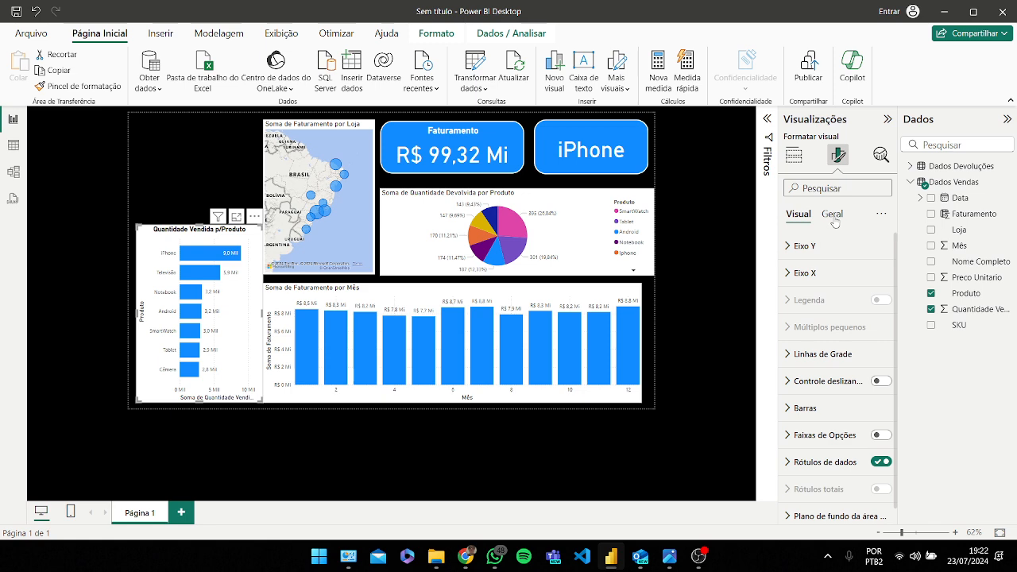
pyautogui.scroll(-1, 838, 258)
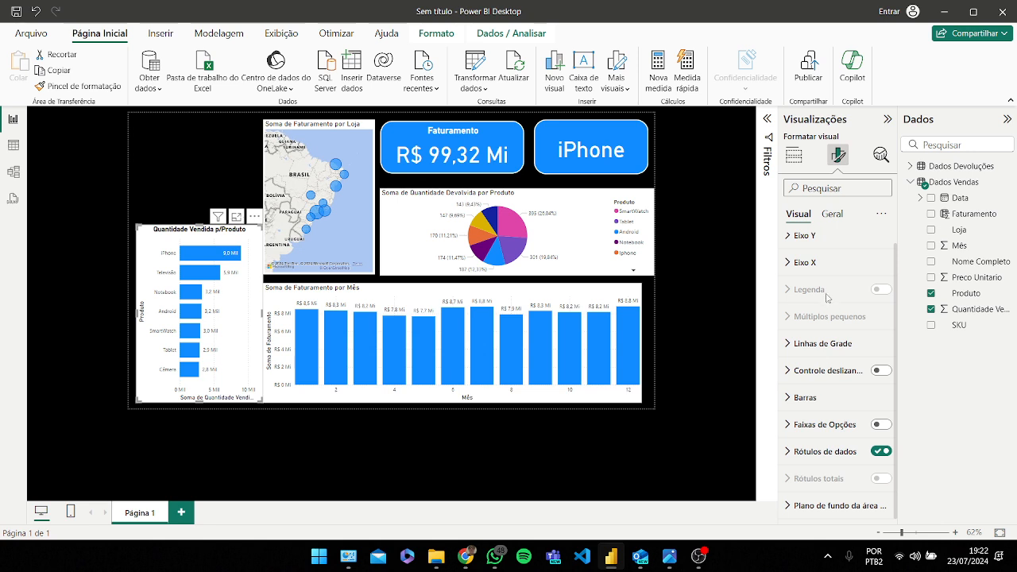
pyautogui.click(832, 214)
pyautogui.click(822, 300)
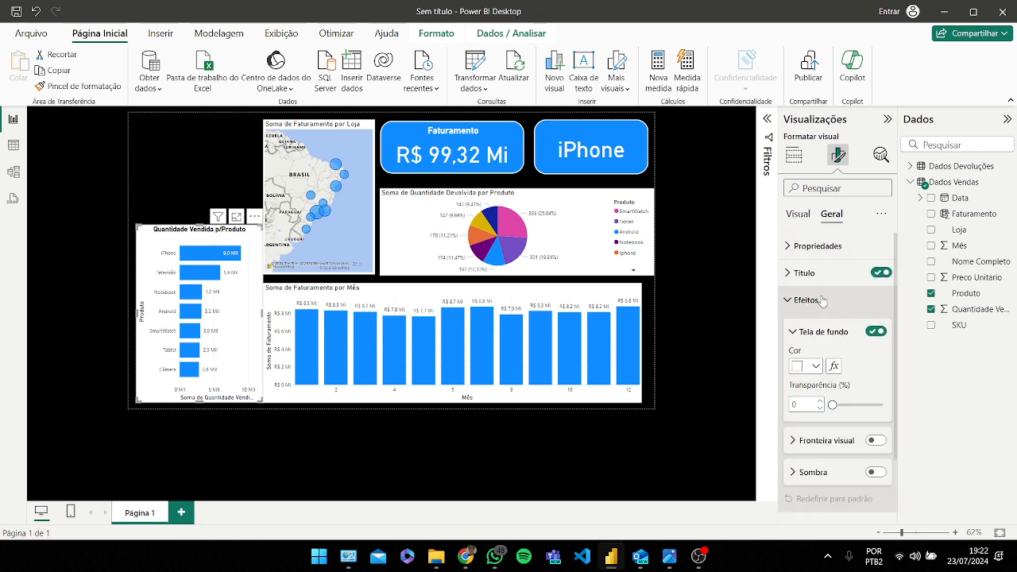
pyautogui.scroll(-3, 822, 301)
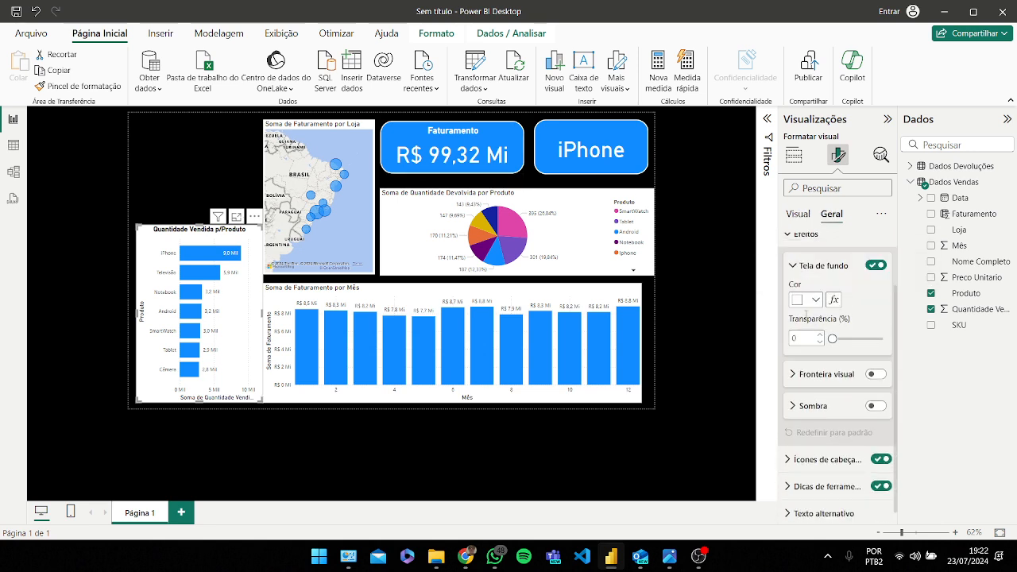
pyautogui.click(874, 373)
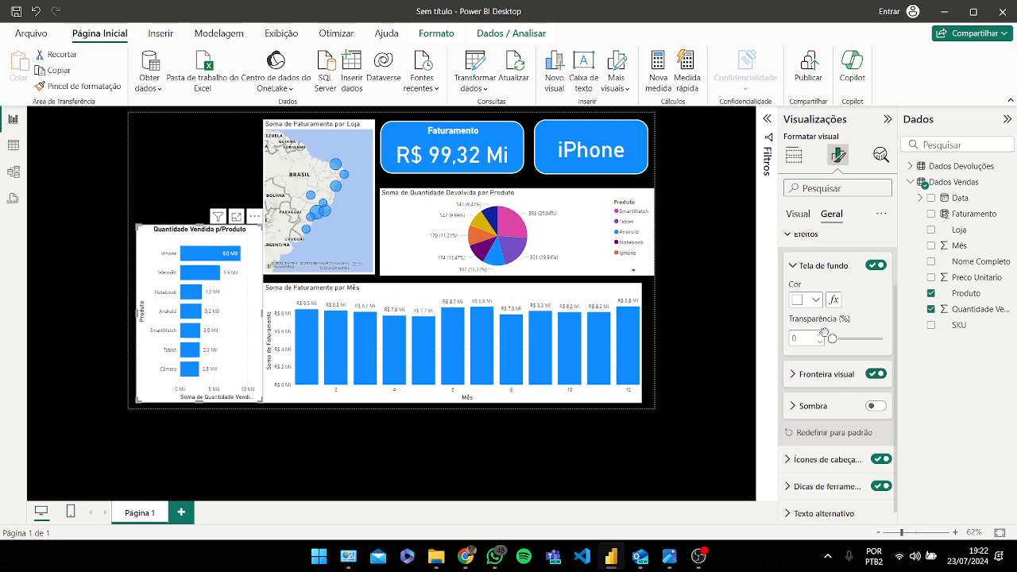
pyautogui.click(816, 301)
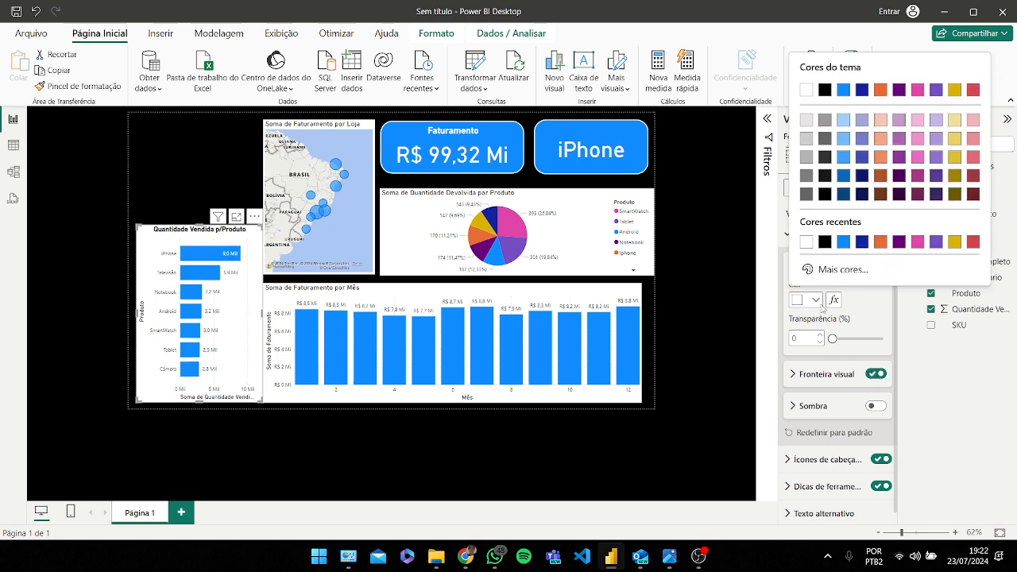
pyautogui.click(823, 243)
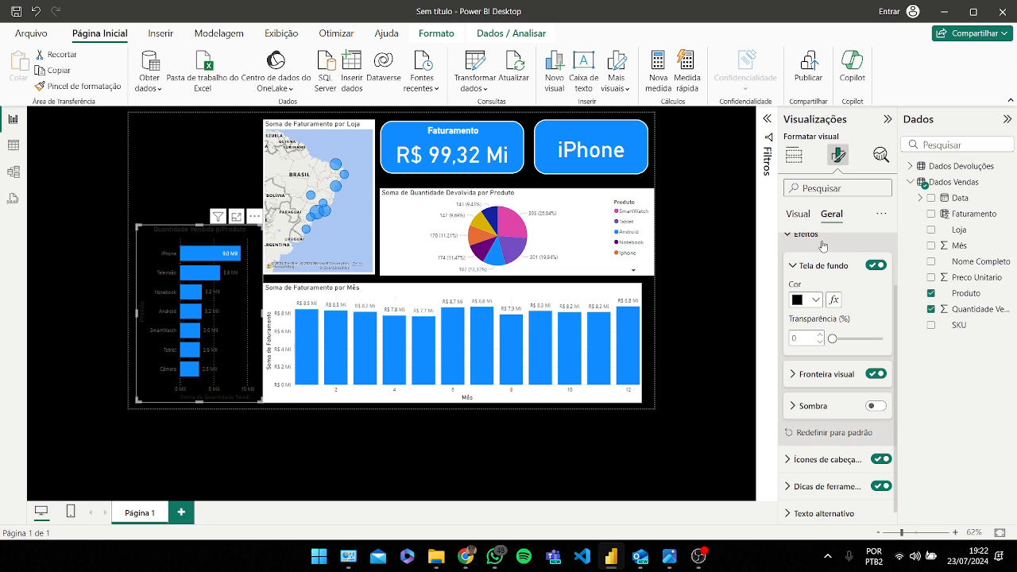
# Step: Set the bar chart border's rounded corners to 6 px and its width to 3 px
pyautogui.click(822, 378)
pyautogui.click(820, 443)
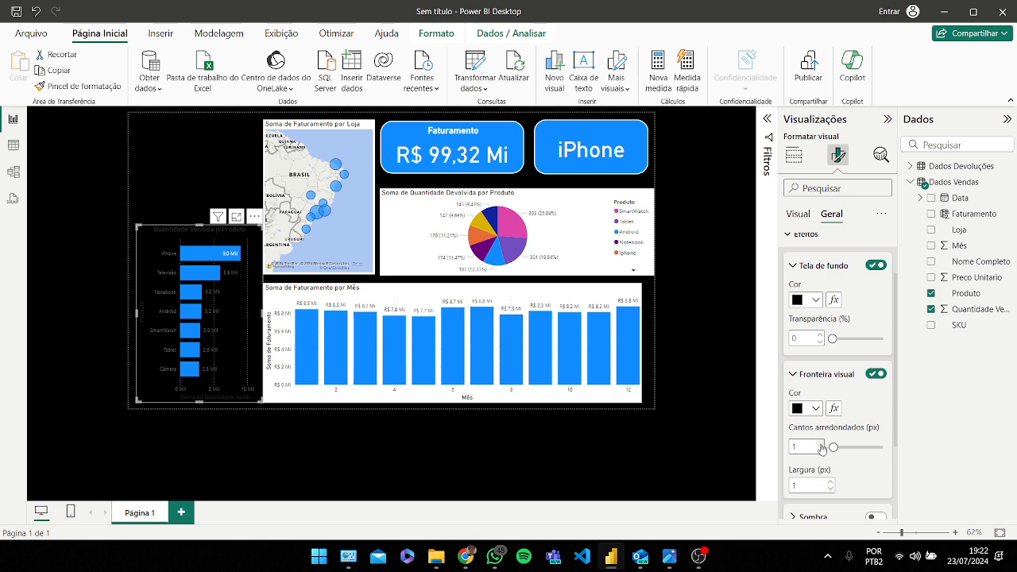
pyautogui.click(821, 443)
pyautogui.click(821, 443)
pyautogui.click(821, 444)
pyautogui.click(822, 445)
pyautogui.click(821, 445)
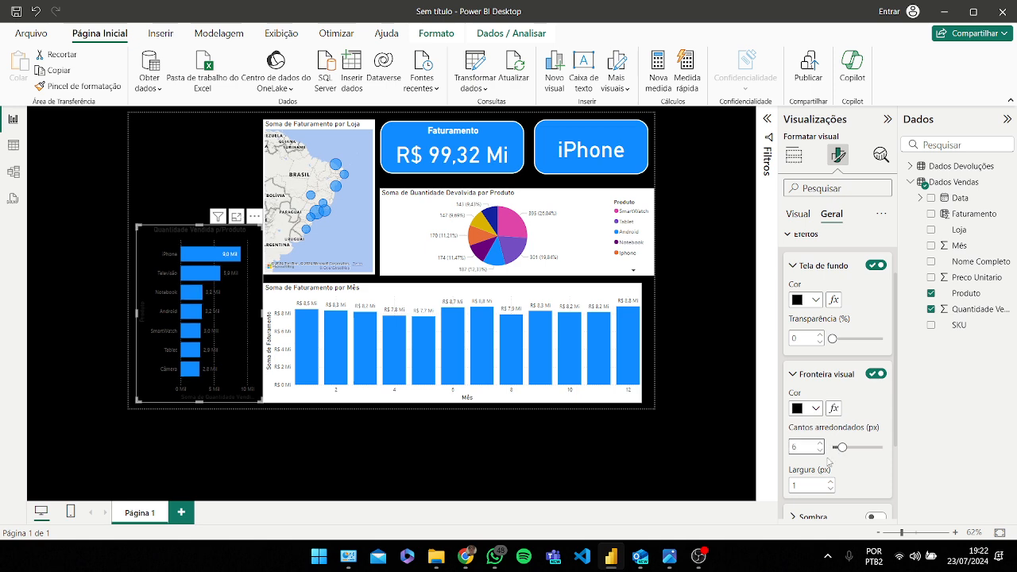
pyautogui.click(830, 481)
pyautogui.click(830, 481)
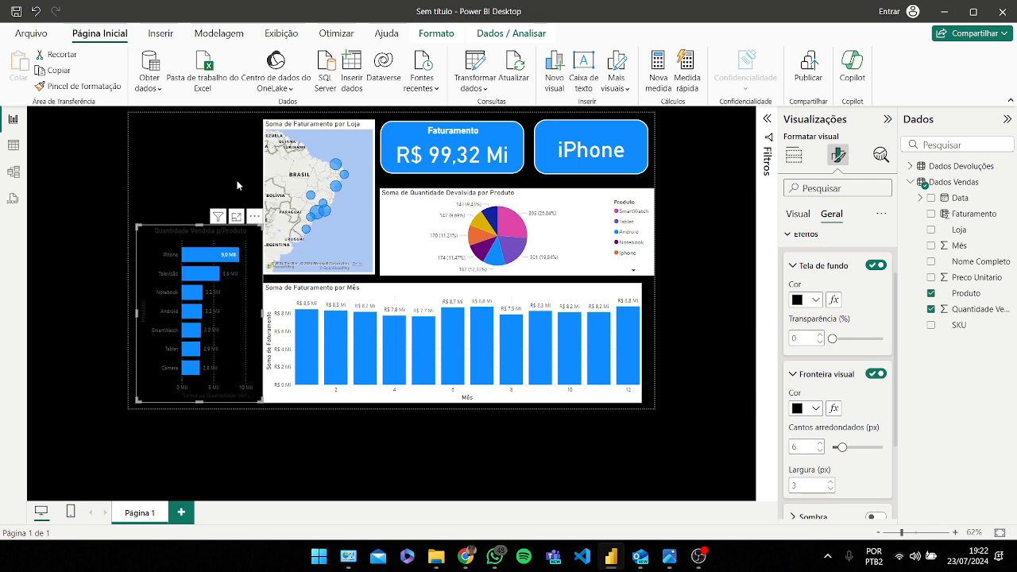
# Step: Set the bar chart's background colour to white
pyautogui.click(236, 185)
pyautogui.click(238, 249)
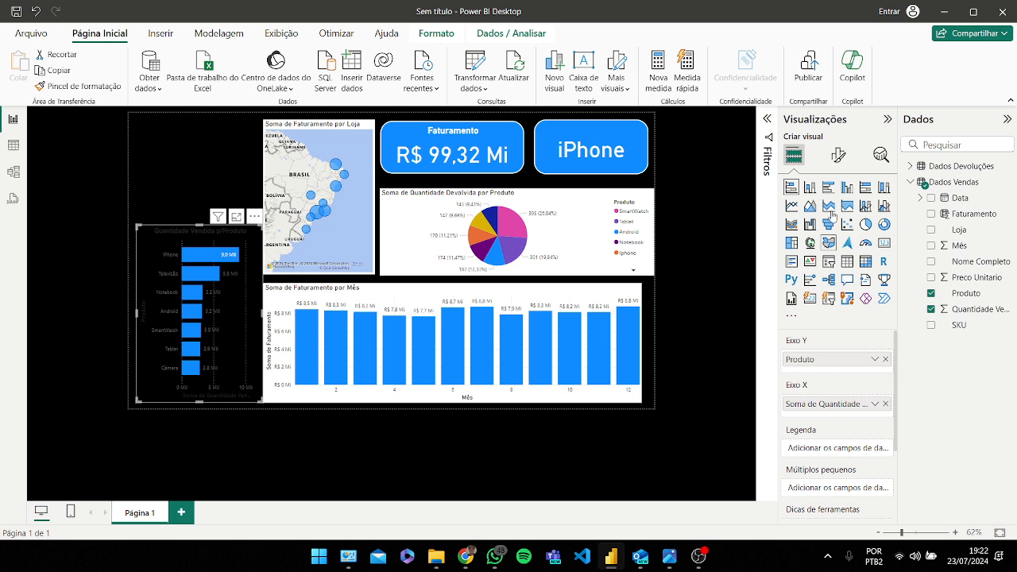
pyautogui.click(838, 155)
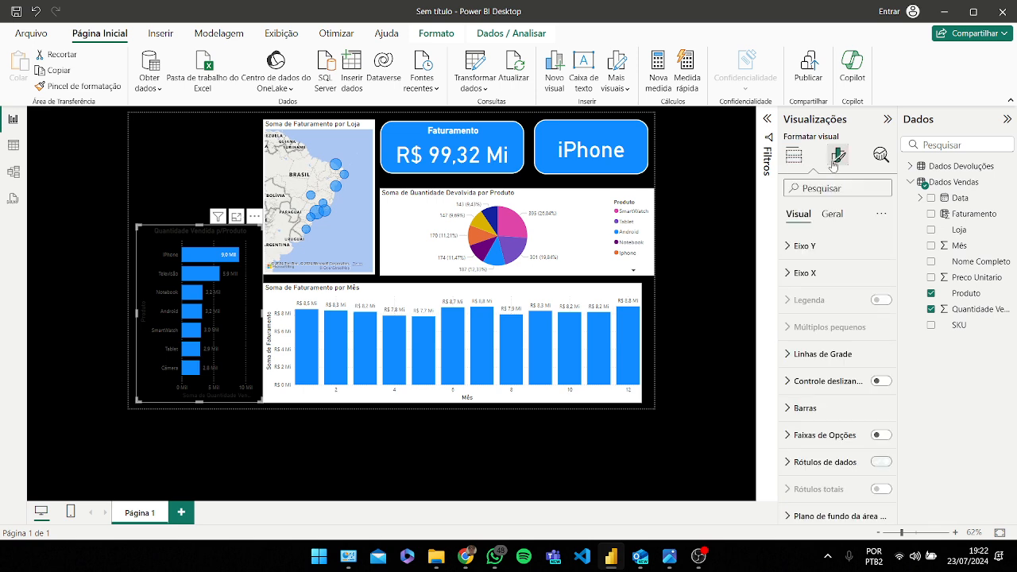
pyautogui.click(831, 214)
pyautogui.click(804, 297)
pyautogui.click(814, 365)
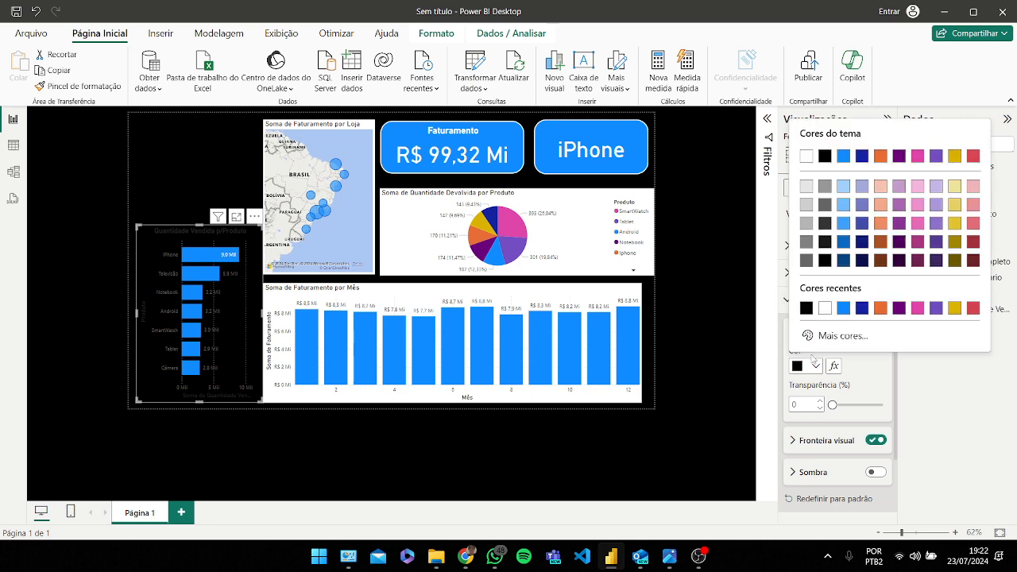
pyautogui.click(825, 309)
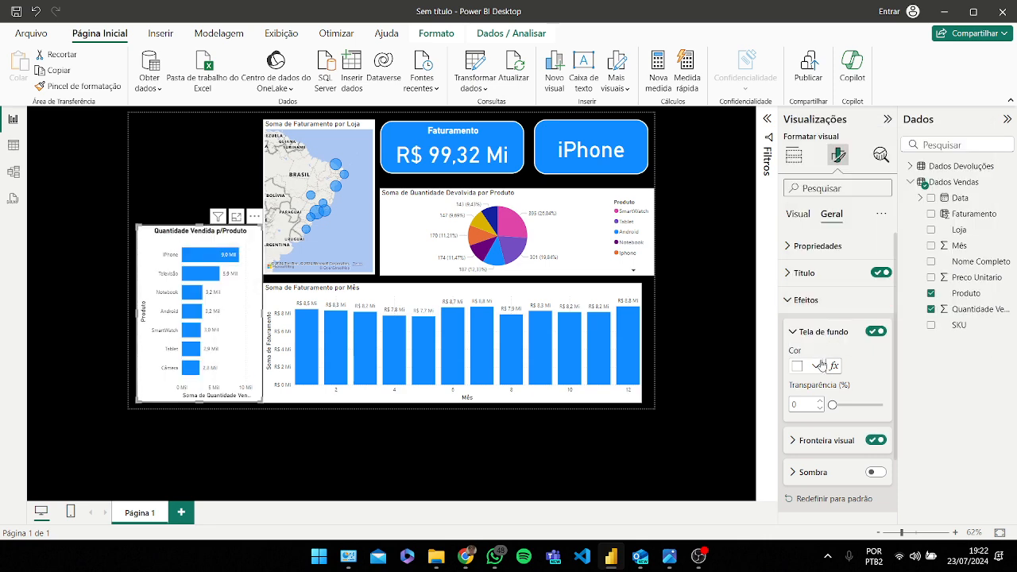
# Step: Set the bar chart's background back to black and its border colour to white
pyautogui.click(815, 366)
pyautogui.click(826, 316)
pyautogui.scroll(-1, 836, 417)
pyautogui.click(831, 375)
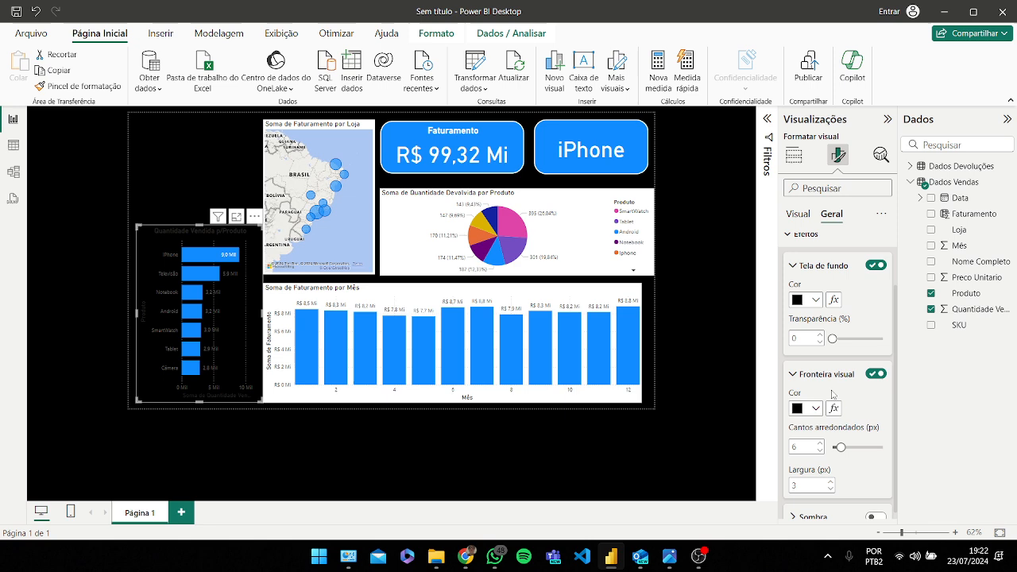
pyautogui.click(816, 409)
pyautogui.click(820, 353)
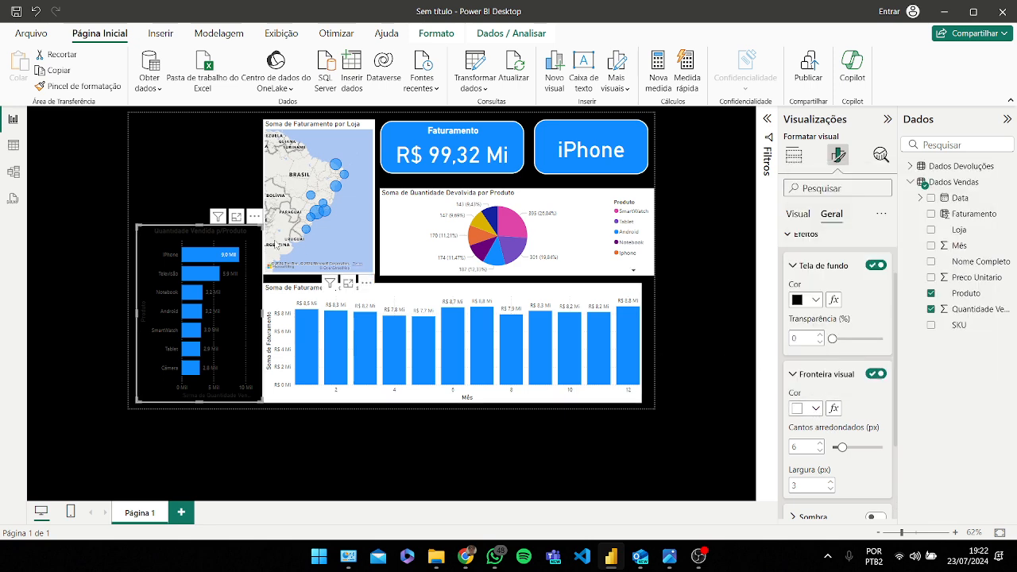
pyautogui.click(207, 181)
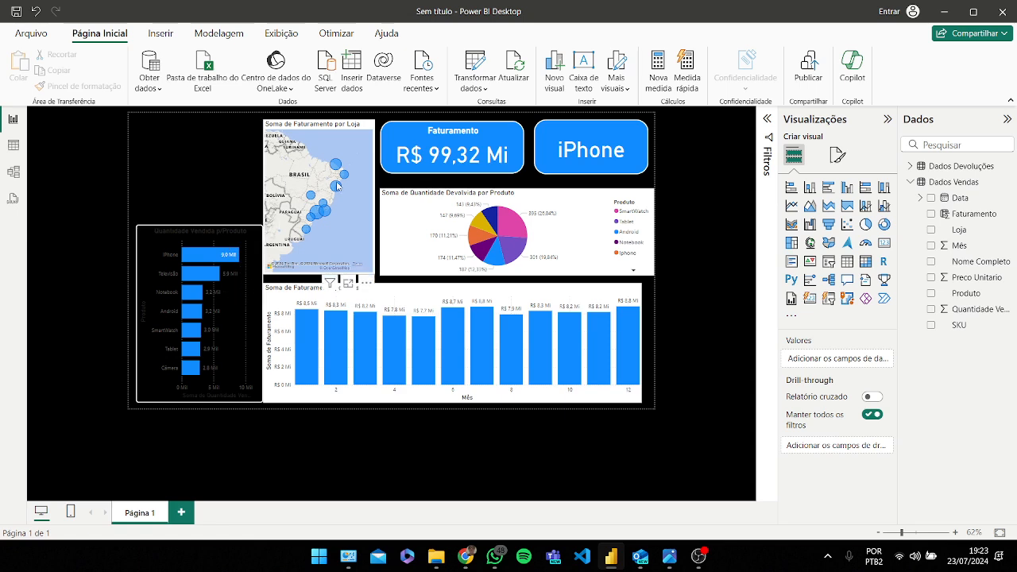
# Step: Toggle the quantity-by-product chart's data labels and ribbons off and back on
pyautogui.click(443, 293)
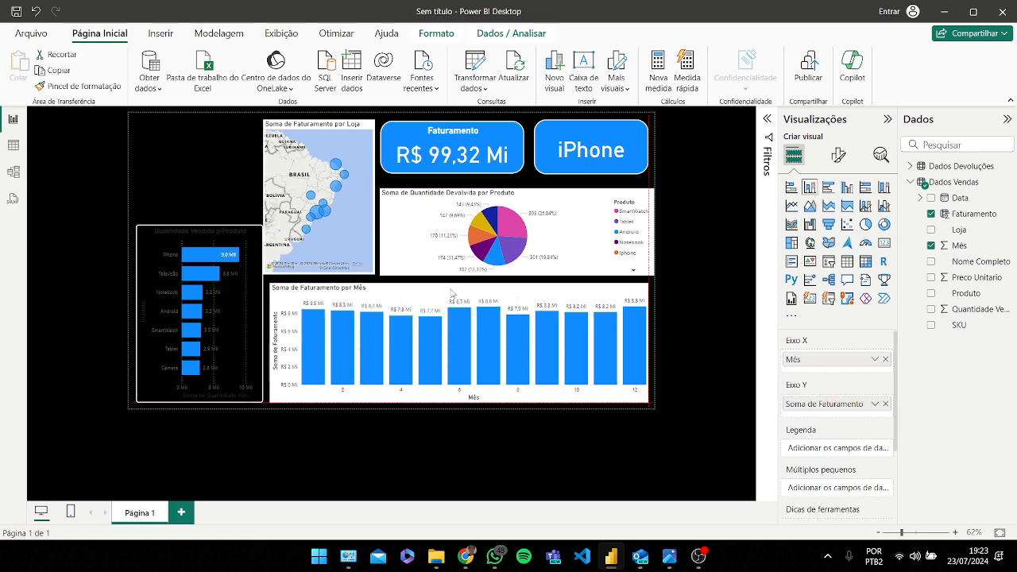
pyautogui.click(256, 276)
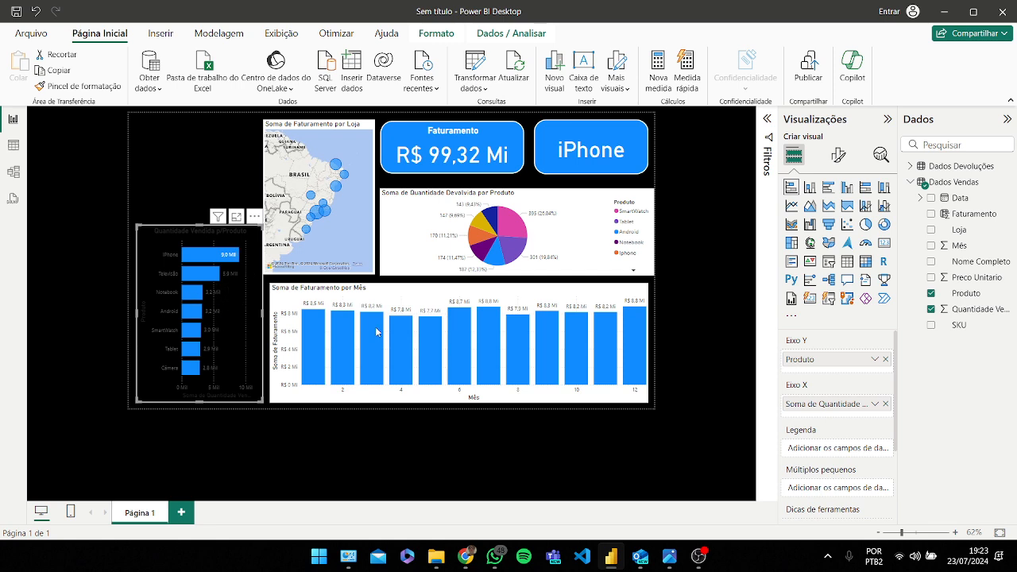
pyautogui.click(837, 155)
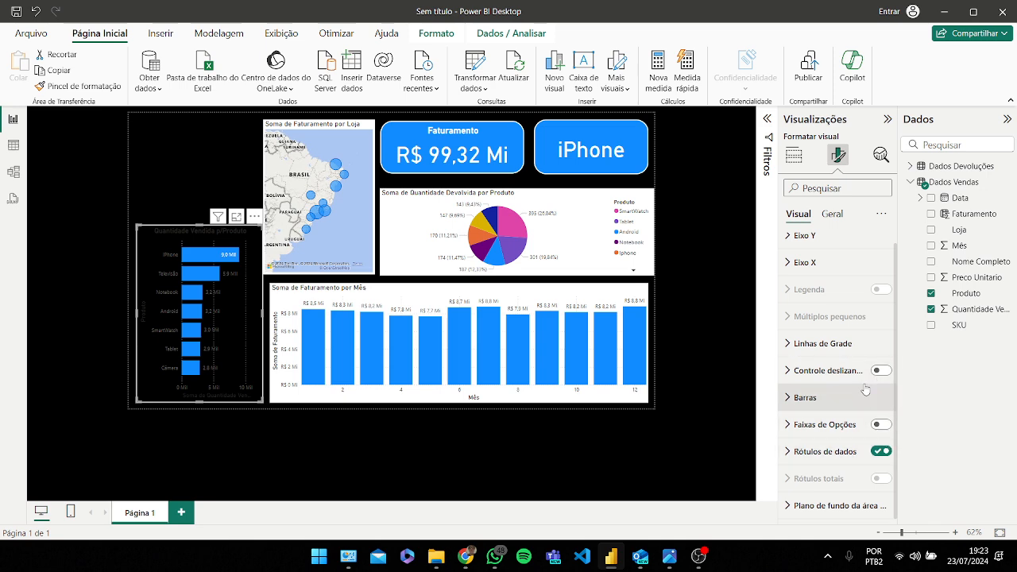
pyautogui.click(882, 451)
pyautogui.click(882, 451)
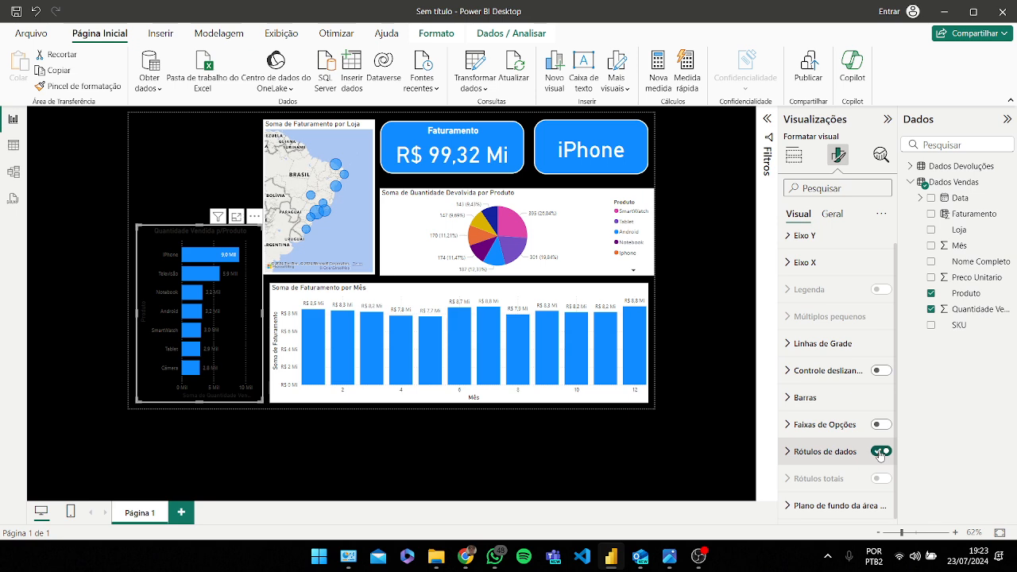
pyautogui.click(880, 424)
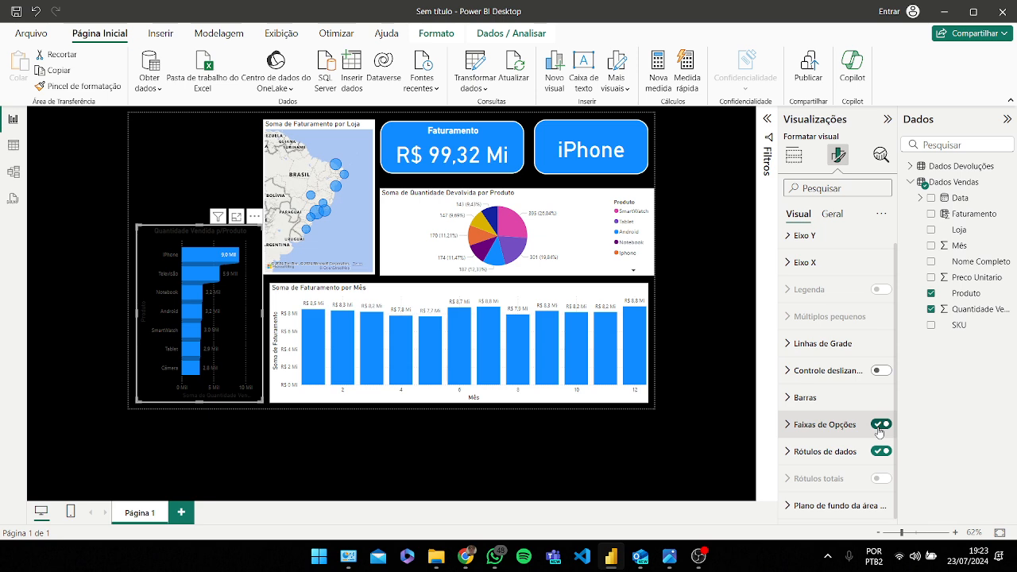
pyautogui.click(880, 426)
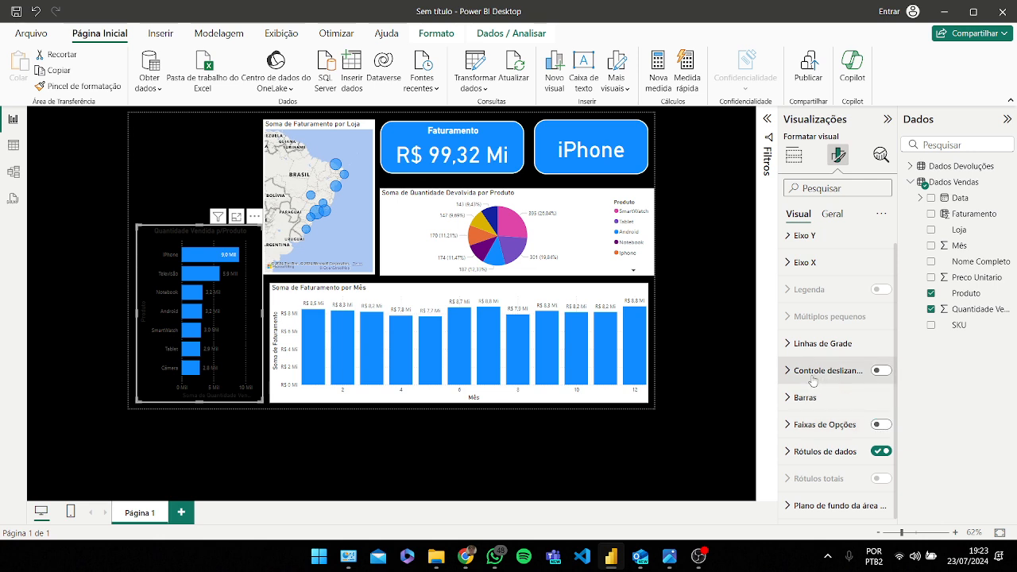
# Step: Turn the chart's vertical gridlines off and back on
pyautogui.click(822, 347)
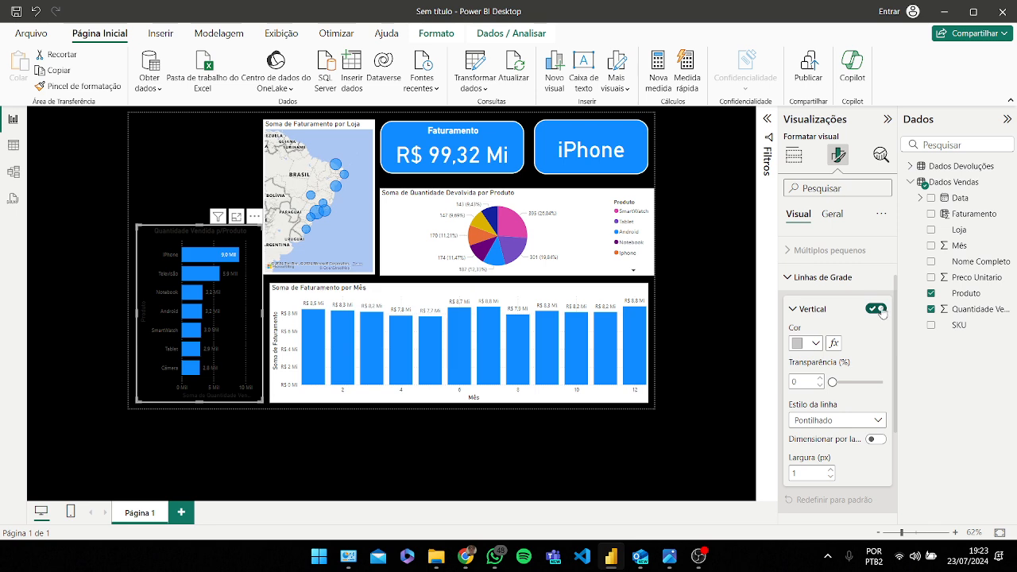
pyautogui.click(879, 310)
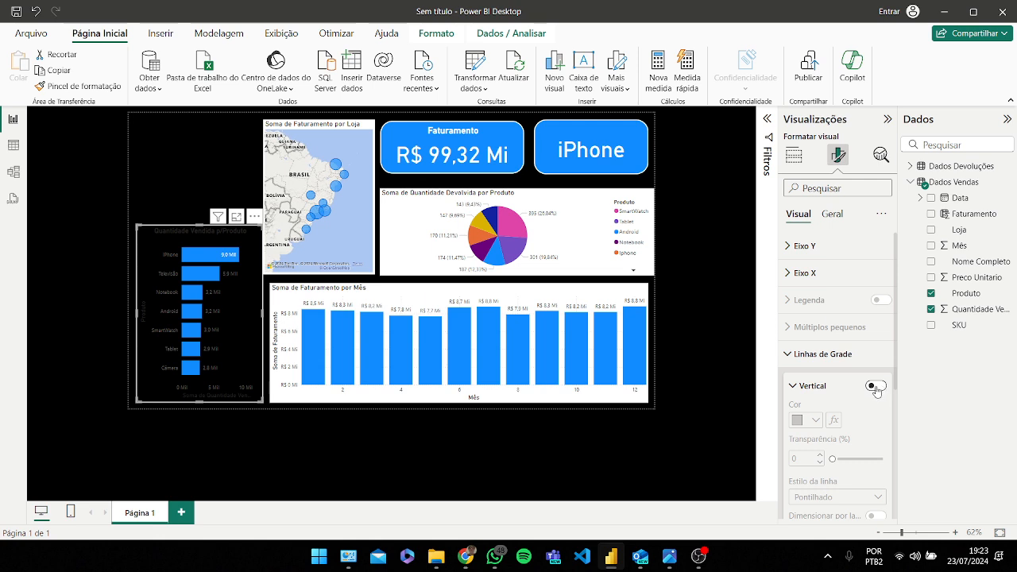
pyautogui.click(877, 388)
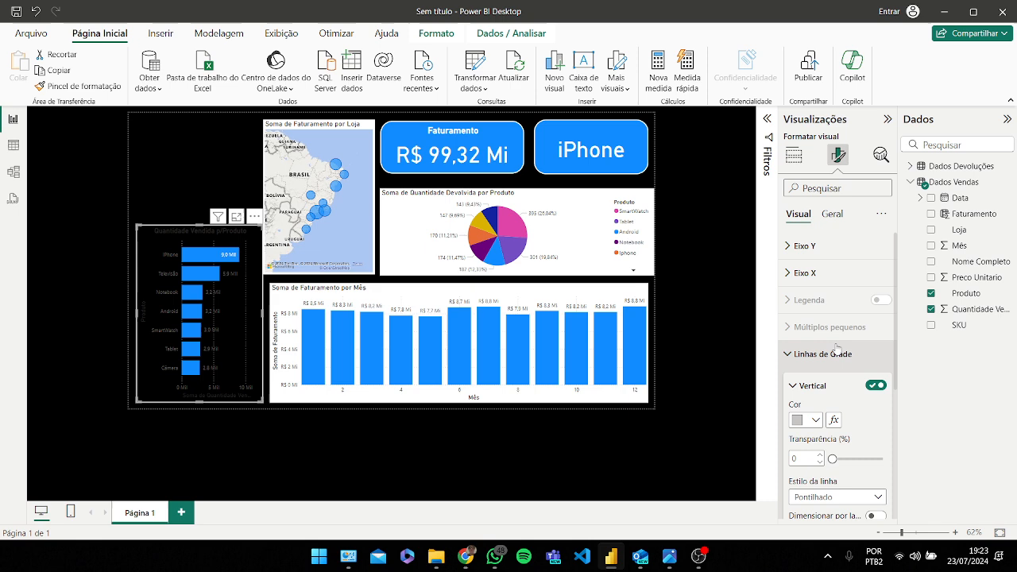
# Step: Set the revenue-by-month column chart's background colour to black
pyautogui.click(409, 302)
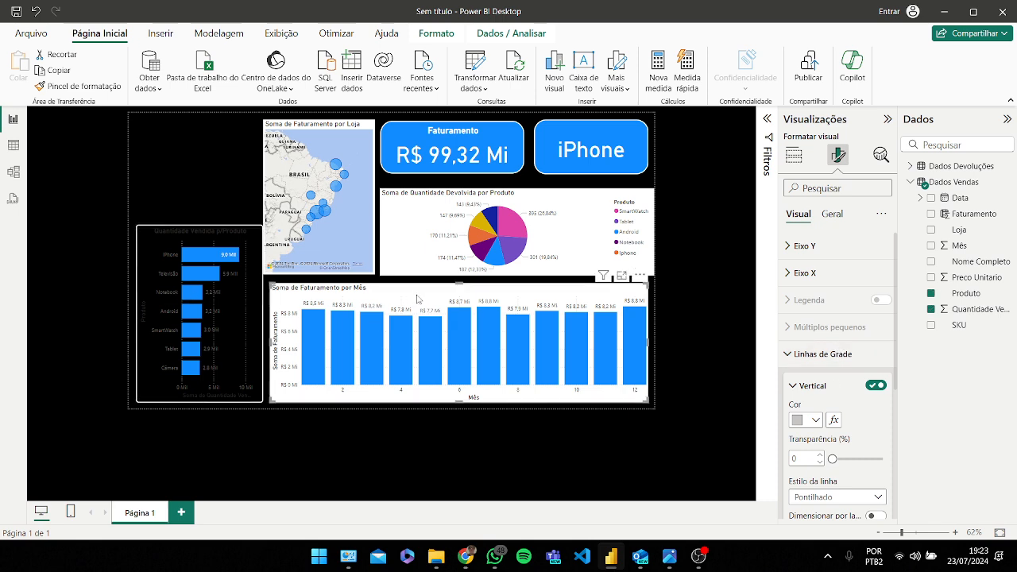
pyautogui.click(832, 214)
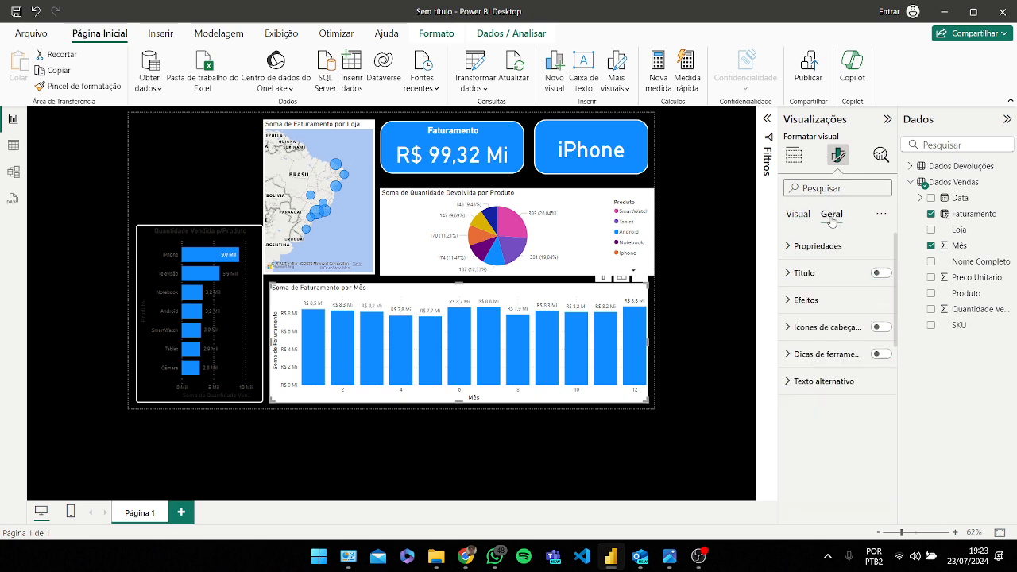
pyautogui.click(823, 300)
pyautogui.click(806, 365)
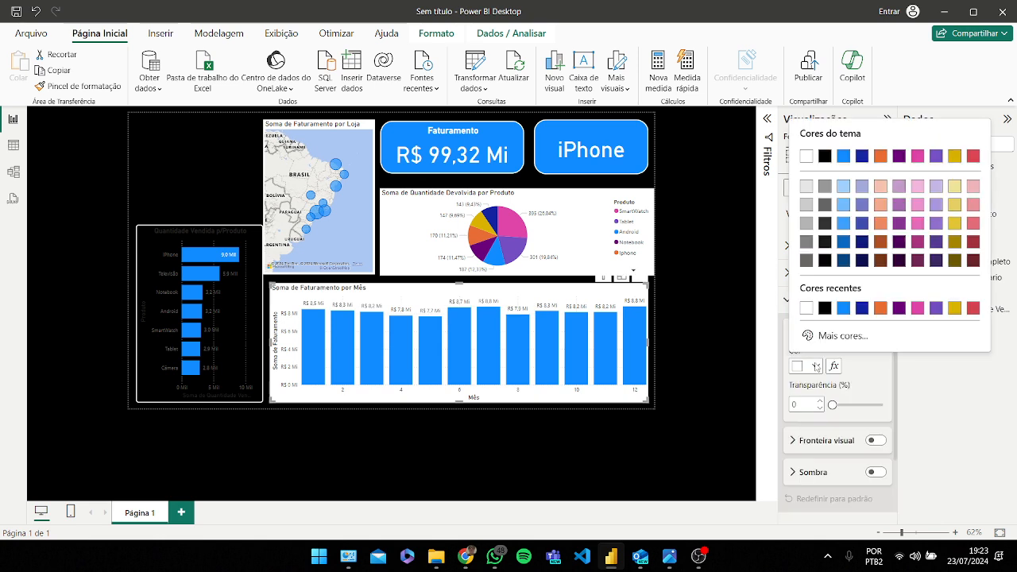
pyautogui.click(811, 157)
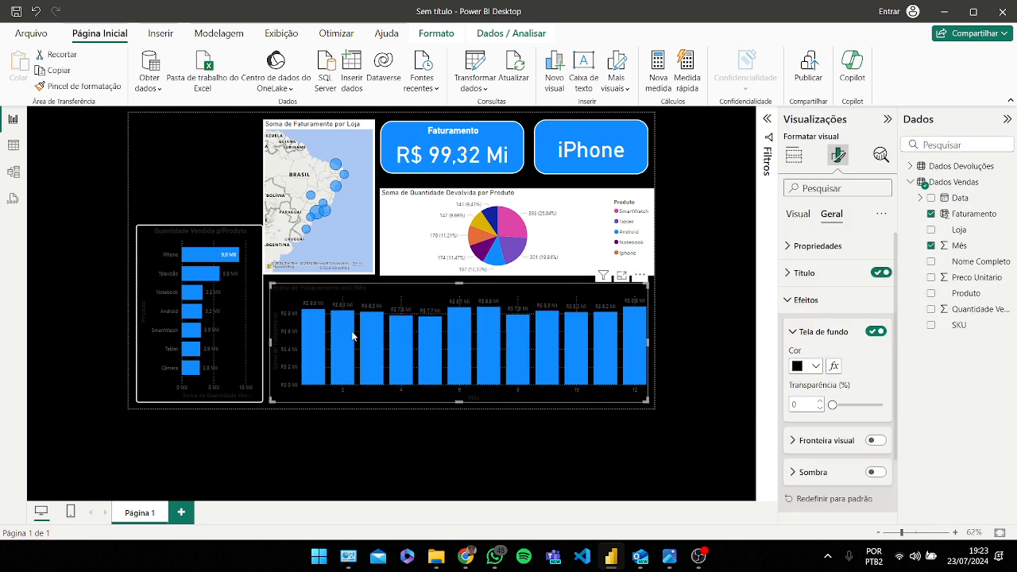
# Step: Make the quantity-by-product chart's data label values white, bold and size 11
pyautogui.click(249, 342)
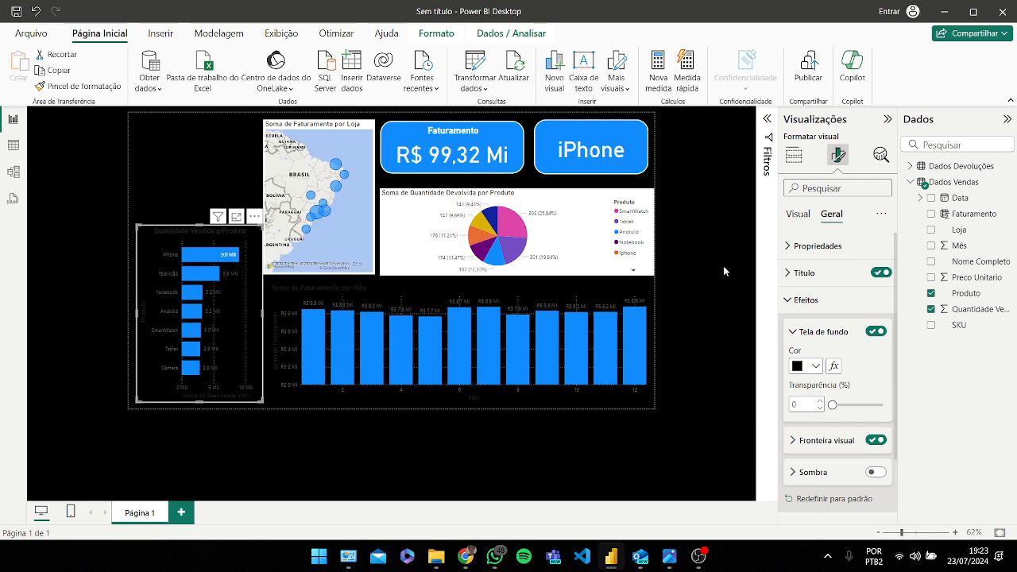
pyautogui.scroll(-2, 826, 318)
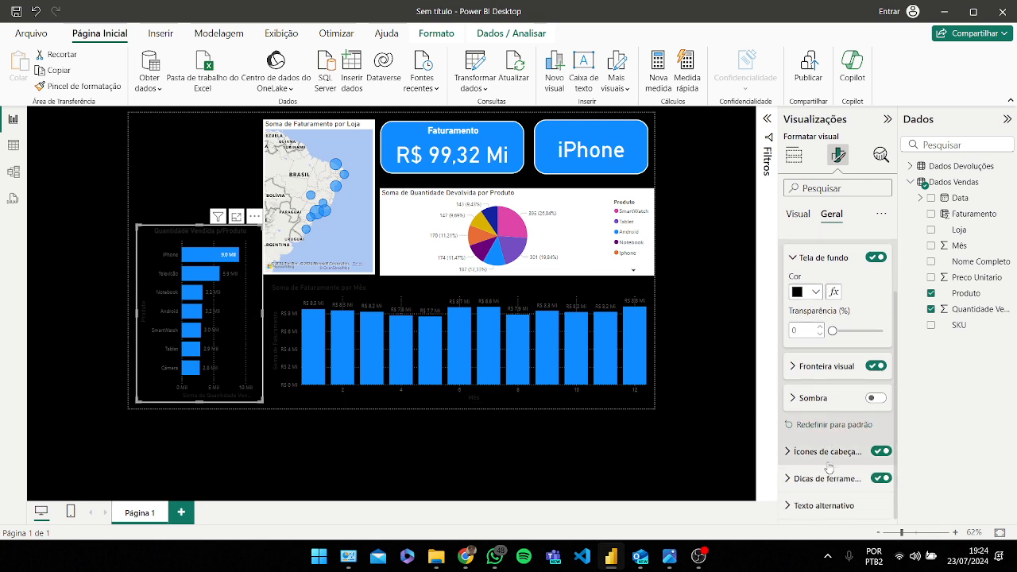
pyautogui.scroll(2, 839, 429)
pyautogui.scroll(-1, 836, 429)
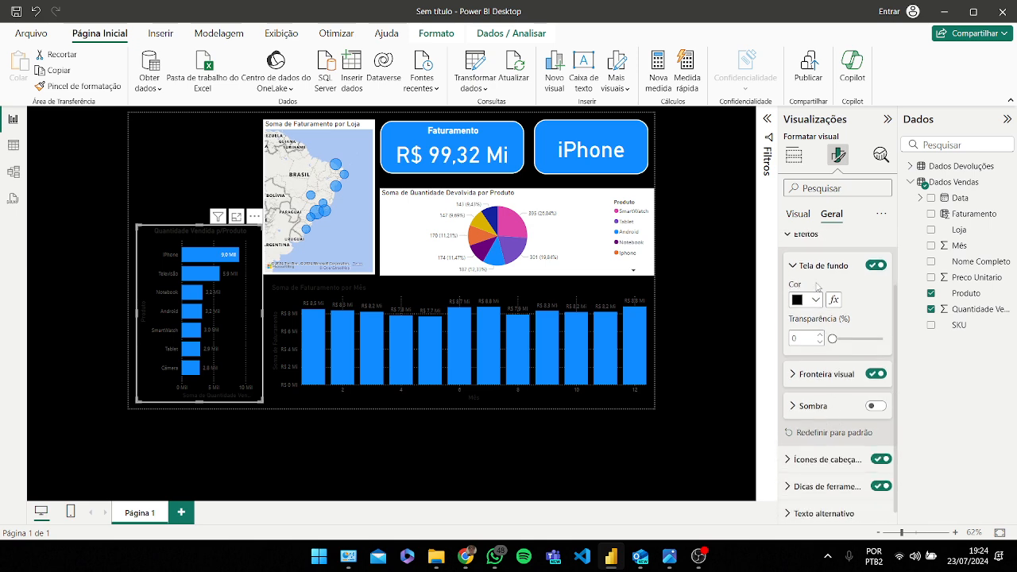
pyautogui.click(797, 214)
pyautogui.scroll(-1, 842, 358)
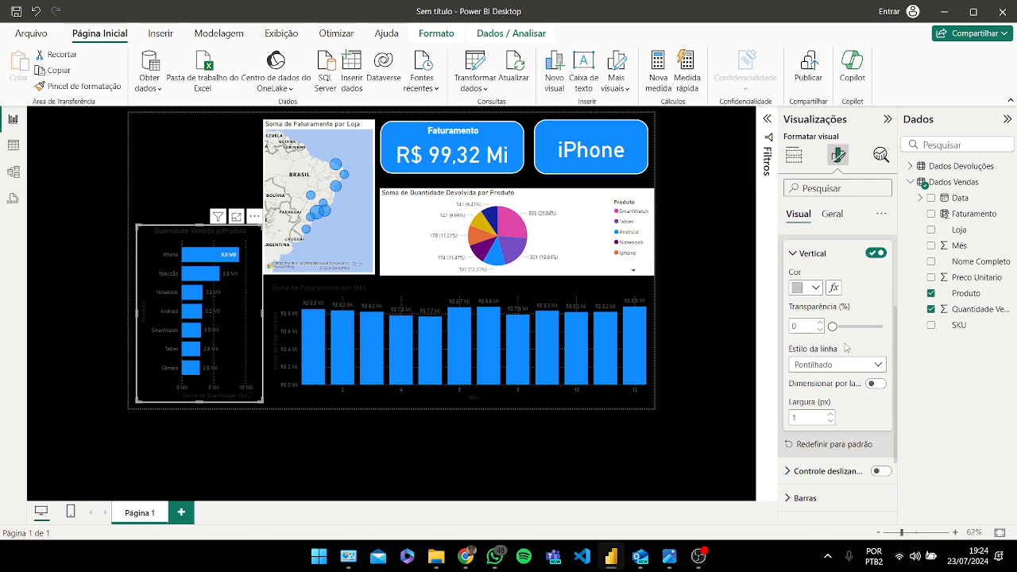
pyautogui.scroll(-3, 842, 348)
pyautogui.click(850, 449)
pyautogui.scroll(-2, 845, 410)
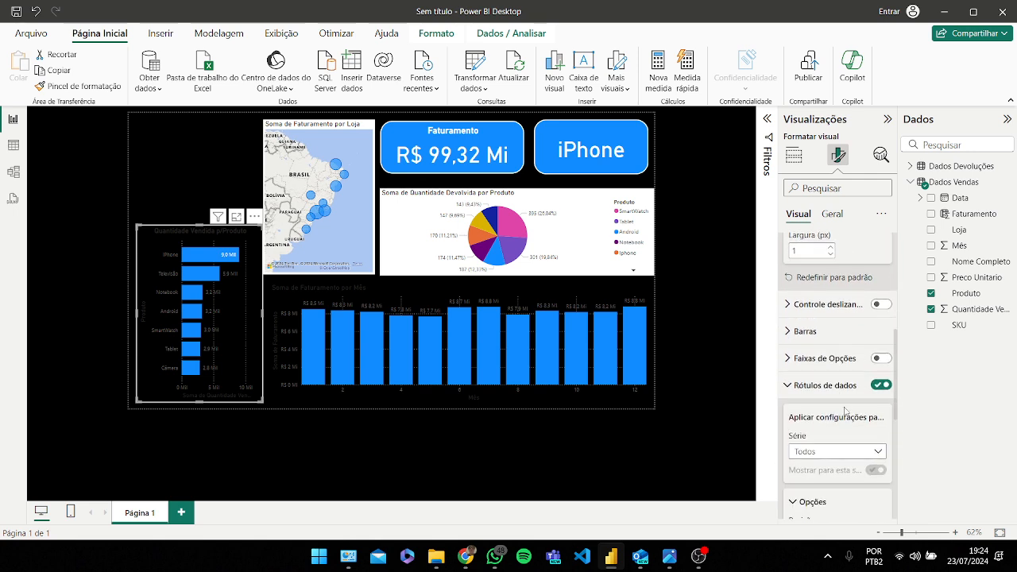
pyautogui.scroll(-6, 845, 410)
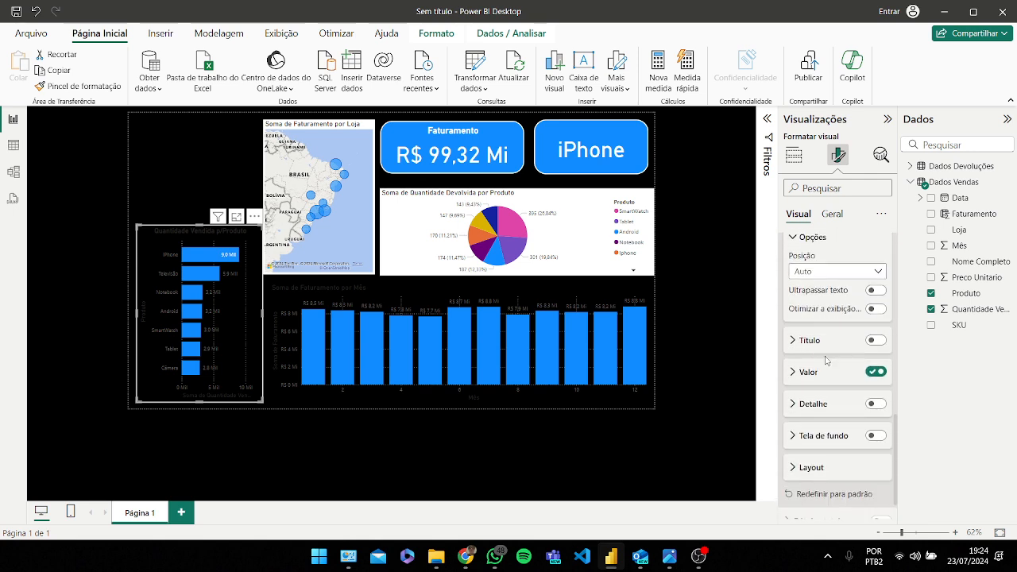
pyautogui.click(825, 377)
pyautogui.scroll(-1, 830, 381)
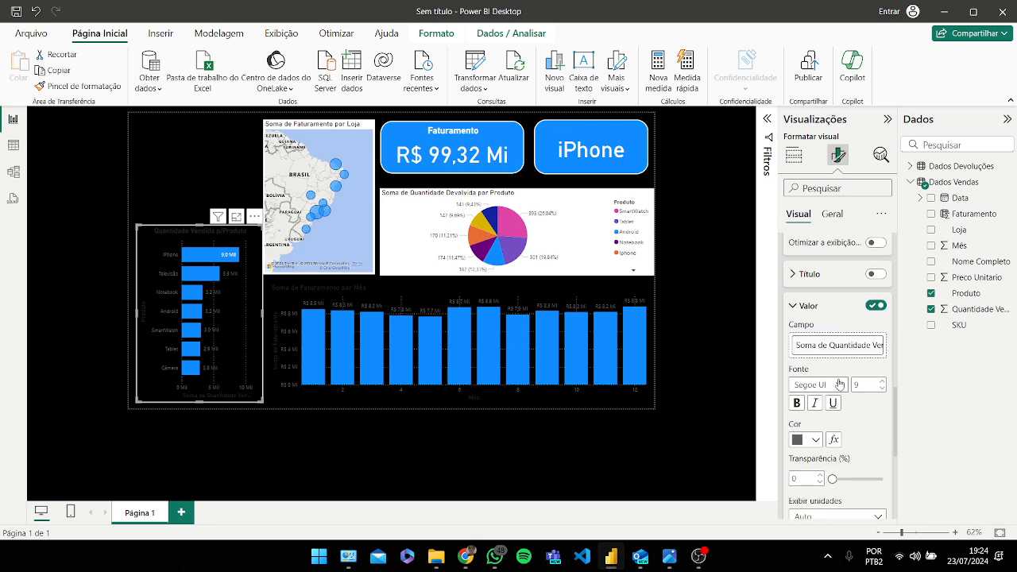
pyautogui.click(816, 375)
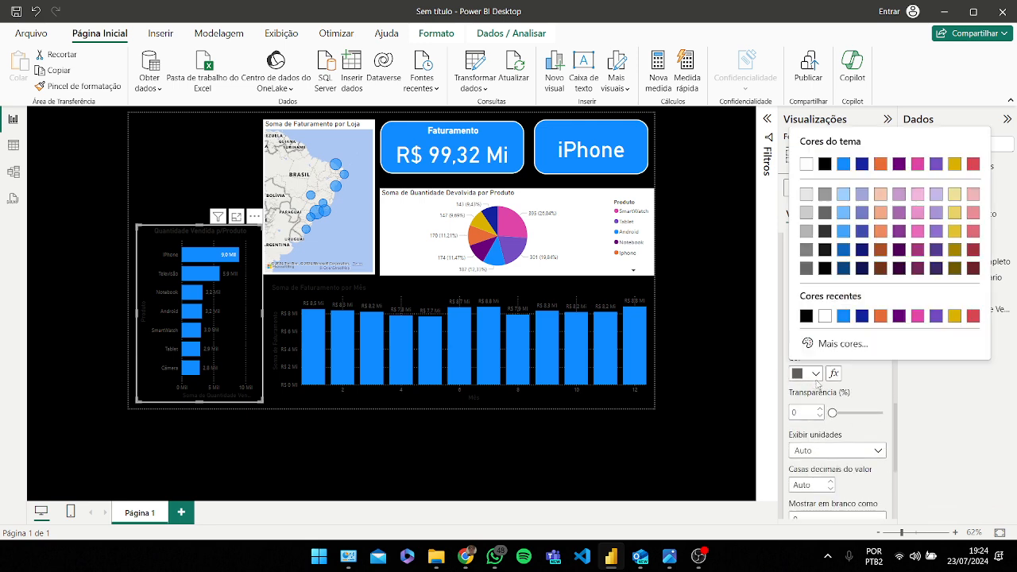
pyautogui.click(824, 319)
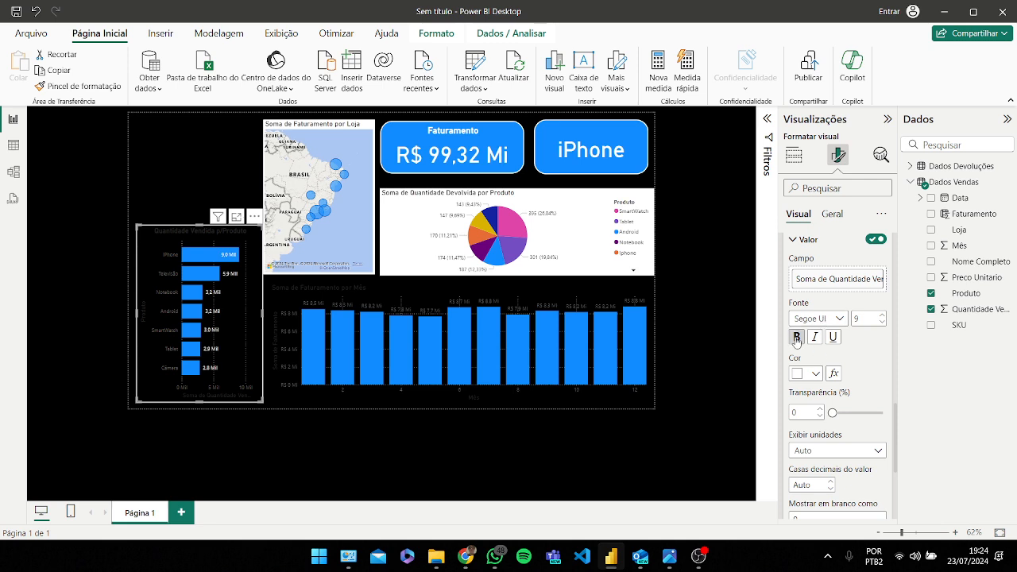
pyautogui.click(797, 337)
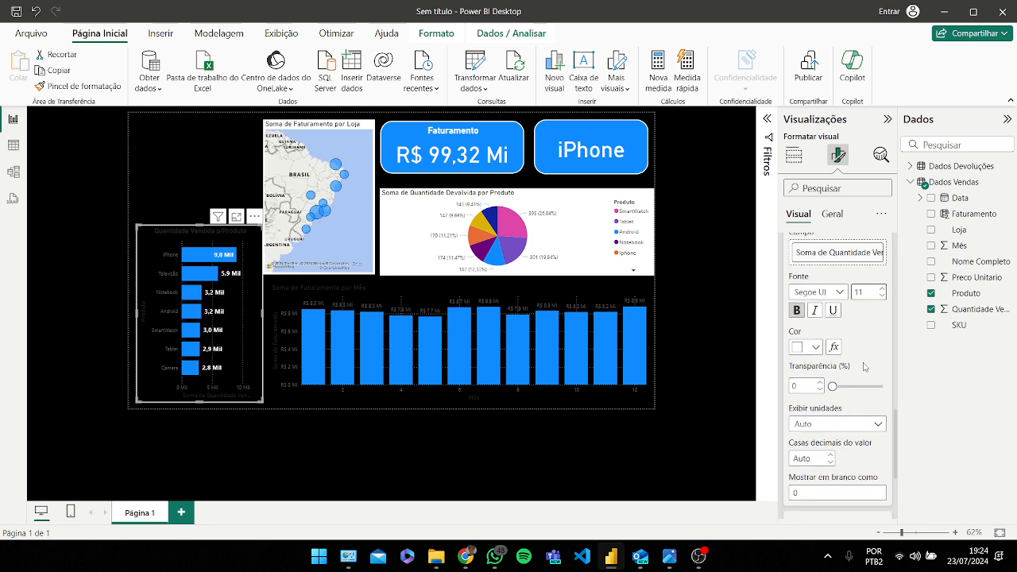
# Step: Examine the quantity chart's data label value settings and a bar's tooltip
pyautogui.scroll(1, 866, 361)
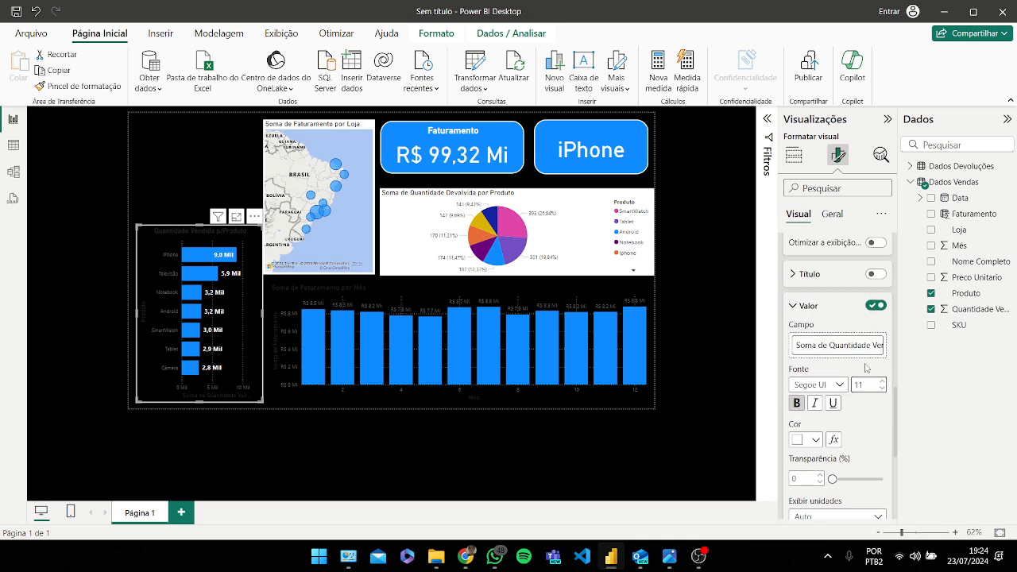
pyautogui.scroll(-4, 847, 360)
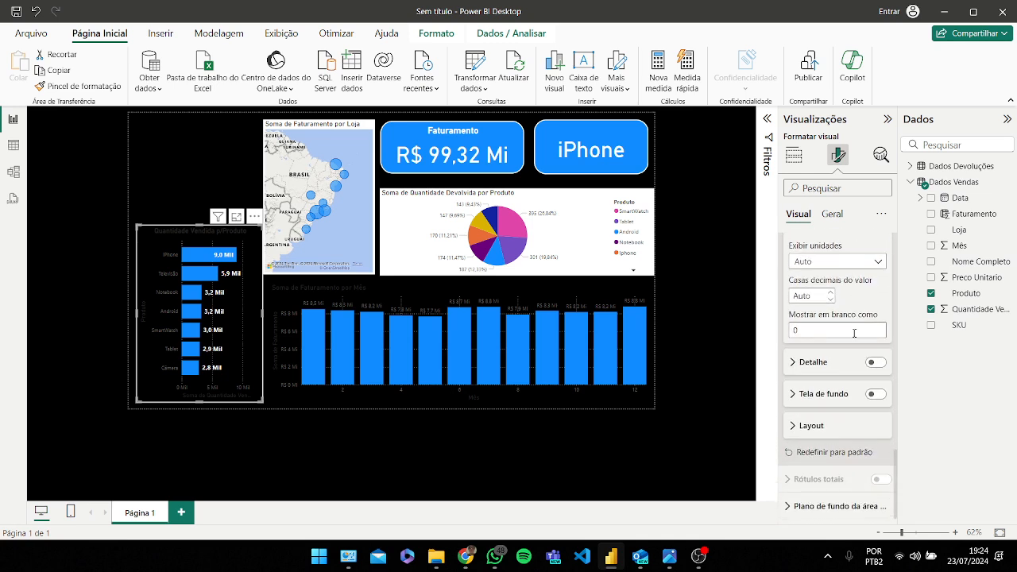
pyautogui.scroll(2, 835, 366)
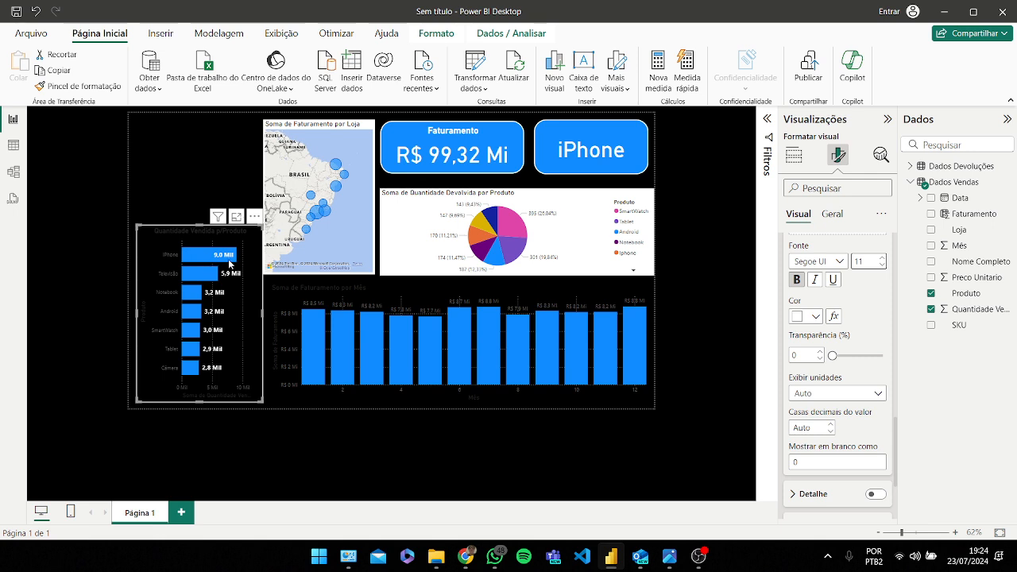
pyautogui.moveTo(216, 262)
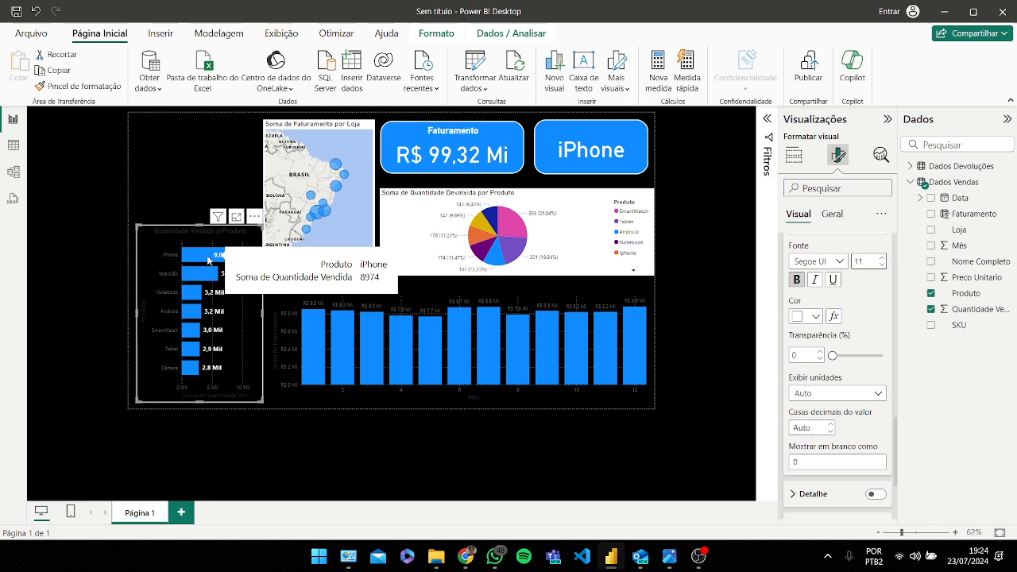
pyautogui.scroll(2, 852, 333)
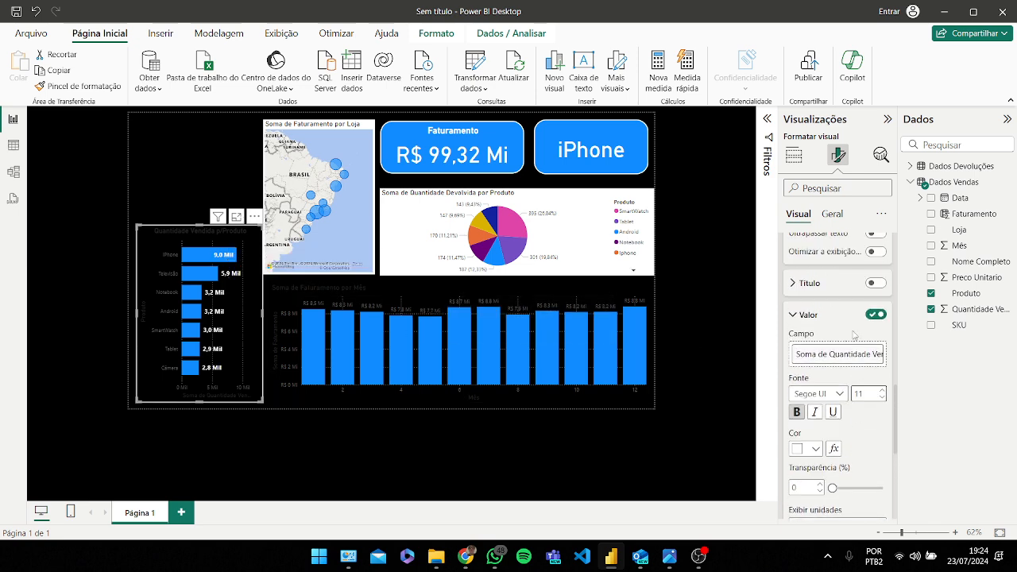
pyautogui.click(806, 315)
pyautogui.scroll(1, 811, 330)
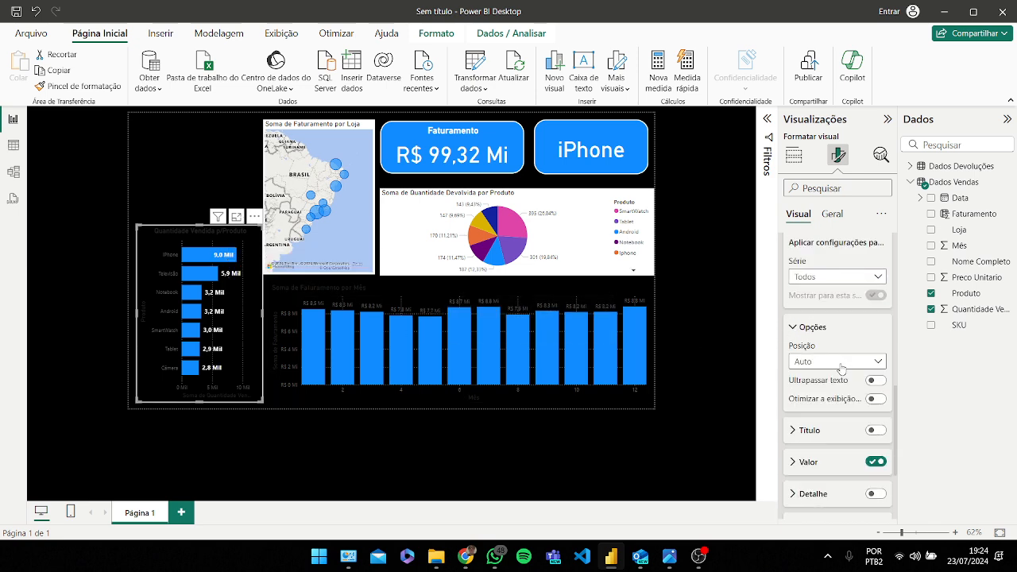
pyautogui.click(811, 328)
# Step: Set the quantity chart's data label position to Extremidade interna
pyautogui.scroll(-2, 828, 317)
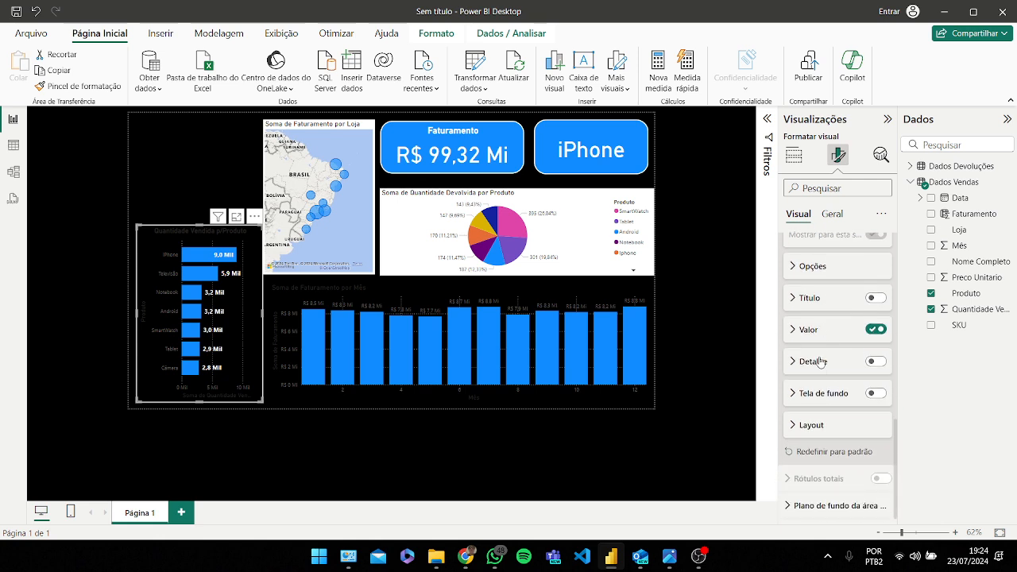
pyautogui.scroll(3, 833, 461)
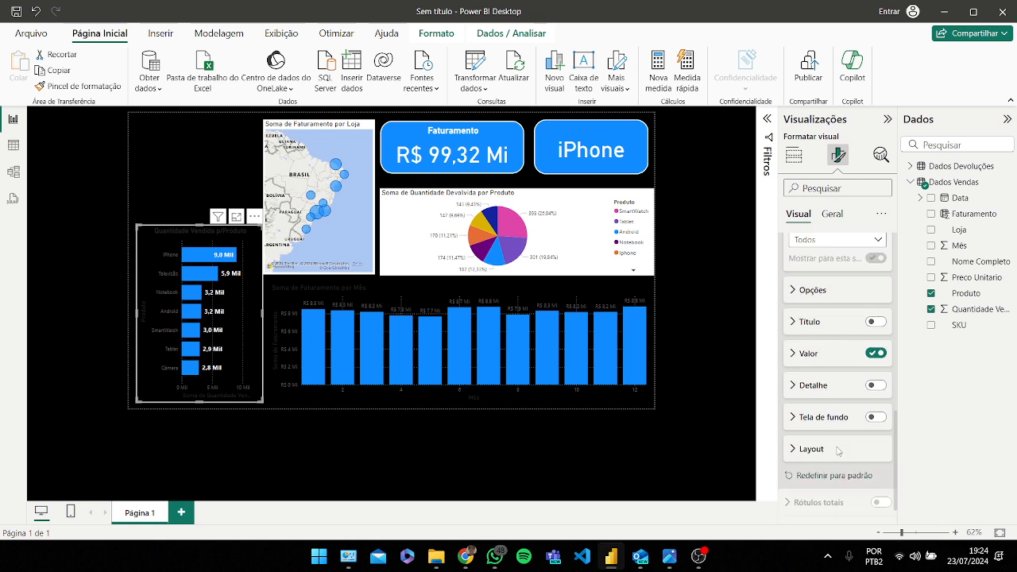
pyautogui.scroll(-1, 828, 352)
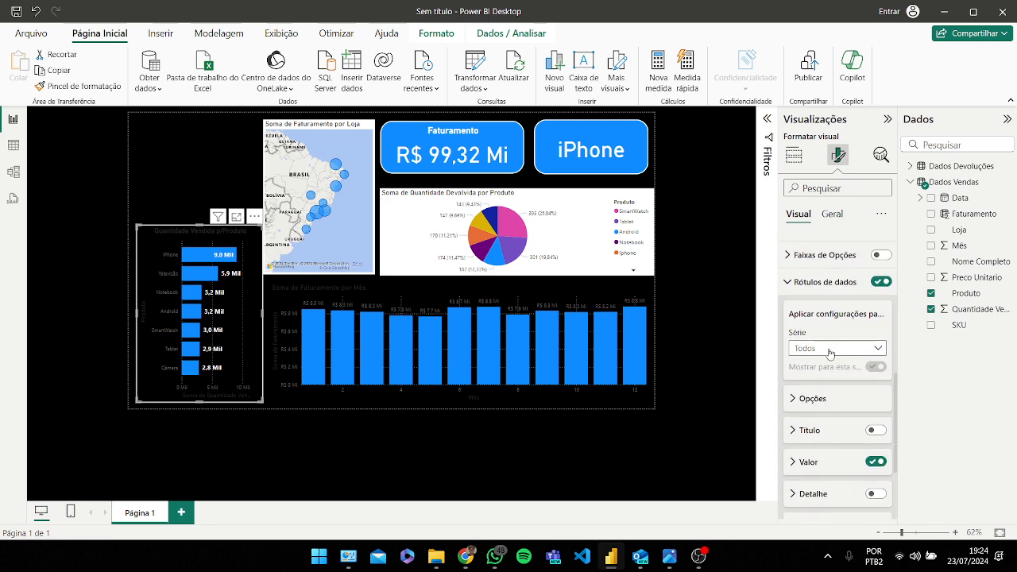
pyautogui.scroll(-1, 870, 353)
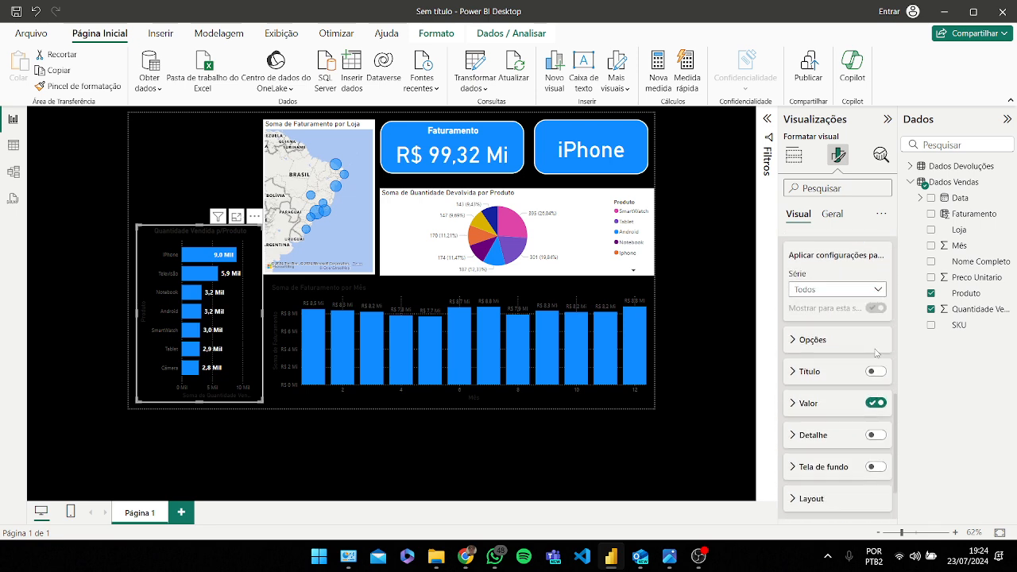
pyautogui.click(824, 336)
pyautogui.scroll(-1, 826, 341)
pyautogui.click(850, 302)
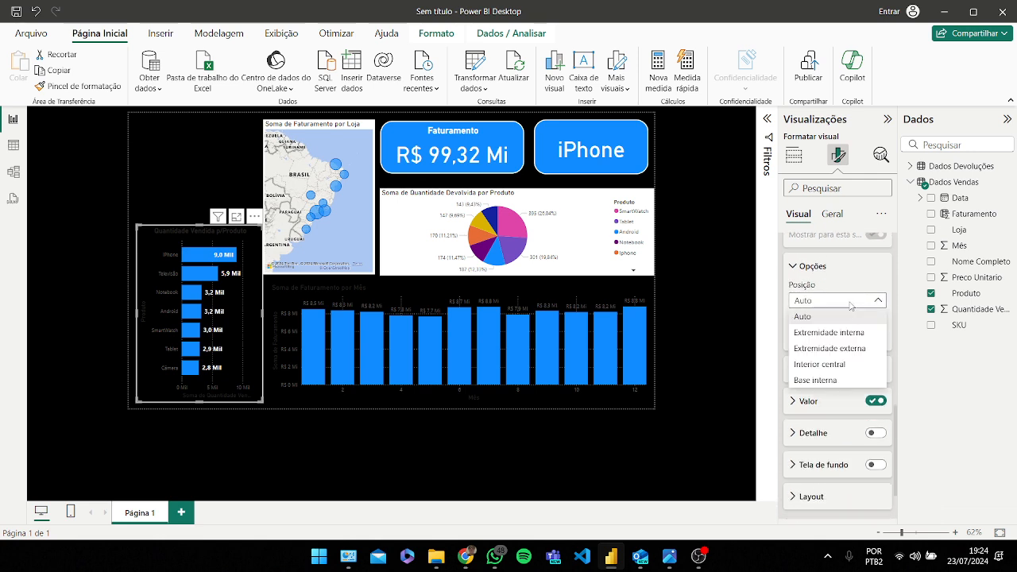
pyautogui.click(831, 334)
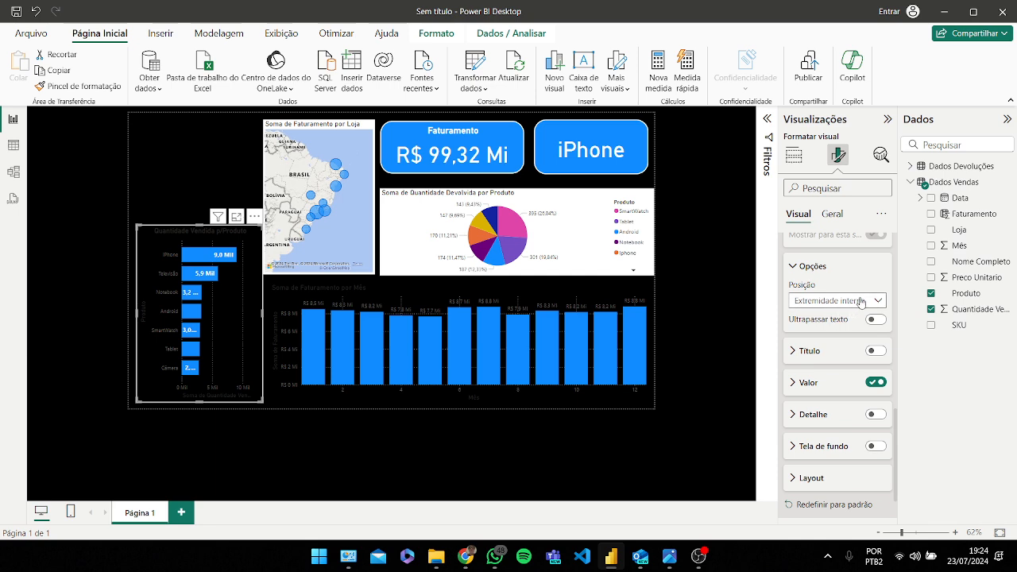
# Step: Set the quantity chart's data label position to Auto
pyautogui.click(861, 302)
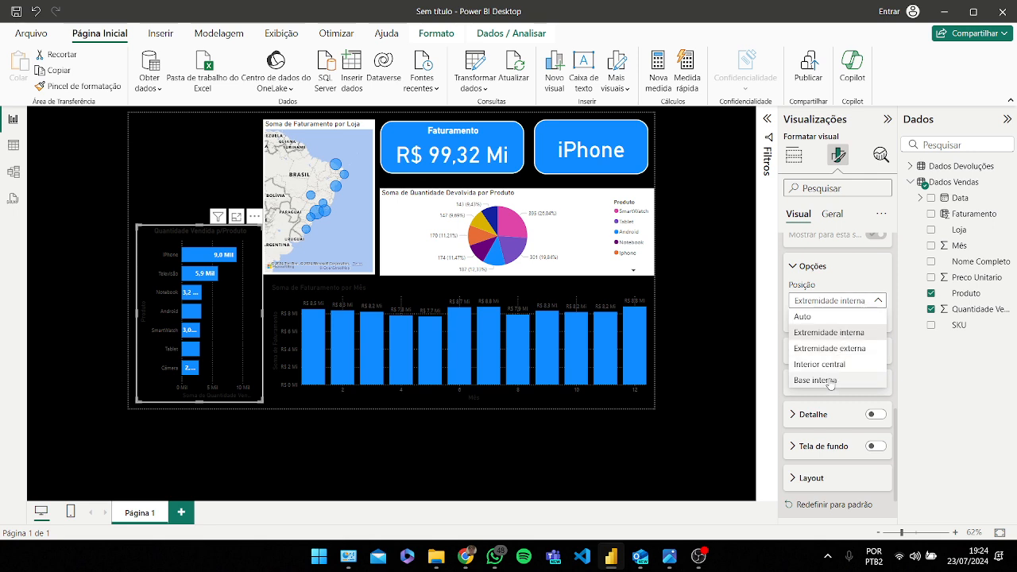
pyautogui.click(820, 318)
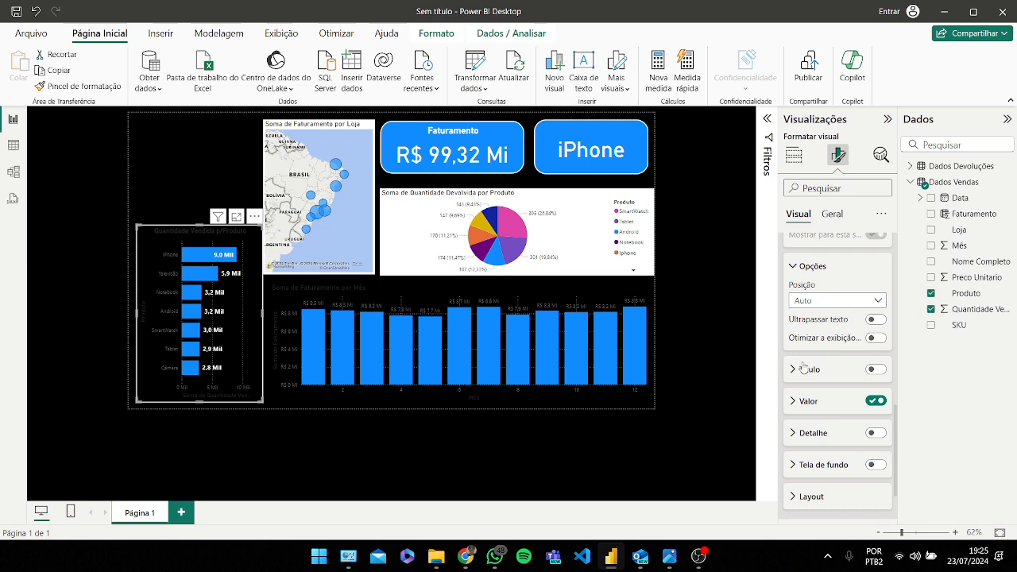
# Step: Make the quantity chart's Y-axis labels white, bold and size 12
pyautogui.scroll(10, 842, 290)
pyautogui.scroll(5, 842, 321)
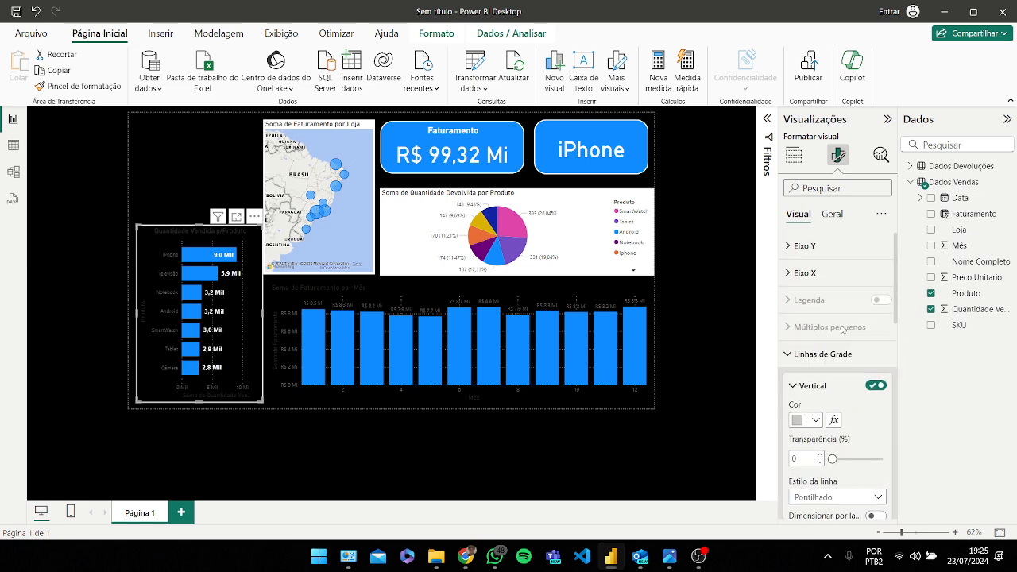
pyautogui.click(806, 246)
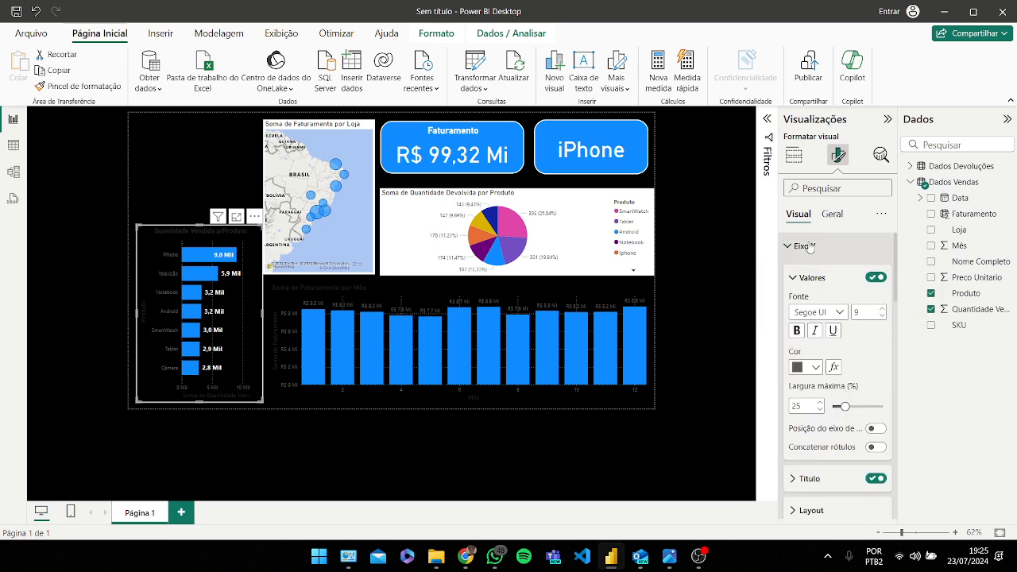
pyautogui.click(815, 369)
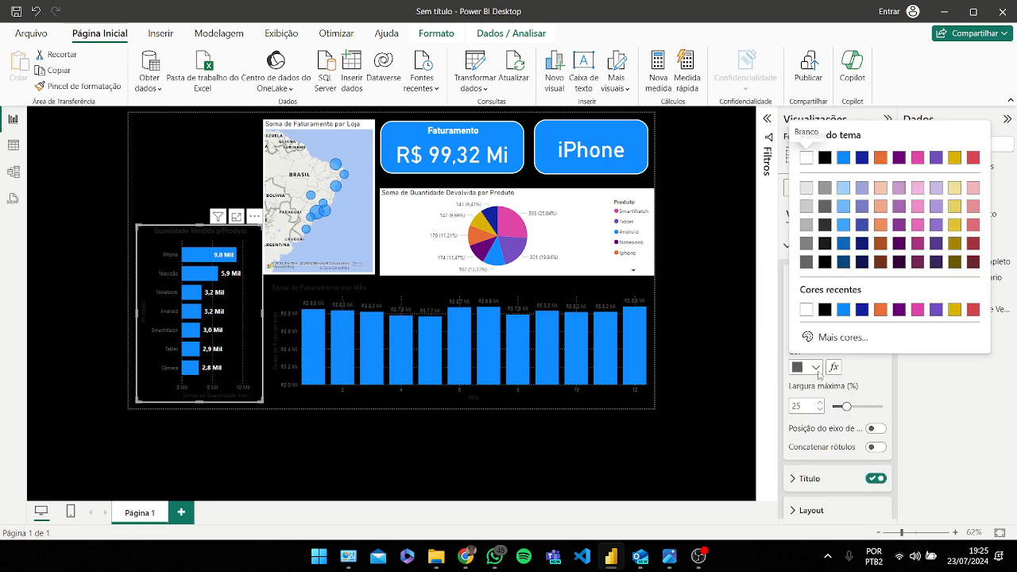
pyautogui.click(806, 310)
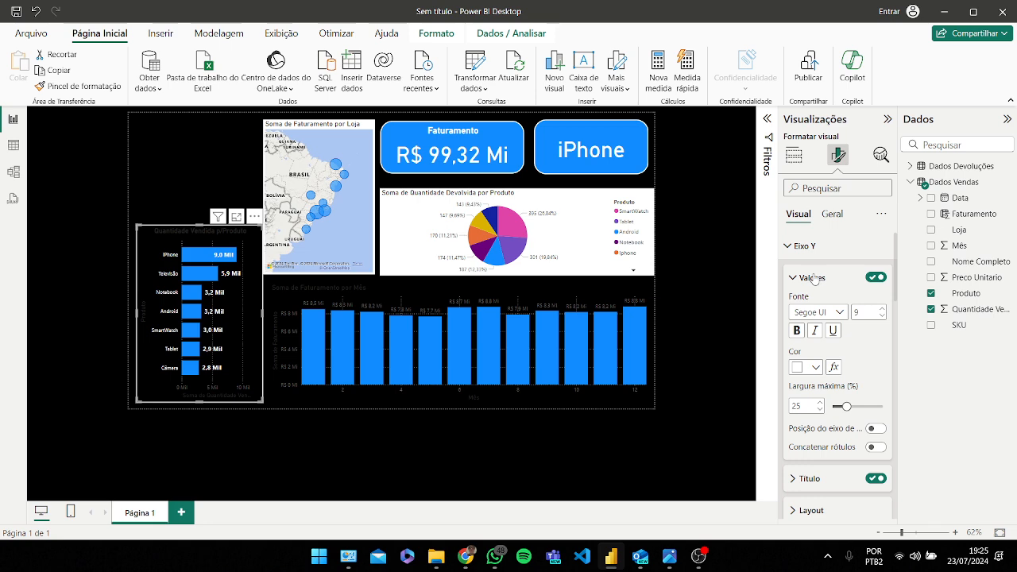
pyautogui.click(882, 309)
pyautogui.click(797, 331)
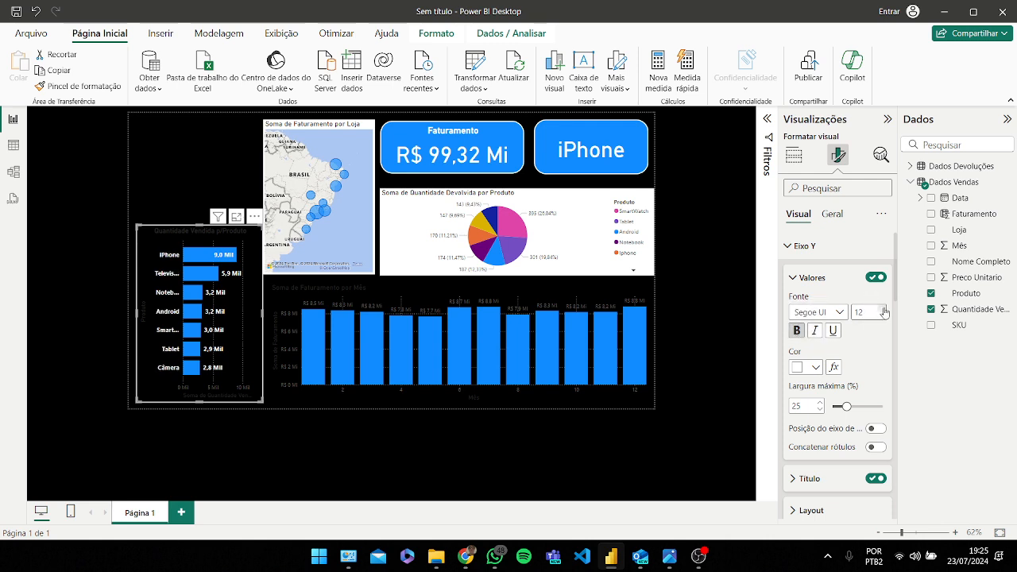
# Step: Turn off the quantity chart's Y-axis title
pyautogui.scroll(-3, 880, 334)
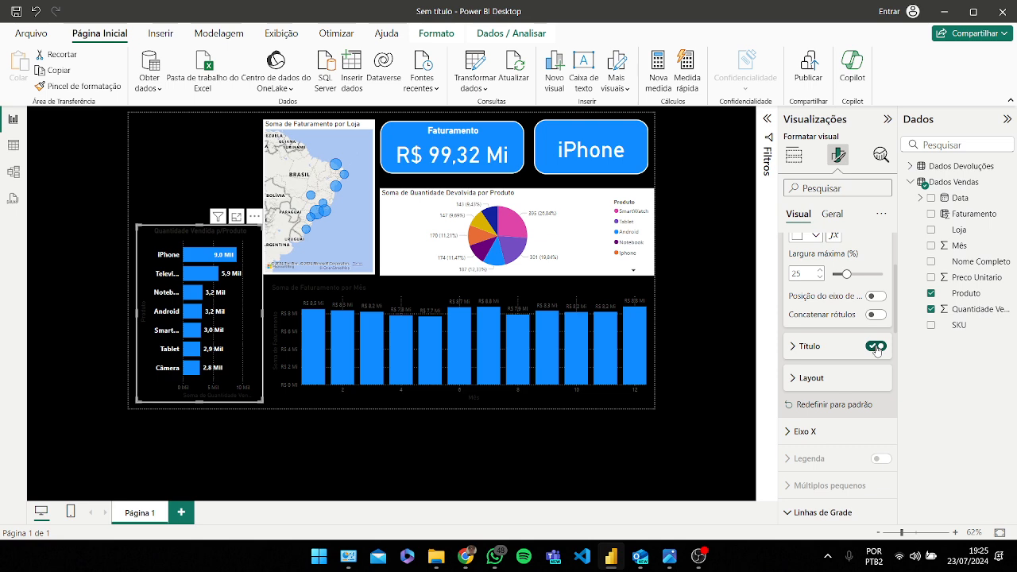
pyautogui.click(876, 347)
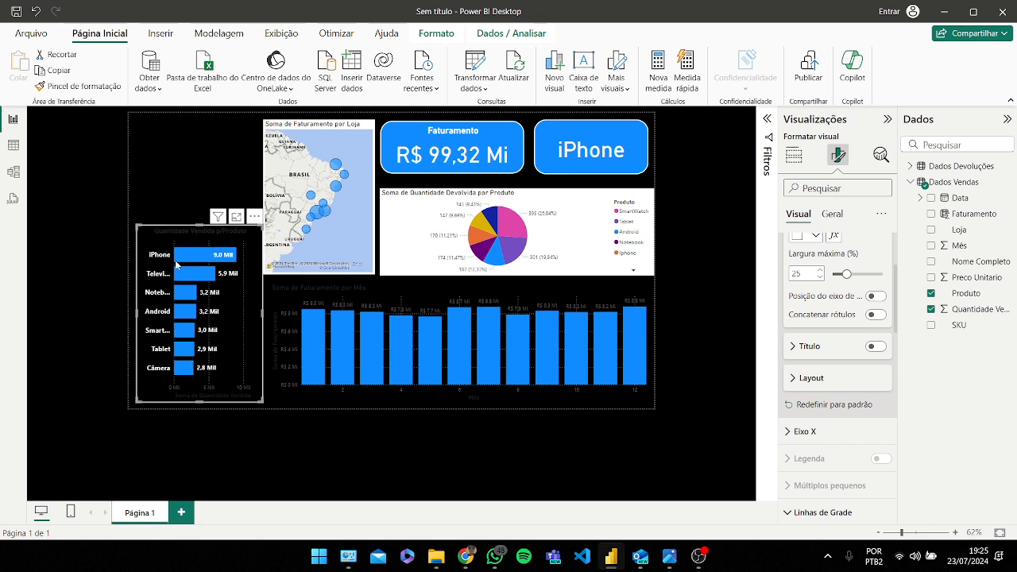
pyautogui.click(873, 347)
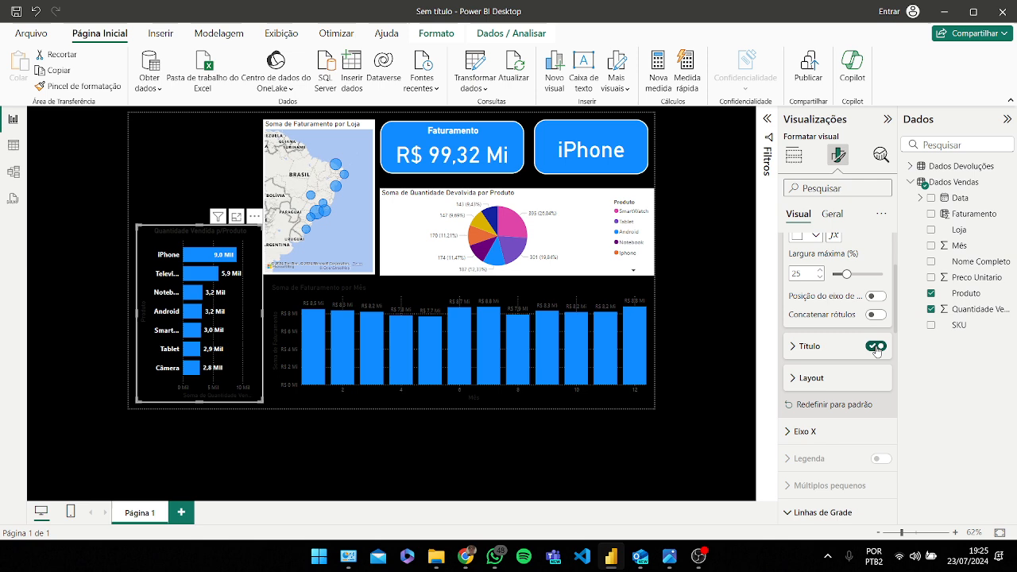
pyautogui.click(873, 347)
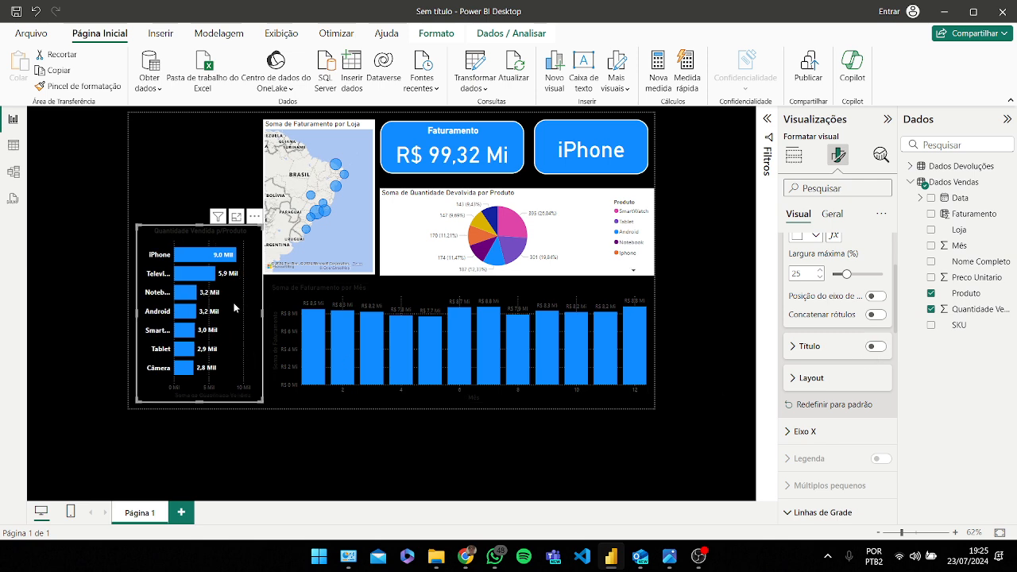
pyautogui.moveTo(233, 303); pyautogui.dragTo(228, 305)
# Step: Make the quantity chart's X-axis values white and size 12
pyautogui.scroll(3, 798, 349)
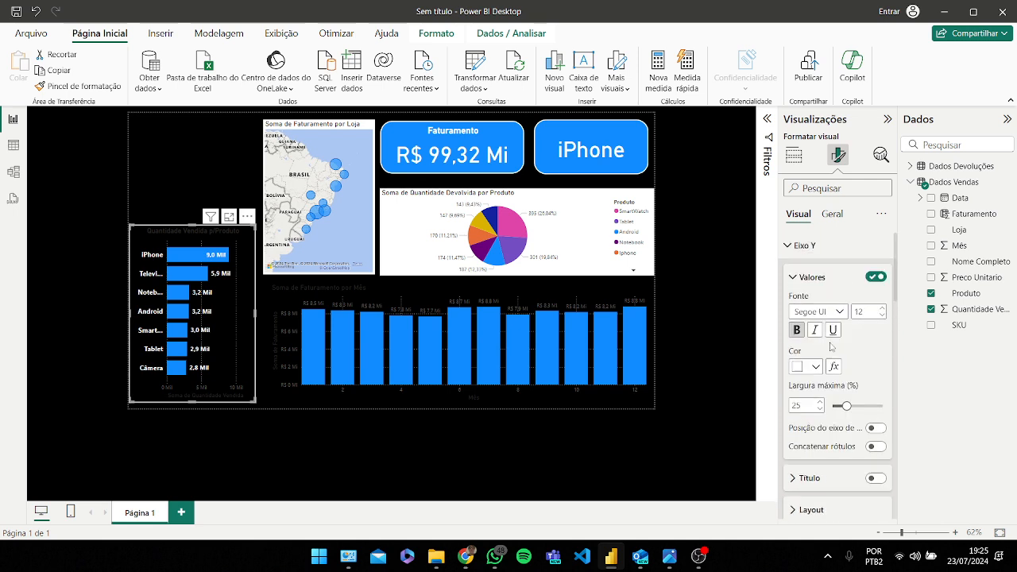
pyautogui.click(801, 278)
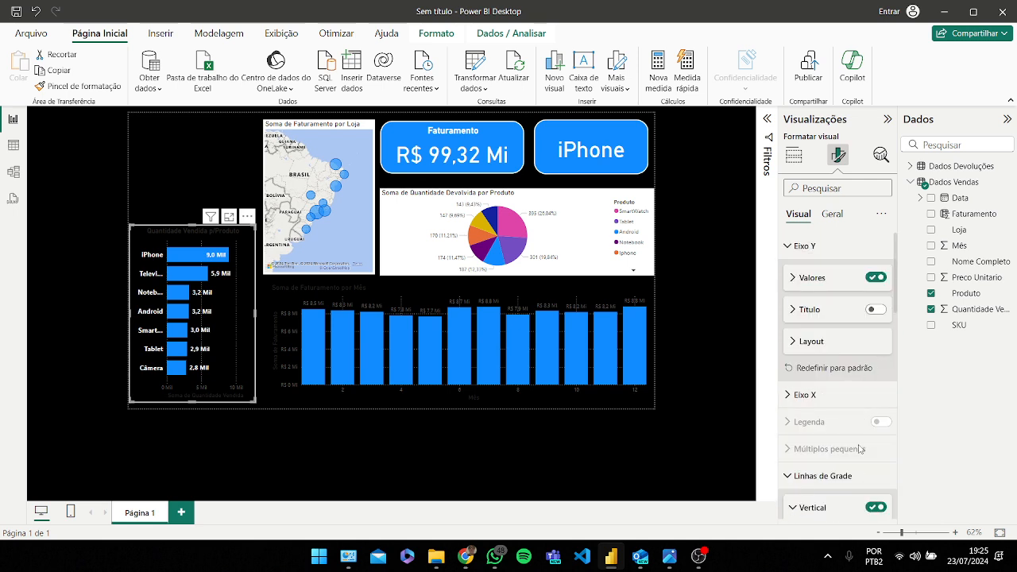
pyautogui.click(804, 247)
pyautogui.click(805, 271)
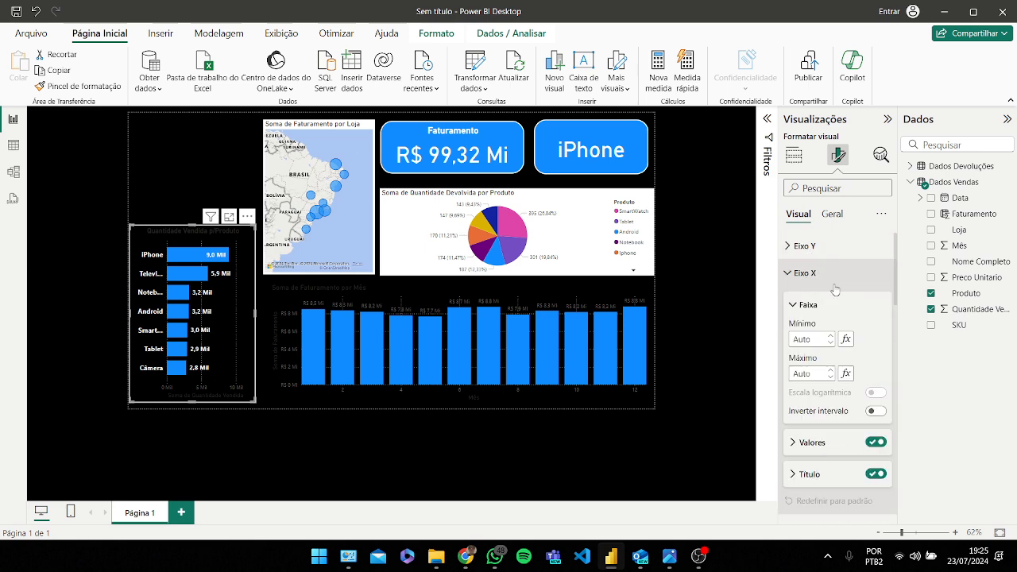
pyautogui.scroll(-3, 834, 302)
pyautogui.click(830, 312)
pyautogui.scroll(-2, 826, 334)
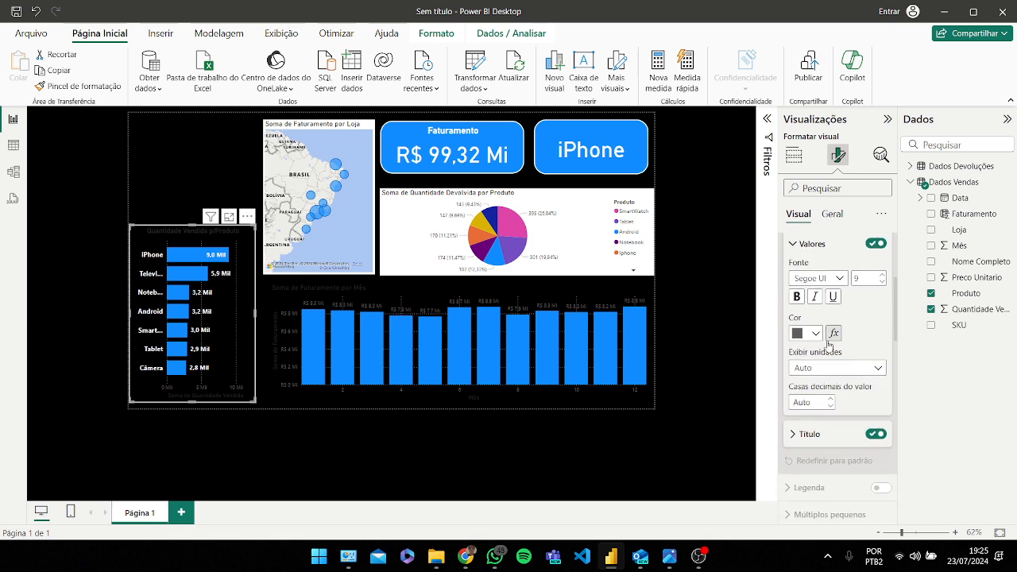
pyautogui.click(811, 333)
pyautogui.click(805, 276)
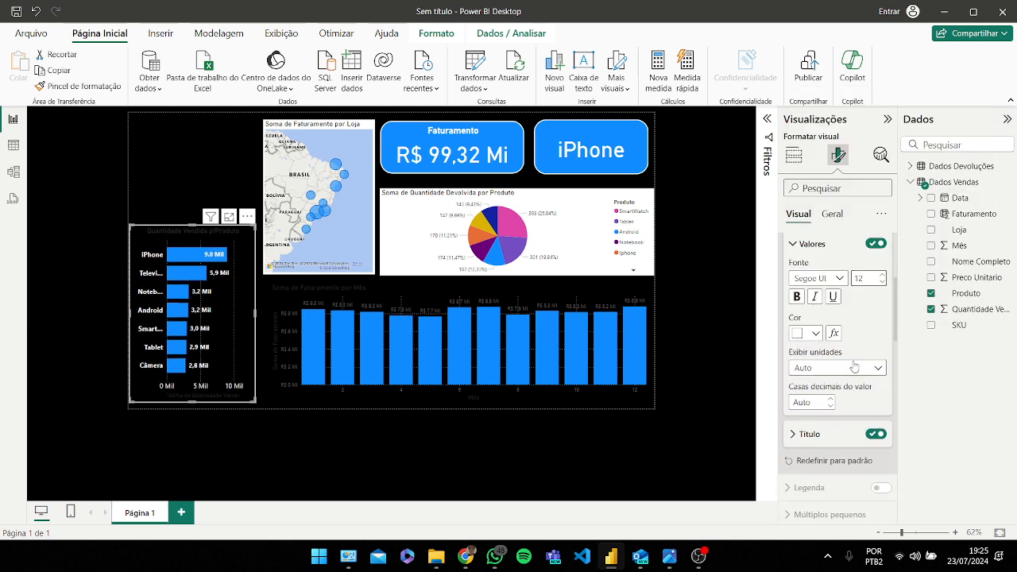
pyautogui.scroll(-3, 866, 333)
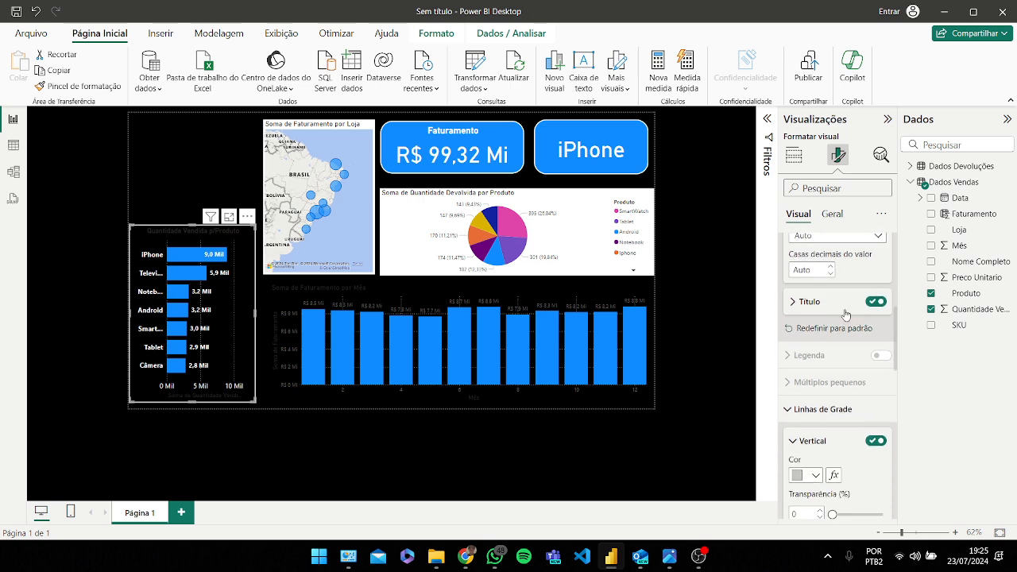
pyautogui.scroll(-2, 845, 315)
pyautogui.scroll(-2, 845, 292)
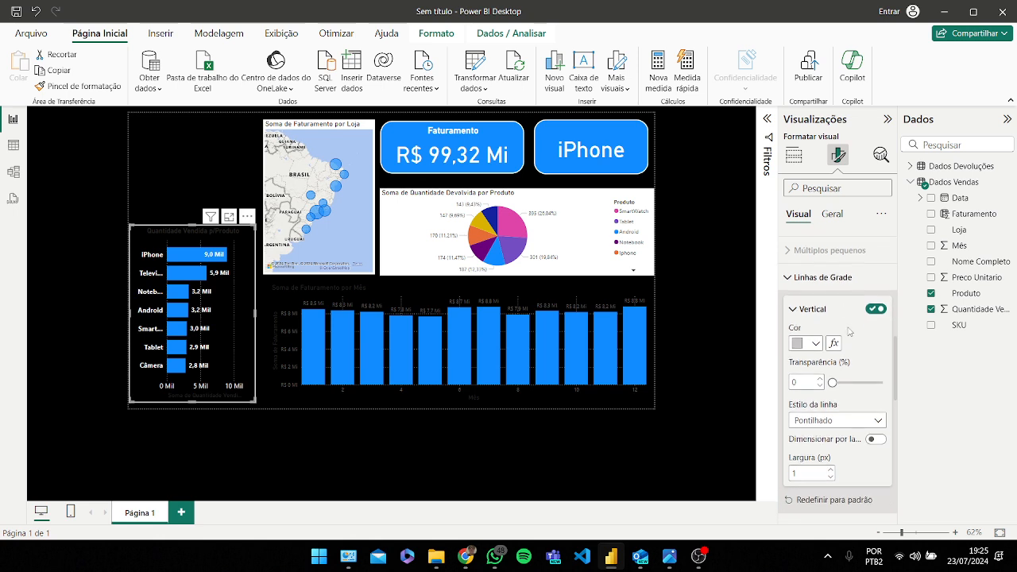
pyautogui.click(873, 310)
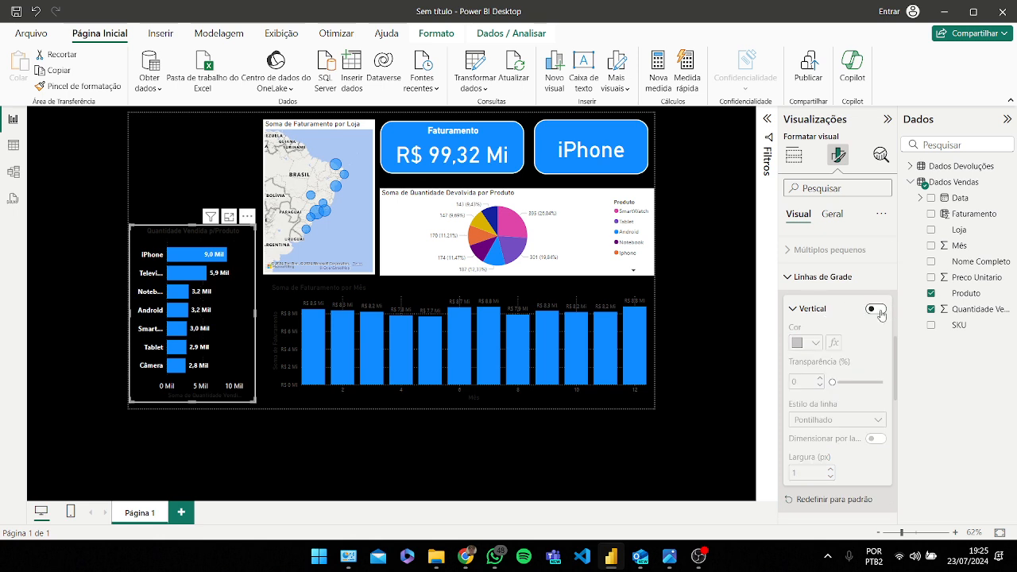
pyautogui.click(874, 310)
# Step: Turn off the quantity chart's X-axis title
pyautogui.scroll(-2, 827, 286)
pyautogui.scroll(8, 808, 254)
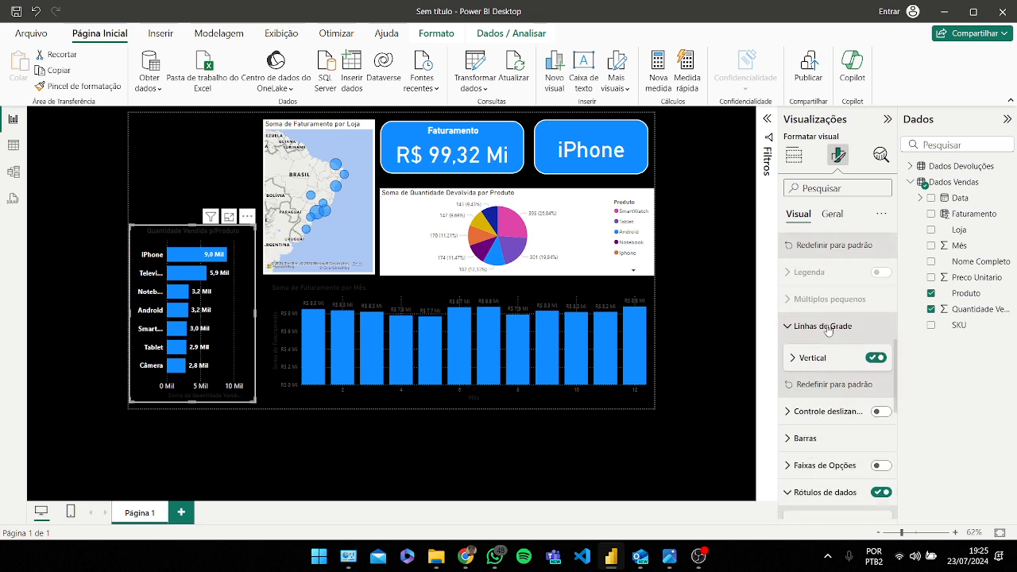
pyautogui.click(877, 371)
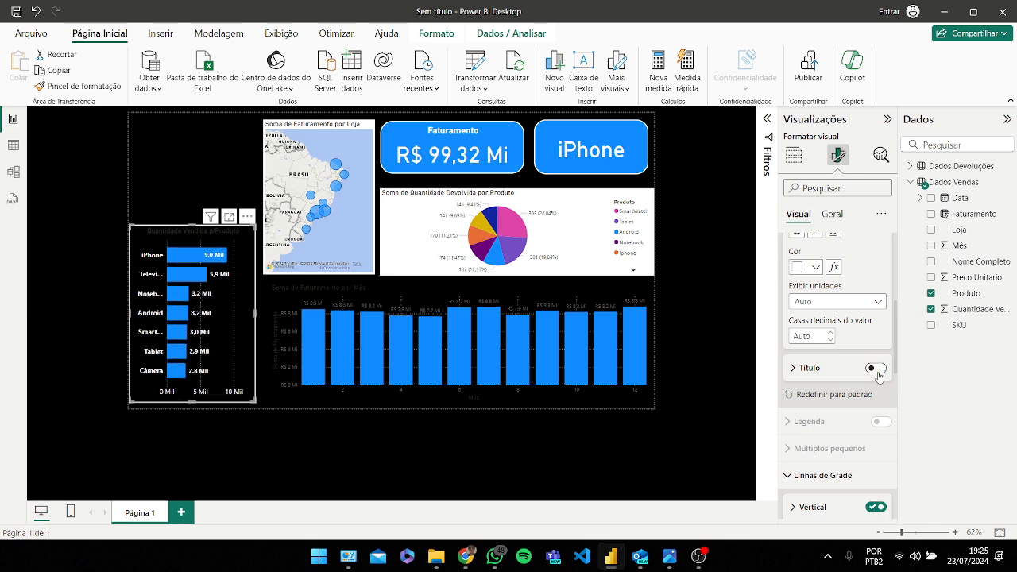
pyautogui.click(879, 374)
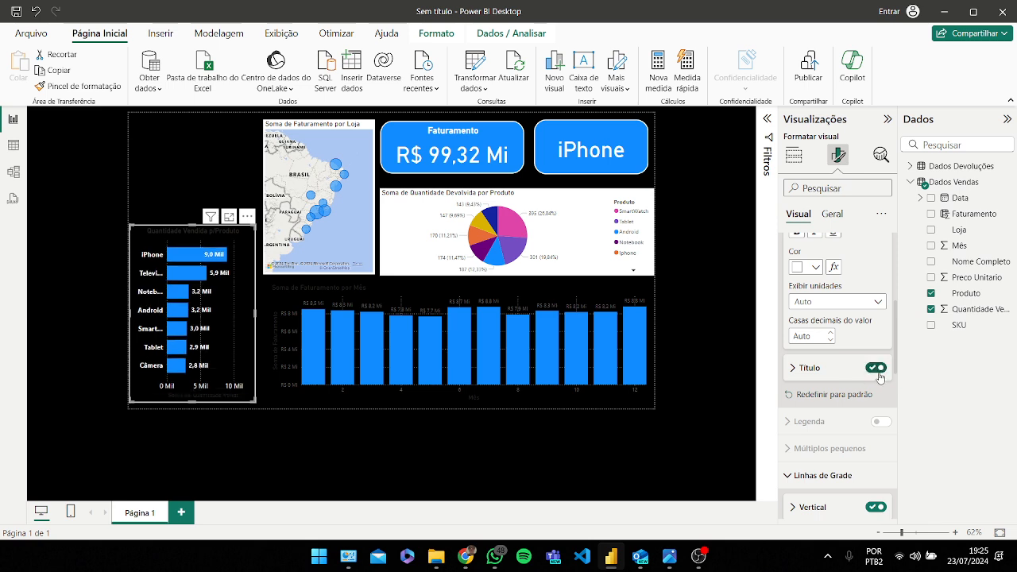
pyautogui.click(879, 371)
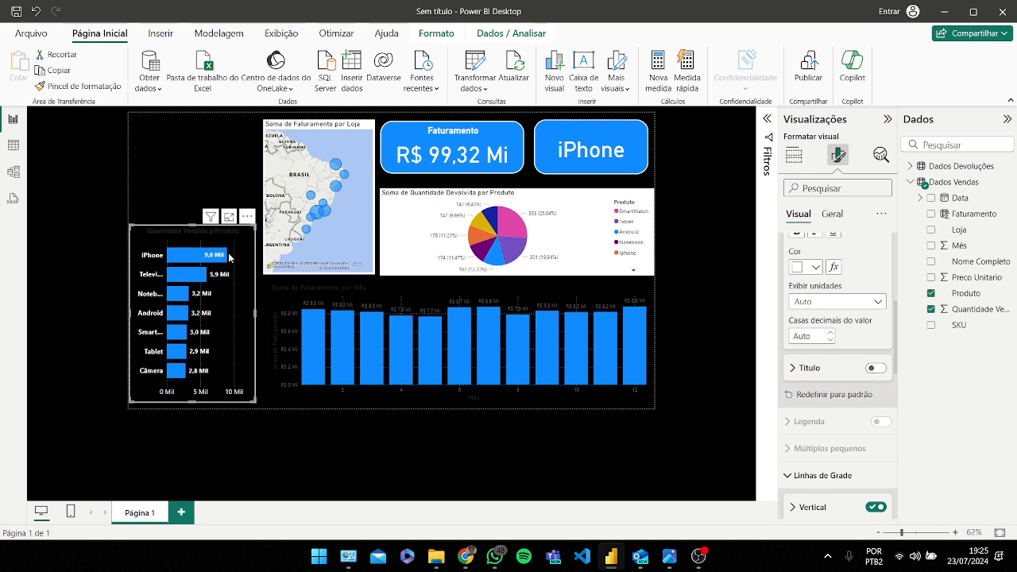
pyautogui.scroll(5, 831, 232)
pyautogui.click(831, 213)
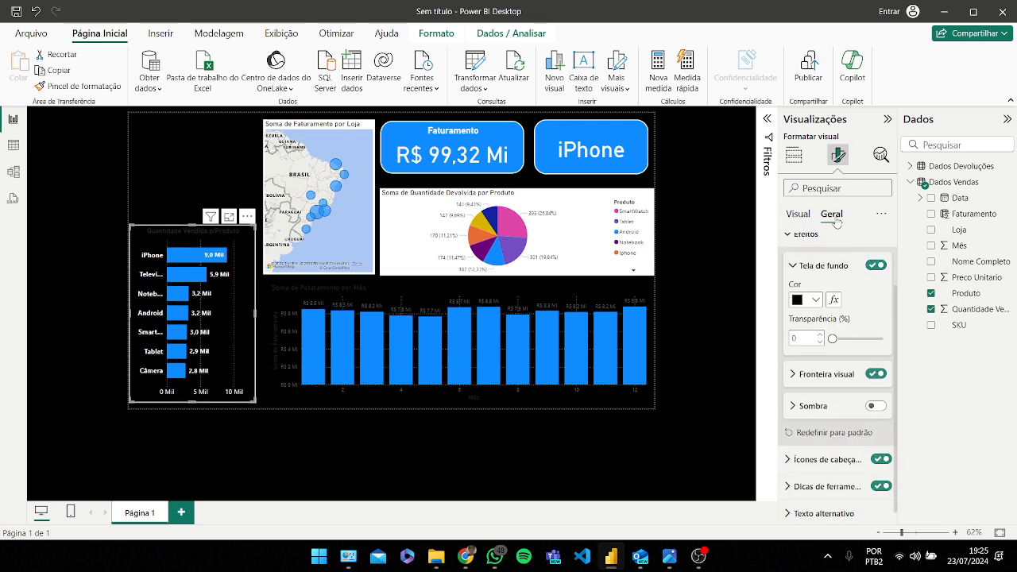
pyautogui.click(816, 299)
pyautogui.click(806, 242)
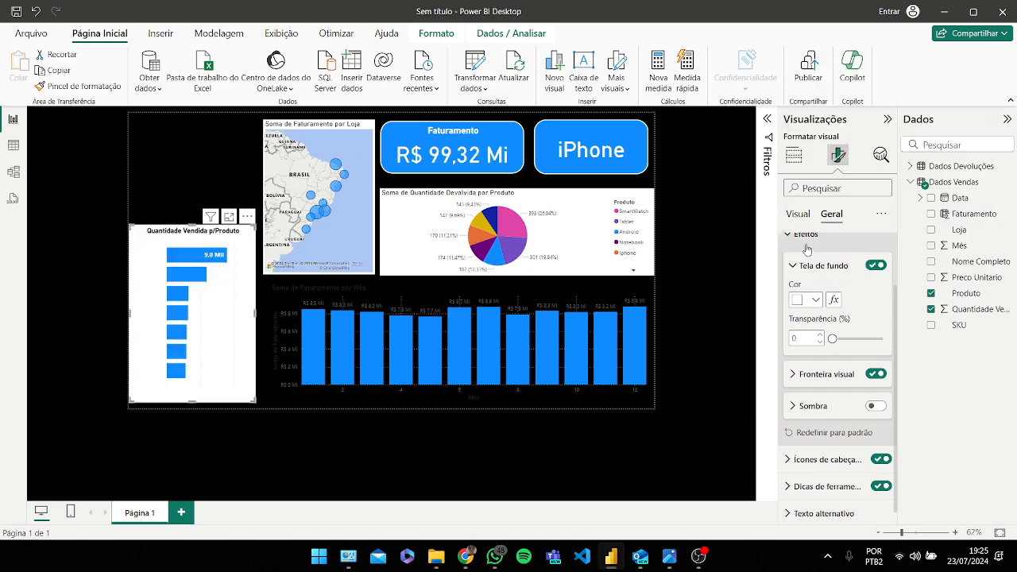
pyautogui.click(811, 302)
pyautogui.click(825, 244)
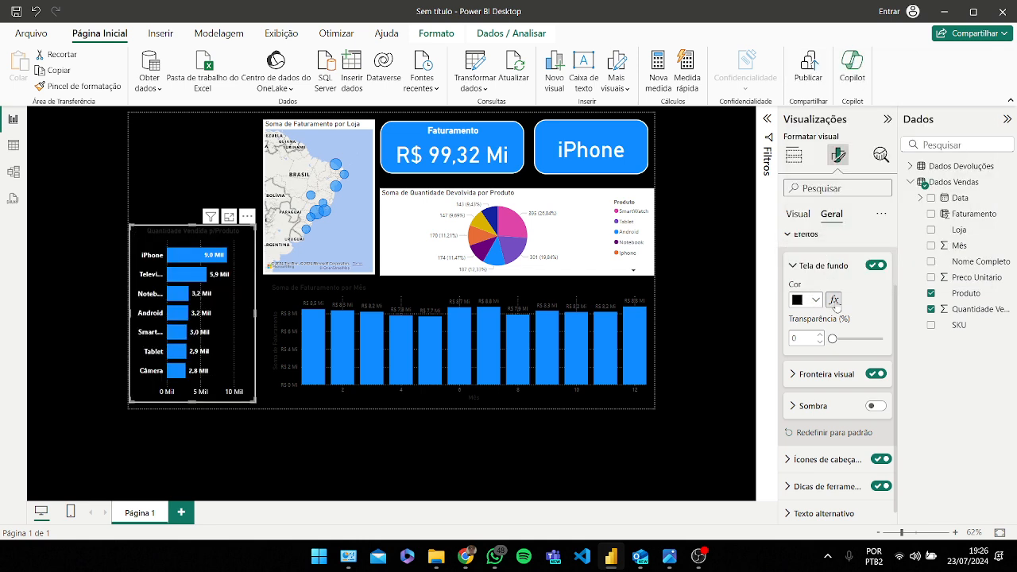
# Step: Make the quantity chart's title text white
pyautogui.scroll(2, 831, 304)
pyautogui.click(819, 333)
pyautogui.click(810, 275)
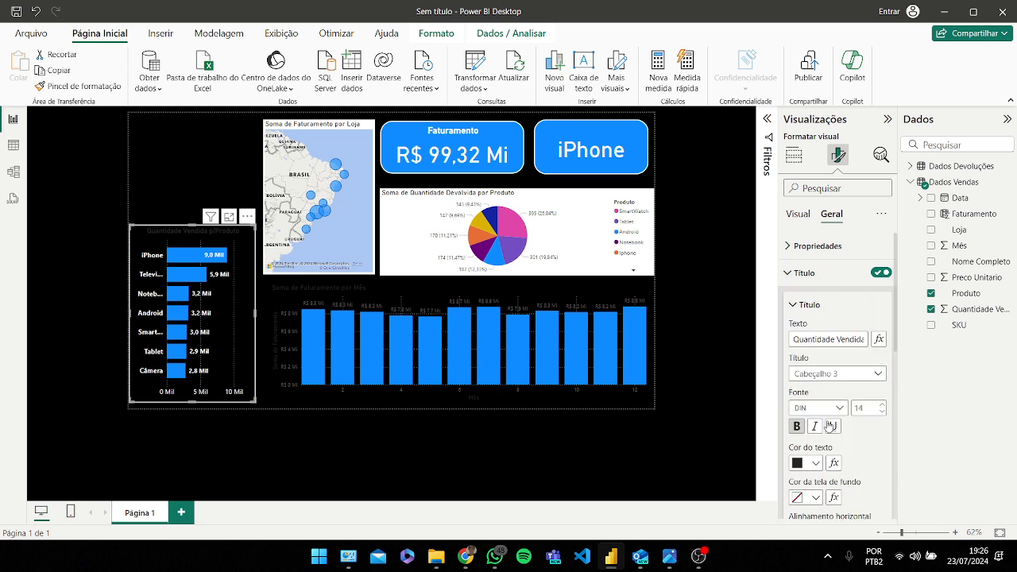
pyautogui.click(814, 463)
pyautogui.click(825, 407)
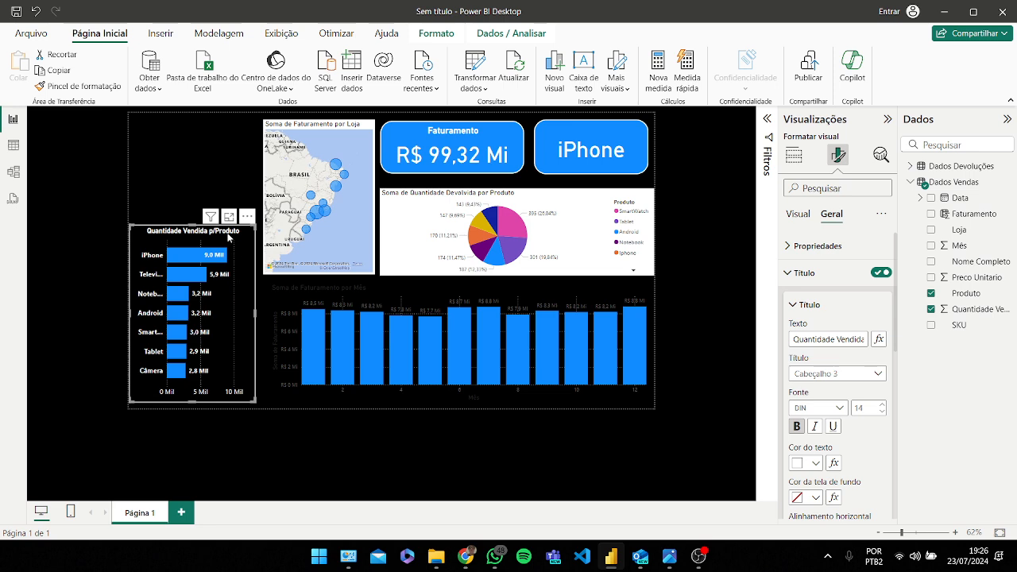
# Step: Rename the quantity chart's title to Quantidade Vendida p/ Produto
pyautogui.moveTo(836, 339); pyautogui.dragTo(849, 343)
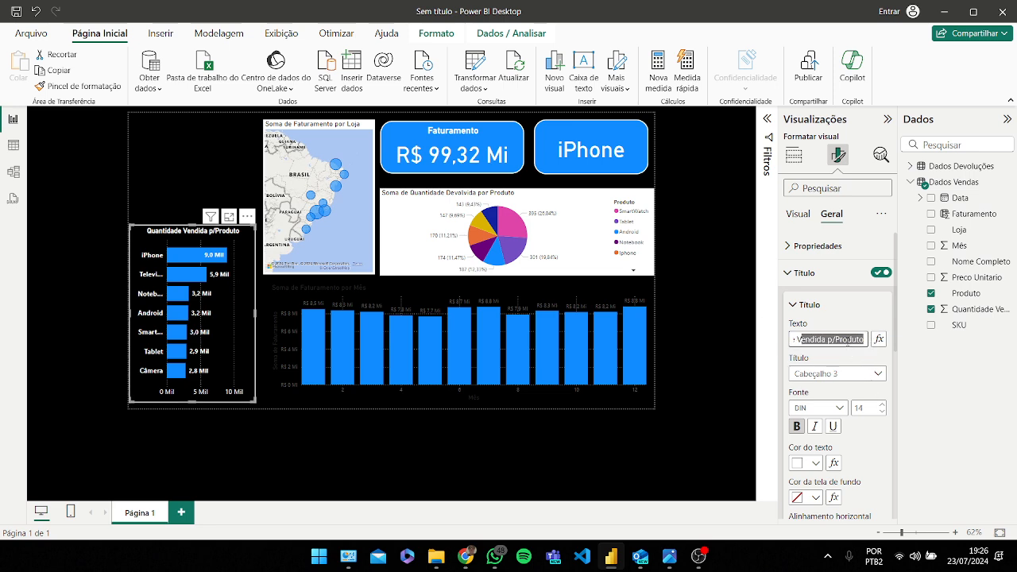
pyautogui.click(849, 339)
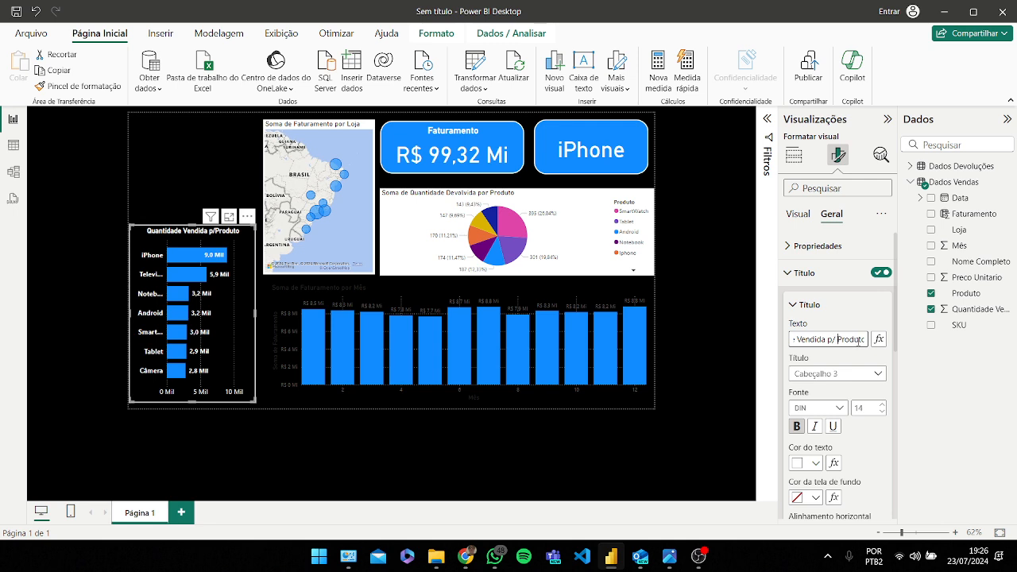
pyautogui.scroll(-2, 842, 357)
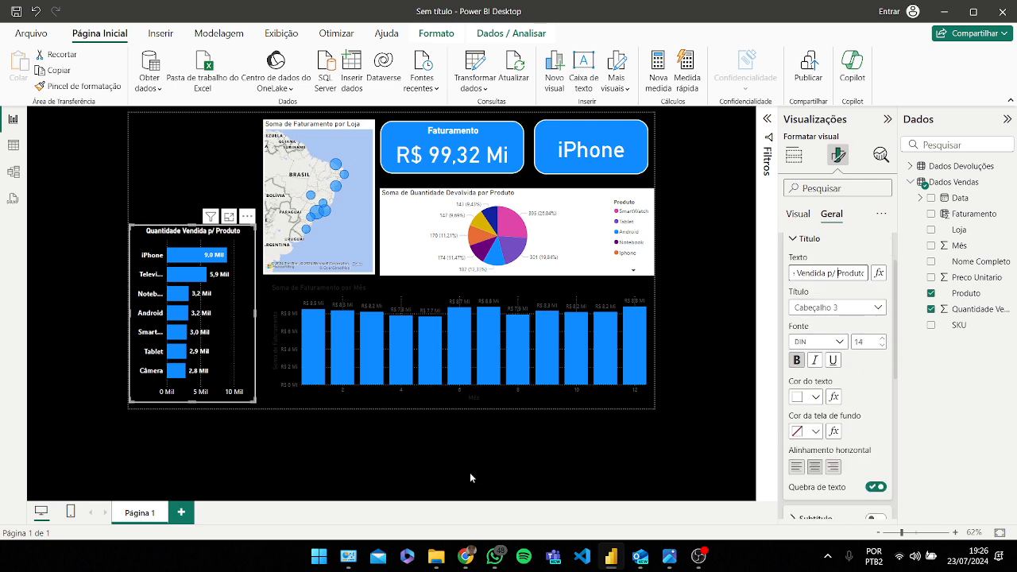
# Step: Shrink the store map from its lower-left corner
pyautogui.click(413, 373)
pyautogui.click(274, 272)
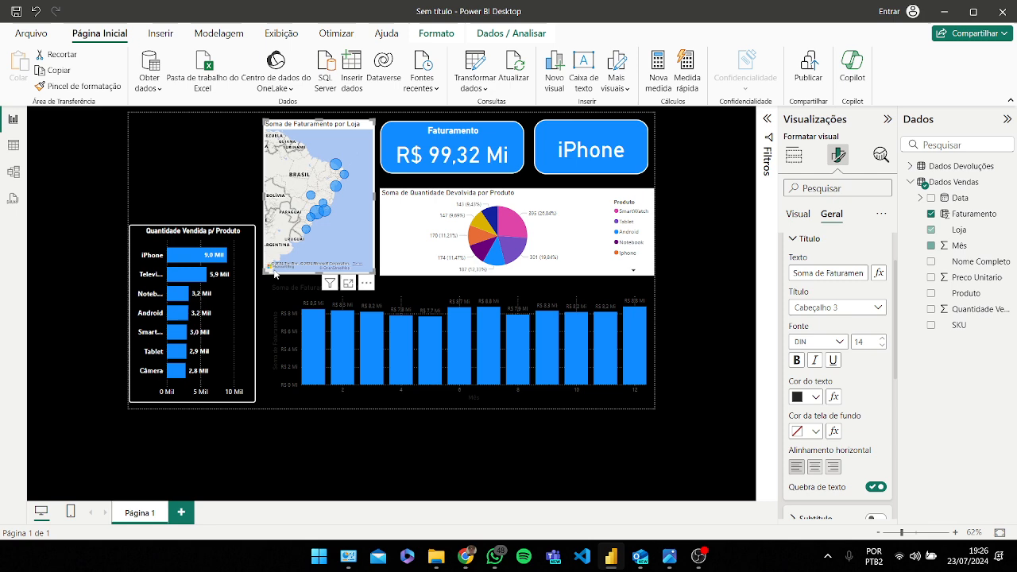
pyautogui.moveTo(274, 272); pyautogui.dragTo(286, 261)
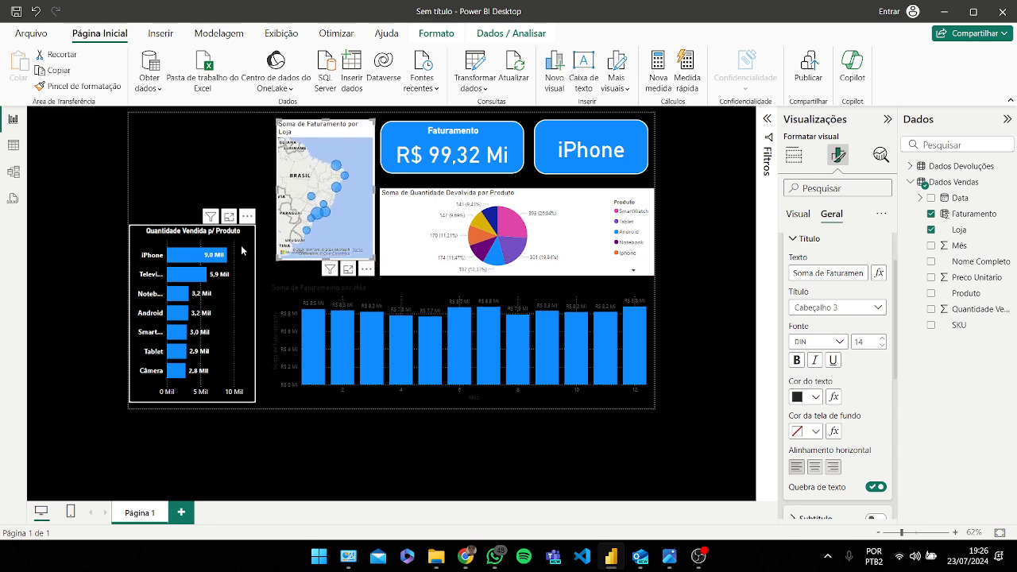
# Step: Widen the quantity-by-product chart to the right so the product names fit
pyautogui.click(242, 251)
pyautogui.moveTo(254, 313); pyautogui.dragTo(267, 316)
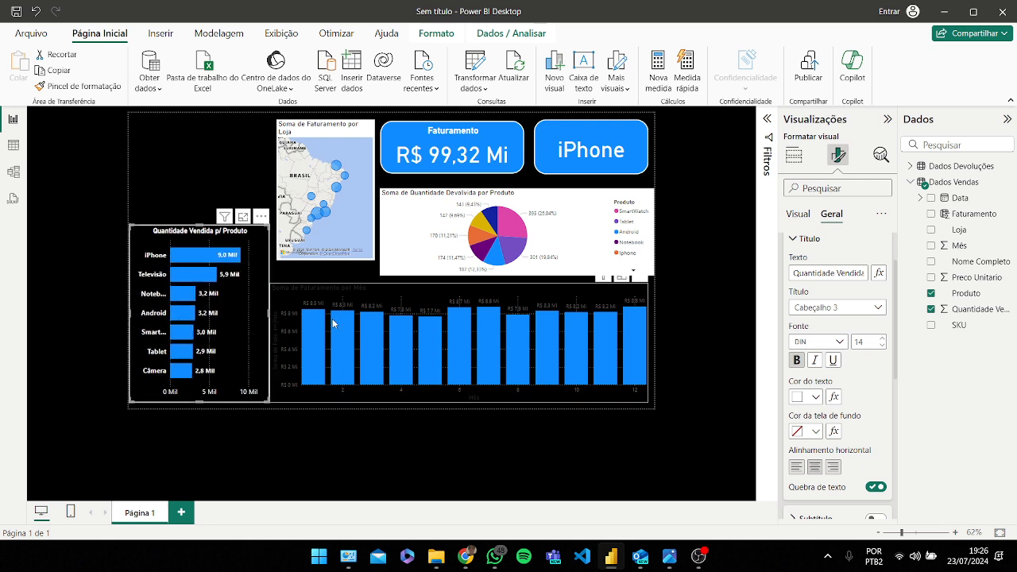
pyautogui.click(286, 330)
pyautogui.moveTo(270, 343); pyautogui.dragTo(291, 319)
pyautogui.click(266, 320)
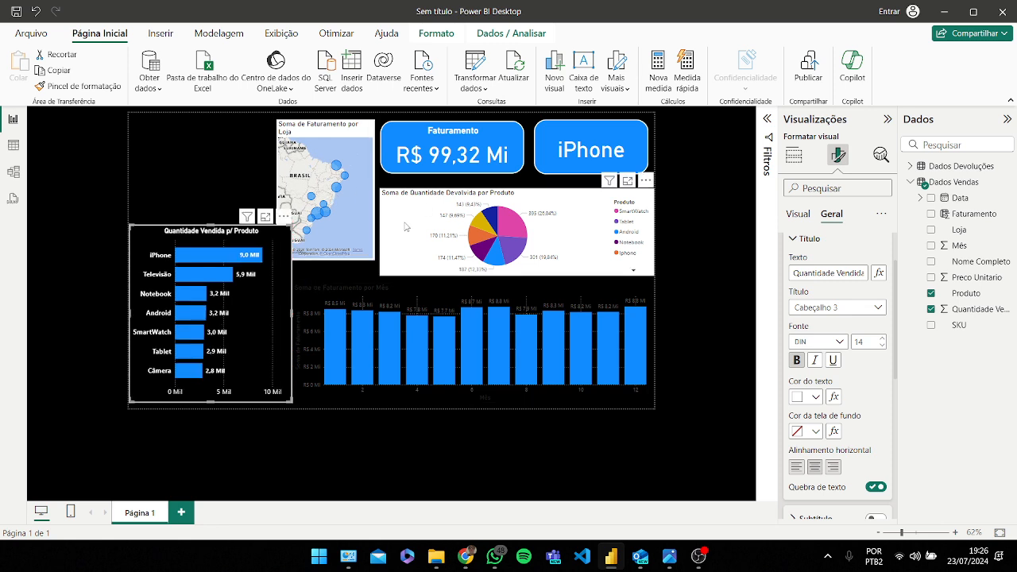
# Step: Select the revenue-by-month column chart and turn off its horizontal and vertical gridlines
pyautogui.click(402, 276)
pyautogui.click(382, 309)
pyautogui.moveTo(425, 295); pyautogui.dragTo(424, 295)
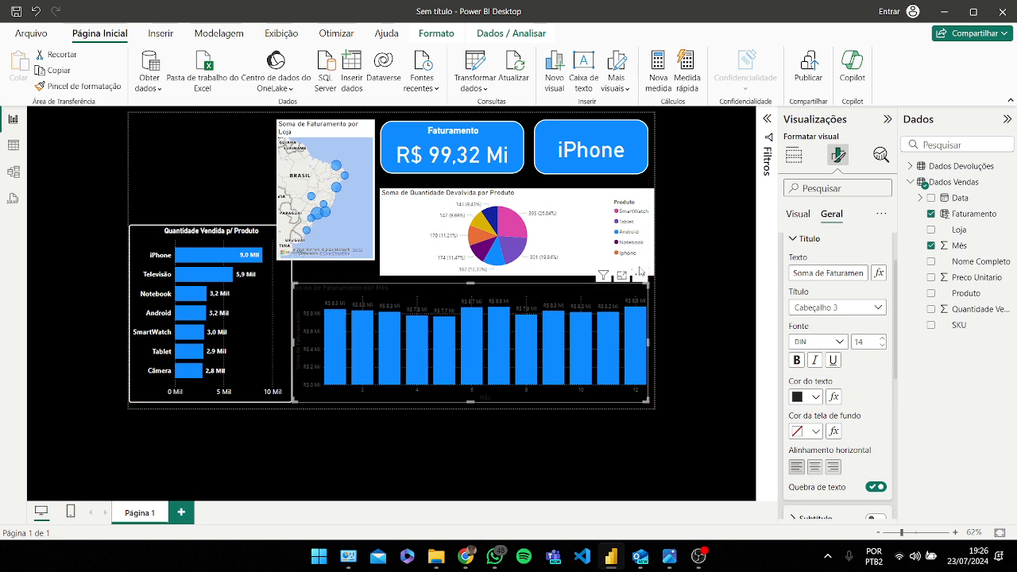
pyautogui.click(795, 156)
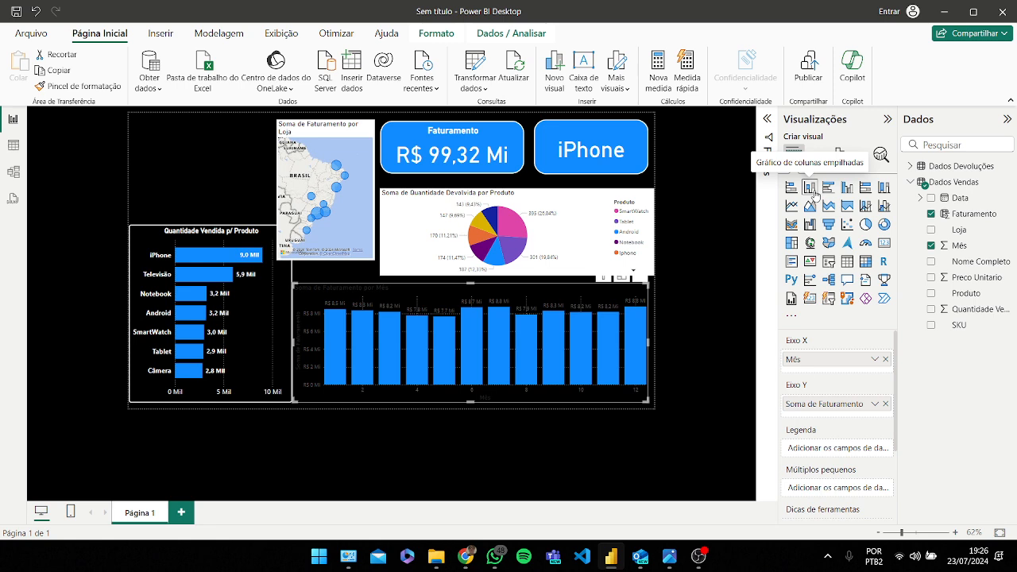
pyautogui.click(839, 154)
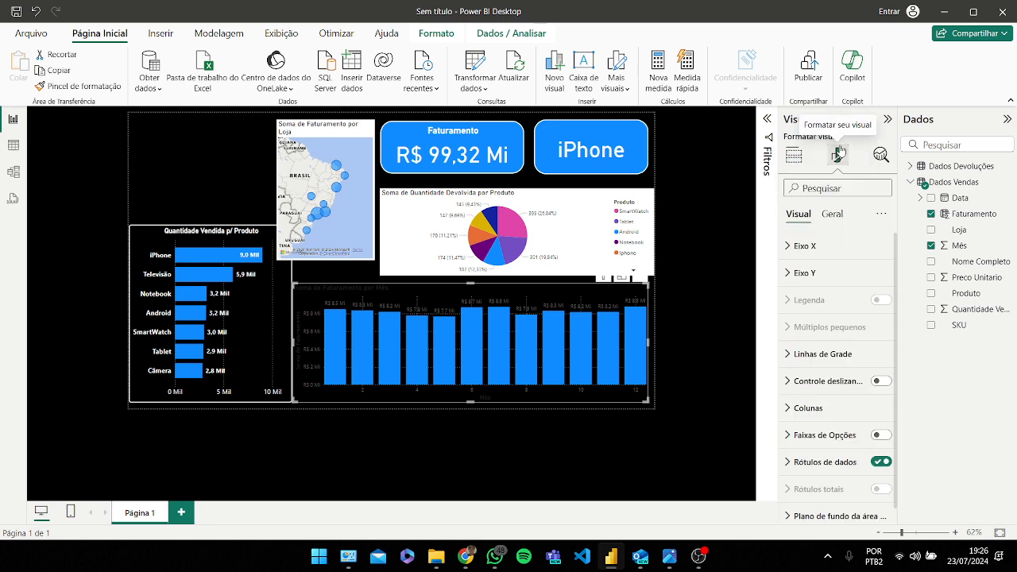
pyautogui.scroll(-1, 844, 350)
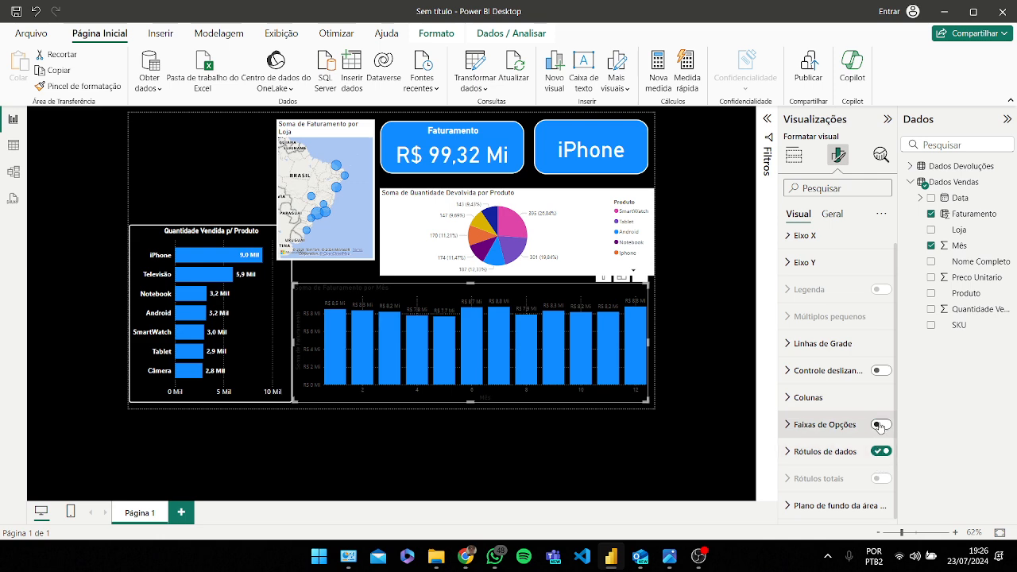
pyautogui.click(862, 343)
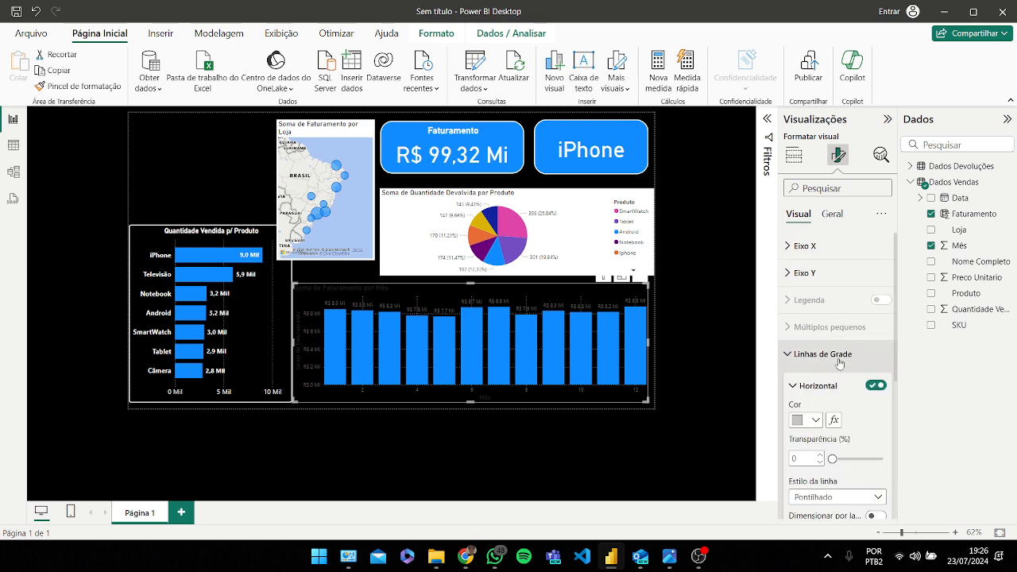
pyautogui.click(877, 321)
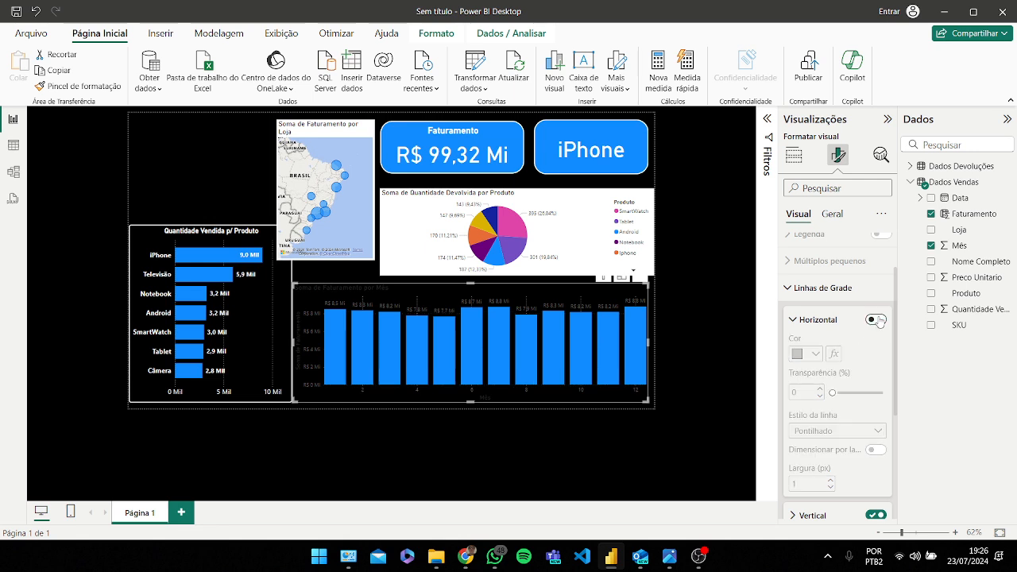
pyautogui.scroll(-1, 873, 325)
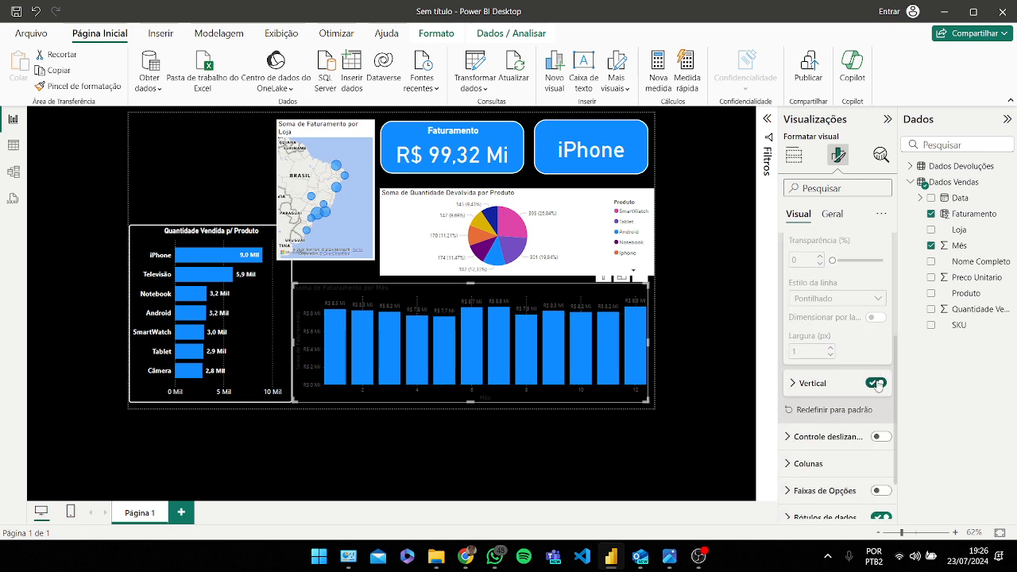
pyautogui.click(876, 383)
pyautogui.scroll(1, 839, 386)
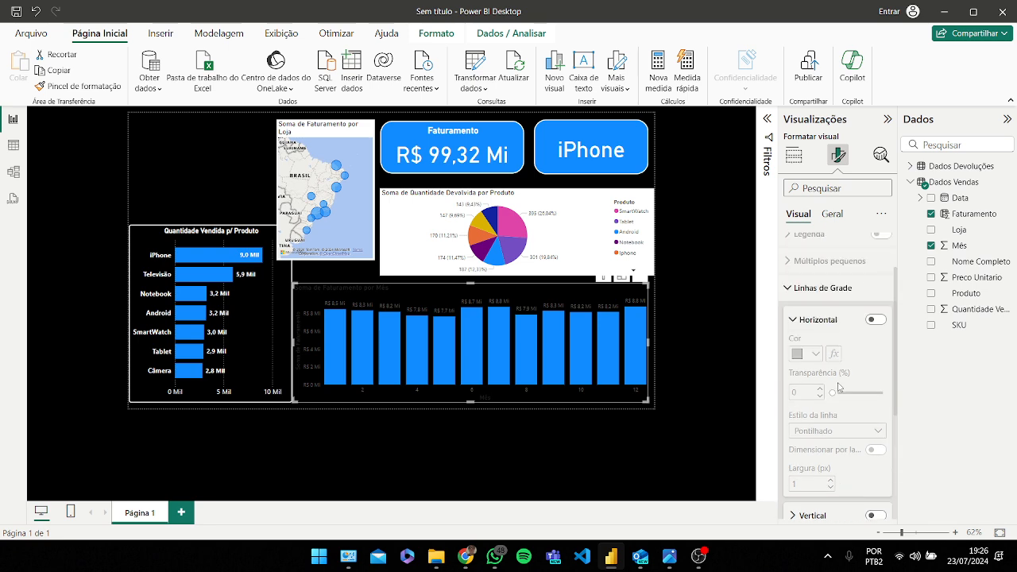
pyautogui.click(796, 322)
pyautogui.scroll(1, 804, 358)
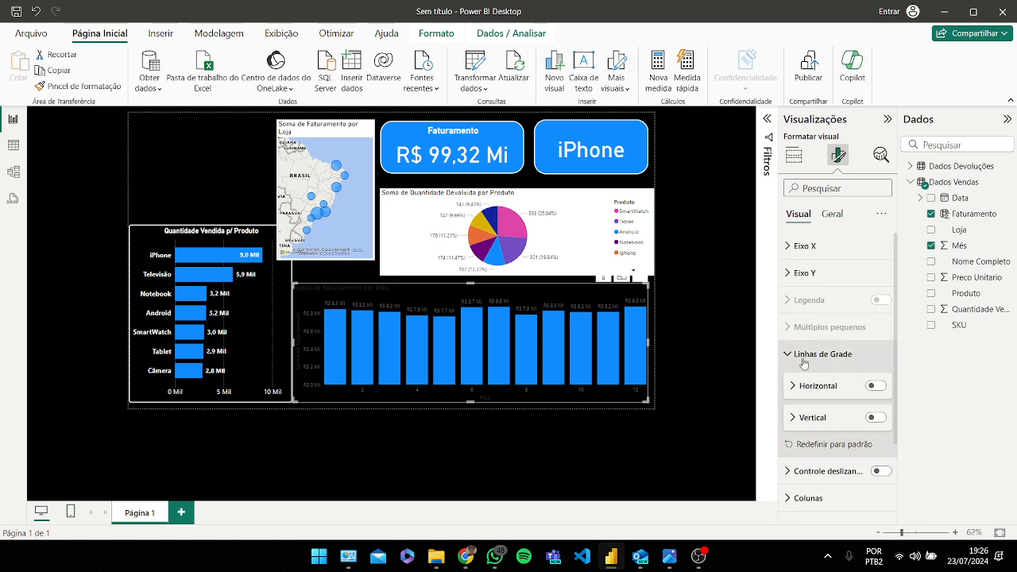
# Step: Format the column chart's Y-axis values as white, bold, size 12
pyautogui.click(802, 272)
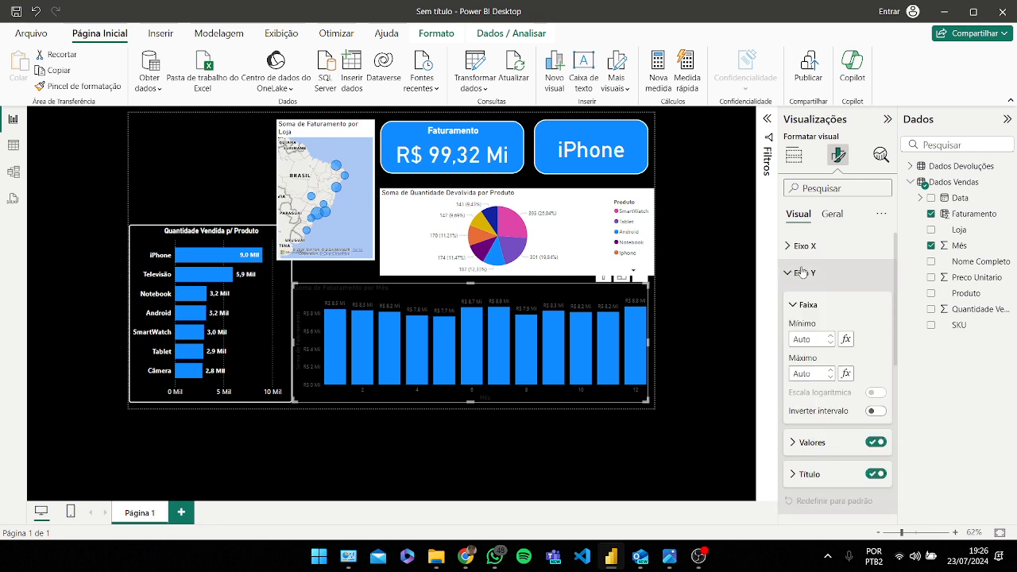
pyautogui.scroll(-2, 819, 273)
pyautogui.click(809, 311)
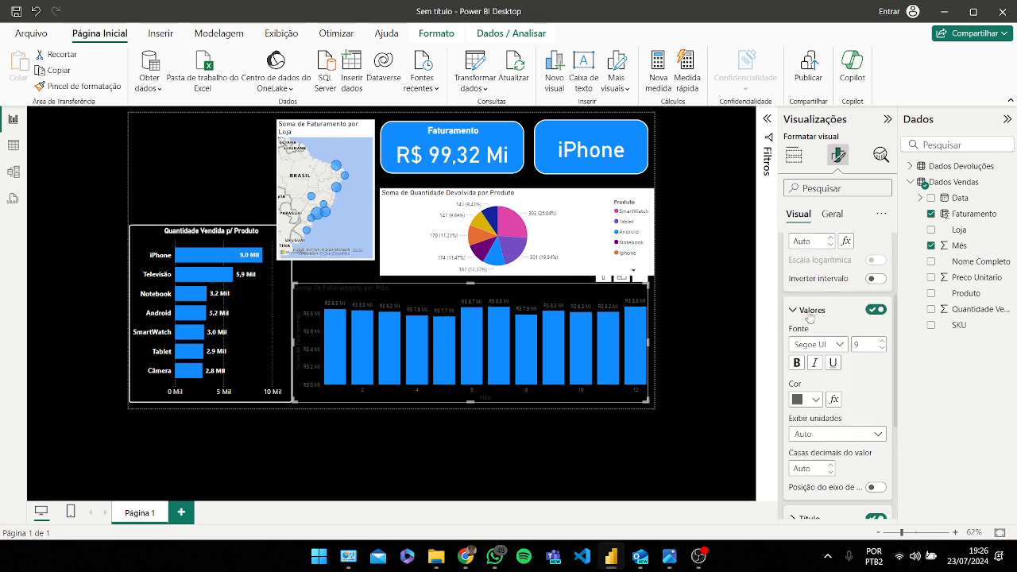
pyautogui.scroll(-1, 826, 350)
pyautogui.click(808, 333)
pyautogui.click(797, 111)
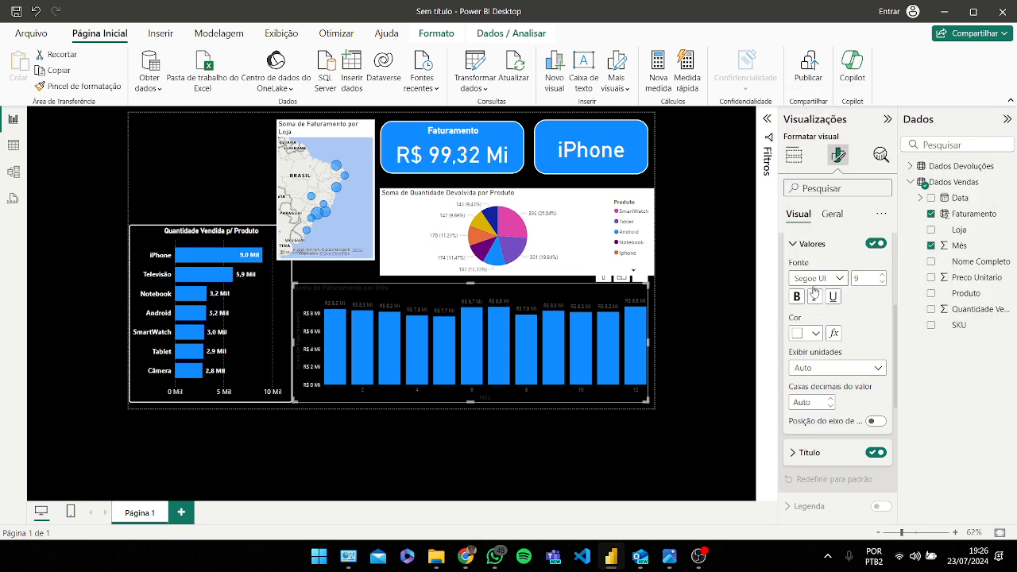
pyautogui.click(797, 296)
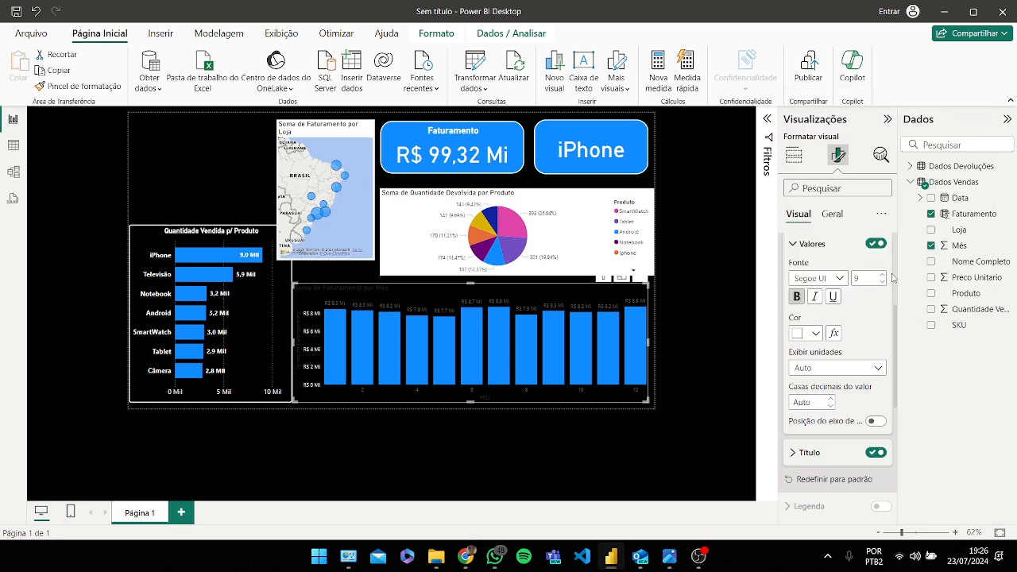
pyautogui.click(881, 275)
pyautogui.click(882, 275)
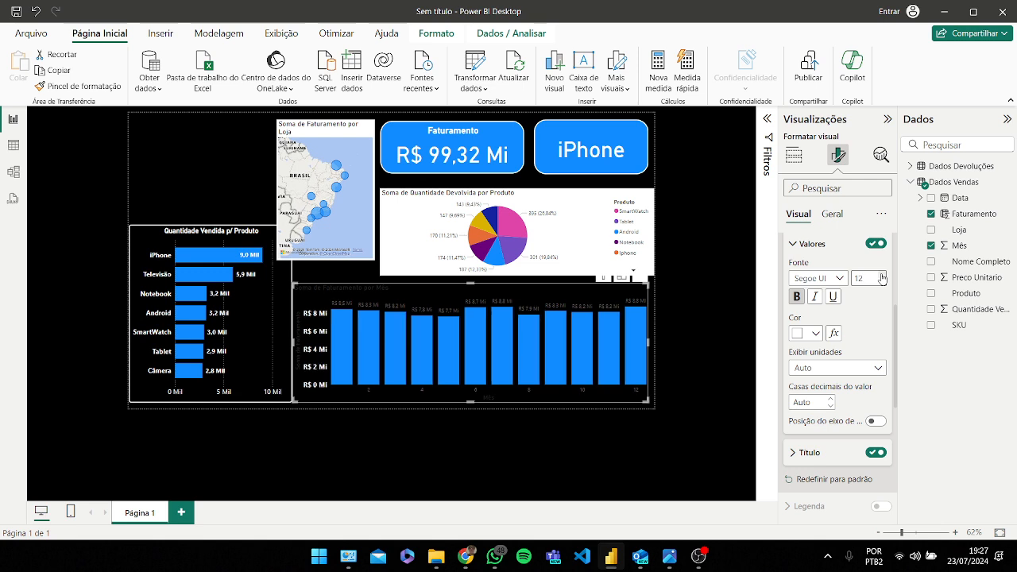
# Step: Turn off the column chart's Y-axis title
pyautogui.scroll(-3, 871, 310)
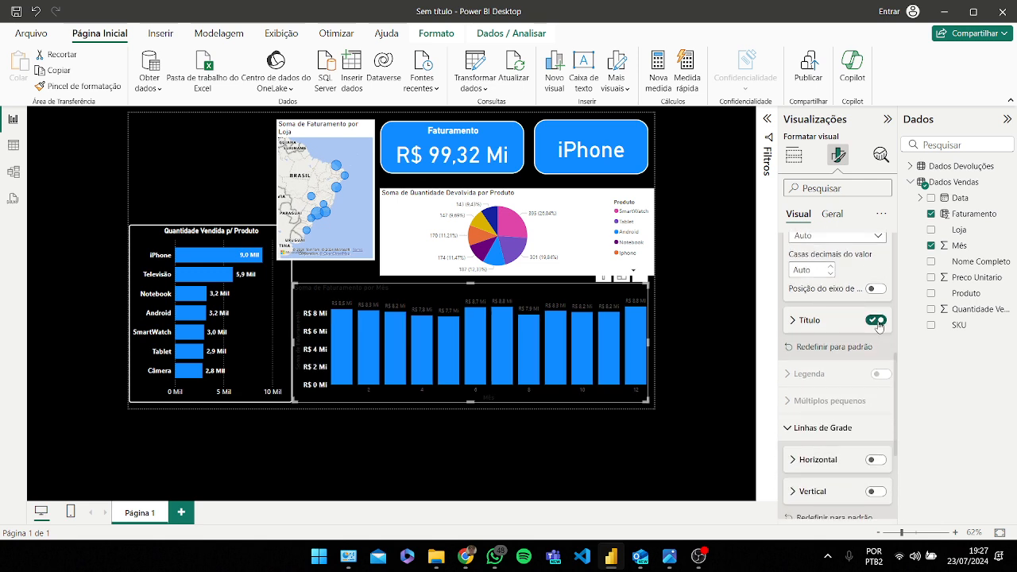
pyautogui.click(878, 322)
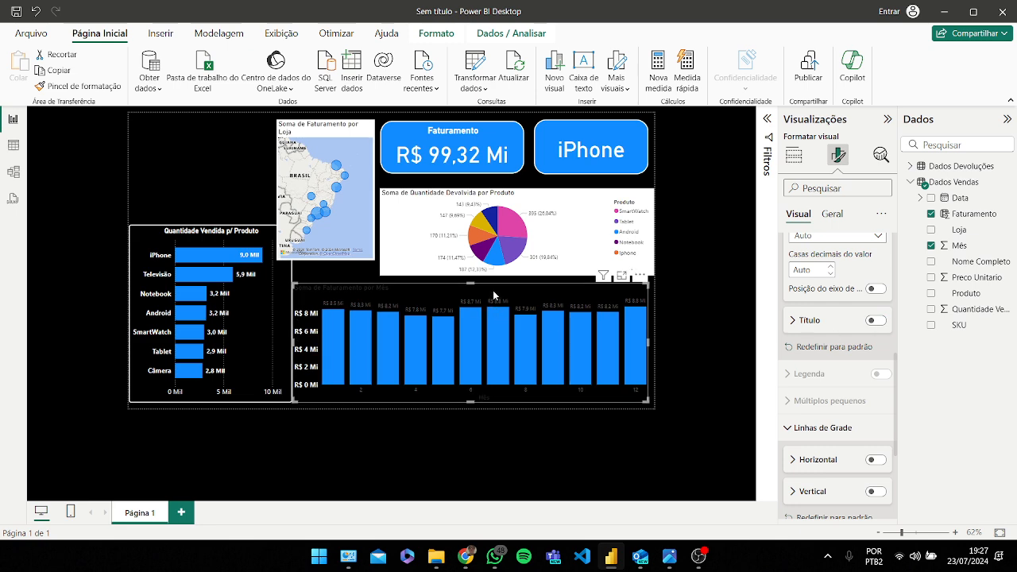
pyautogui.moveTo(493, 295); pyautogui.dragTo(497, 295)
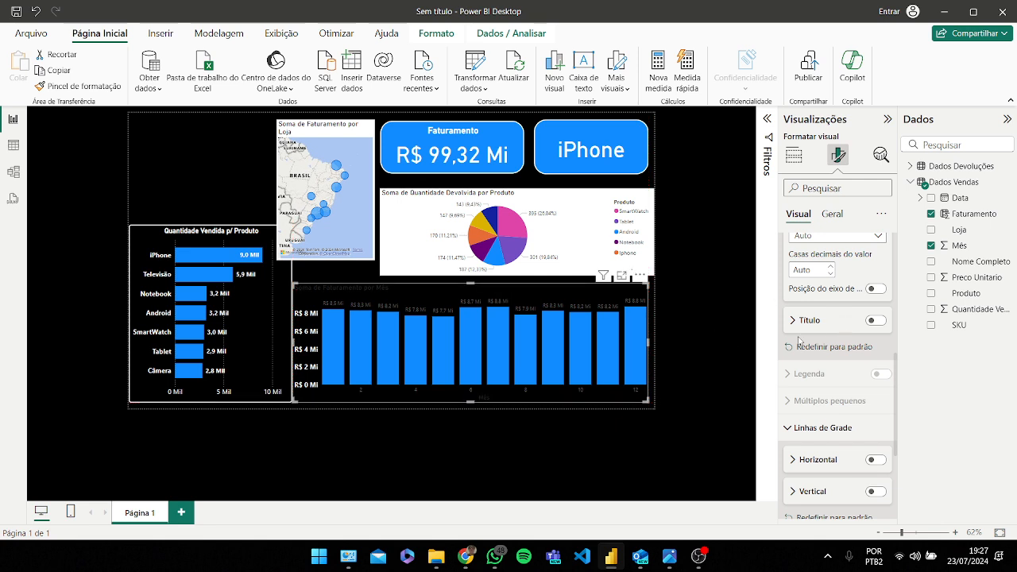
pyautogui.scroll(3, 798, 340)
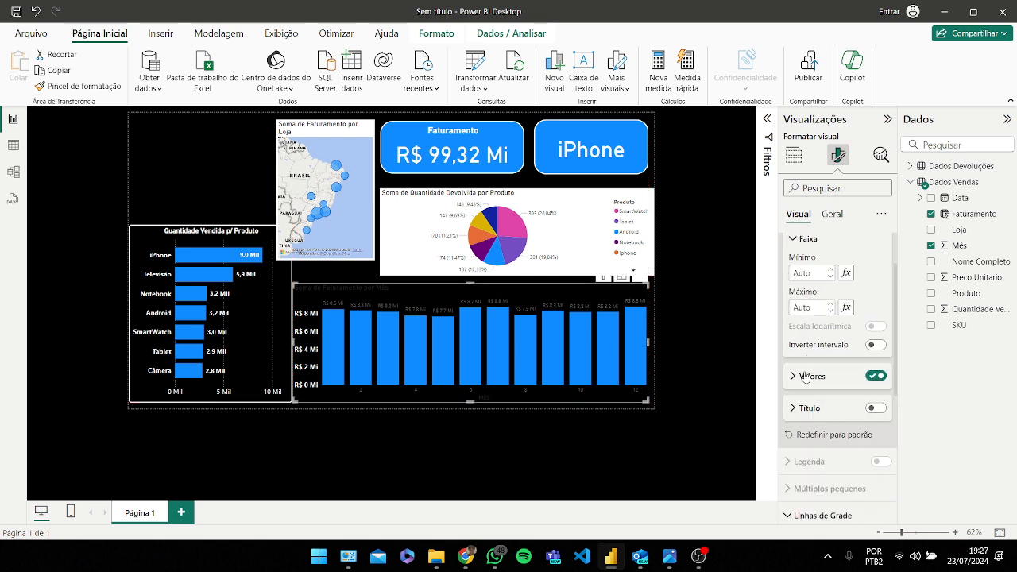
pyautogui.scroll(5, 818, 358)
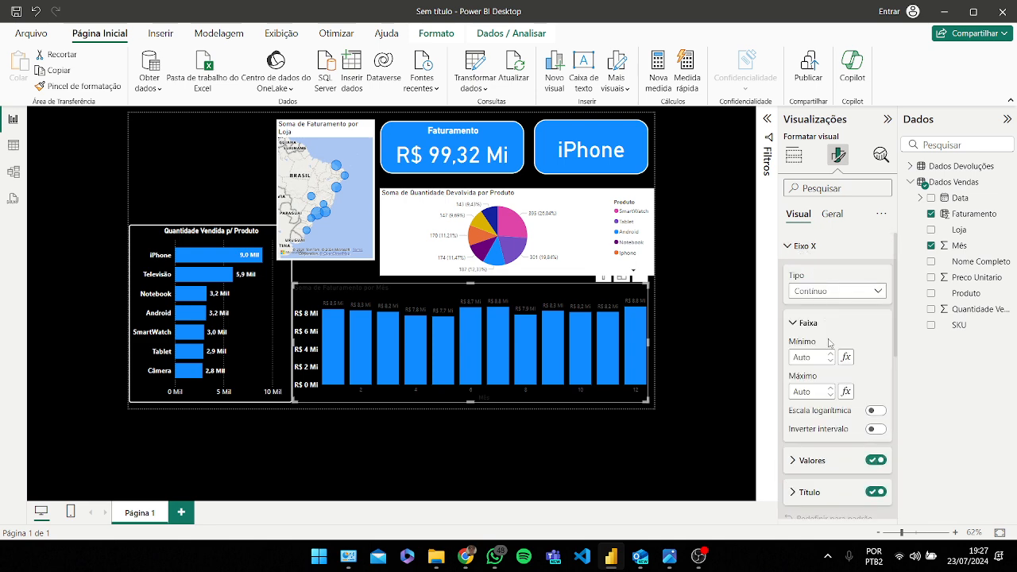
# Step: Make the column chart's X-axis values white and bold
pyautogui.scroll(-3, 826, 362)
pyautogui.click(825, 339)
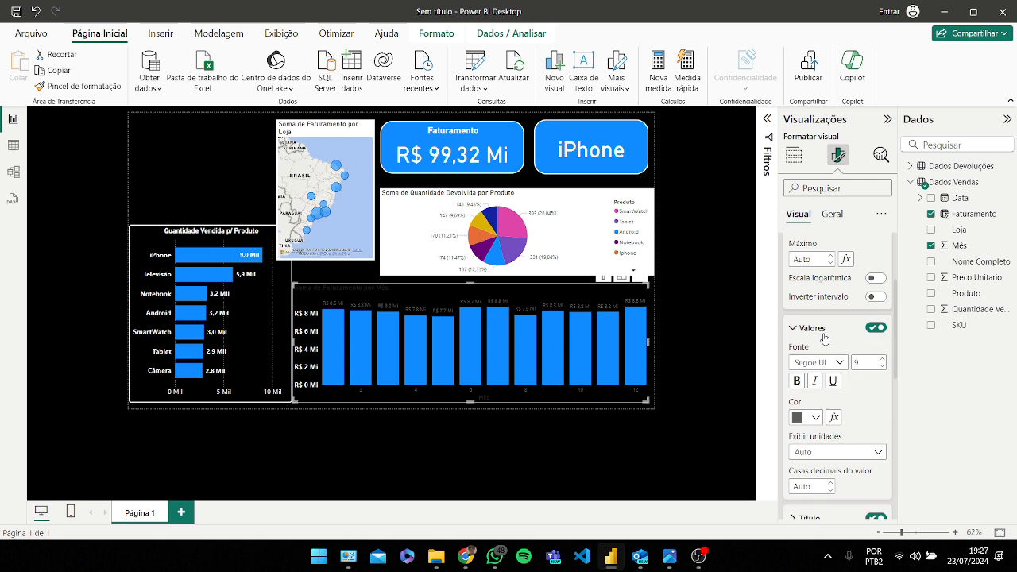
pyautogui.scroll(-1, 825, 340)
pyautogui.click(811, 351)
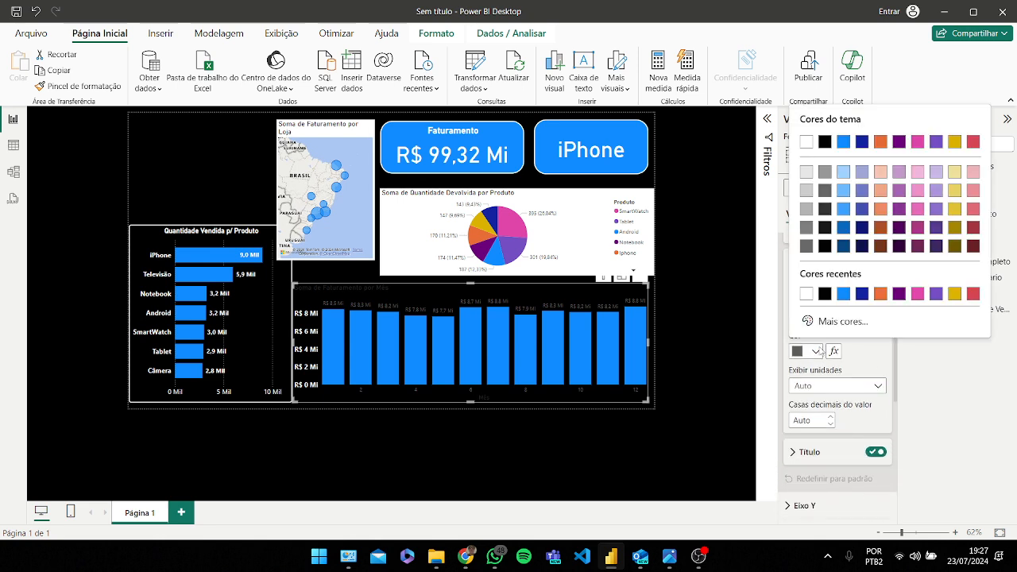
pyautogui.click(804, 141)
pyautogui.click(798, 315)
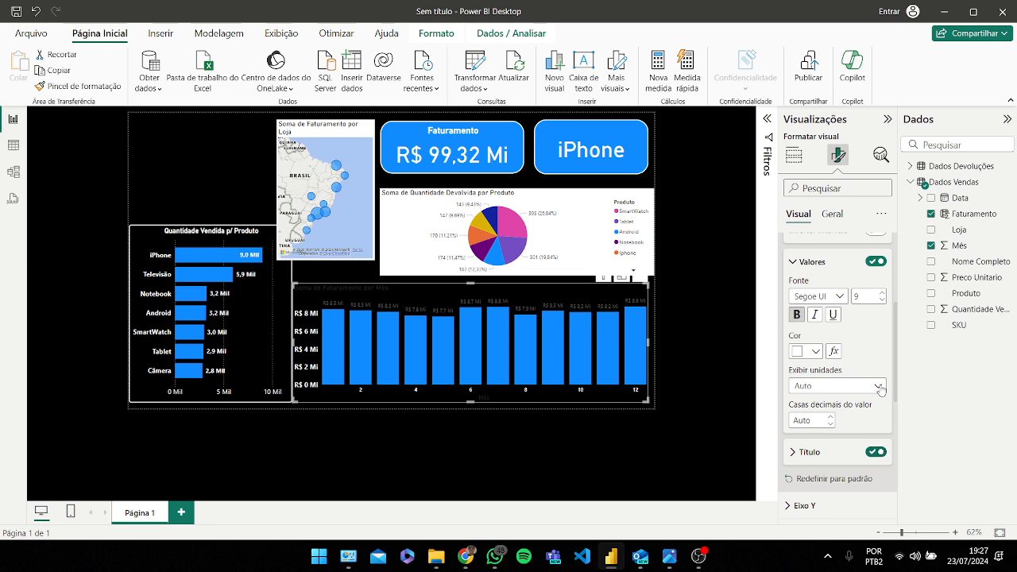
# Step: Format the column chart's X-axis title as white, bold, size 14
pyautogui.scroll(-1, 879, 387)
pyautogui.click(811, 386)
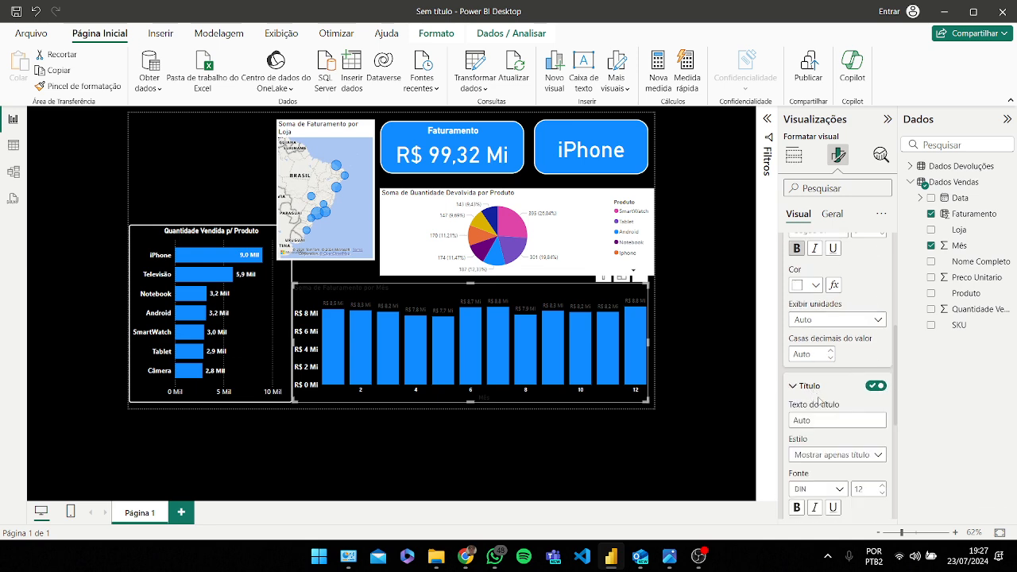
pyautogui.scroll(-1, 812, 460)
pyautogui.click(804, 478)
pyautogui.click(804, 426)
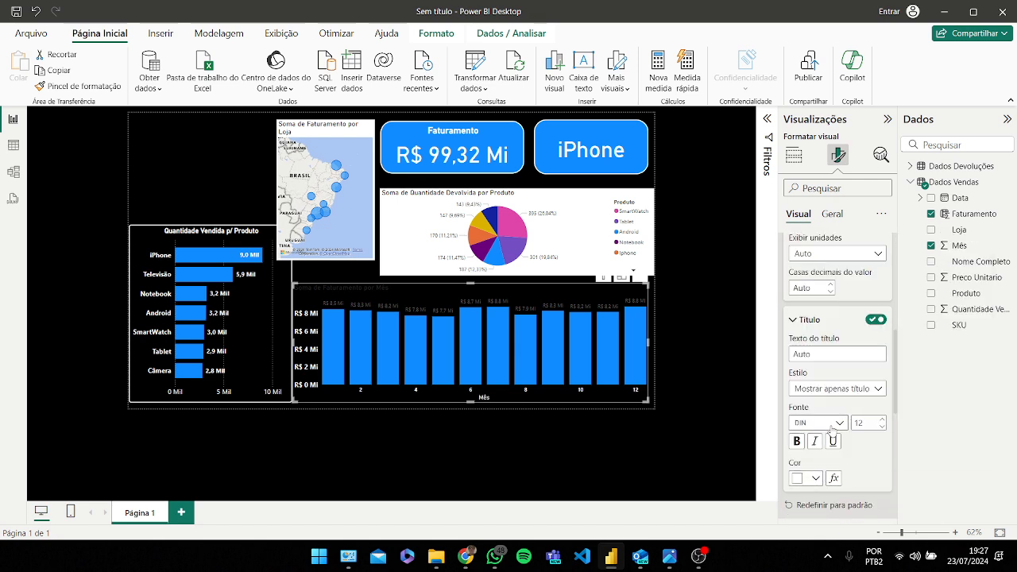
pyautogui.scroll(-1, 842, 421)
pyautogui.scroll(1, 858, 413)
pyautogui.scroll(-1, 859, 415)
pyautogui.click(797, 375)
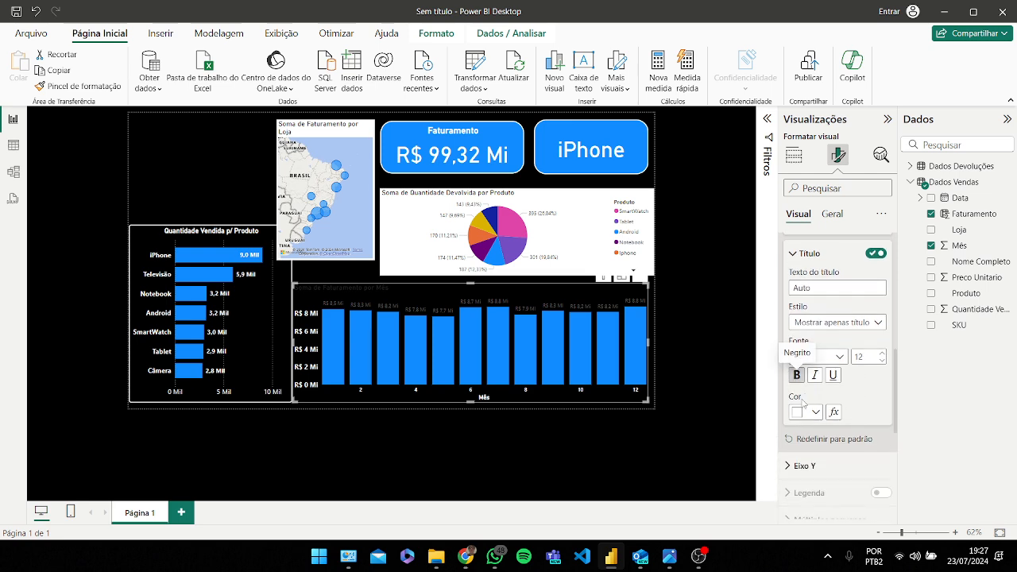
pyautogui.click(881, 353)
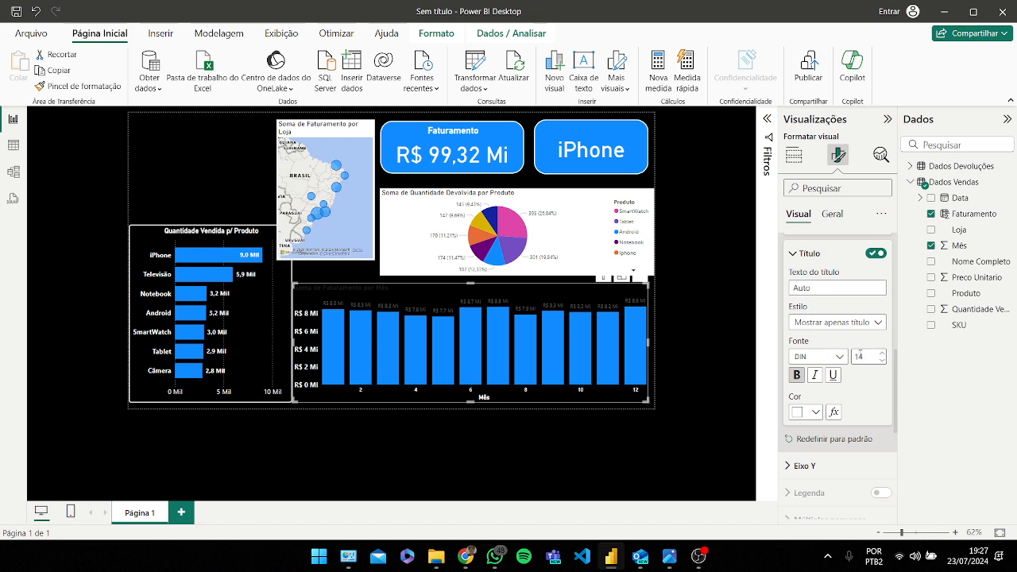
# Step: Rename the column chart's title to Faturamento p/ Mês
pyautogui.scroll(3, 854, 357)
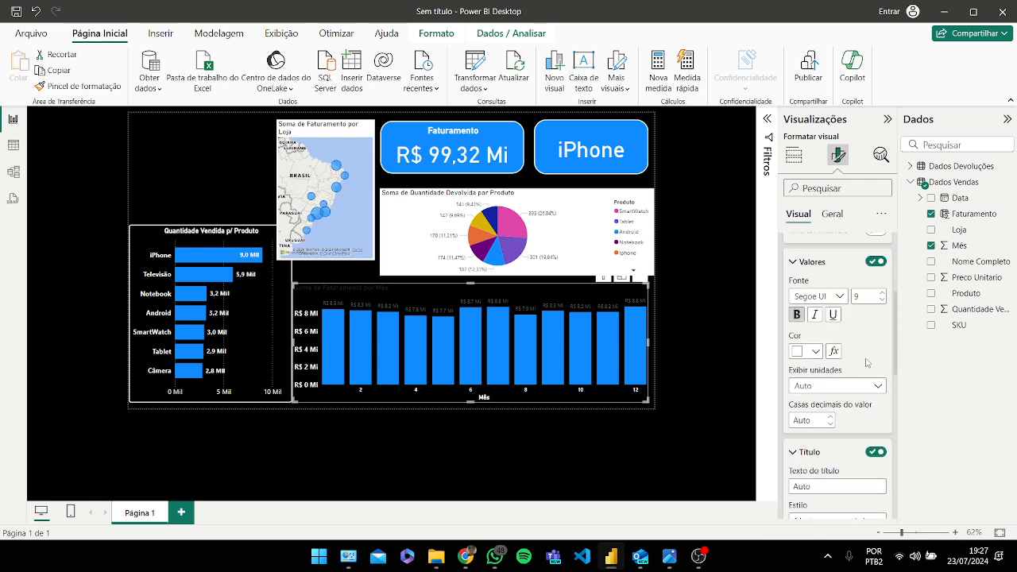
pyautogui.scroll(3, 867, 362)
pyautogui.click(840, 215)
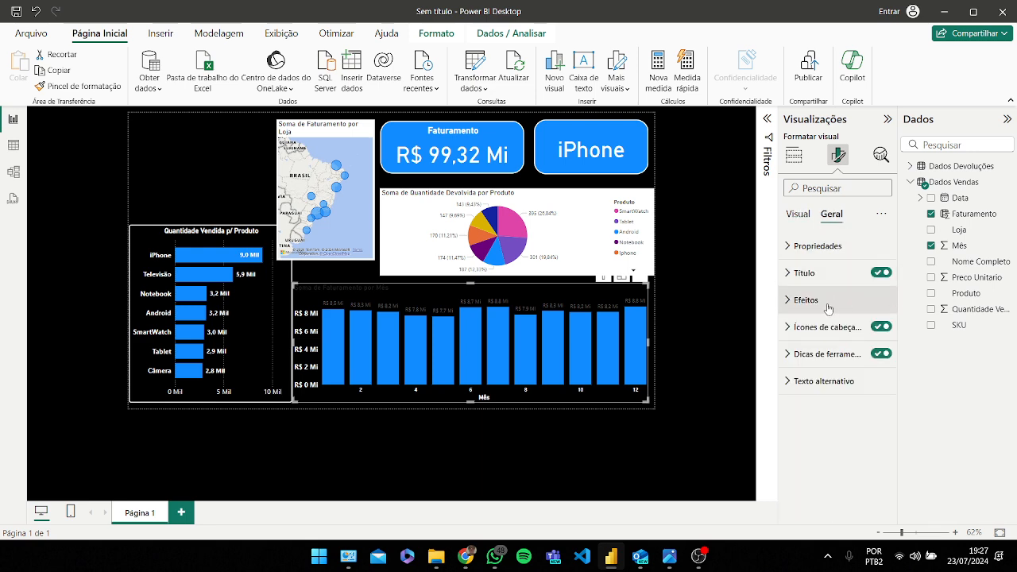
pyautogui.click(804, 272)
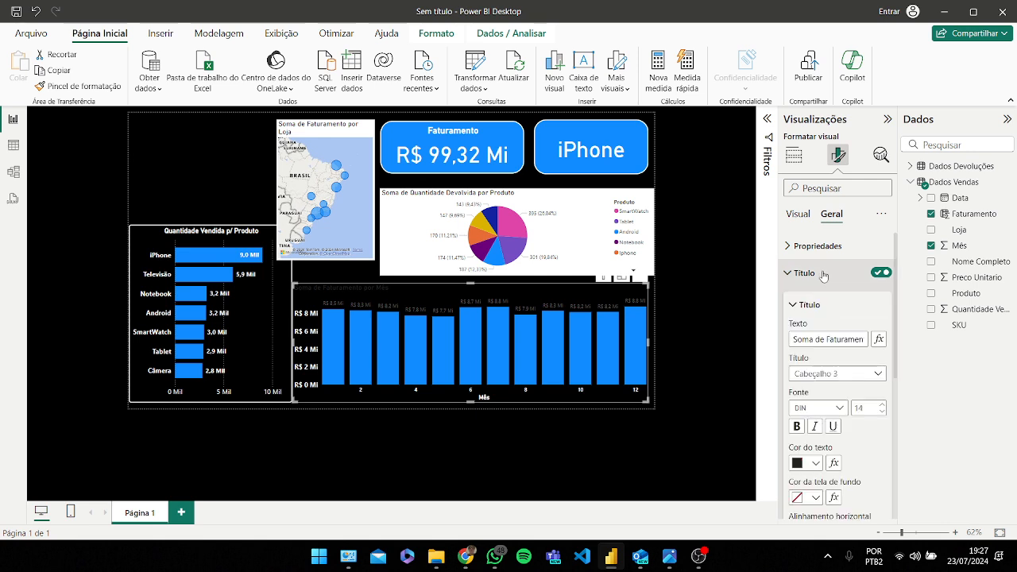
pyautogui.click(823, 339)
pyautogui.moveTo(824, 340); pyautogui.dragTo(740, 337)
pyautogui.press('BackSpace')
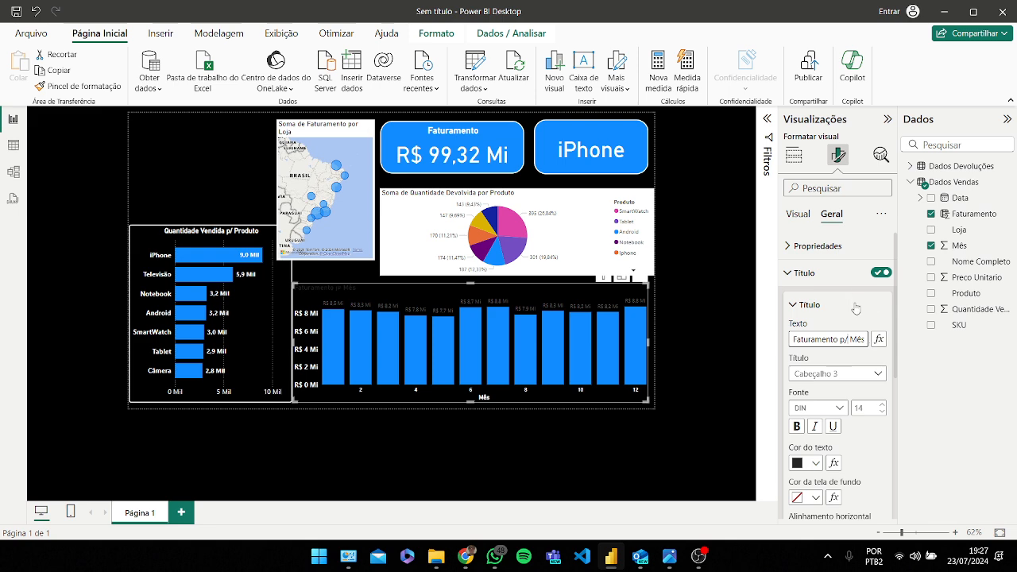
# Step: Format the column chart's title as white, centered, bold, size 16
pyautogui.scroll(-1, 826, 309)
pyautogui.click(806, 397)
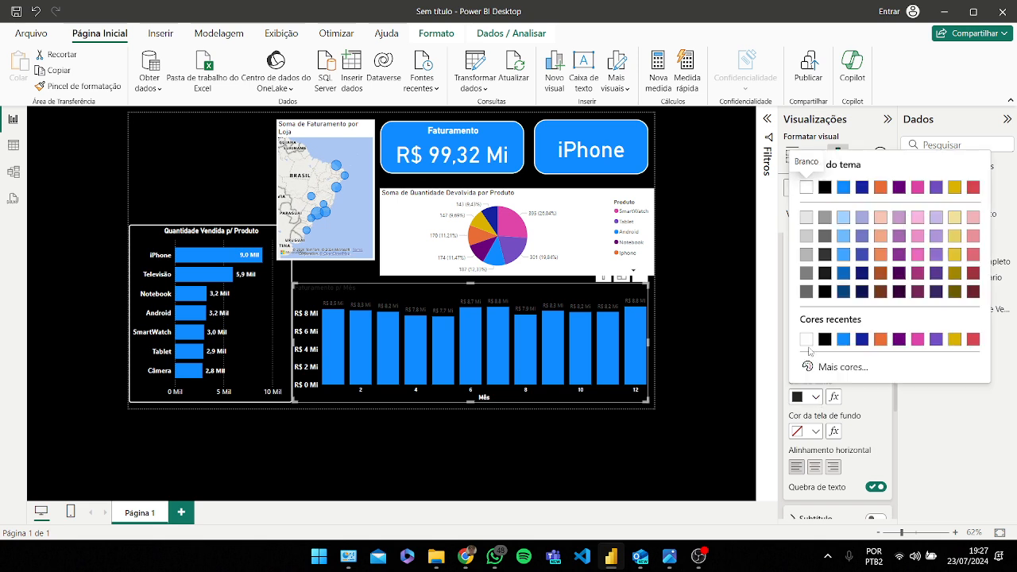
pyautogui.click(809, 340)
pyautogui.click(815, 468)
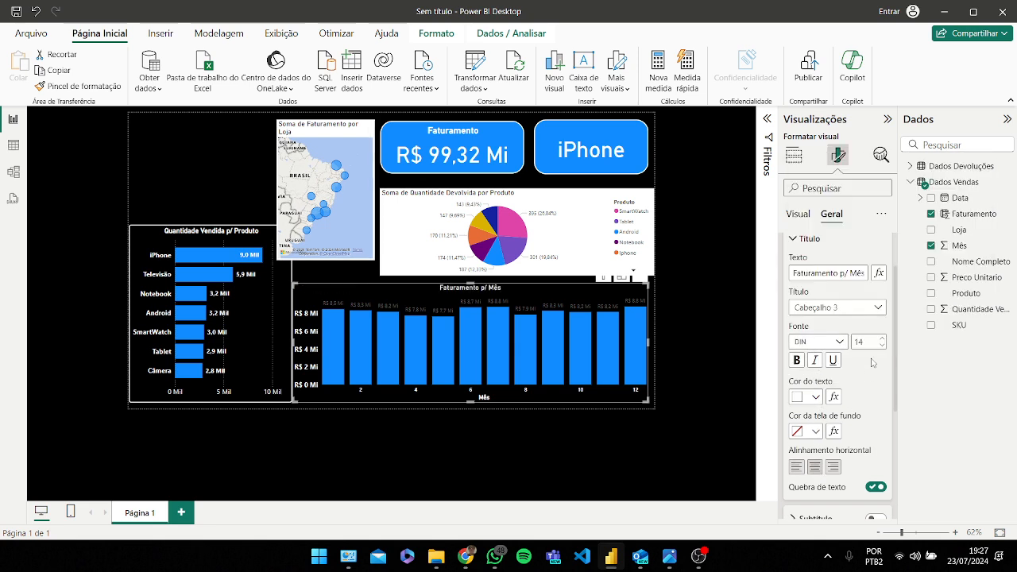
pyautogui.click(797, 360)
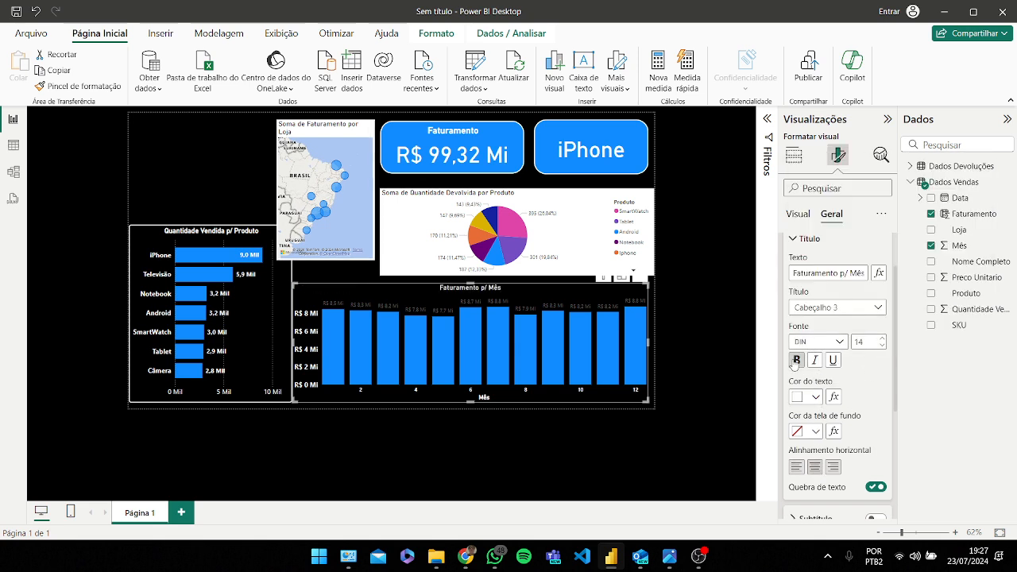
pyautogui.click(884, 339)
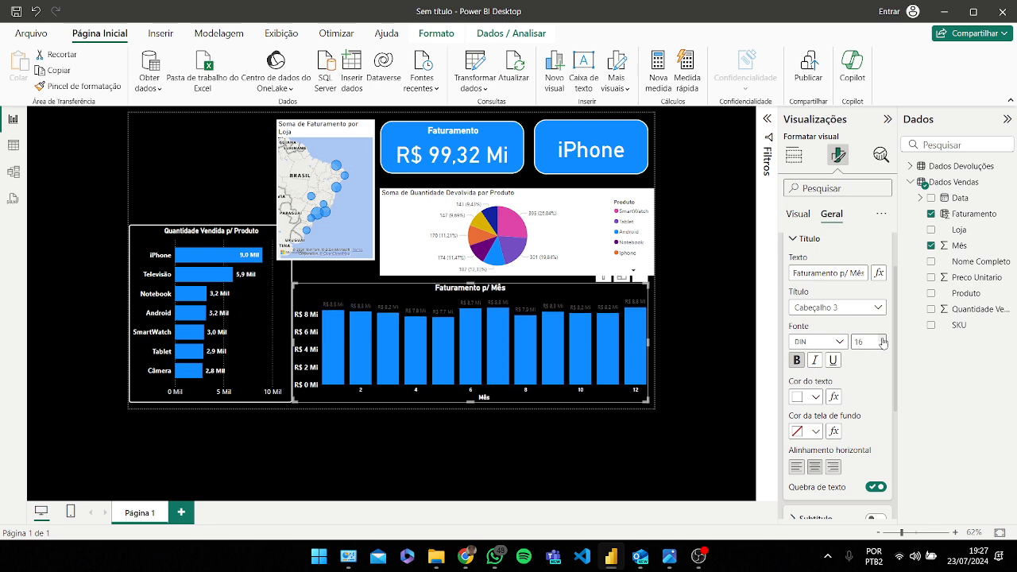
pyautogui.scroll(2, 834, 305)
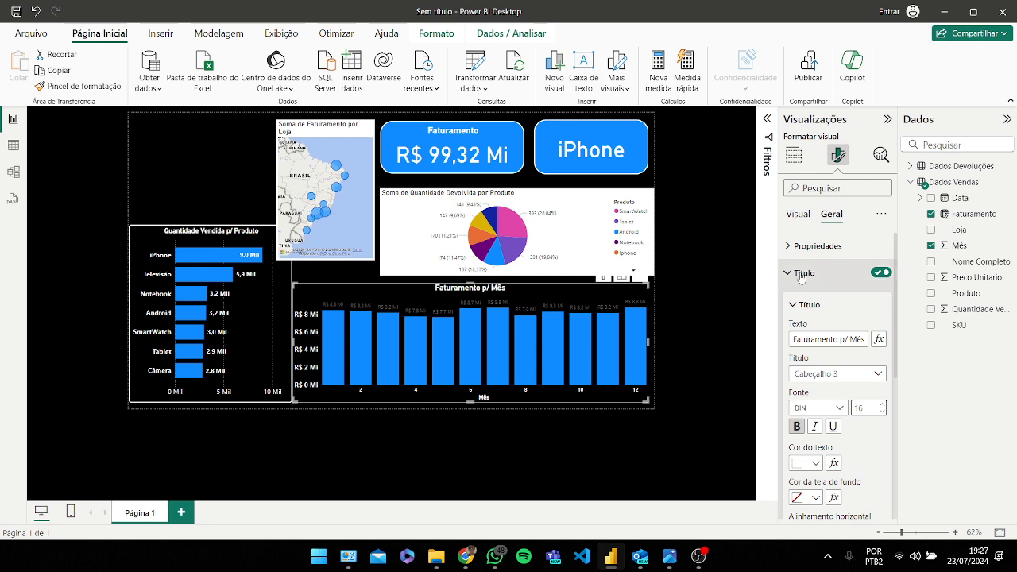
# Step: Set the column chart's data label values to white and bold
pyautogui.click(830, 273)
pyautogui.click(797, 214)
pyautogui.scroll(-10, 846, 340)
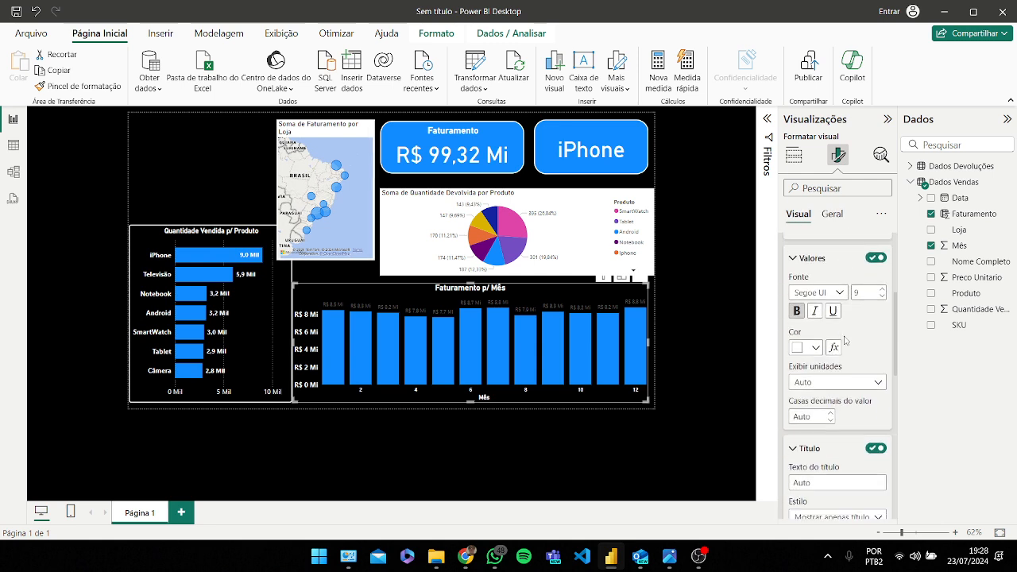
pyautogui.scroll(-2, 848, 341)
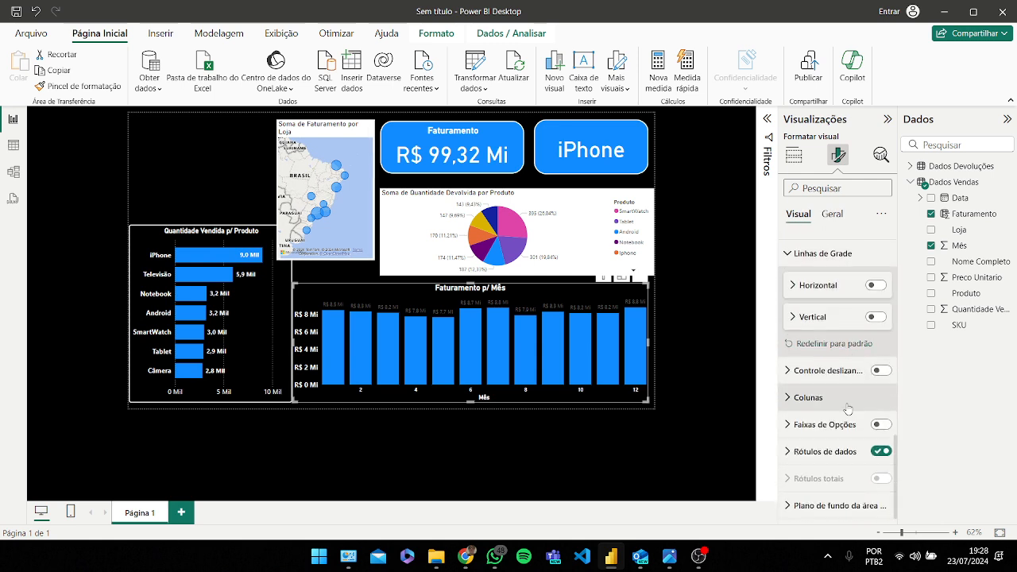
pyautogui.click(826, 405)
pyautogui.scroll(-3, 832, 409)
pyautogui.scroll(-3, 832, 409)
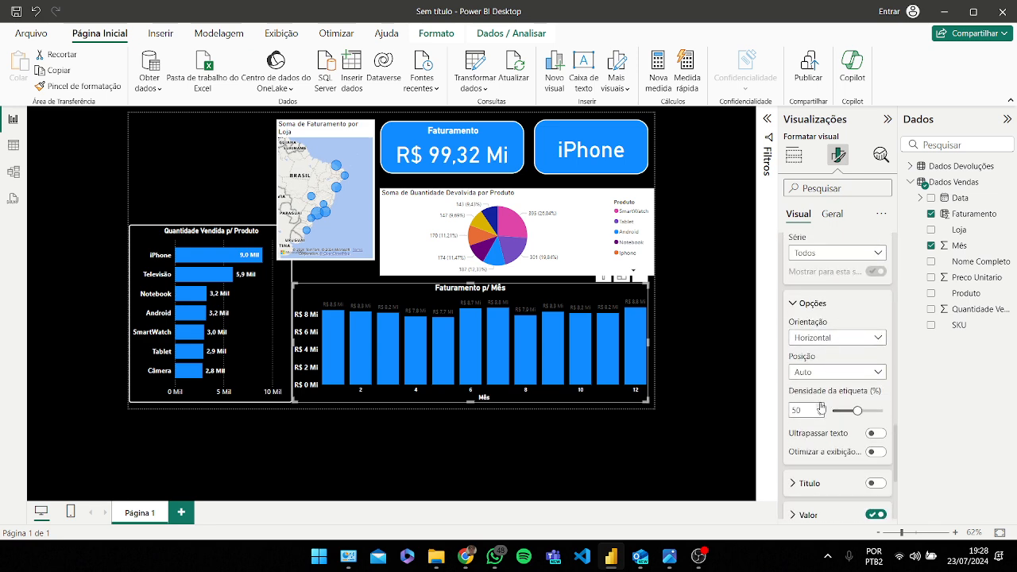
pyautogui.click(814, 426)
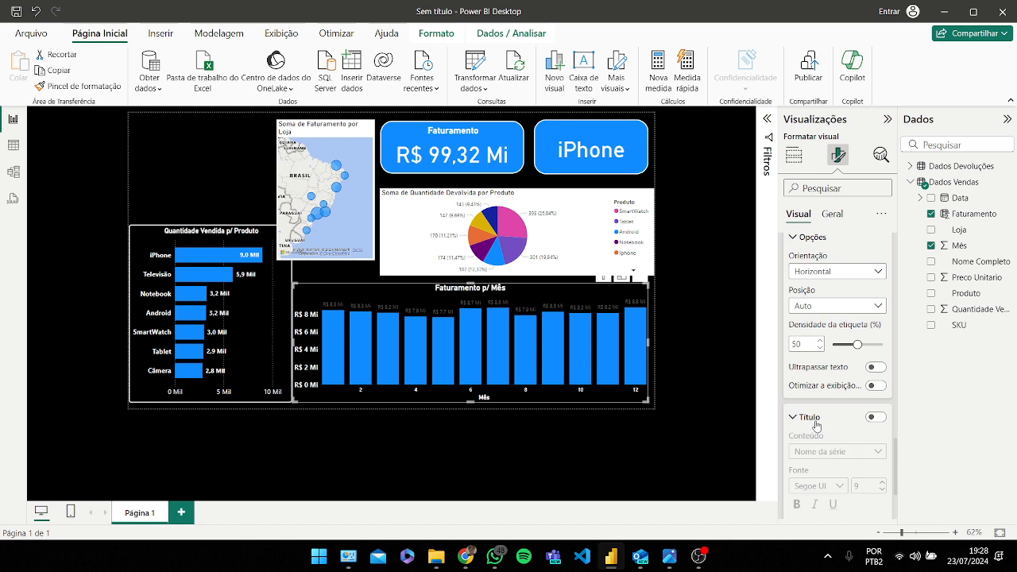
pyautogui.scroll(-1, 816, 425)
pyautogui.click(814, 357)
pyautogui.scroll(-1, 815, 358)
pyautogui.click(810, 329)
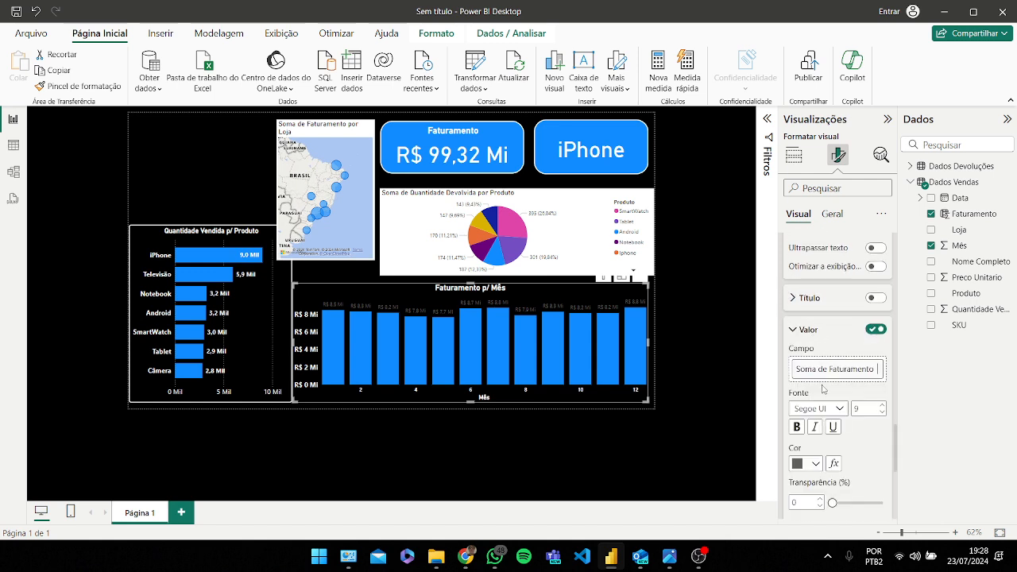
pyautogui.click(805, 463)
pyautogui.click(808, 413)
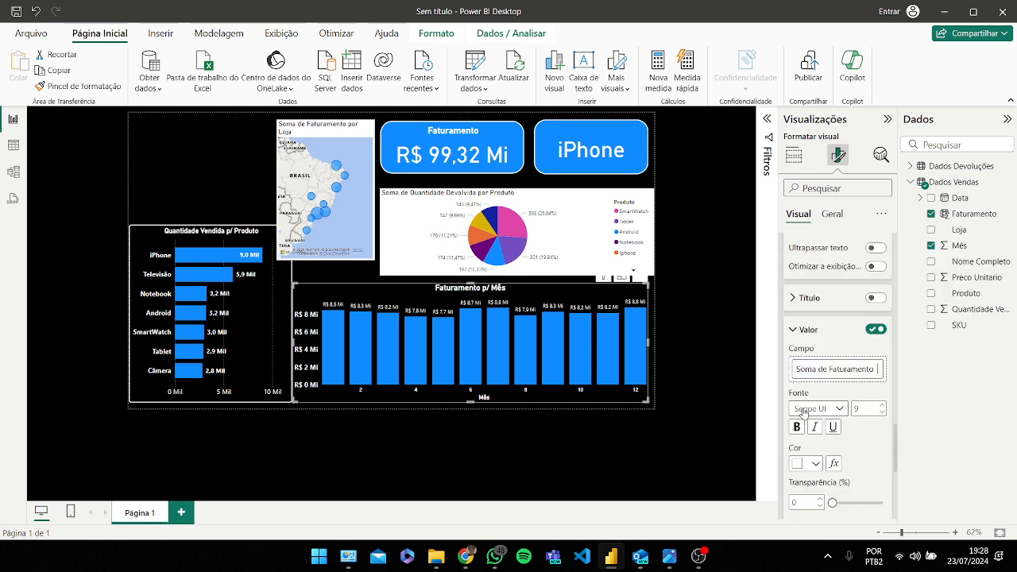
pyautogui.click(799, 429)
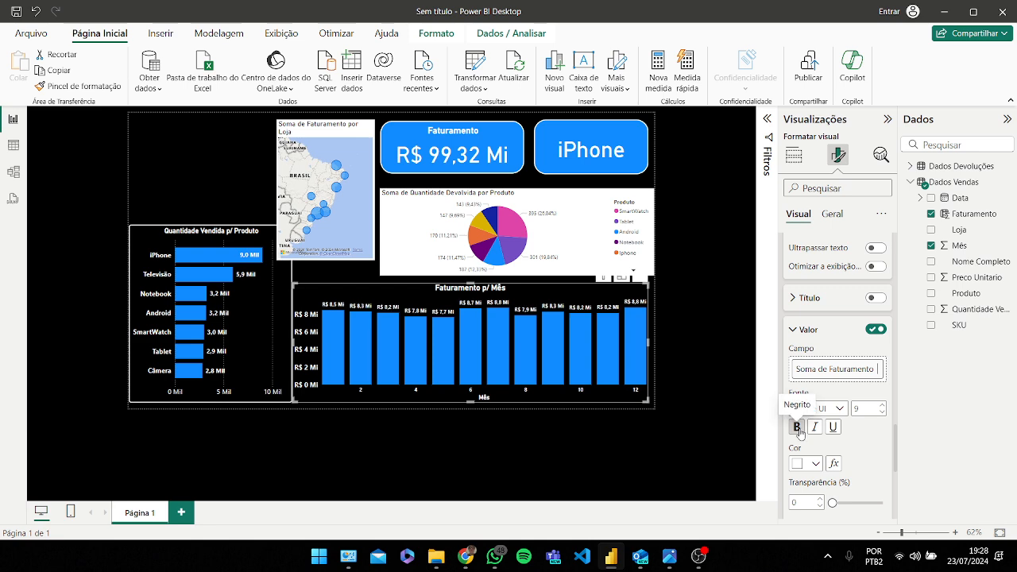
# Step: Switch the column chart's data label orientation to Vertical, then back to Horizontal
pyautogui.scroll(-1, 846, 421)
pyautogui.scroll(1, 827, 373)
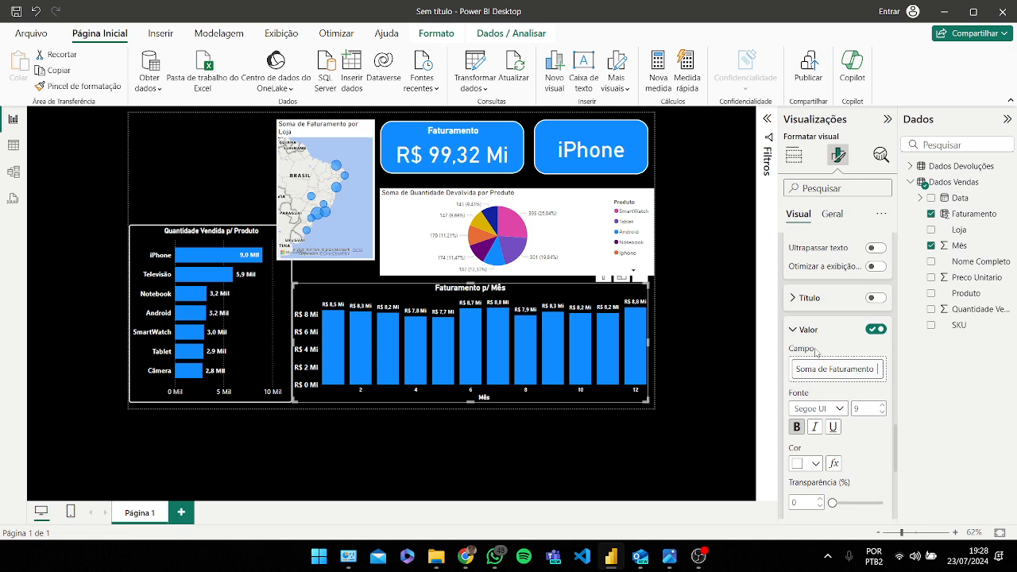
pyautogui.click(809, 332)
pyautogui.scroll(5, 819, 373)
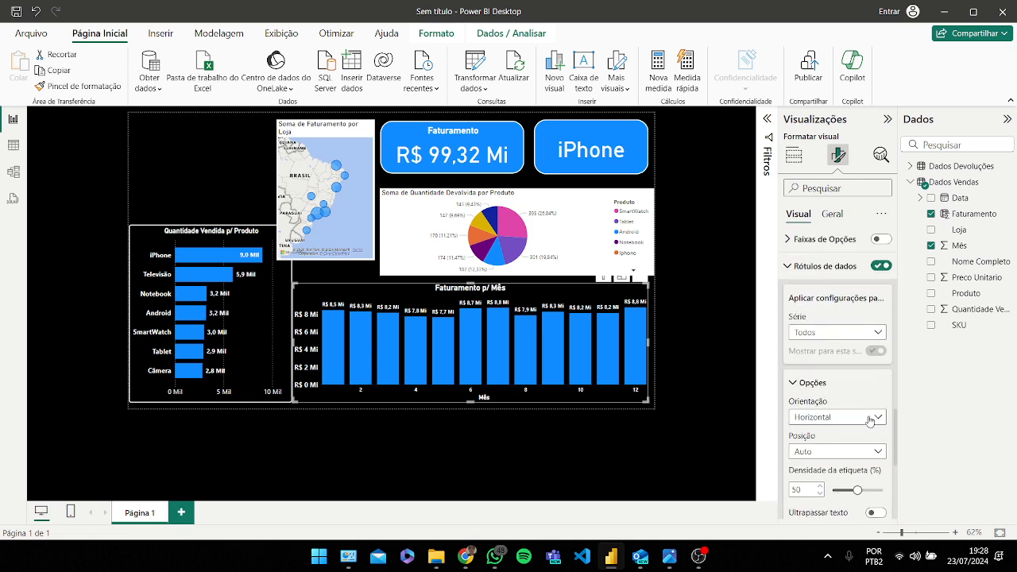
pyautogui.scroll(-1, 838, 418)
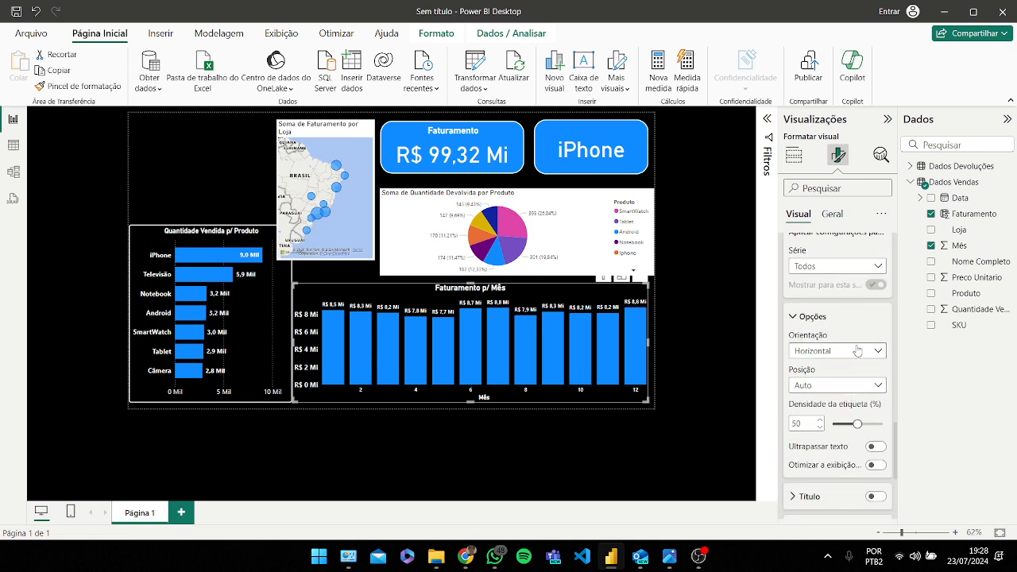
pyautogui.click(851, 351)
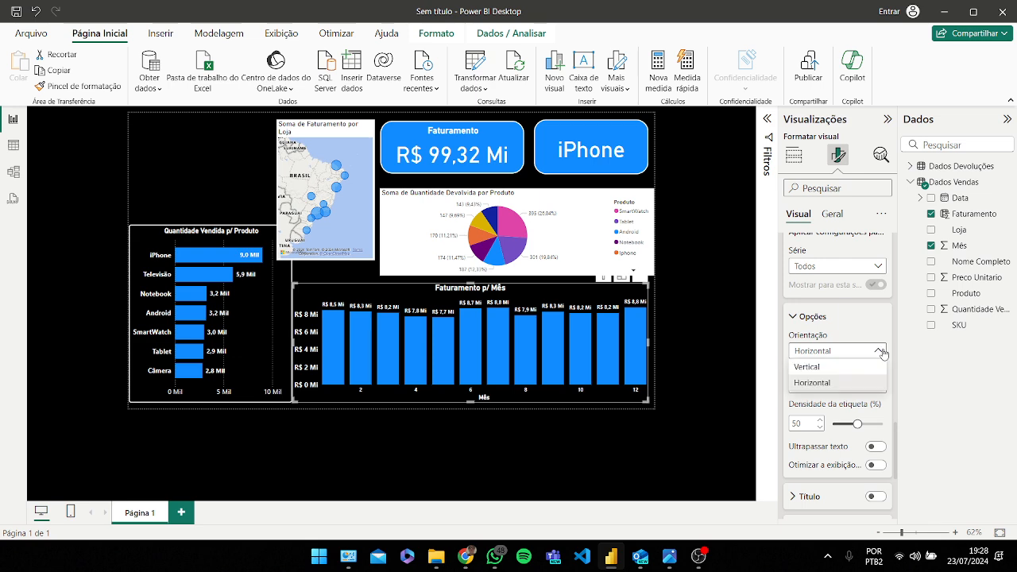
pyautogui.click(836, 369)
pyautogui.click(876, 354)
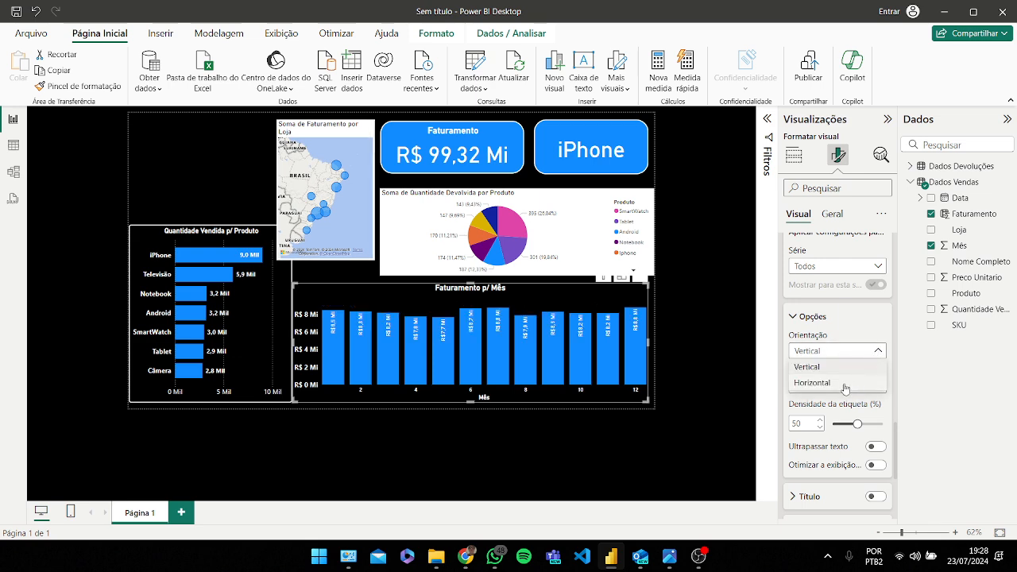
pyautogui.click(845, 387)
# Step: Open the data label position choices for the column chart
pyautogui.click(857, 387)
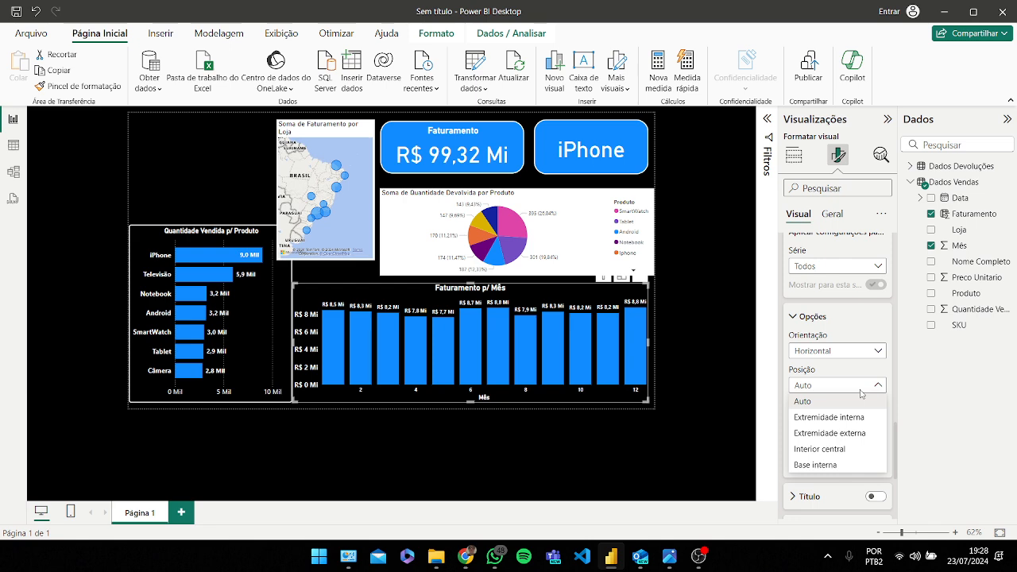
# Step: Turn on the column chart's visual border in white, with rounded corners set to 6 px and width 3 px
pyautogui.click(871, 371)
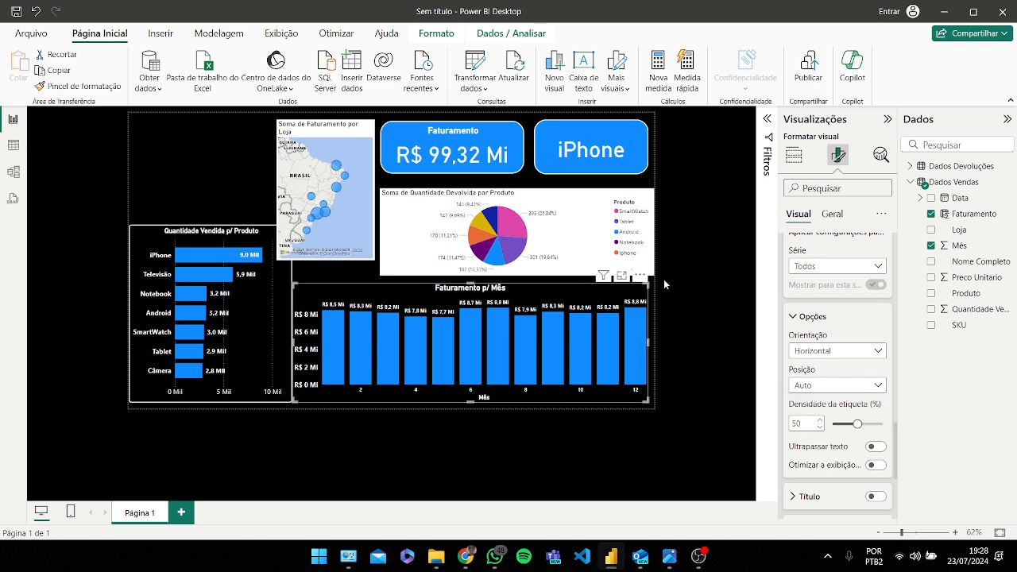
pyautogui.click(831, 216)
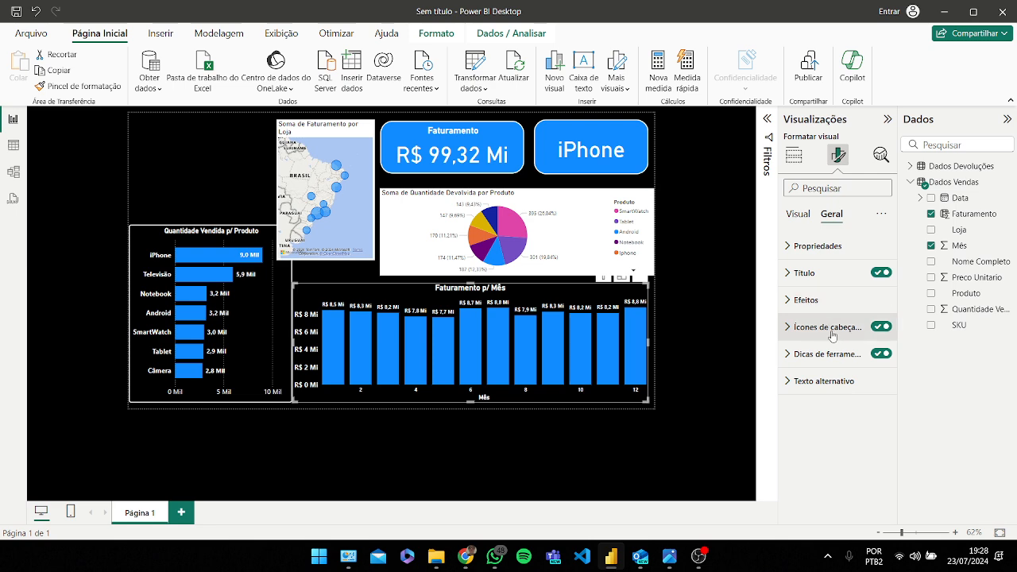
pyautogui.click(820, 302)
pyautogui.scroll(-3, 824, 342)
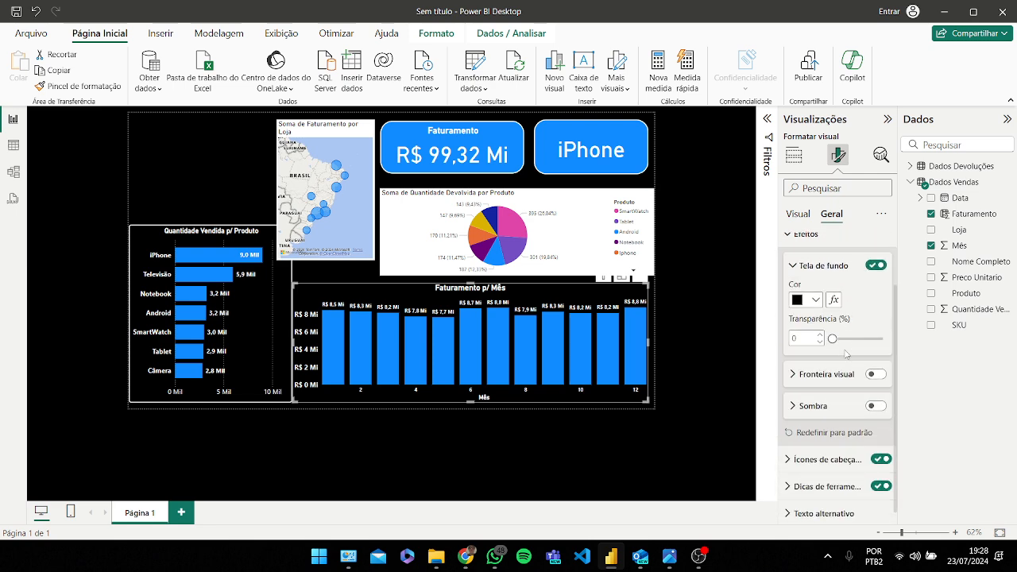
pyautogui.click(818, 367)
pyautogui.click(875, 366)
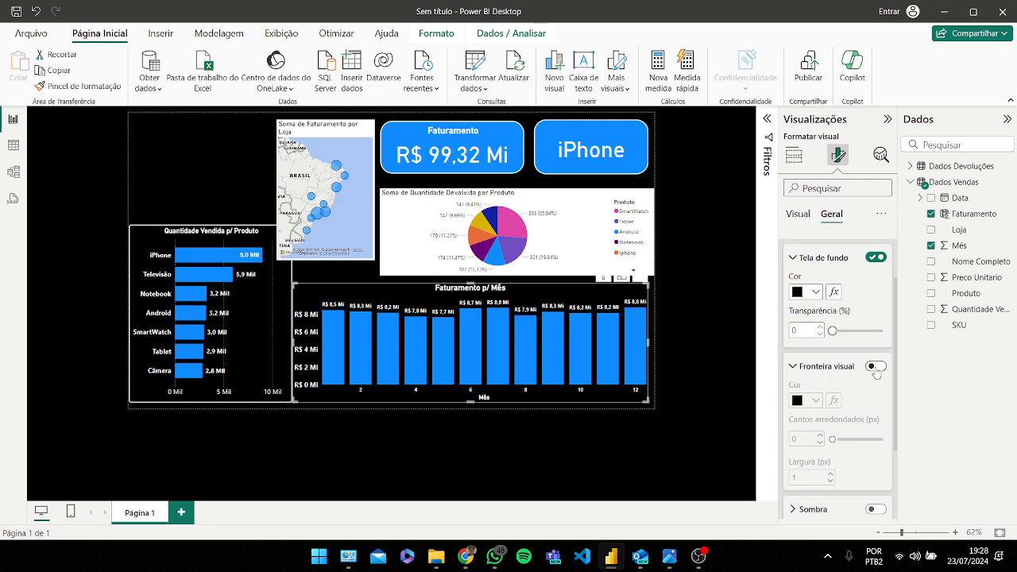
pyautogui.click(815, 401)
pyautogui.click(805, 342)
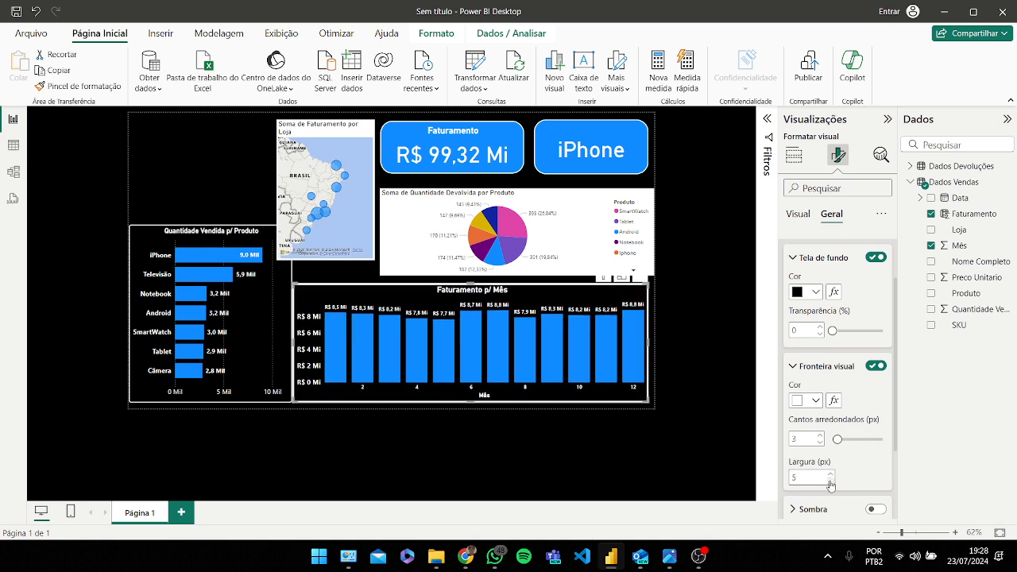
pyautogui.click(820, 436)
pyautogui.click(820, 436)
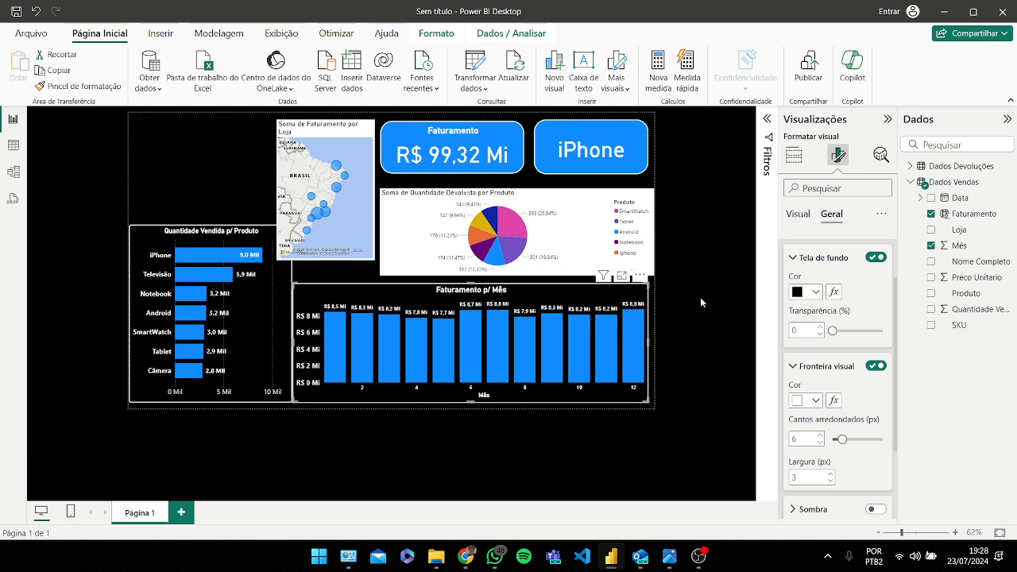
# Step: Copy the column chart's formatting onto the pie chart with the format painter
pyautogui.click(349, 270)
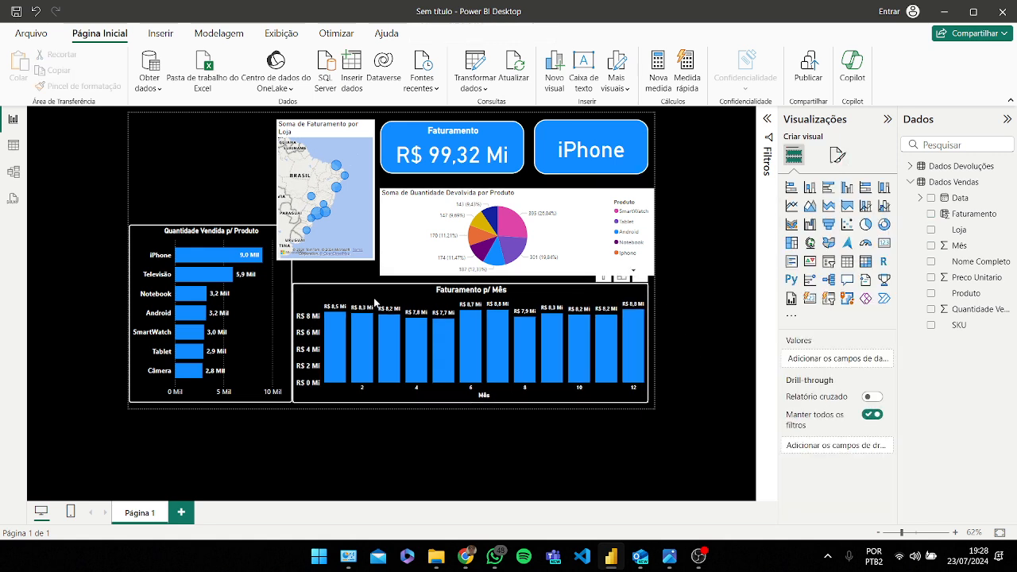
pyautogui.moveTo(375, 301); pyautogui.dragTo(379, 304)
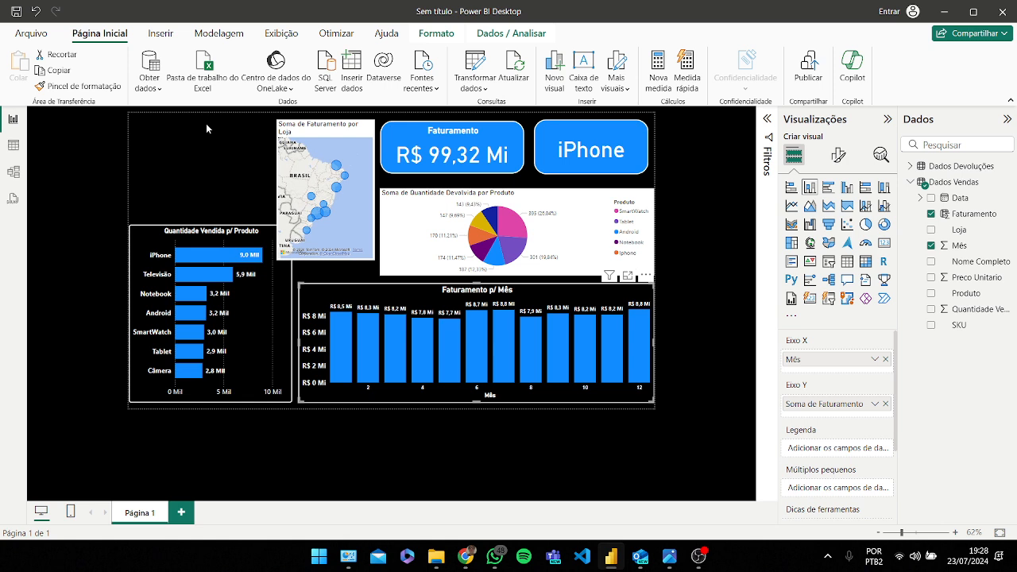
pyautogui.click(74, 87)
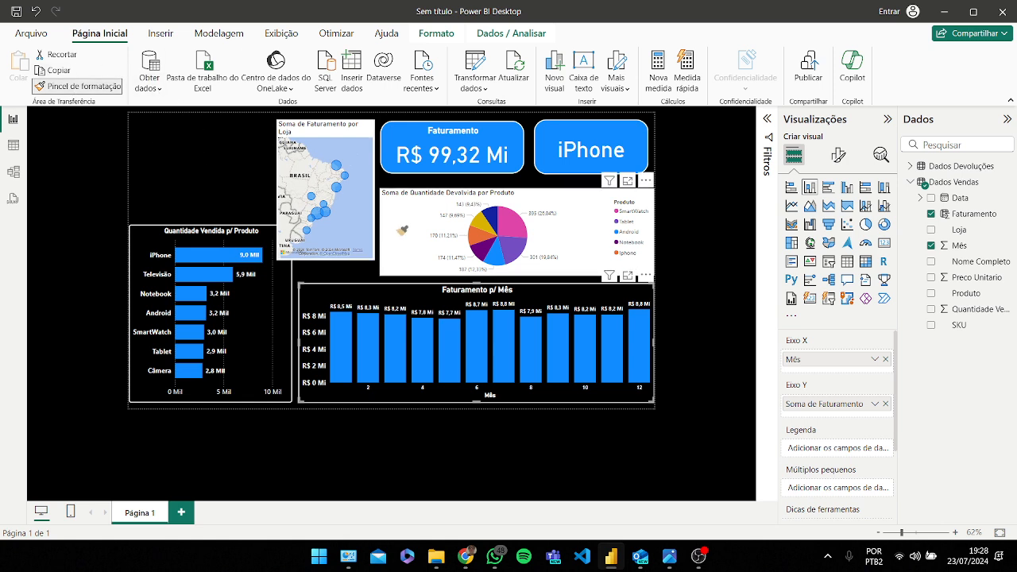
pyautogui.click(399, 223)
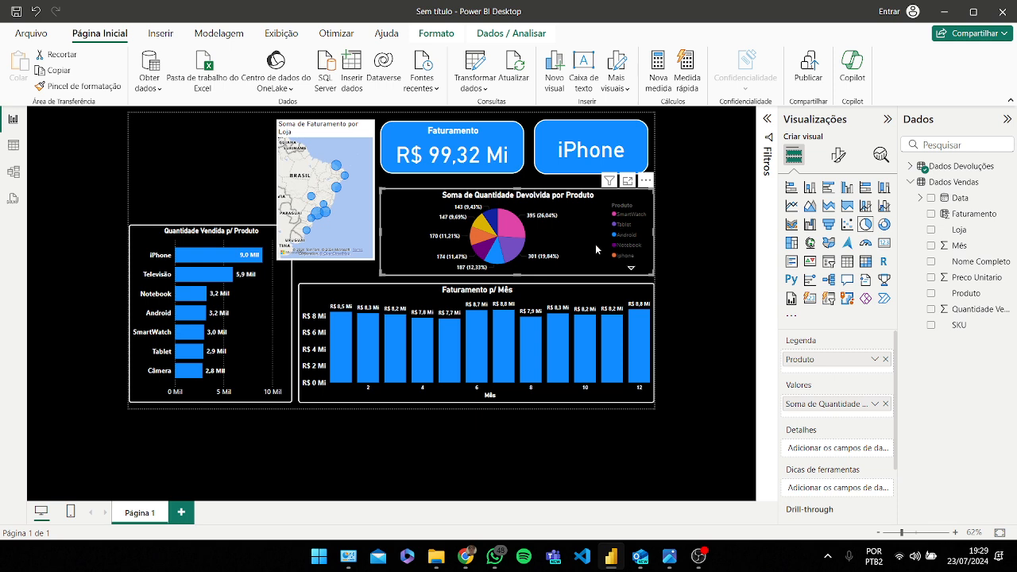
# Step: Set the pie chart's legend text color to white
pyautogui.click(839, 156)
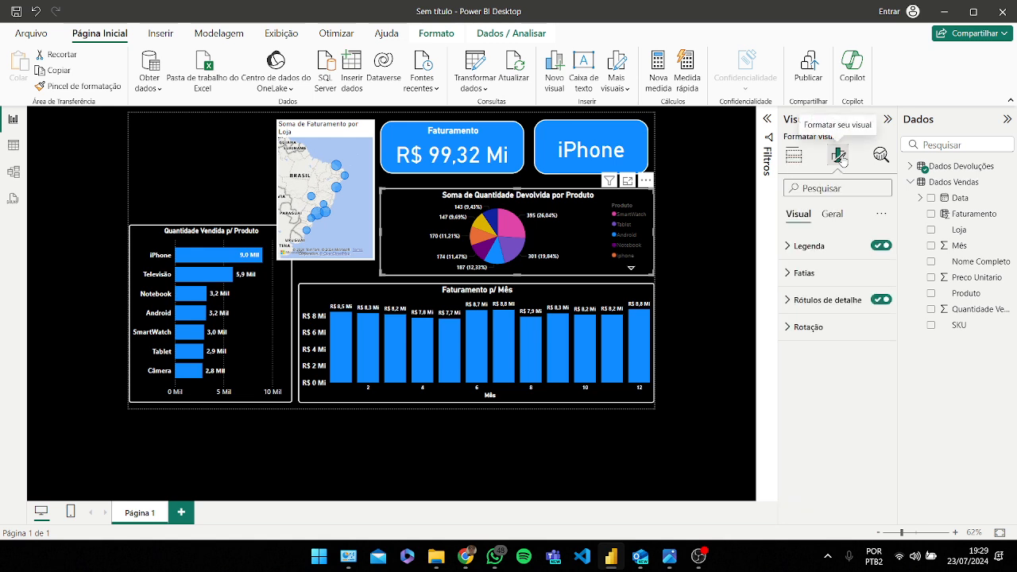
pyautogui.click(830, 306)
pyautogui.click(834, 450)
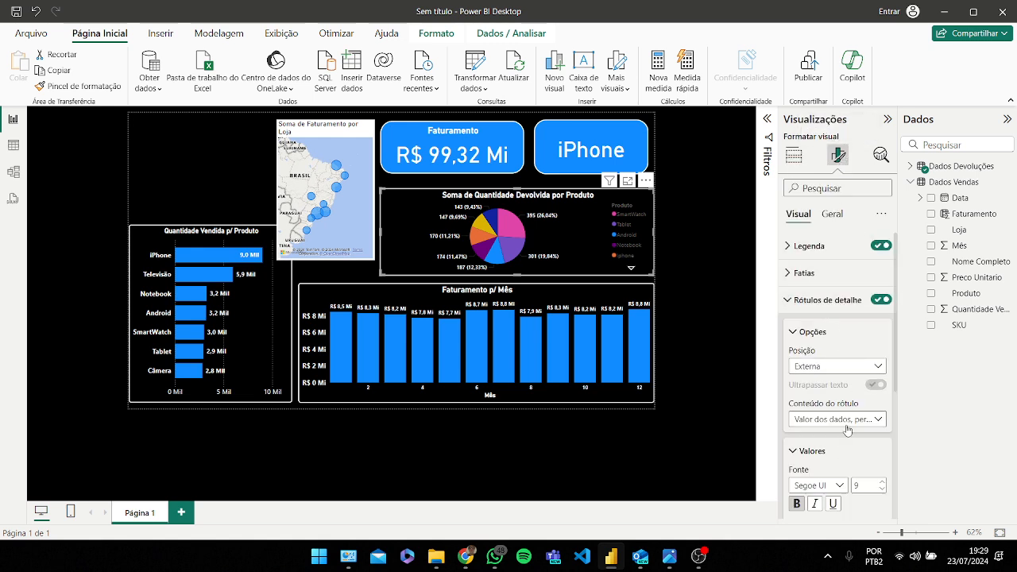
pyautogui.scroll(-5, 840, 412)
pyautogui.scroll(3, 839, 413)
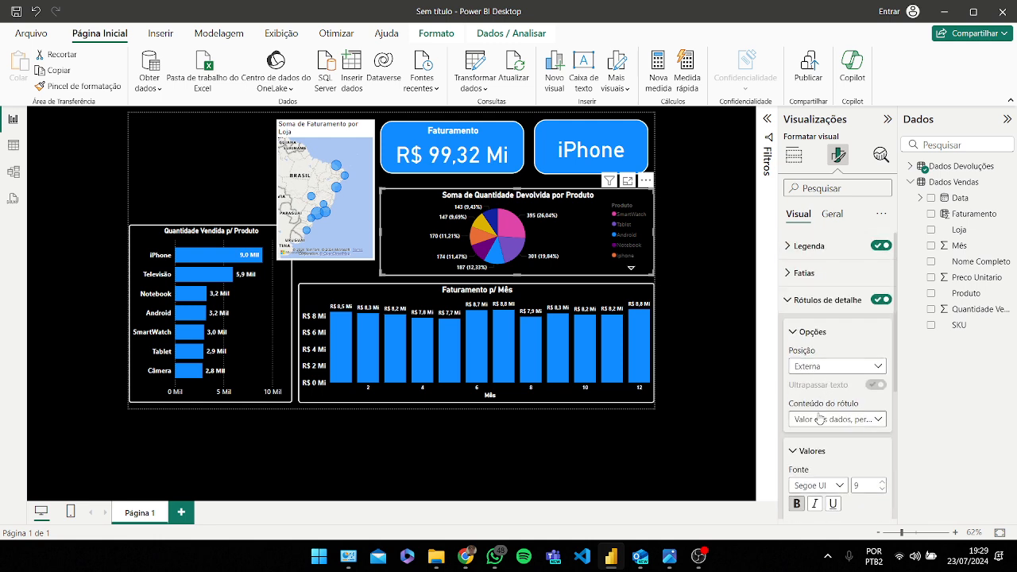
pyautogui.click(818, 247)
pyautogui.scroll(-2, 831, 334)
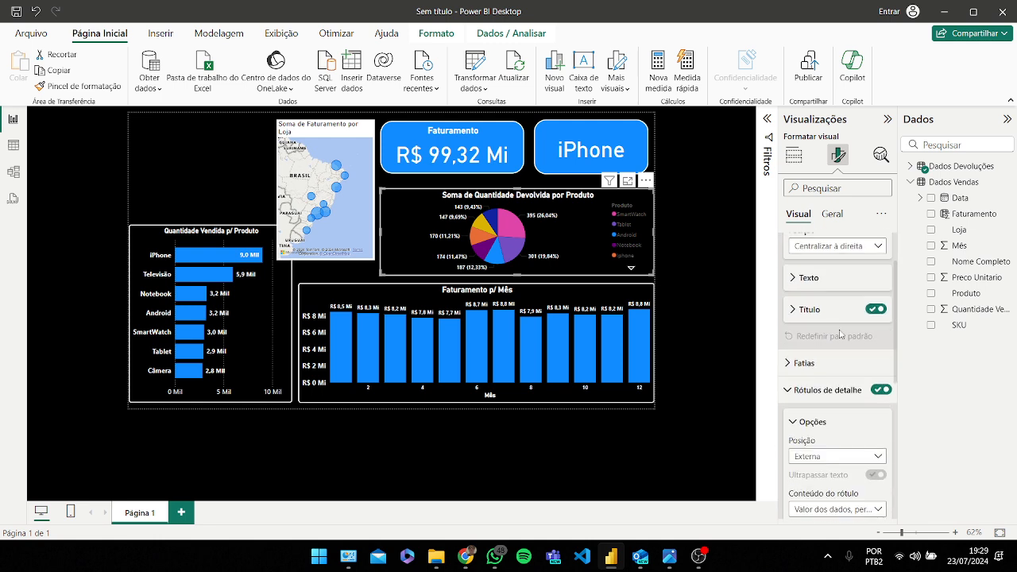
pyautogui.scroll(2, 834, 345)
pyautogui.click(818, 350)
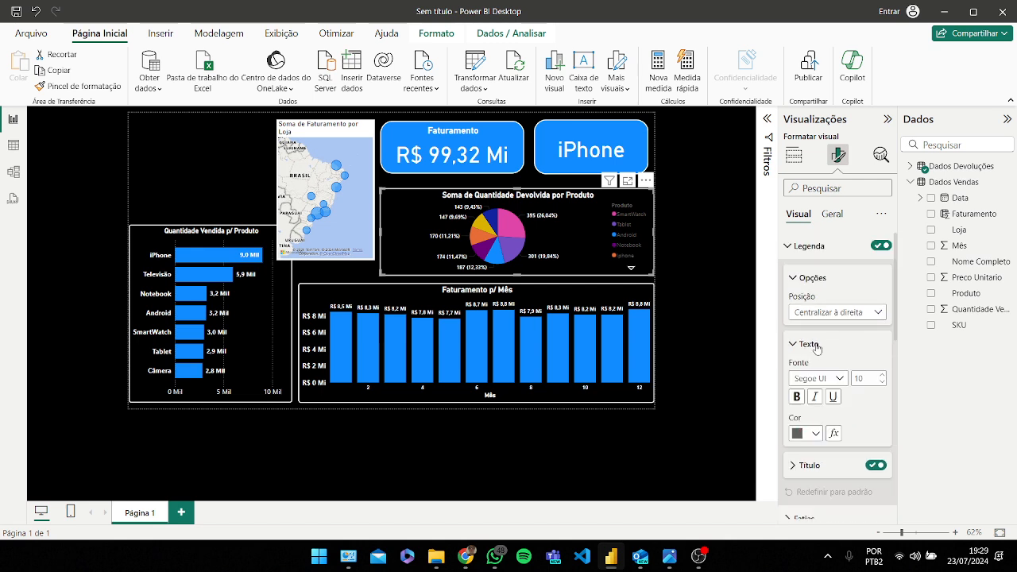
pyautogui.scroll(-2, 818, 358)
pyautogui.click(806, 367)
pyautogui.click(806, 309)
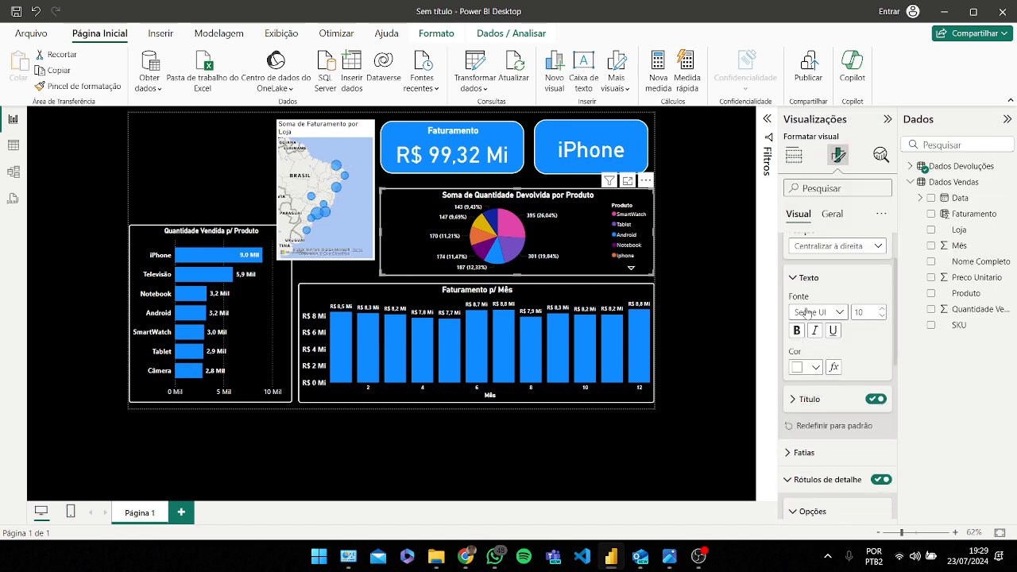
# Step: Move the store map further left on the canvas
pyautogui.click(350, 146)
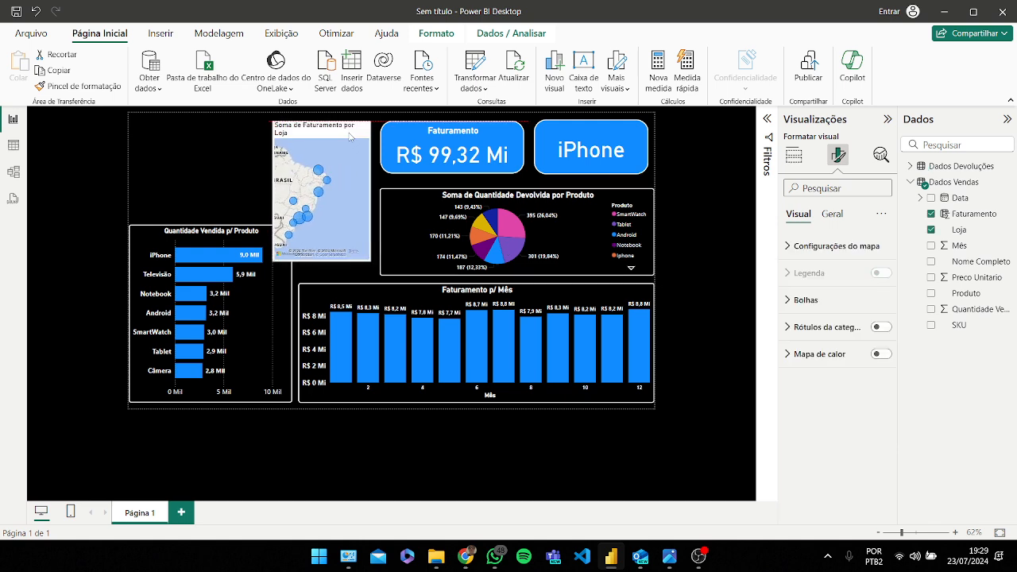
pyautogui.moveTo(350, 146); pyautogui.dragTo(284, 147)
# Step: Enlarge the pie chart from its upper-left corner and nudge it down and left beside the map
pyautogui.click(631, 267)
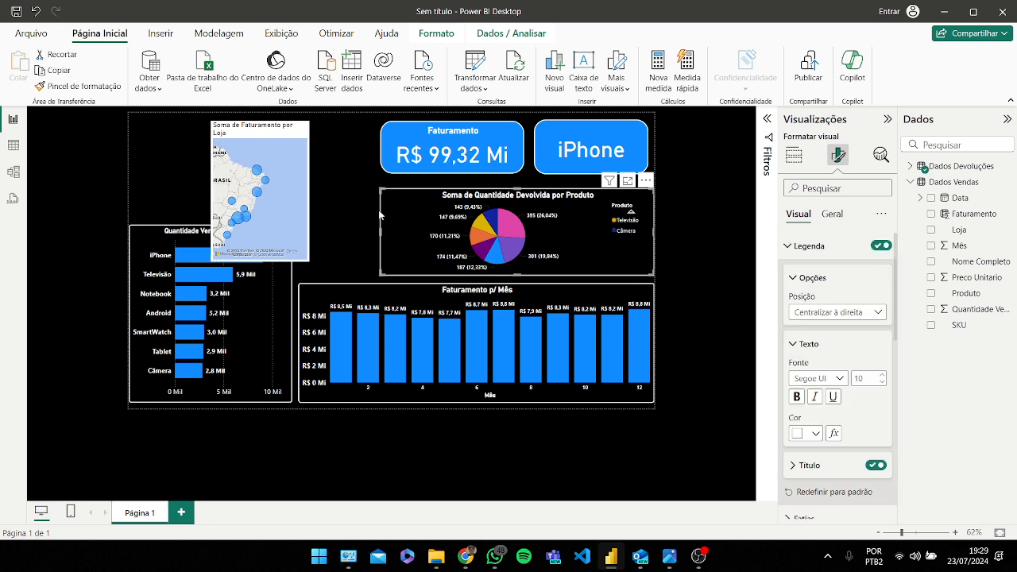
pyautogui.moveTo(378, 189); pyautogui.dragTo(362, 169)
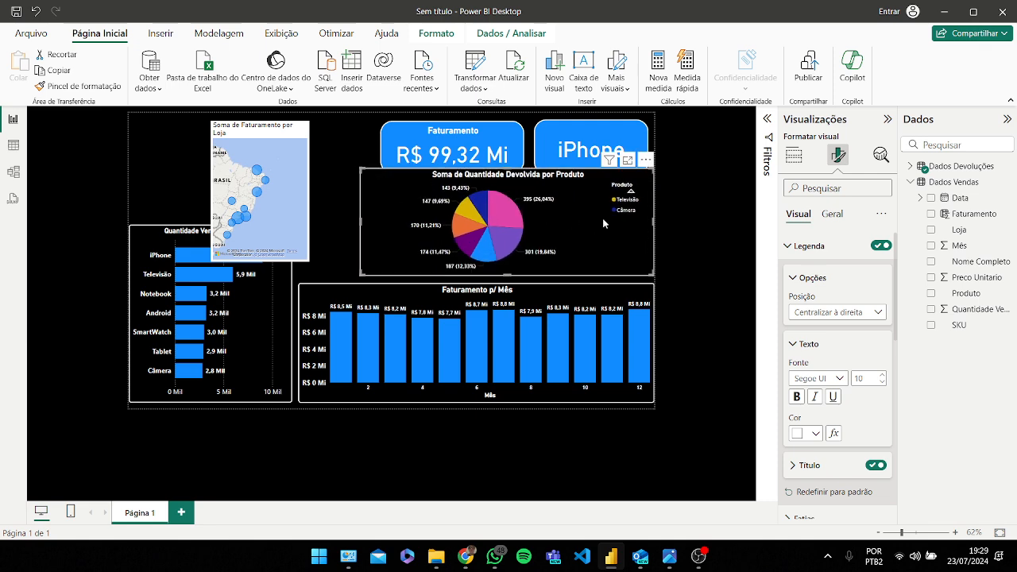
pyautogui.click(630, 192)
pyautogui.click(631, 192)
pyautogui.click(631, 192)
pyautogui.click(632, 192)
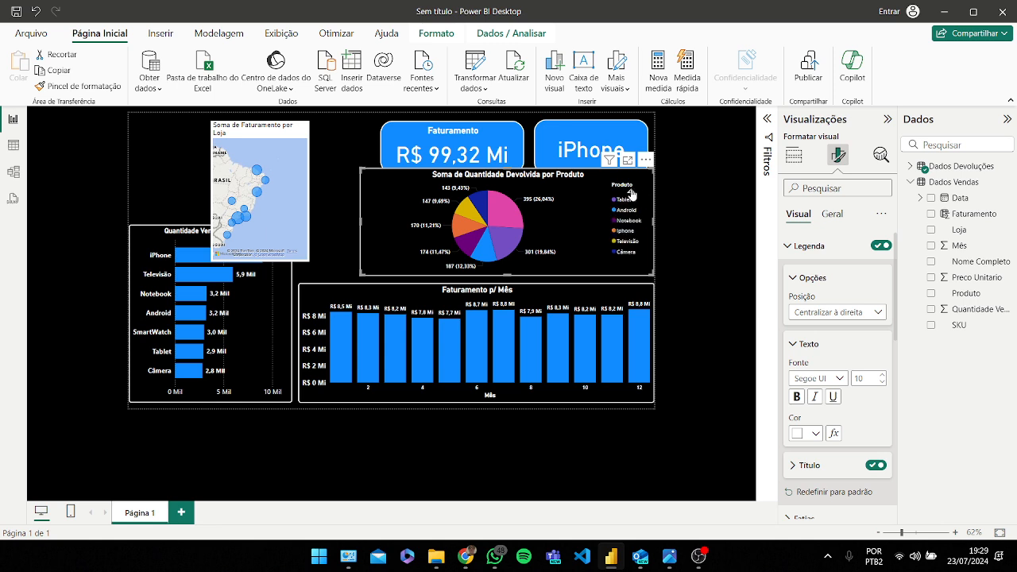
pyautogui.click(632, 192)
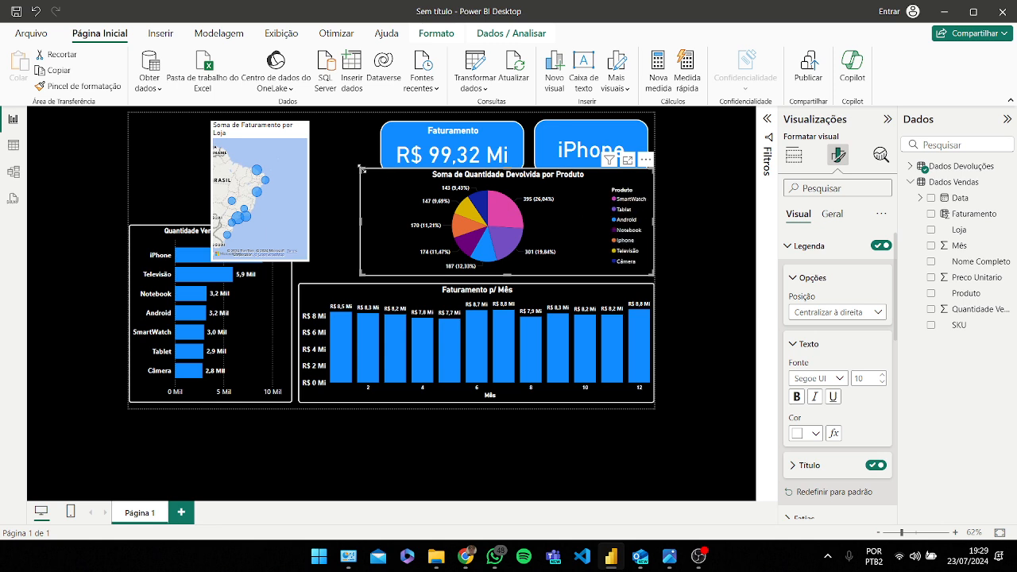
pyautogui.moveTo(361, 168); pyautogui.dragTo(366, 184)
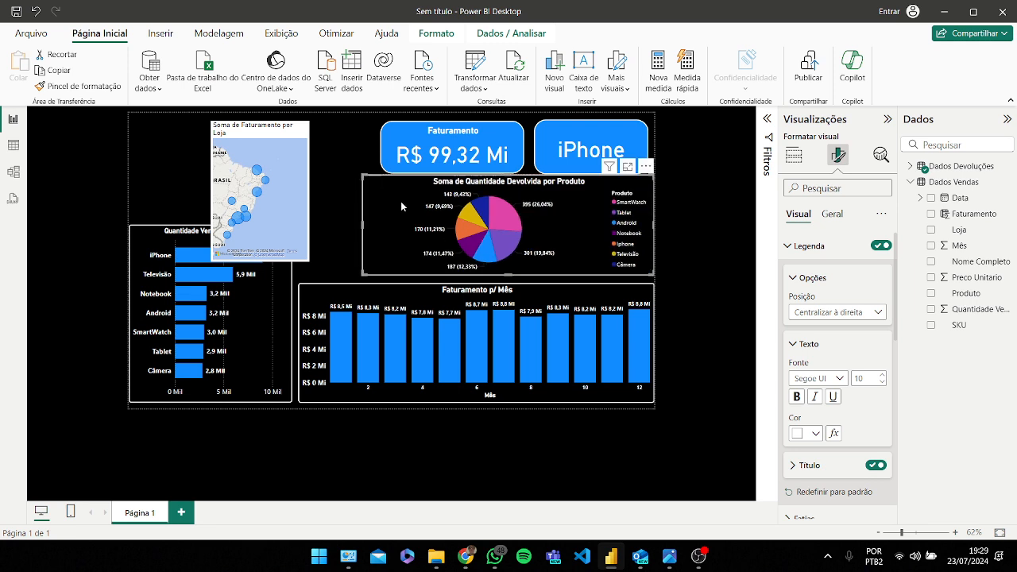
pyautogui.press('Down')
pyautogui.press('Down')
pyautogui.press('Down')
pyautogui.press('Down')
pyautogui.press('Down')
pyautogui.press('Down')
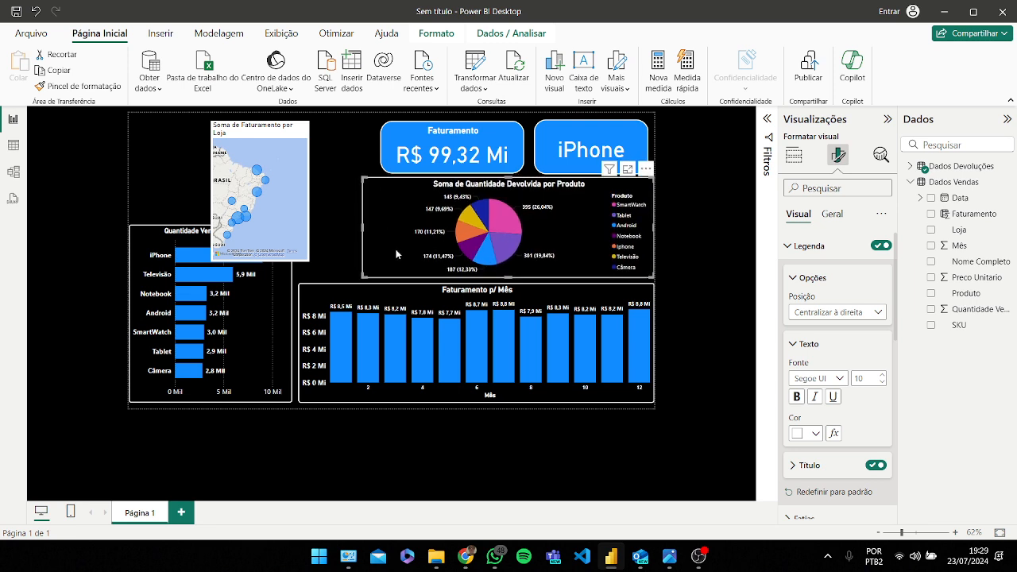
pyautogui.press('Left')
pyautogui.press('Left')
pyautogui.press('Left')
pyautogui.press('Left')
pyautogui.press('Left')
pyautogui.press('Left')
pyautogui.press('Left')
pyautogui.press('Left')
pyautogui.press('Left')
pyautogui.press('Left')
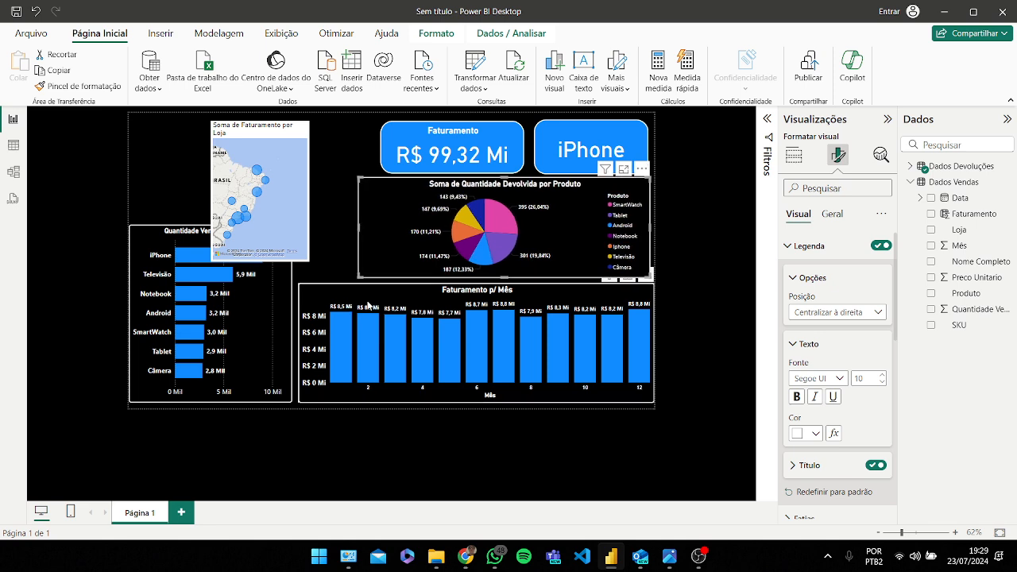
# Step: Adjust the column chart's right edge so it lines up with the pie chart
pyautogui.click(617, 347)
pyautogui.moveTo(653, 341); pyautogui.dragTo(638, 344)
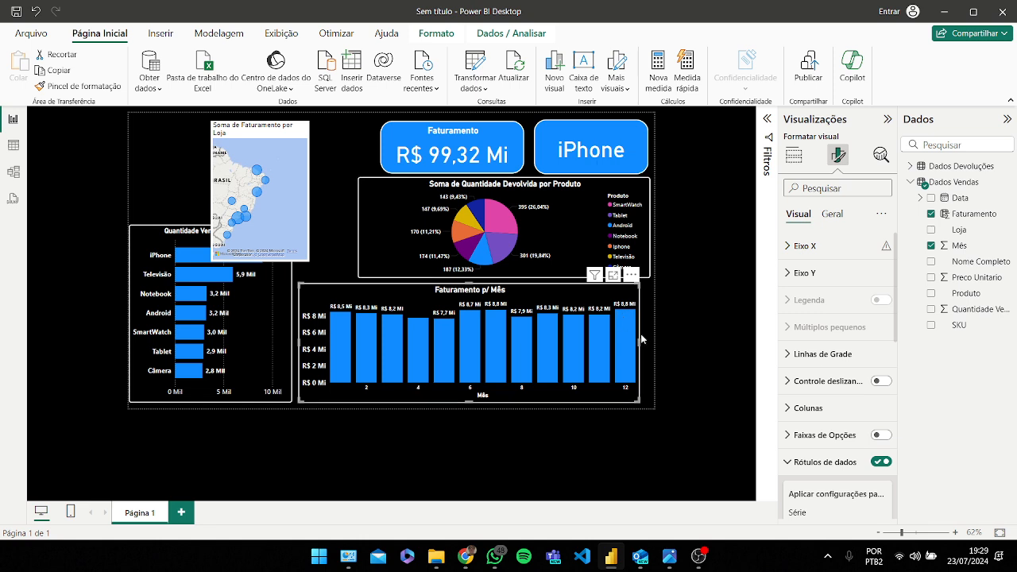
pyautogui.moveTo(644, 345); pyautogui.dragTo(649, 347)
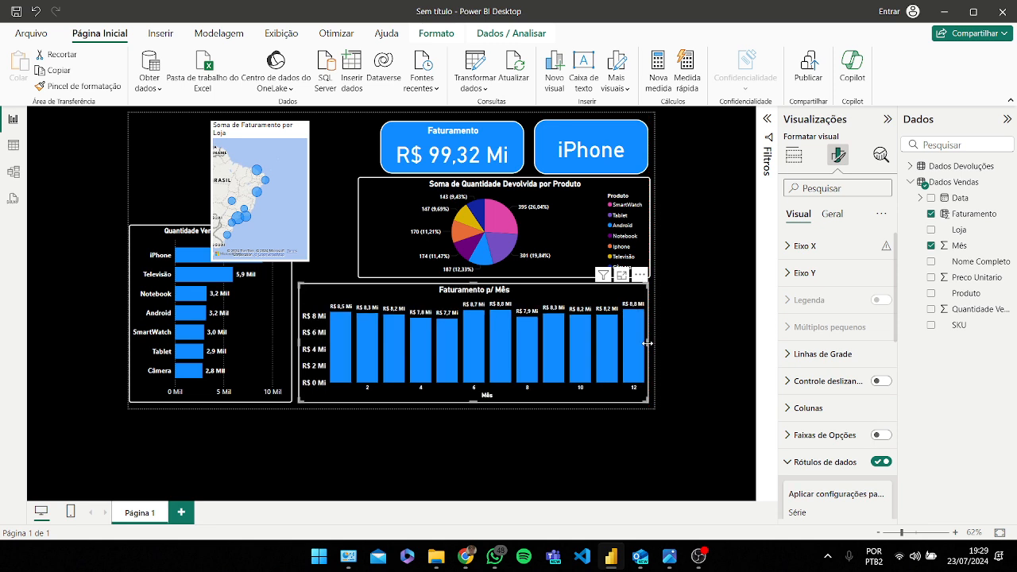
# Step: Widen the pie chart from its left edge and nudge it up to align above the column chart
pyautogui.click(389, 228)
pyautogui.moveTo(358, 225); pyautogui.dragTo(350, 226)
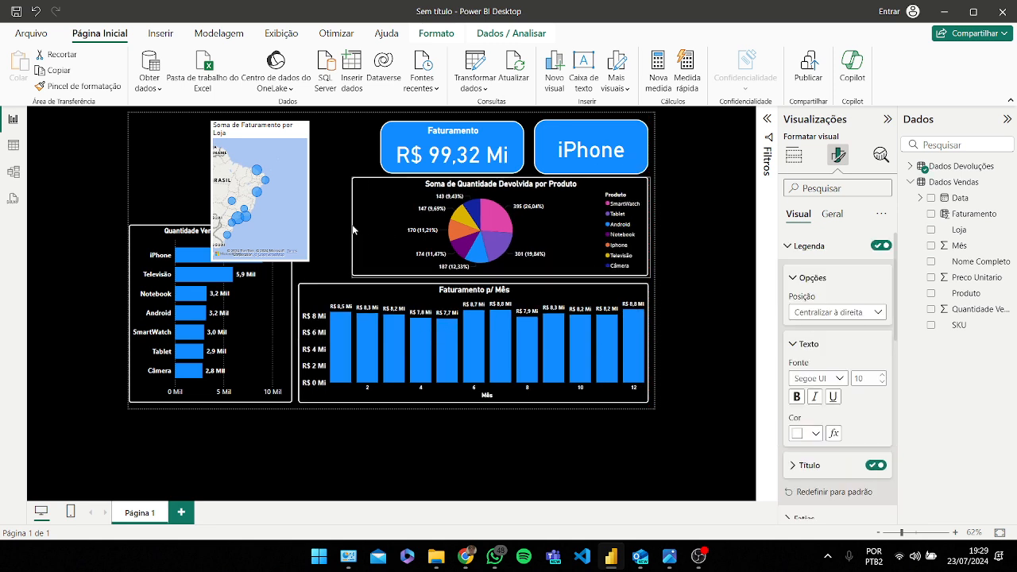
pyautogui.moveTo(549, 234); pyautogui.dragTo(550, 236)
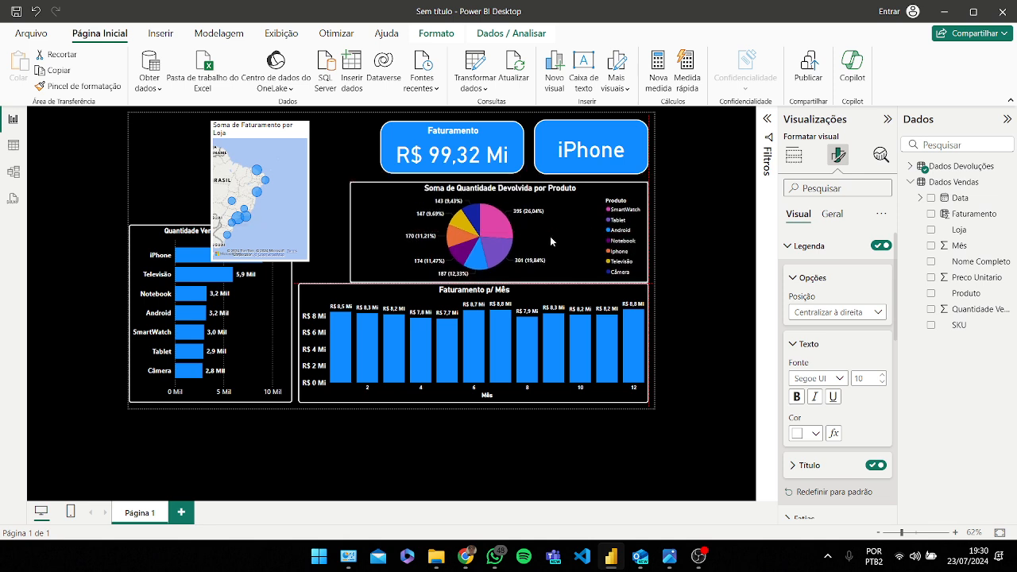
pyautogui.press('Up')
pyautogui.press('Up')
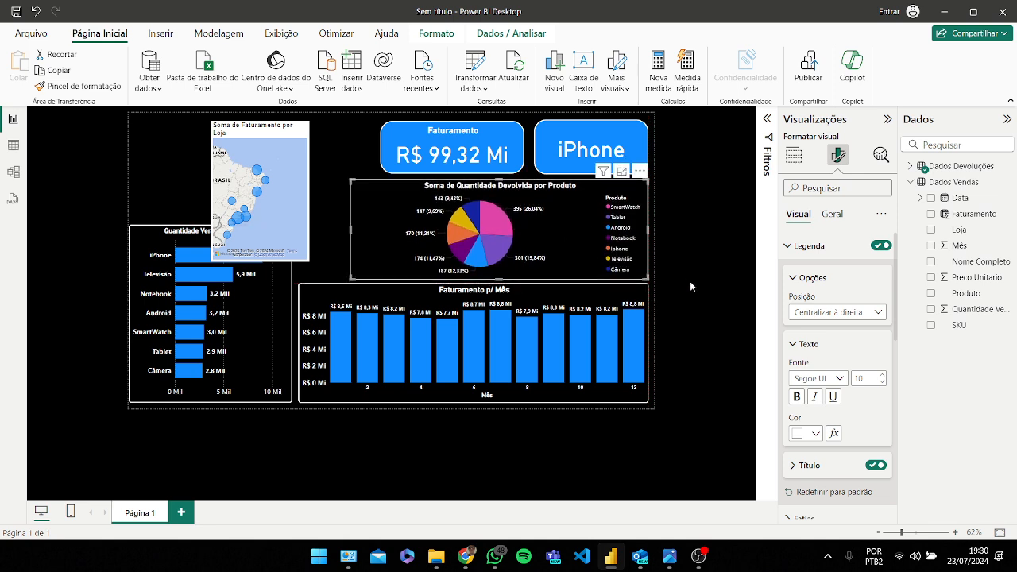
pyautogui.press('Left')
pyautogui.press('Left')
pyautogui.press('Left')
pyautogui.press('Left')
pyautogui.press('Left')
pyautogui.press('Left')
pyautogui.press('Left')
pyautogui.press('Left')
pyautogui.press('Right')
pyautogui.press('Right')
pyautogui.press('Right')
pyautogui.press('Right')
pyautogui.press('Right')
pyautogui.press('Right')
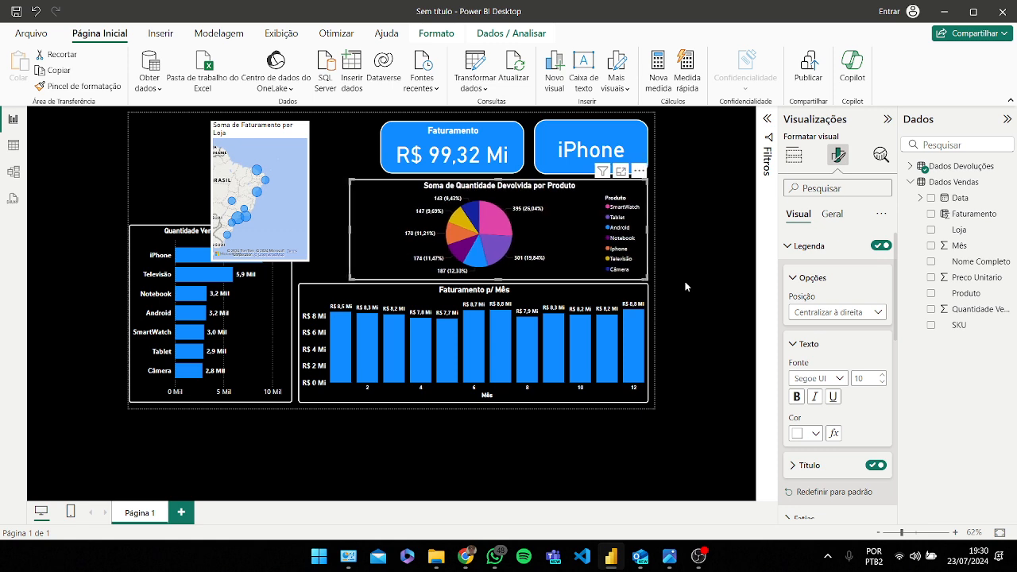
# Step: Narrow the pie chart from its left edge so it sits under the Faturamento and iPhone cards
pyautogui.click(331, 207)
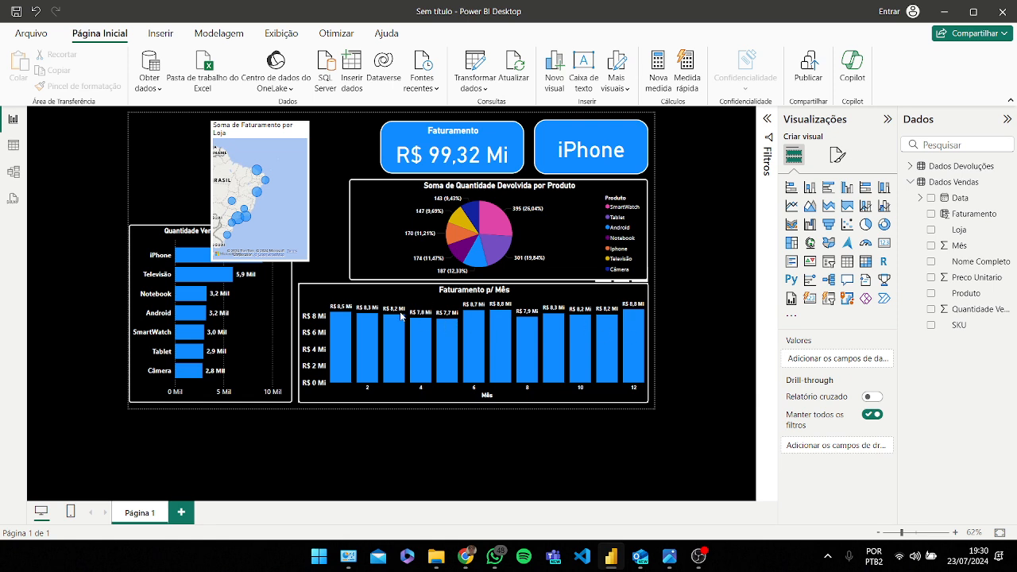
pyautogui.click(381, 216)
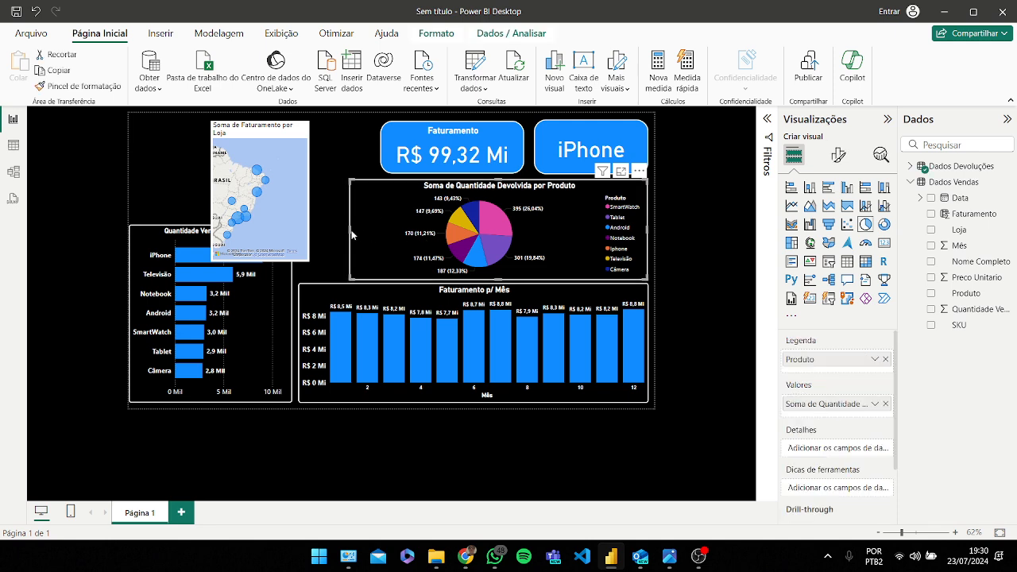
pyautogui.moveTo(348, 230); pyautogui.dragTo(434, 243)
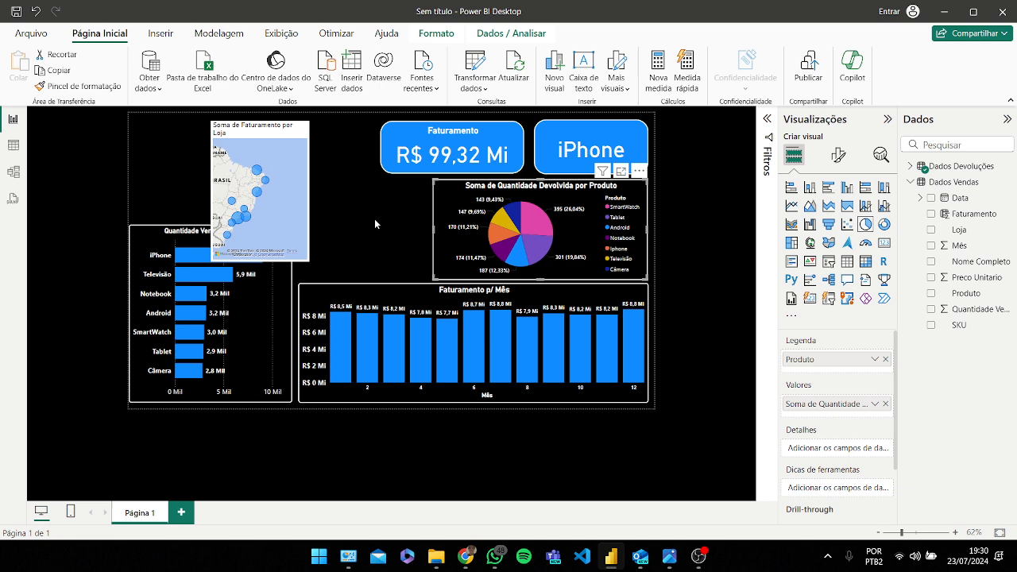
# Step: Nudge the Faturamento card slightly right and up beside the iPhone card
pyautogui.click(417, 140)
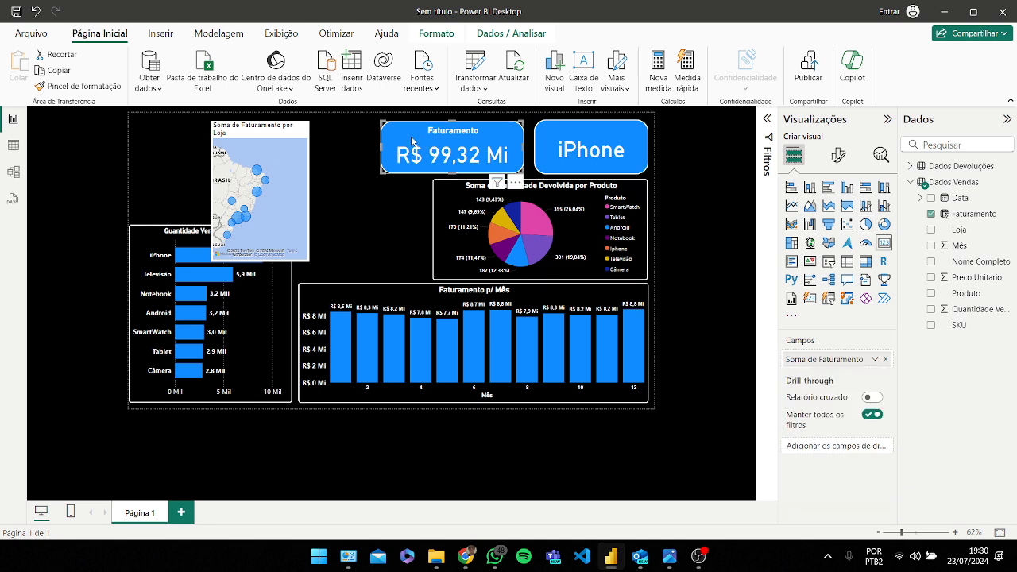
pyautogui.moveTo(380, 149)
pyautogui.mouseDown()
pyautogui.moveTo(408, 152)
pyautogui.moveTo(379, 151)
pyautogui.mouseUp()
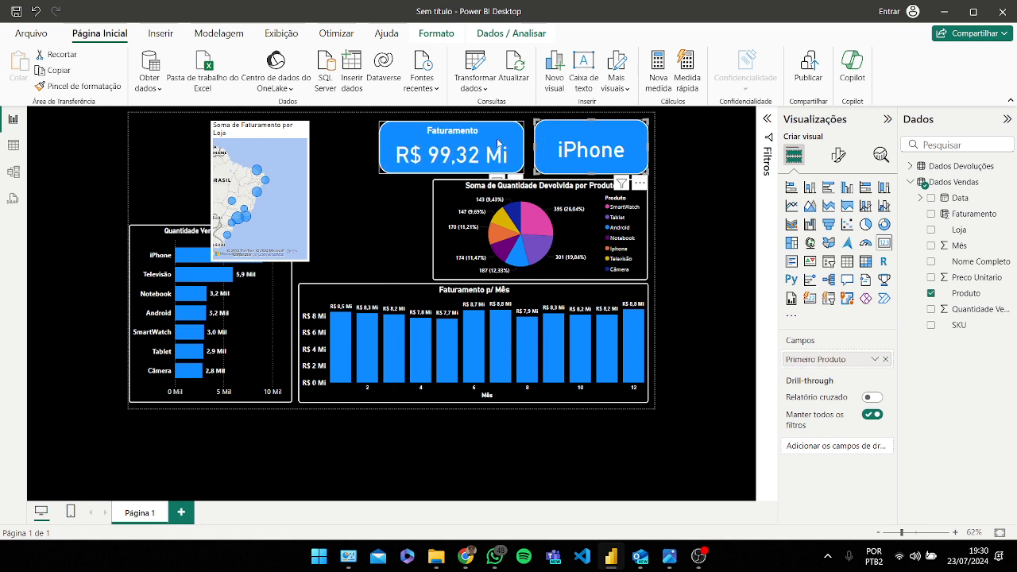
pyautogui.moveTo(498, 142); pyautogui.dragTo(500, 136)
# Step: Widen the store map slightly and move it right so it sits beside the Faturamento card
pyautogui.moveTo(289, 177); pyautogui.dragTo(320, 176)
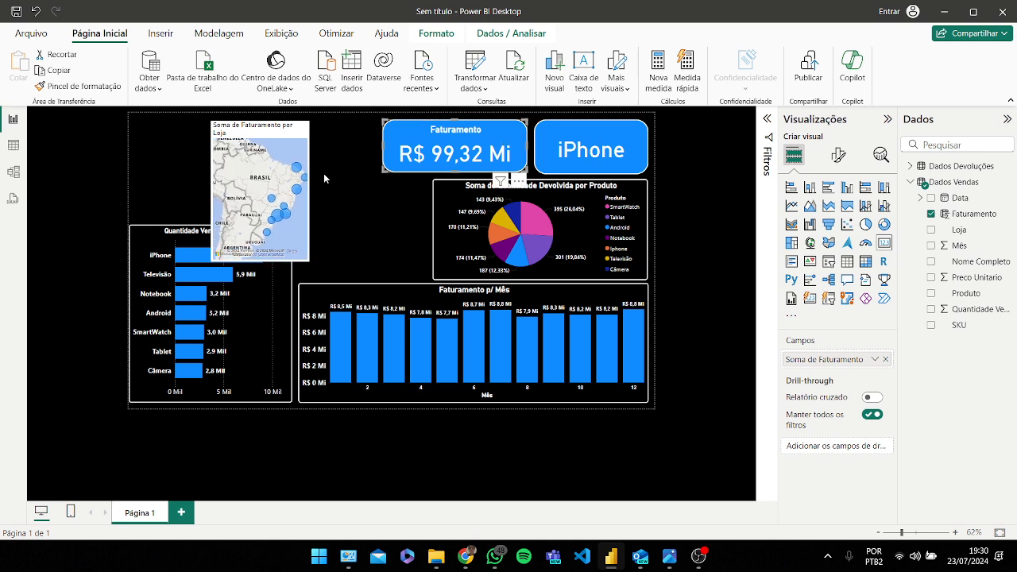
pyautogui.moveTo(290, 138); pyautogui.dragTo(371, 141)
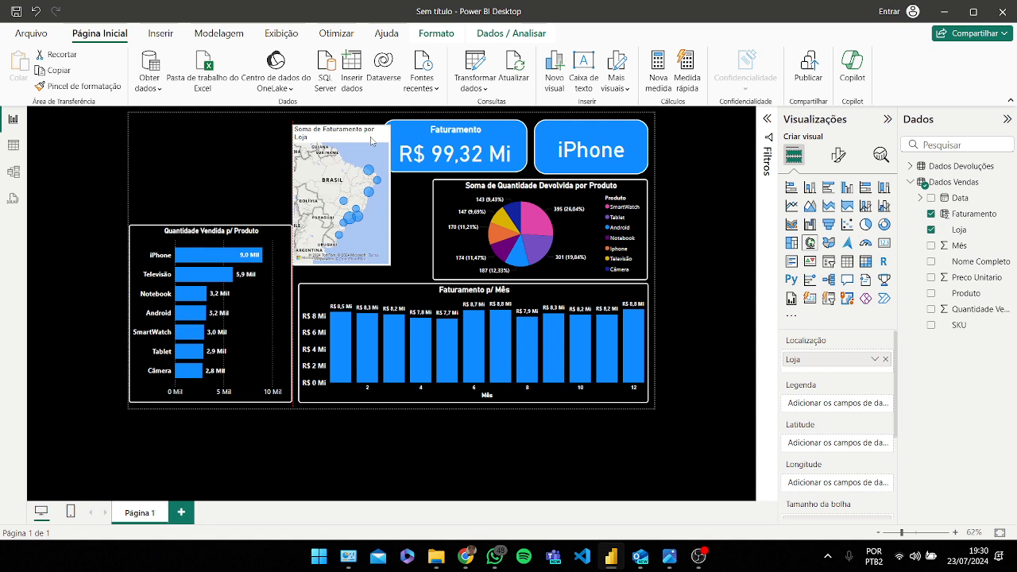
# Step: Narrow the product bar chart from its right edge and extend the monthly column chart leftwards to meet it
pyautogui.click(290, 316)
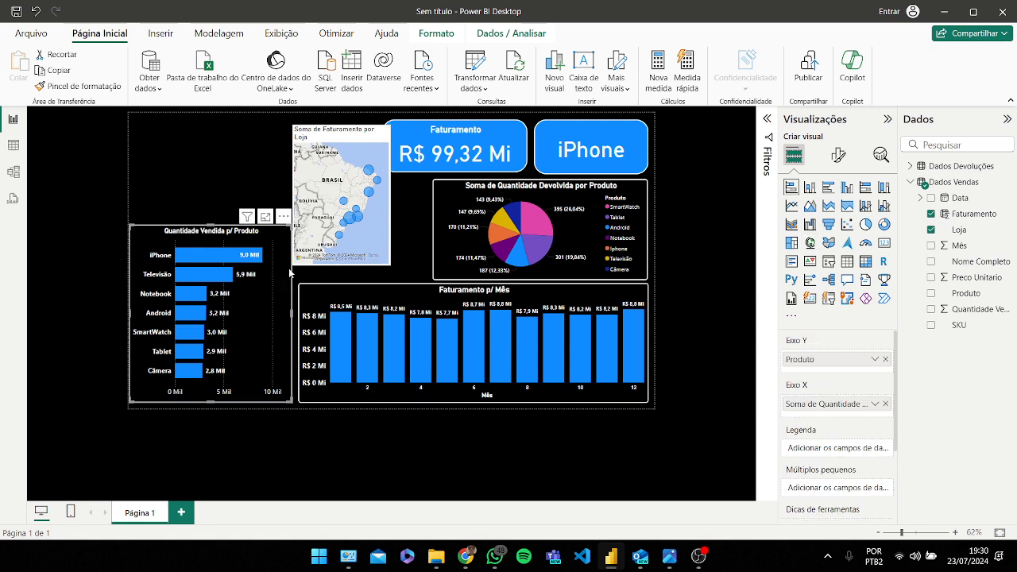
pyautogui.moveTo(292, 314); pyautogui.dragTo(287, 349)
pyautogui.click(306, 323)
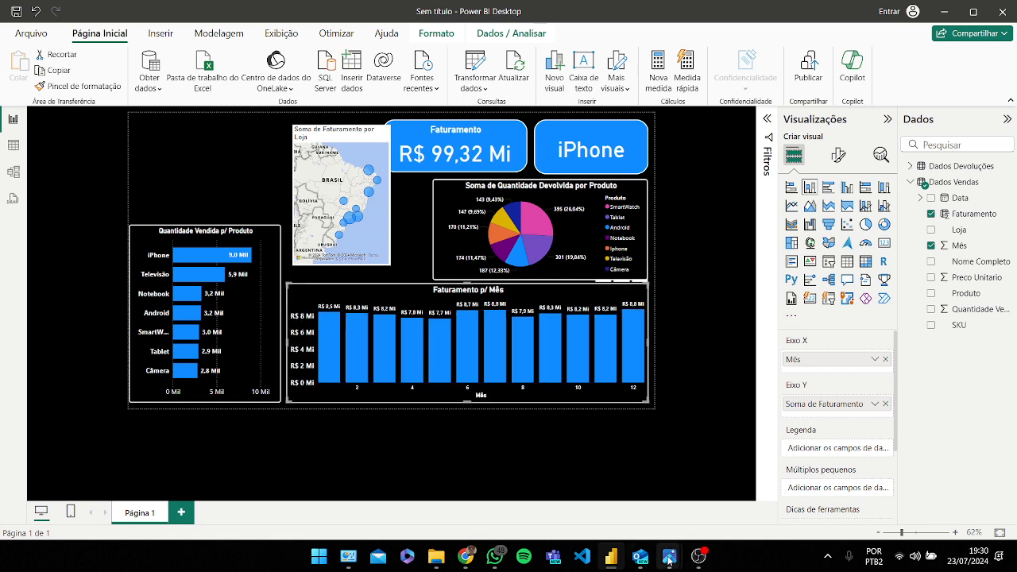
# Step: Shrink the Faturamento card from its top-left corner, moving the map aside and back to reach it
pyautogui.moveTo(669, 558)
pyautogui.moveTo(729, 487)
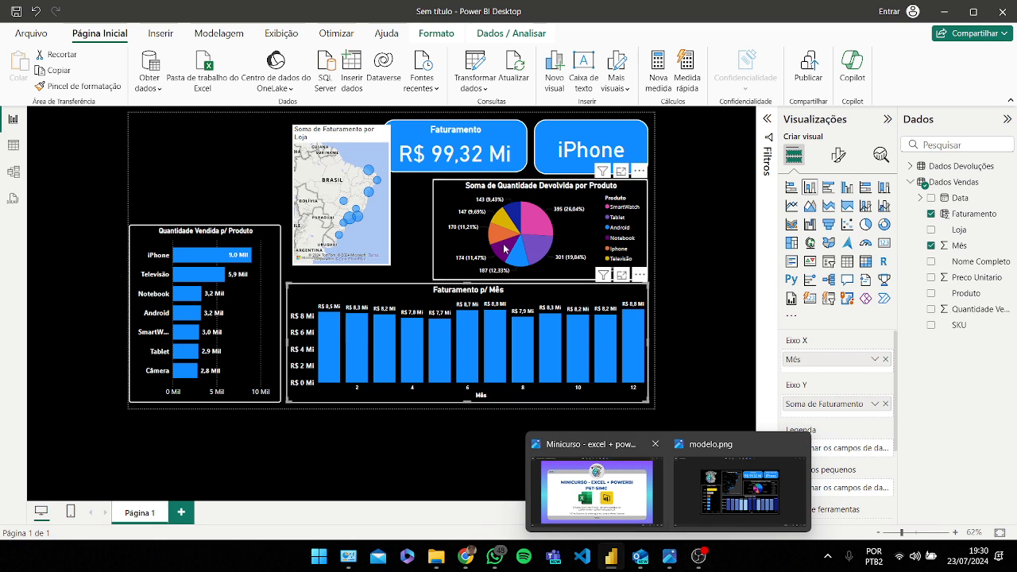
pyautogui.moveTo(353, 141); pyautogui.dragTo(271, 137)
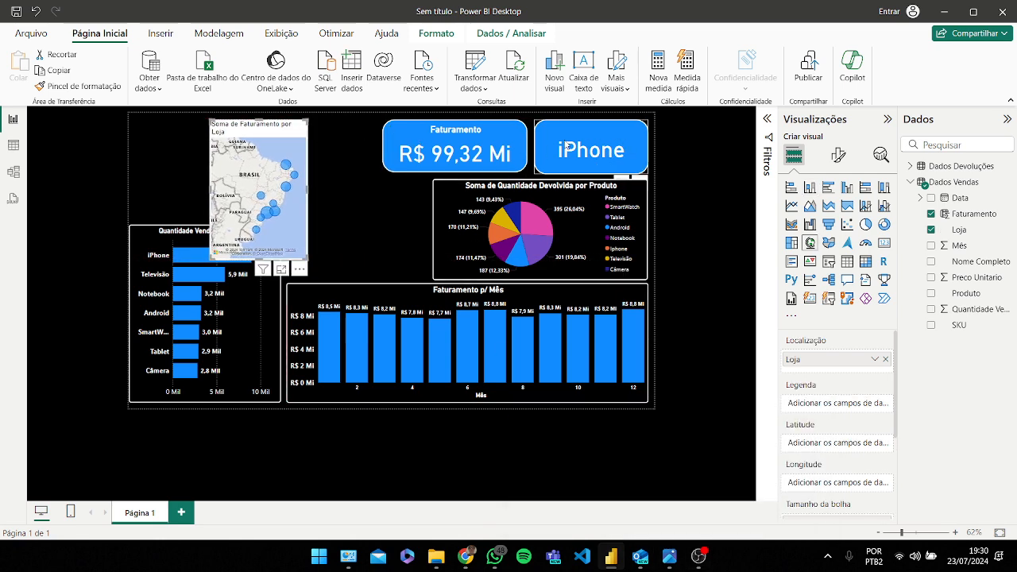
pyautogui.click(386, 150)
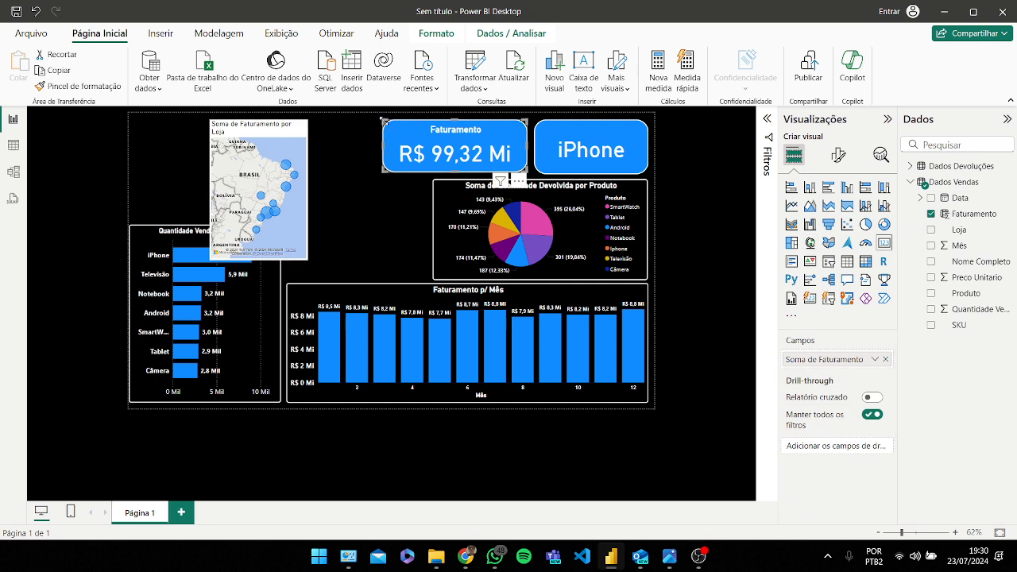
pyautogui.moveTo(382, 121); pyautogui.dragTo(392, 128)
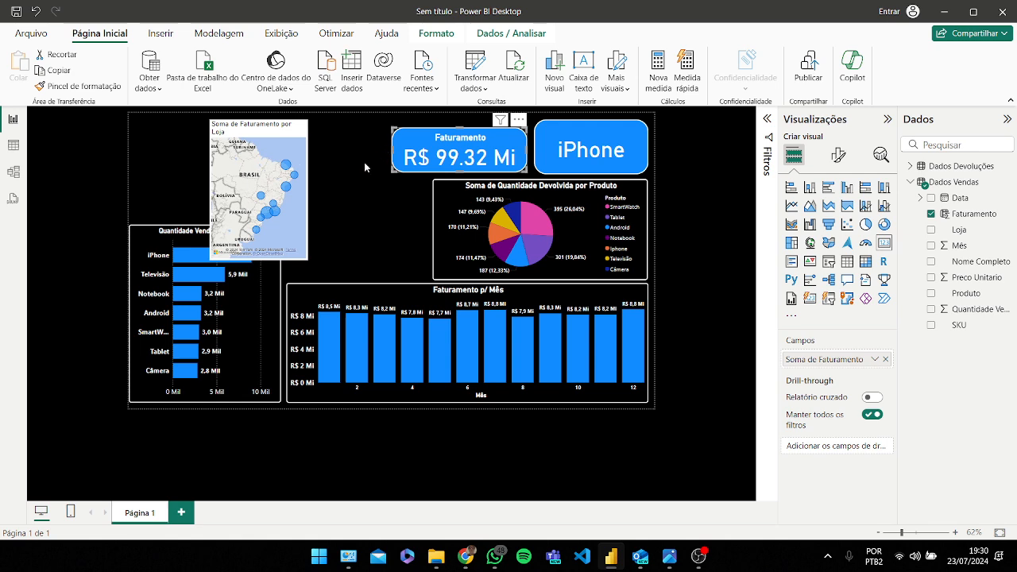
pyautogui.moveTo(278, 135); pyautogui.dragTo(355, 139)
# Step: Widen the returns pie chart from its left edge so it reaches the map
pyautogui.click(451, 218)
pyautogui.click(439, 234)
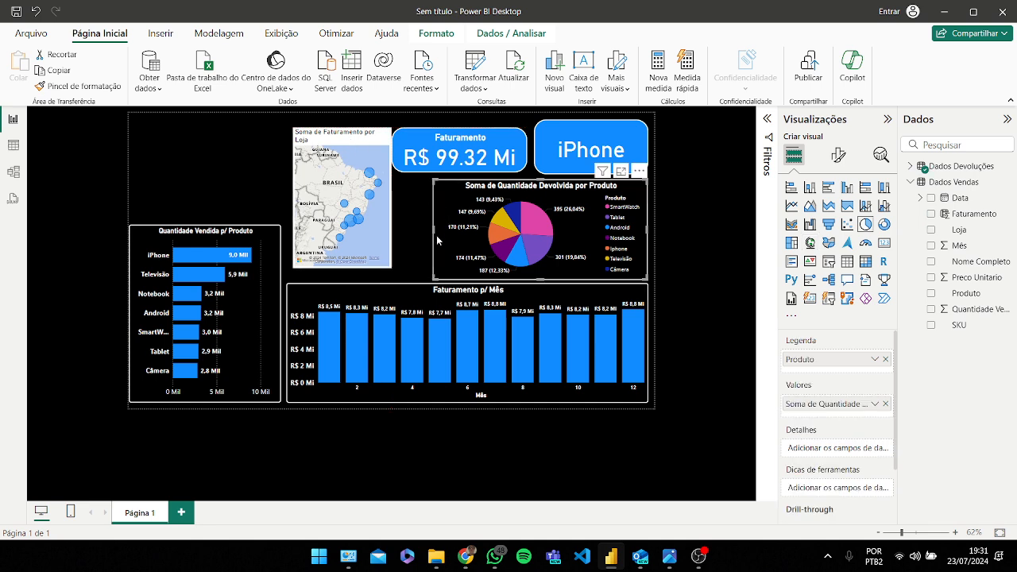
pyautogui.moveTo(434, 233); pyautogui.dragTo(399, 228)
# Step: Realign the Faturamento and iPhone cards in a row above the pie chart
pyautogui.moveTo(505, 139); pyautogui.dragTo(508, 135)
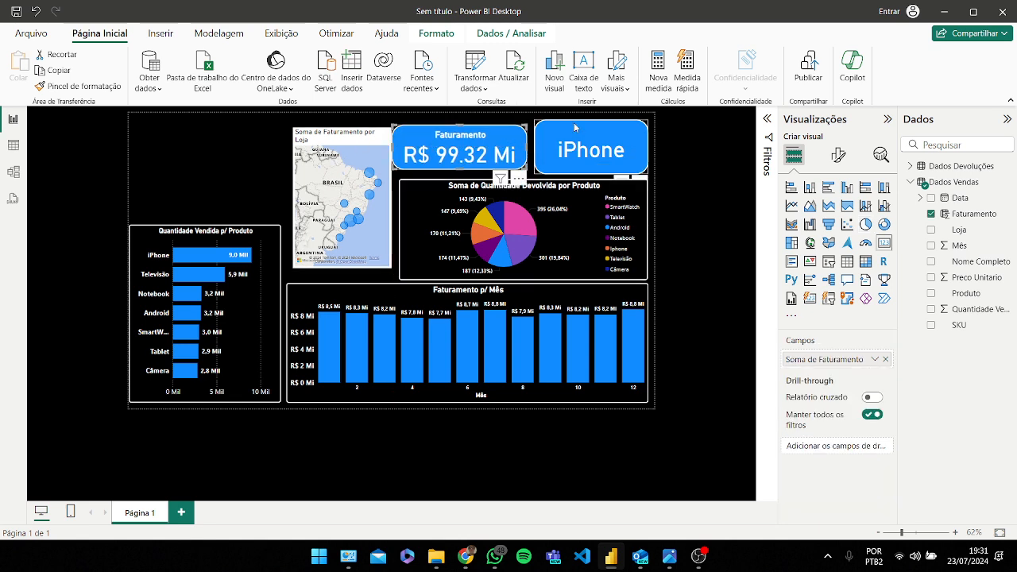
pyautogui.click(556, 131)
pyautogui.moveTo(569, 149); pyautogui.dragTo(566, 141)
pyautogui.moveTo(494, 141); pyautogui.dragTo(502, 141)
pyautogui.click(543, 131)
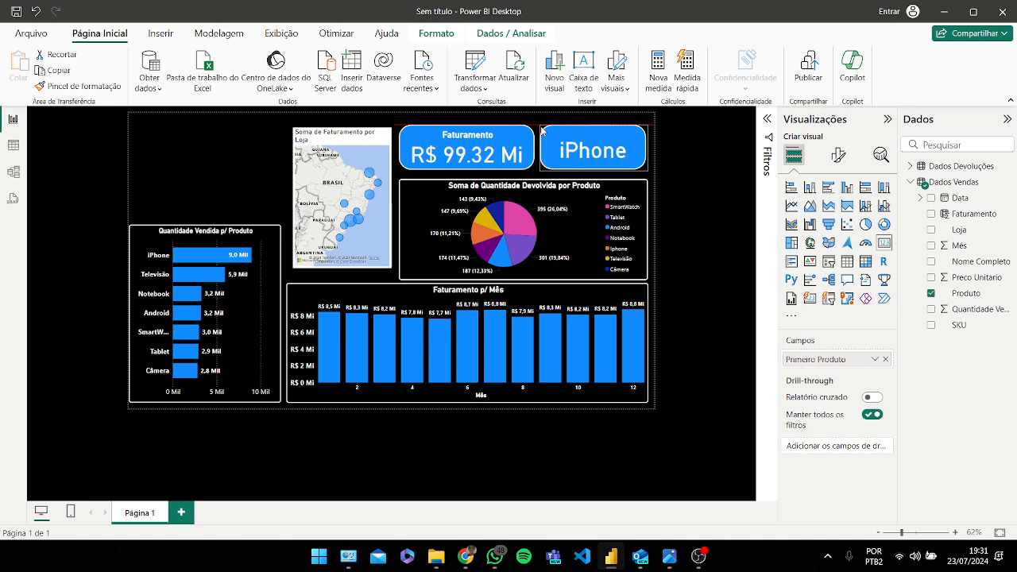
# Step: Enlarge the store map from its top-left corner and bottom edge to fill the space beside the pie chart
pyautogui.click(309, 140)
pyautogui.moveTo(293, 128); pyautogui.dragTo(283, 120)
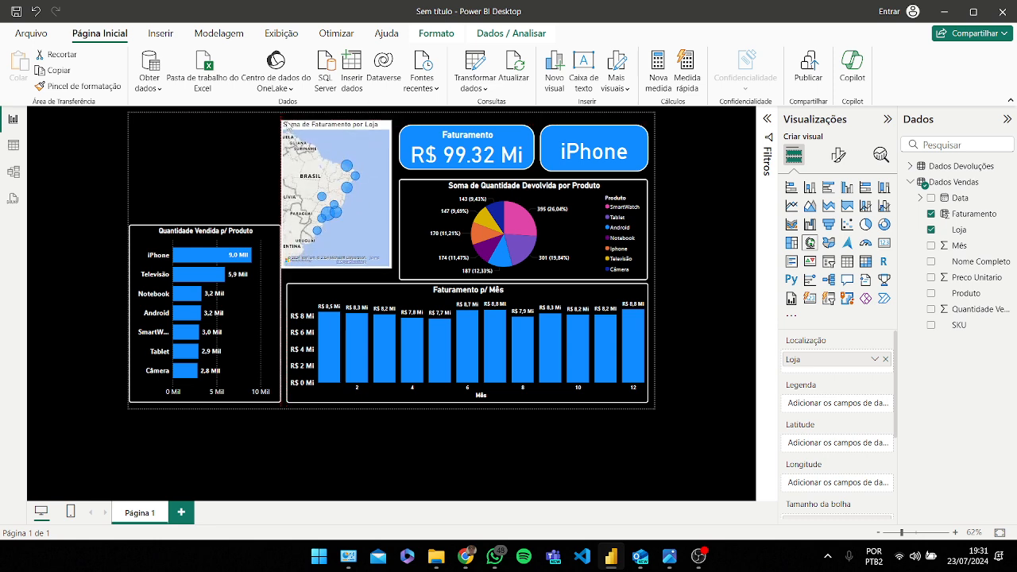
pyautogui.moveTo(284, 123); pyautogui.dragTo(287, 120)
pyautogui.moveTo(390, 268); pyautogui.dragTo(392, 276)
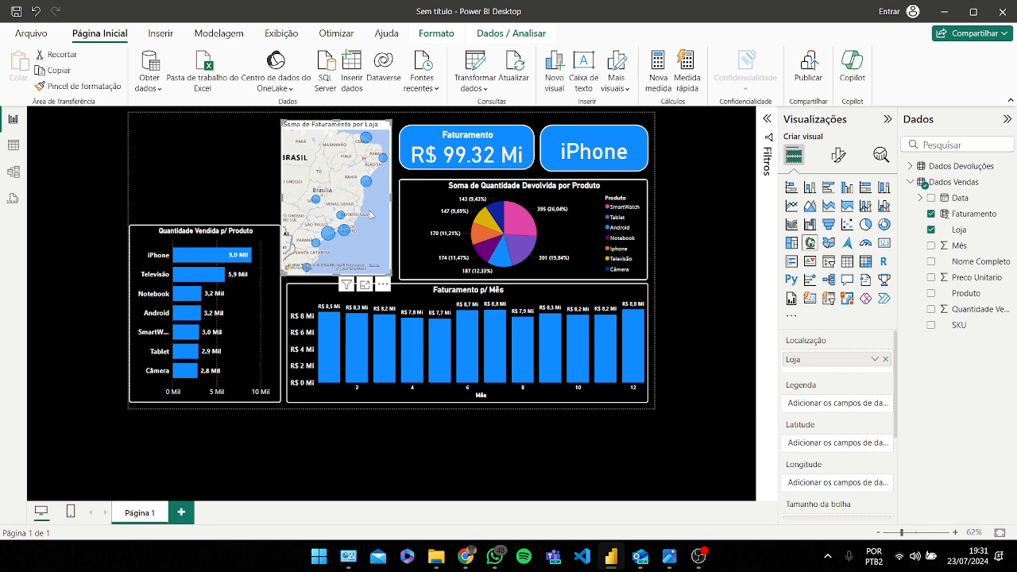
pyautogui.moveTo(309, 131); pyautogui.dragTo(311, 130)
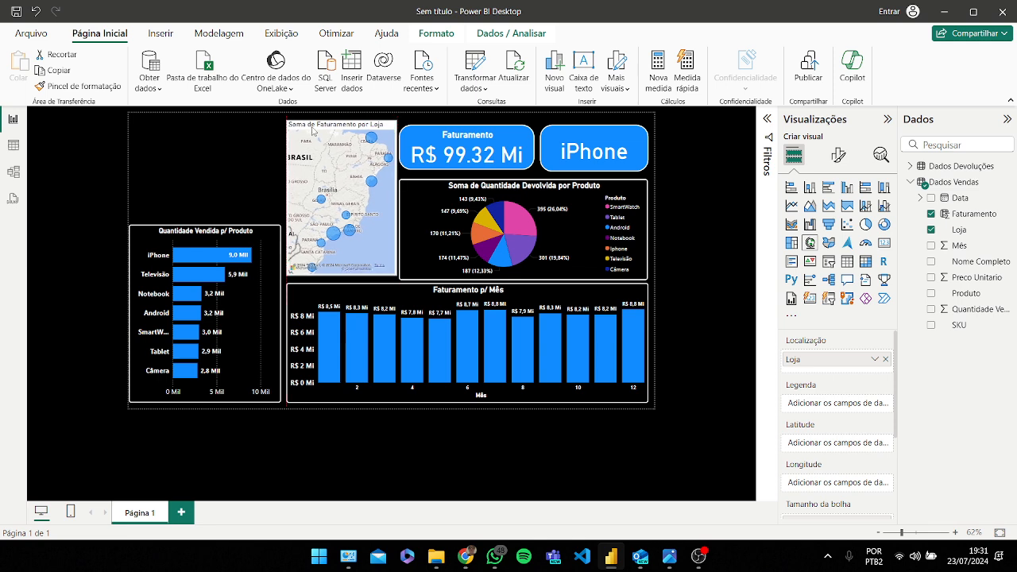
# Step: Copy the pie chart's formatting onto the store map with the Format Painter
pyautogui.click(418, 217)
pyautogui.click(79, 86)
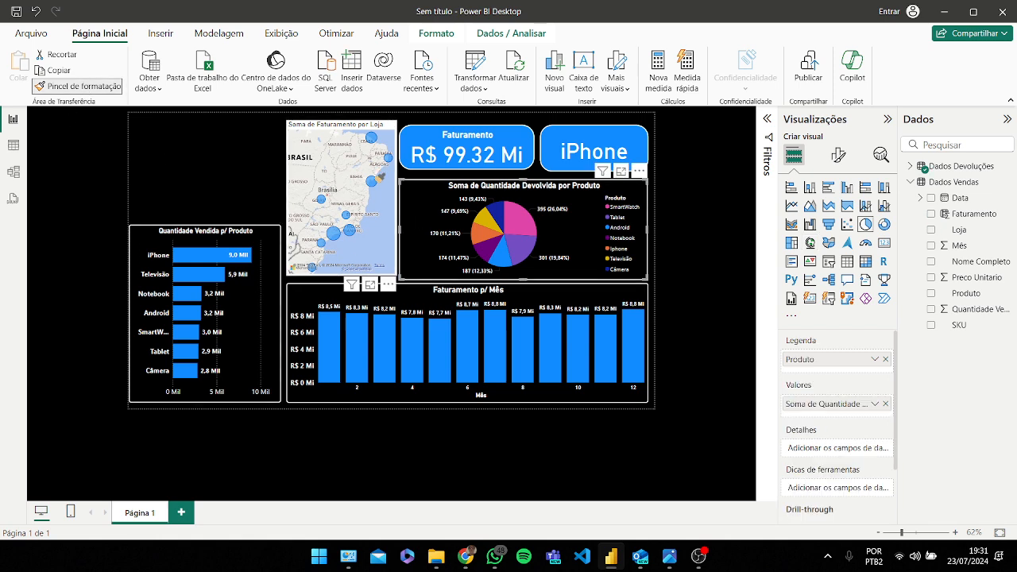
pyautogui.click(386, 215)
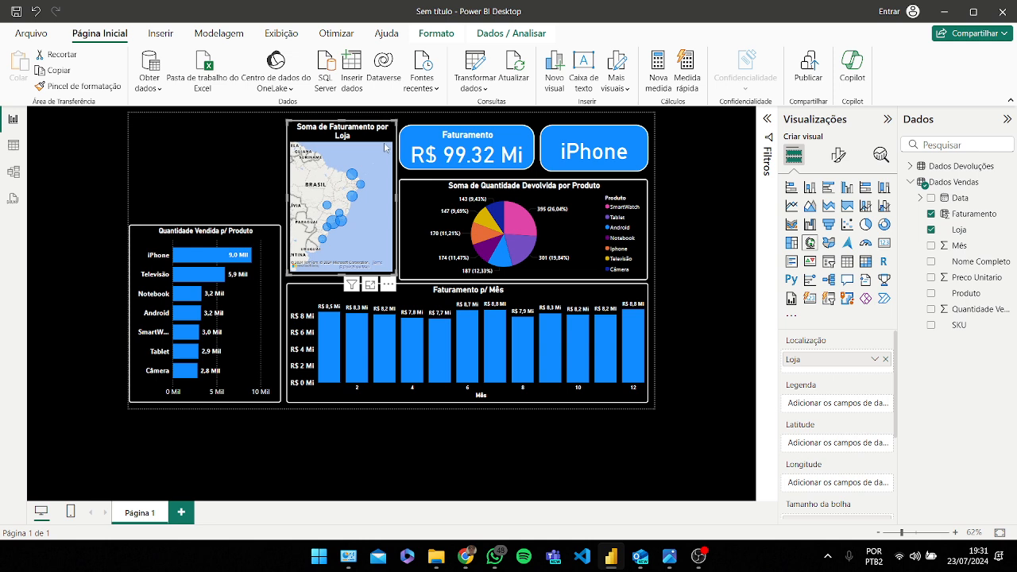
# Step: Rename the map's title to Faturamento p/ Loja
pyautogui.click(838, 155)
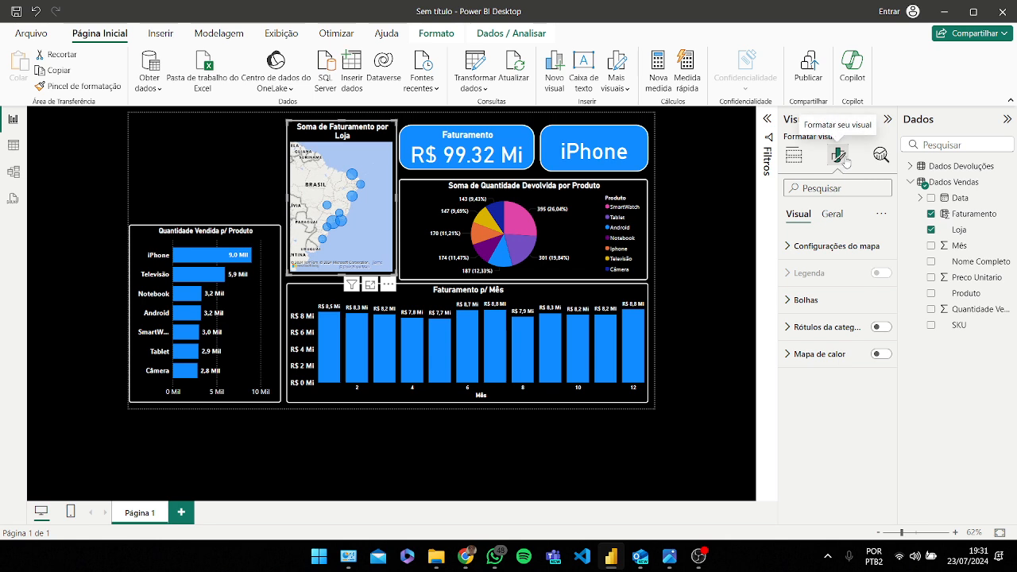
pyautogui.click(835, 216)
pyautogui.click(804, 272)
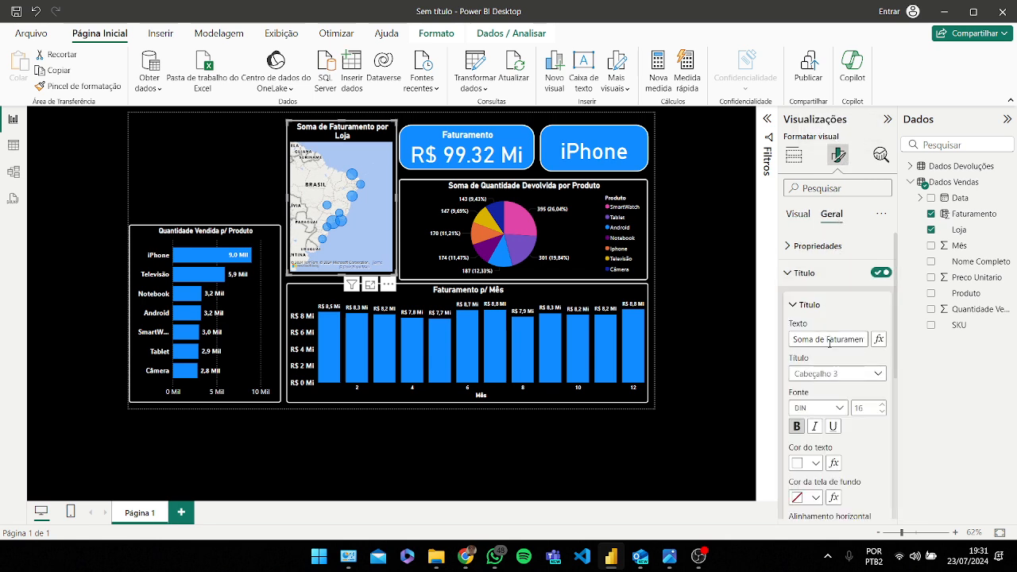
pyautogui.moveTo(828, 339); pyautogui.dragTo(748, 340)
pyautogui.press('BackSpace')
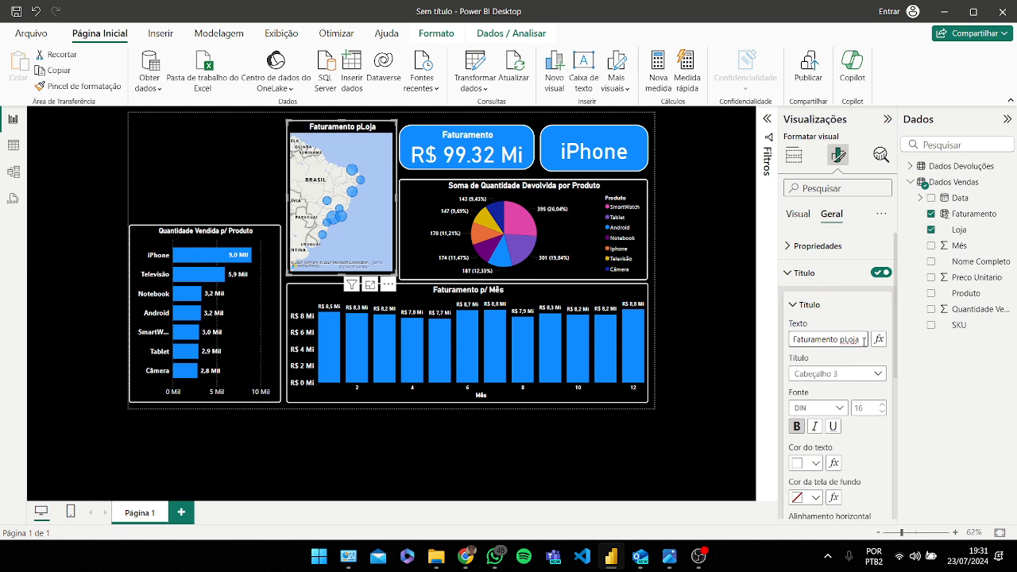
pyautogui.scroll(-2, 846, 350)
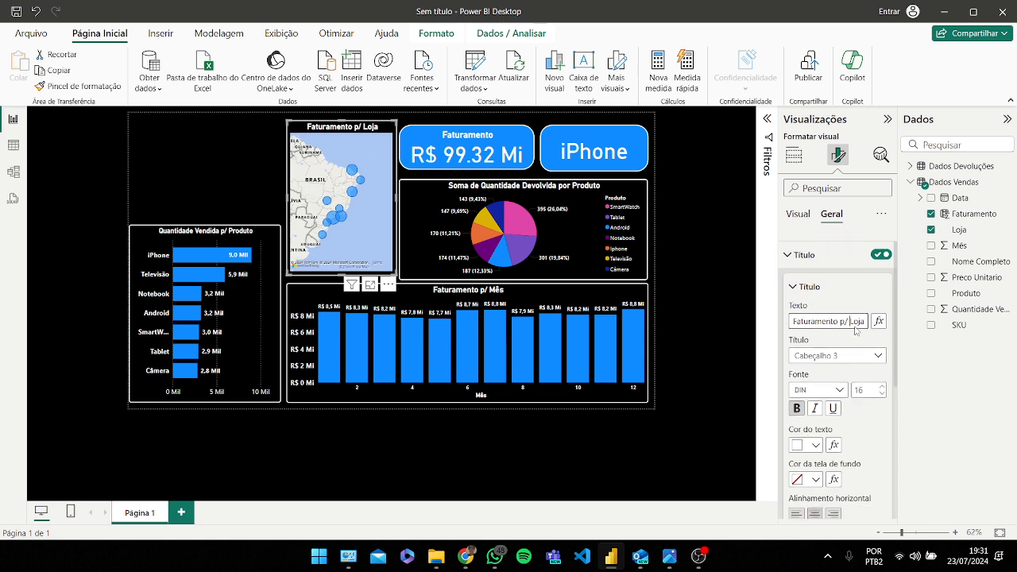
pyautogui.scroll(-2, 847, 378)
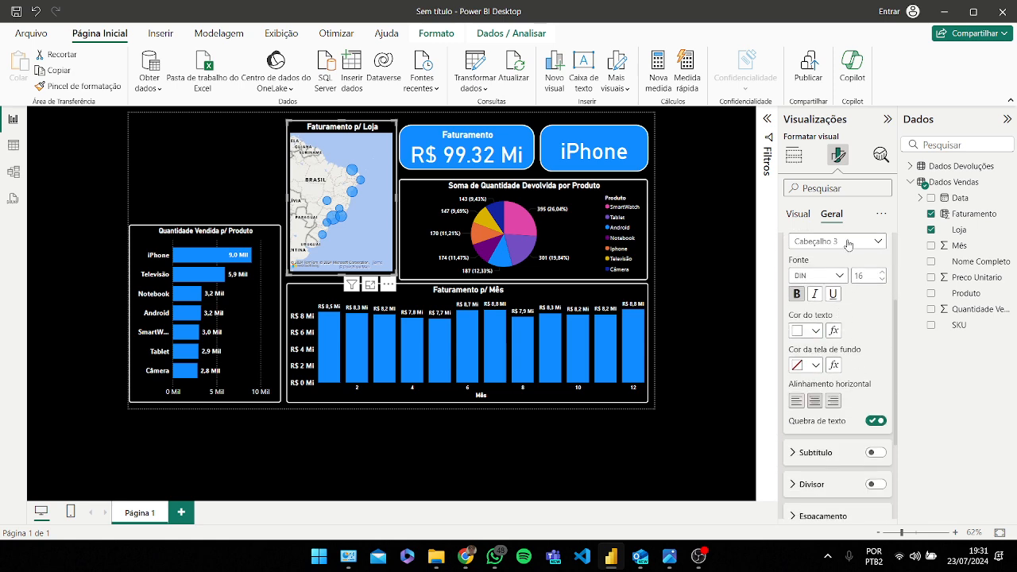
# Step: Set the map style to Escuro in the map settings
pyautogui.click(803, 220)
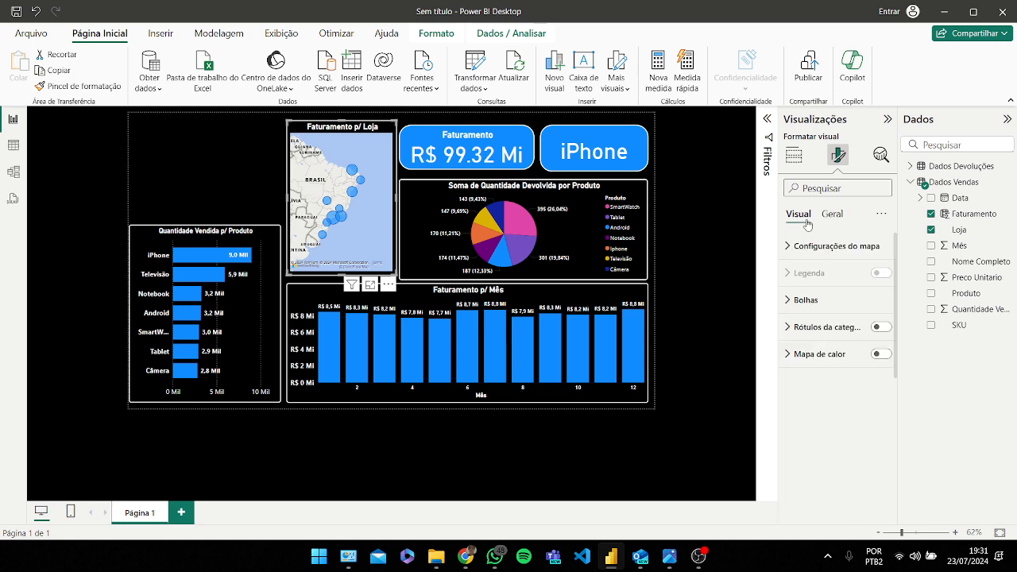
pyautogui.click(793, 159)
pyautogui.click(838, 155)
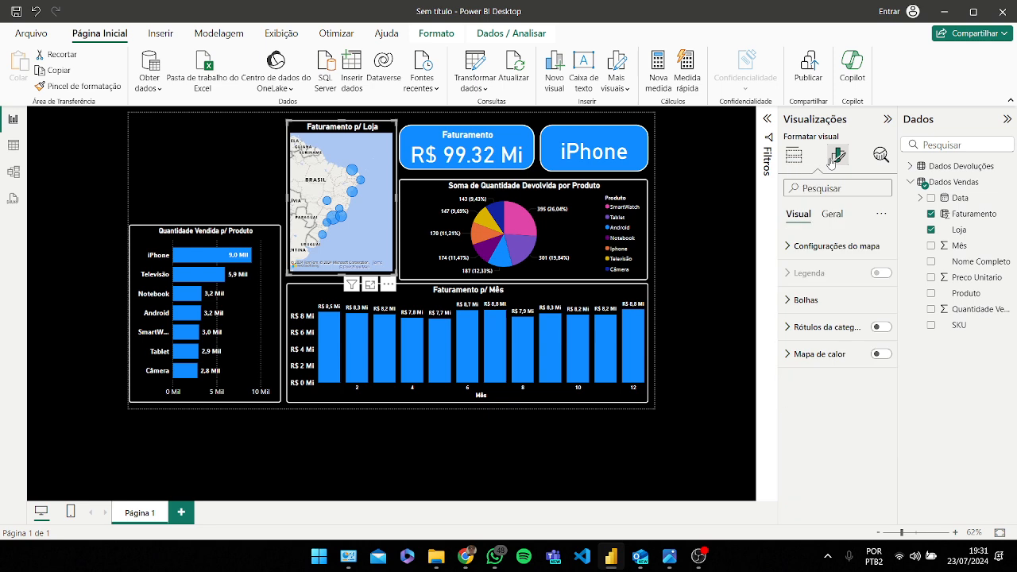
pyautogui.click(820, 248)
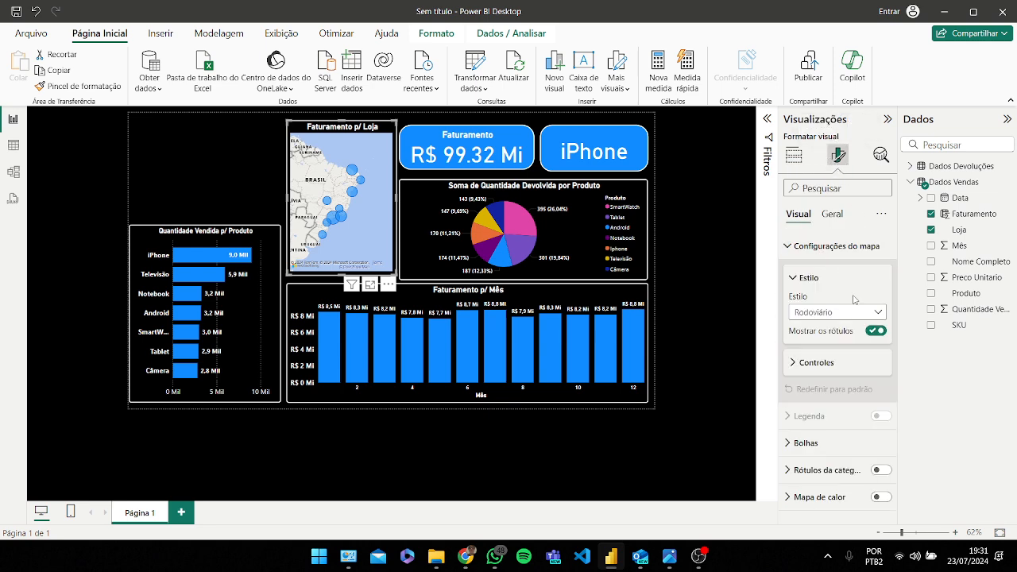
pyautogui.click(877, 313)
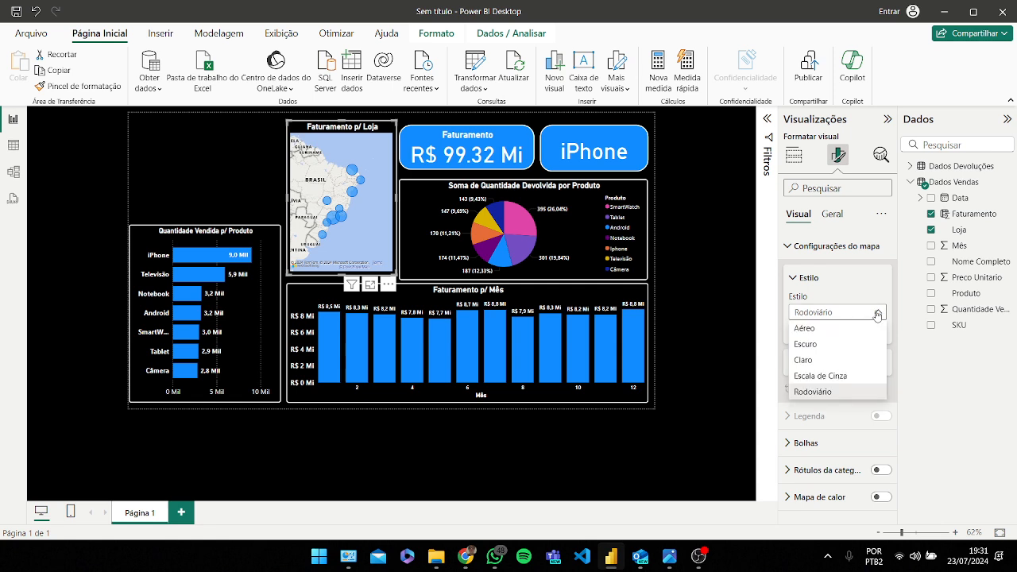
pyautogui.click(819, 344)
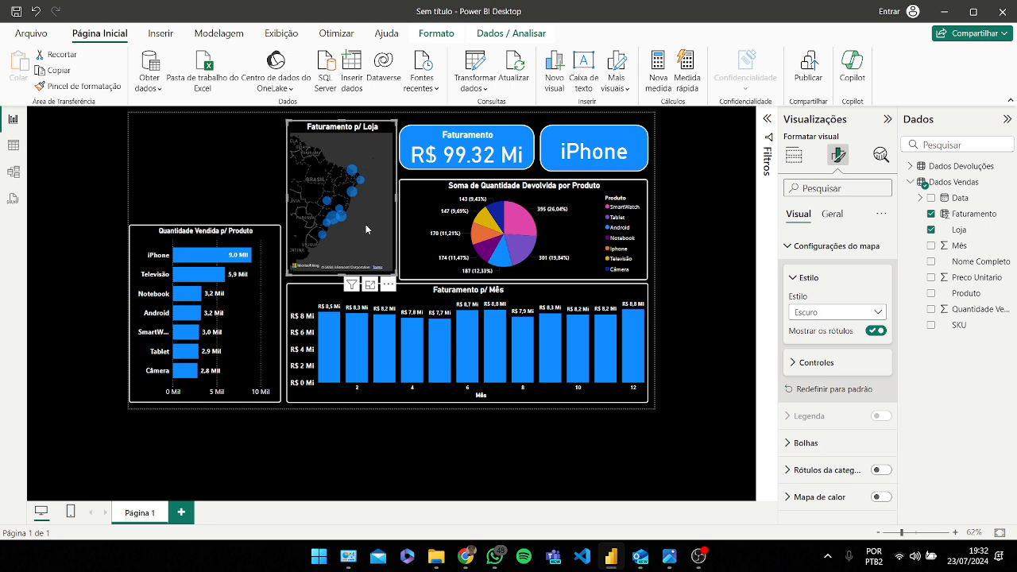
# Step: Zoom and pan inside the map to frame the store locations in Brazil
pyautogui.scroll(4, 365, 225)
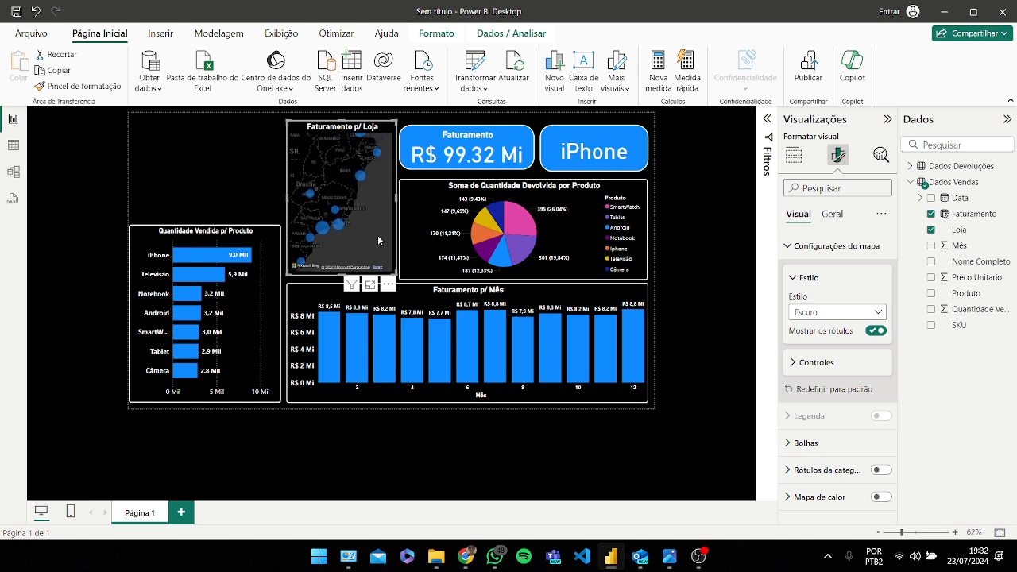
pyautogui.scroll(-3, 378, 228)
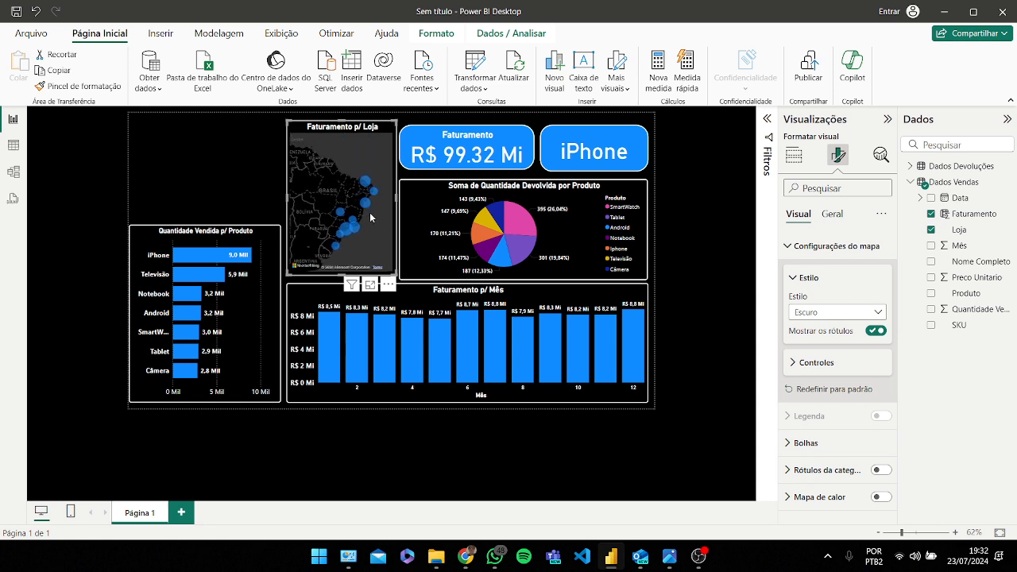
pyautogui.moveTo(370, 217); pyautogui.dragTo(359, 209)
pyautogui.scroll(3, 362, 208)
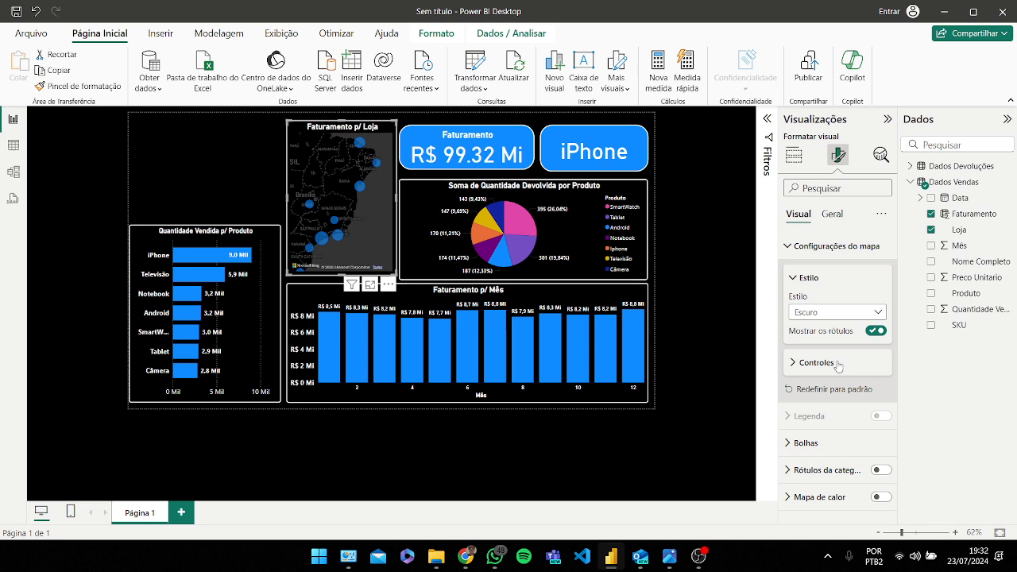
# Step: Set the map bubbles' range scale to Auto
pyautogui.click(833, 443)
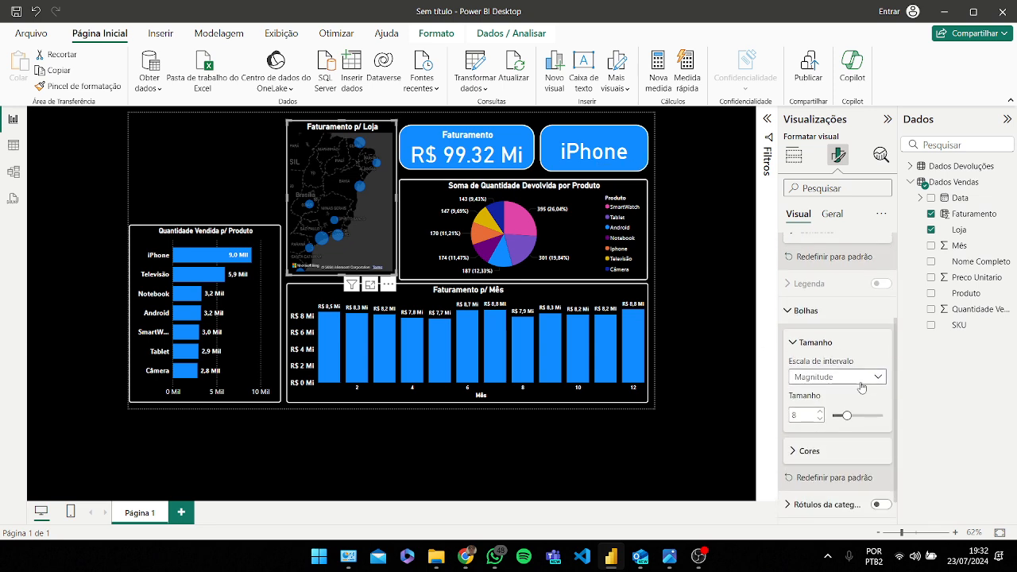
pyautogui.scroll(-1, 826, 393)
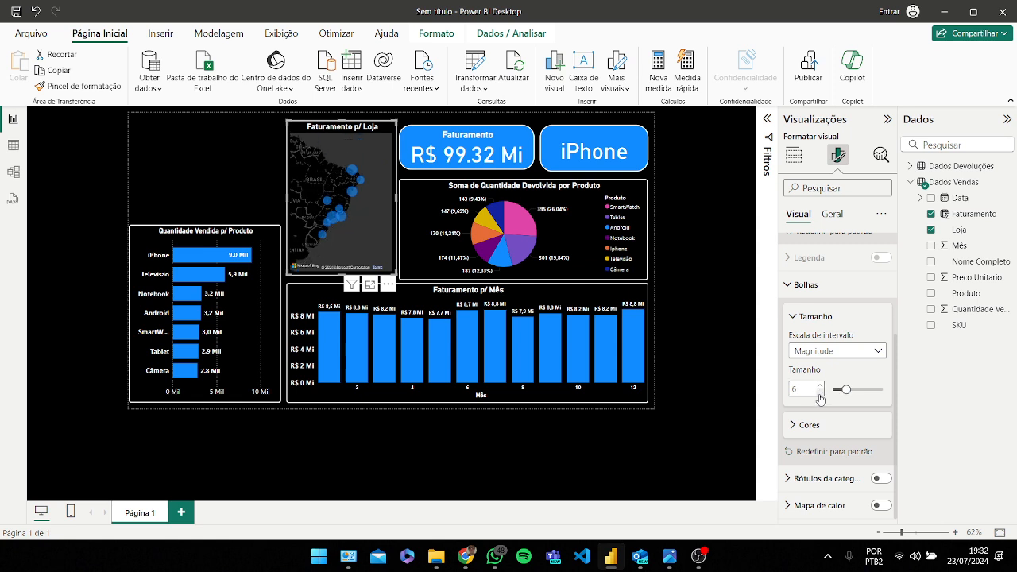
pyautogui.click(879, 352)
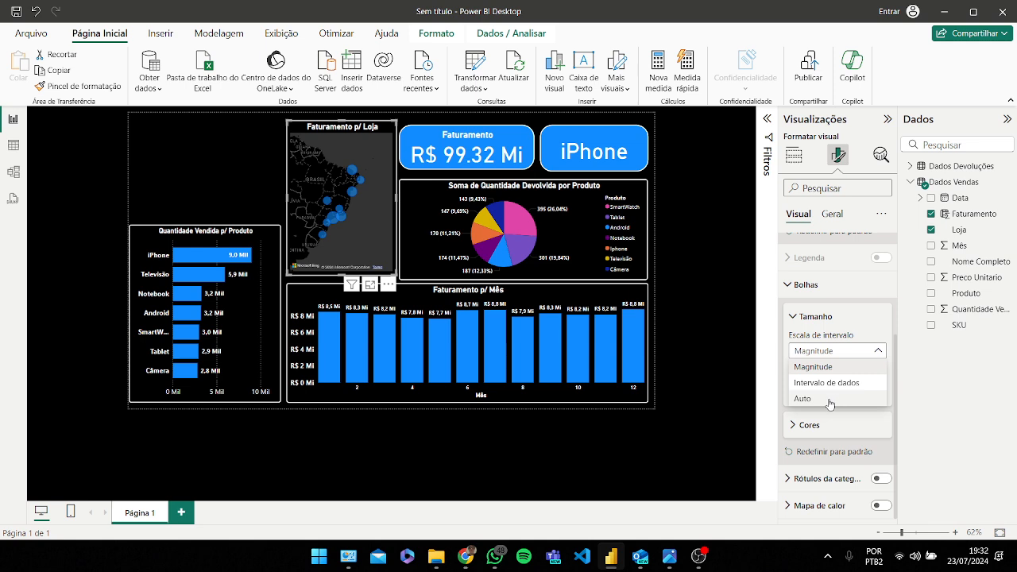
pyautogui.click(828, 400)
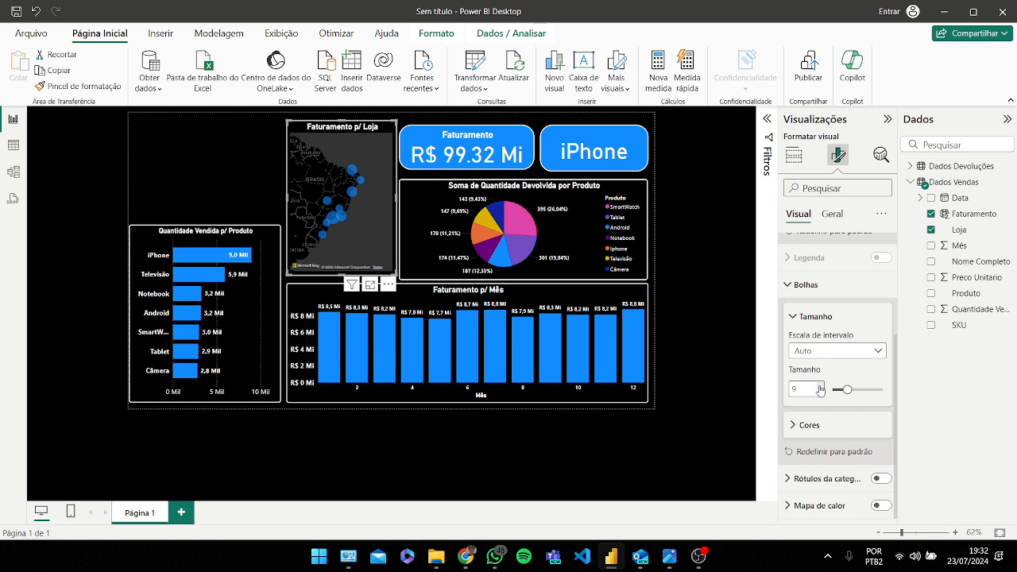
# Step: Pan inside the store map slightly to reframe the bubbles over Brazil
pyautogui.scroll(1, 347, 228)
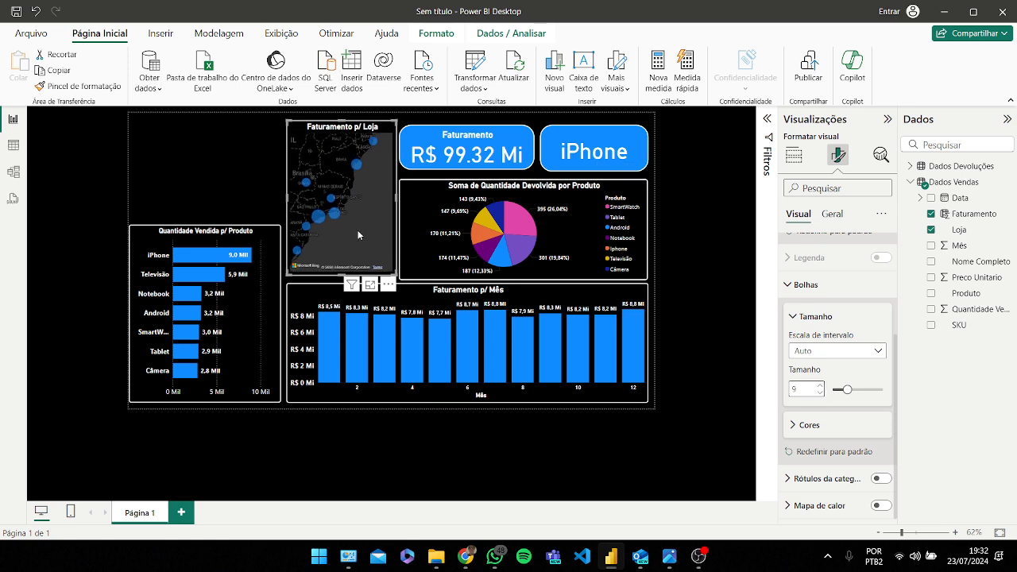
pyautogui.moveTo(357, 230); pyautogui.dragTo(363, 247)
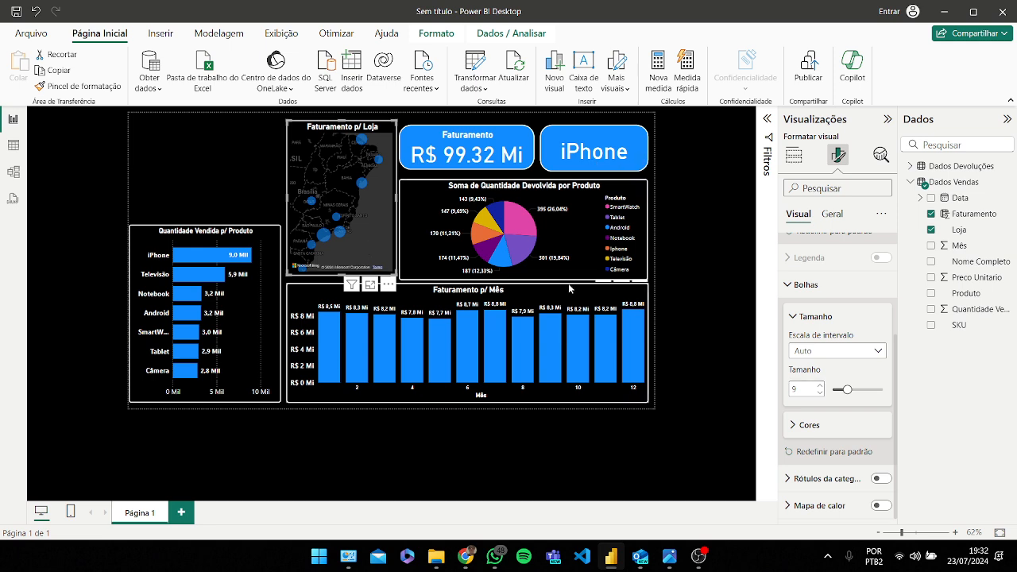
pyautogui.click(236, 174)
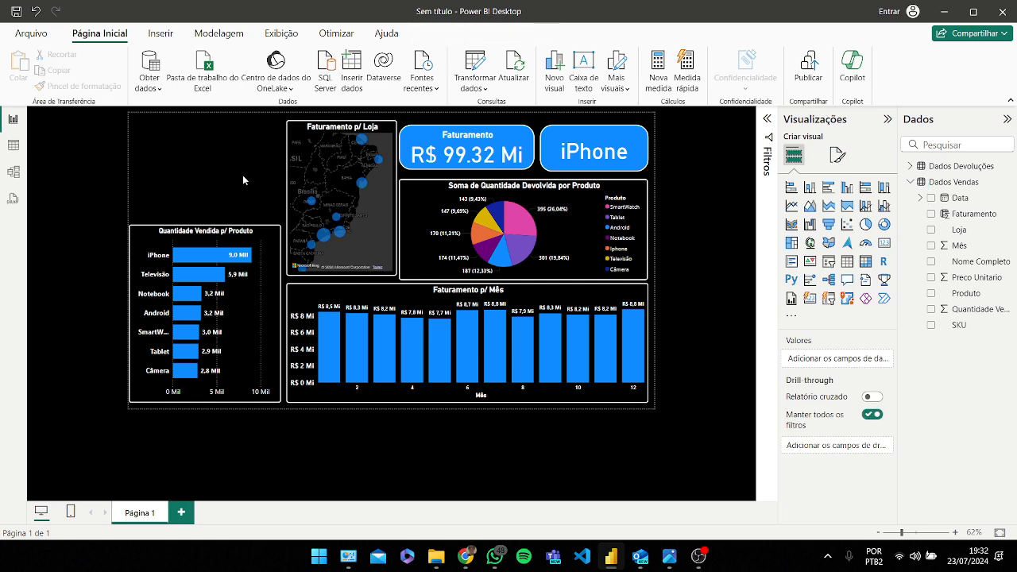
# Step: In the Quantidade Vendida p/ Produto bar chart, set the iPhone bar's color to gold
pyautogui.click(267, 237)
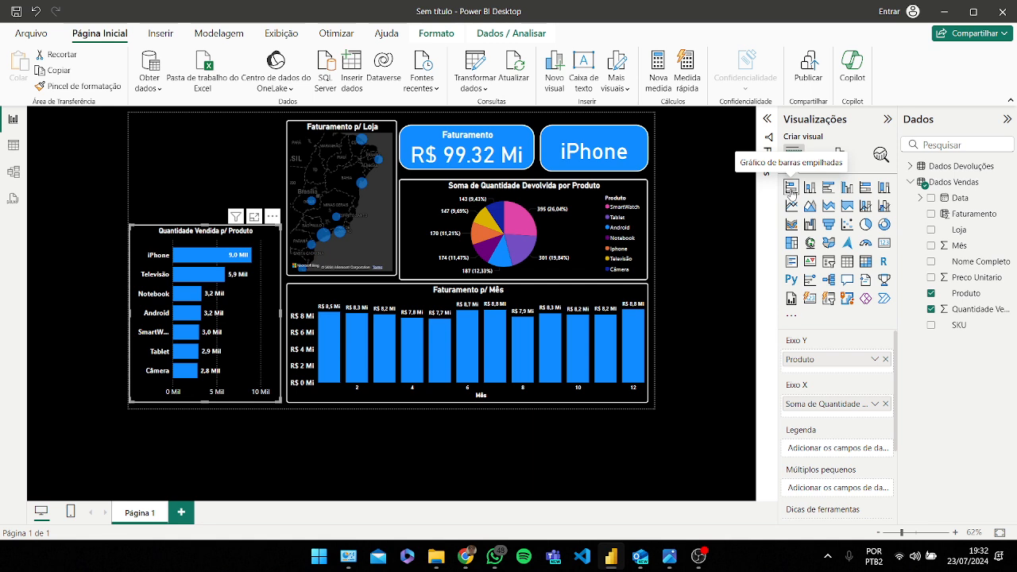
pyautogui.click(844, 154)
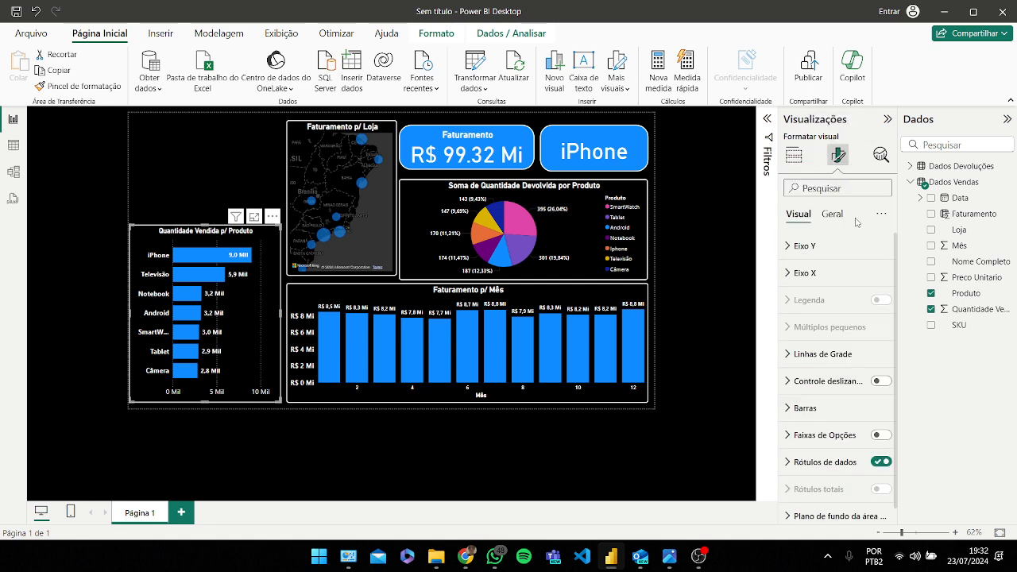
pyautogui.scroll(-1, 840, 258)
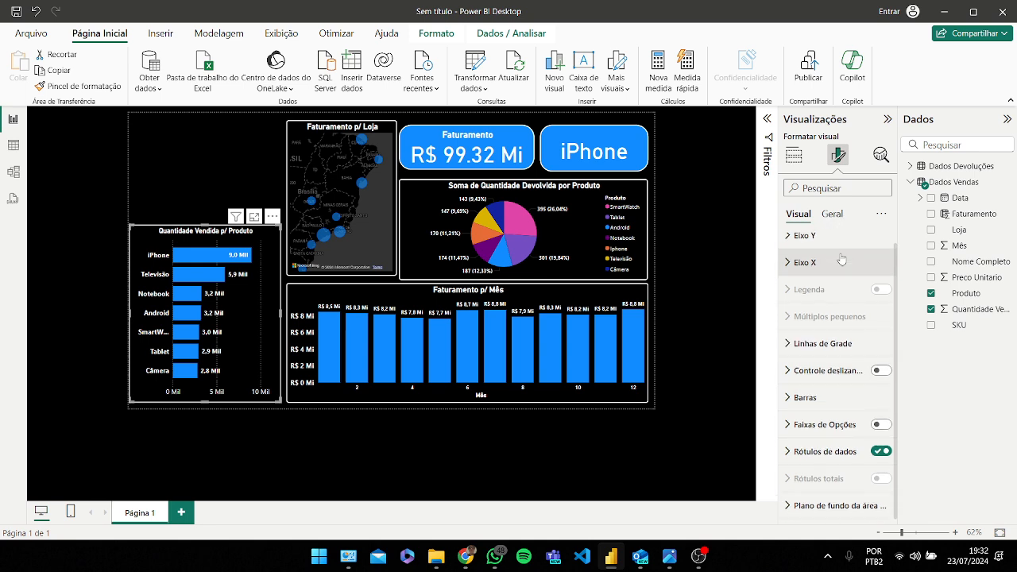
pyautogui.click(804, 399)
pyautogui.scroll(-3, 818, 357)
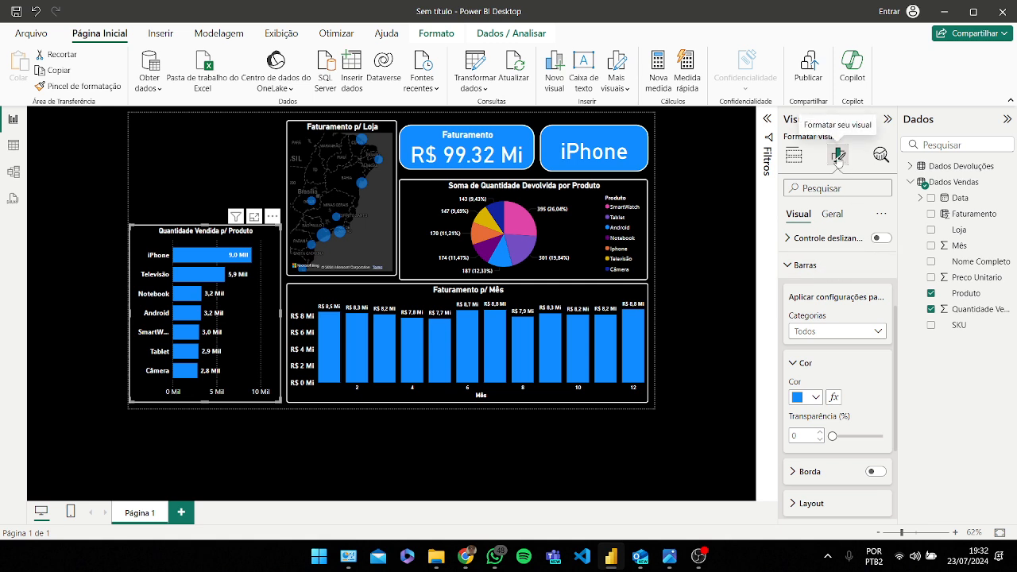
pyautogui.scroll(3, 842, 302)
pyautogui.scroll(-1, 826, 342)
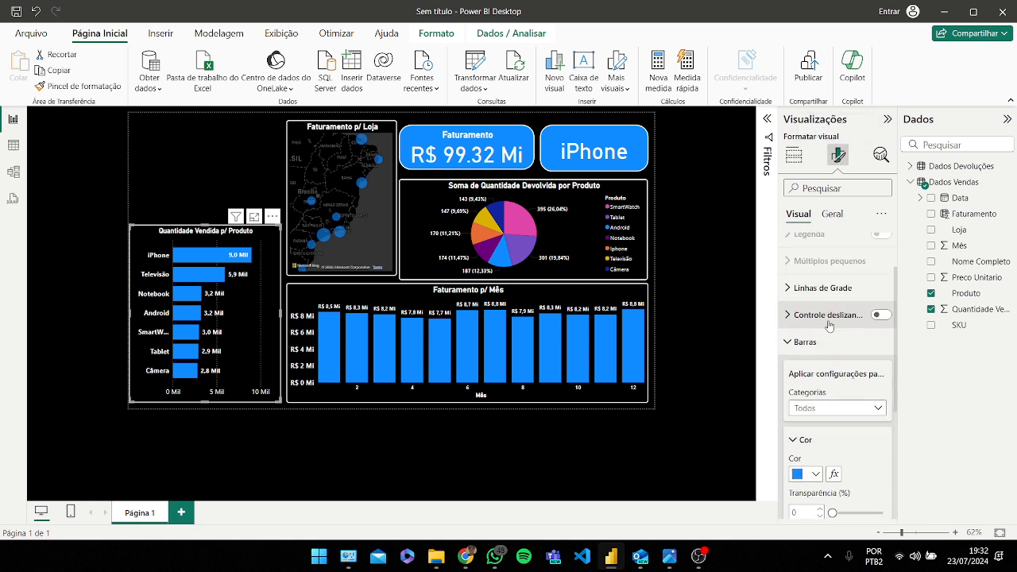
pyautogui.scroll(-1, 822, 351)
pyautogui.click(878, 342)
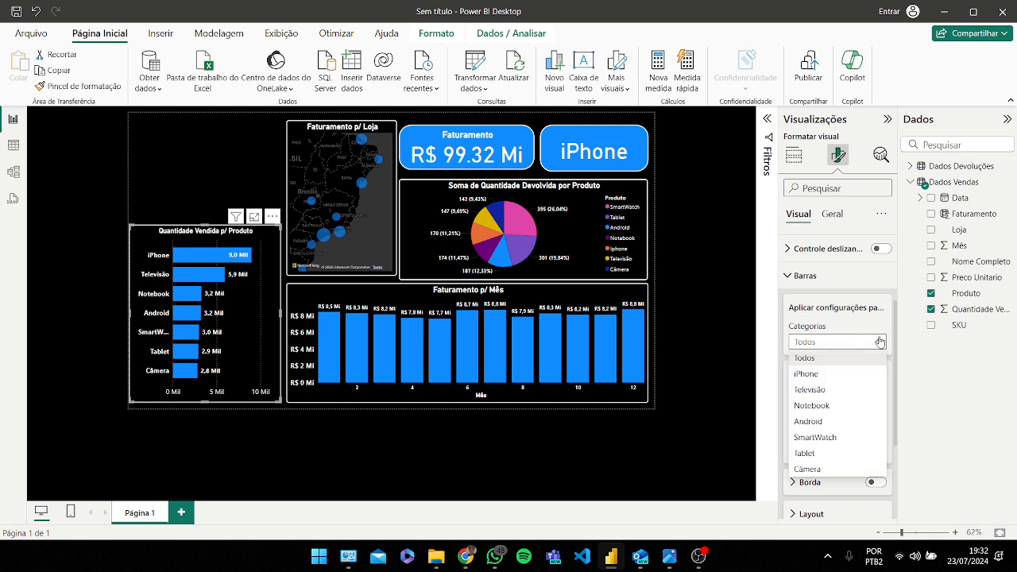
pyautogui.click(822, 380)
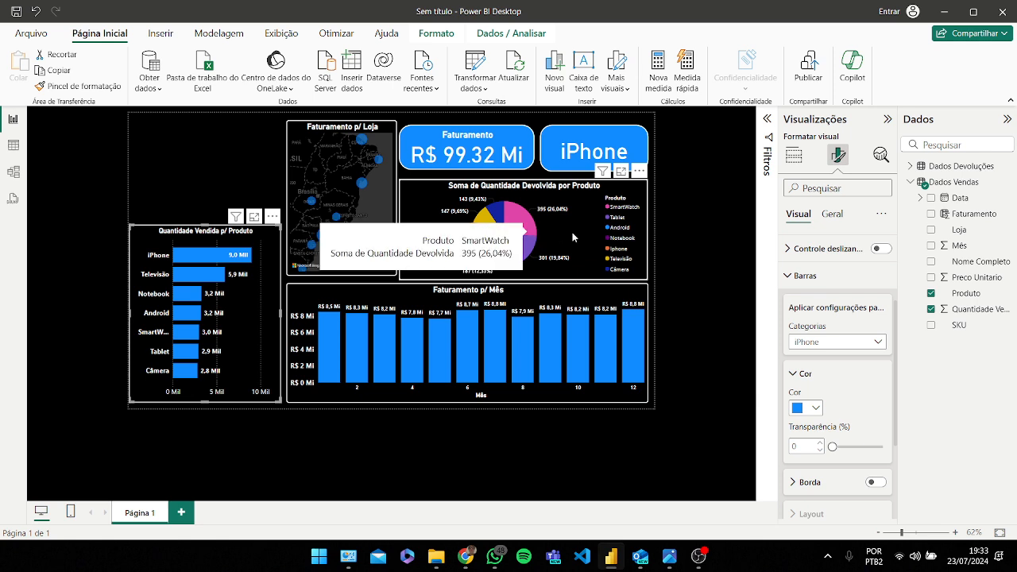
pyautogui.scroll(-1, 857, 375)
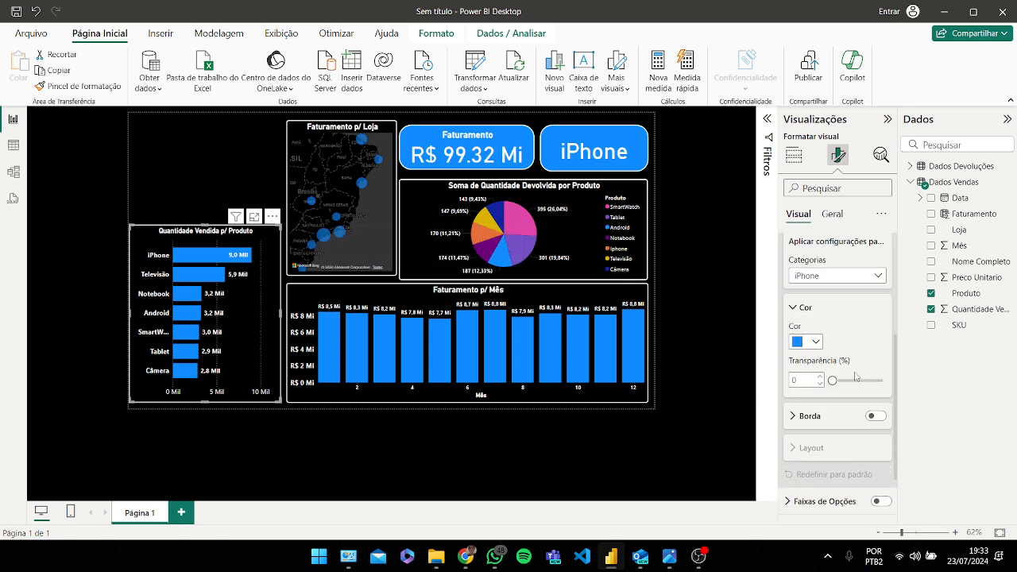
pyautogui.click(816, 343)
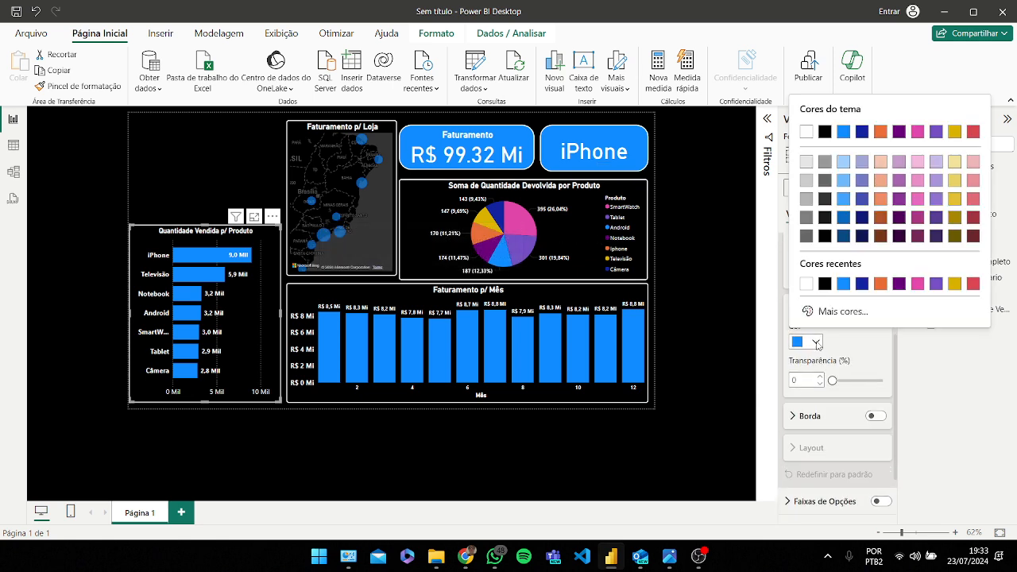
pyautogui.click(955, 284)
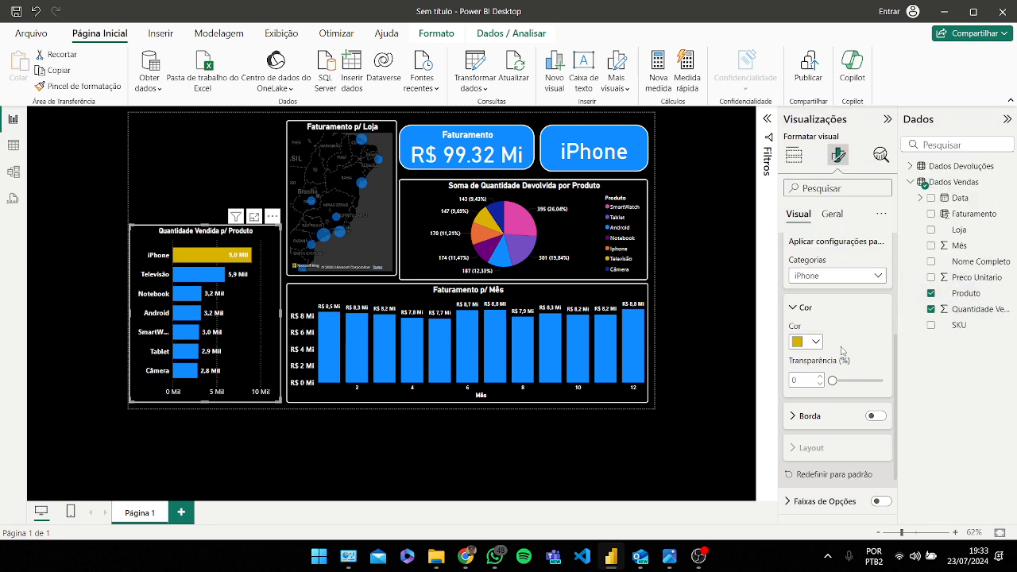
# Step: Select individual store bubbles on the map to cross-filter the report, then clear the selection
pyautogui.scroll(-1, 842, 351)
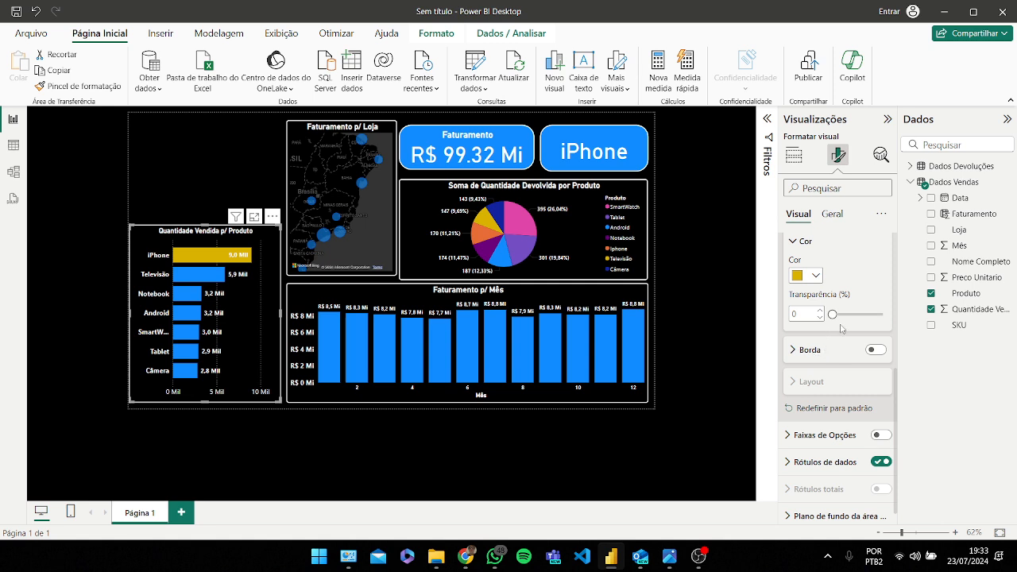
pyautogui.scroll(1, 842, 329)
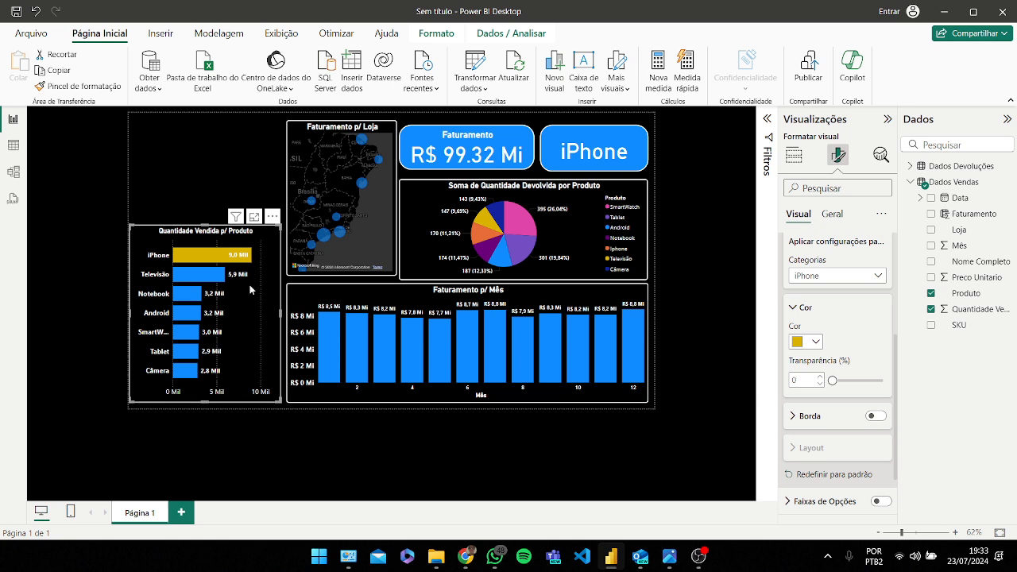
pyautogui.click(322, 239)
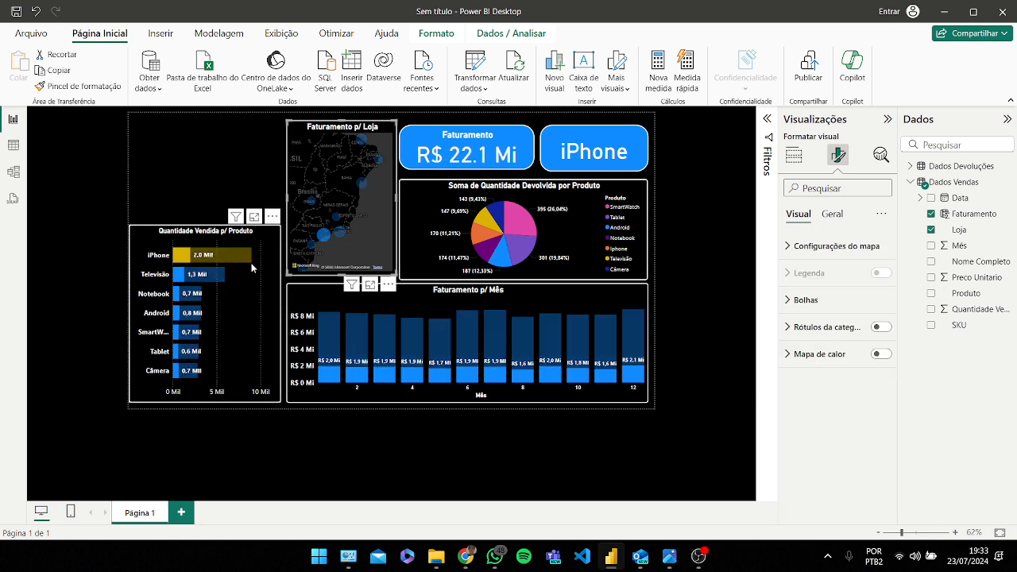
pyautogui.click(342, 233)
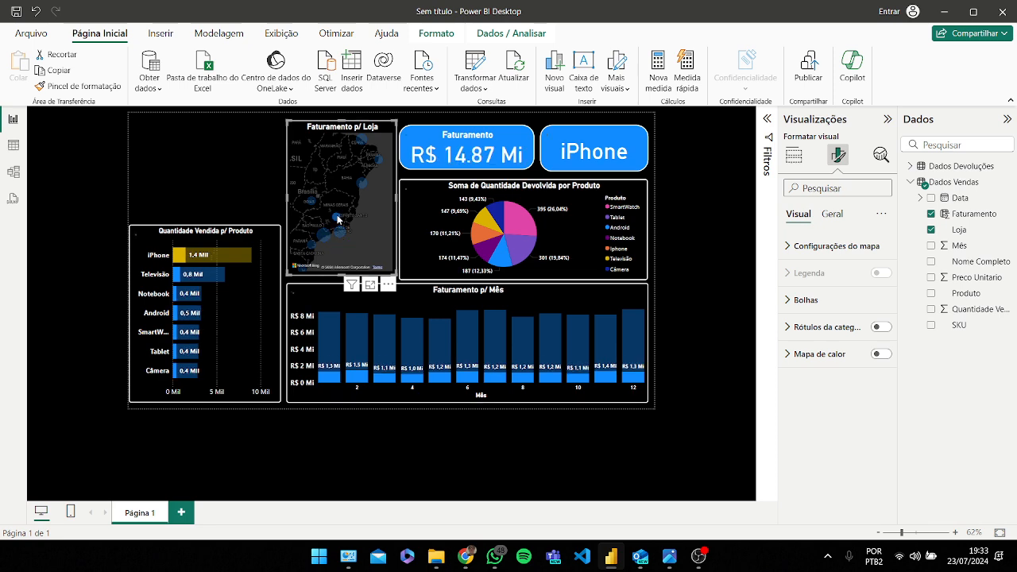
pyautogui.click(364, 186)
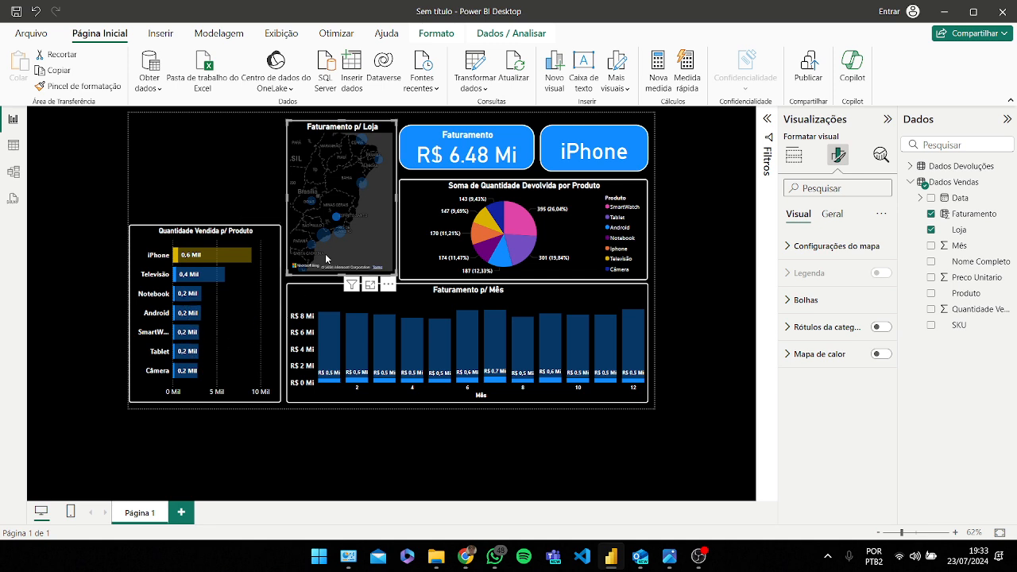
pyautogui.click(310, 208)
pyautogui.click(310, 205)
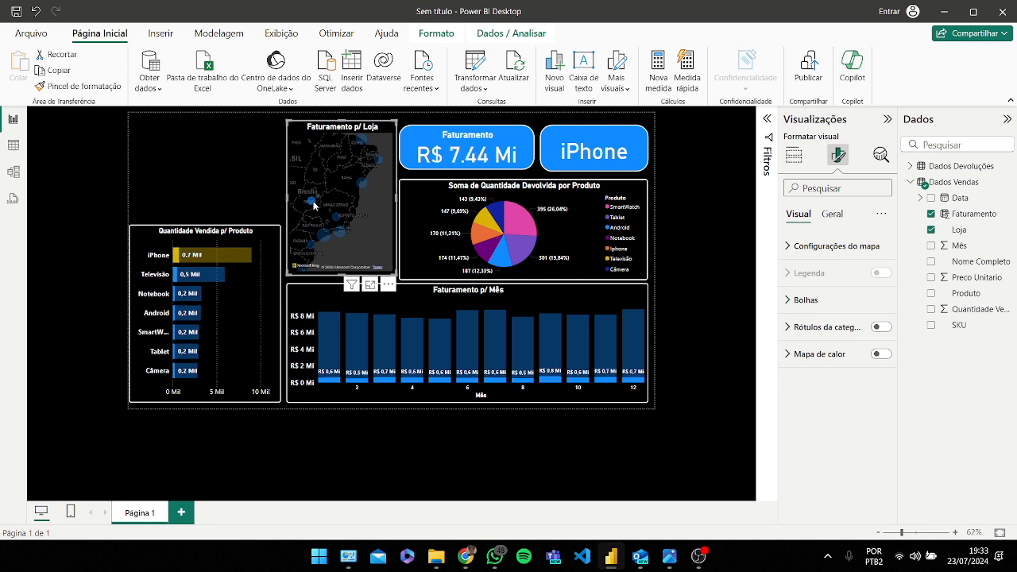
pyautogui.click(361, 187)
pyautogui.click(380, 163)
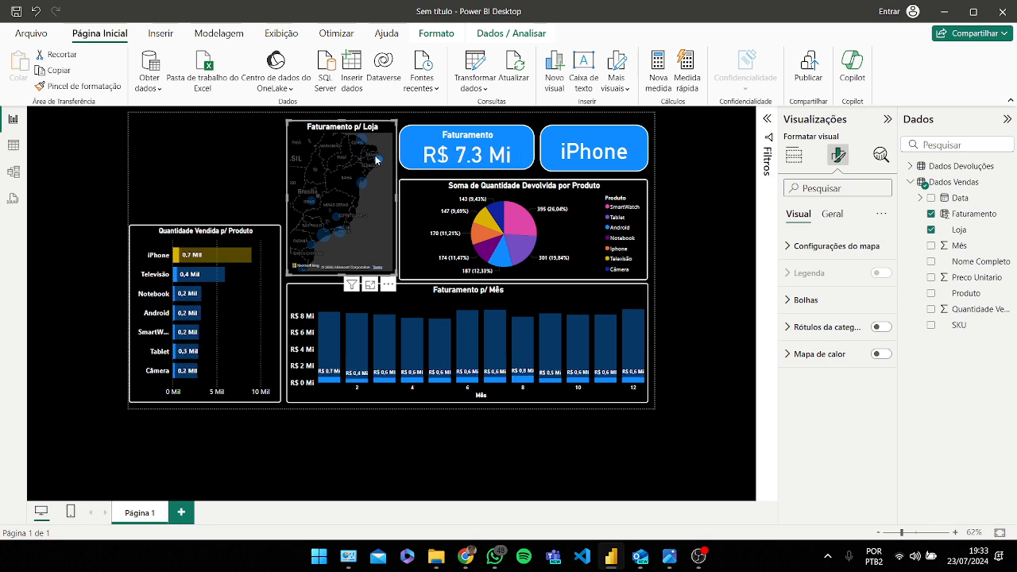
pyautogui.click(362, 184)
pyautogui.click(325, 234)
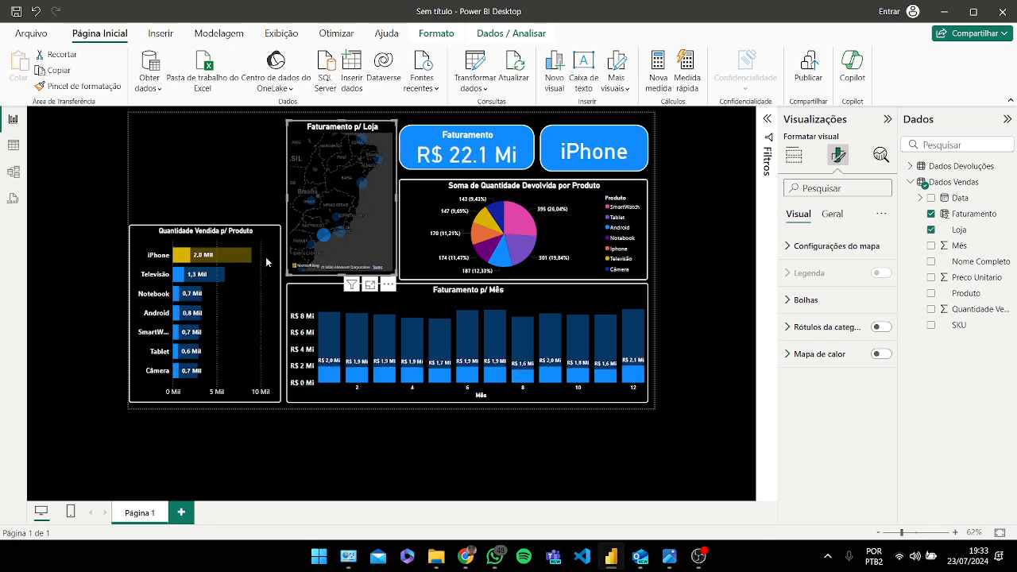
pyautogui.click(270, 237)
pyautogui.click(358, 239)
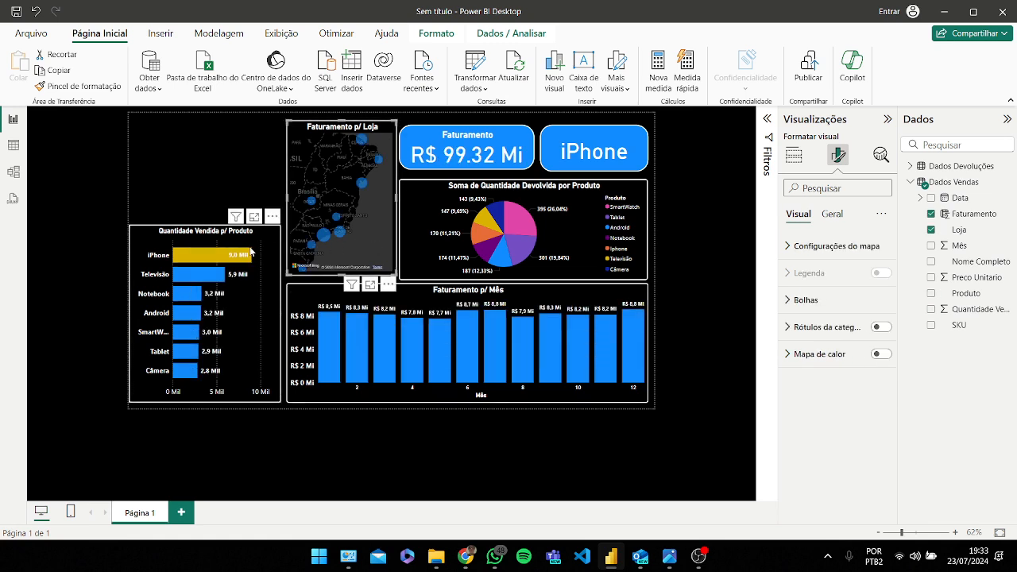
# Step: Inspect the Dados Vendas table's options in model view and return to the report view
pyautogui.click(13, 176)
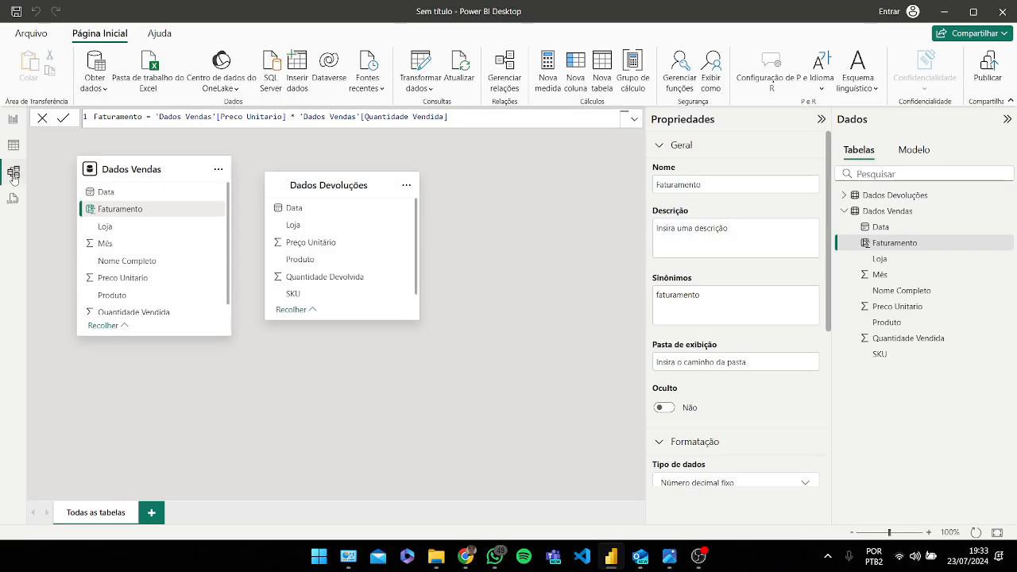
pyautogui.click(218, 169)
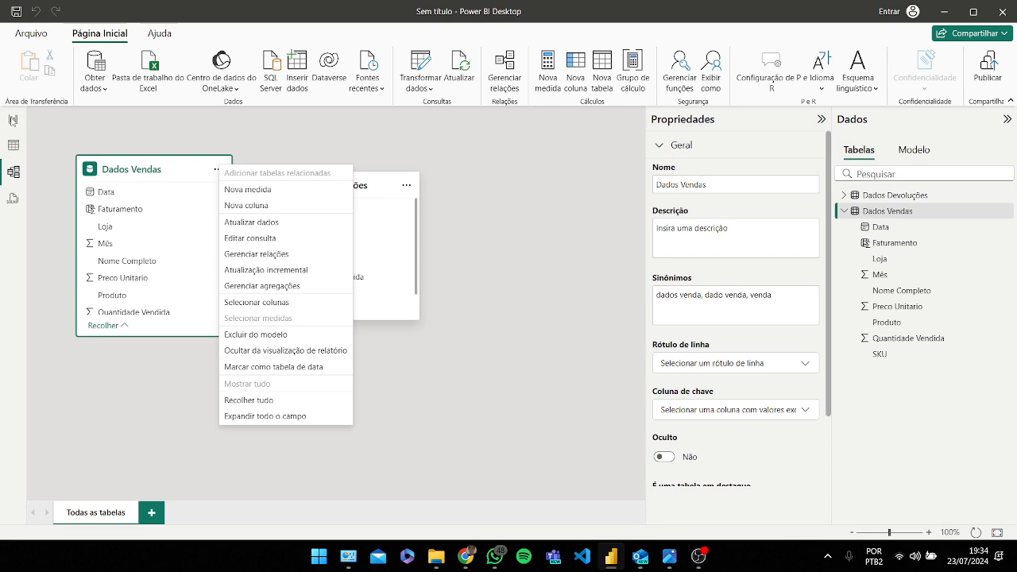
pyautogui.click(14, 121)
pyautogui.click(13, 120)
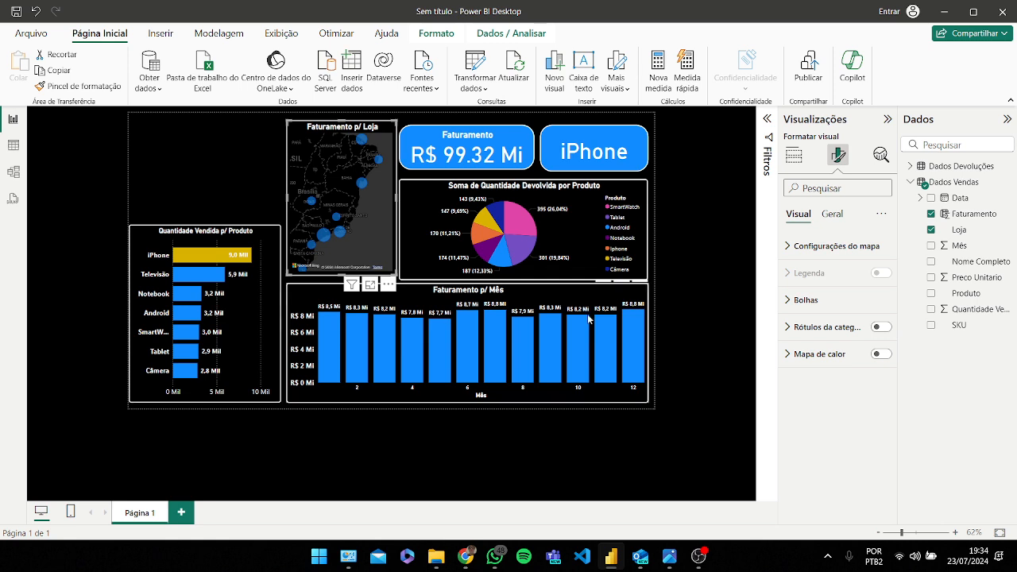
# Step: Set the Televisão bar's color to gray in the Quantidade Vendida p/ Produto bar chart
pyautogui.click(838, 302)
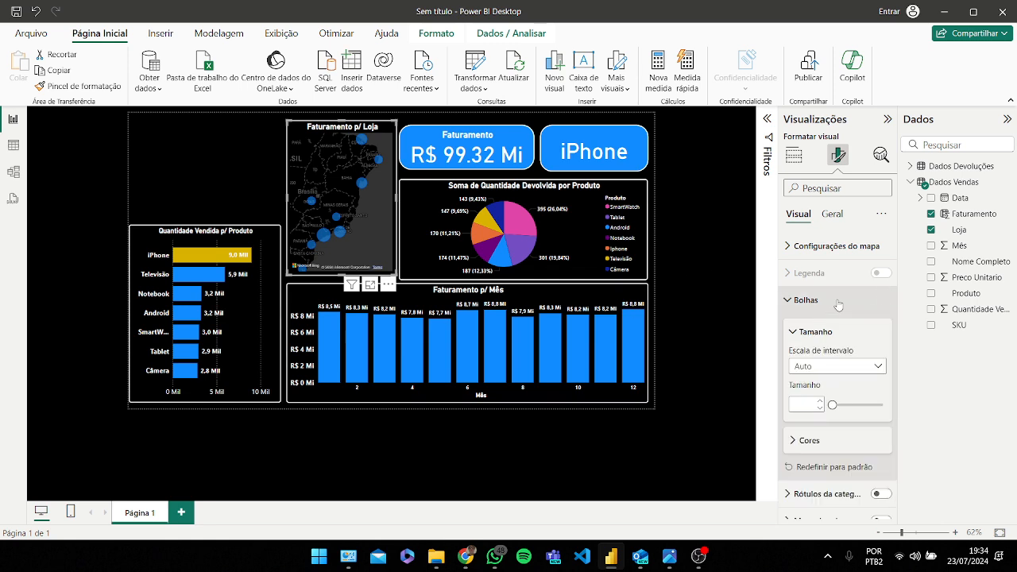
pyautogui.click(267, 289)
pyautogui.scroll(-5, 850, 273)
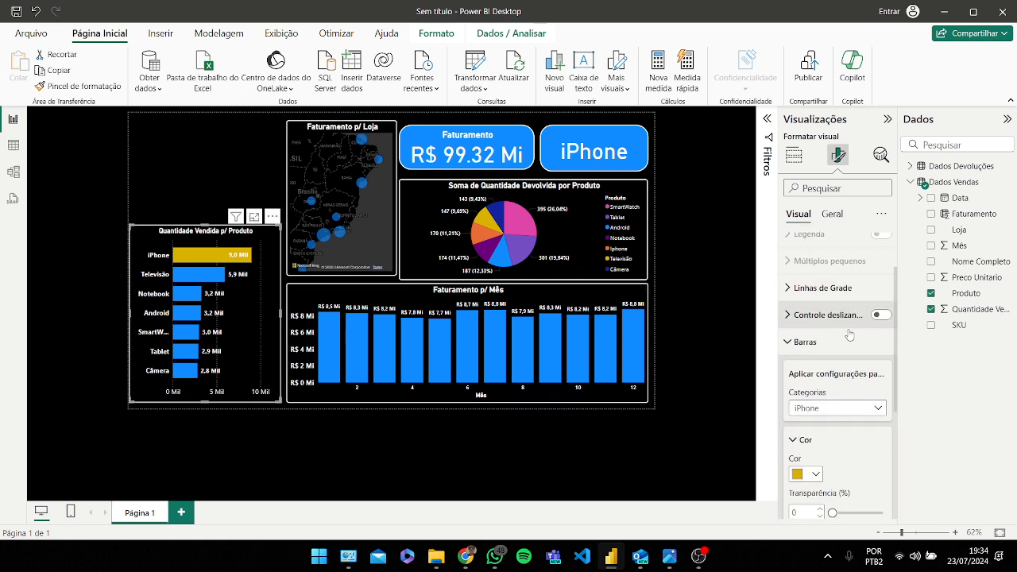
pyautogui.click(877, 275)
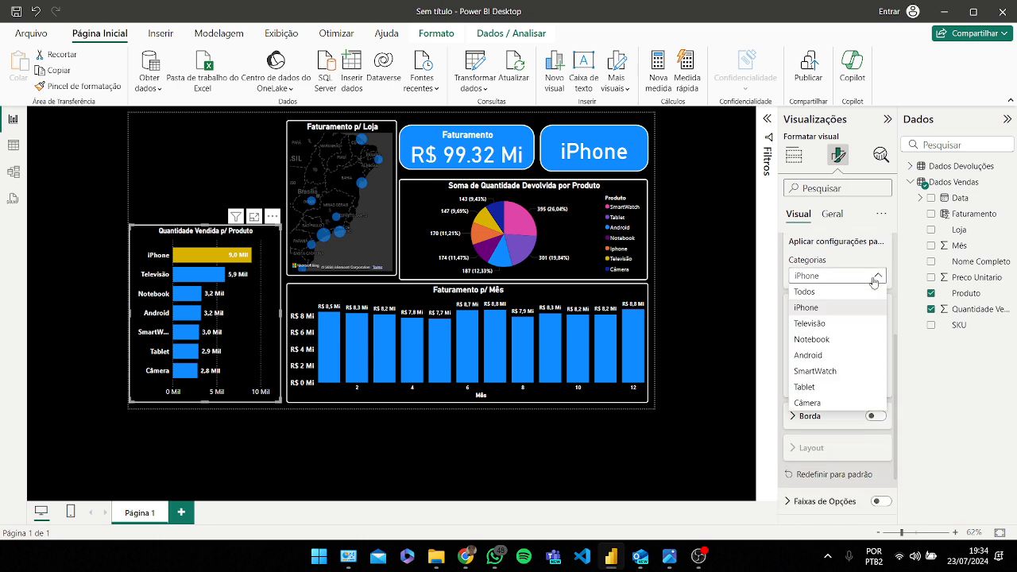
pyautogui.click(845, 322)
pyautogui.click(811, 341)
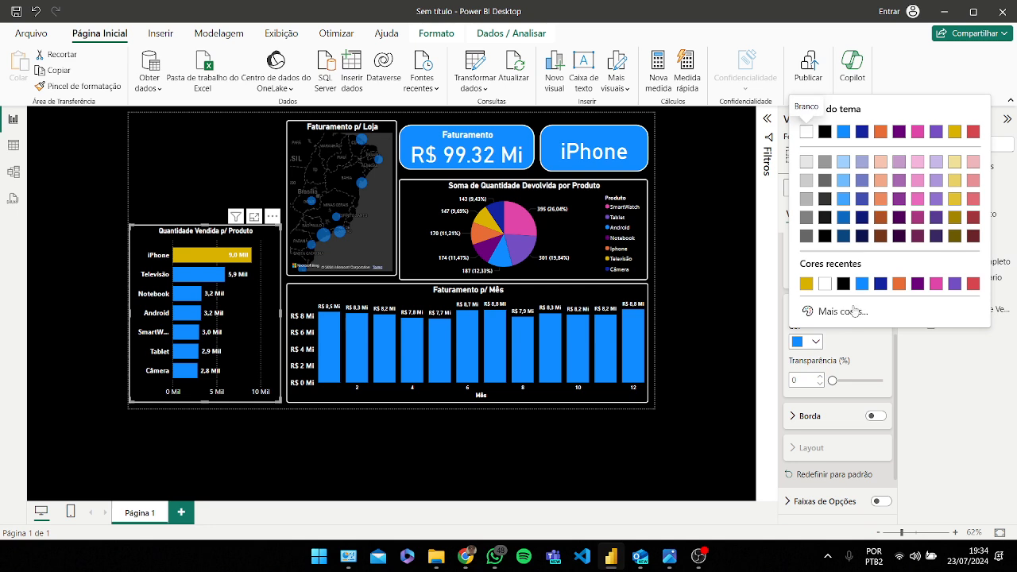
pyautogui.click(825, 162)
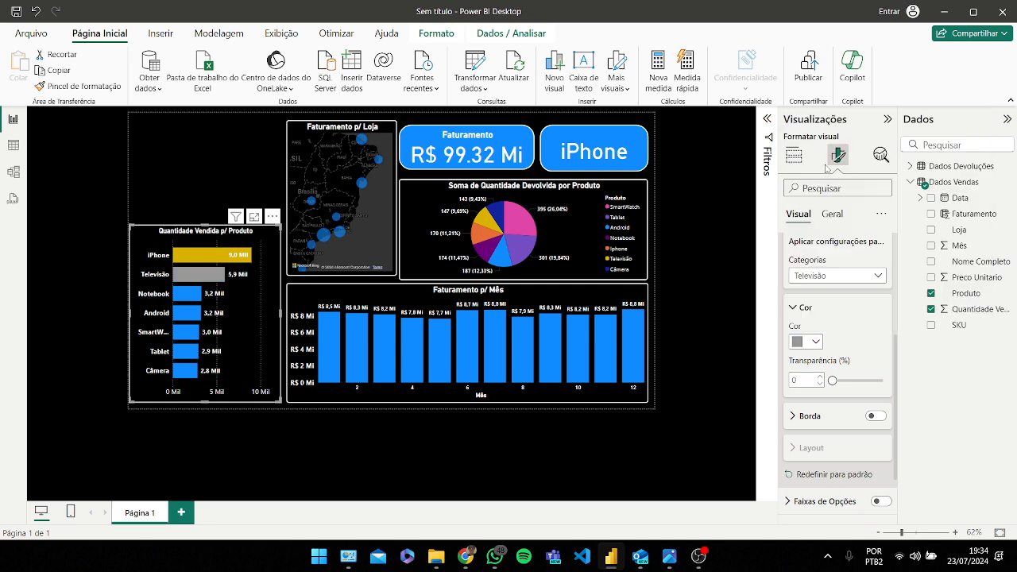
# Step: Set the Notebook bar's color to a custom brown, hex #874F05
pyautogui.click(854, 277)
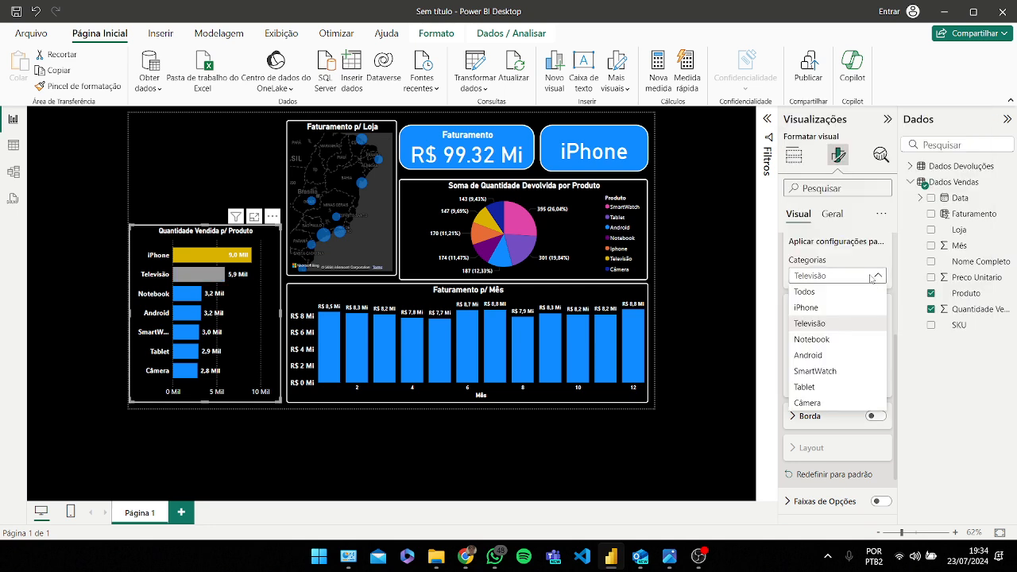
pyautogui.click(826, 340)
pyautogui.click(823, 343)
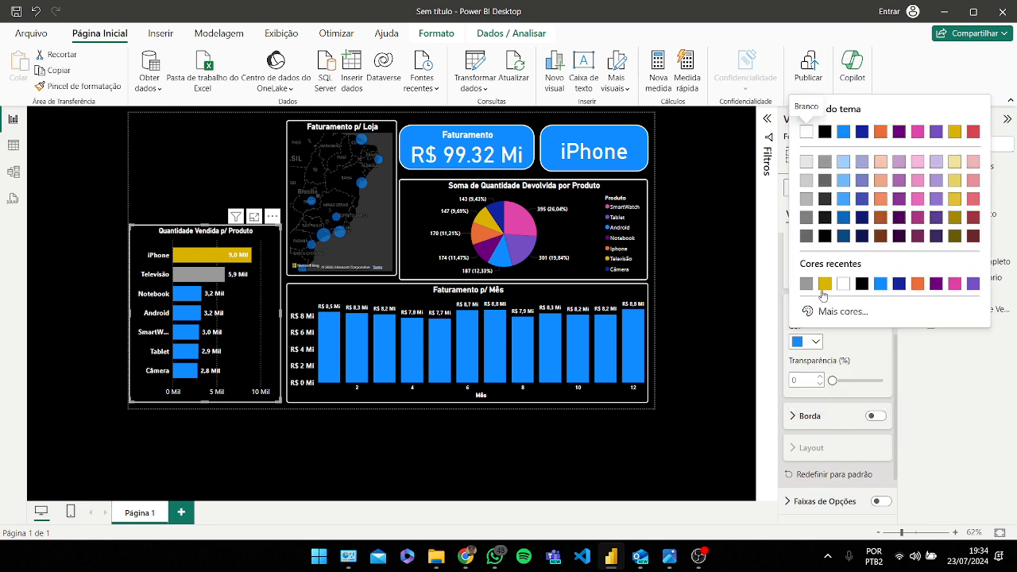
pyautogui.click(822, 308)
pyautogui.moveTo(901, 270); pyautogui.dragTo(820, 270)
pyautogui.moveTo(961, 119); pyautogui.dragTo(971, 181)
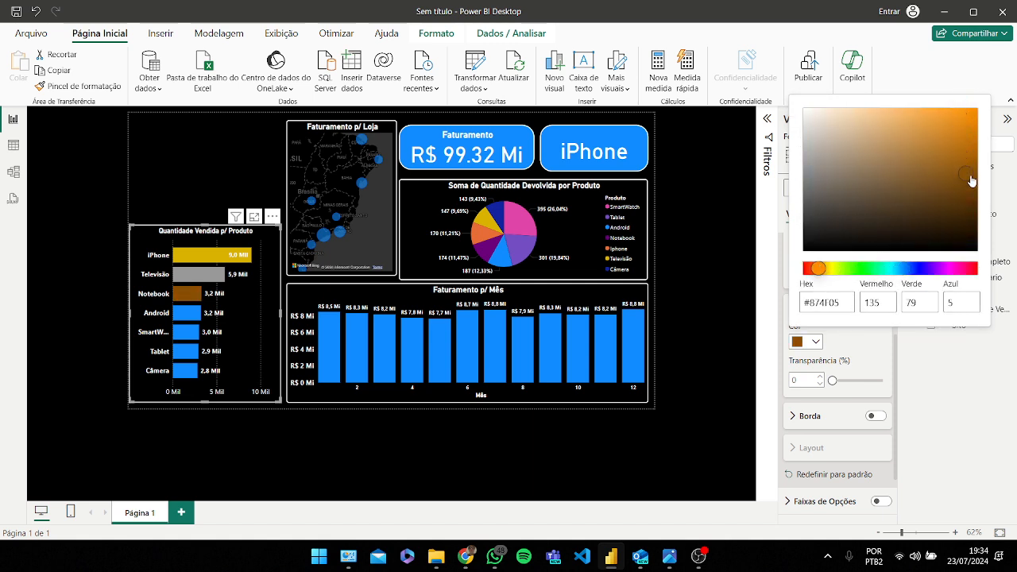
pyautogui.click(569, 459)
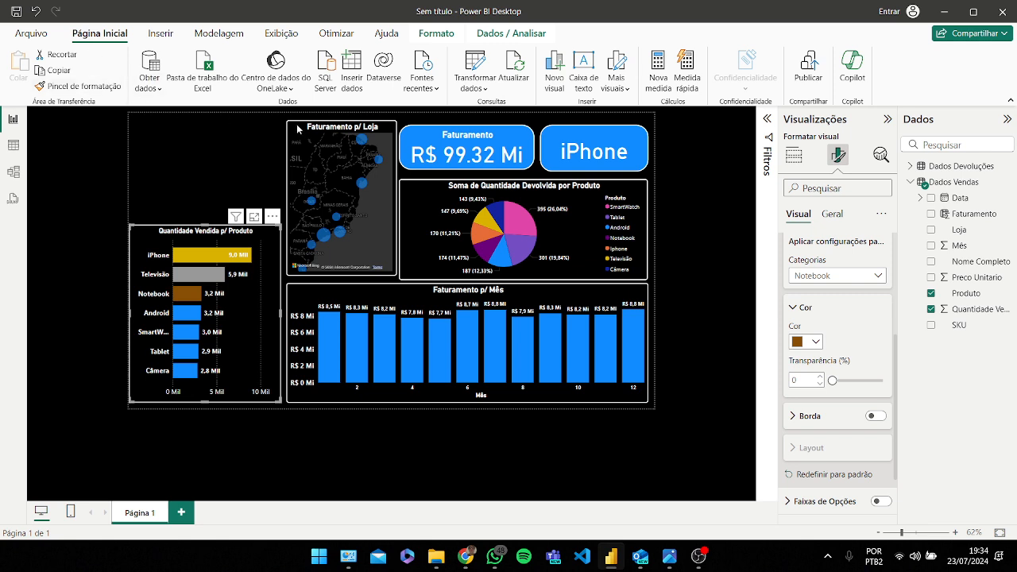
# Step: Insert the pet.png image from the MinuCurso PowerBI folder into the report
pyautogui.click(160, 34)
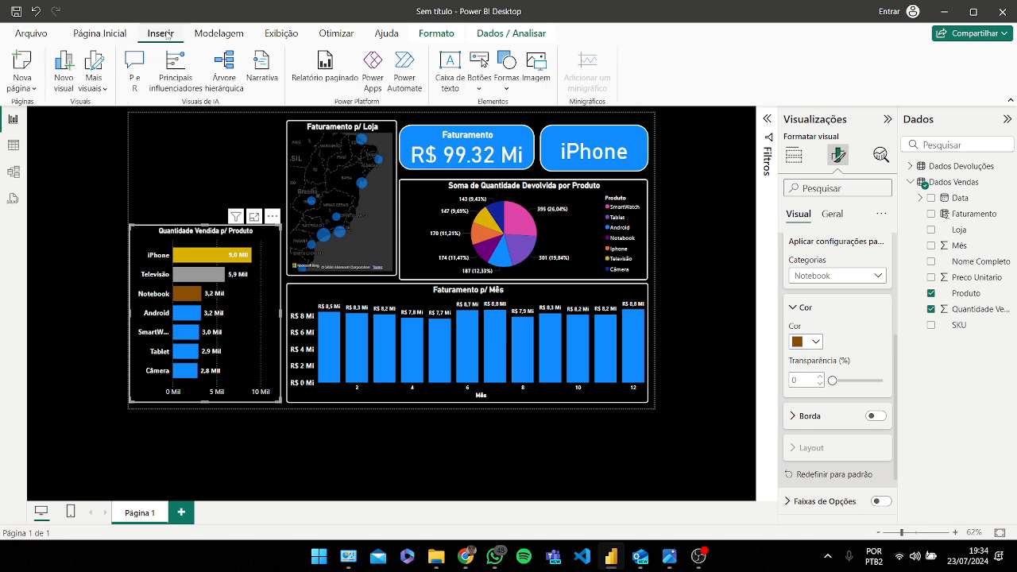
pyautogui.click(542, 63)
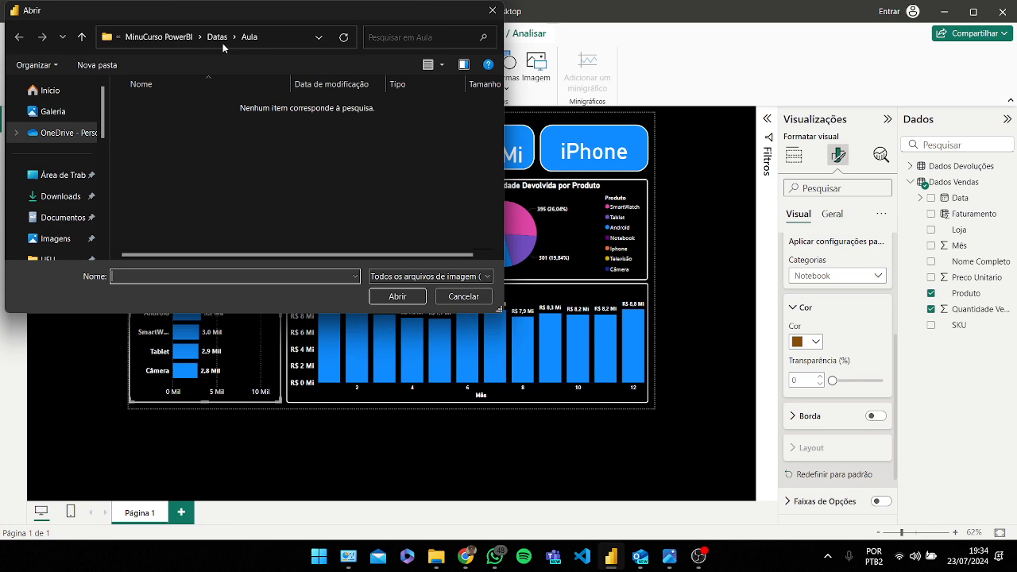
pyautogui.click(157, 38)
pyautogui.click(383, 119)
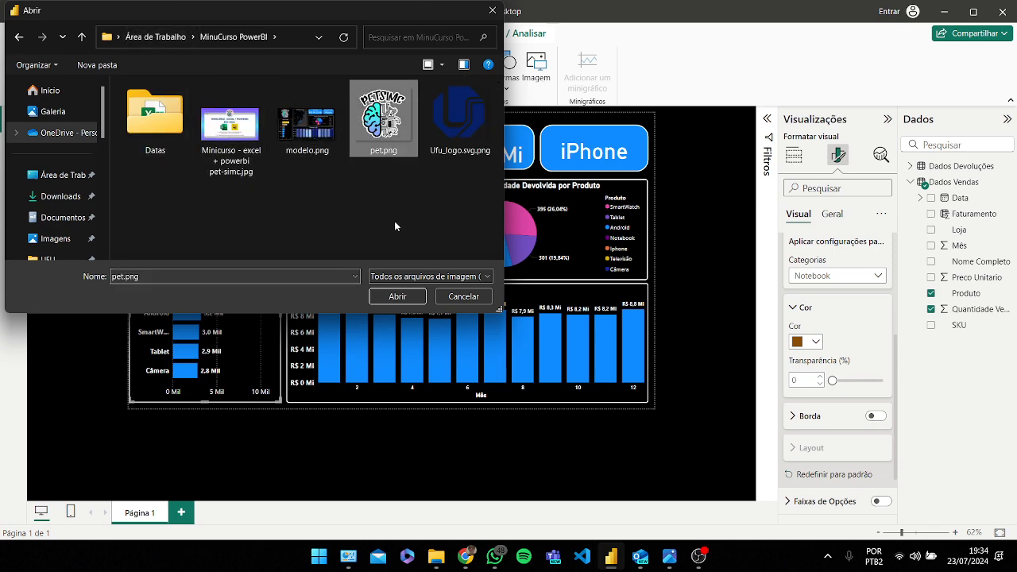
pyautogui.click(398, 296)
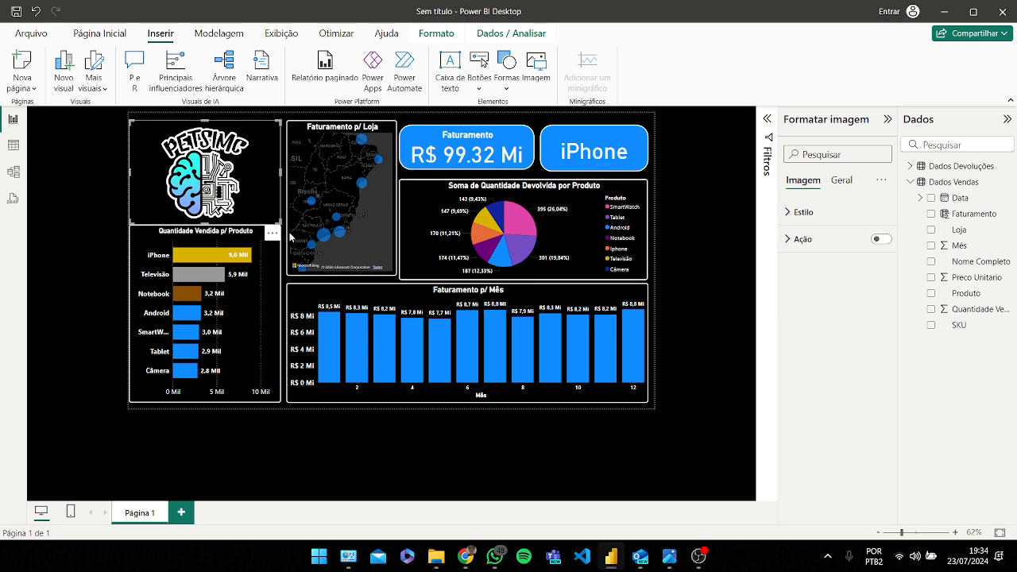
# Step: Pan the Faturamento p/ Loja map so the whole of Brazil is in view
pyautogui.click(285, 267)
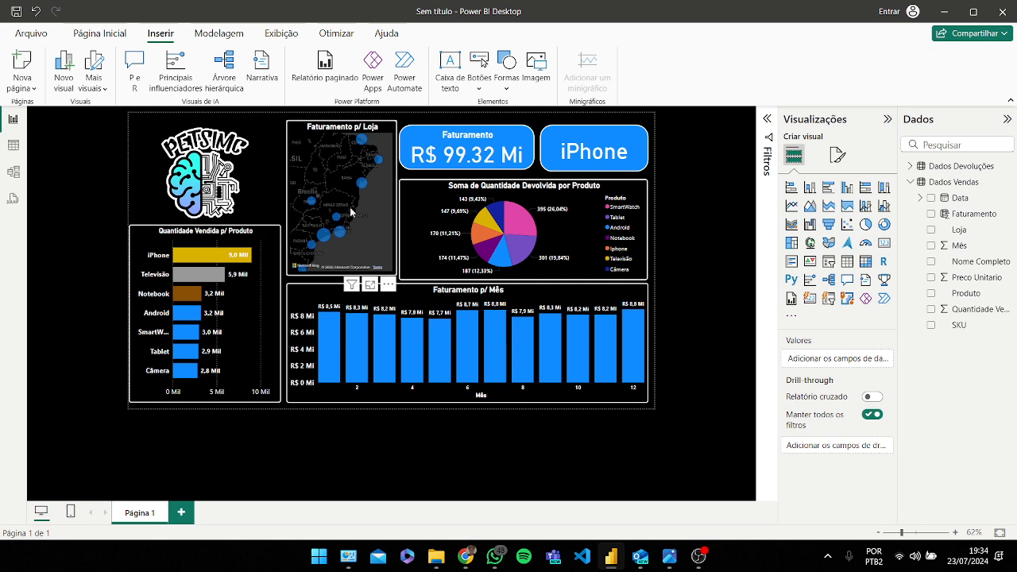
pyautogui.click(322, 252)
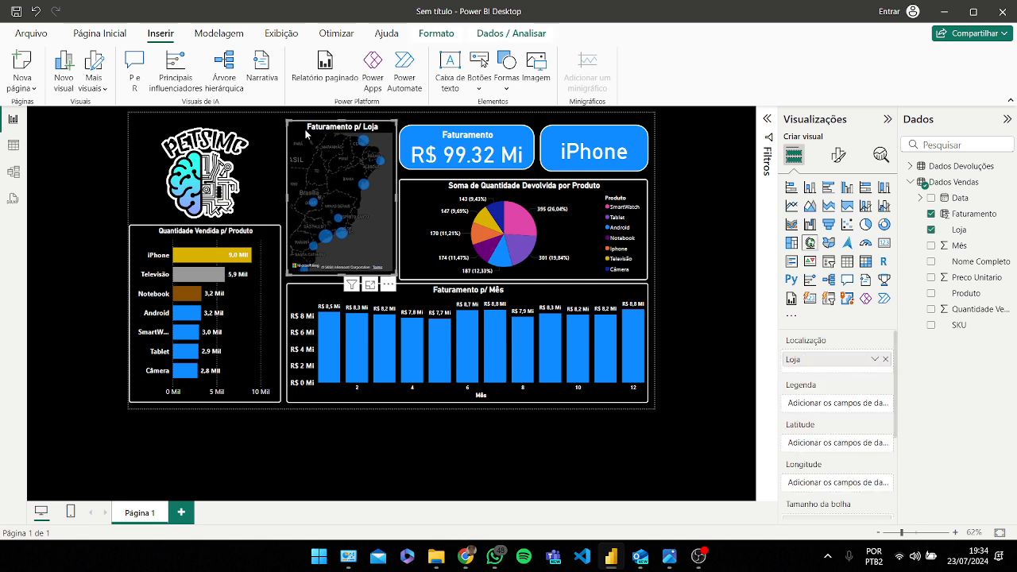
pyautogui.moveTo(300, 132); pyautogui.dragTo(344, 120)
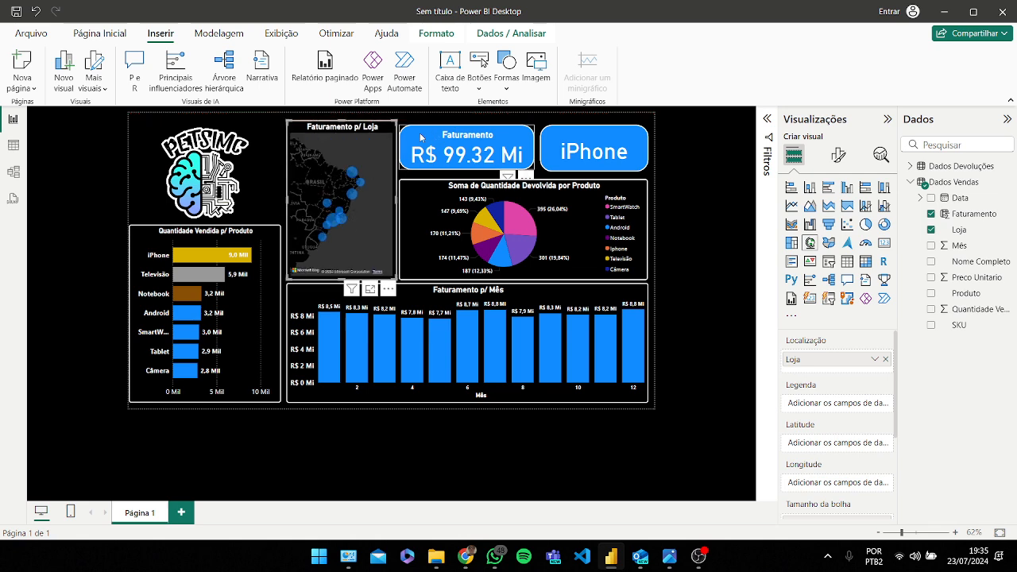
# Step: Nudge the Faturamento card, the iPhone card and the returns pie chart slightly upward to align them
pyautogui.moveTo(421, 137); pyautogui.dragTo(421, 132)
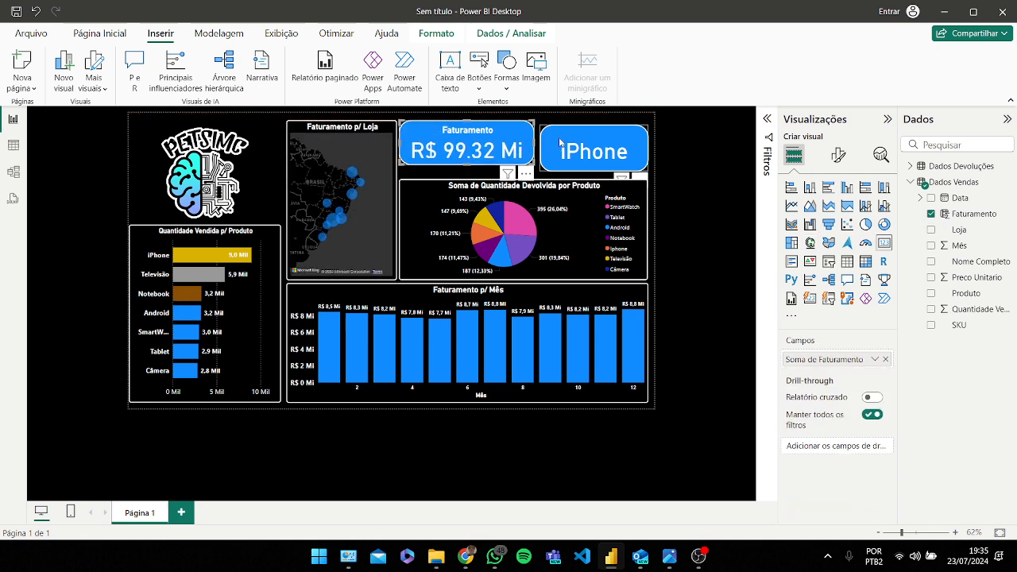
pyautogui.moveTo(558, 140); pyautogui.dragTo(556, 135)
pyautogui.moveTo(585, 231); pyautogui.dragTo(586, 227)
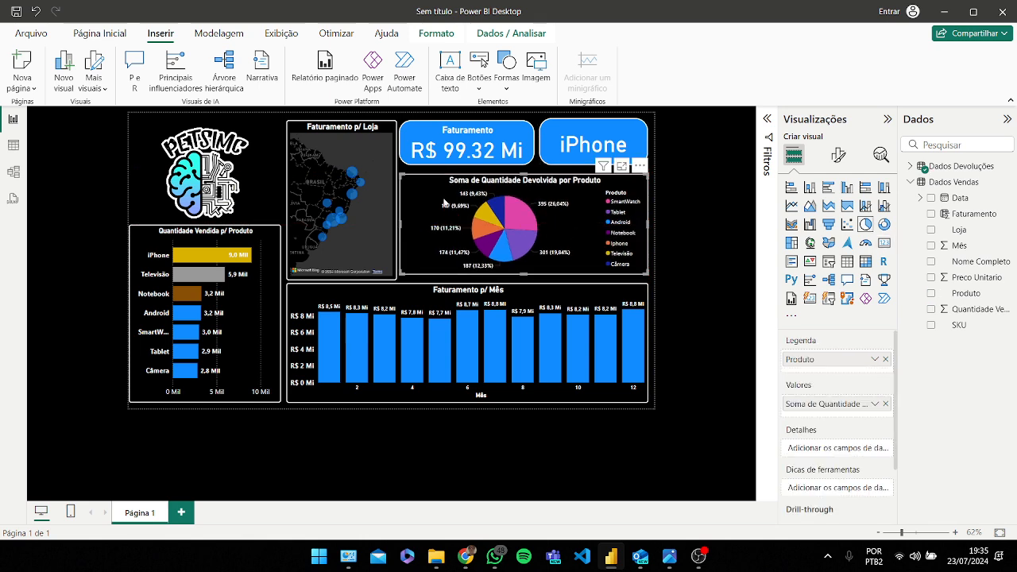
pyautogui.click(215, 42)
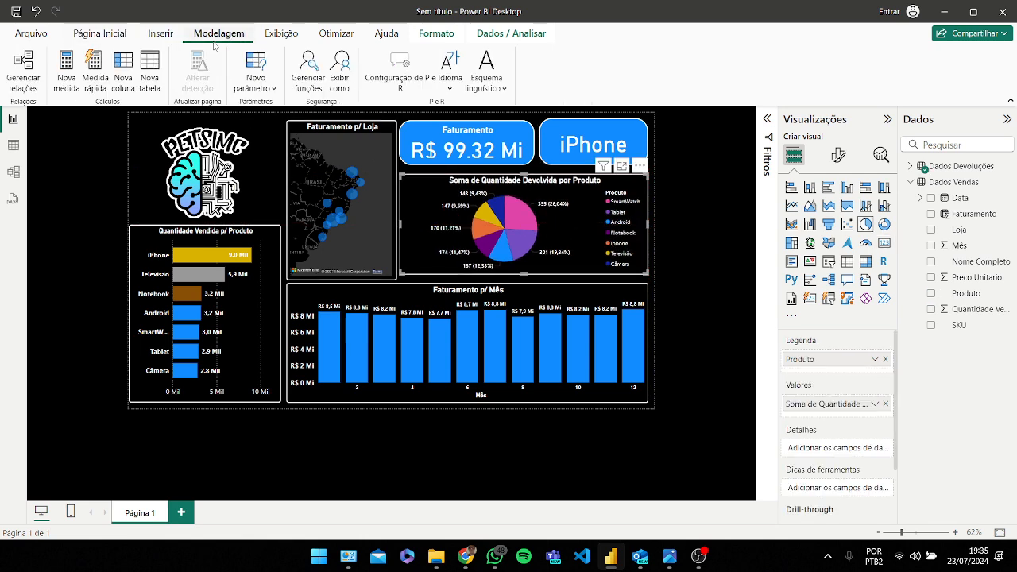
pyautogui.click(102, 38)
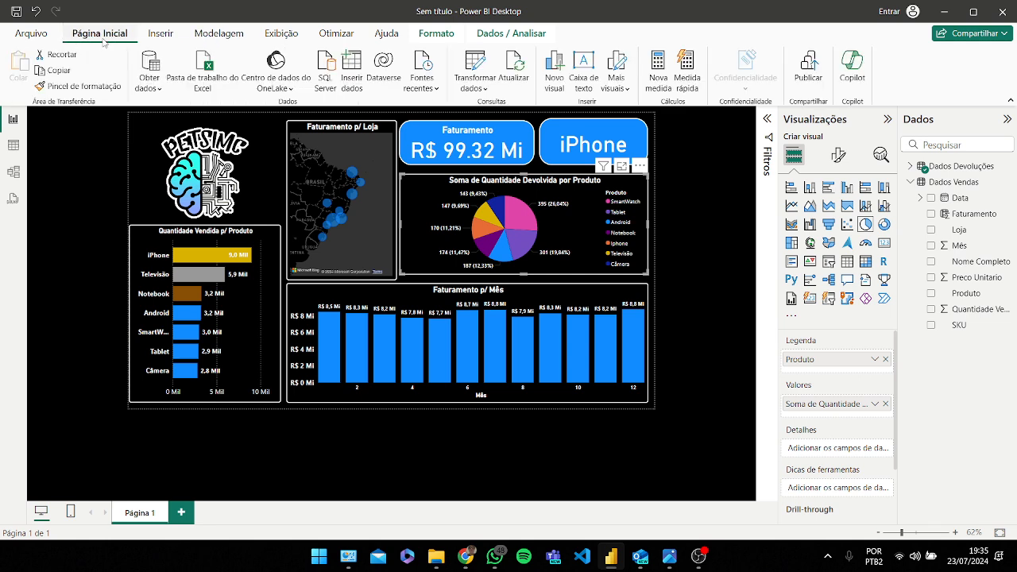
pyautogui.click(159, 36)
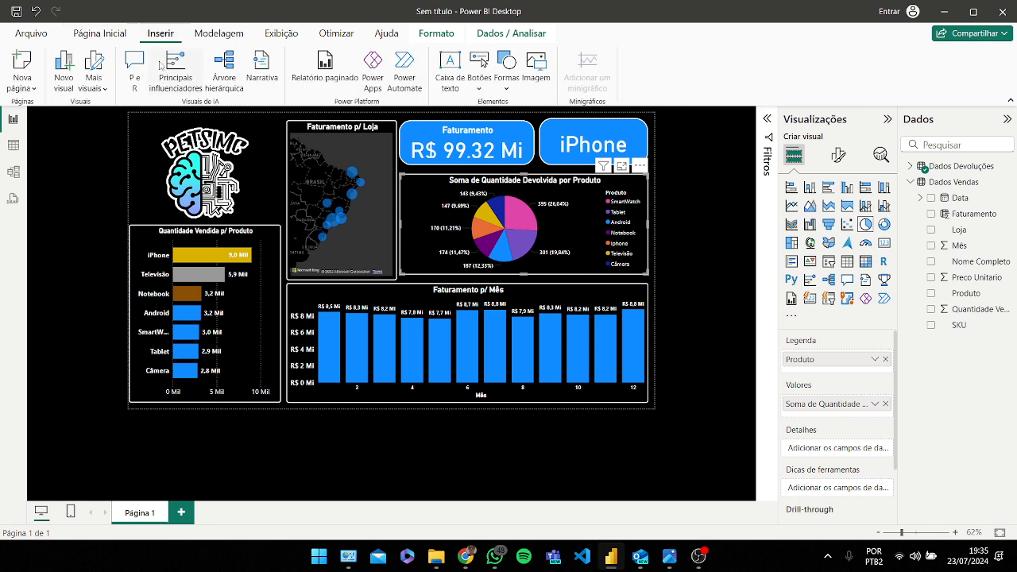
pyautogui.click(147, 149)
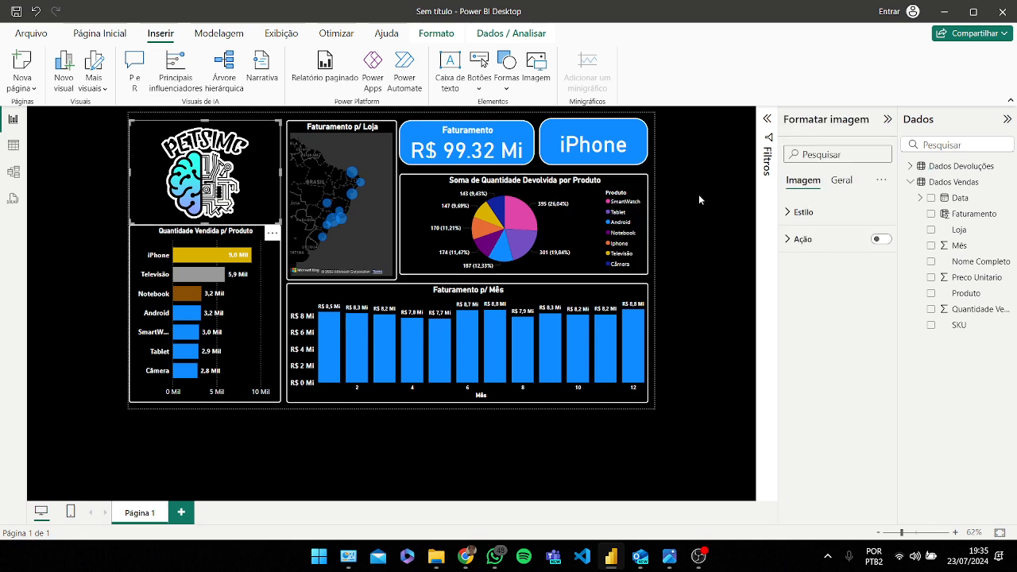
pyautogui.click(100, 34)
pyautogui.click(199, 38)
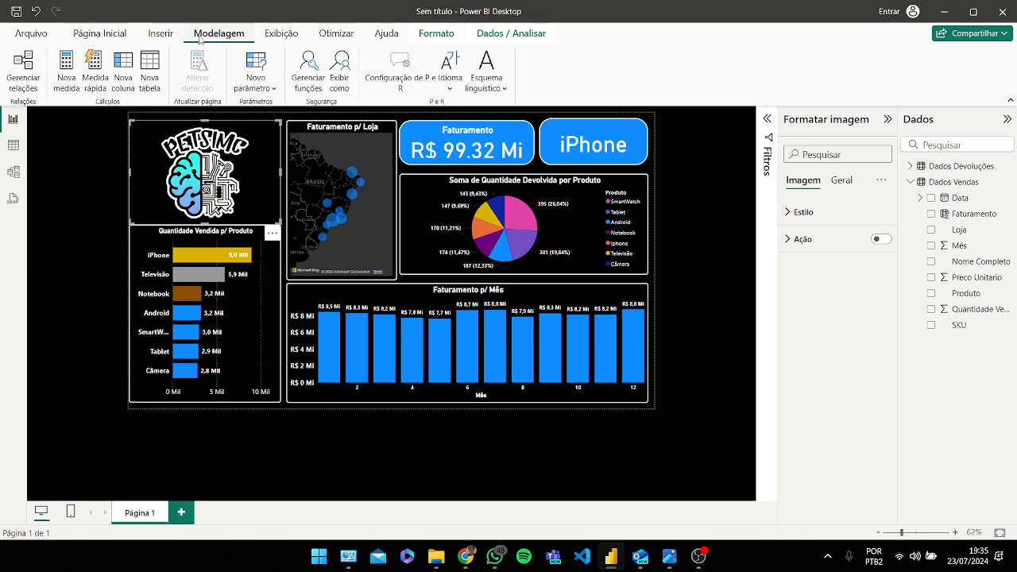
pyautogui.click(96, 37)
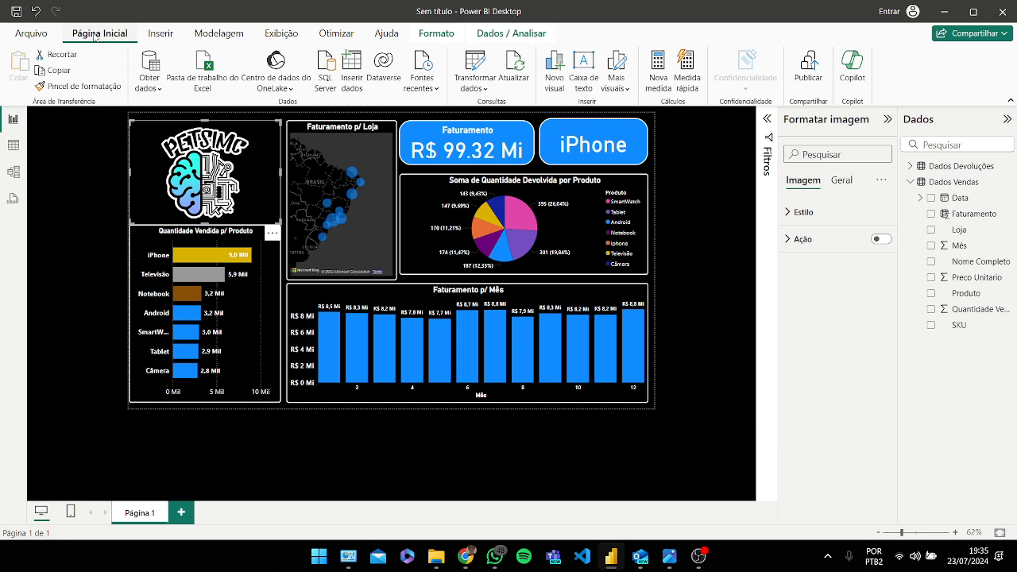
# Step: Browse the report theme gallery and reapply the default Padrão theme
pyautogui.click(282, 33)
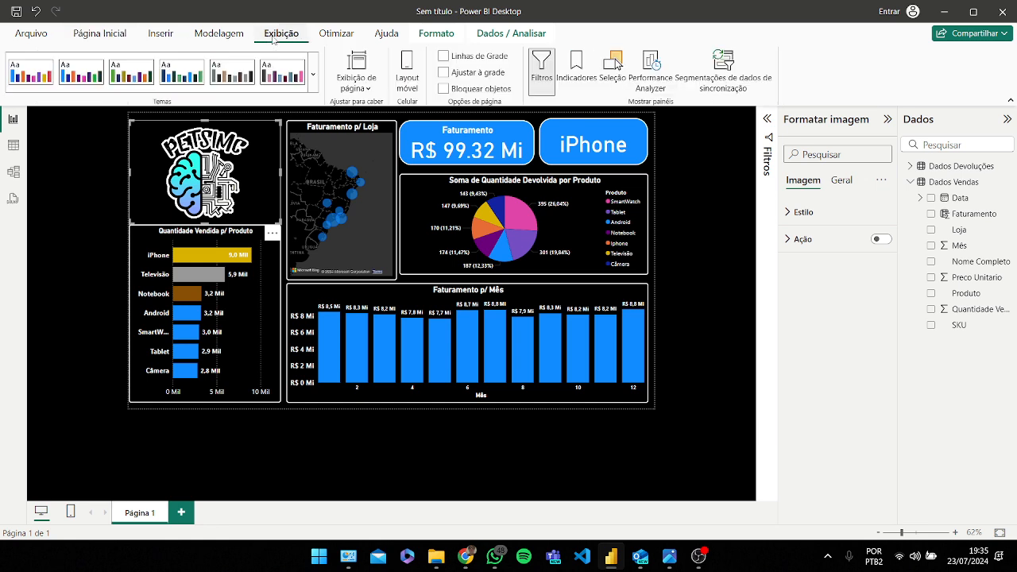
pyautogui.click(315, 80)
pyautogui.scroll(-2, 282, 135)
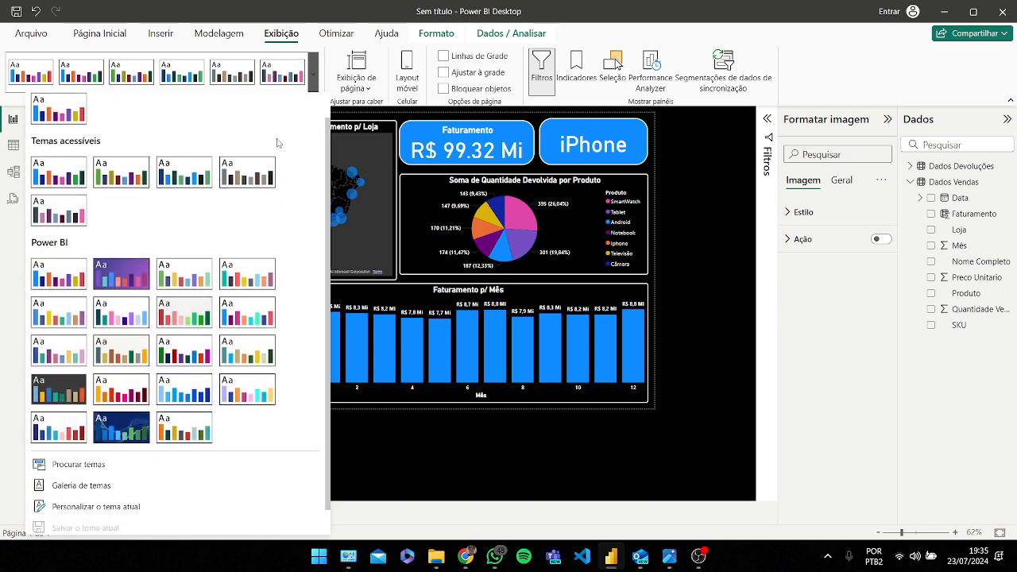
pyautogui.scroll(2, 238, 187)
pyautogui.scroll(-2, 262, 182)
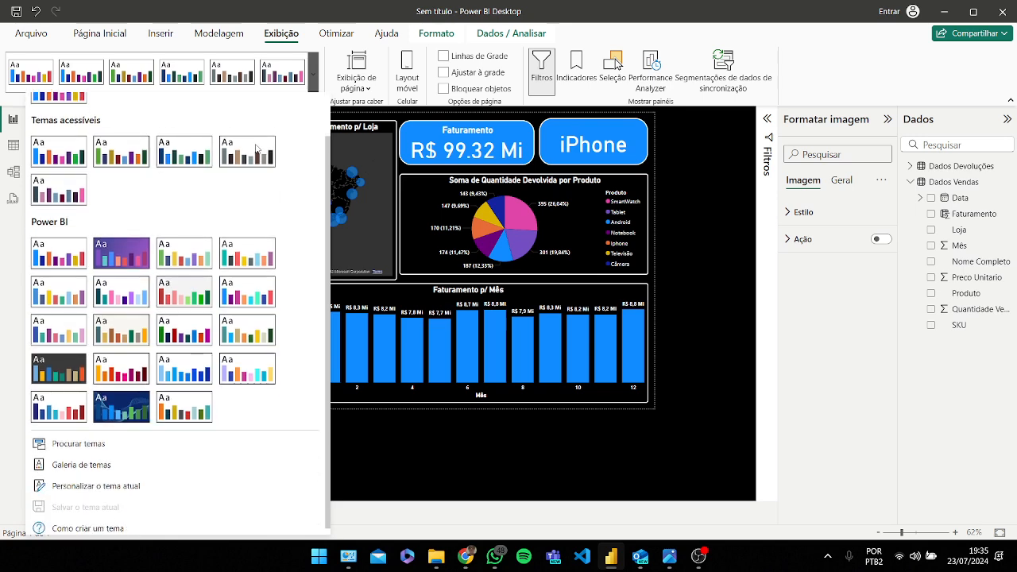
pyautogui.scroll(2, 278, 186)
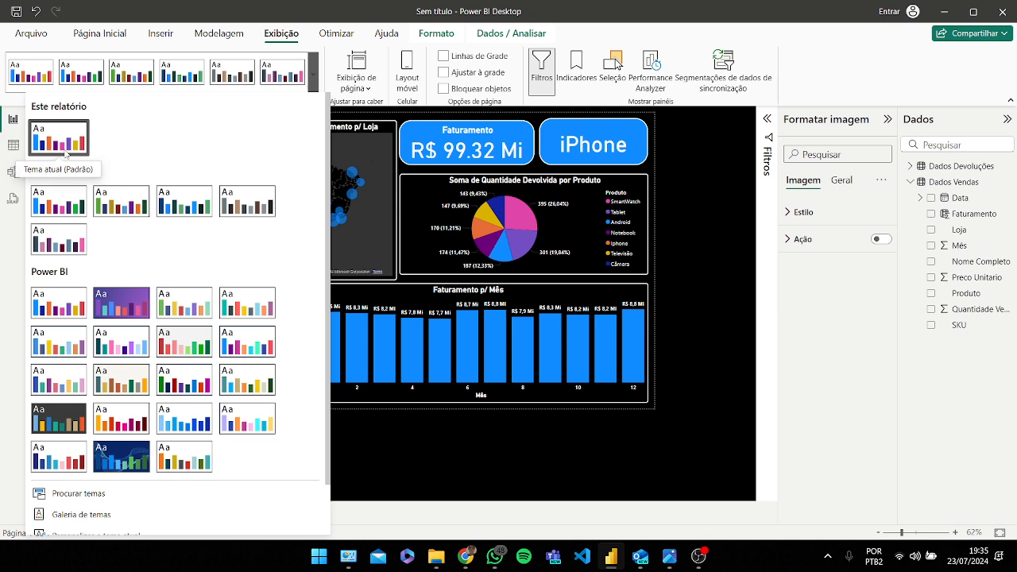
pyautogui.click(62, 306)
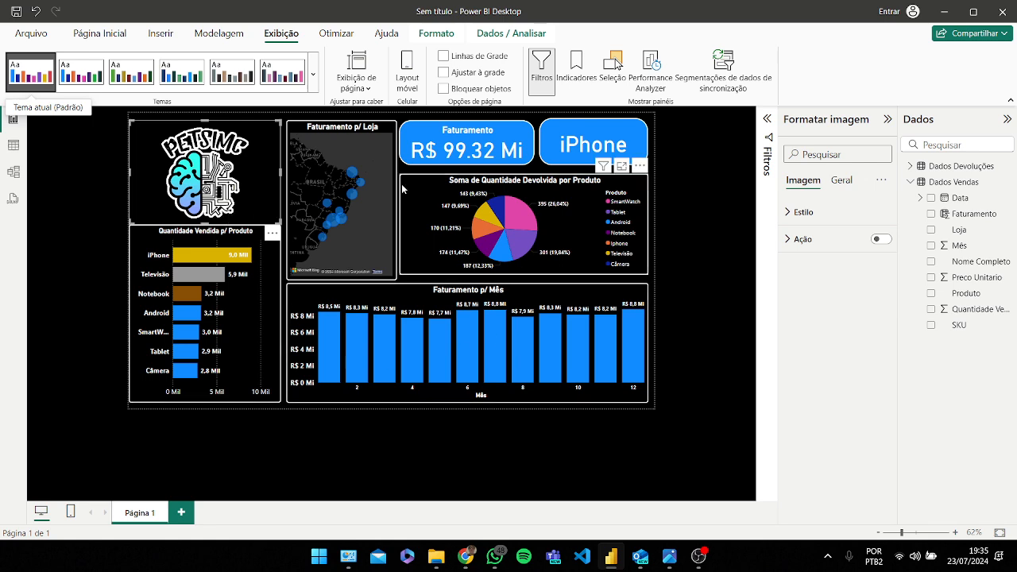
# Step: Try several accessible themes on the report, then switch back to the default Padrão theme
pyautogui.click(314, 79)
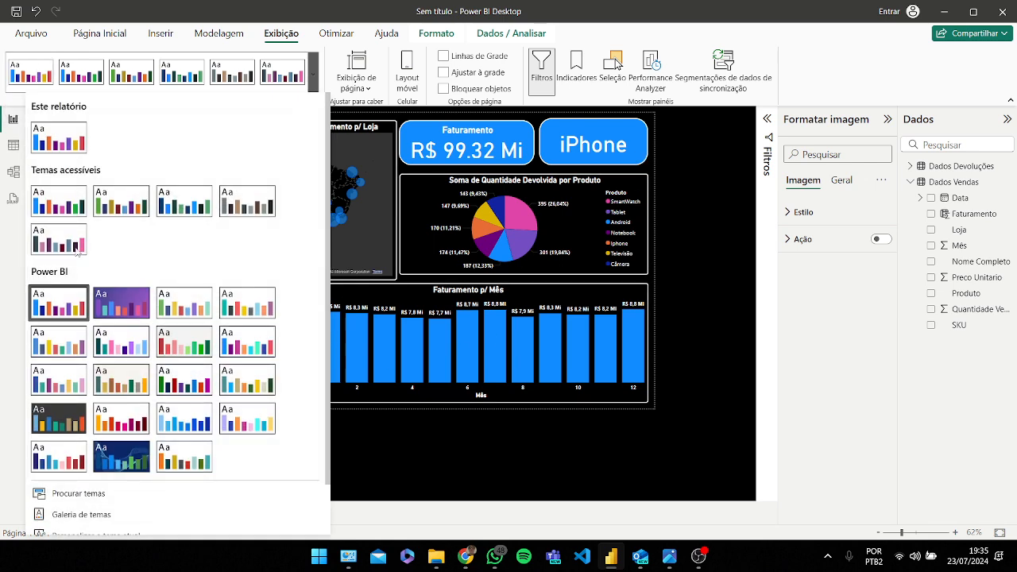
pyautogui.click(119, 208)
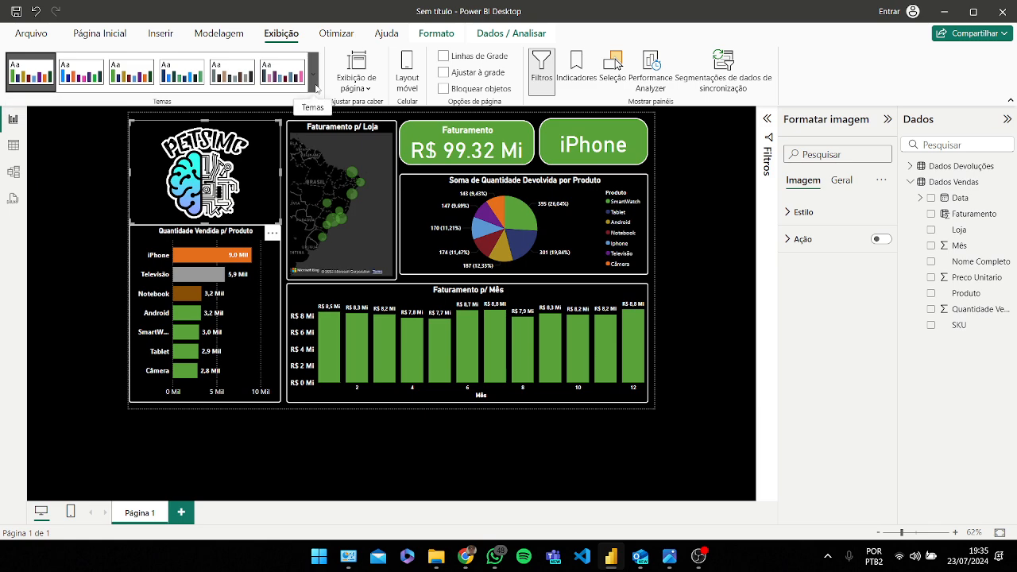
pyautogui.click(316, 87)
pyautogui.click(183, 195)
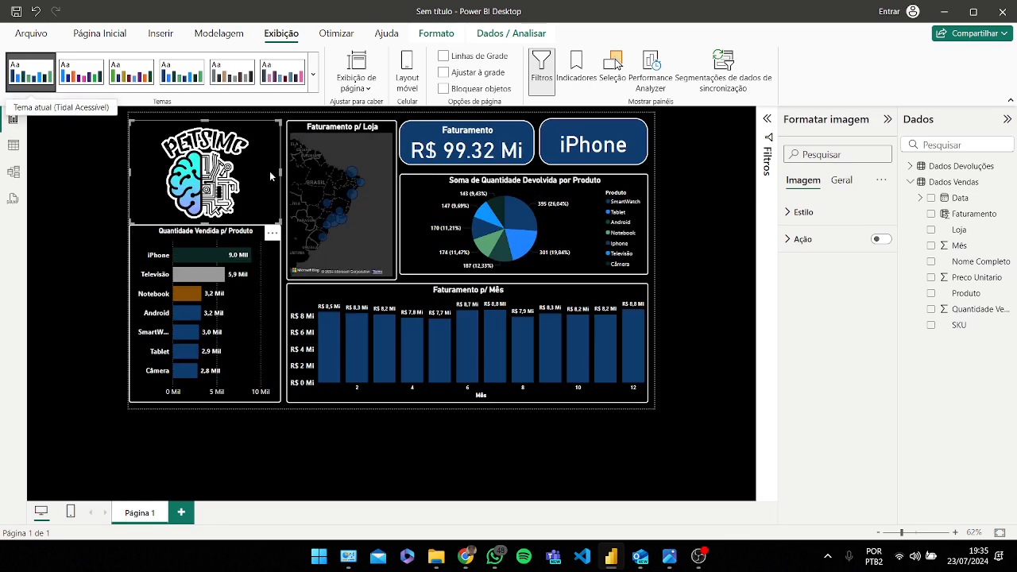
pyautogui.click(316, 86)
pyautogui.click(251, 193)
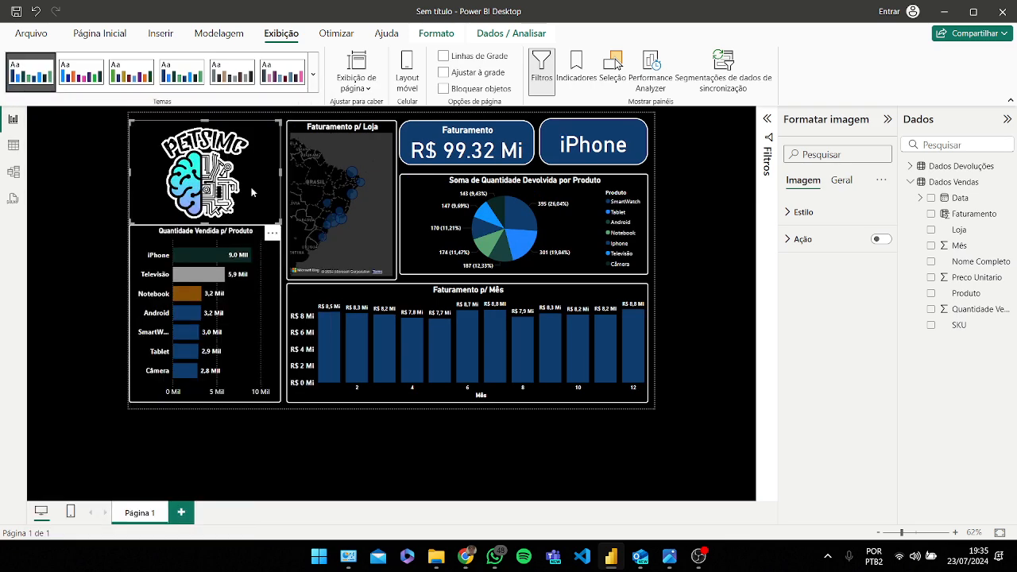
pyautogui.click(315, 83)
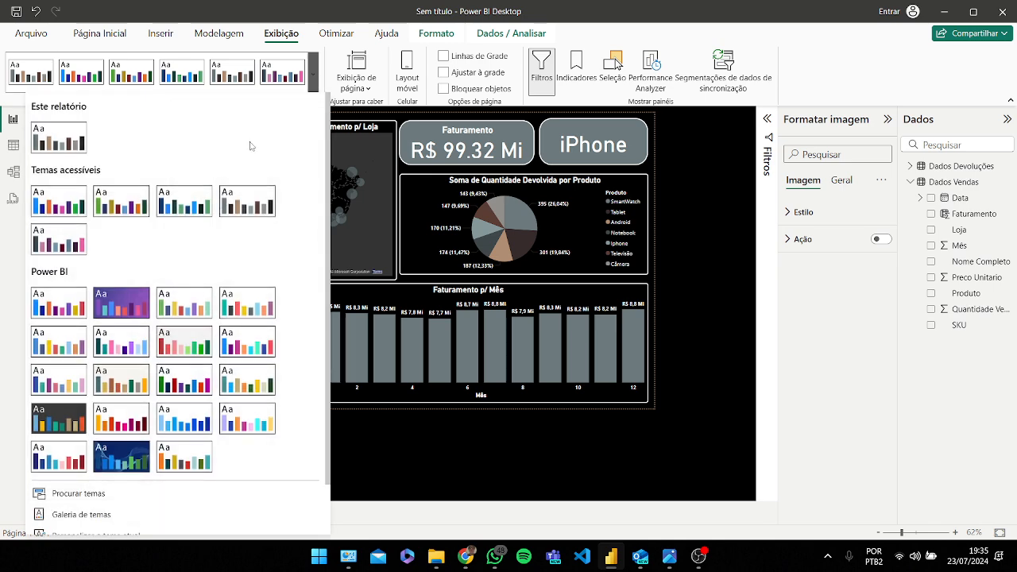
pyautogui.click(78, 205)
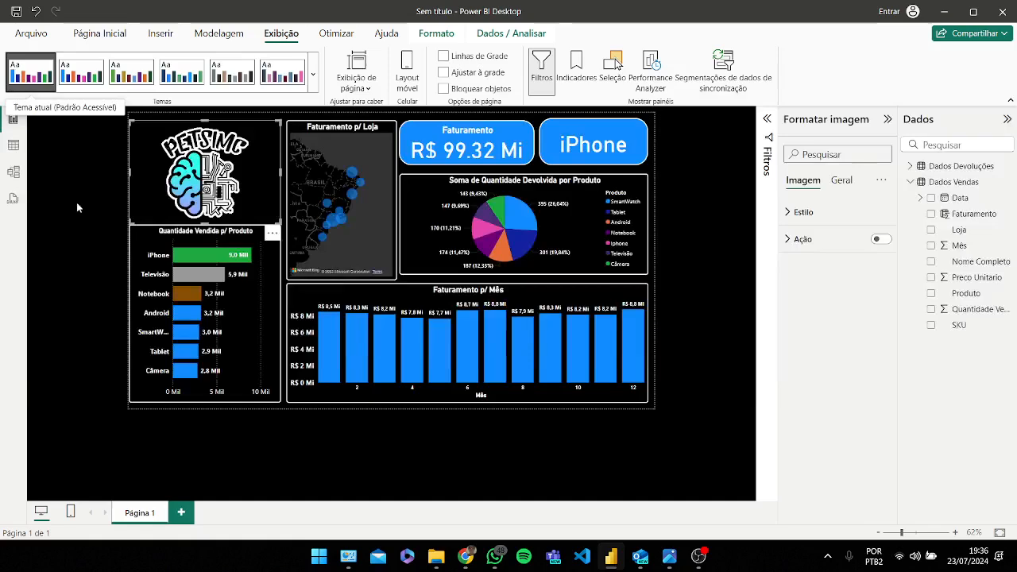
pyautogui.click(313, 74)
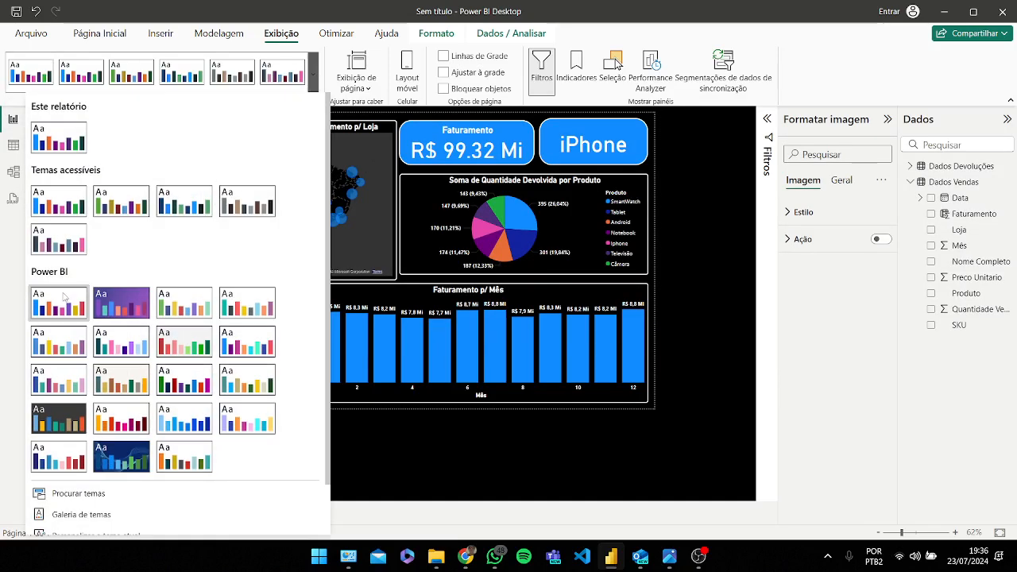
pyautogui.click(63, 295)
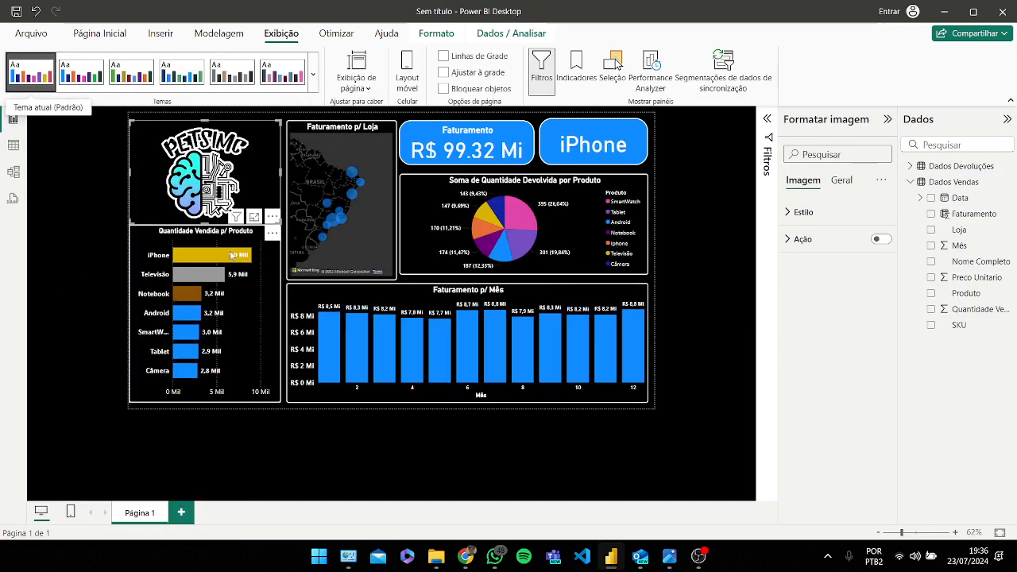
pyautogui.click(313, 74)
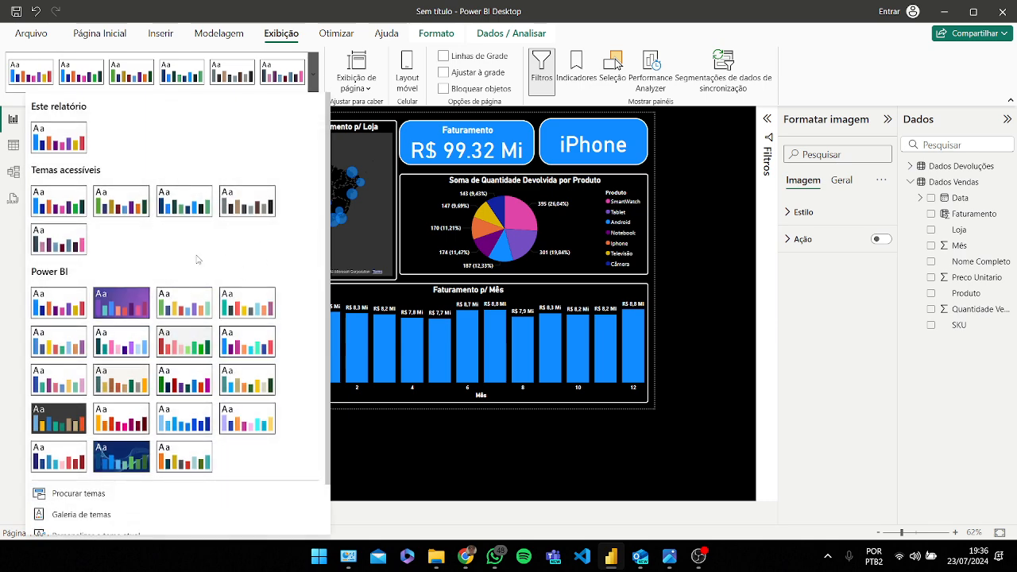
pyautogui.scroll(-2, 215, 274)
pyautogui.click(78, 438)
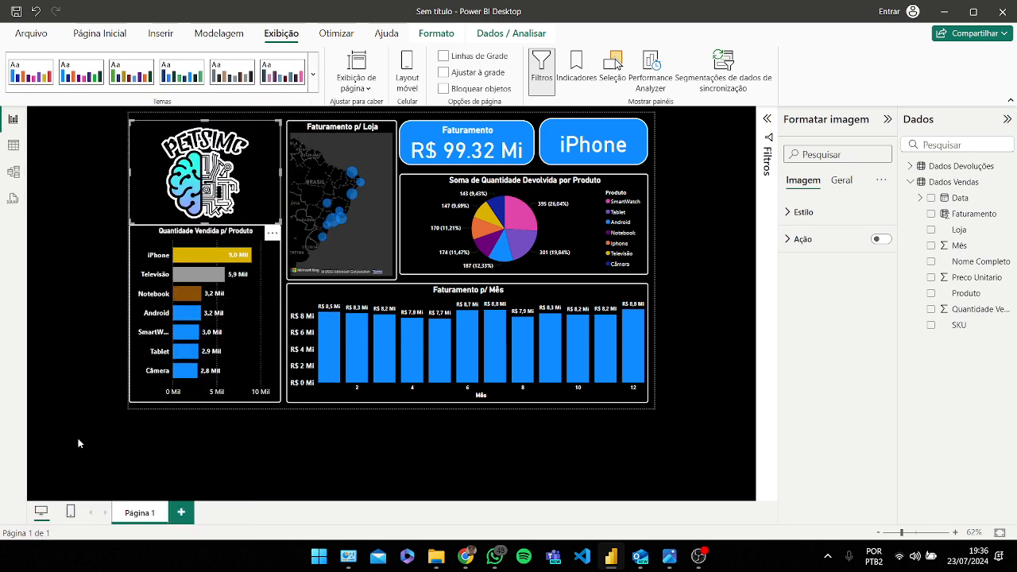
pyautogui.click(493, 11)
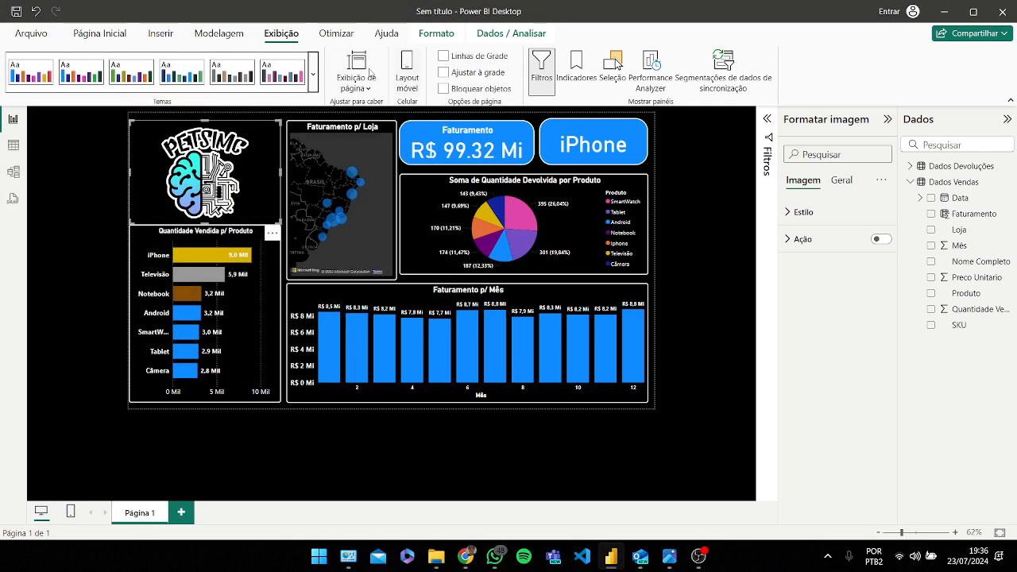
# Step: Open the online Themes Gallery from the report theme menu and browse the community report themes
pyautogui.click(313, 75)
pyautogui.scroll(-2, 146, 445)
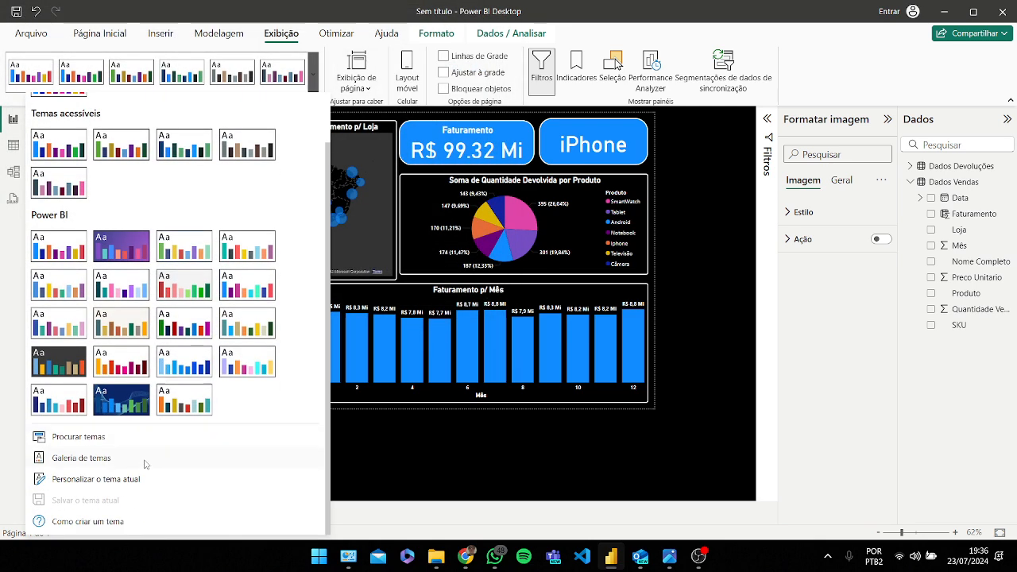
pyautogui.click(87, 464)
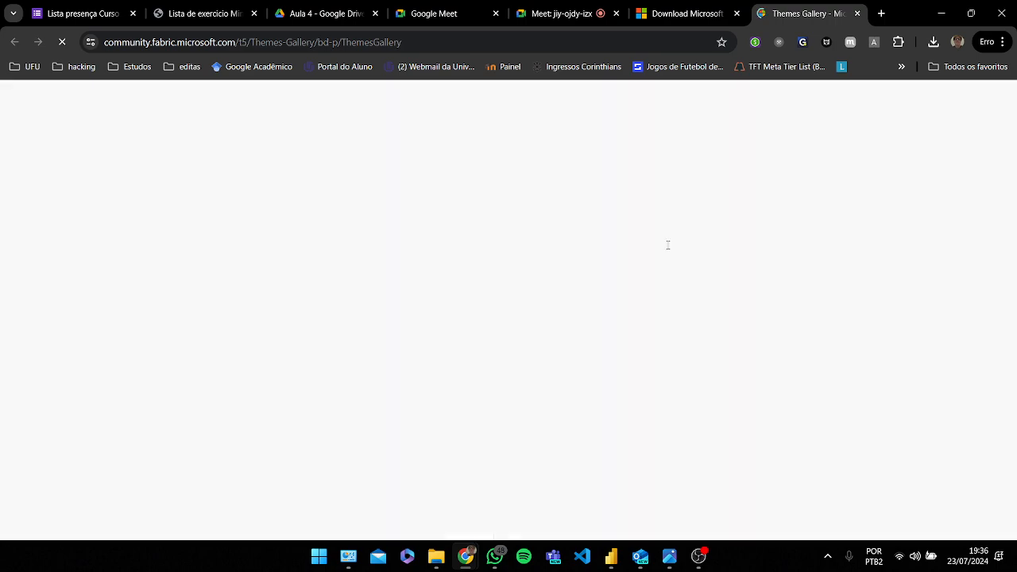
pyautogui.scroll(-2, 552, 283)
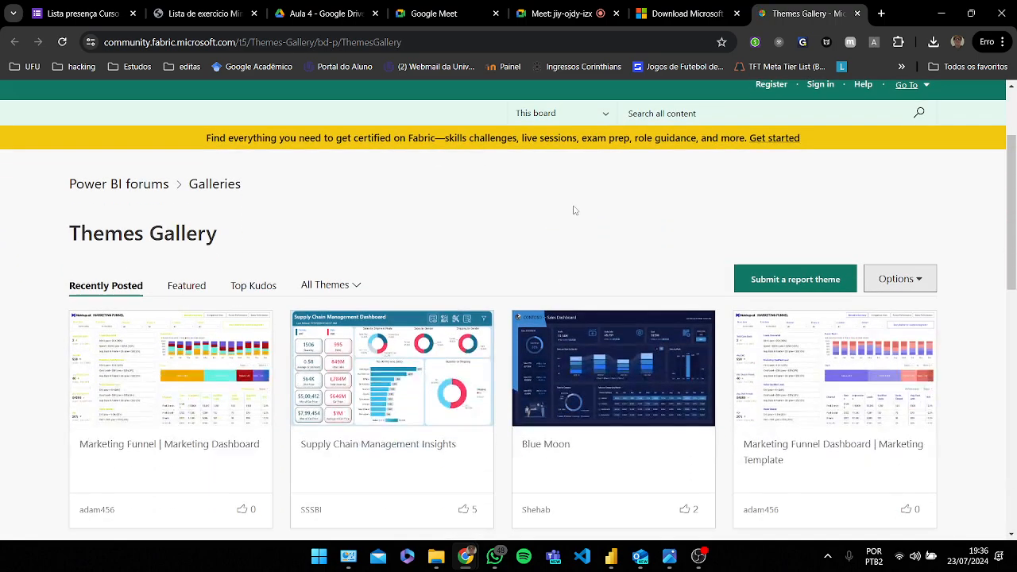
pyautogui.scroll(-2, 574, 210)
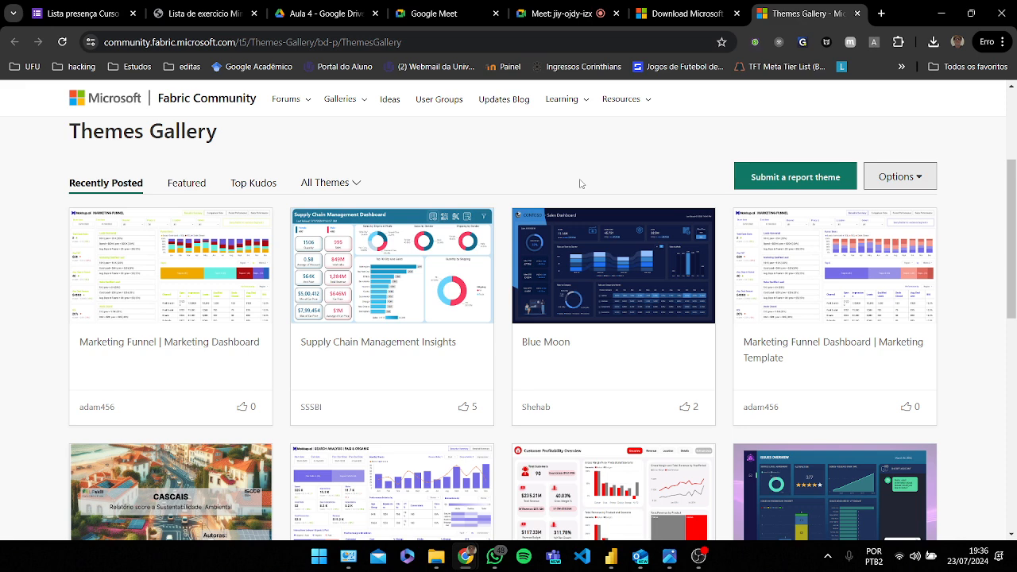
pyautogui.scroll(-1, 580, 183)
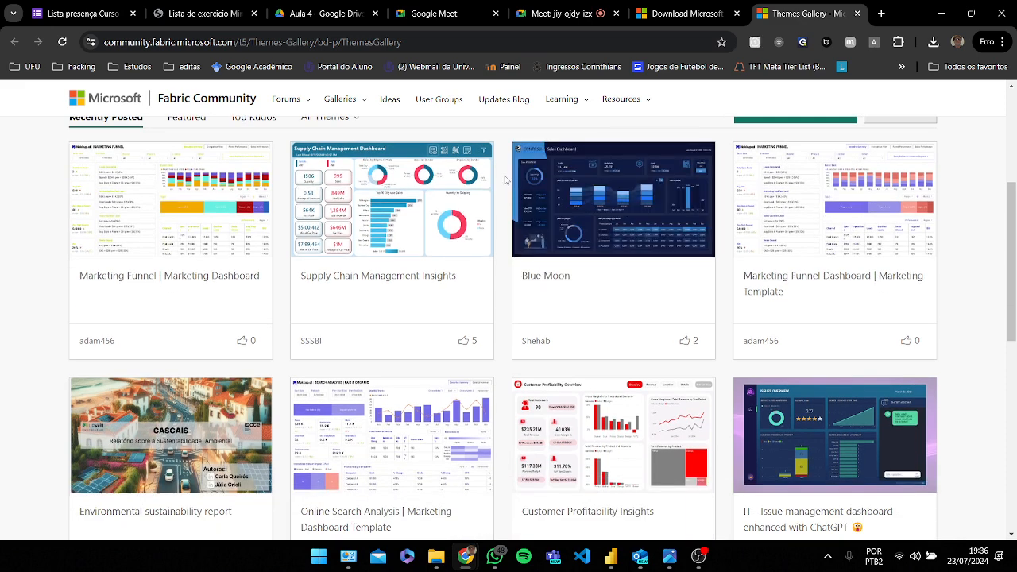
pyautogui.scroll(-1, 506, 180)
pyautogui.scroll(-2, 505, 180)
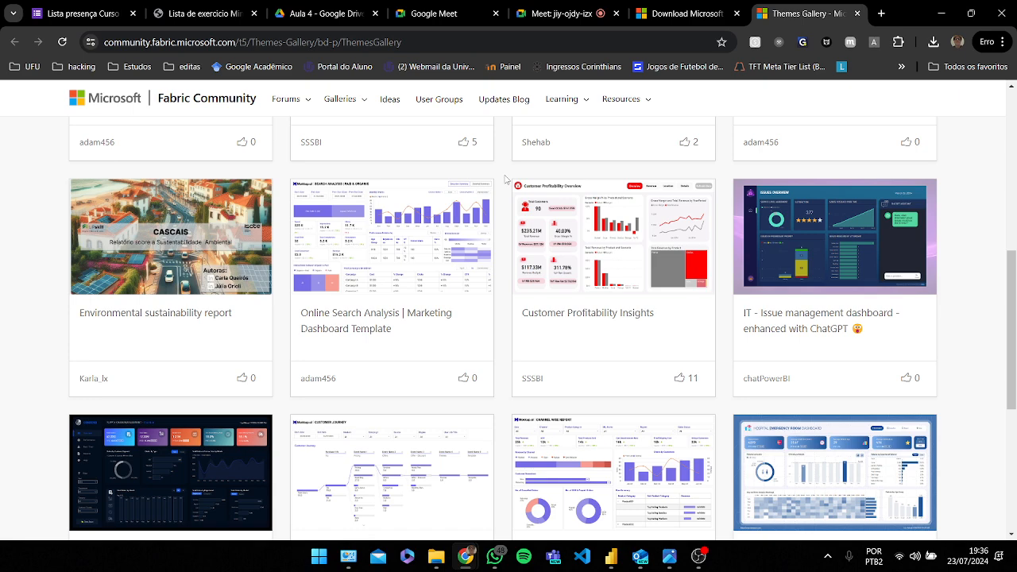
pyautogui.scroll(-3, 505, 180)
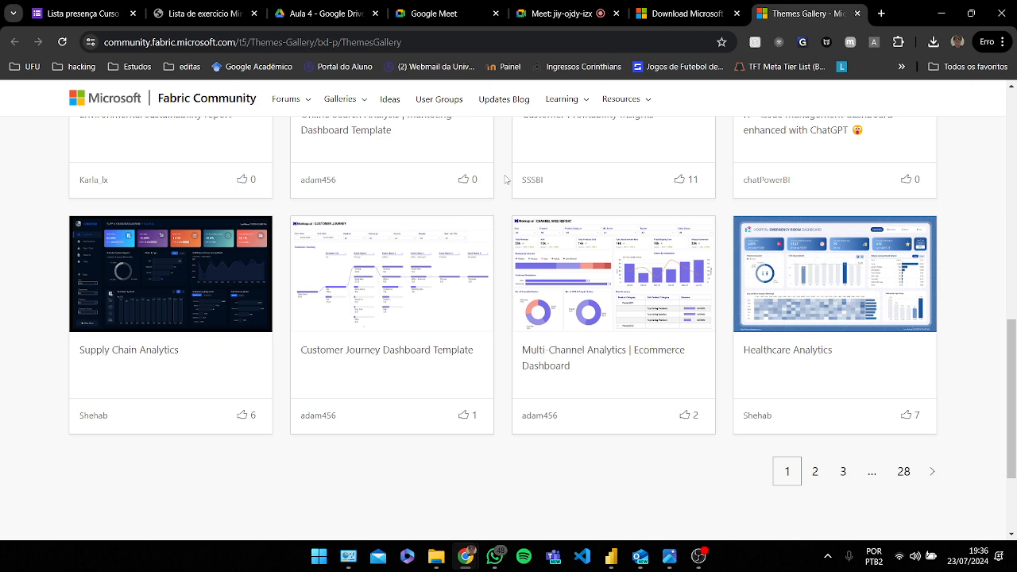
pyautogui.scroll(3, 505, 180)
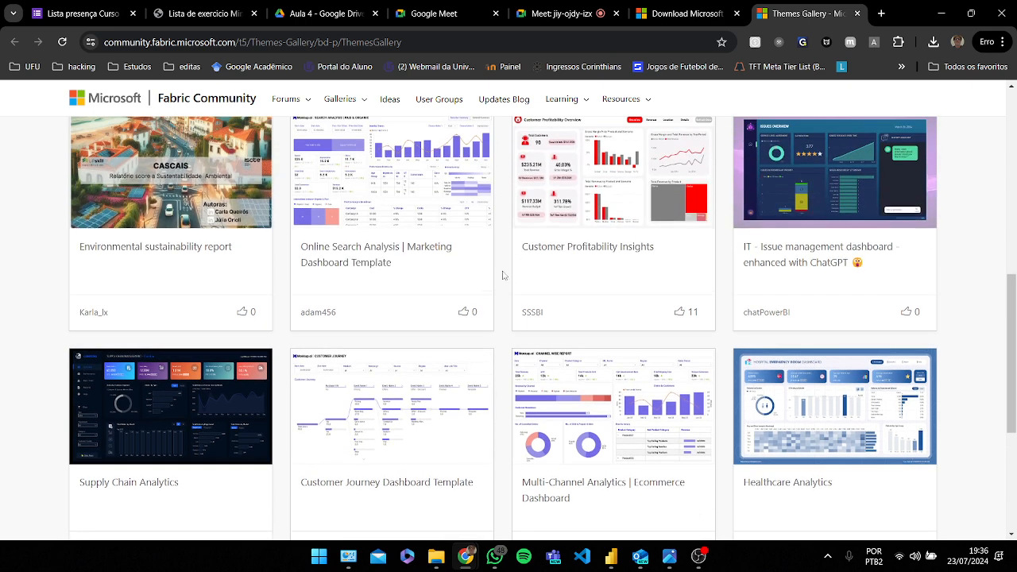
pyautogui.scroll(2, 498, 297)
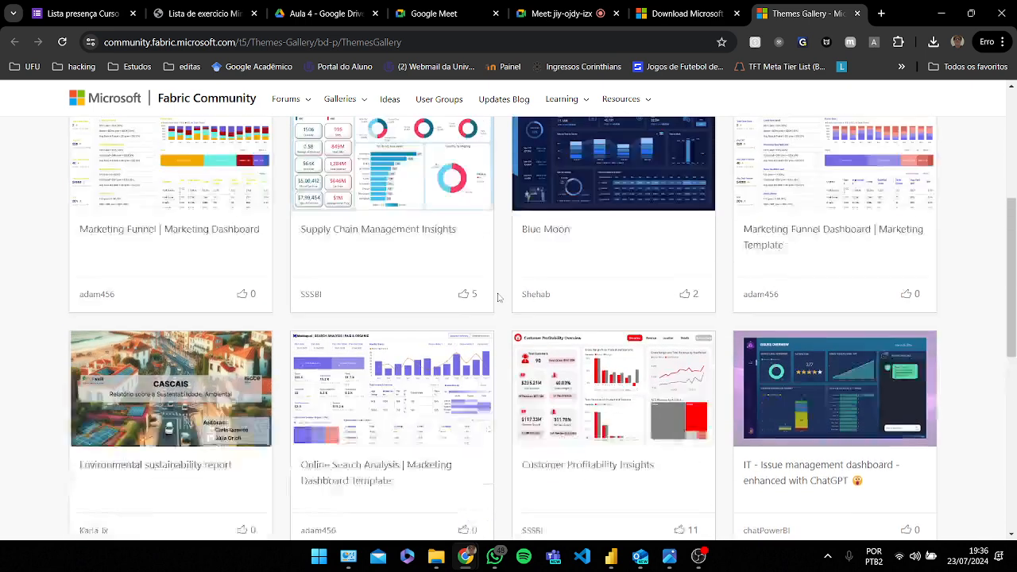
pyautogui.scroll(-1, 502, 298)
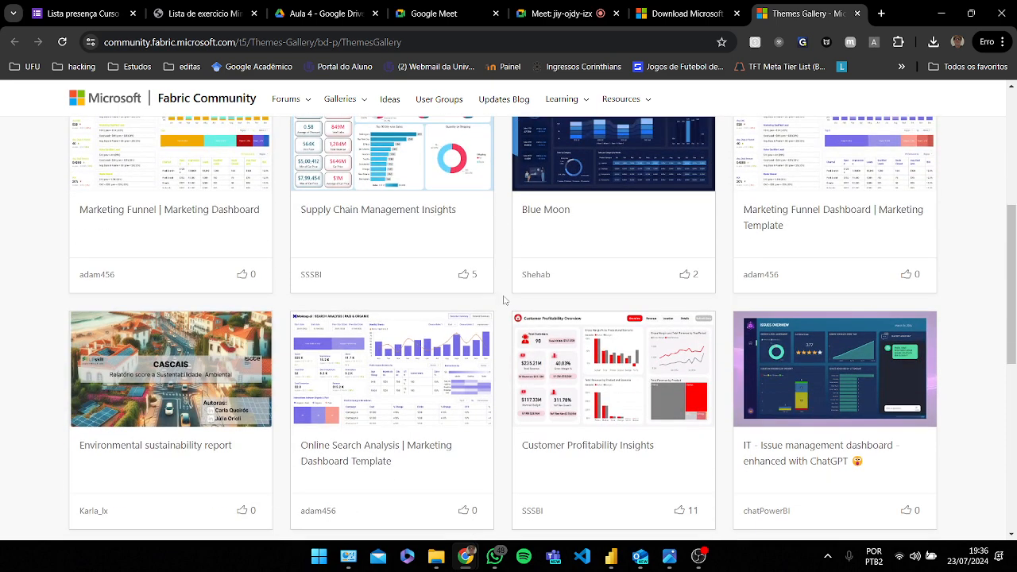
pyautogui.scroll(-1, 508, 306)
pyautogui.scroll(-5, 513, 311)
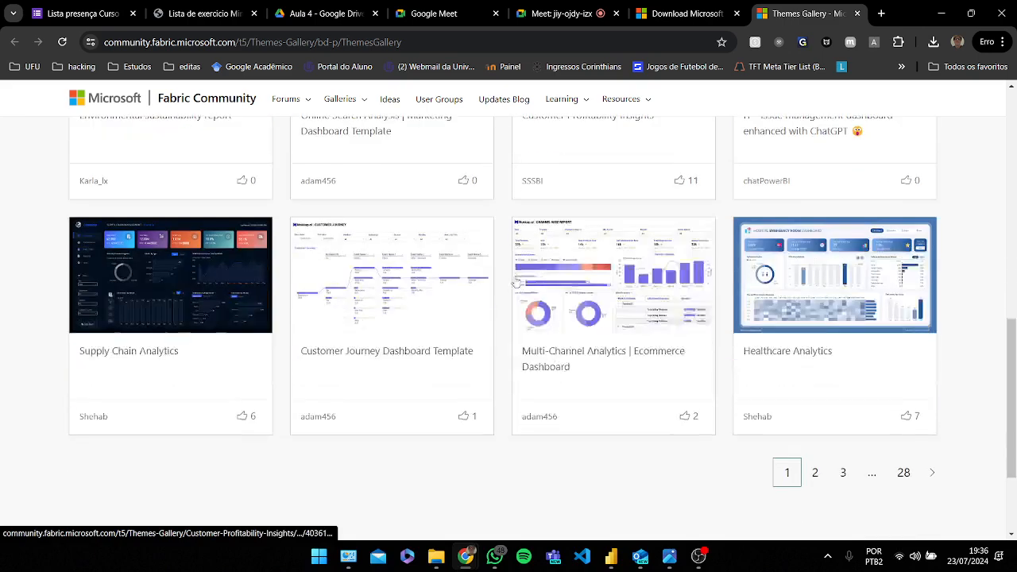
pyautogui.scroll(3, 498, 296)
pyautogui.scroll(2, 498, 296)
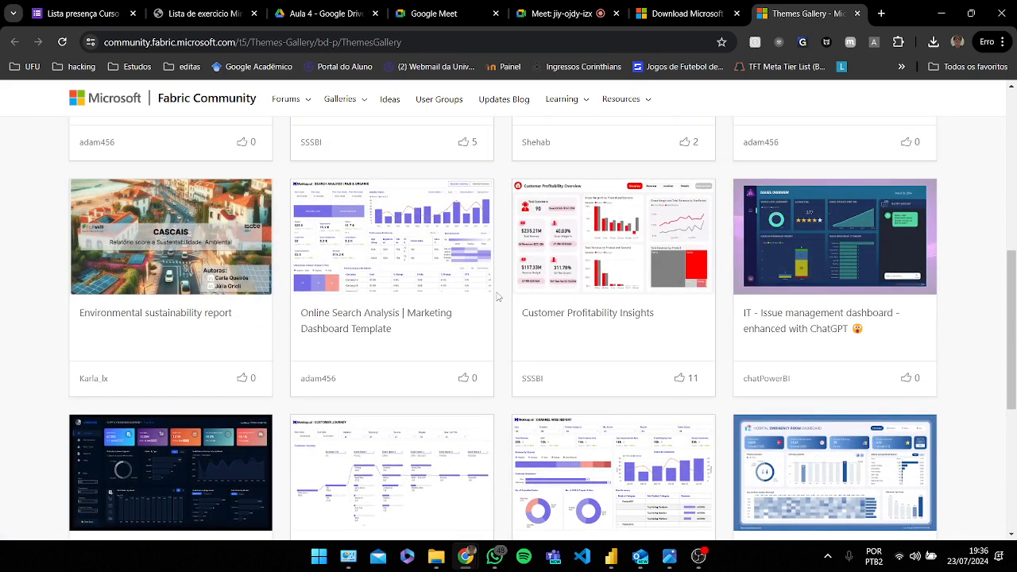
pyautogui.scroll(2, 498, 292)
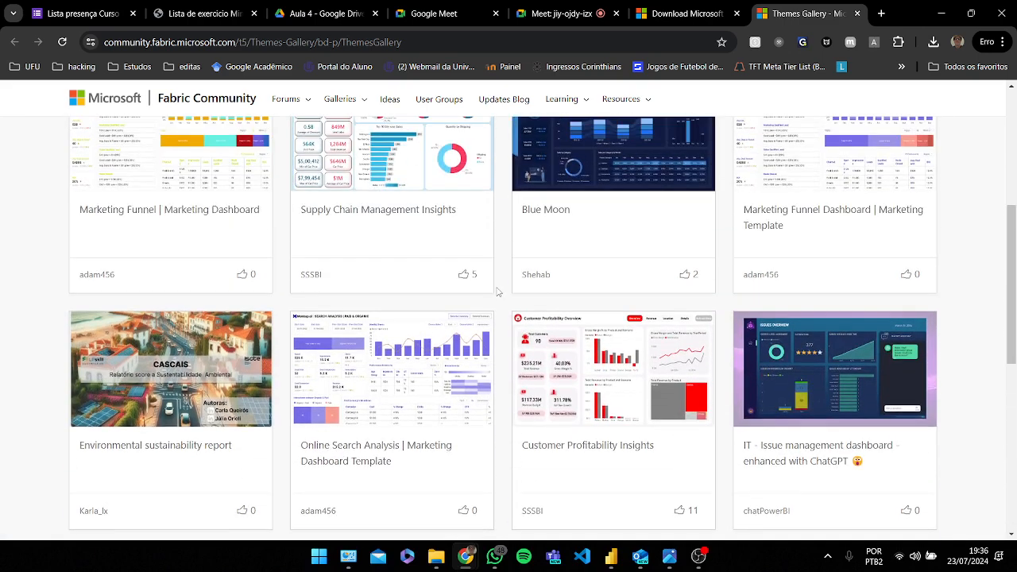
pyautogui.scroll(1, 498, 293)
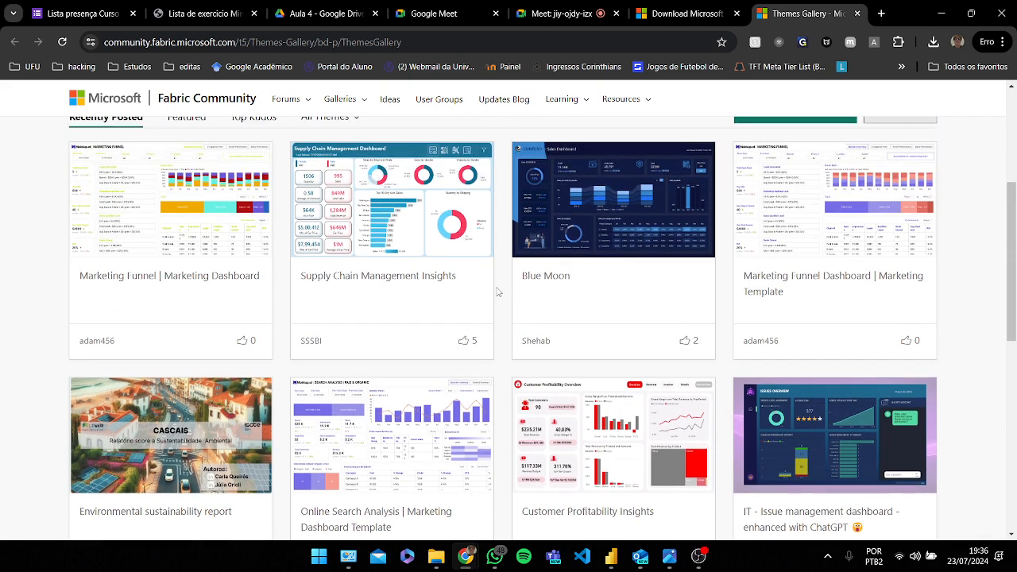
pyautogui.scroll(2, 950, 271)
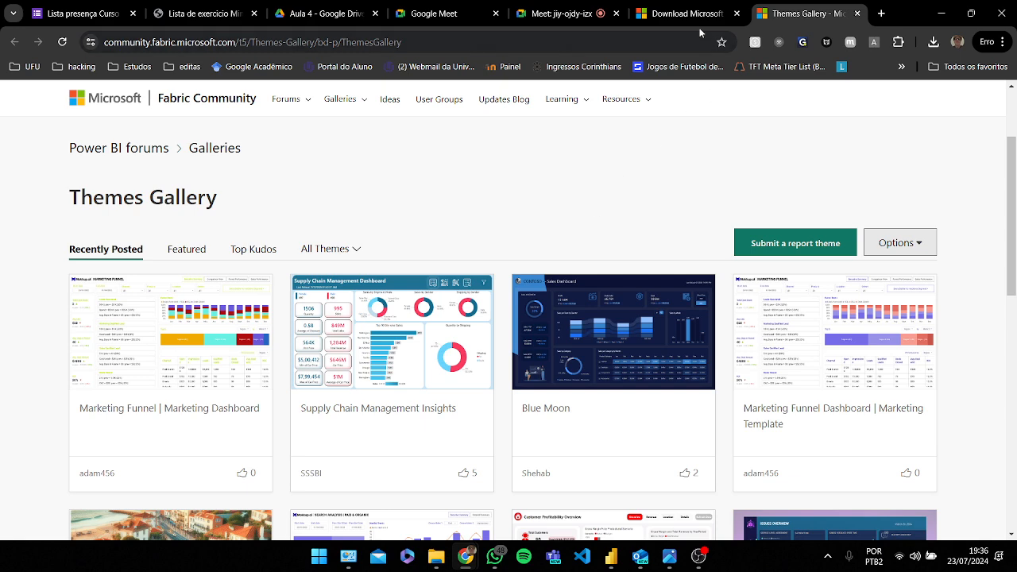
pyautogui.moveTo(673, 563)
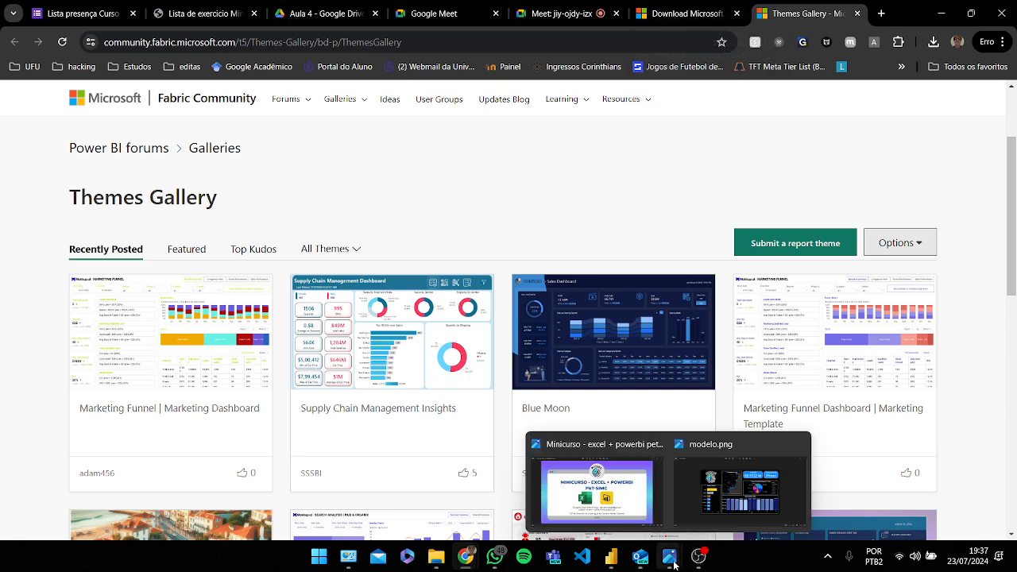
pyautogui.scroll(-1, 540, 214)
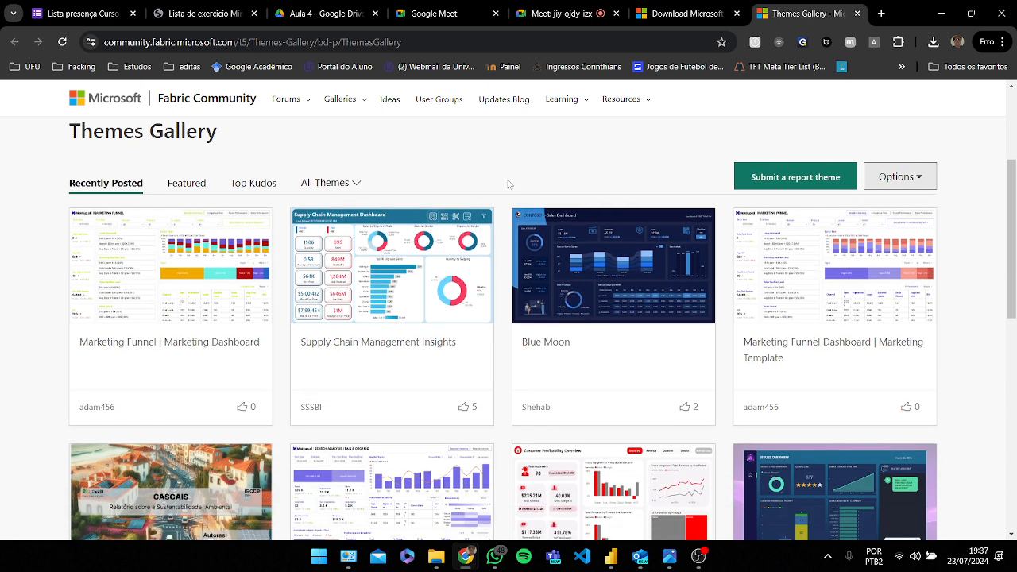
pyautogui.scroll(-1, 513, 199)
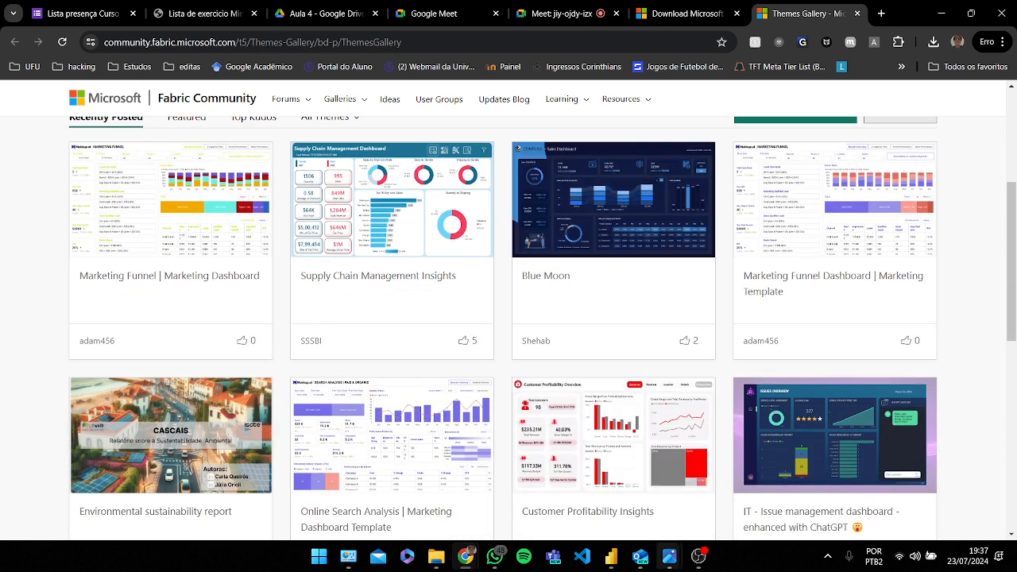
pyautogui.moveTo(612, 563)
pyautogui.click(618, 505)
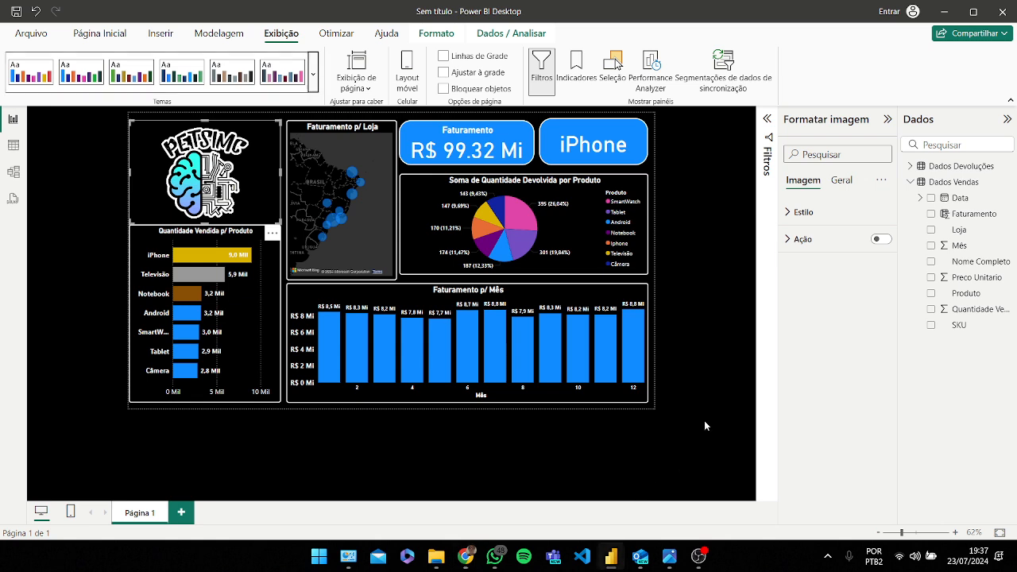
pyautogui.click(840, 185)
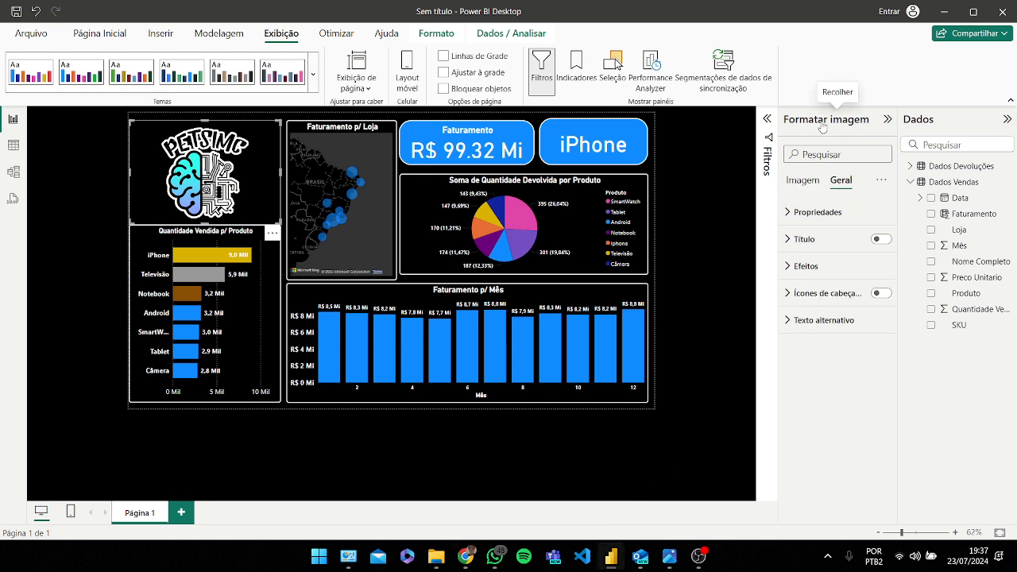
pyautogui.click(804, 180)
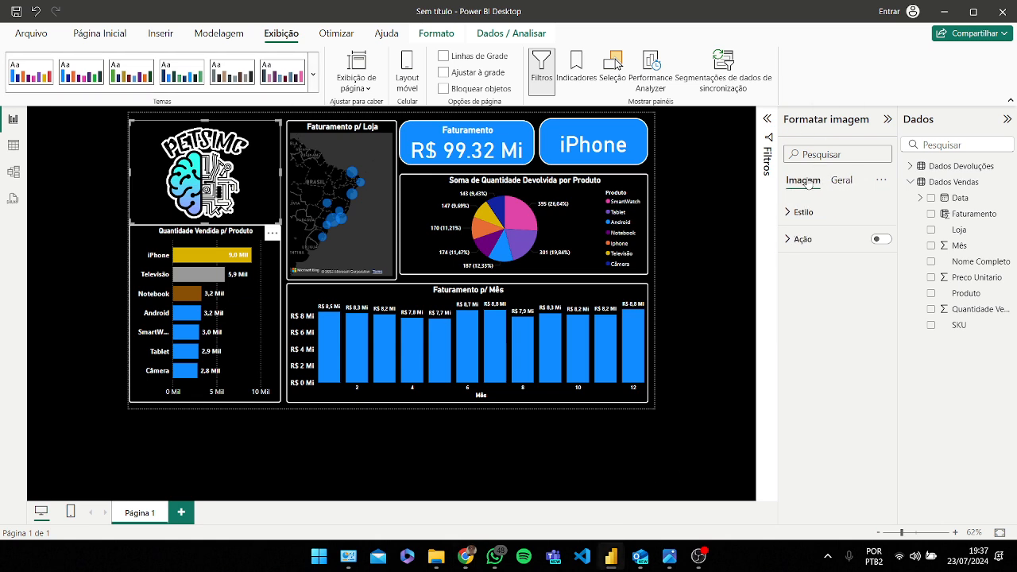
pyautogui.click(654, 170)
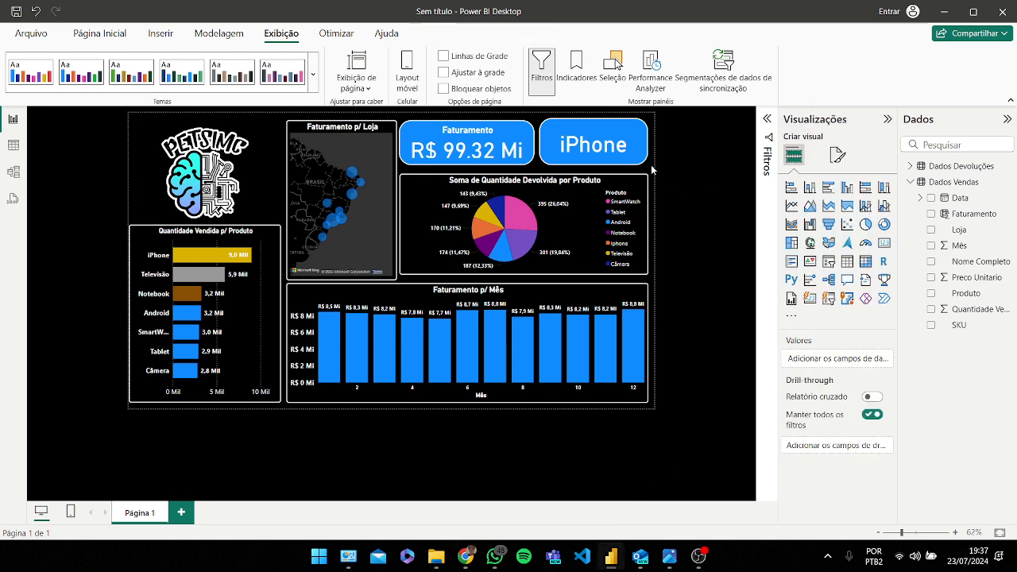
pyautogui.click(796, 320)
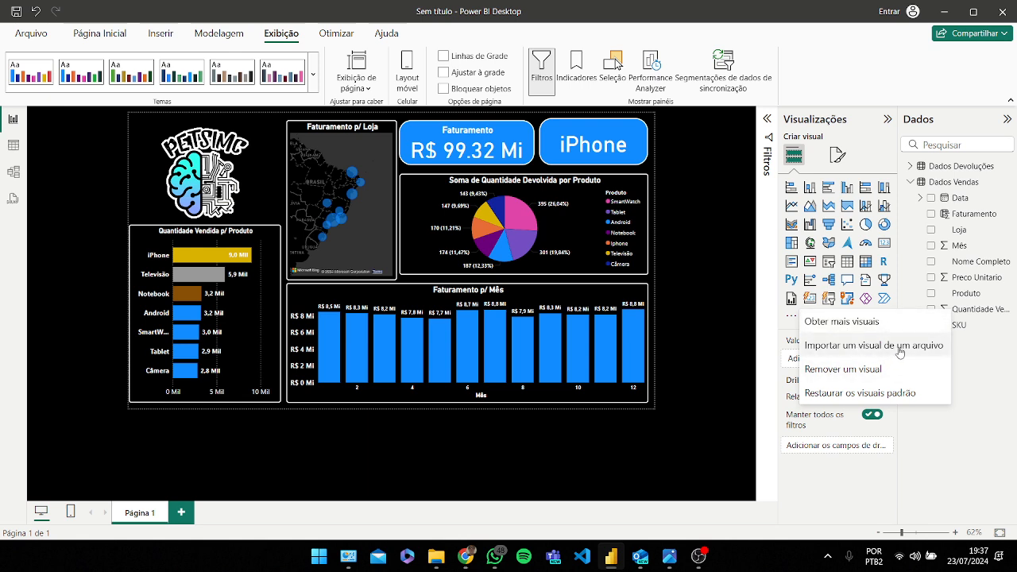
pyautogui.click(701, 277)
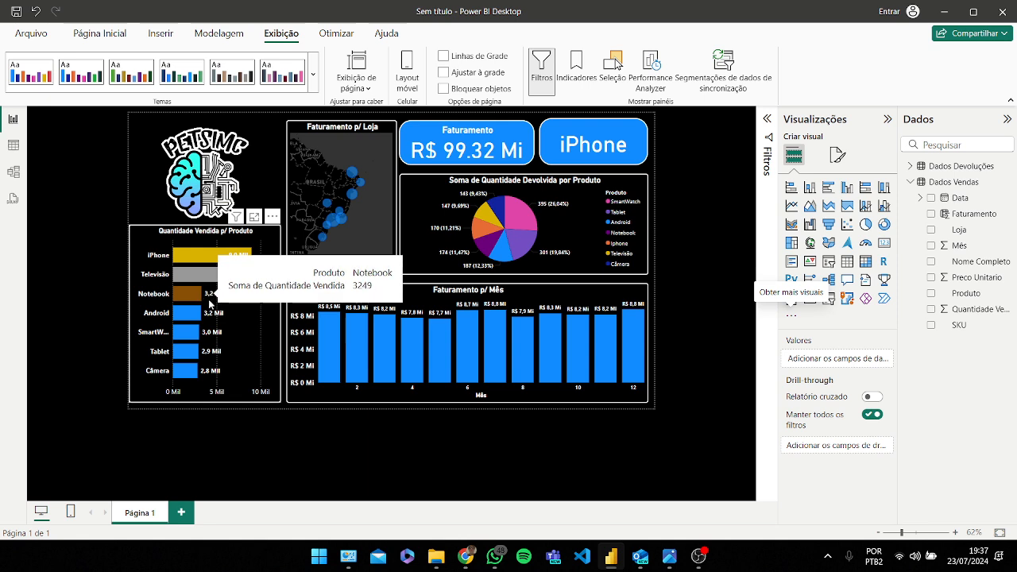
pyautogui.moveTo(204, 278)
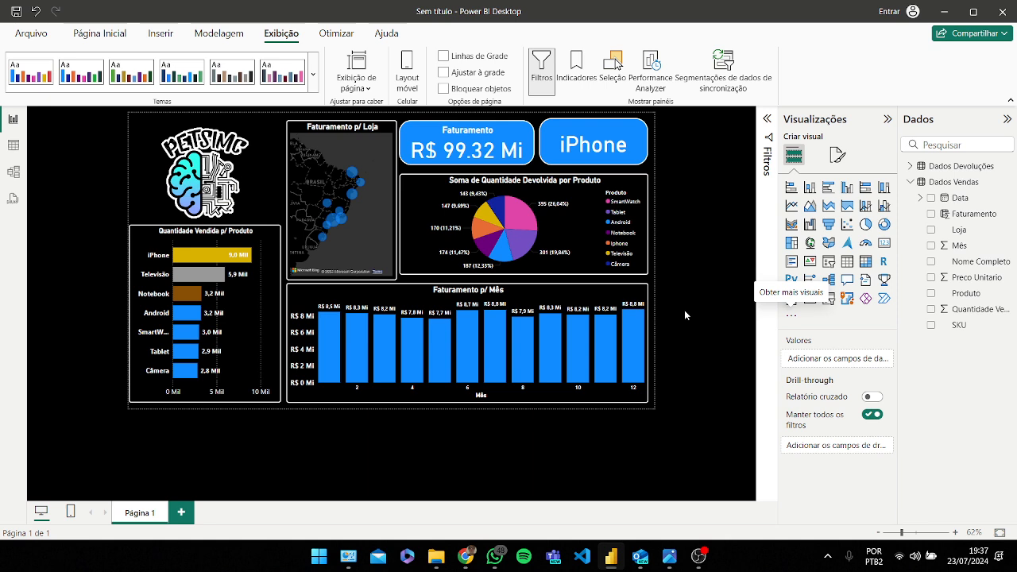
# Step: Open conditional formatting for the Faturamento p/ Mês column colour and base the gradient on Soma de Faturamento
pyautogui.click(577, 303)
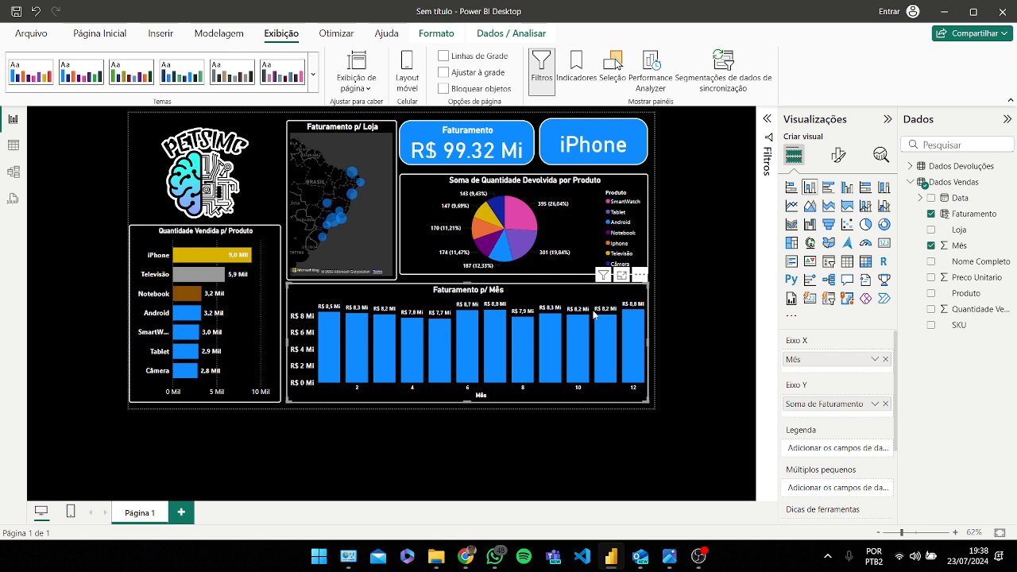
pyautogui.click(838, 155)
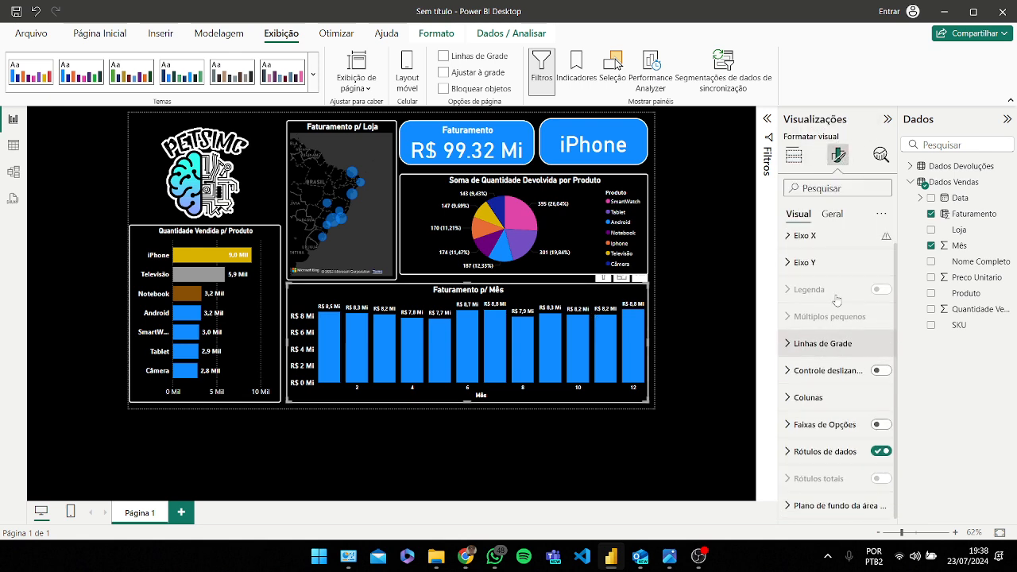
pyautogui.click(823, 399)
pyautogui.scroll(-5, 830, 396)
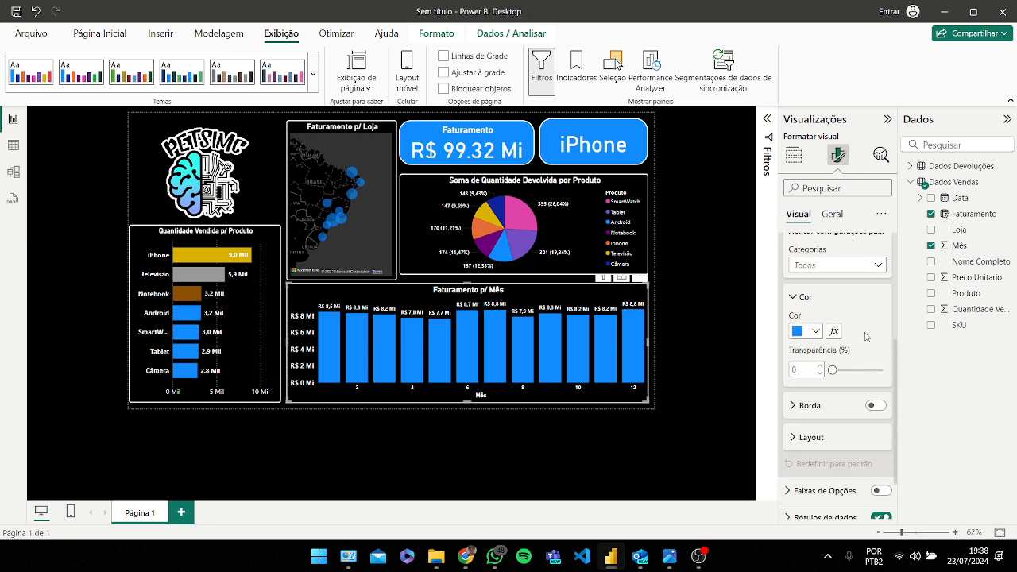
pyautogui.click(815, 332)
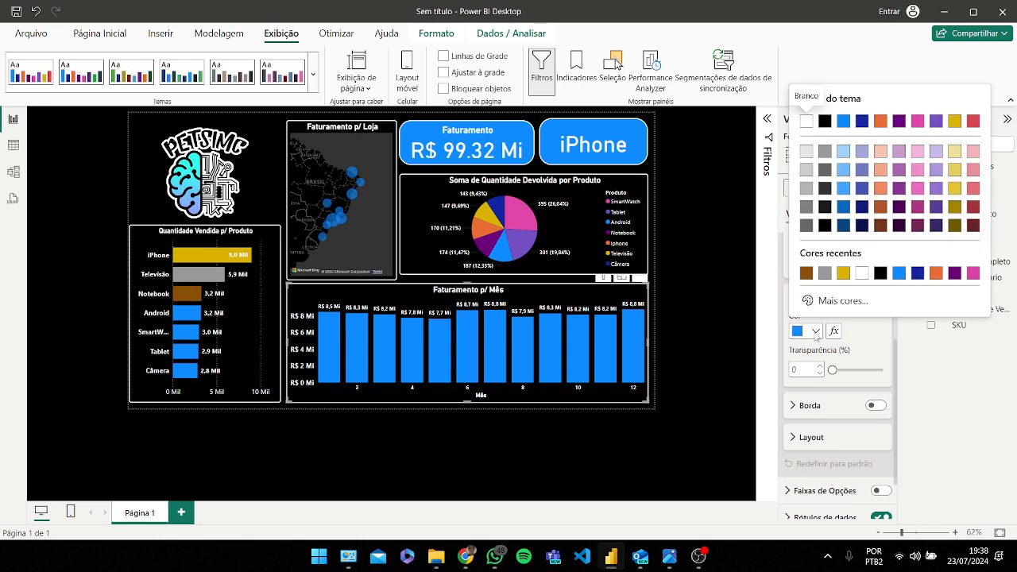
pyautogui.click(815, 333)
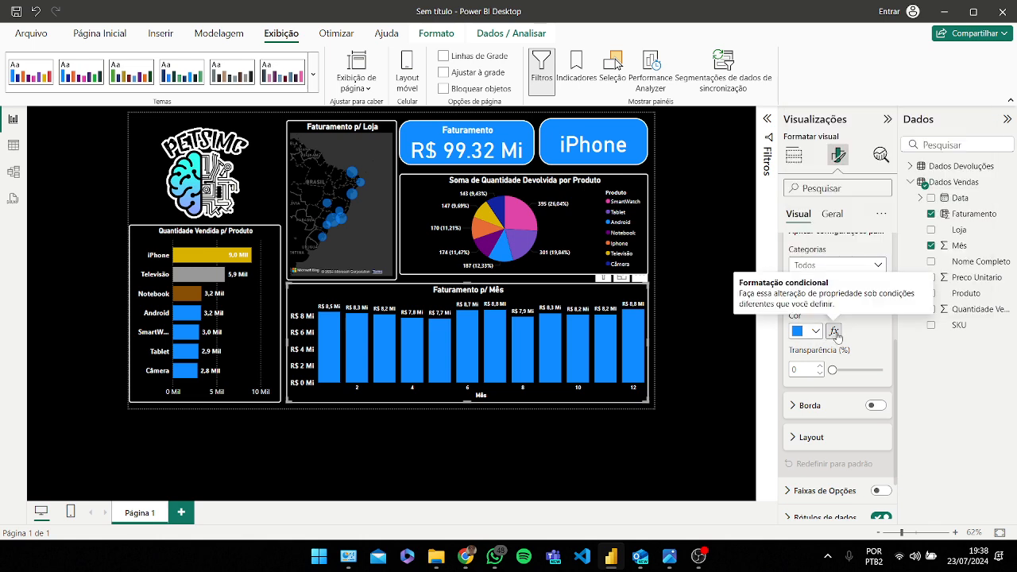
pyautogui.click(834, 332)
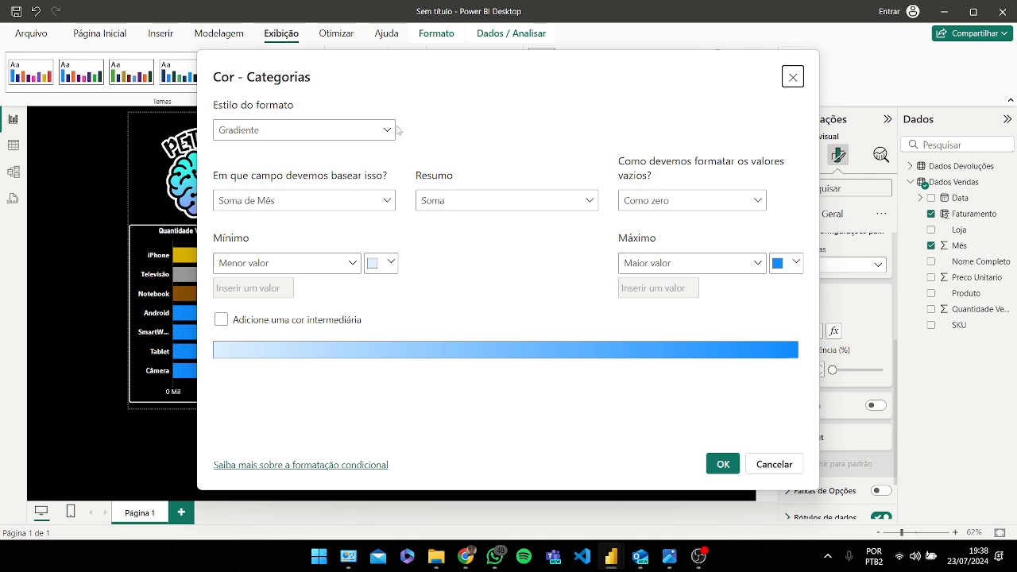
pyautogui.click(385, 135)
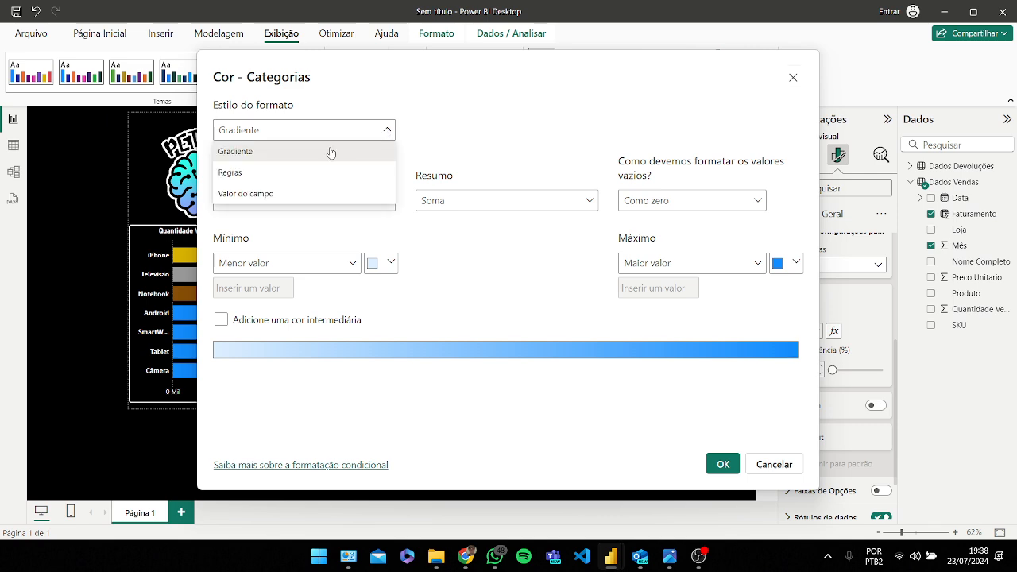
pyautogui.click(295, 161)
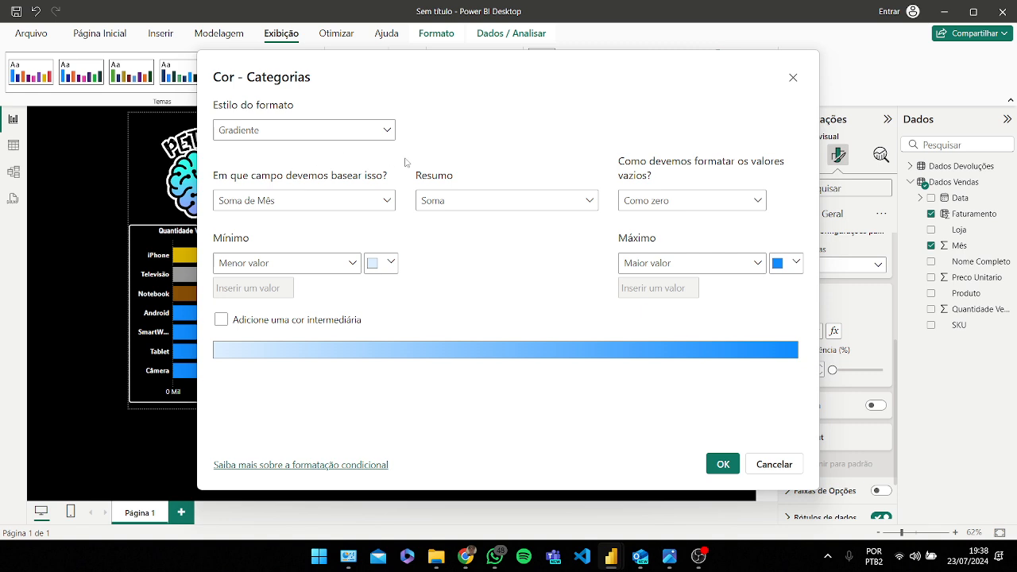
pyautogui.click(384, 201)
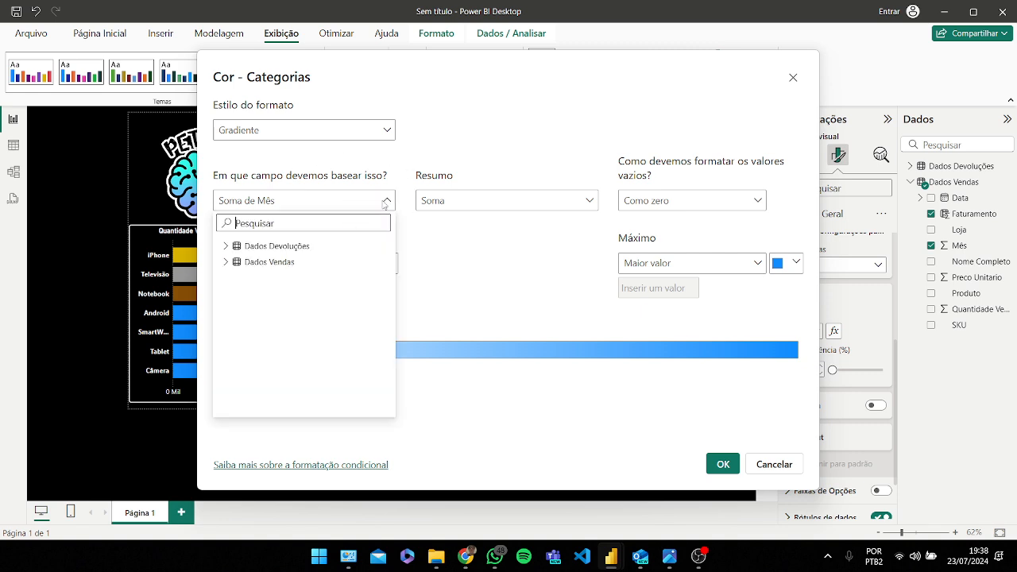
pyautogui.click(224, 262)
pyautogui.click(262, 293)
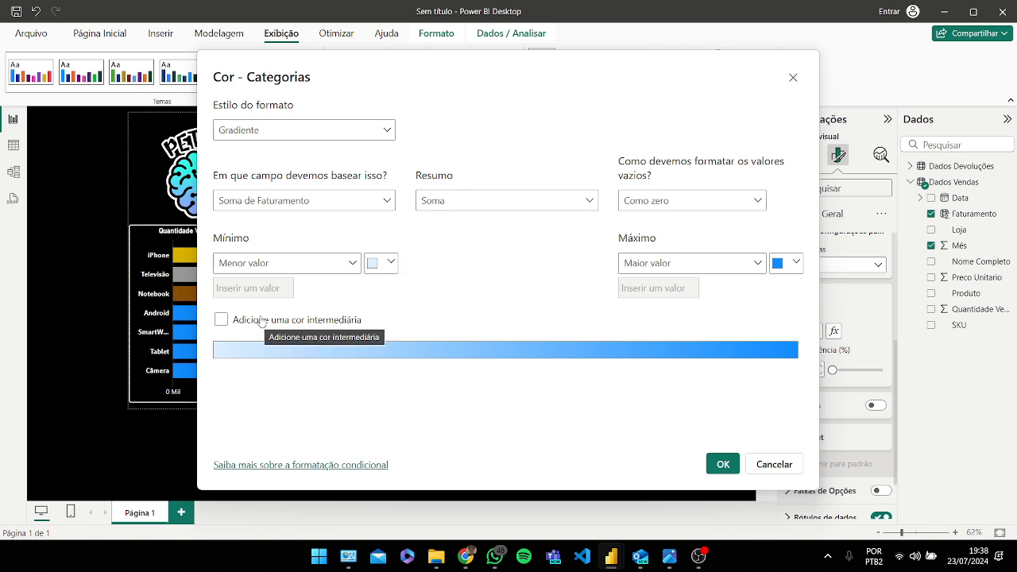
# Step: Add a middle colour to the gradient, set it to light purple-blue and the maximum to dark blue, and apply
pyautogui.click(296, 317)
pyautogui.click(555, 263)
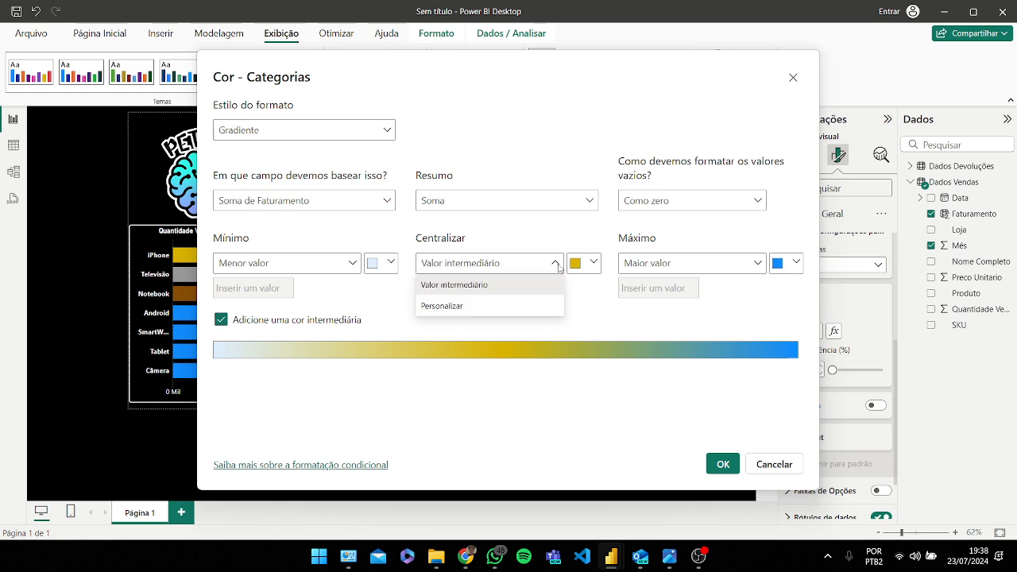
pyautogui.click(589, 263)
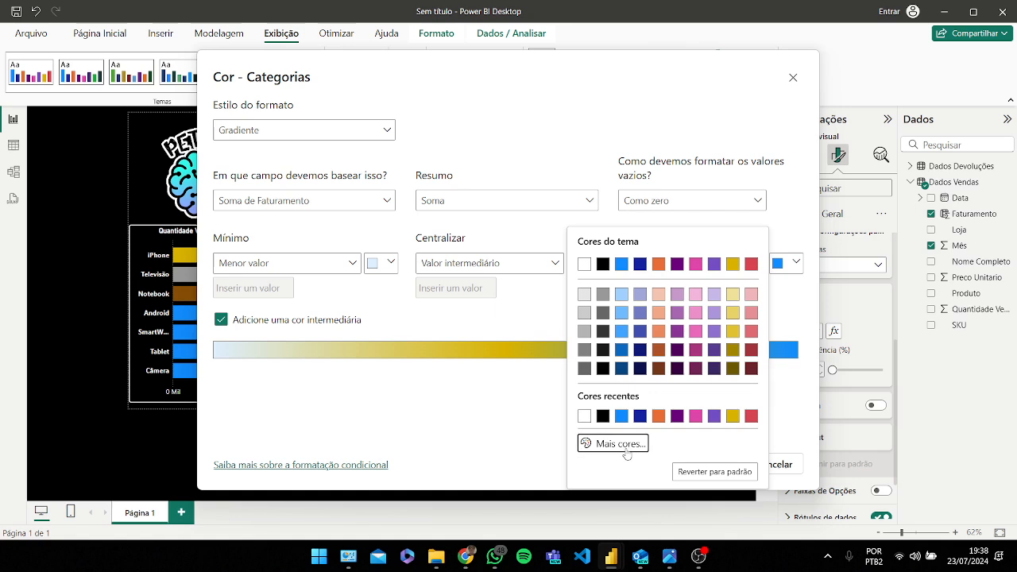
pyautogui.click(624, 450)
pyautogui.click(540, 313)
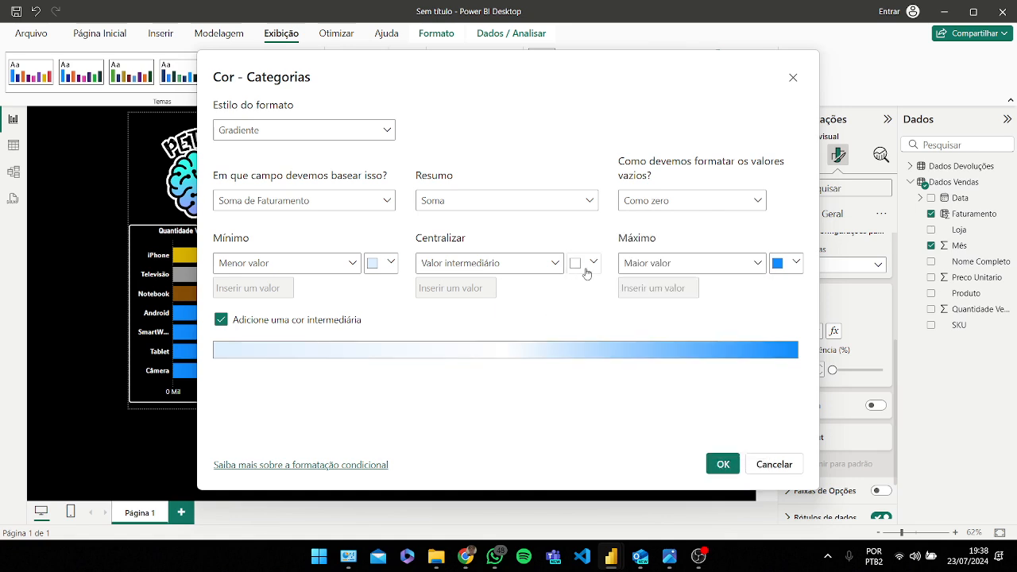
pyautogui.click(586, 268)
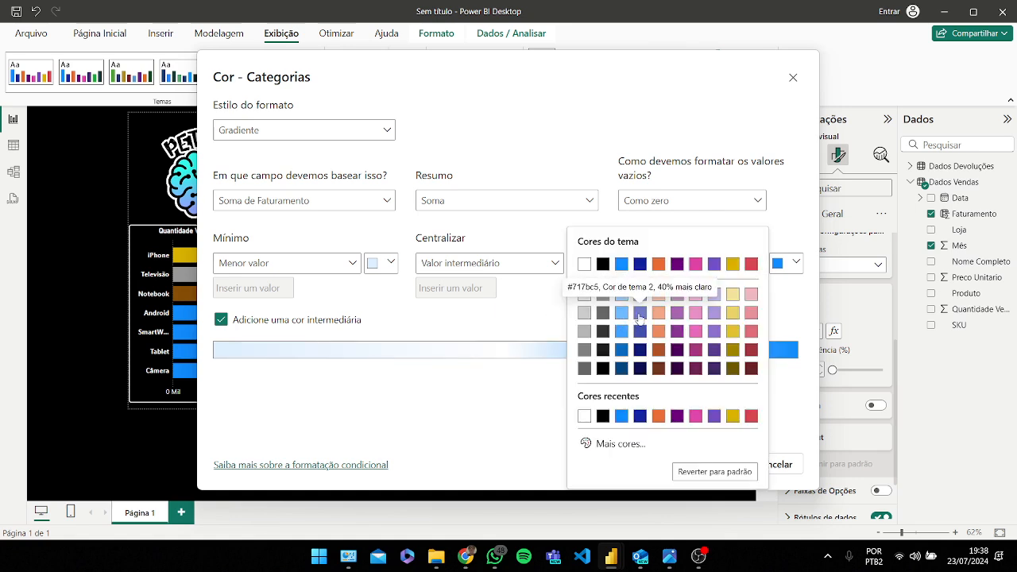
pyautogui.click(633, 317)
pyautogui.click(794, 264)
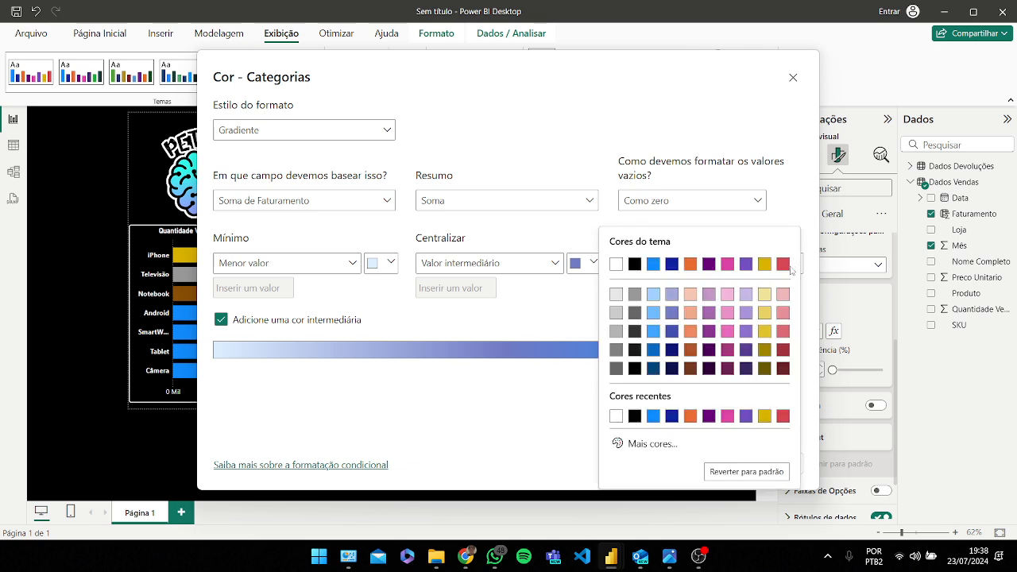
pyautogui.click(676, 268)
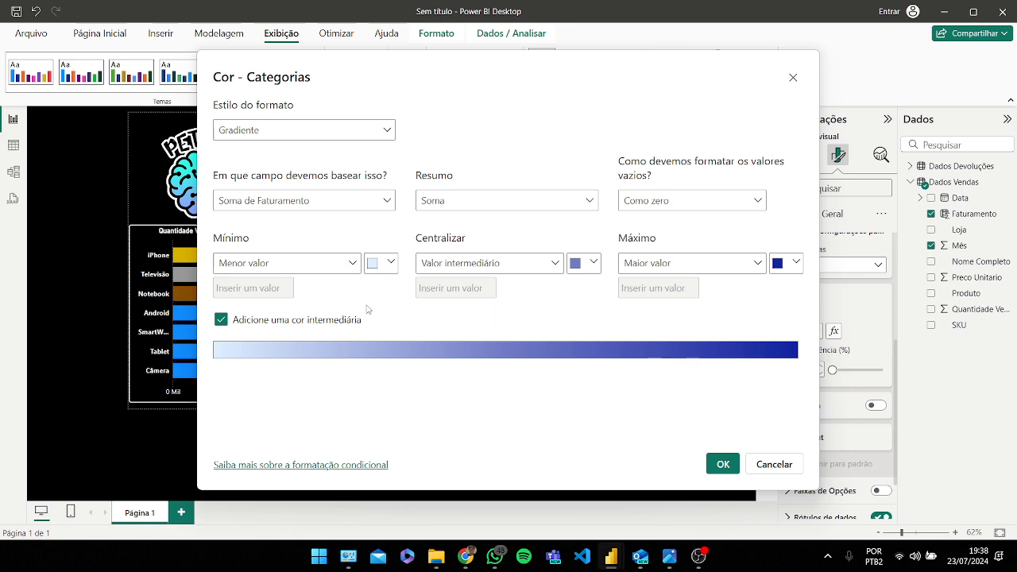
pyautogui.click(718, 467)
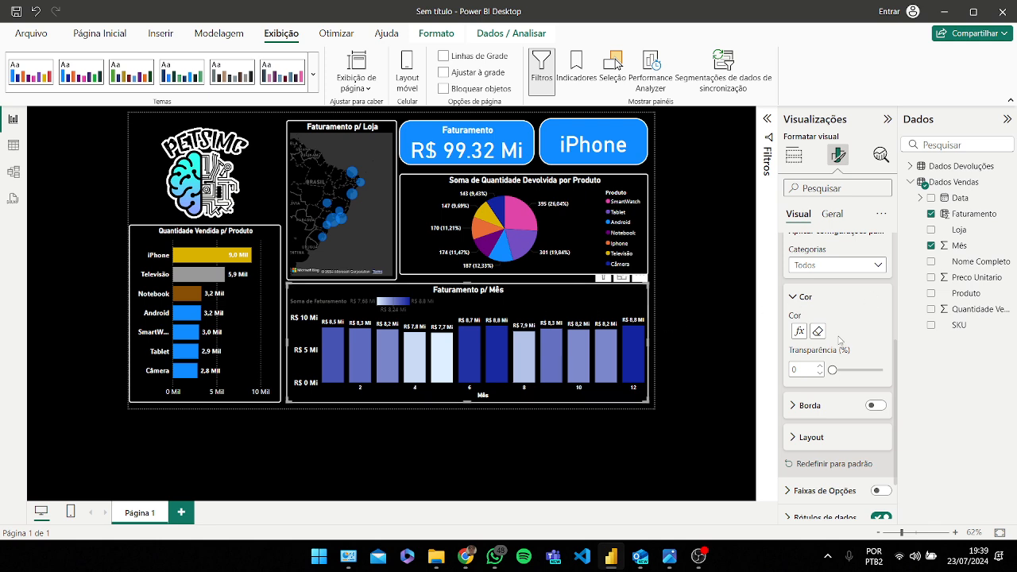
pyautogui.scroll(-2, 841, 350)
pyautogui.scroll(5, 858, 405)
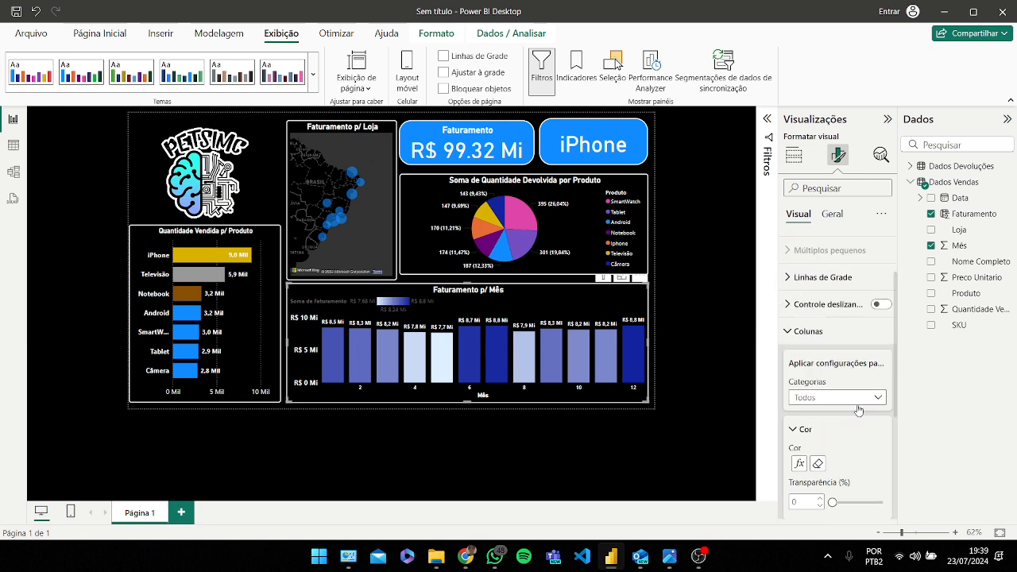
pyautogui.scroll(4, 858, 409)
pyautogui.click(880, 301)
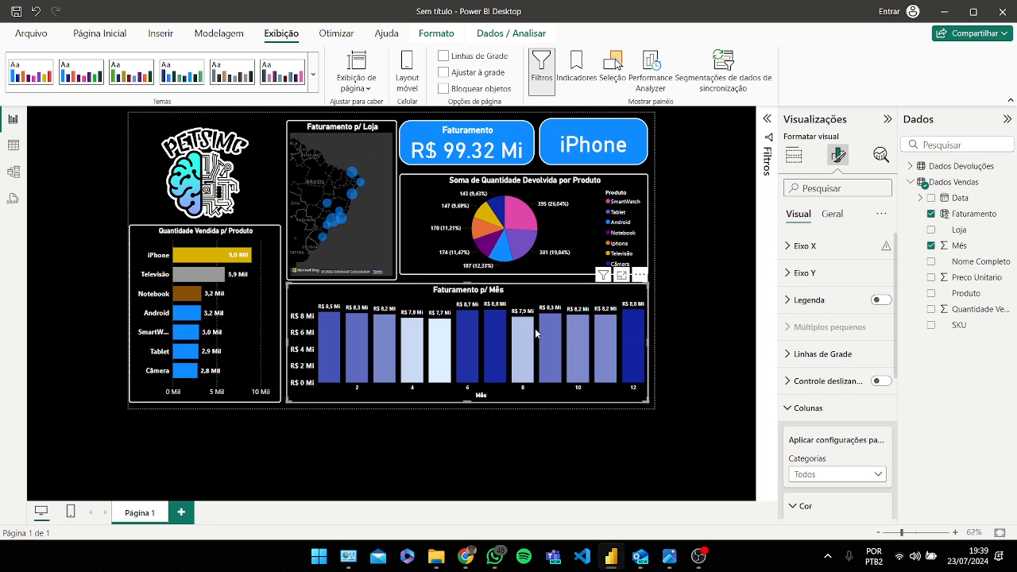
# Step: Nudge the returns pie chart slightly downward
pyautogui.moveTo(540, 306)
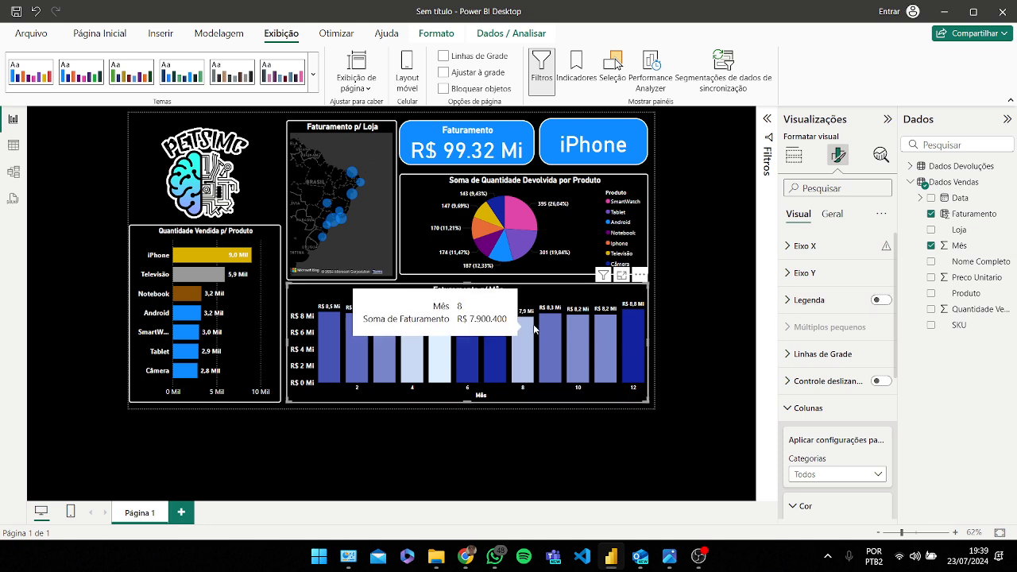
pyautogui.click(284, 213)
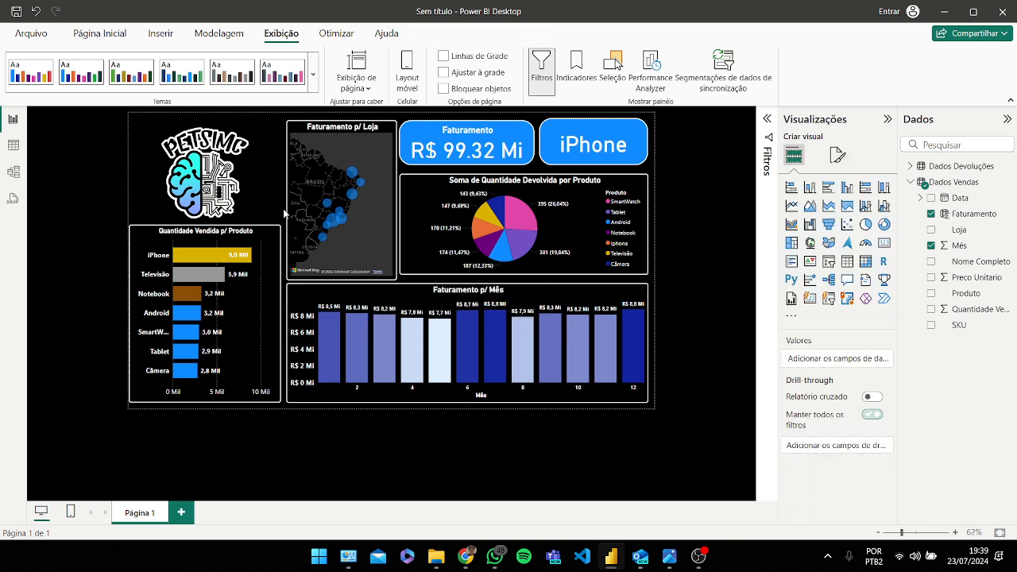
pyautogui.click(413, 244)
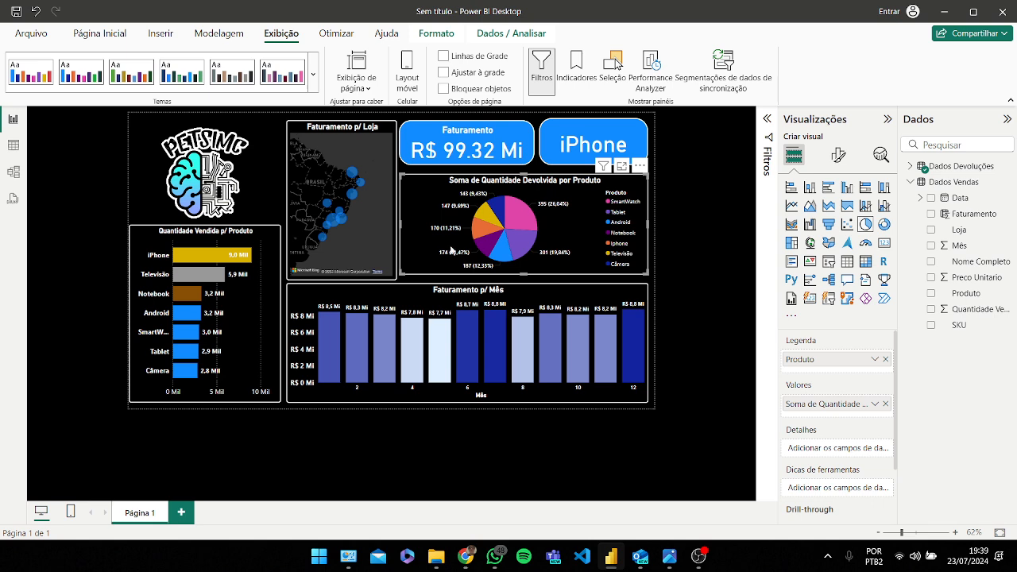
pyautogui.moveTo(509, 274); pyautogui.dragTo(513, 279)
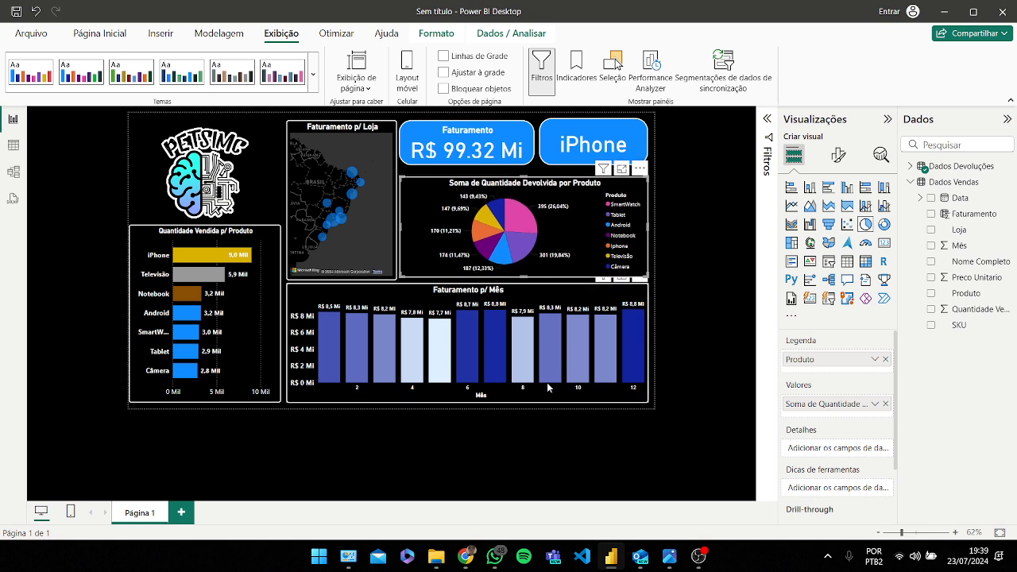
# Step: Switch to the browser, open the Meet call chat and follow the attendance form link
pyautogui.moveTo(466, 556)
pyautogui.click(425, 491)
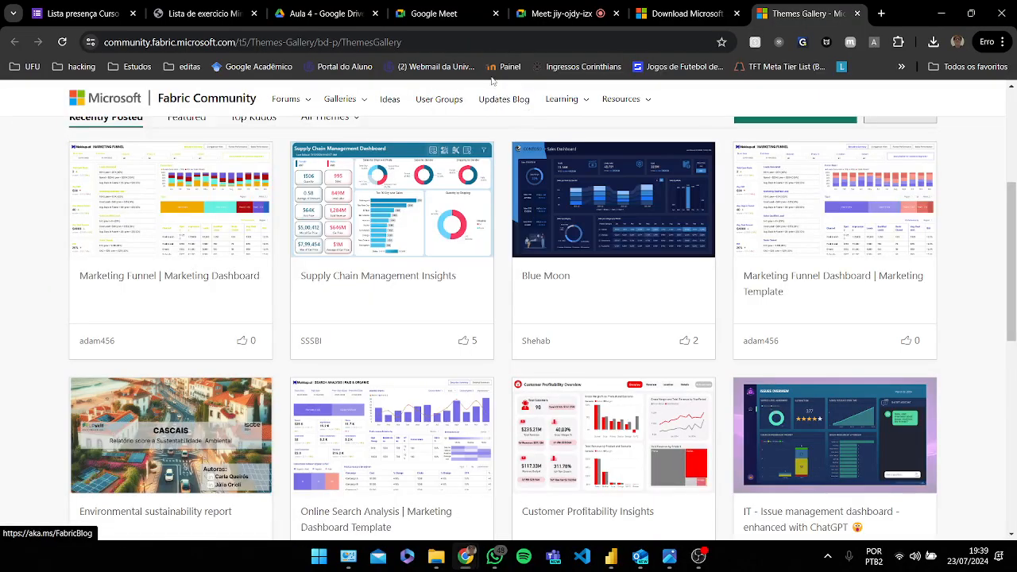
pyautogui.click(601, 8)
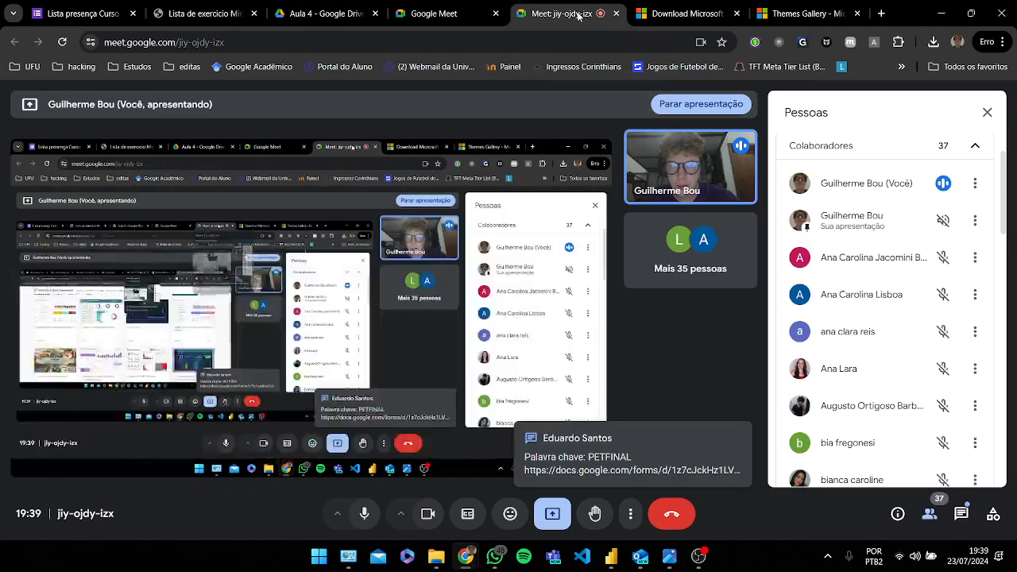
pyautogui.click(961, 515)
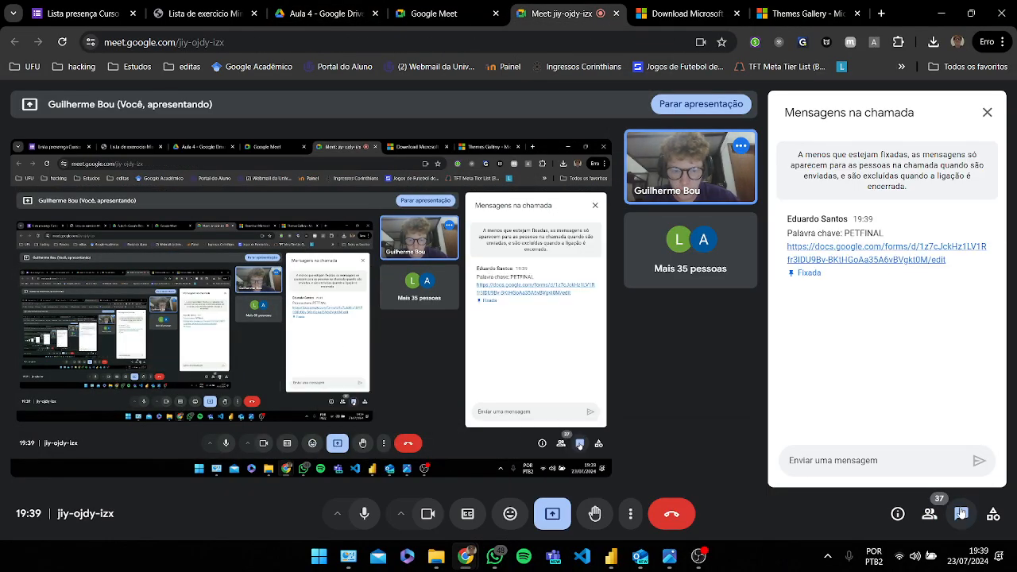
pyautogui.click(859, 253)
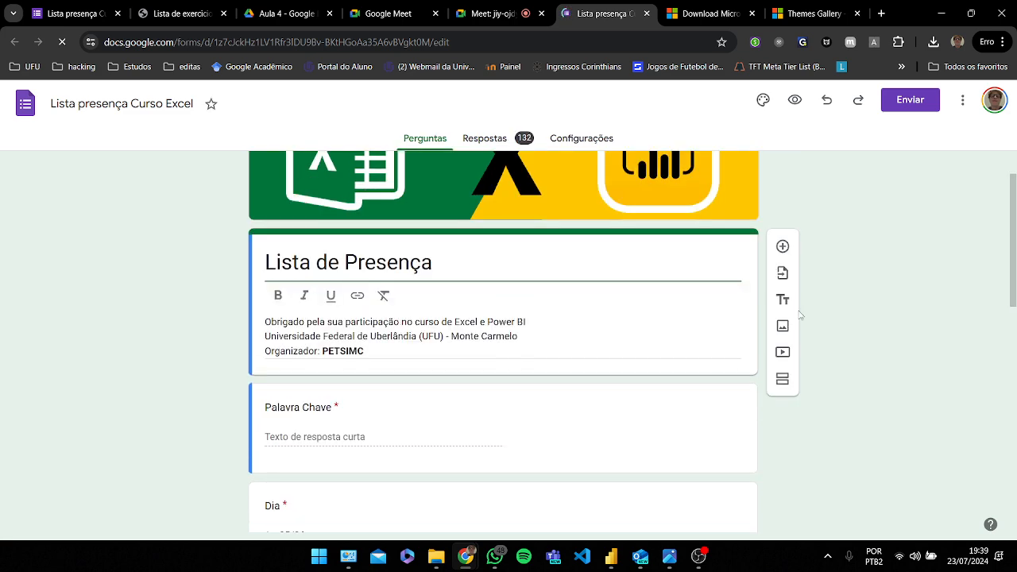
pyautogui.click(494, 17)
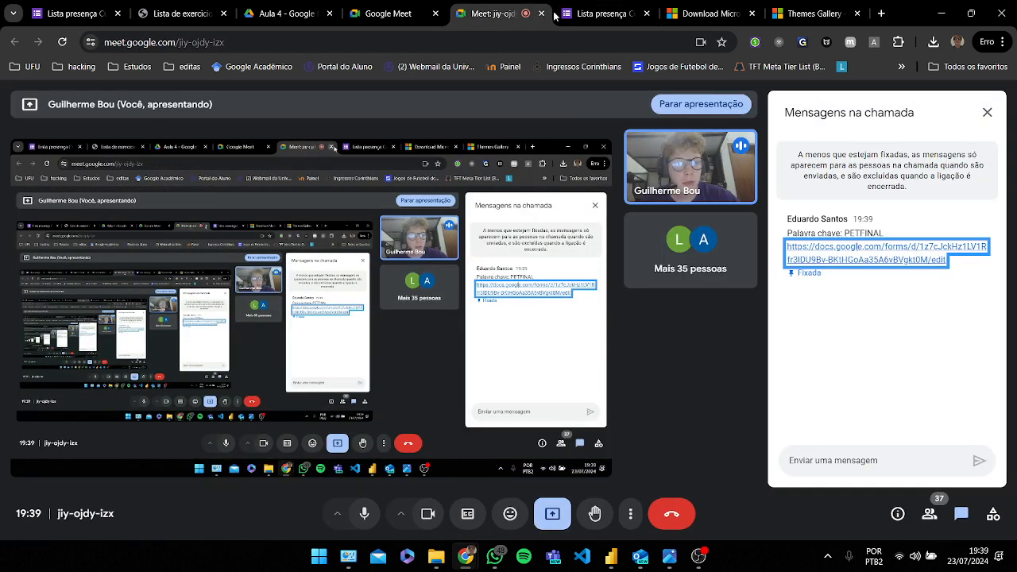
pyautogui.click(601, 13)
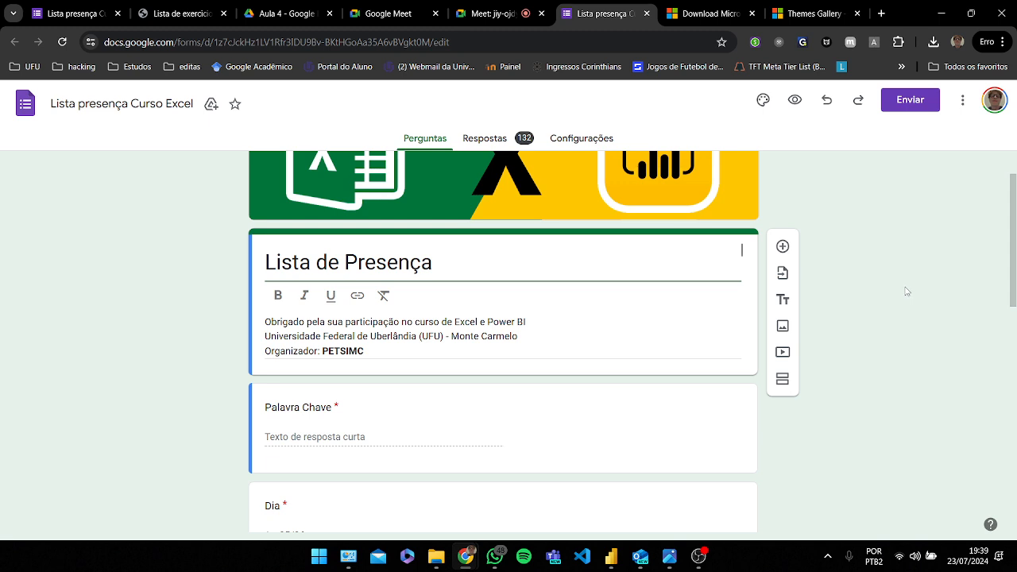
pyautogui.scroll(1, 906, 291)
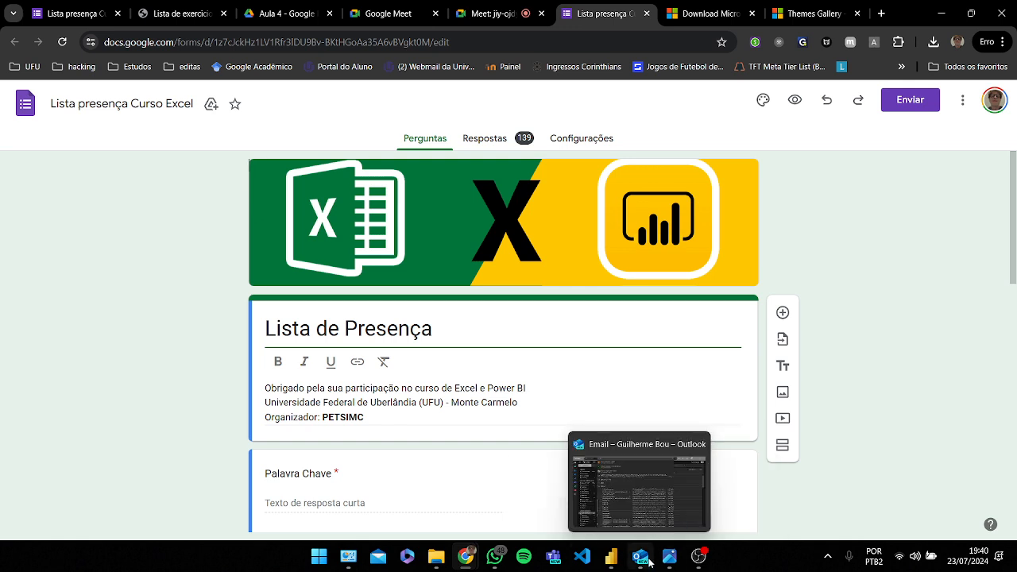
# Step: Switch back to the browser and read the Power BI instructions in the exercise list PDF
pyautogui.click(619, 560)
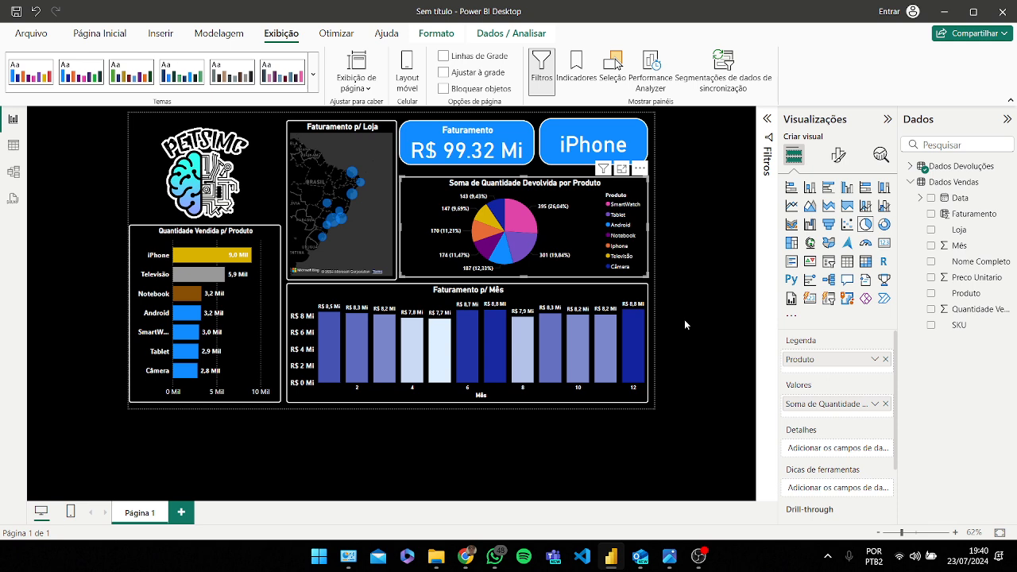
pyautogui.moveTo(465, 556)
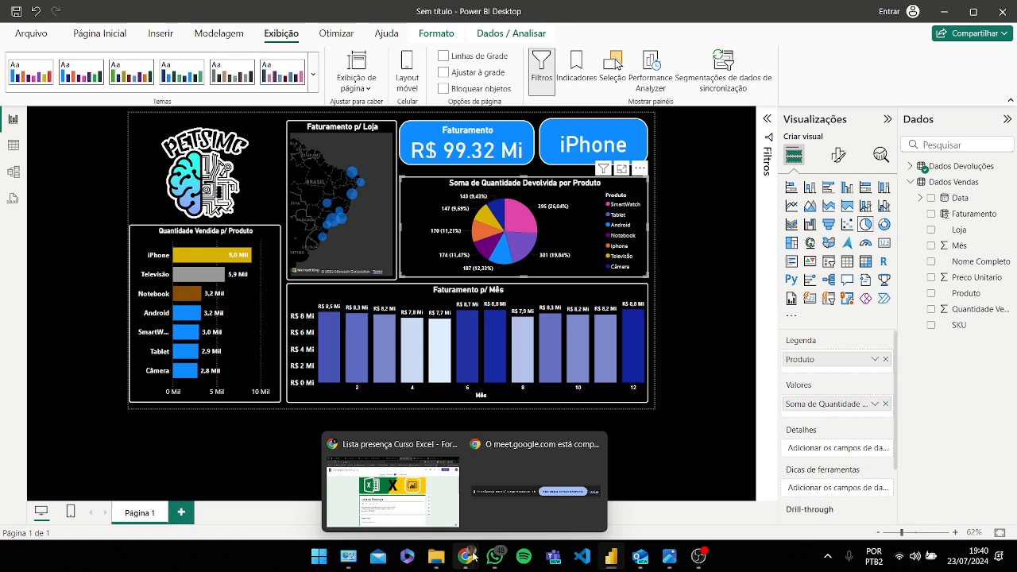
pyautogui.click(448, 514)
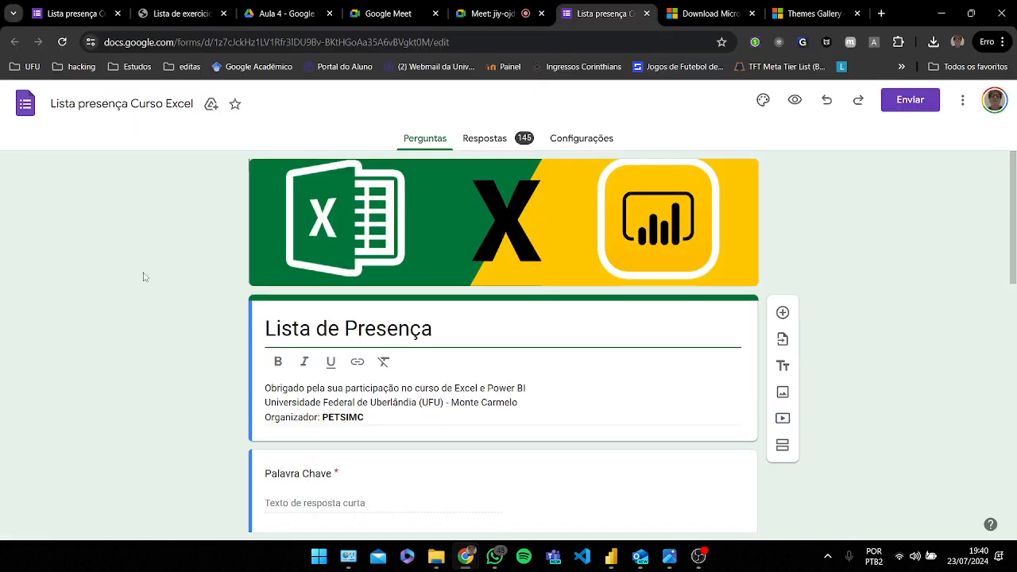
pyautogui.click(169, 16)
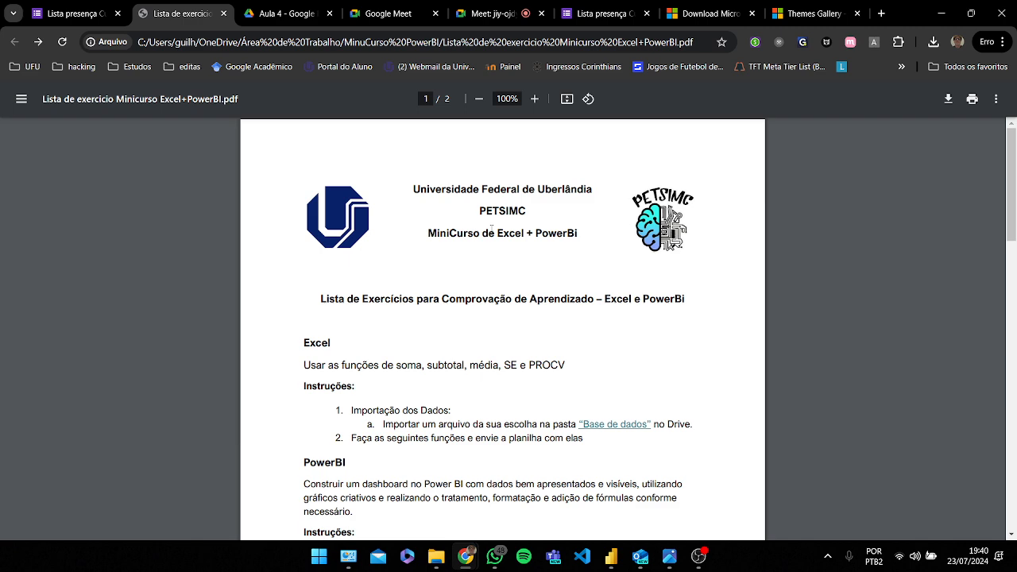
pyautogui.scroll(-2, 491, 229)
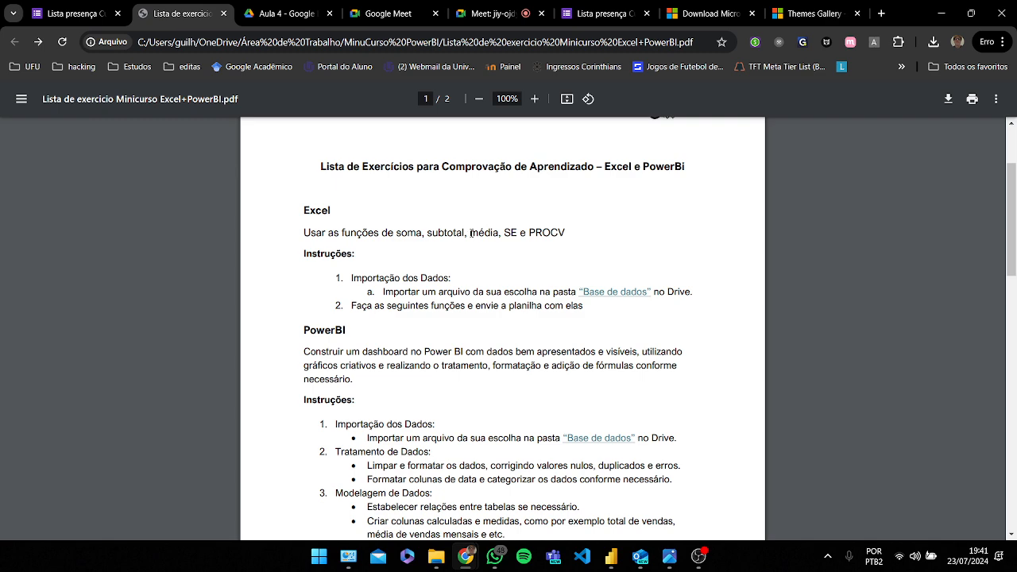
# Step: Open the "Base de dados" Drive folder from the exercise list and browse the available spreadsheets
pyautogui.click(610, 296)
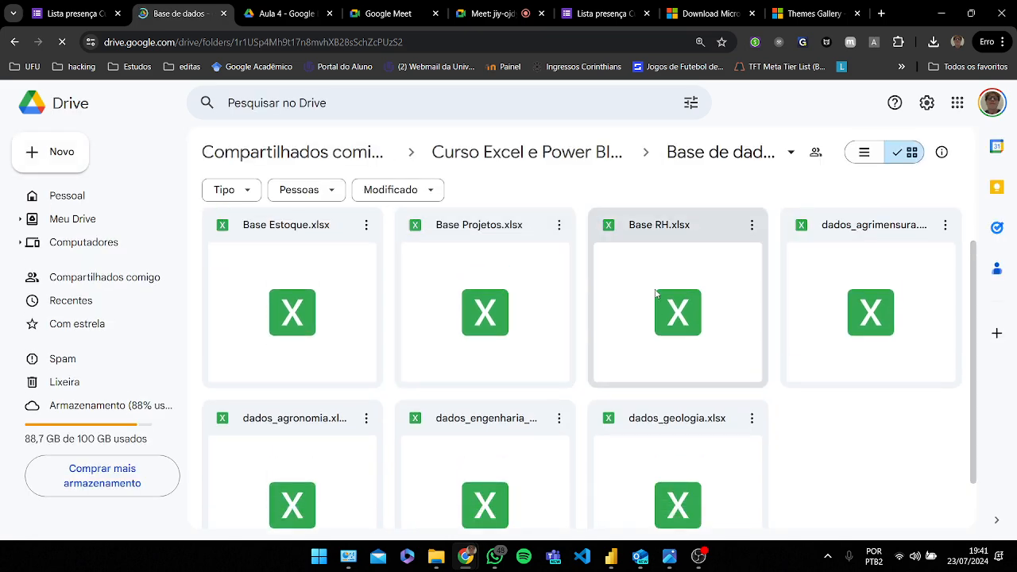
pyautogui.scroll(-1, 720, 333)
pyautogui.scroll(1, 828, 402)
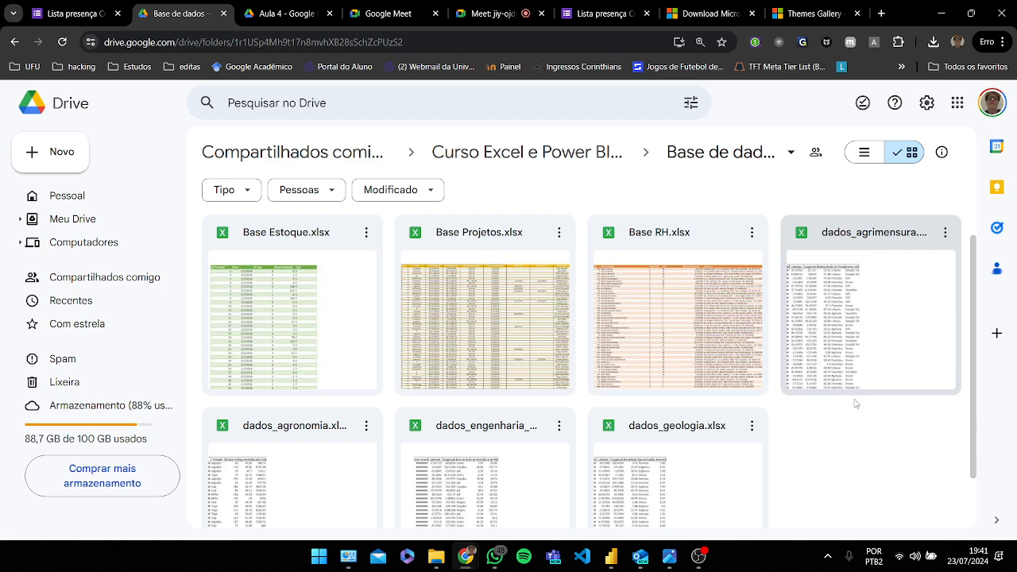
pyautogui.scroll(-1, 848, 412)
pyautogui.scroll(1, 844, 419)
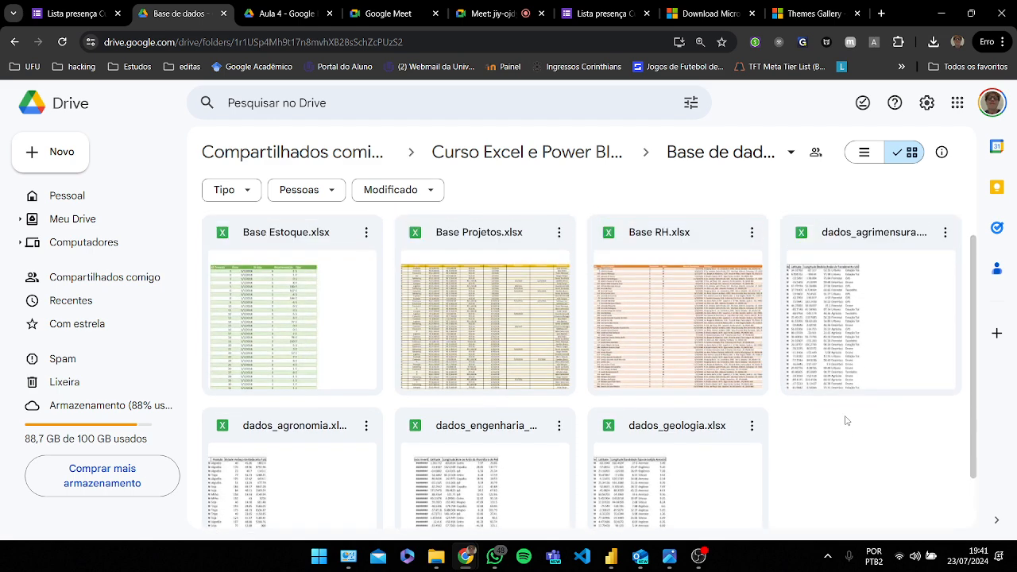
pyautogui.scroll(-1, 825, 453)
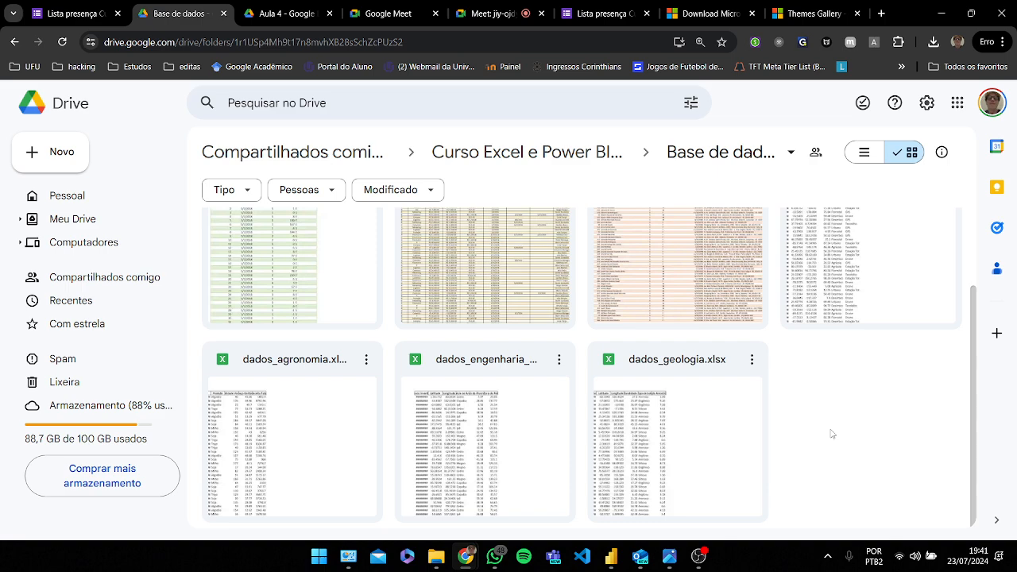
pyautogui.moveTo(973, 381); pyautogui.dragTo(984, 320)
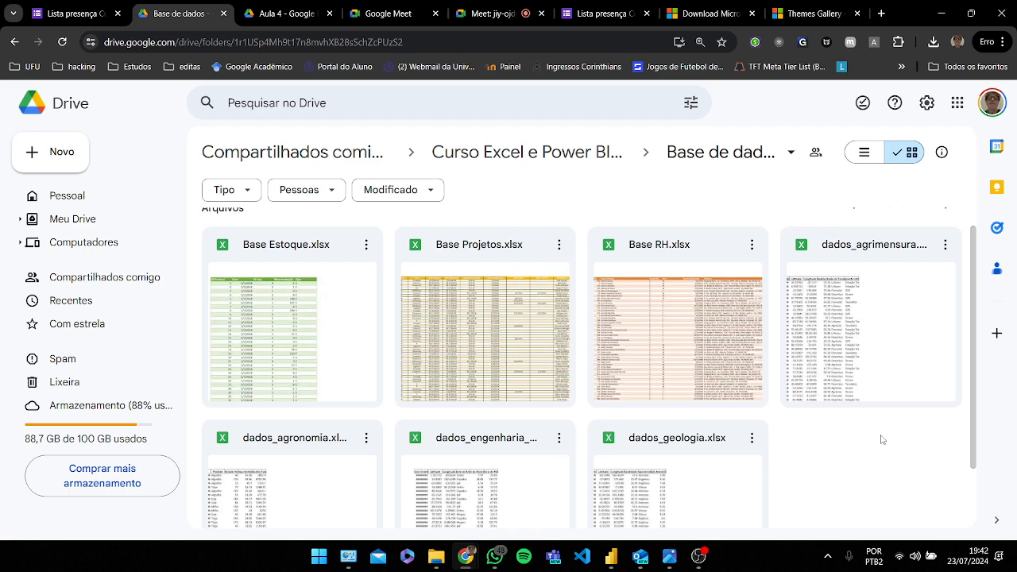
pyautogui.scroll(-1, 881, 439)
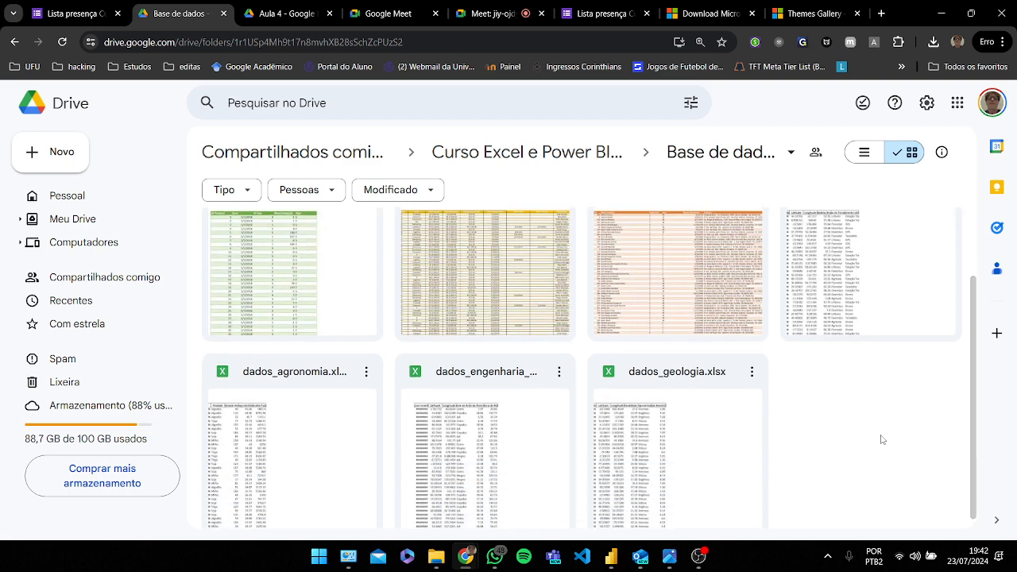
pyautogui.scroll(1, 883, 438)
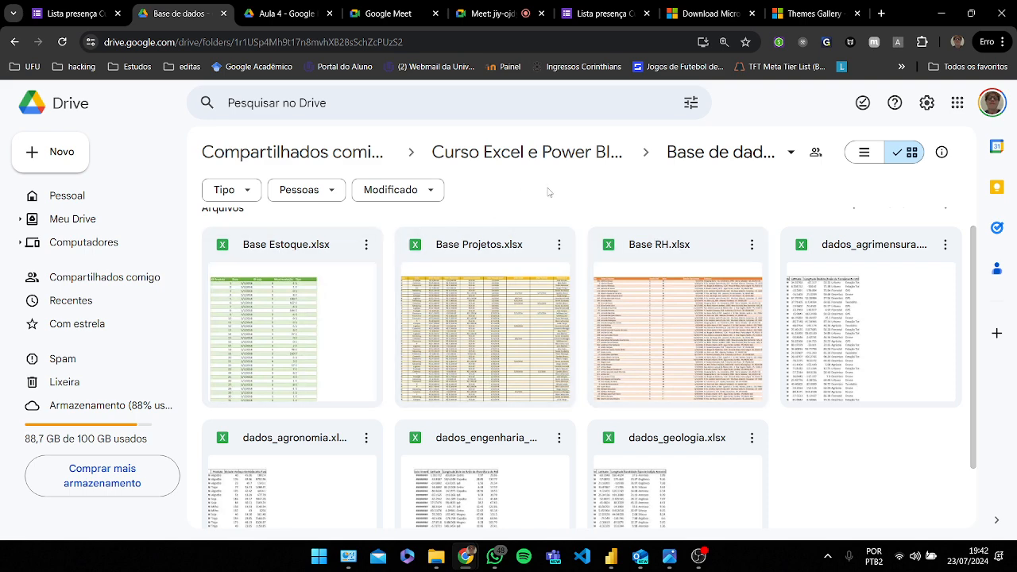
# Step: Return to the exercise list PDF and read the Power BI instructions and the delivery requirements
pyautogui.hotkey('alt', 'Left')
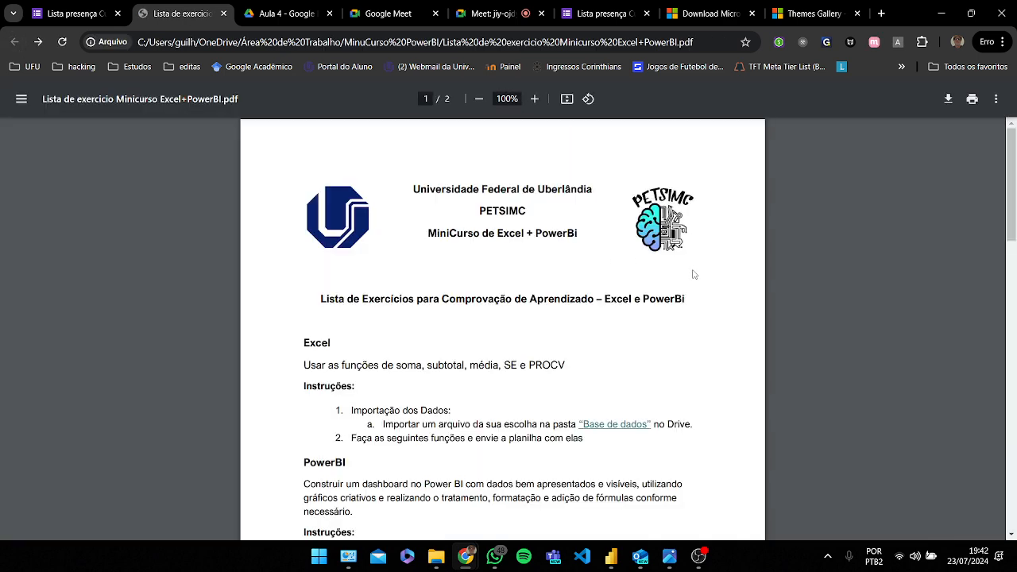
pyautogui.scroll(-1, 688, 269)
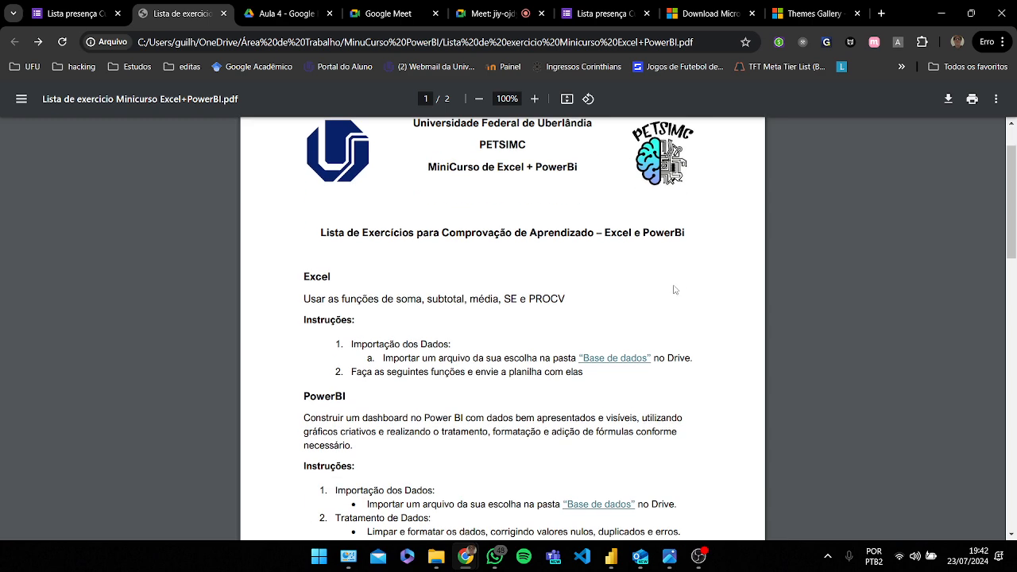
pyautogui.scroll(-1, 675, 290)
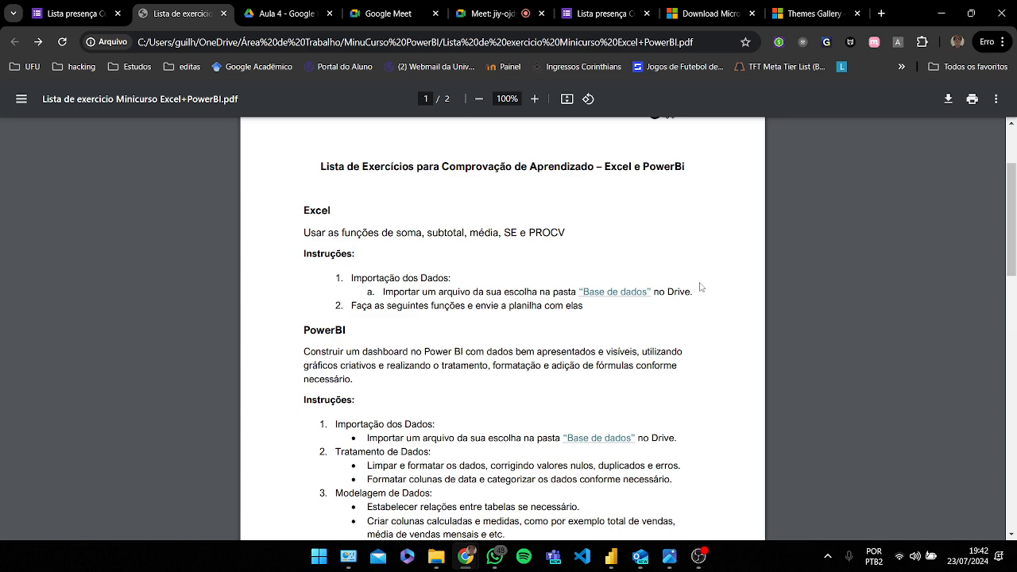
pyautogui.scroll(-1, 700, 287)
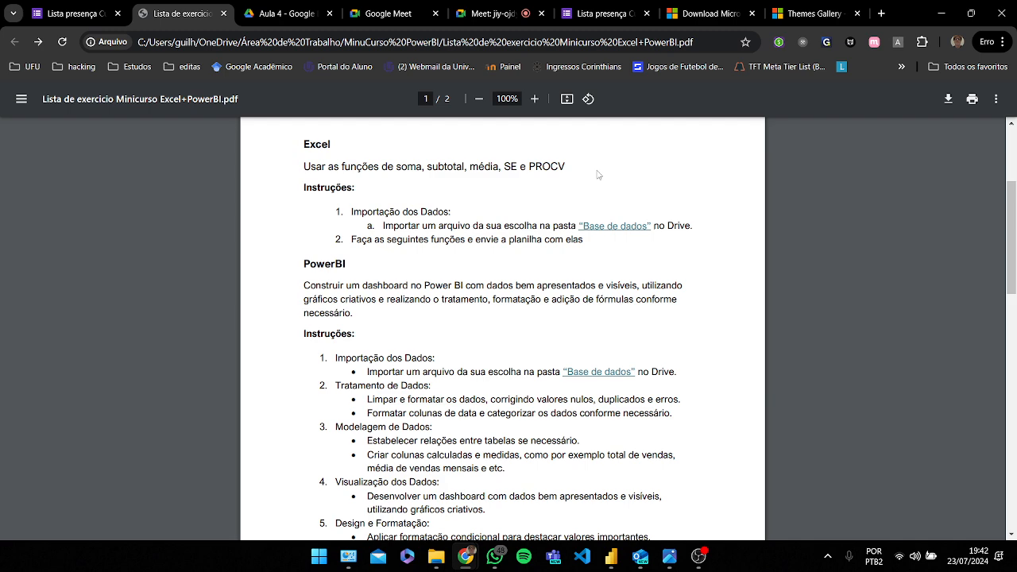
pyautogui.scroll(-1, 501, 195)
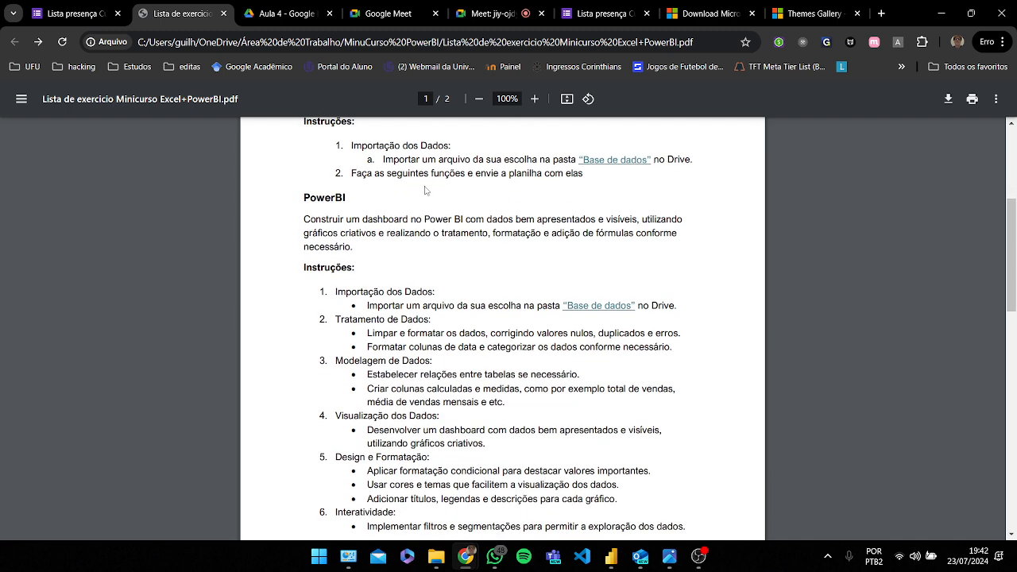
pyautogui.scroll(-1, 668, 209)
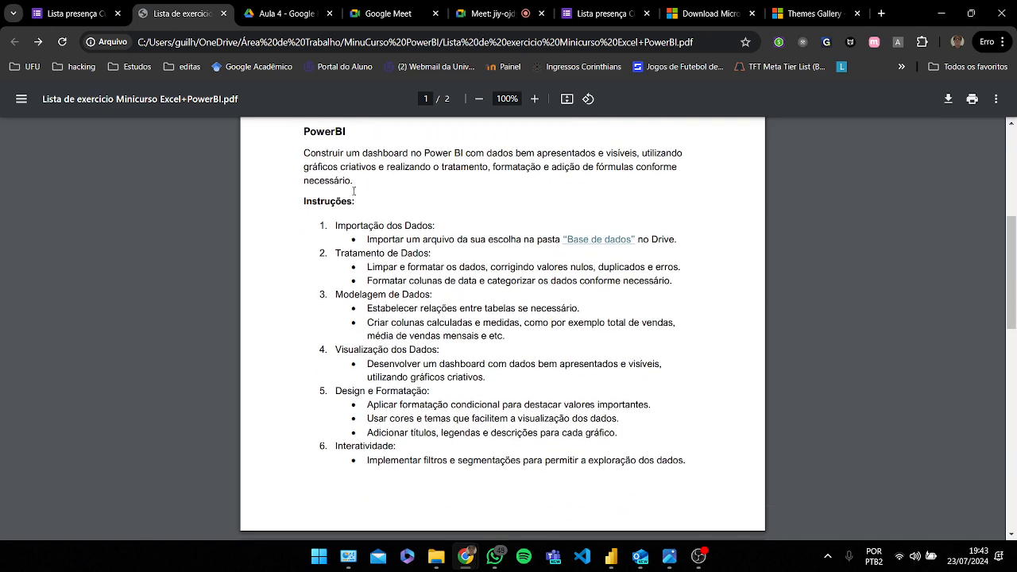
pyautogui.moveTo(608, 550)
pyautogui.scroll(-1, 580, 344)
pyautogui.scroll(1, 581, 344)
pyautogui.scroll(-4, 581, 344)
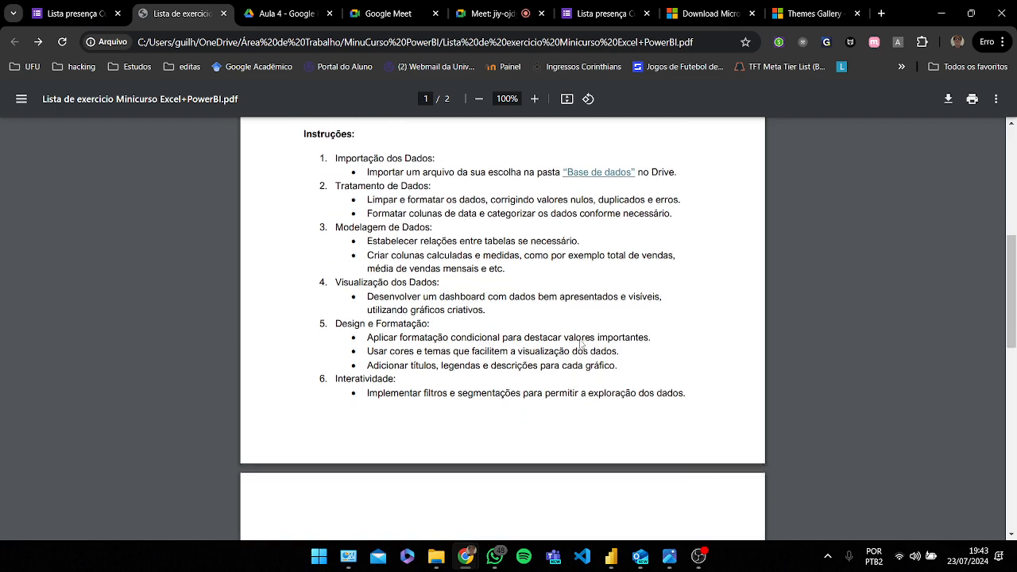
pyautogui.scroll(-1, 581, 344)
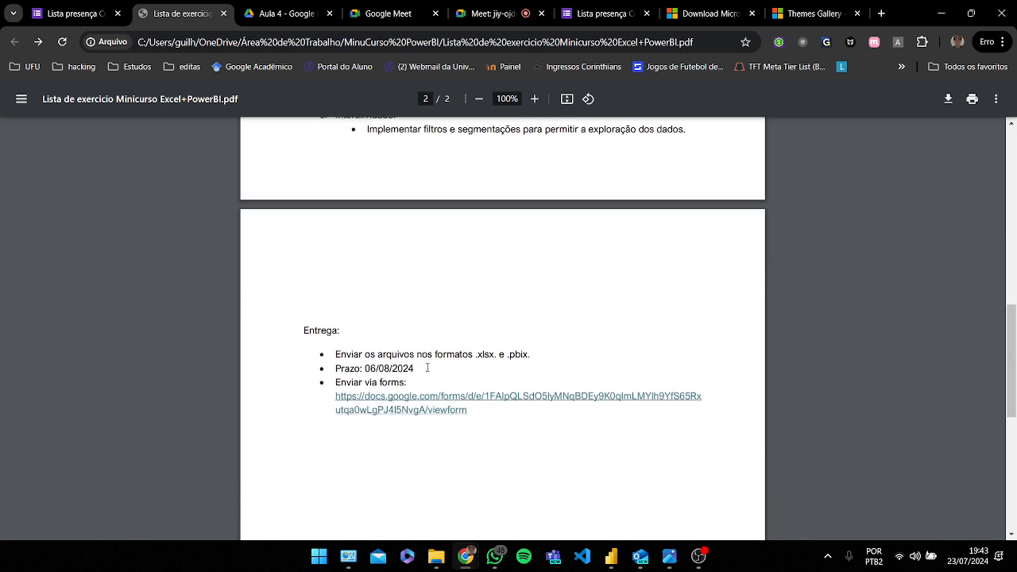
pyautogui.moveTo(365, 368); pyautogui.dragTo(417, 370)
pyautogui.click(428, 374)
pyautogui.moveTo(476, 355); pyautogui.dragTo(514, 353)
pyautogui.click(536, 355)
pyautogui.scroll(-1, 522, 361)
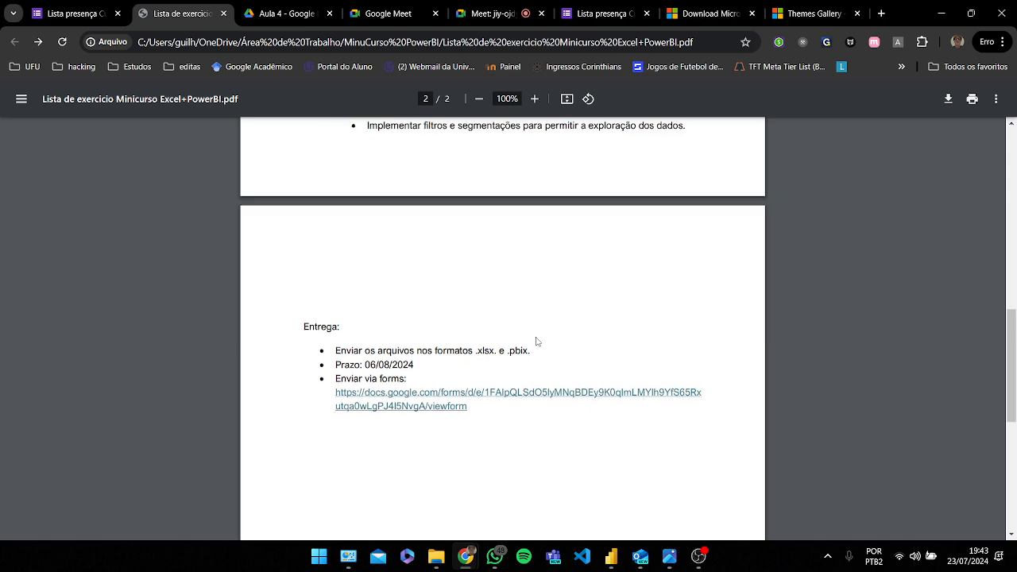
# Step: Open the submission form link and review the form's fields
pyautogui.click(437, 336)
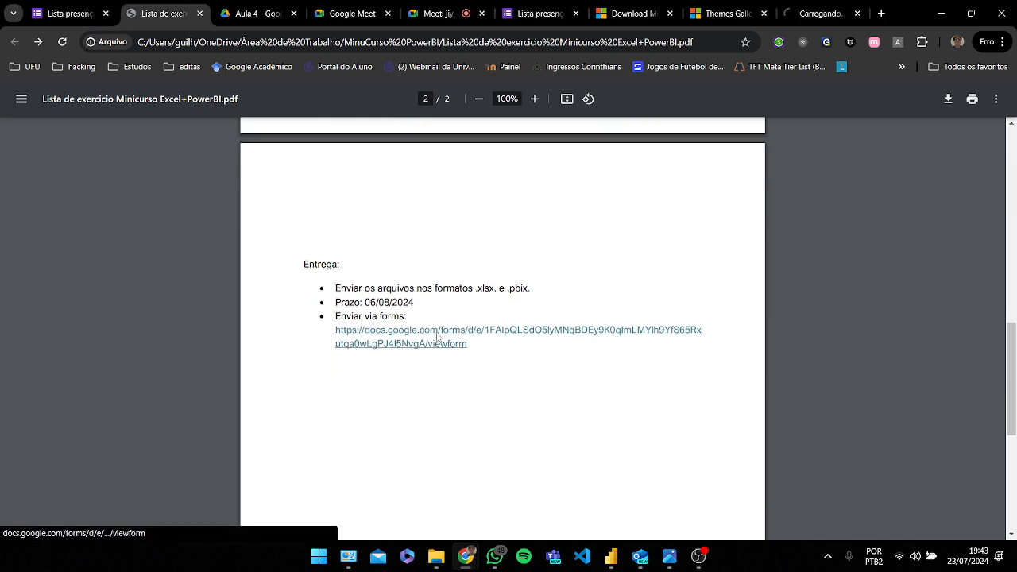
pyautogui.click(805, 14)
pyautogui.scroll(-3, 721, 327)
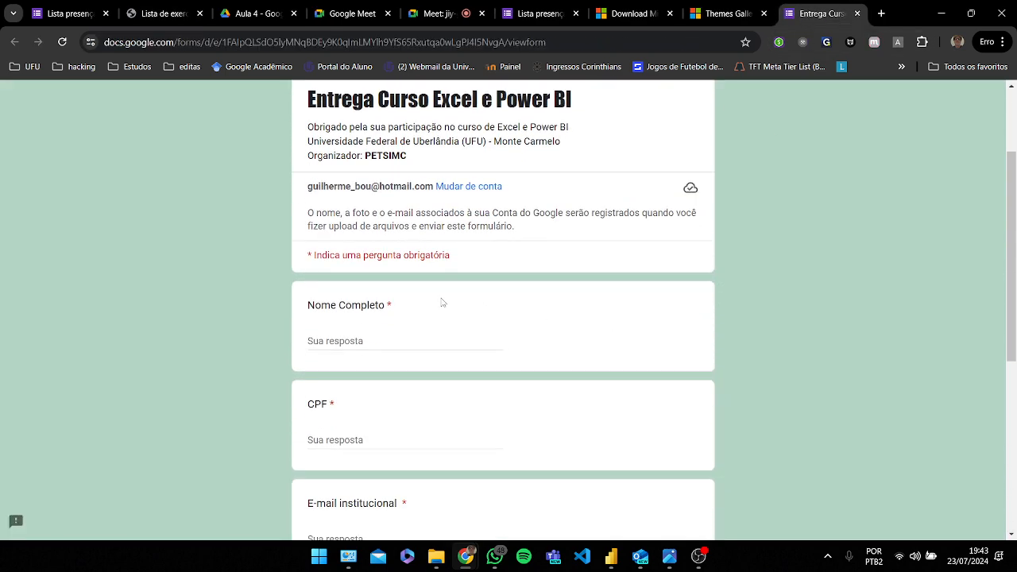
pyautogui.scroll(-2, 397, 227)
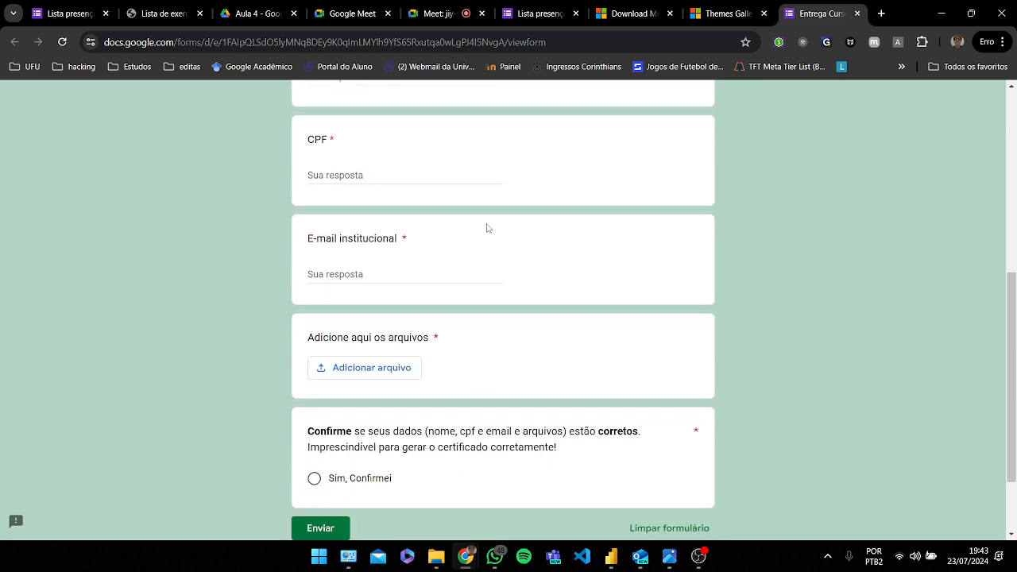
pyautogui.scroll(-2, 467, 288)
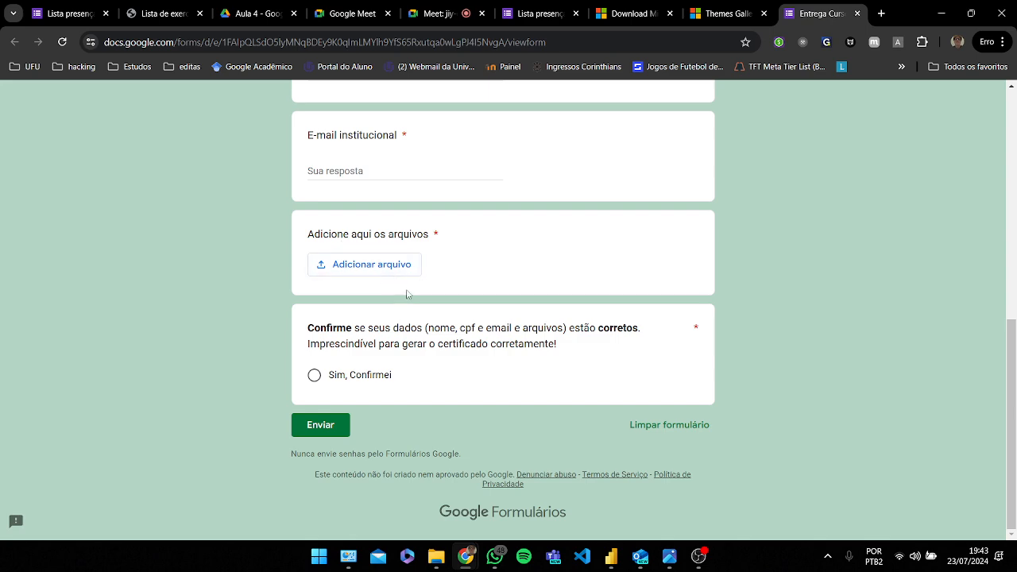
# Step: Switch back to the Meet call and stop presenting the screen
pyautogui.click(163, 14)
pyautogui.click(247, 9)
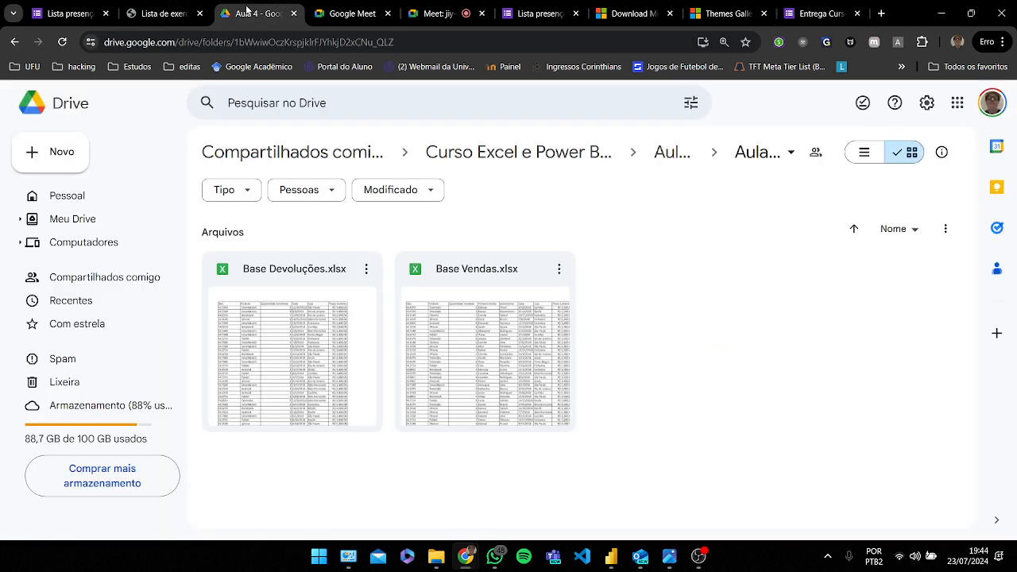
pyautogui.click(429, 14)
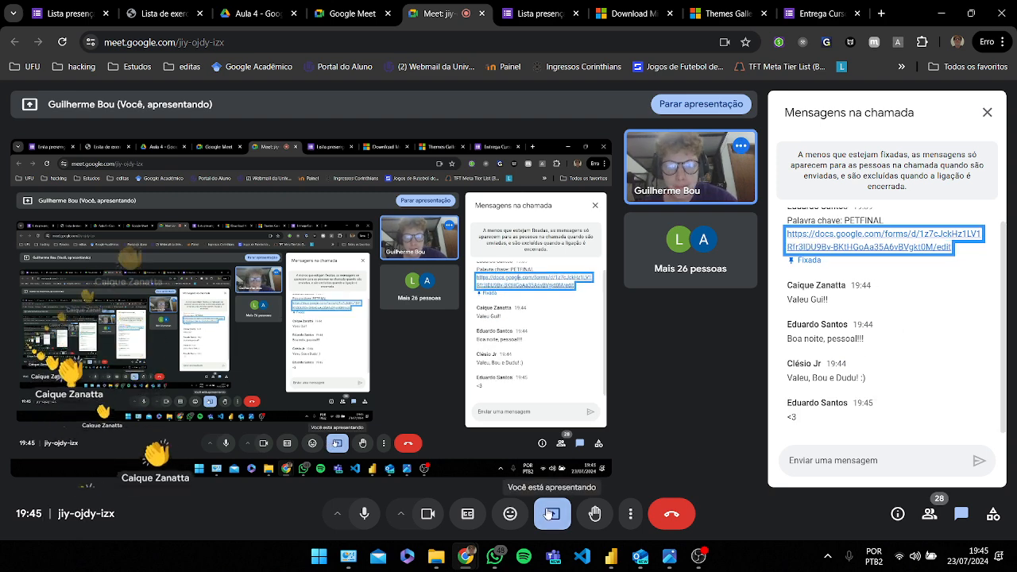
pyautogui.click(551, 513)
pyautogui.click(584, 469)
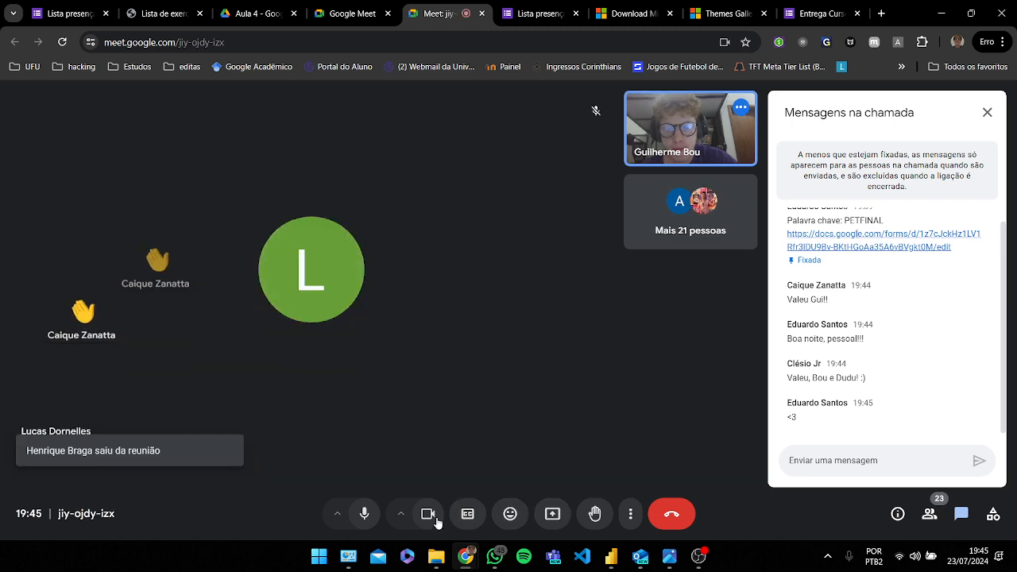
# Step: Turn off the camera and microphone, close the chat, and leave the Meet call
pyautogui.click(427, 513)
pyautogui.click(364, 513)
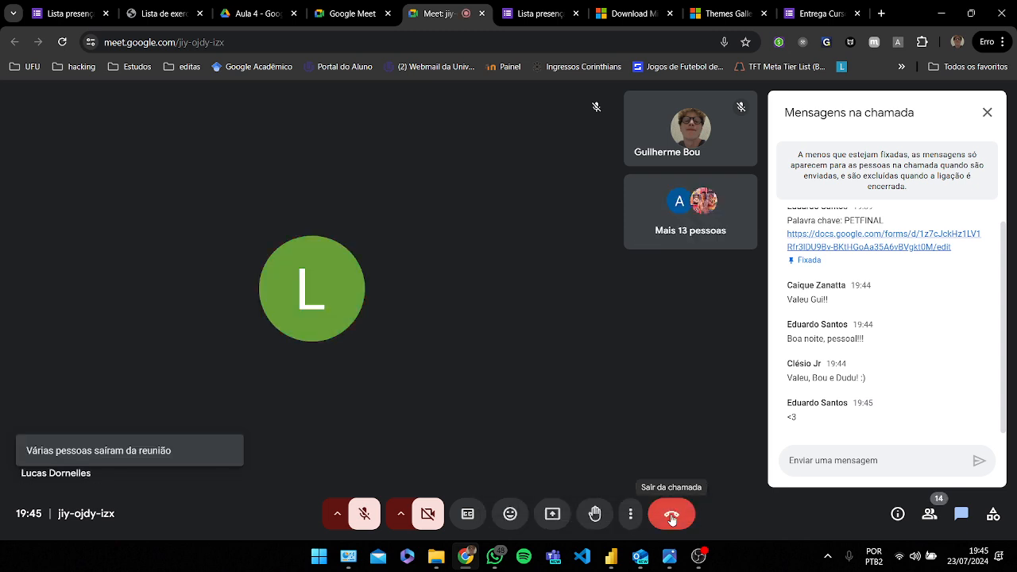
pyautogui.click(987, 112)
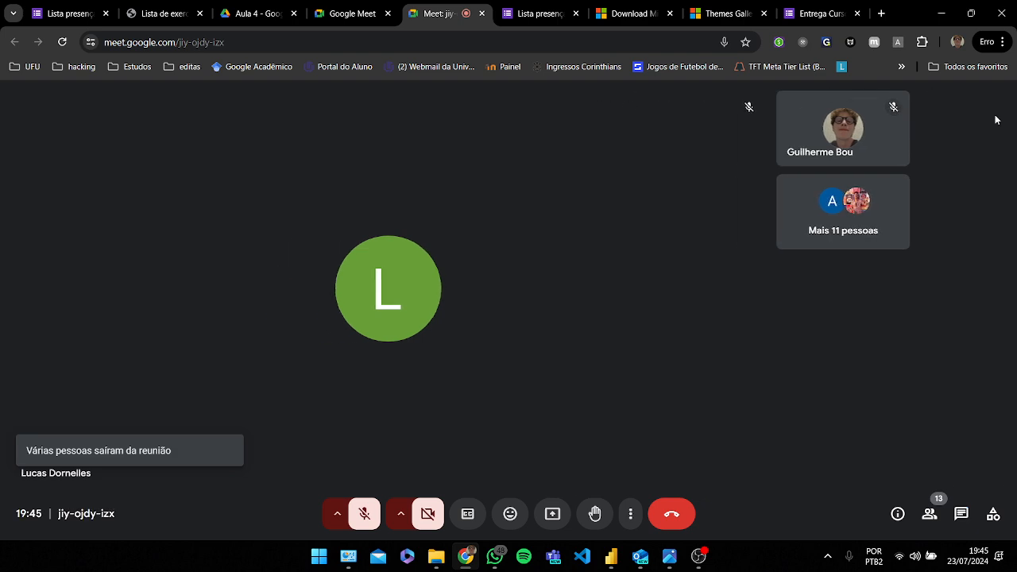
pyautogui.click(928, 512)
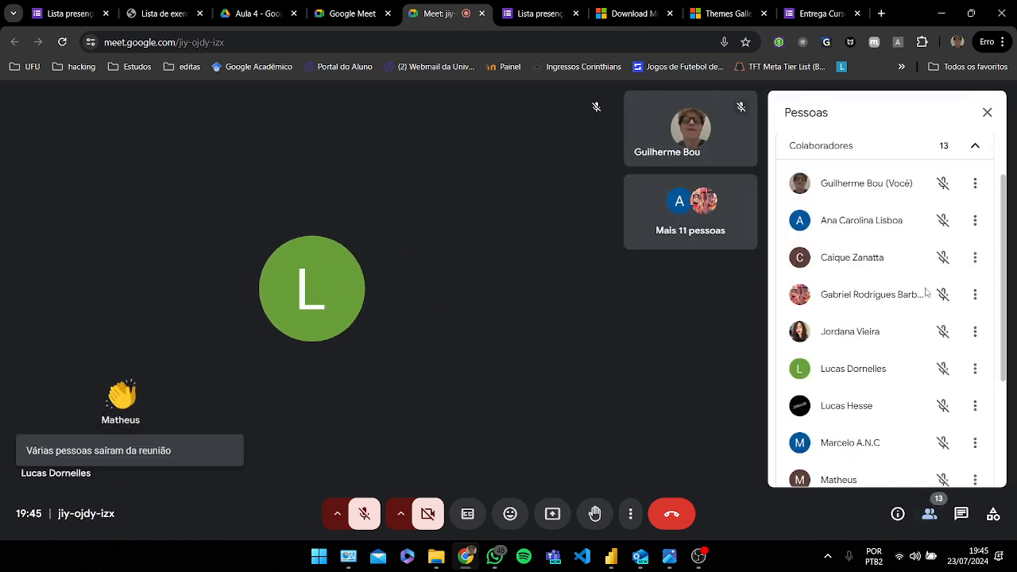
pyautogui.click(675, 514)
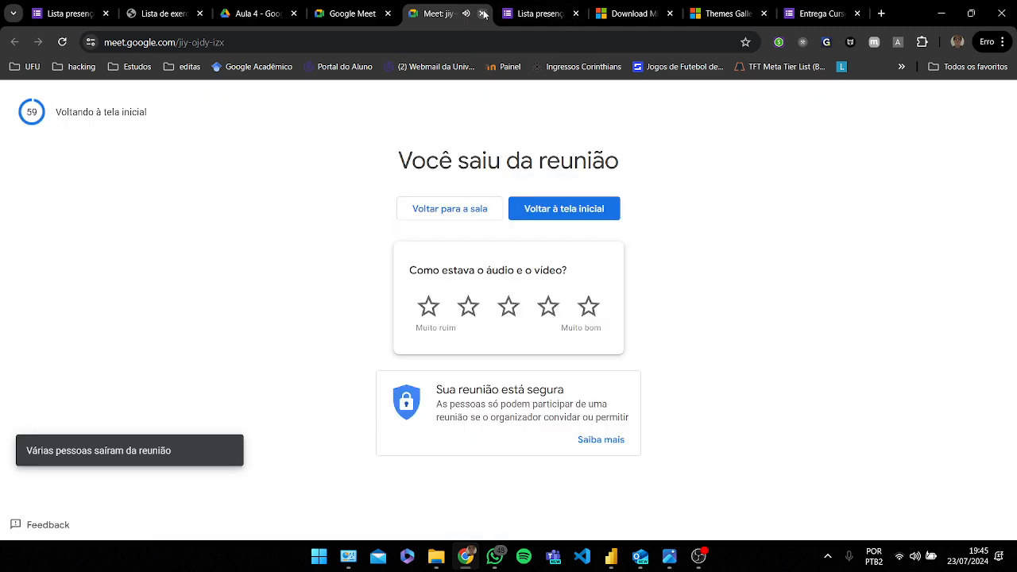
# Step: Switch to OBS to handle the screen recording
pyautogui.click(699, 558)
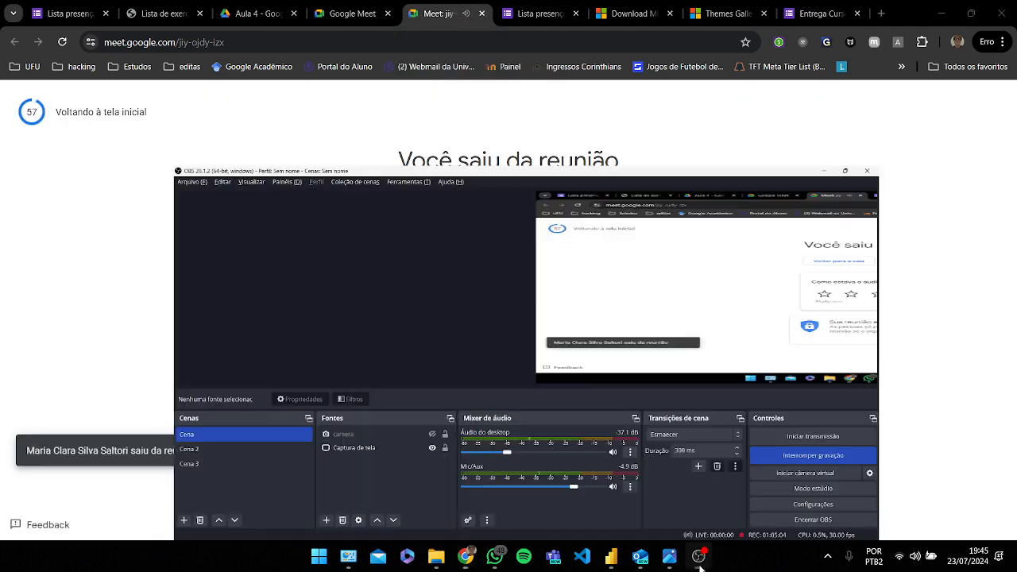